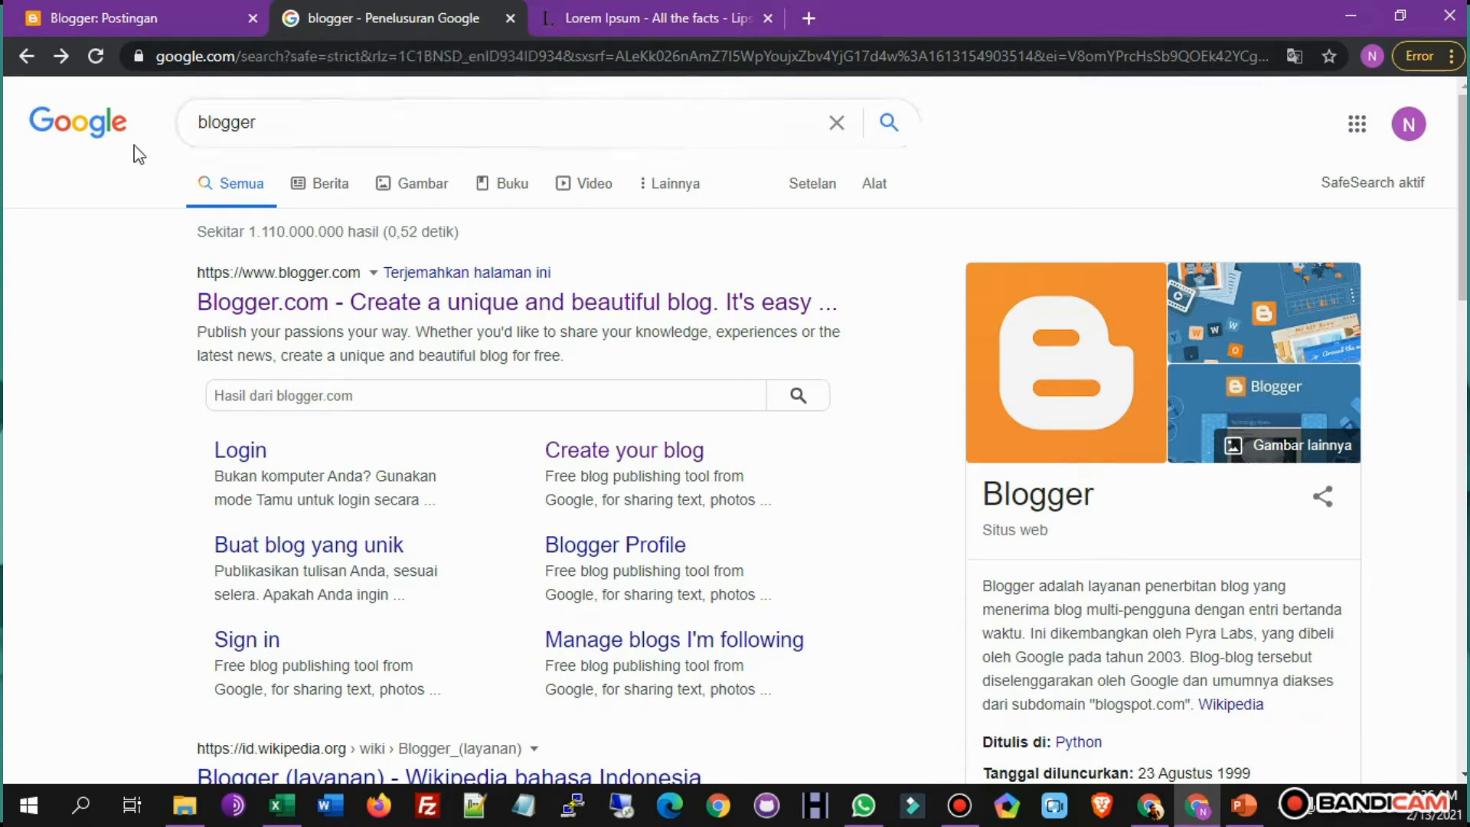
# Search Google for "blogger" and open the Blogger.com result.
pyautogui.click(308, 125)
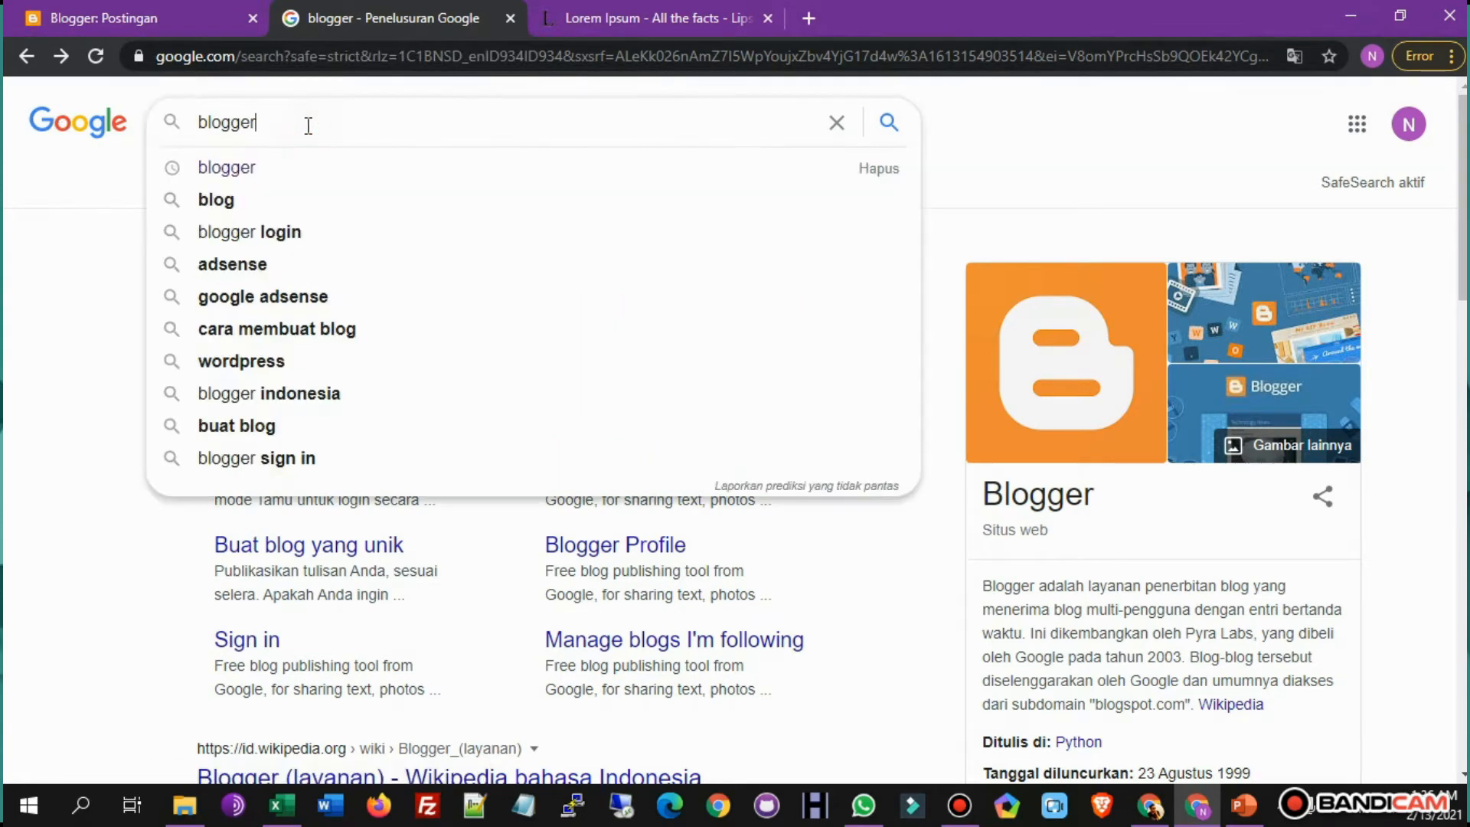
pyautogui.click(309, 179)
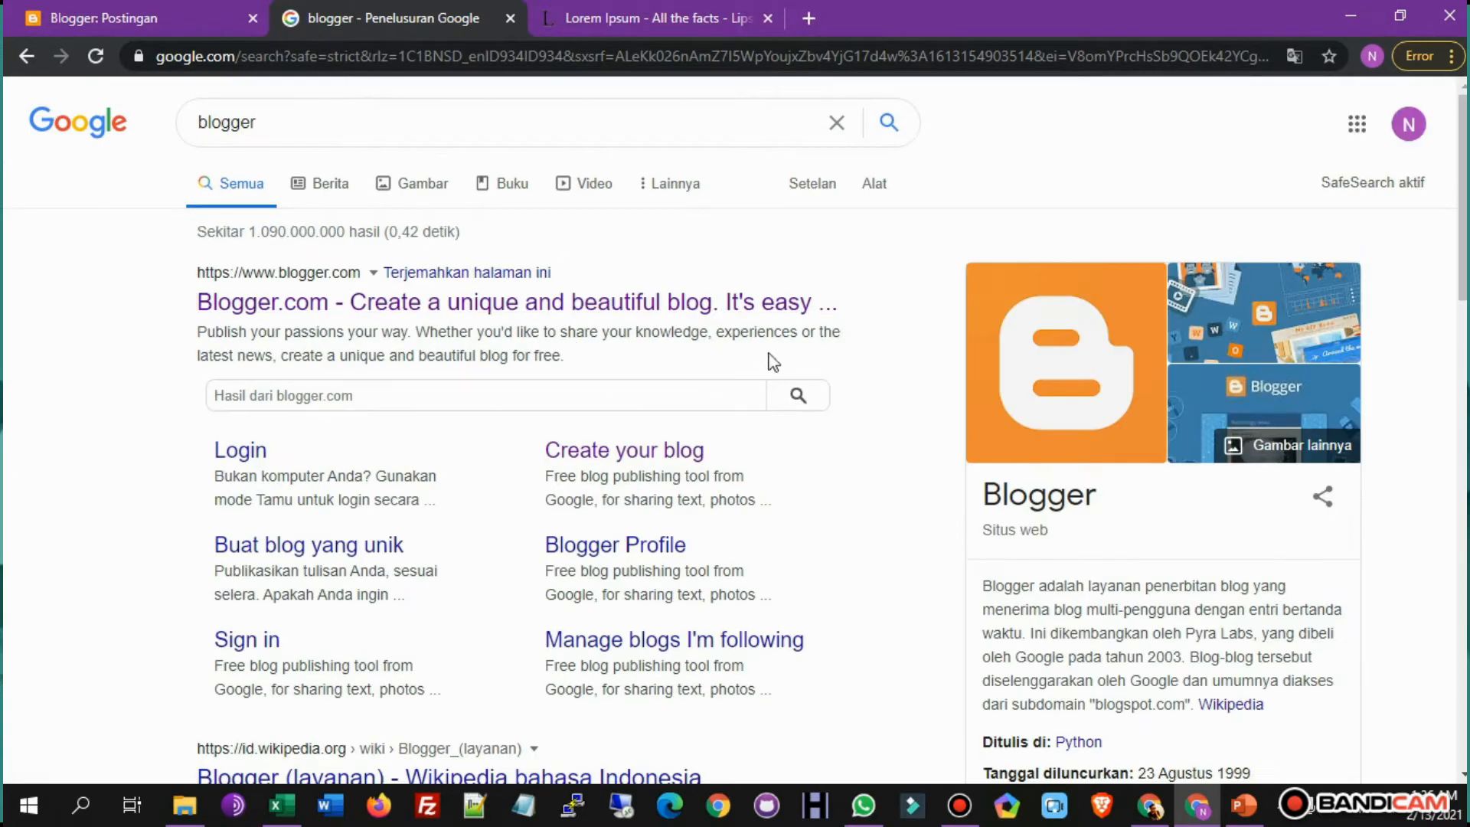
pyautogui.click(577, 302)
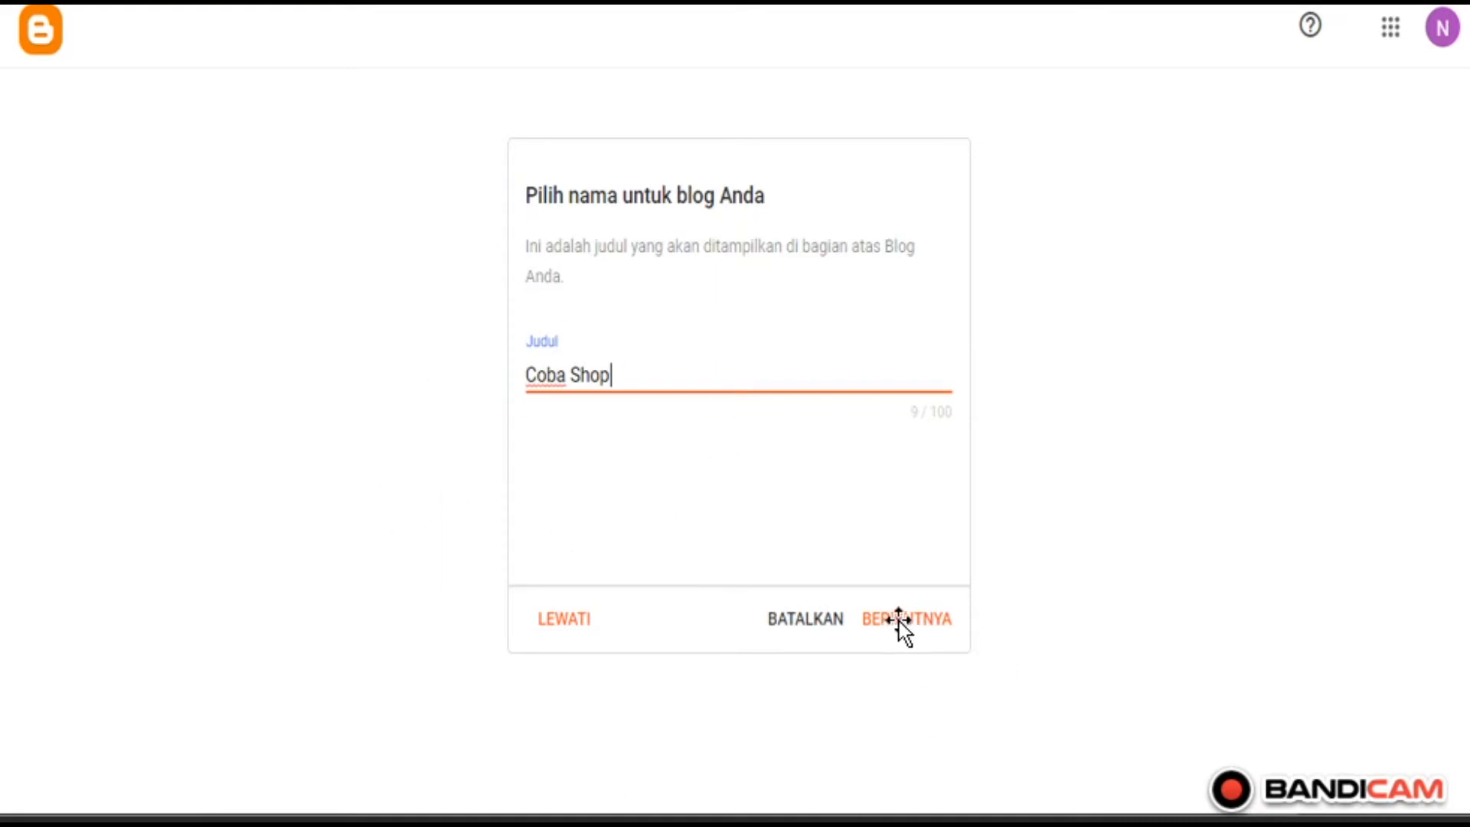
# Create a blog titled "Coba Shop" with the address coba-shopp.blogspot.com.
pyautogui.click(921, 632)
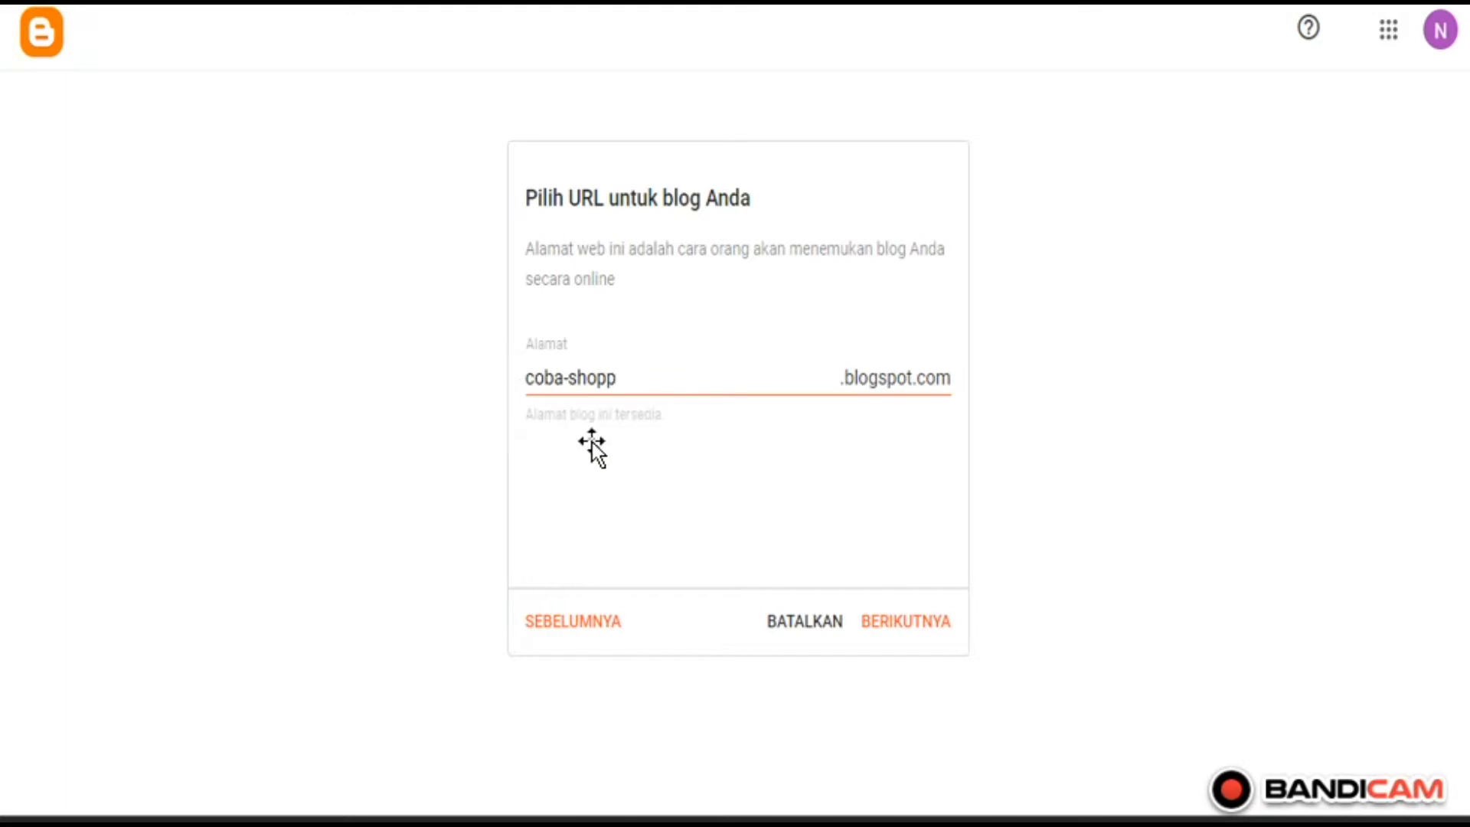
pyautogui.click(909, 624)
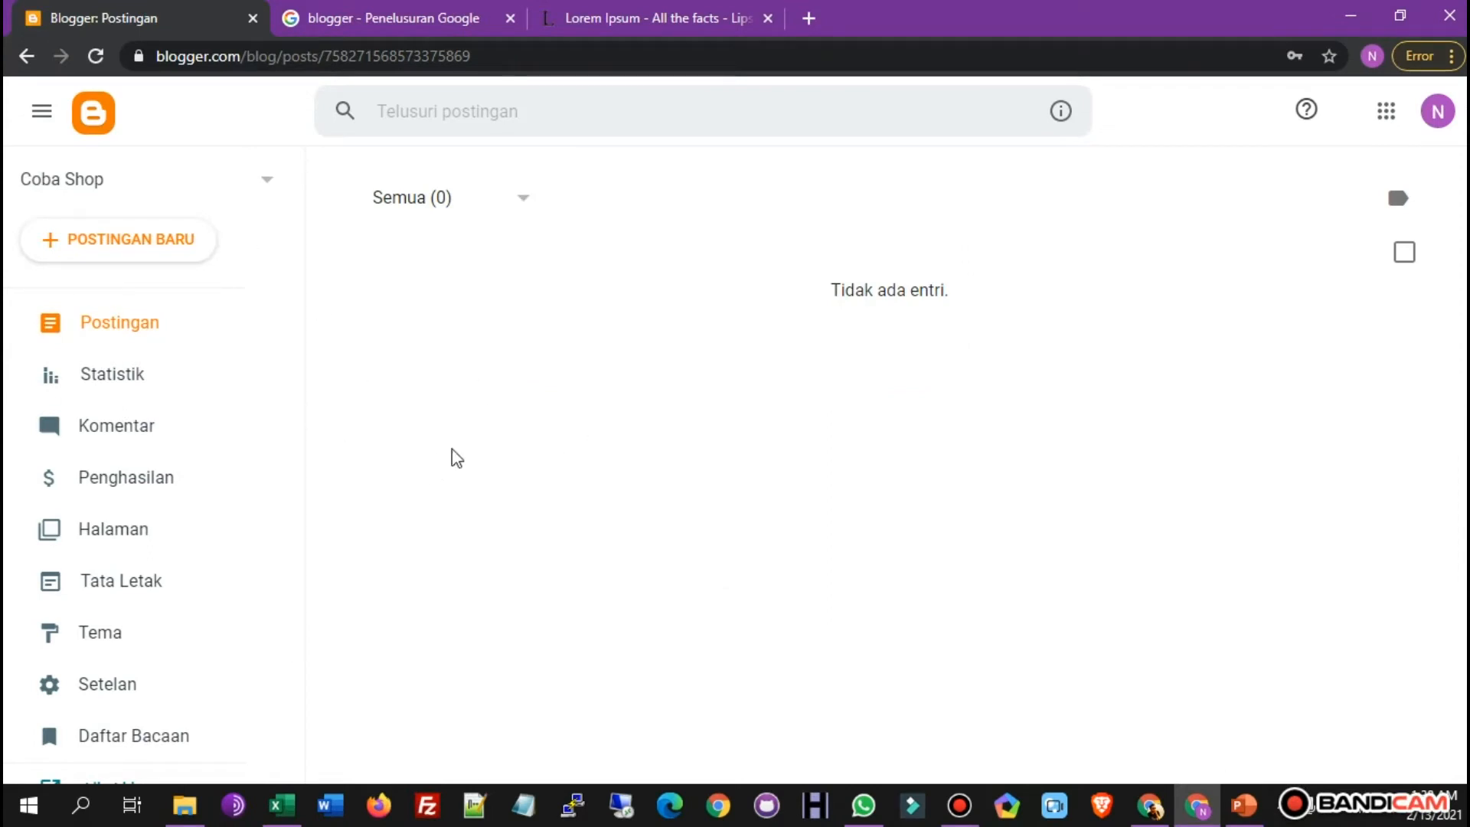
# Look over the Coba Shop dashboard's navigation entries and the list of available blogs.
pyautogui.scroll(-2, 301, 492)
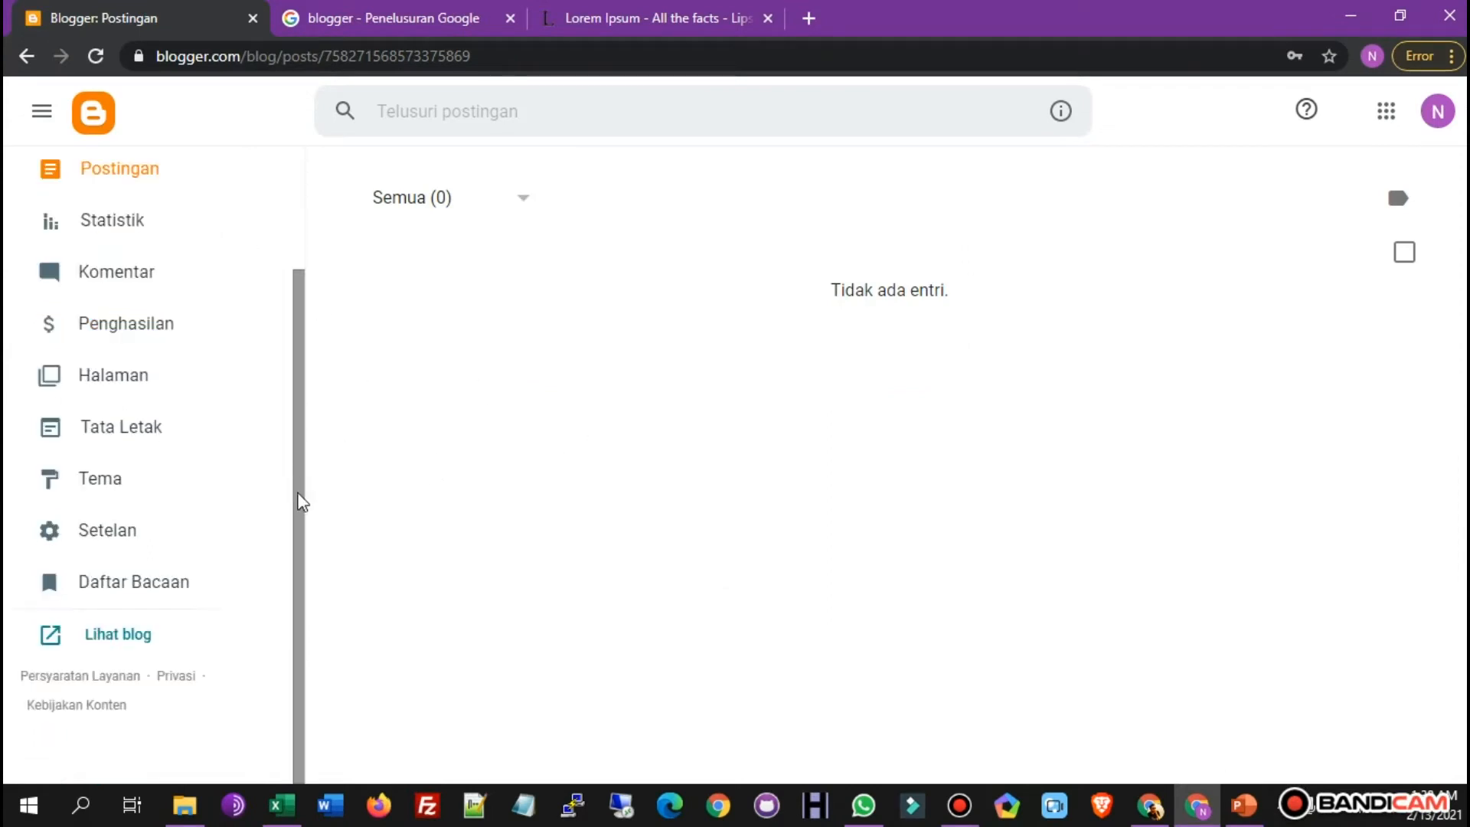
pyautogui.scroll(2, 301, 623)
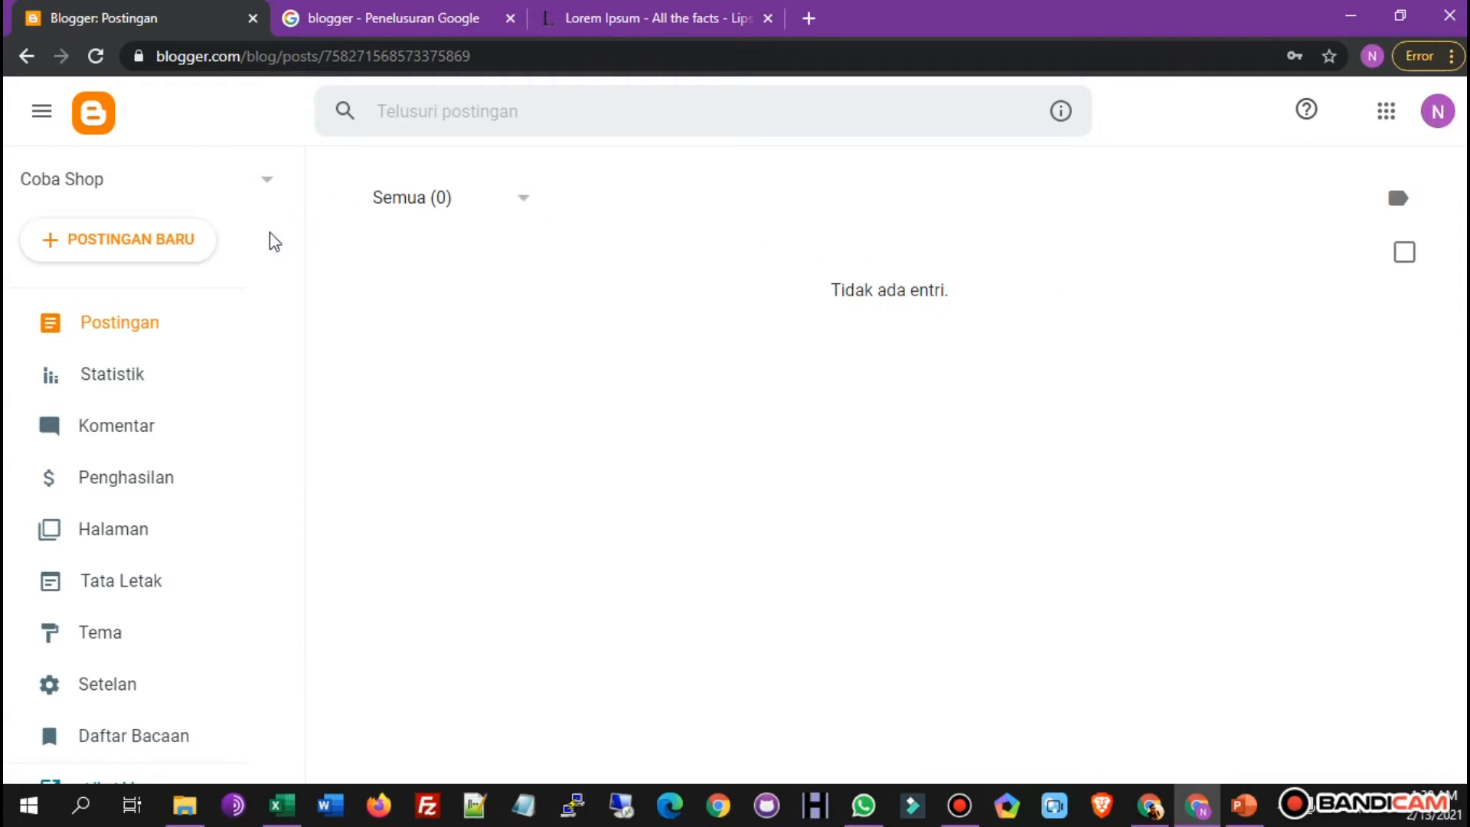
pyautogui.scroll(-2, 167, 469)
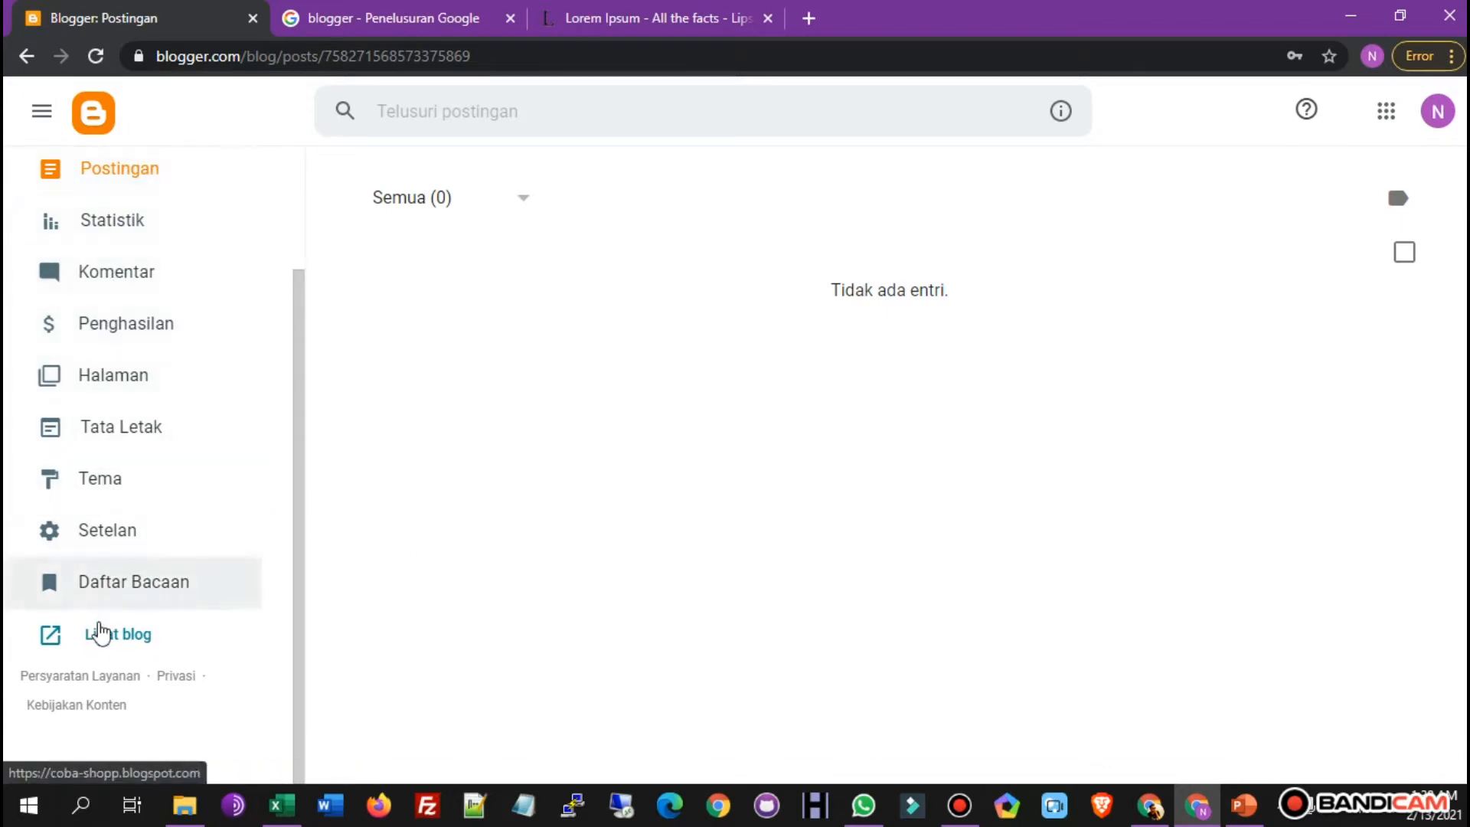
pyautogui.scroll(2, 233, 330)
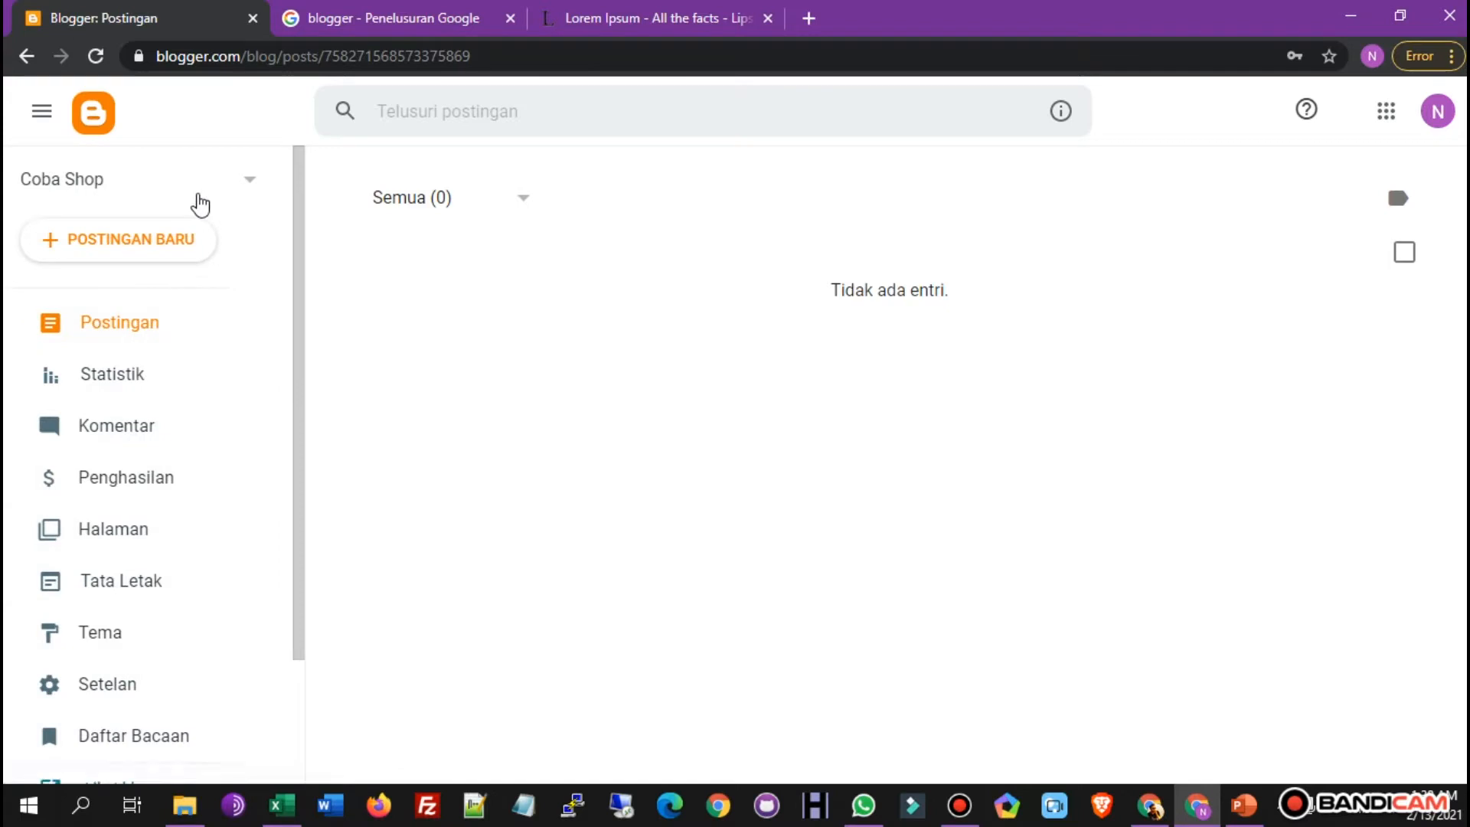
pyautogui.click(251, 184)
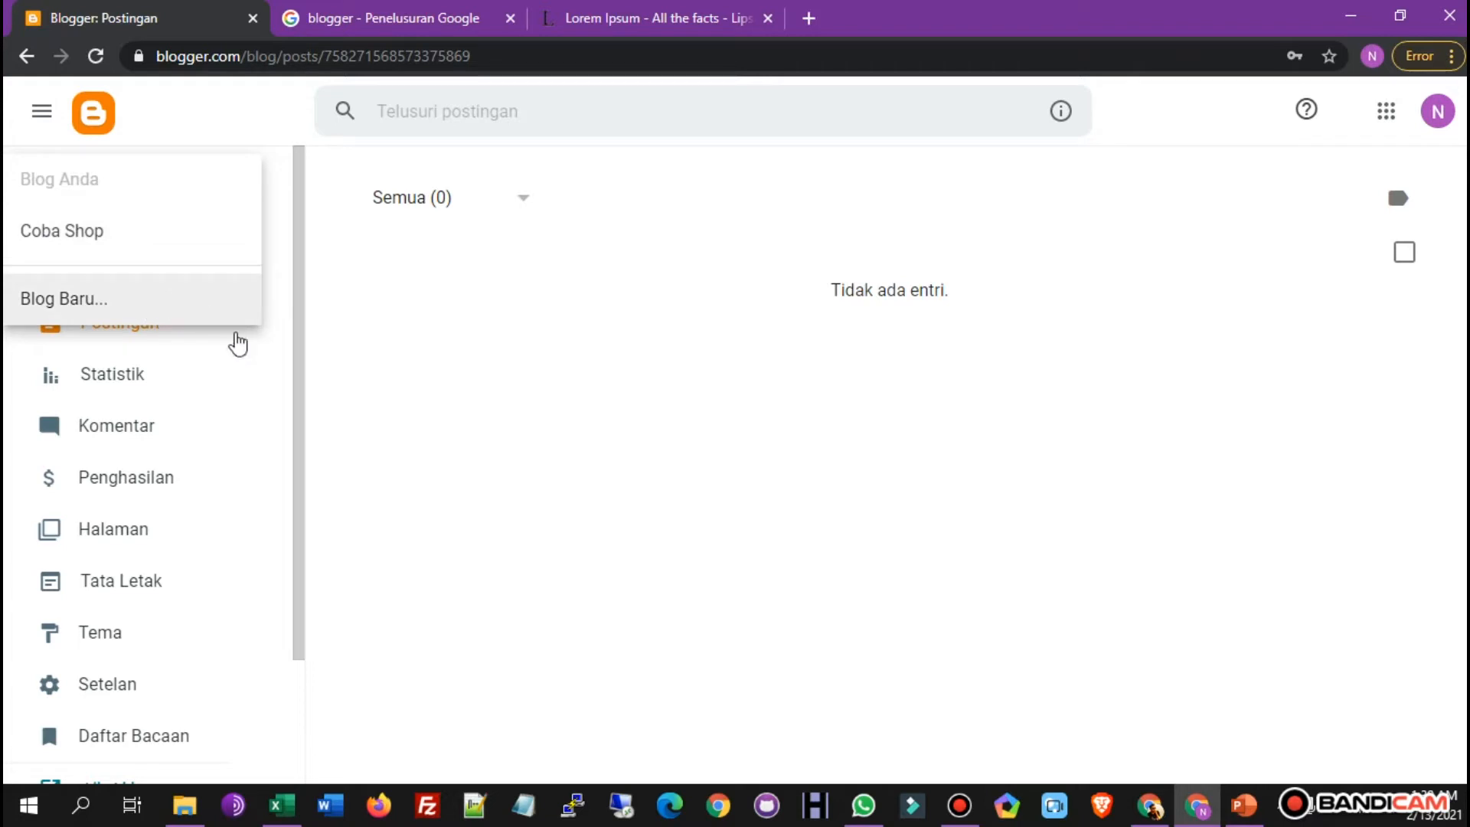
pyautogui.click(375, 301)
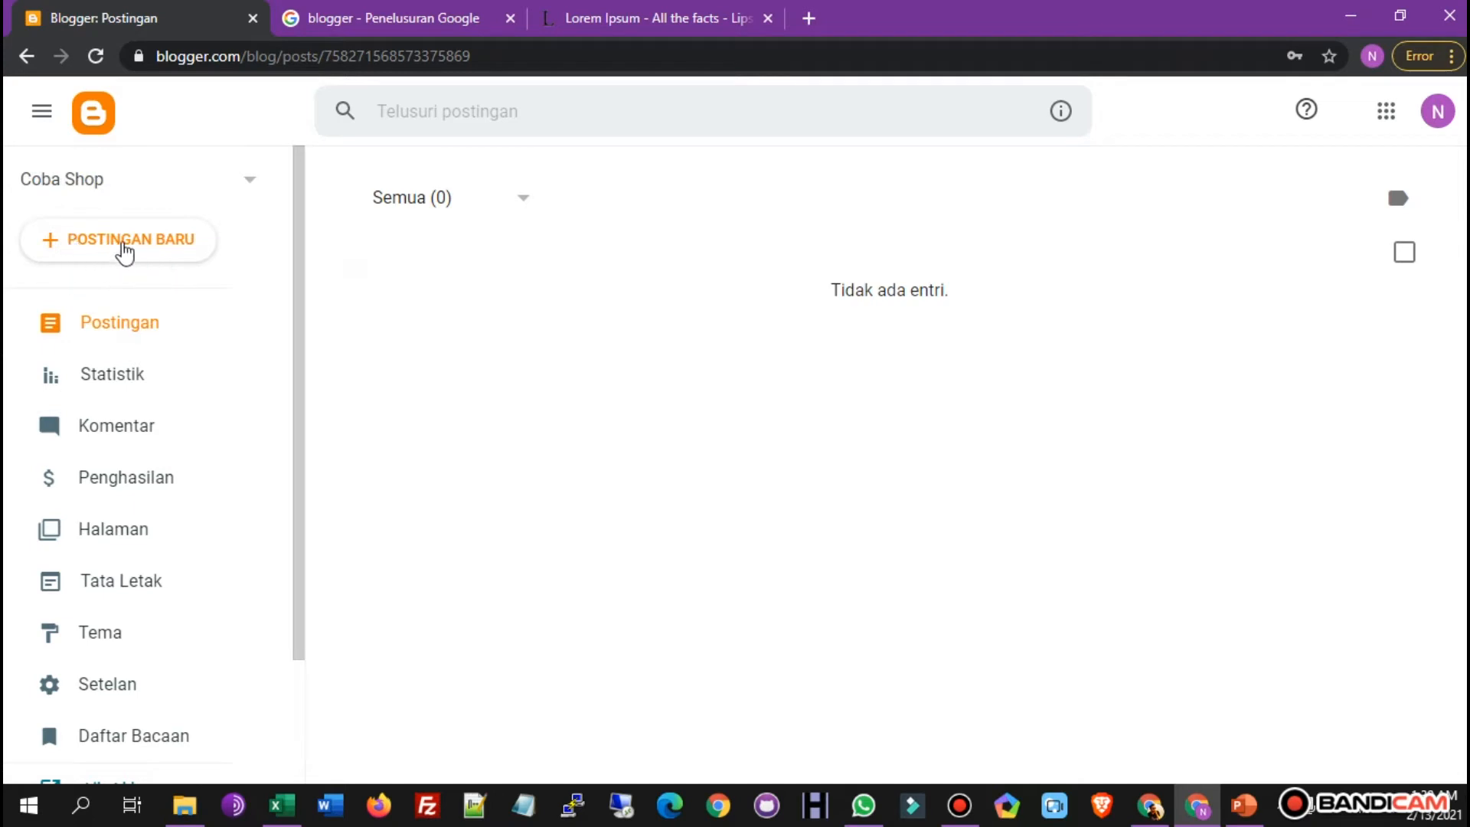
# View the blank editor for a new post and return to the dashboard.
pyautogui.click(125, 249)
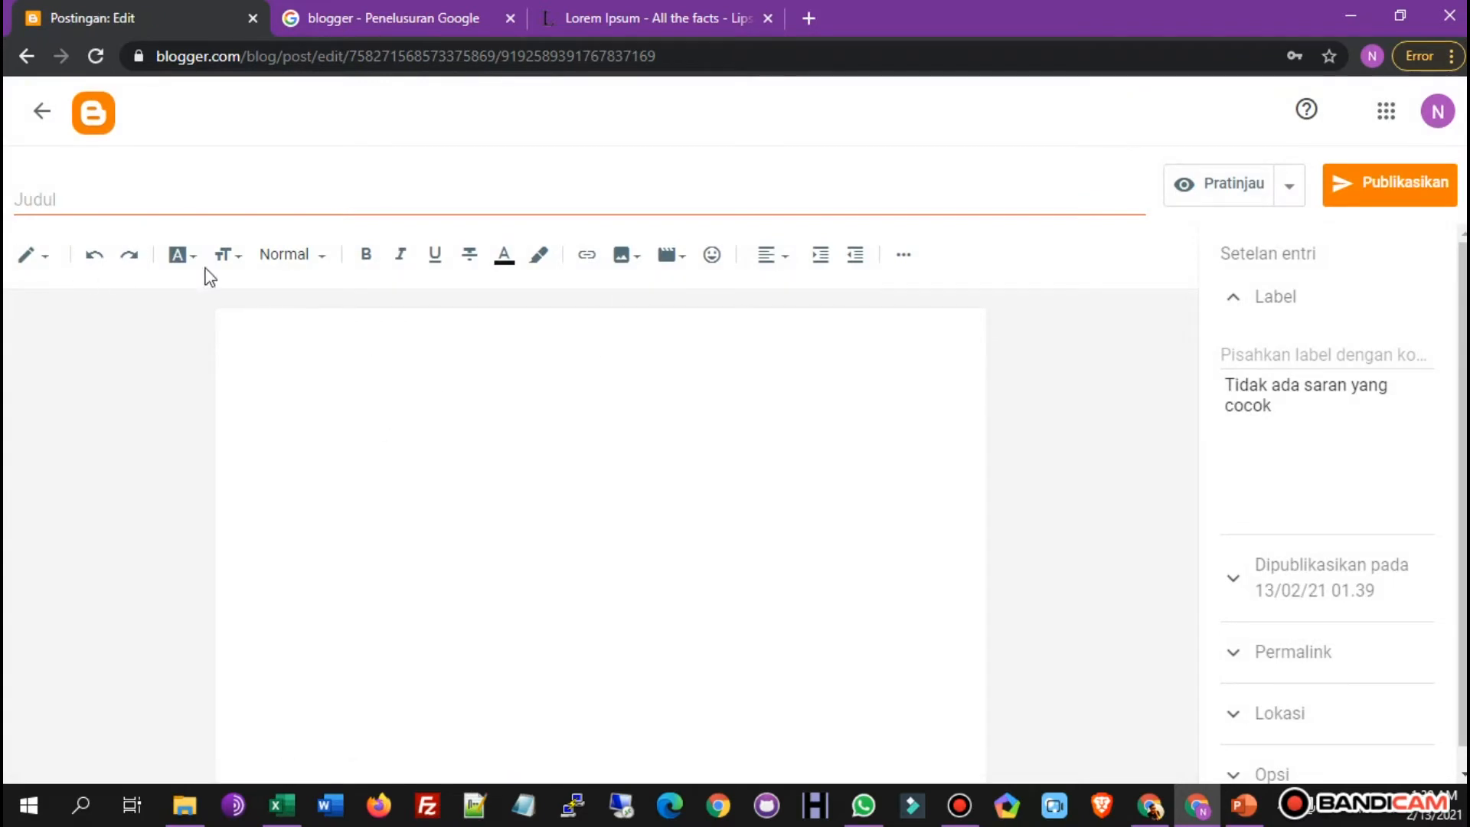
pyautogui.click(43, 120)
# Examine the blog's Statistik page from the overview figures down to the Halaman section.
pyautogui.click(174, 375)
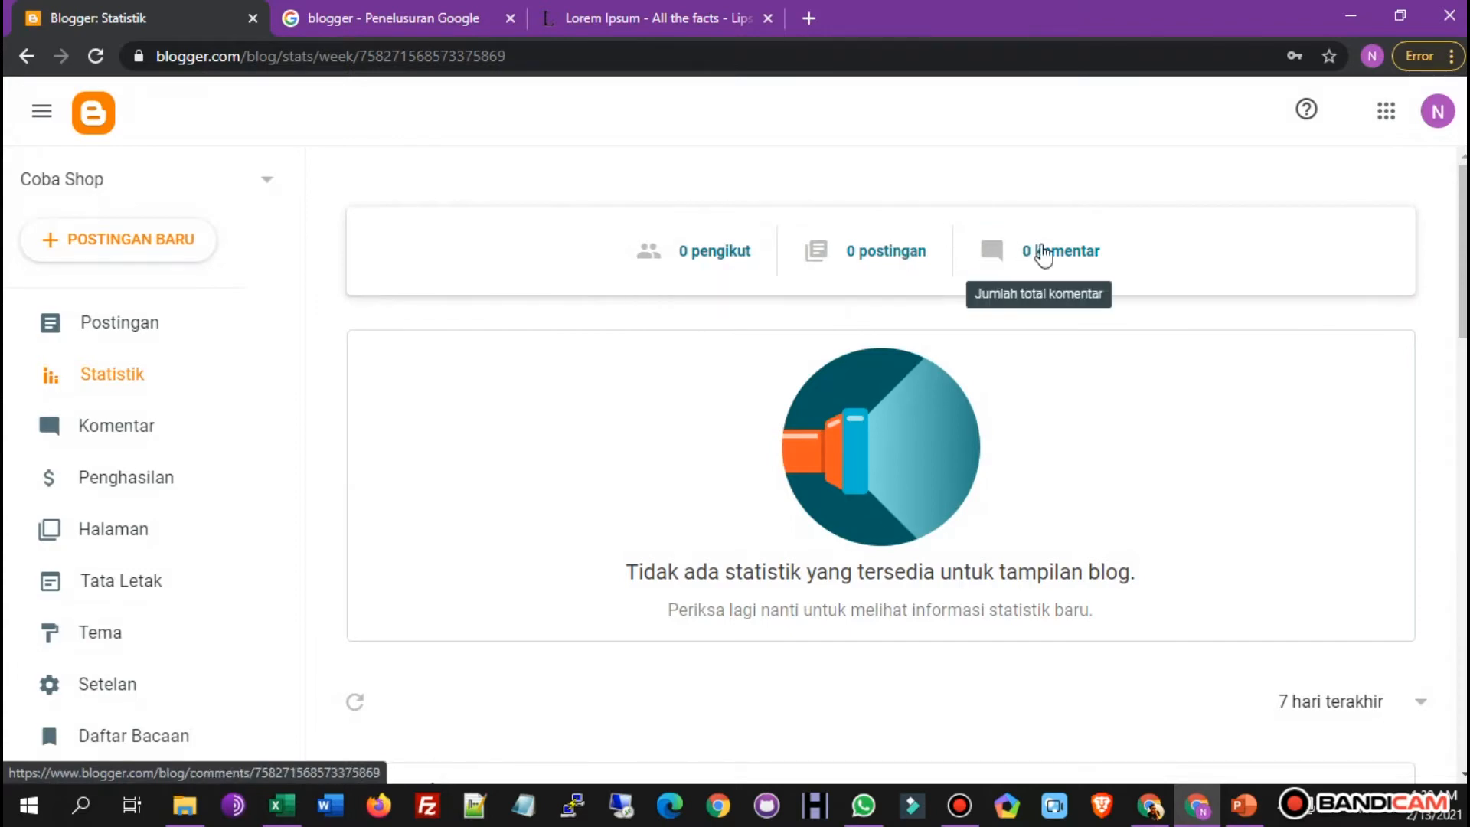
pyautogui.scroll(-20, 903, 252)
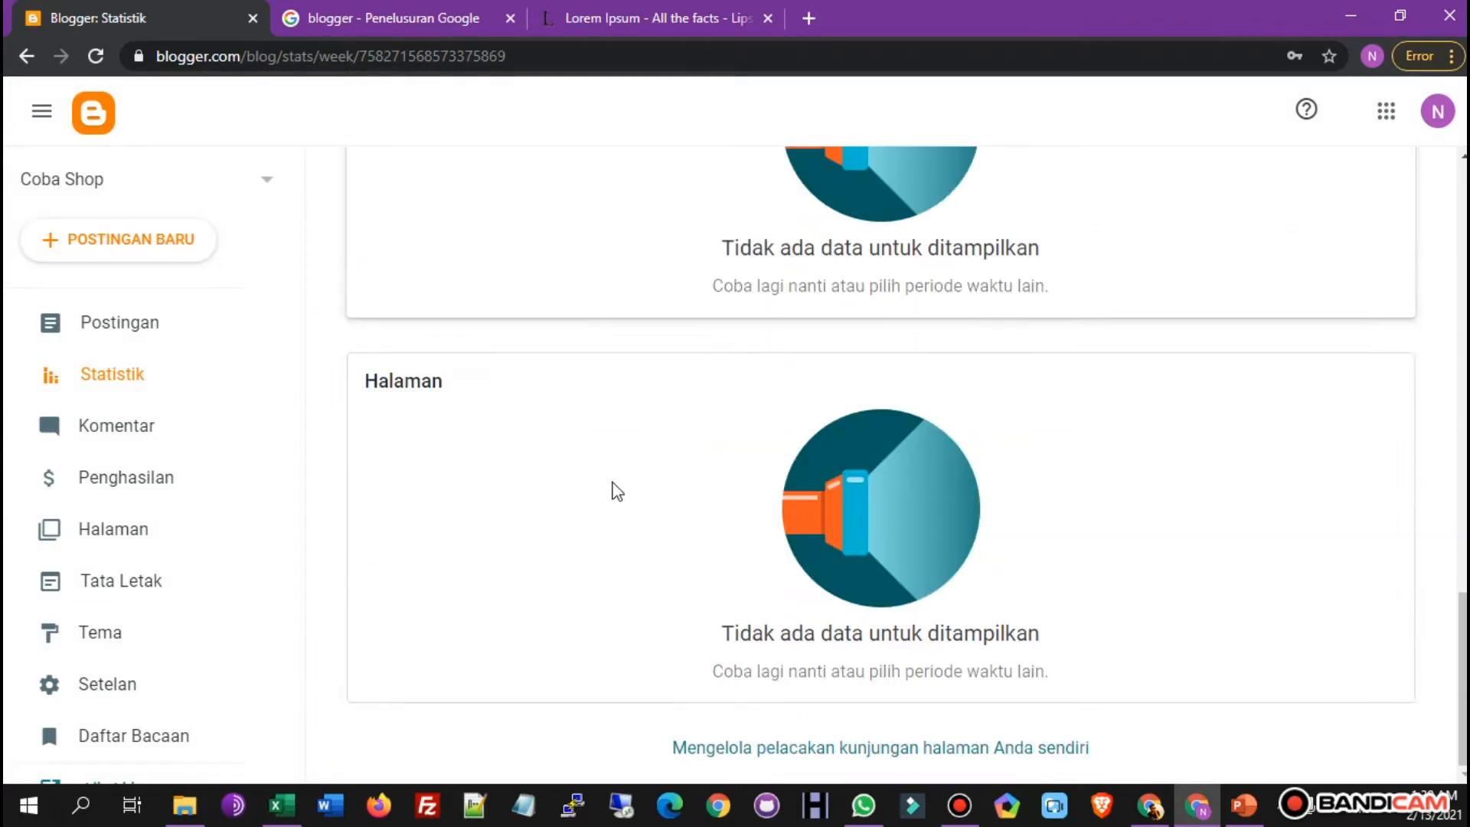
pyautogui.scroll(20, 640, 499)
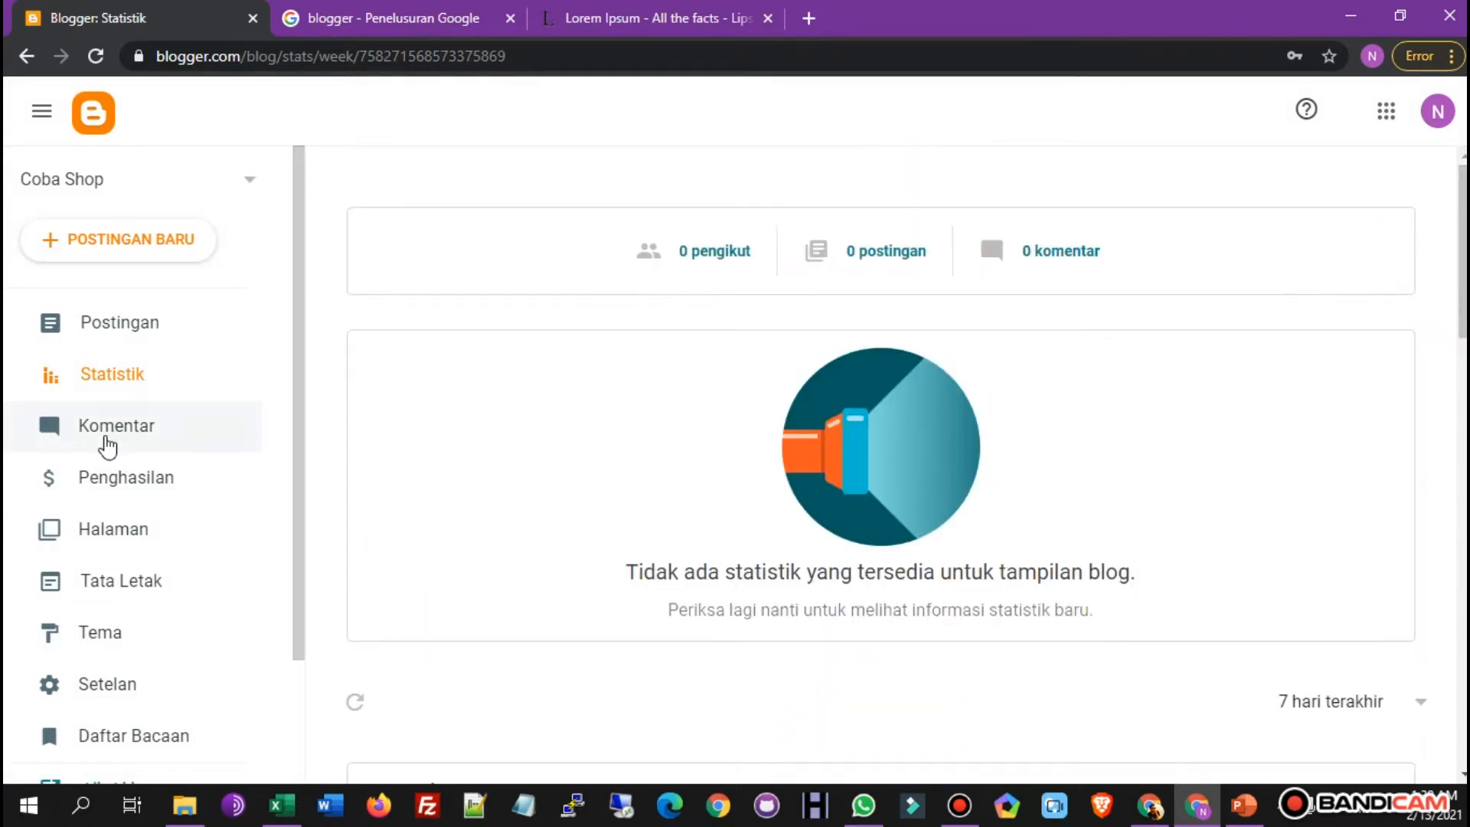
# View the blog's Komentar and Penghasilan sections.
pyautogui.click(123, 436)
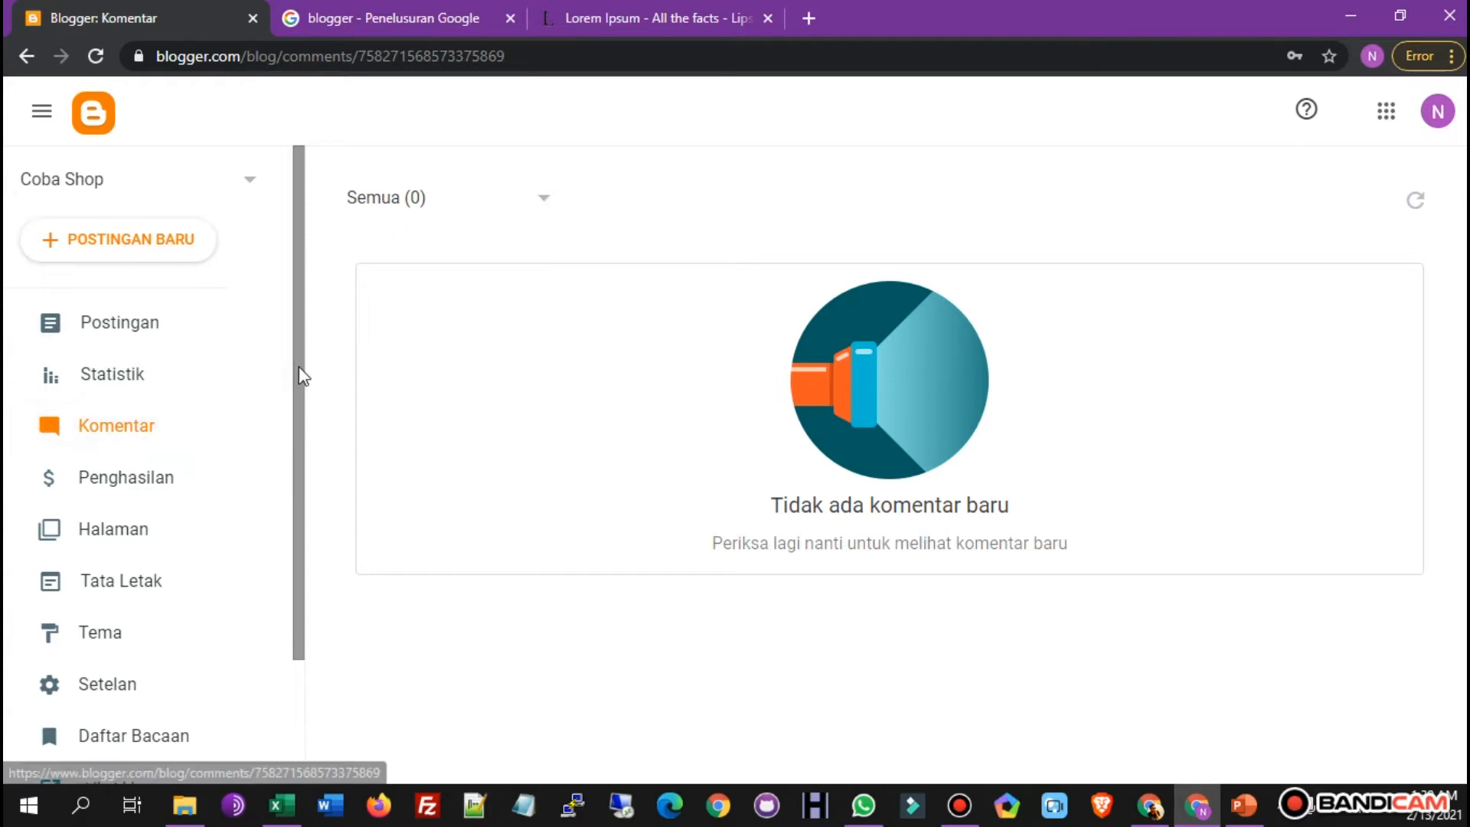
pyautogui.moveTo(301, 375); pyautogui.dragTo(299, 456)
pyautogui.click(166, 392)
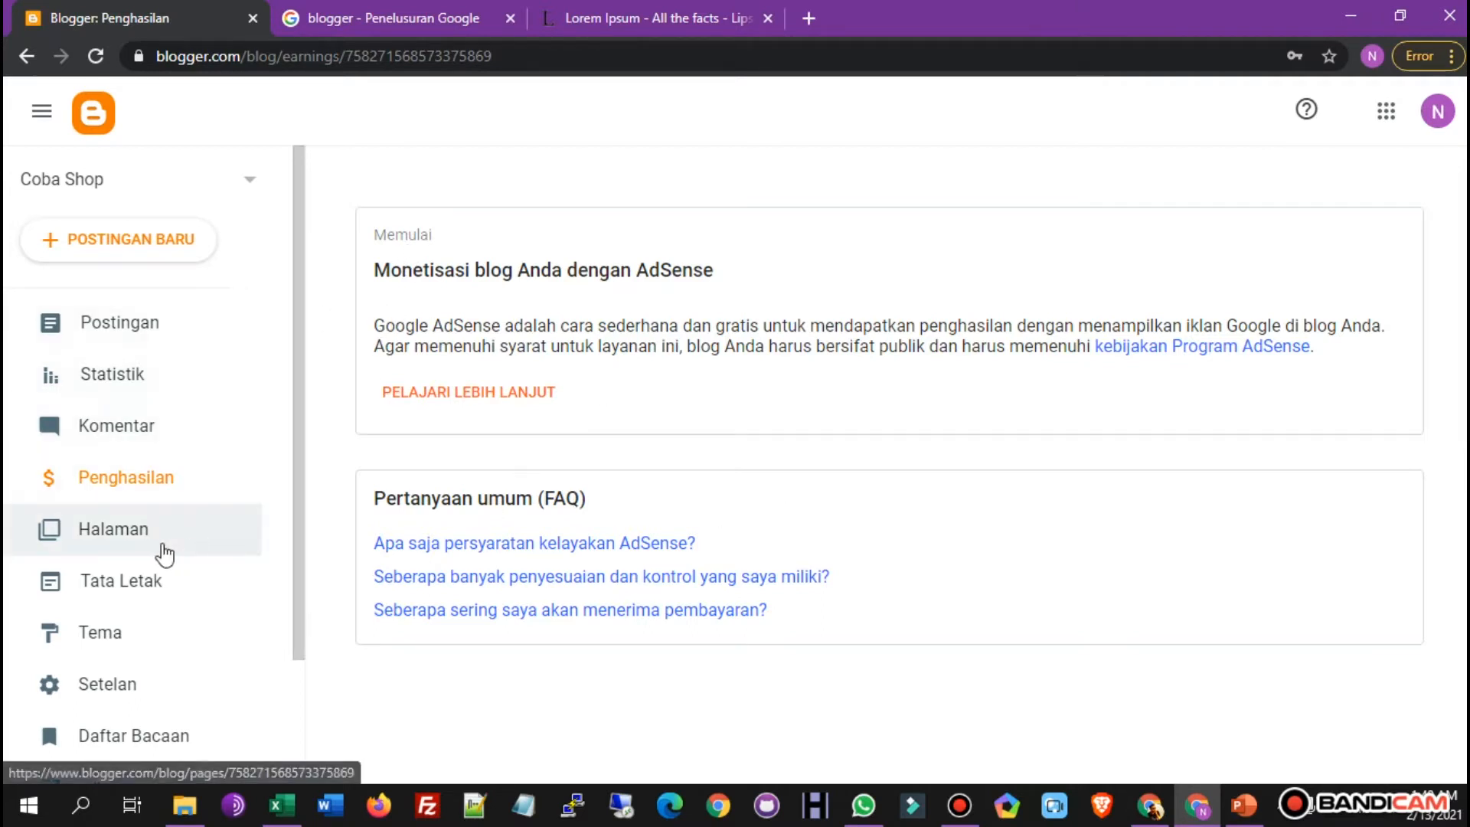
# Create a new page under Halaman and leave it as an untitled draft.
pyautogui.click(186, 545)
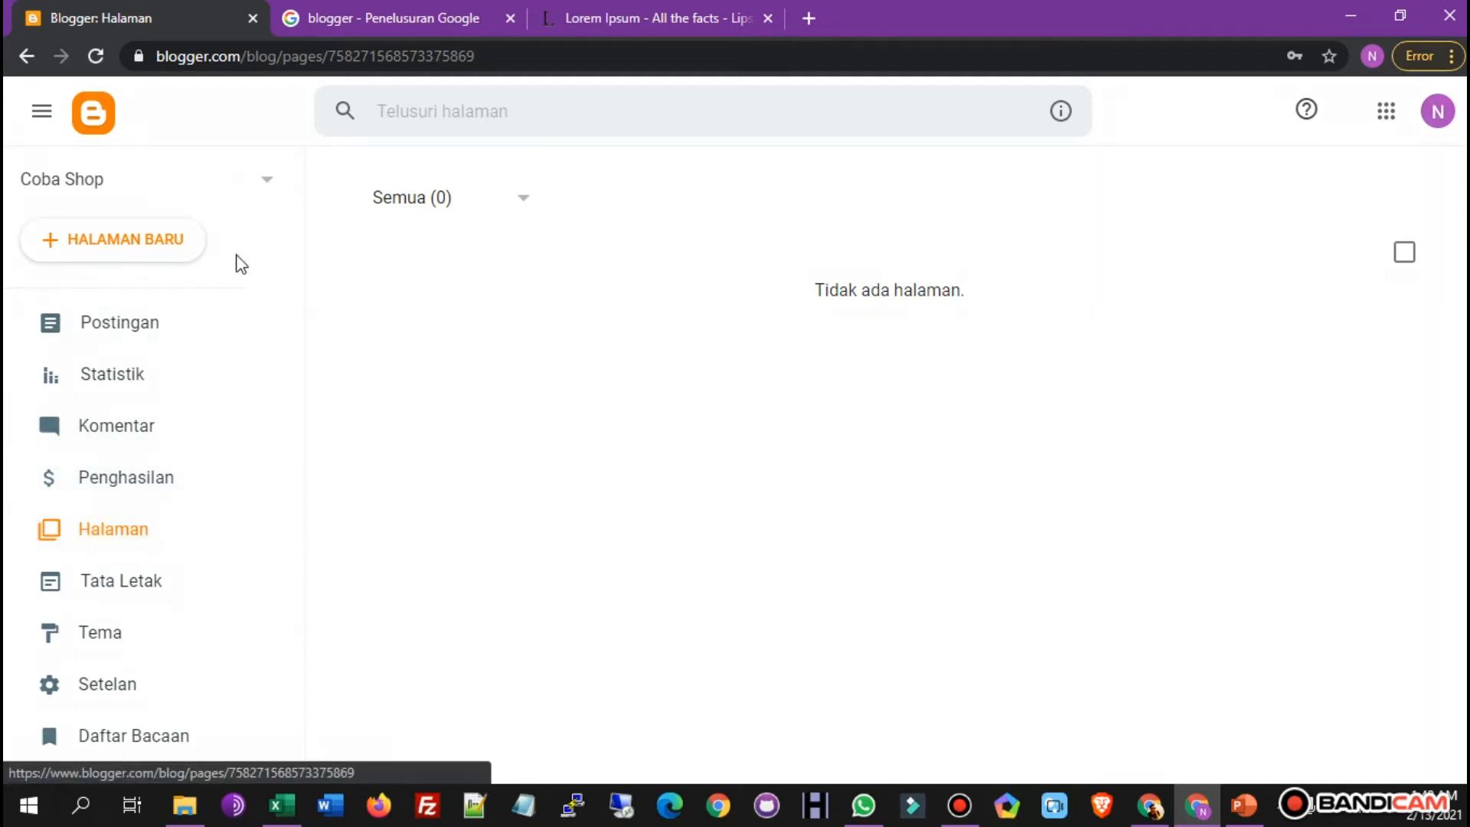
pyautogui.click(139, 242)
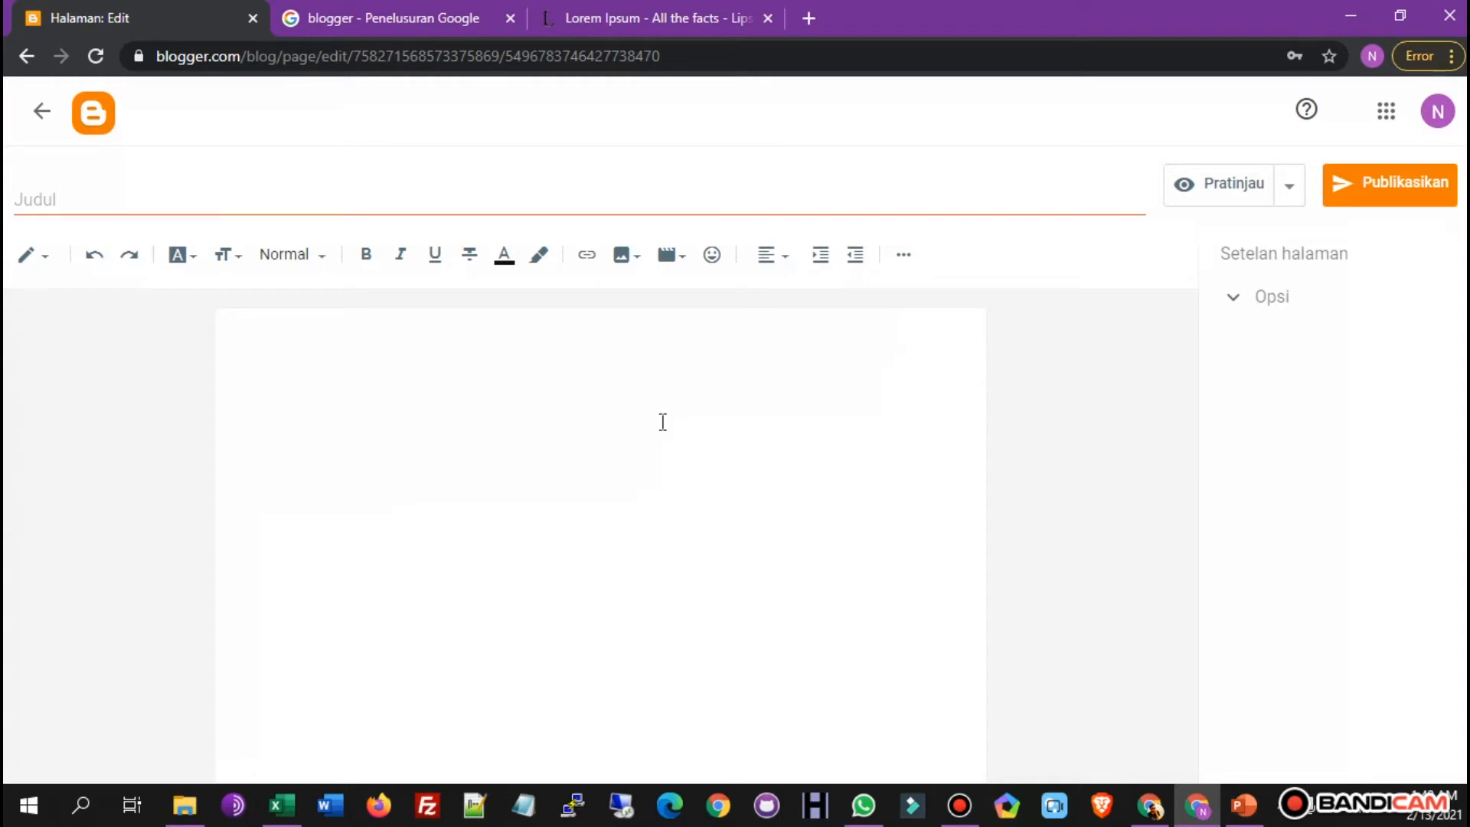
pyautogui.click(43, 114)
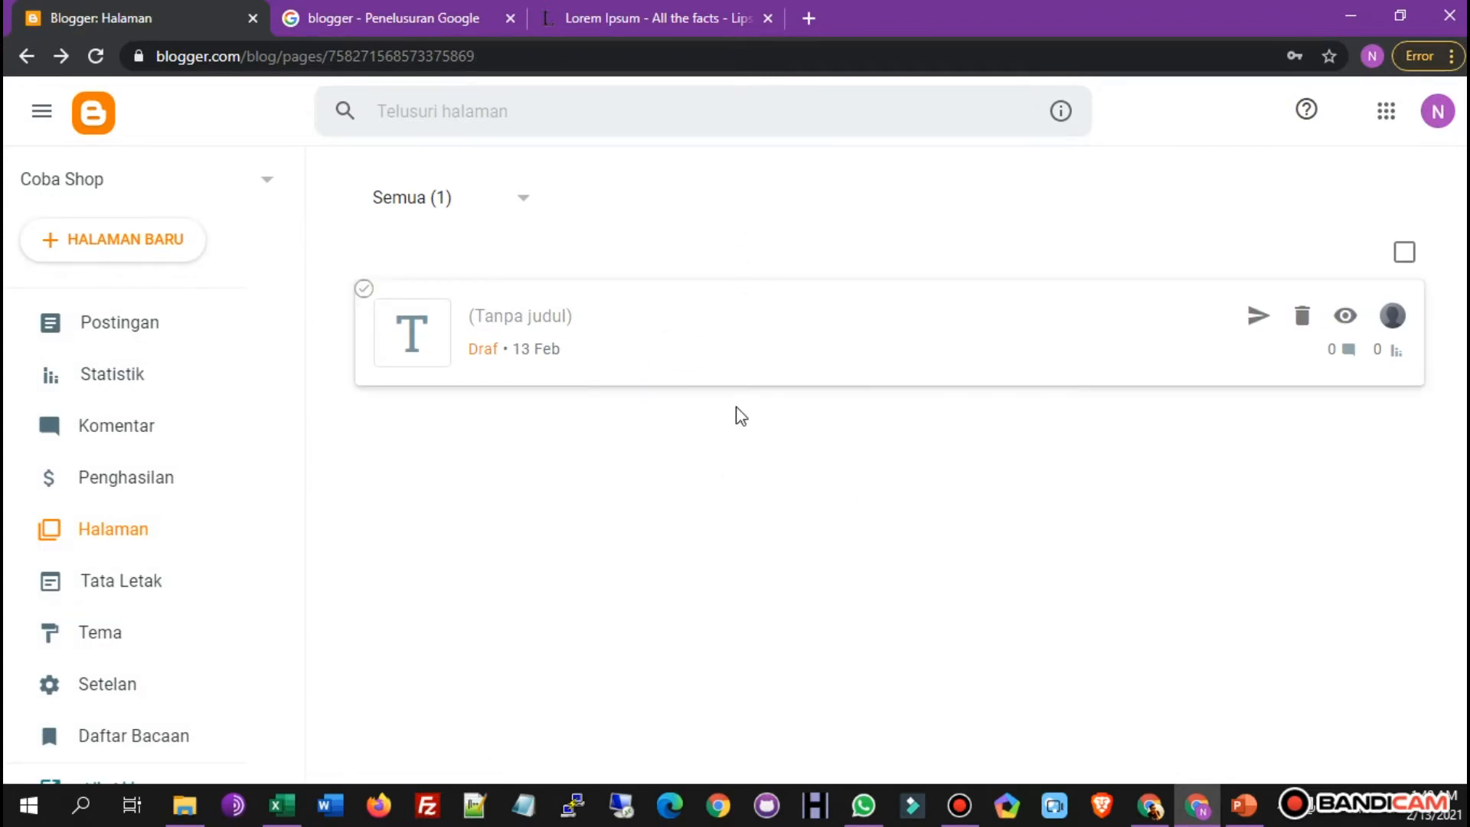
# Search Google for "resep" in a new browser tab and open the detikFood recipe collection.
pyautogui.click(808, 20)
pyautogui.click(953, 60)
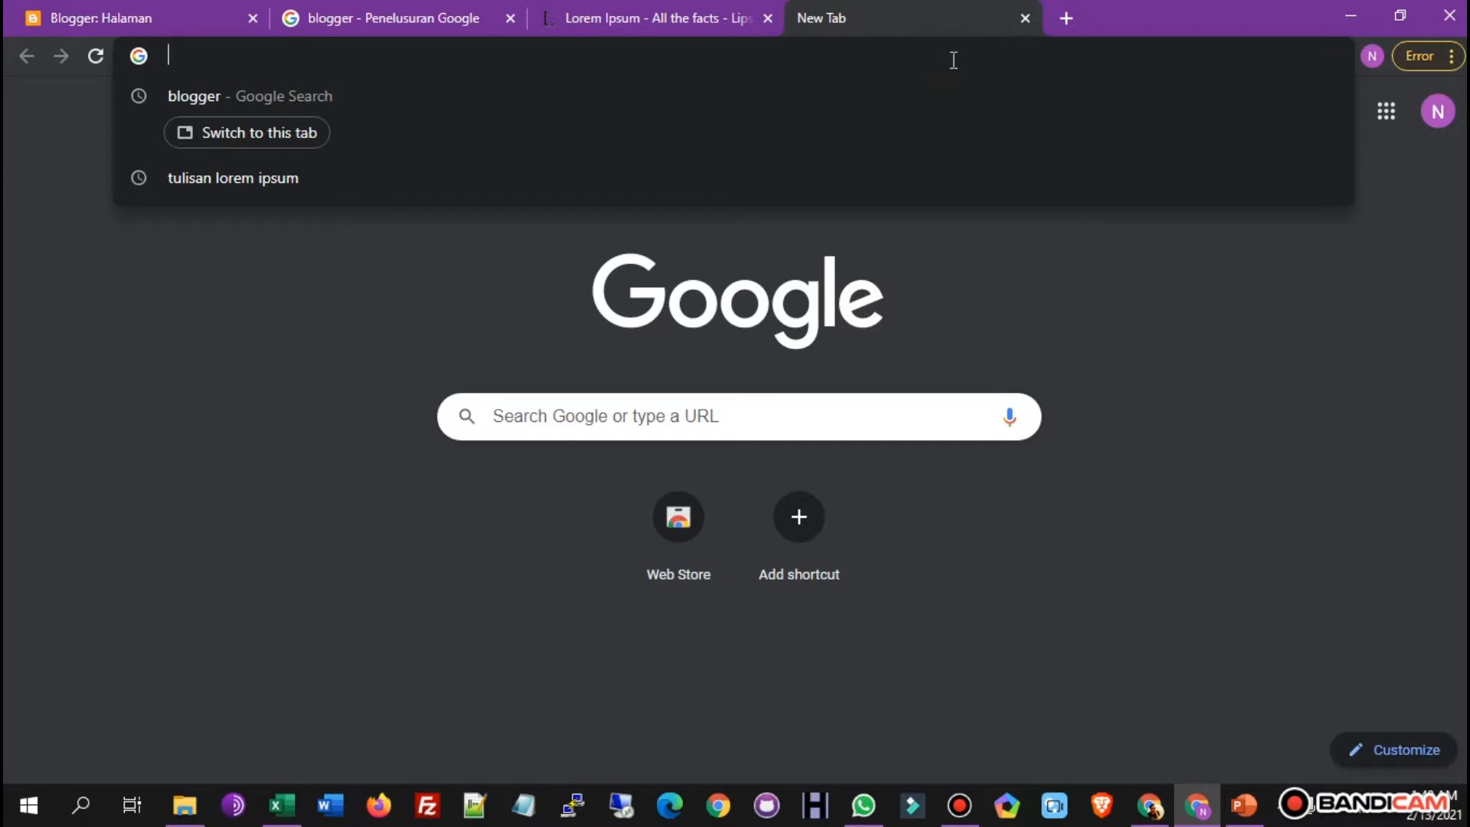
pyautogui.write('rese')
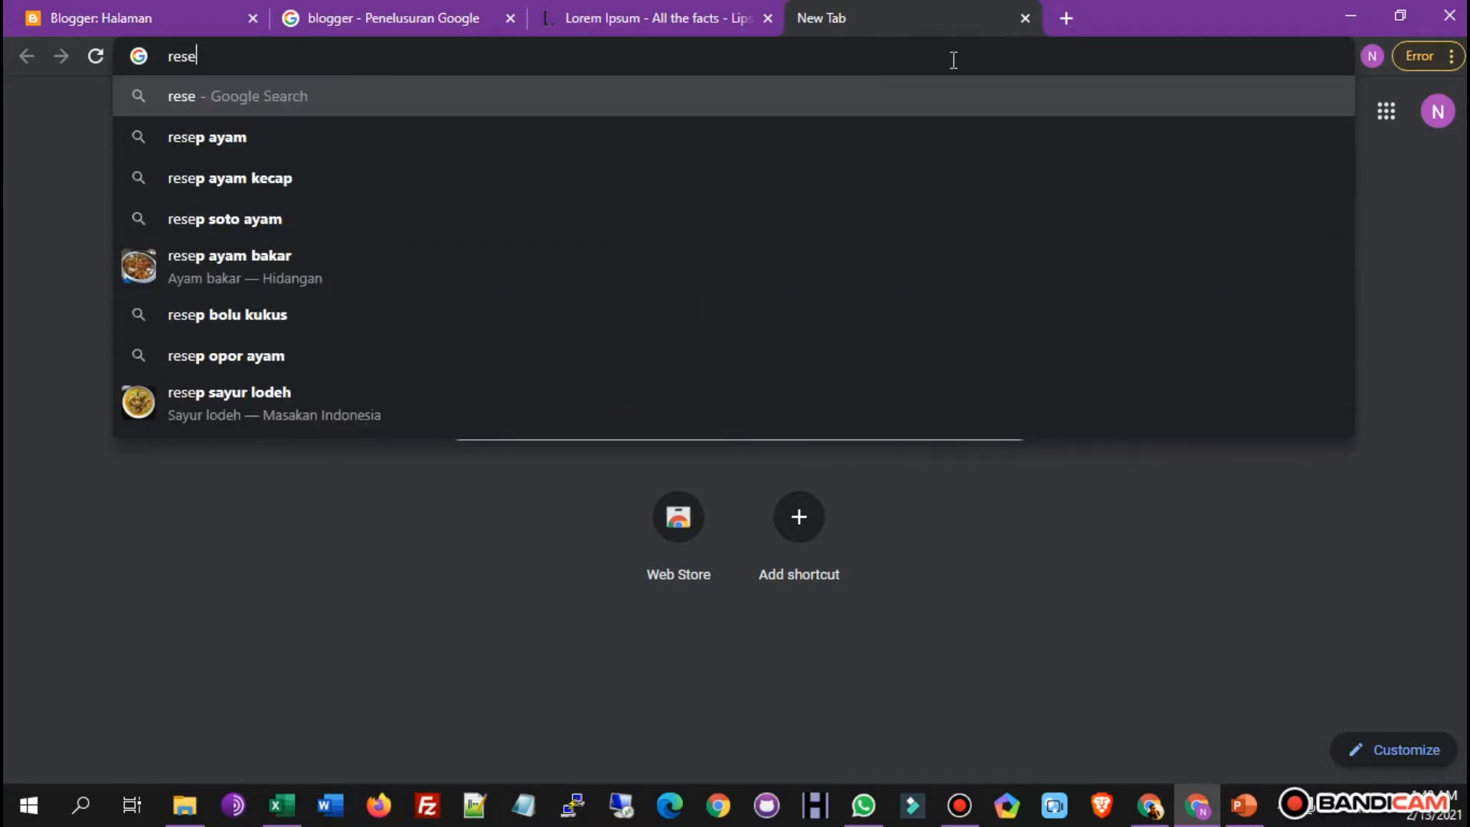
pyautogui.write('p')
pyautogui.press('Return')
pyautogui.scroll(-2, 314, 598)
pyautogui.scroll(-10, 313, 597)
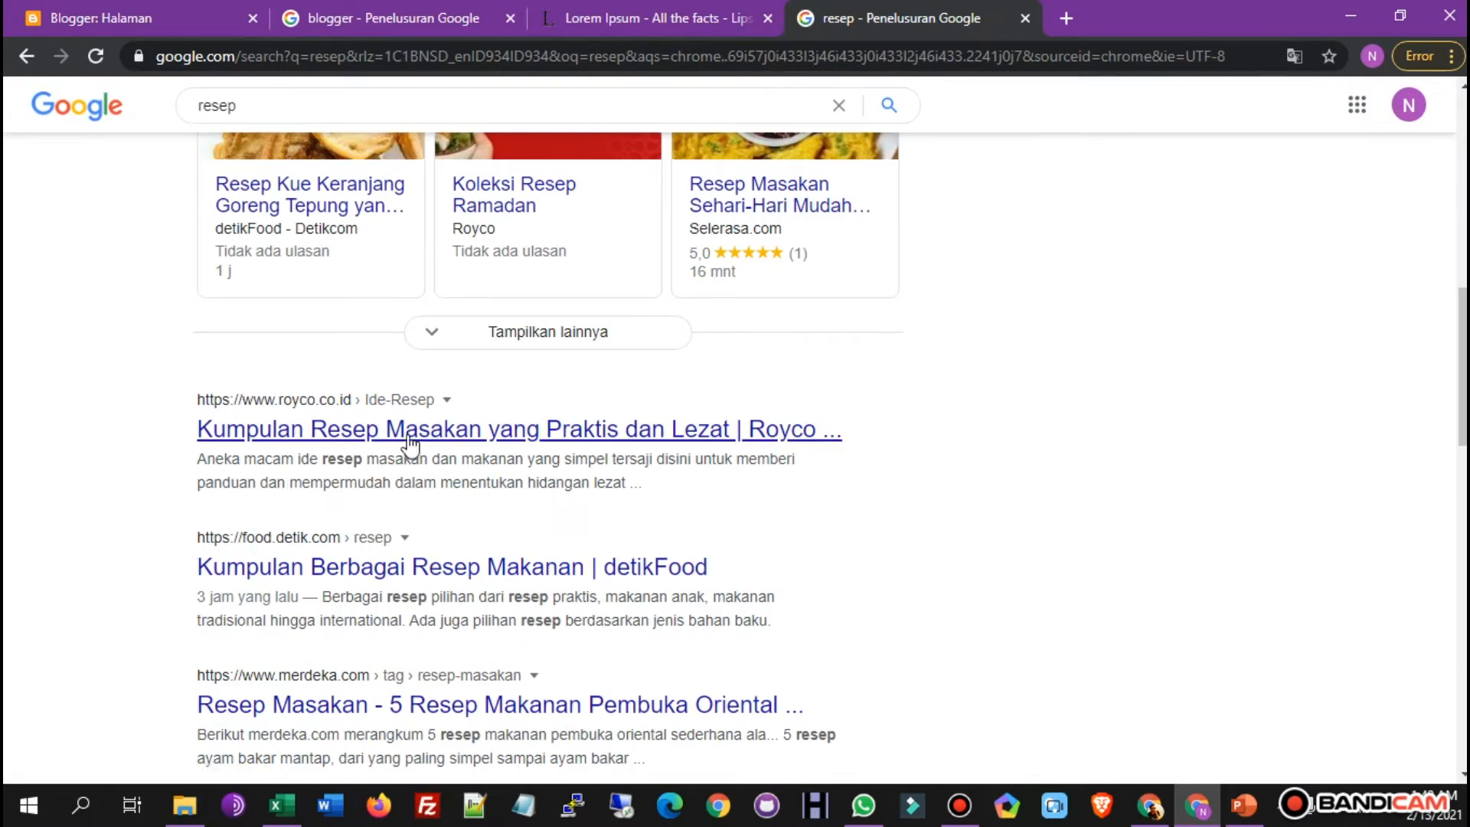
pyautogui.click(480, 566)
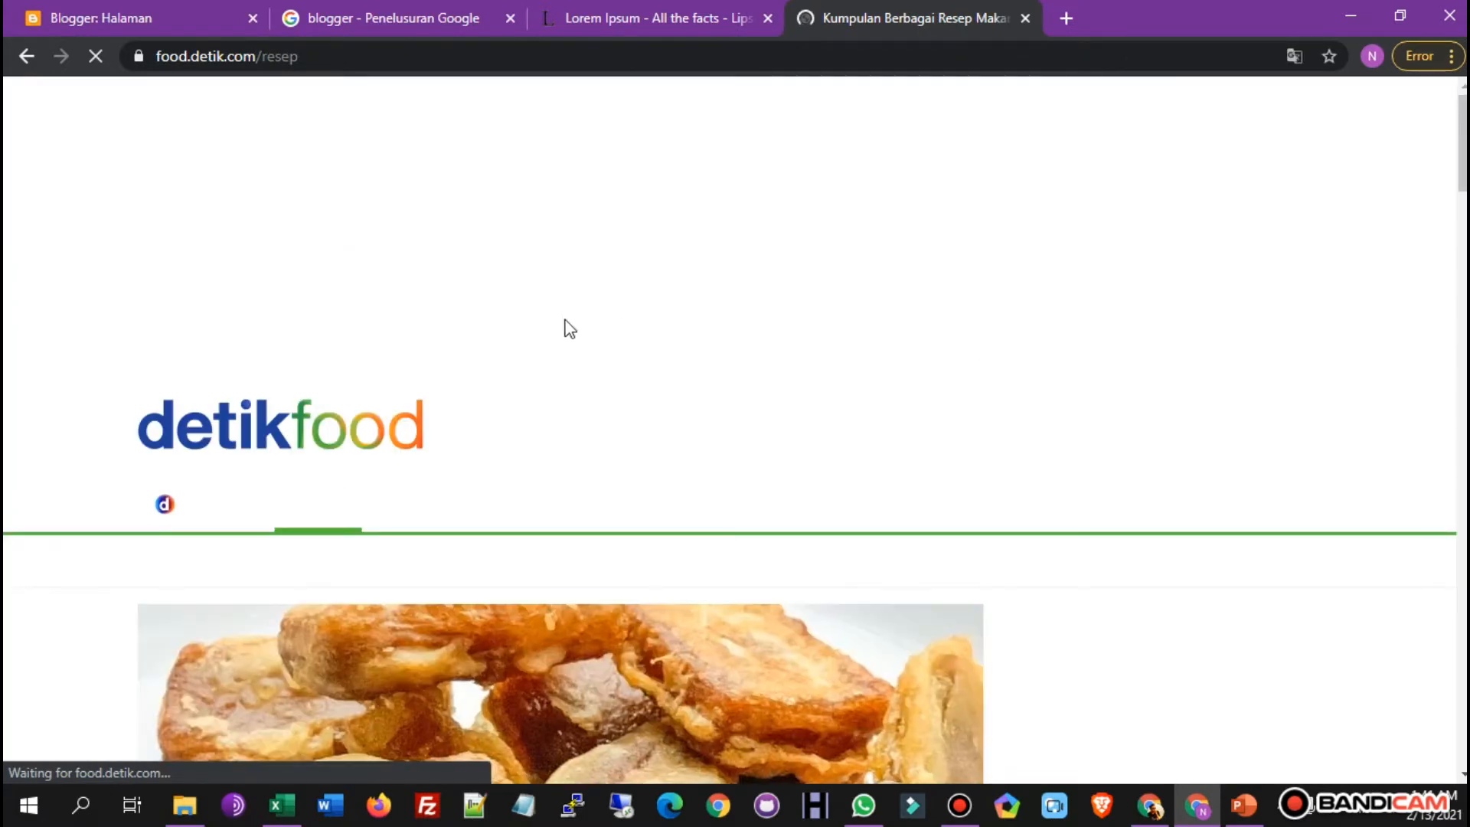
# Examine the detikFood recipe page as an example site, including its header navigation, article list and footer links.
pyautogui.click(173, 12)
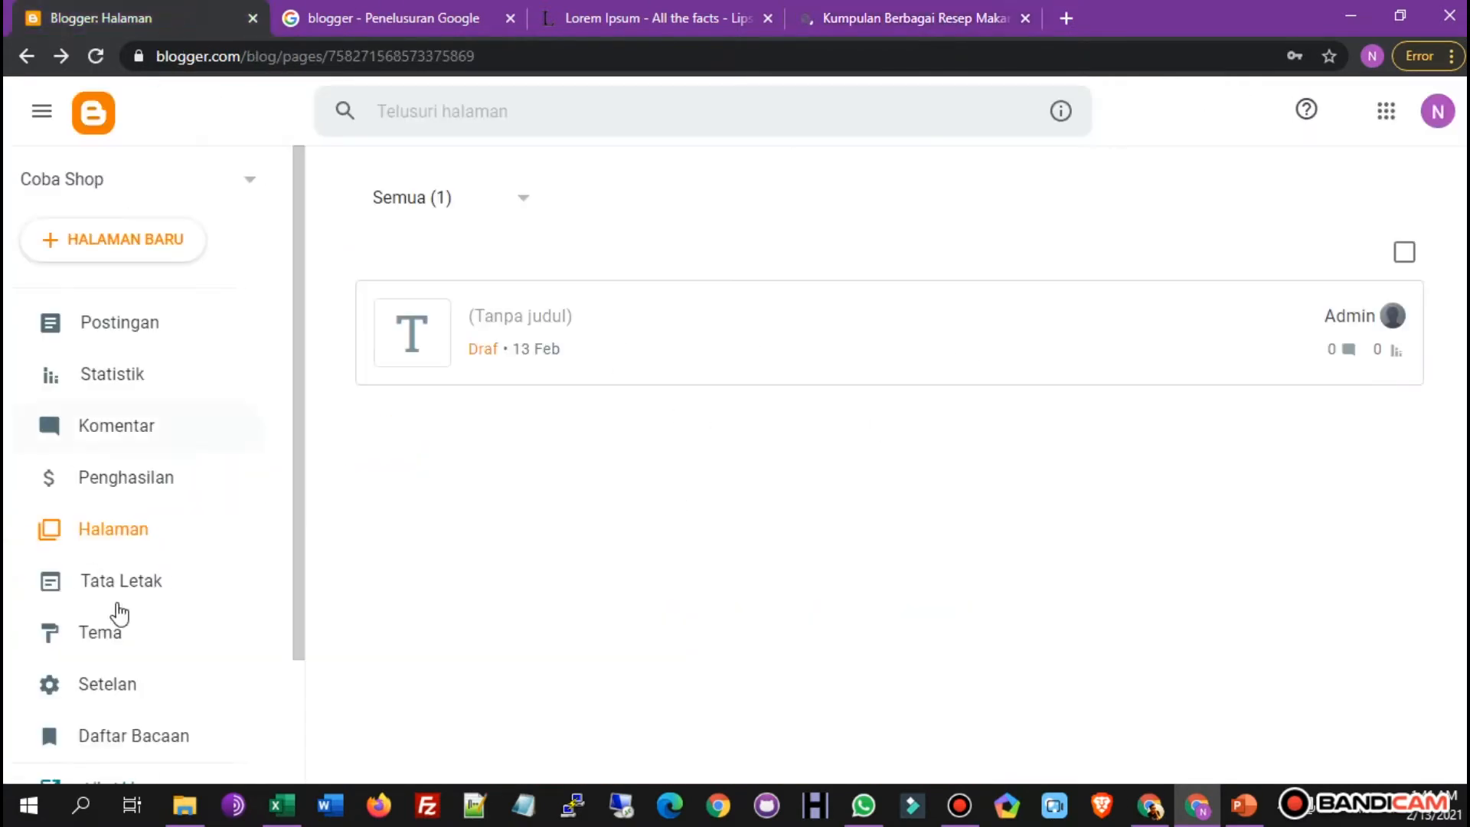
pyautogui.click(903, 11)
pyautogui.scroll(-20, 584, 575)
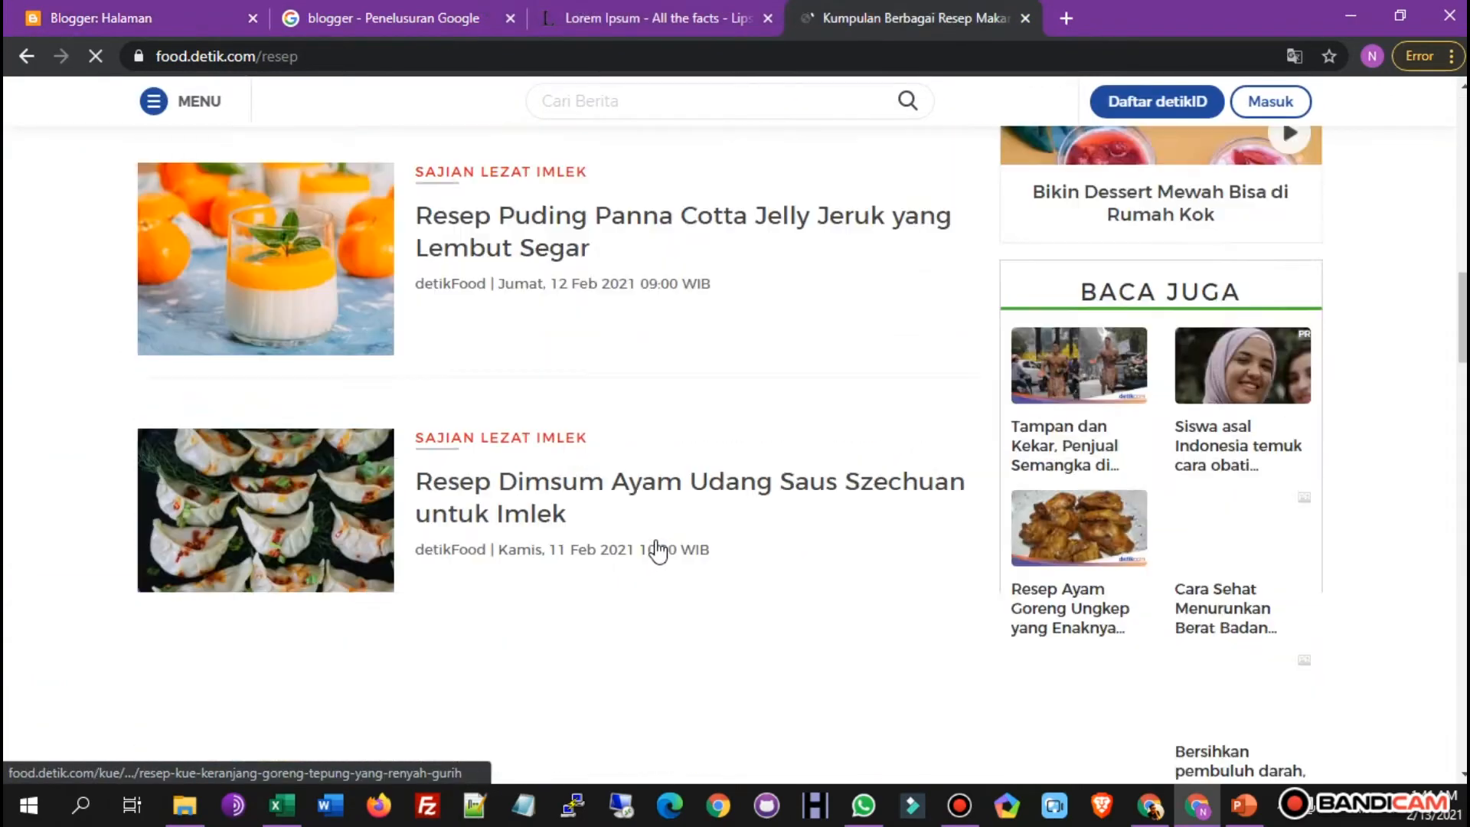
pyautogui.scroll(20, 814, 508)
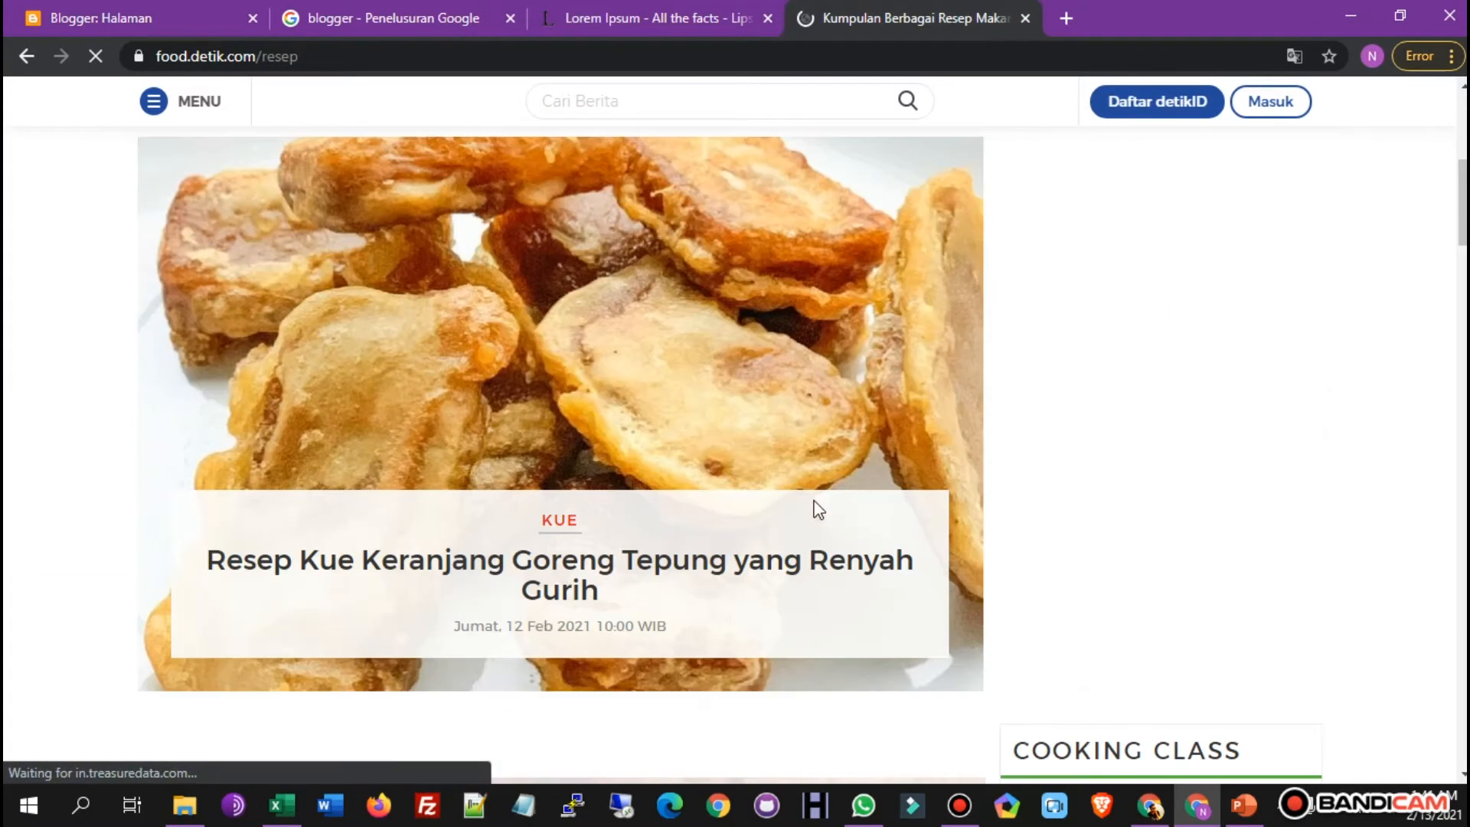
pyautogui.scroll(-8, 735, 398)
pyautogui.scroll(-3, 704, 429)
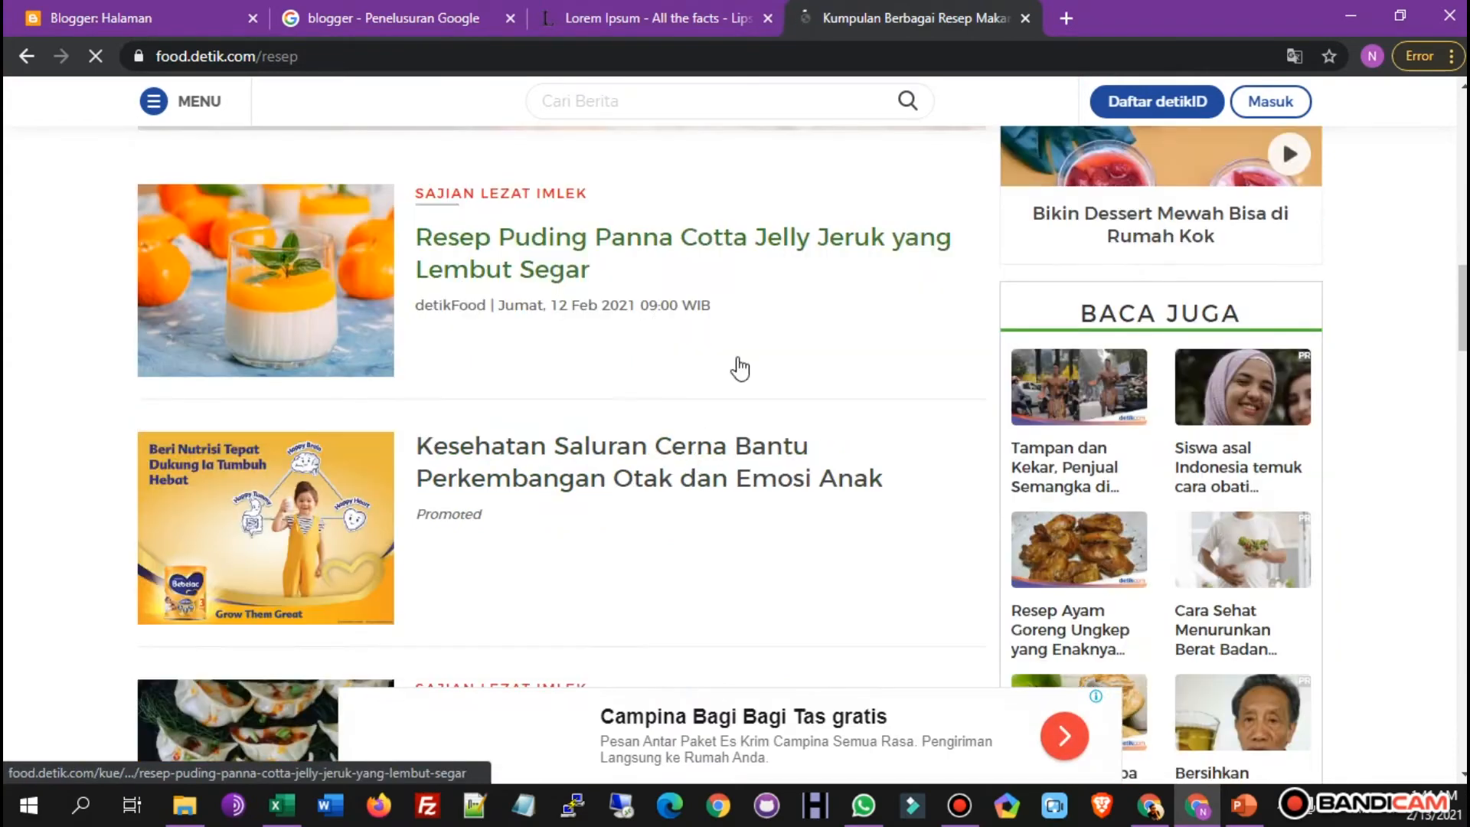
pyautogui.scroll(-10, 658, 460)
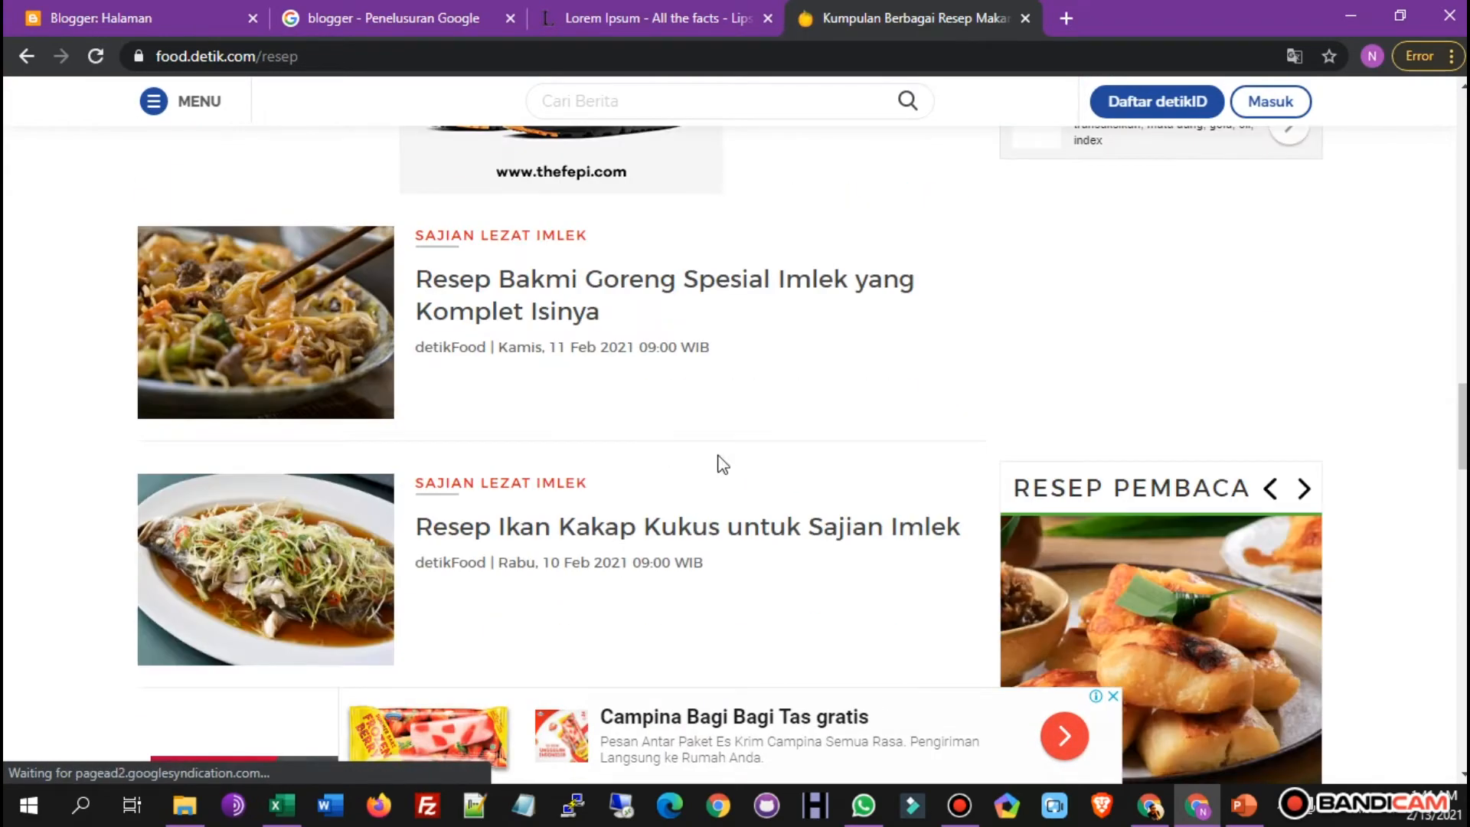
pyautogui.scroll(20, 691, 438)
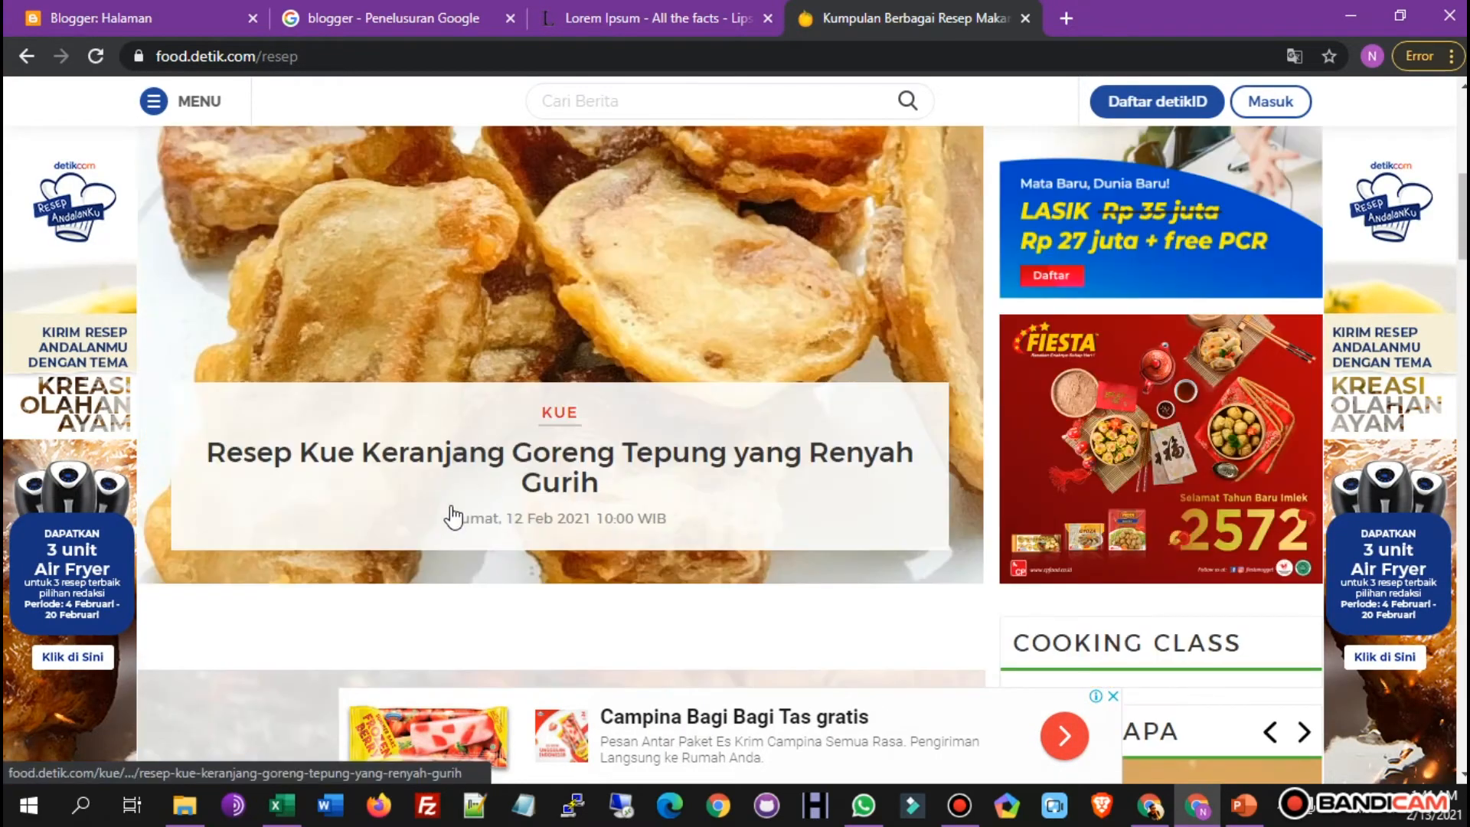
pyautogui.scroll(3, 694, 521)
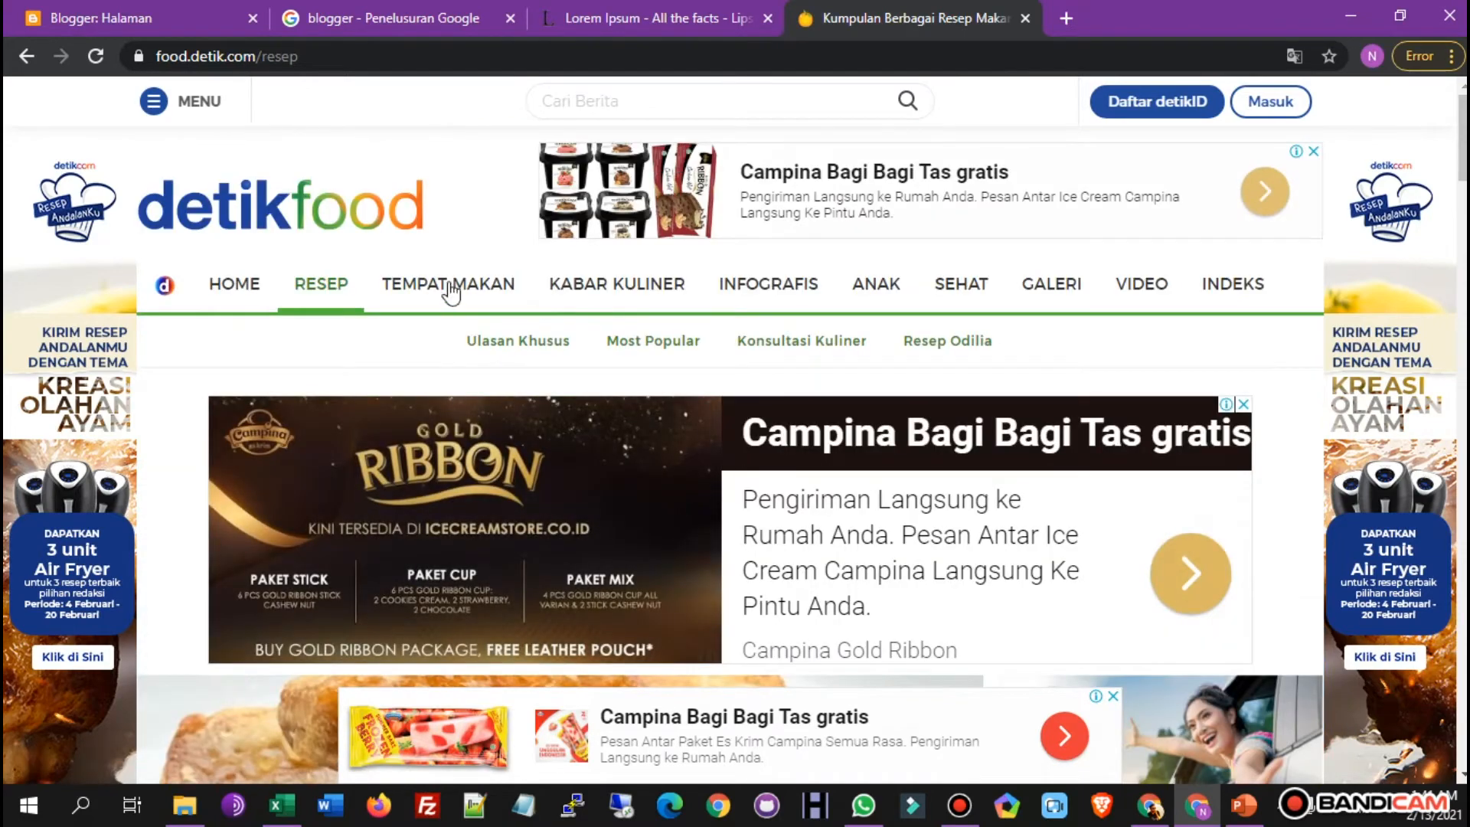
pyautogui.scroll(-10, 607, 482)
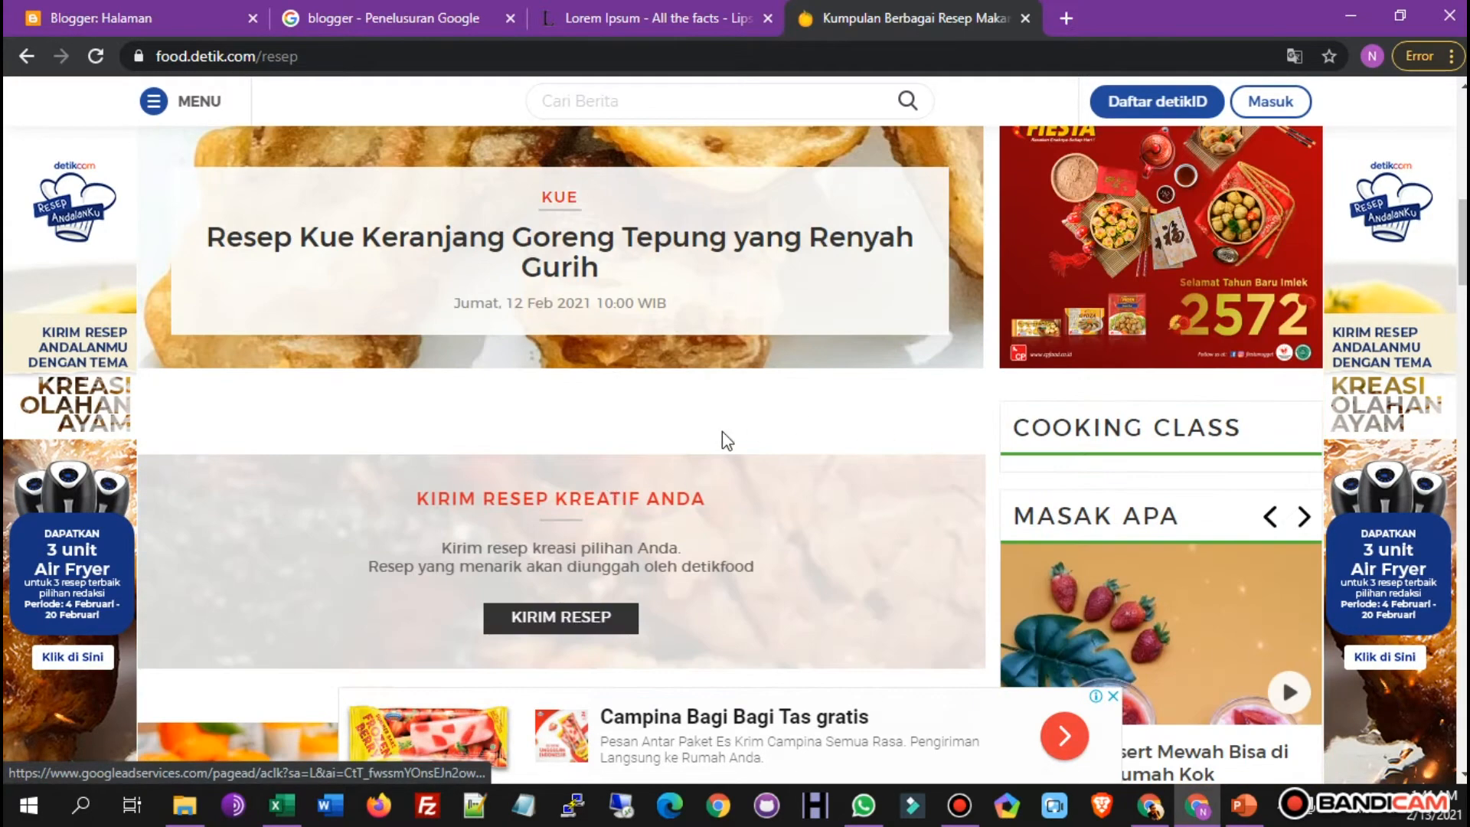
pyautogui.scroll(-8, 827, 355)
pyautogui.scroll(-1, 776, 380)
pyautogui.scroll(-6, 775, 381)
pyautogui.scroll(13, 624, 525)
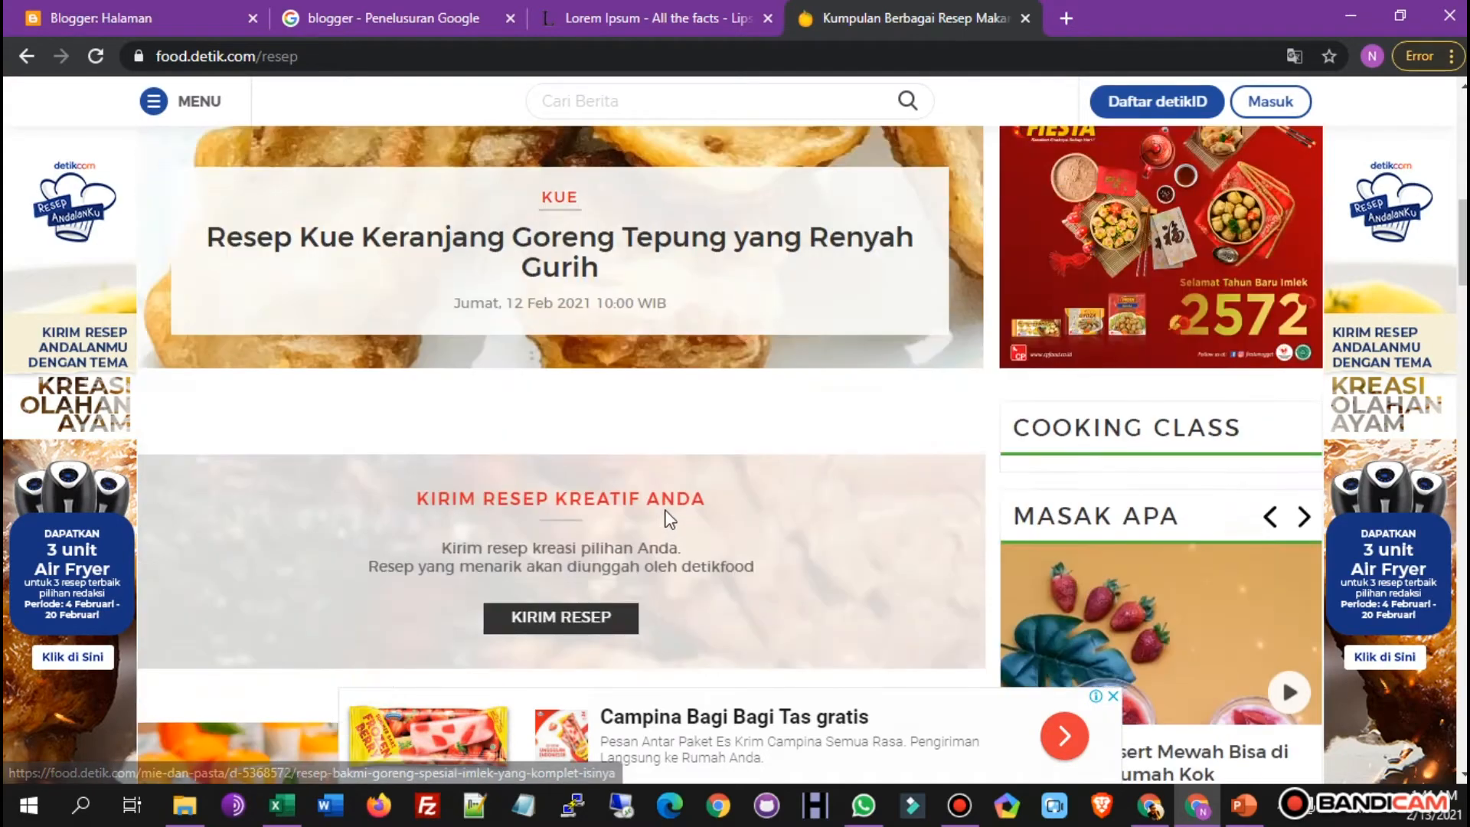
pyautogui.scroll(10, 666, 509)
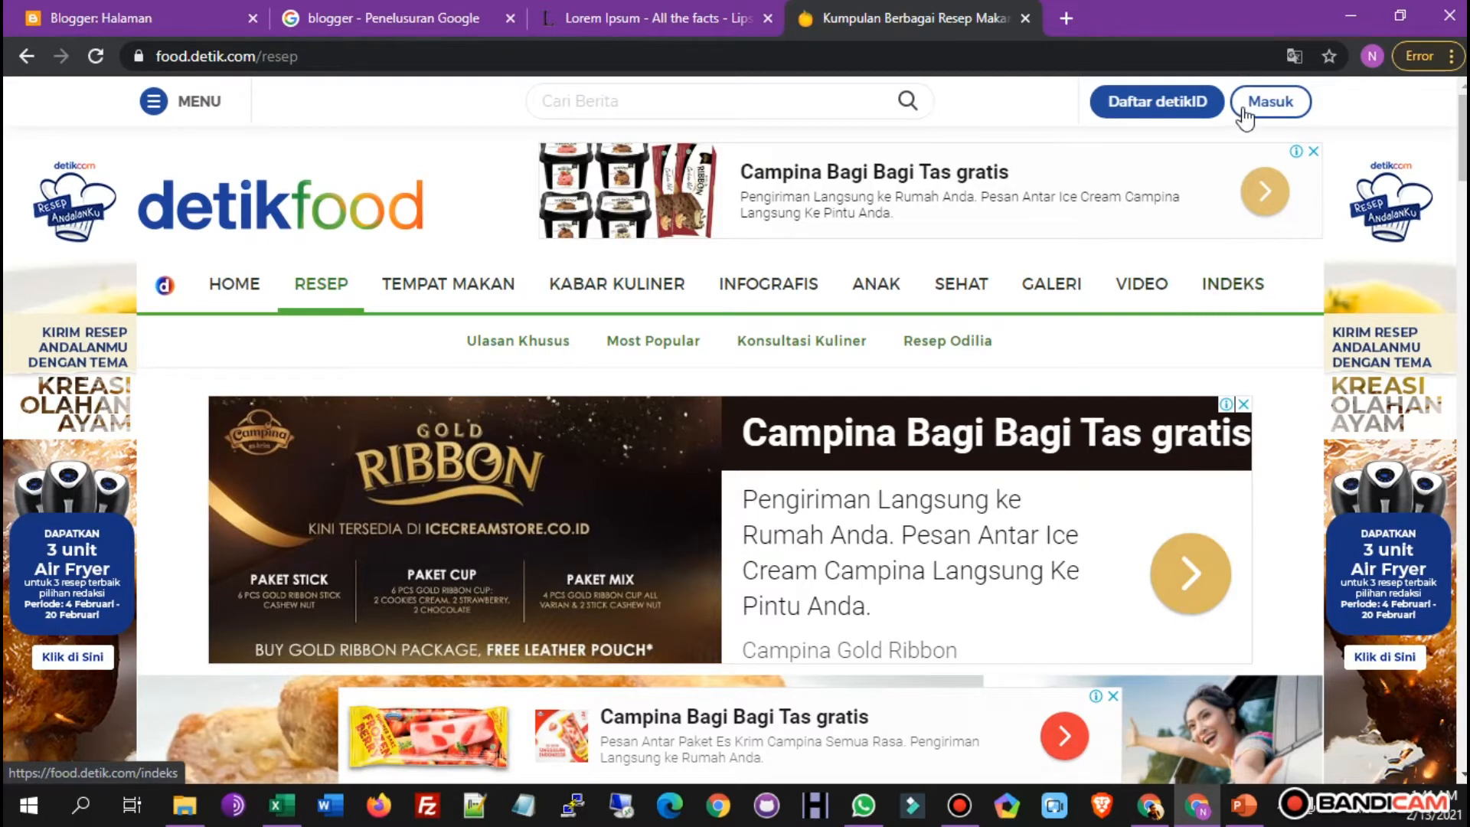
pyautogui.scroll(-10, 1160, 434)
pyautogui.scroll(-15, 1161, 435)
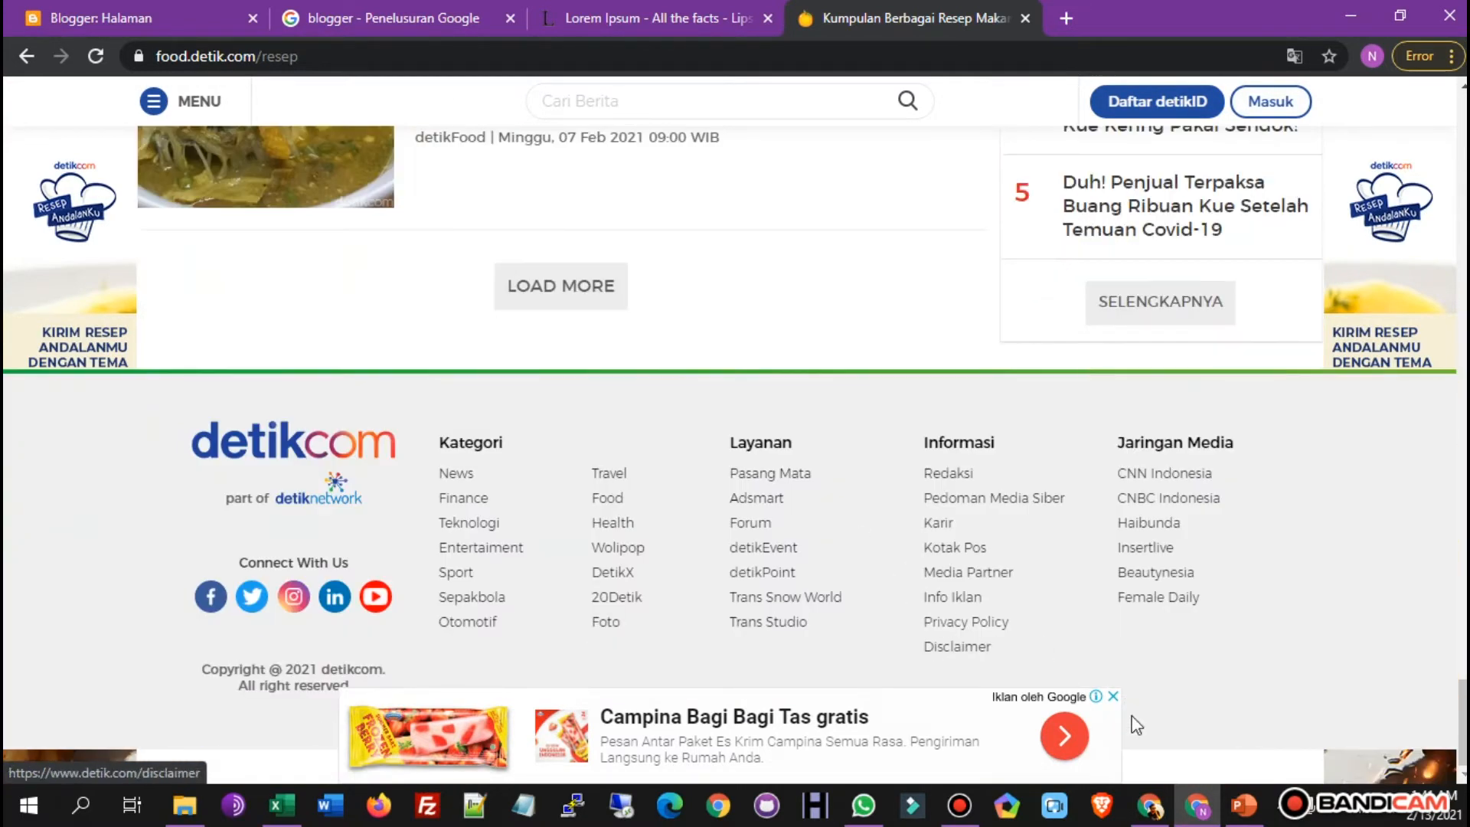
# Open the Disclaimer page from the detikcom footer as an example of a static page, and return to the Blogger dashboard.
pyautogui.click(1114, 696)
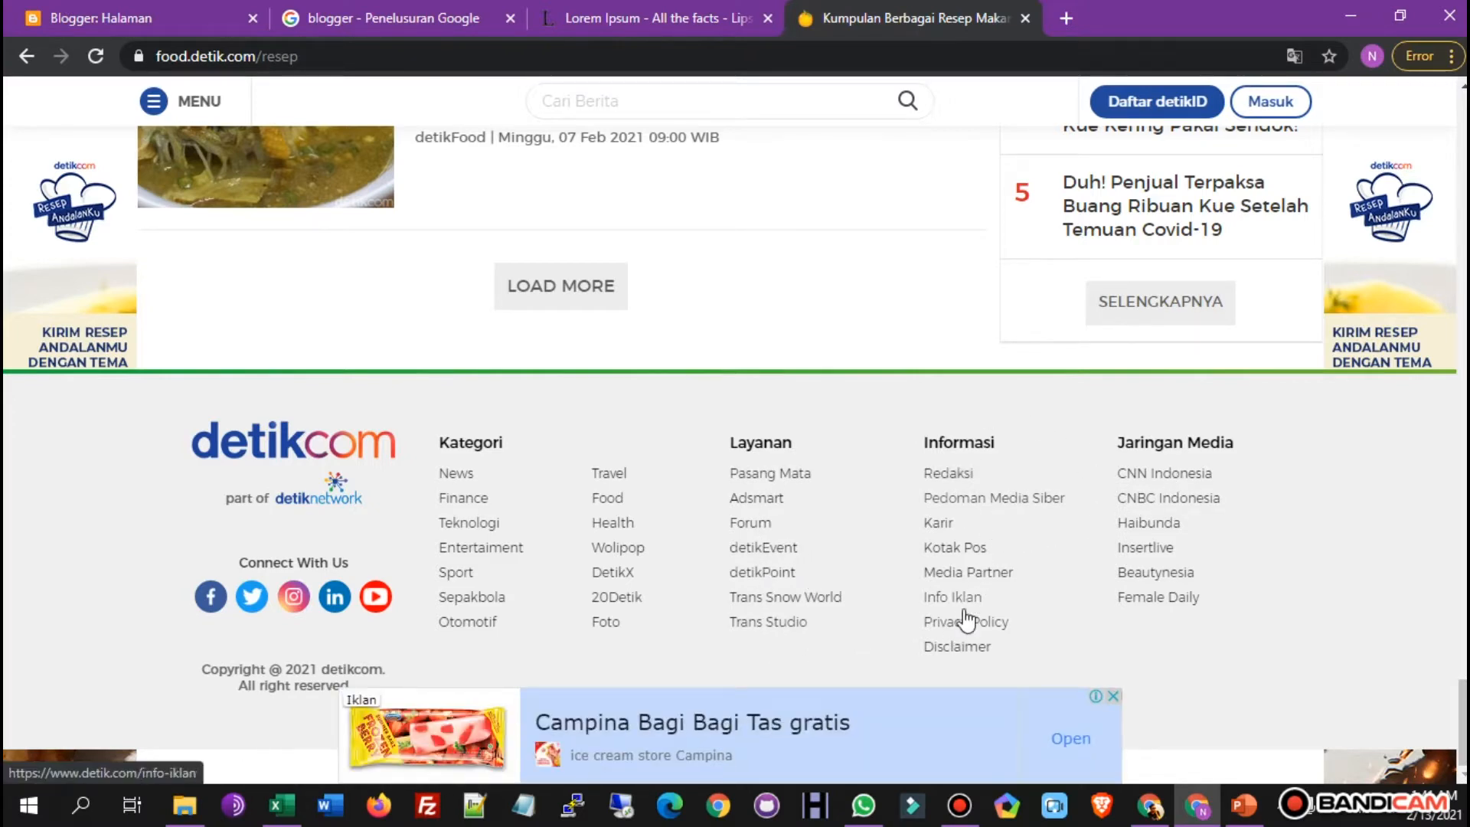
pyautogui.click(976, 649)
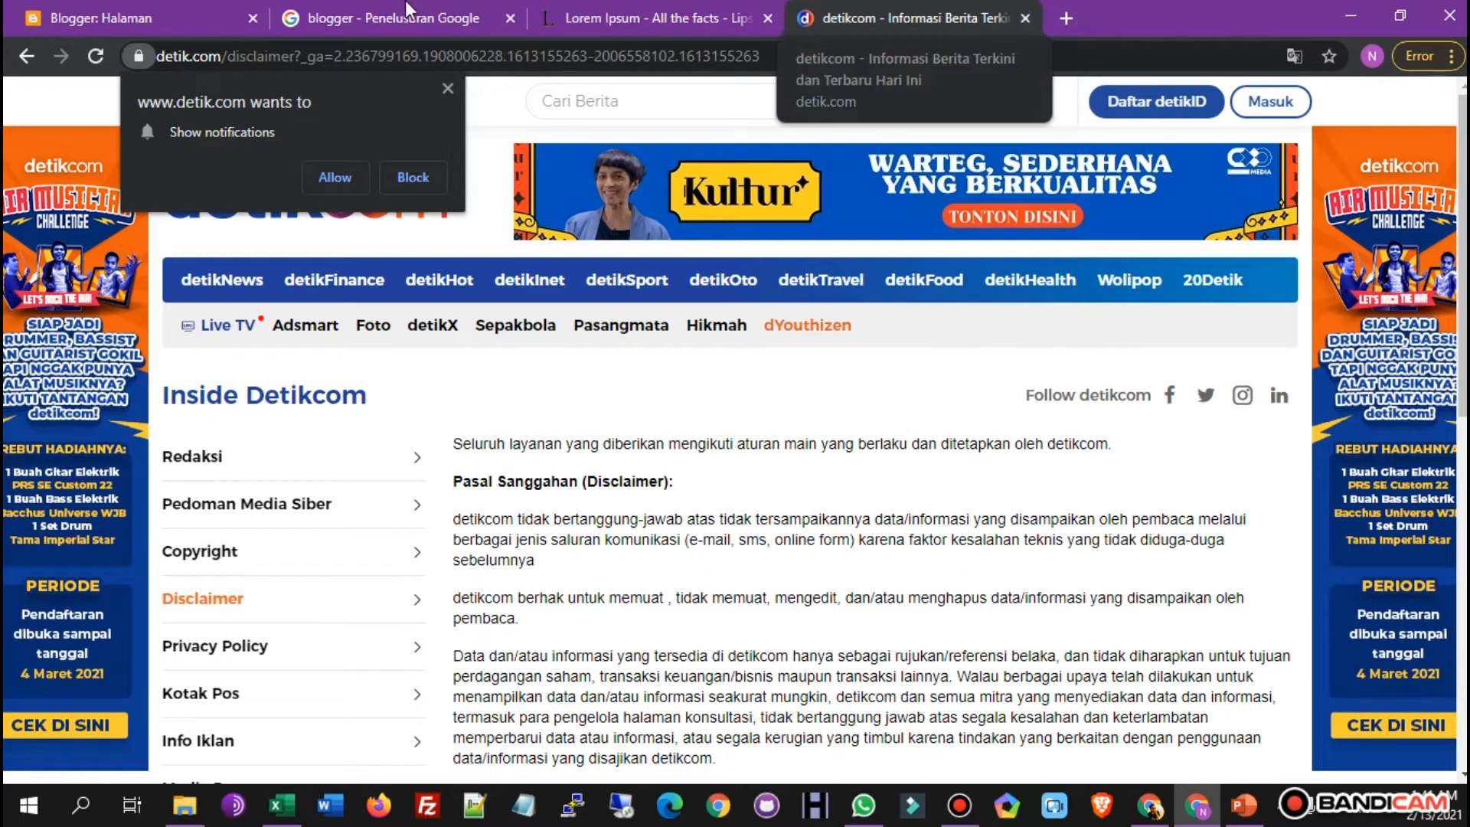
pyautogui.click(230, 11)
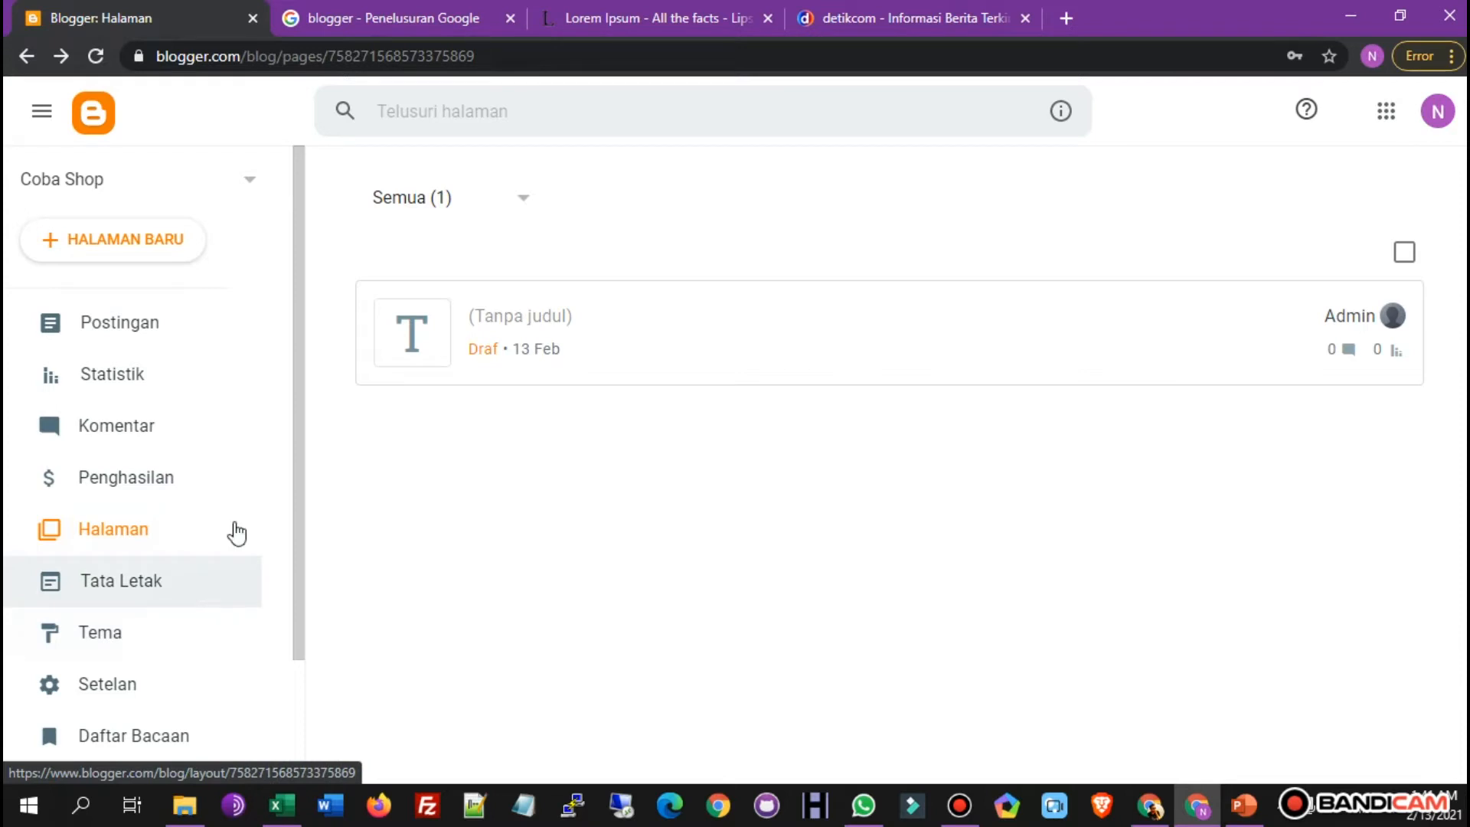
# Open the blog's Tata Letak section and look through its gadget areas down to the Footer.
pyautogui.click(154, 586)
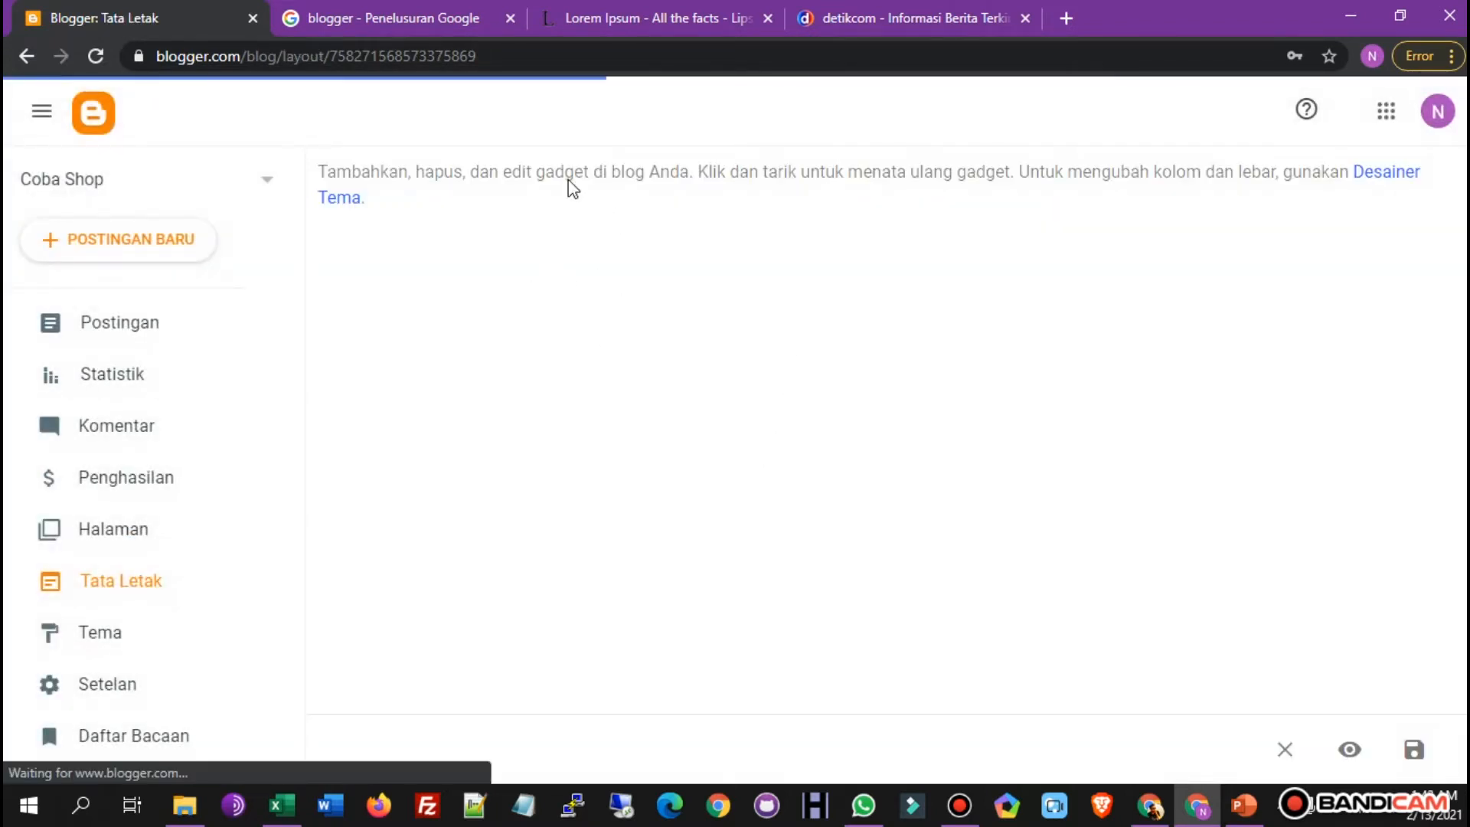
pyautogui.scroll(-10, 853, 426)
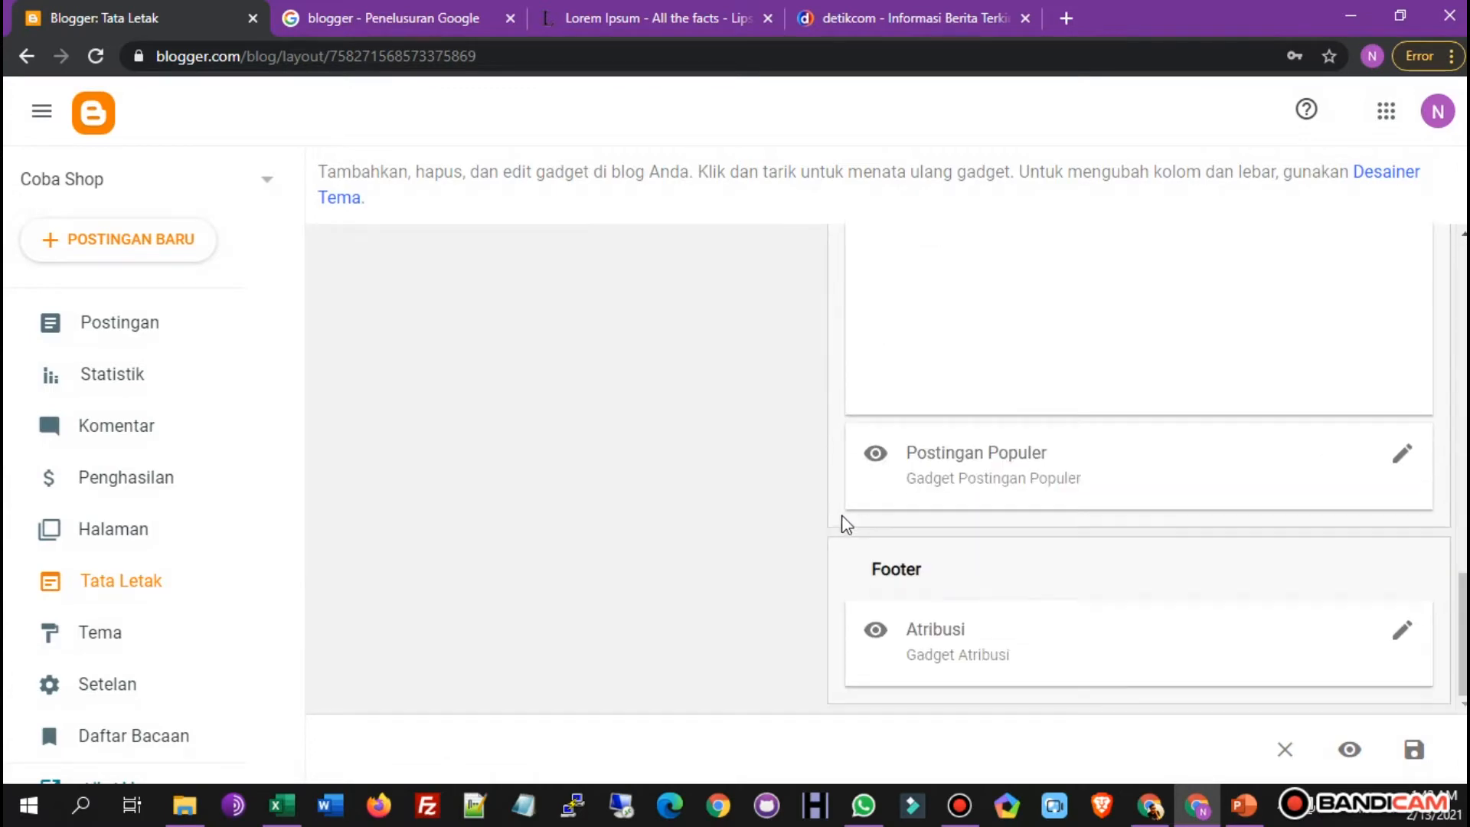
pyautogui.scroll(10, 793, 530)
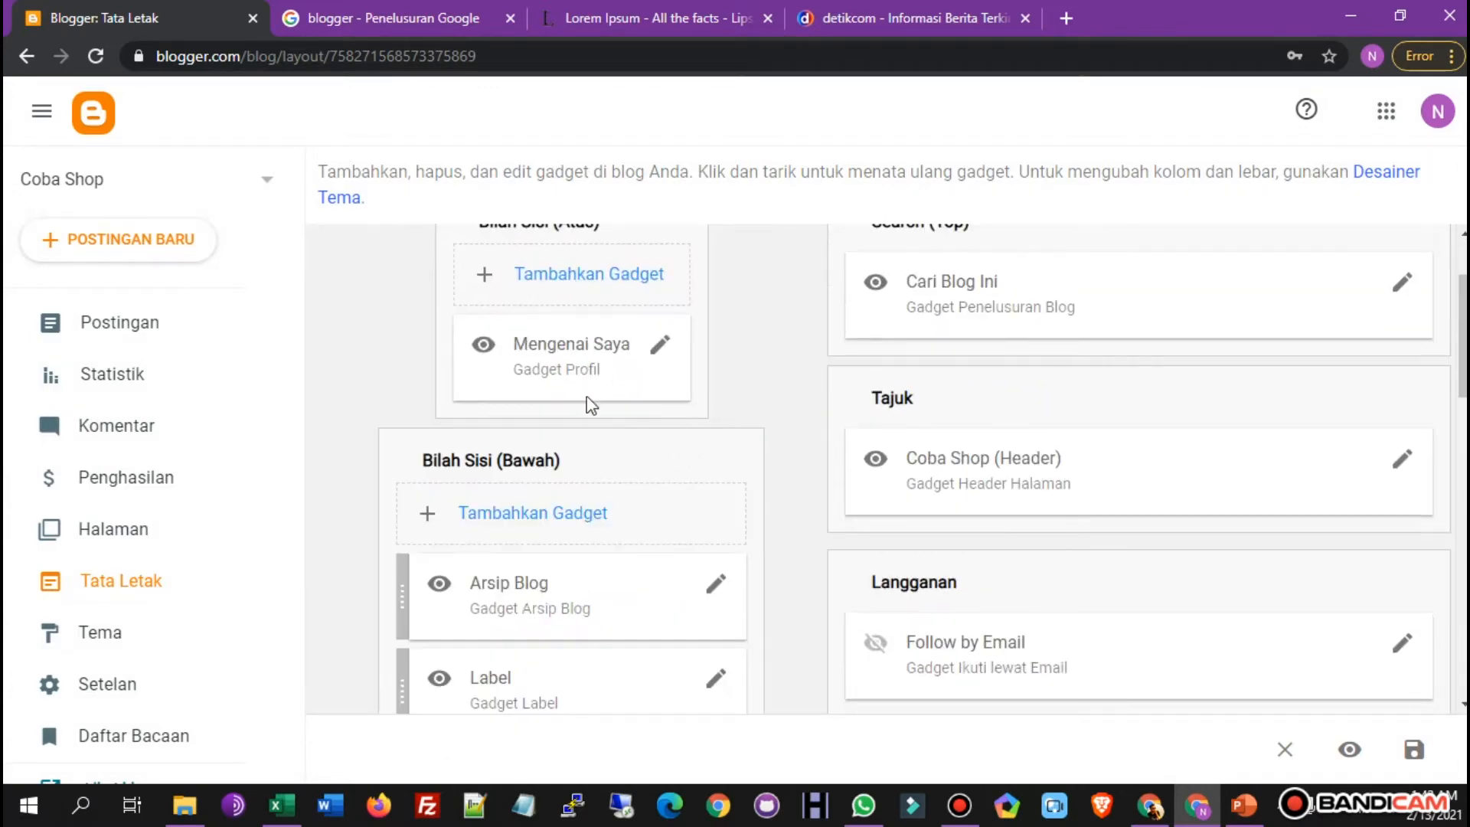
pyautogui.scroll(-3, 230, 597)
# View the live Coba Shop blog in a new tab and compare it with the sections in Tata Letak.
pyautogui.click(93, 634)
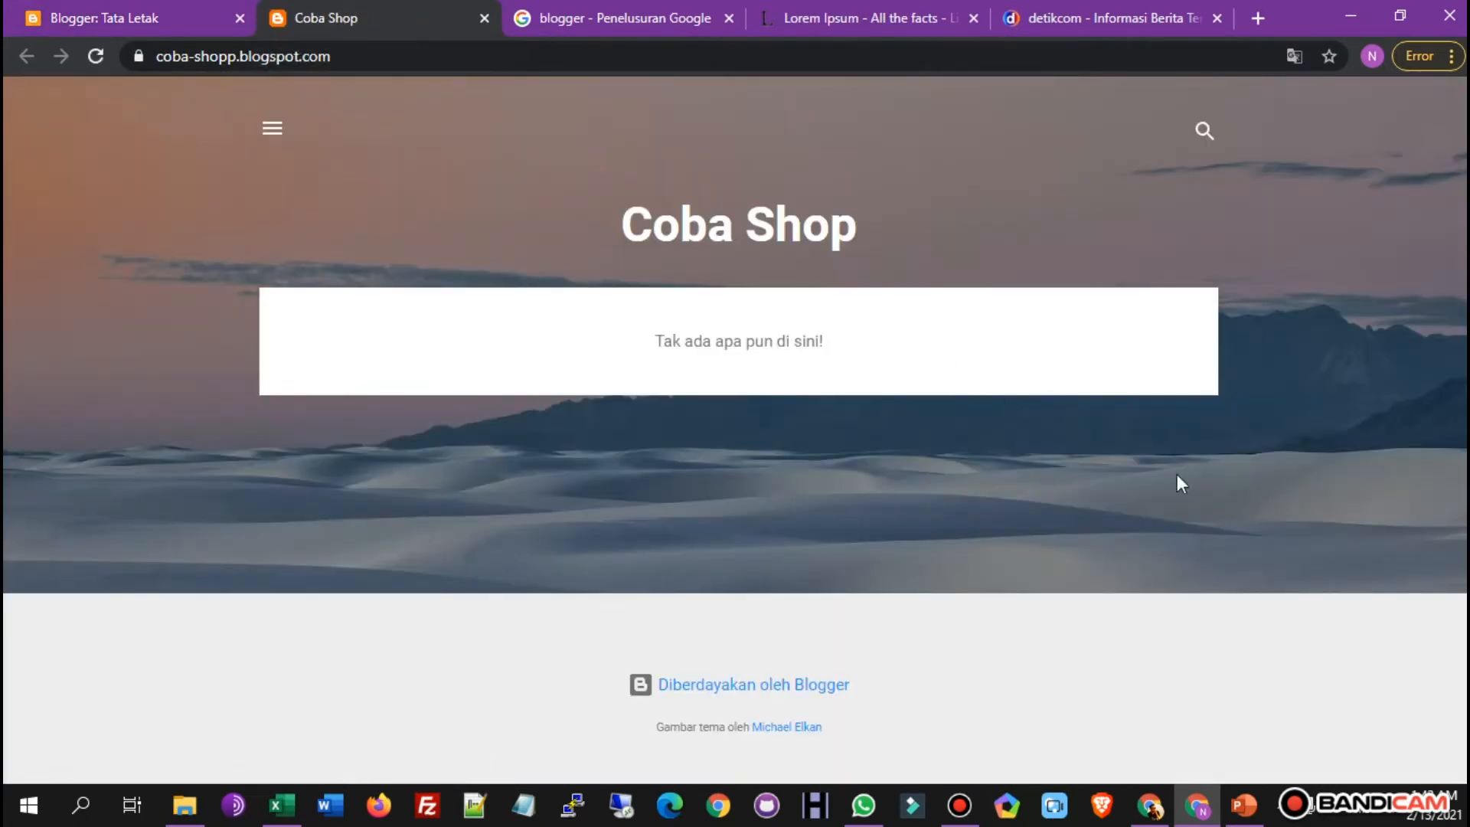
pyautogui.click(198, 6)
pyautogui.scroll(-6, 1051, 497)
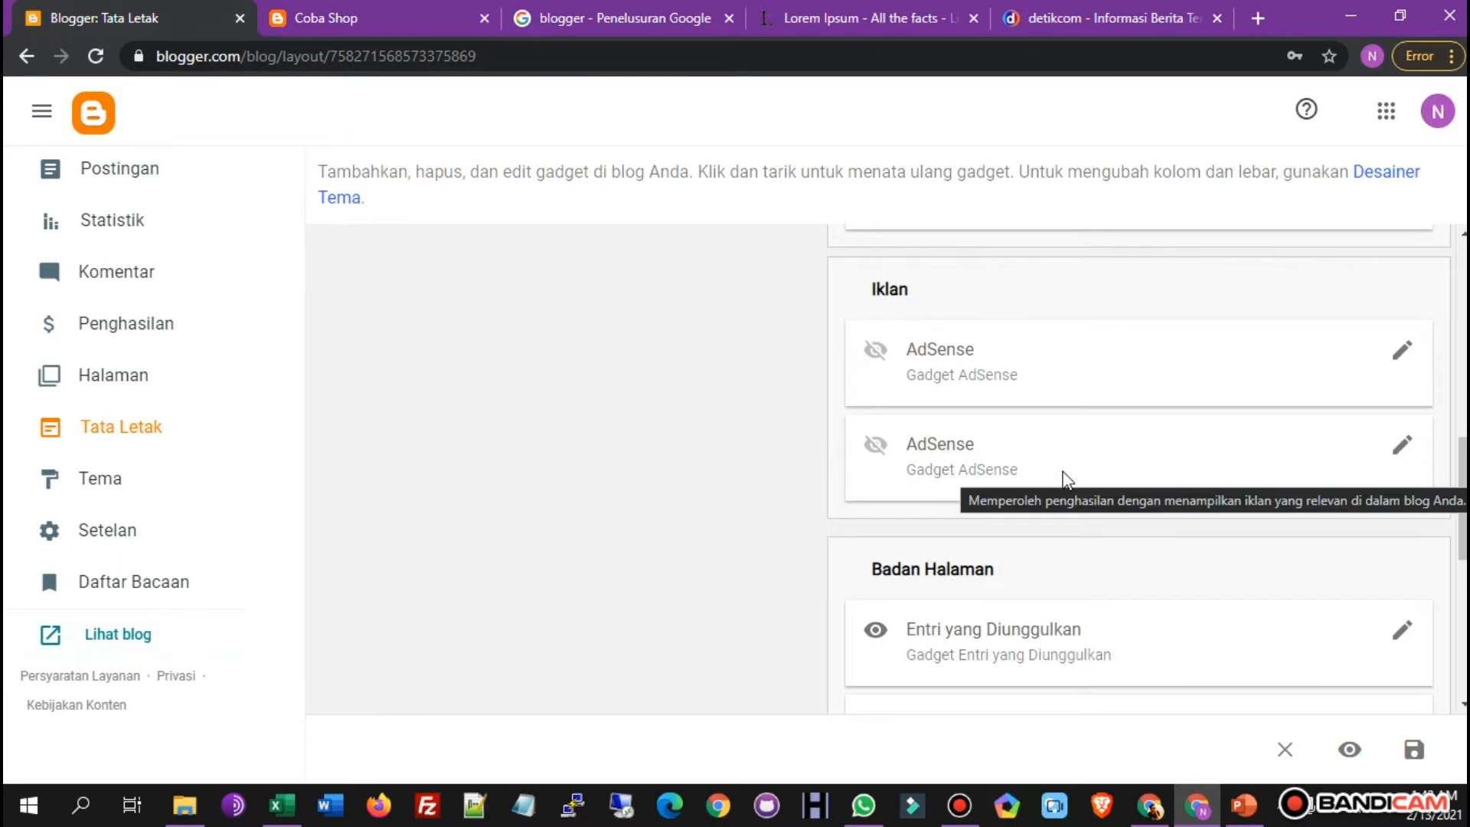
pyautogui.scroll(8, 1066, 481)
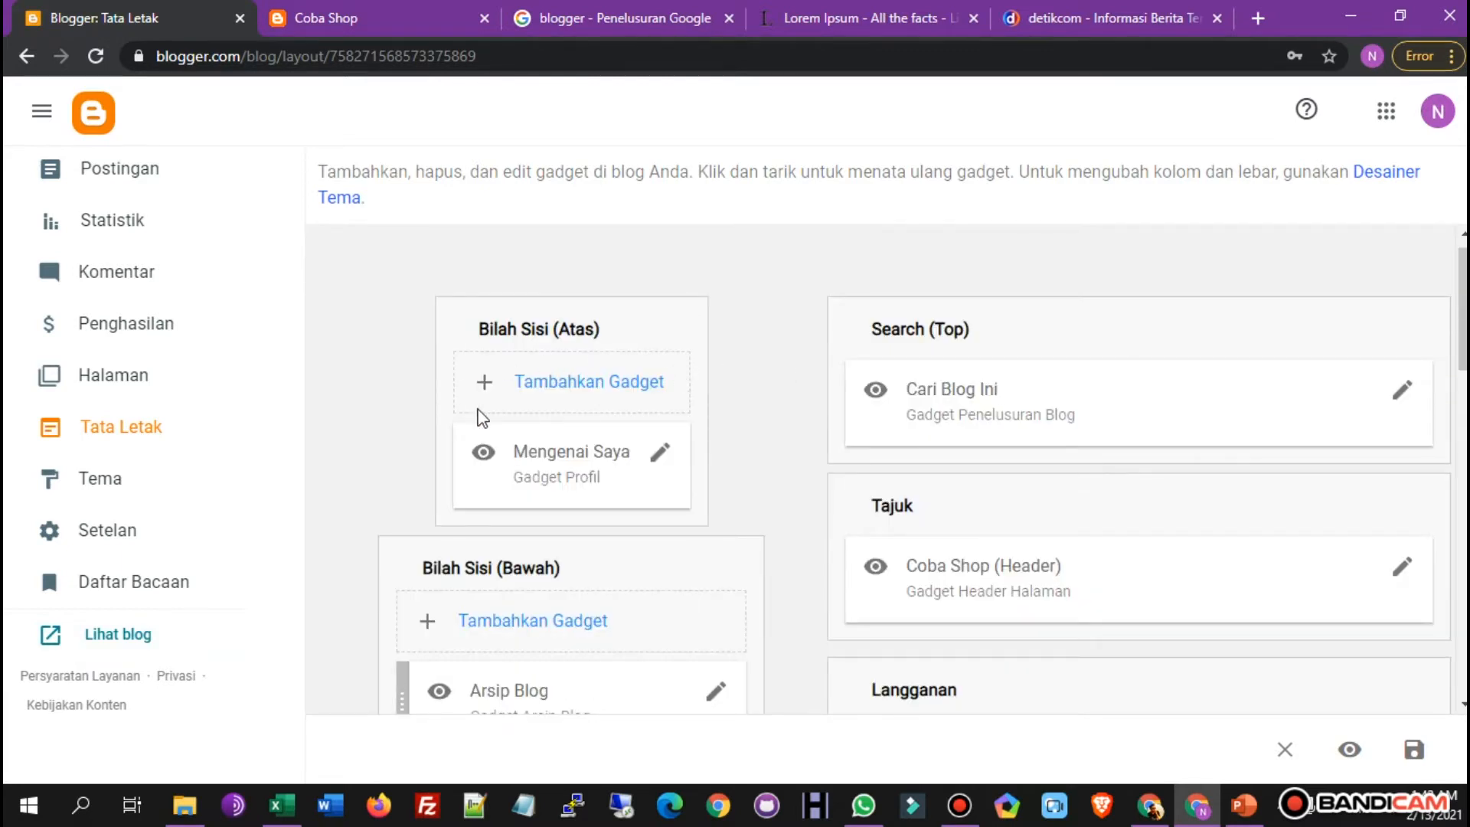
# Browse the gadgets available for Bilah Sisi (Atas) and close the list without adding any.
pyautogui.click(590, 381)
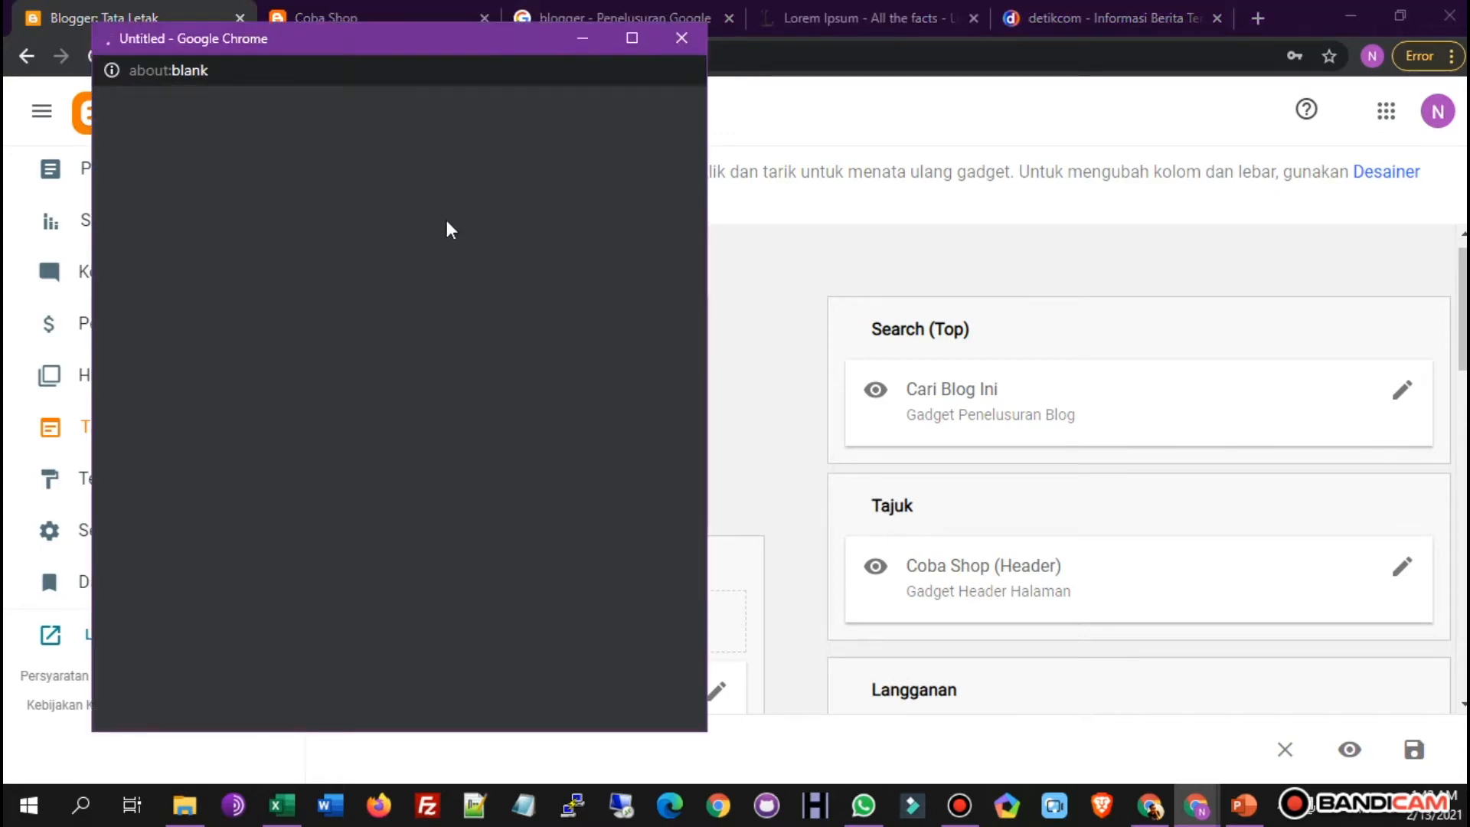
pyautogui.scroll(-3, 374, 354)
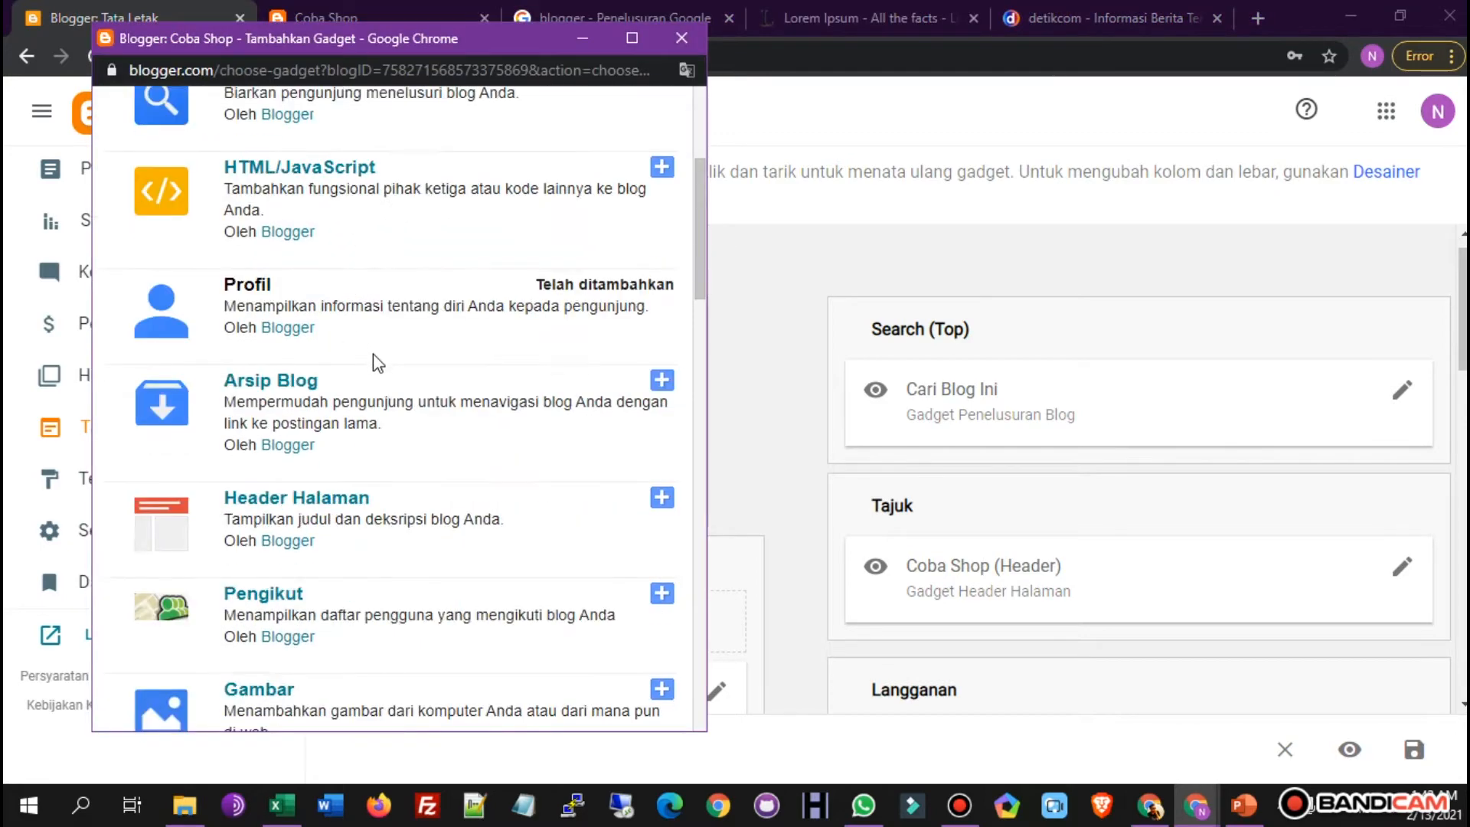
pyautogui.scroll(-15, 373, 354)
pyautogui.scroll(6, 535, 299)
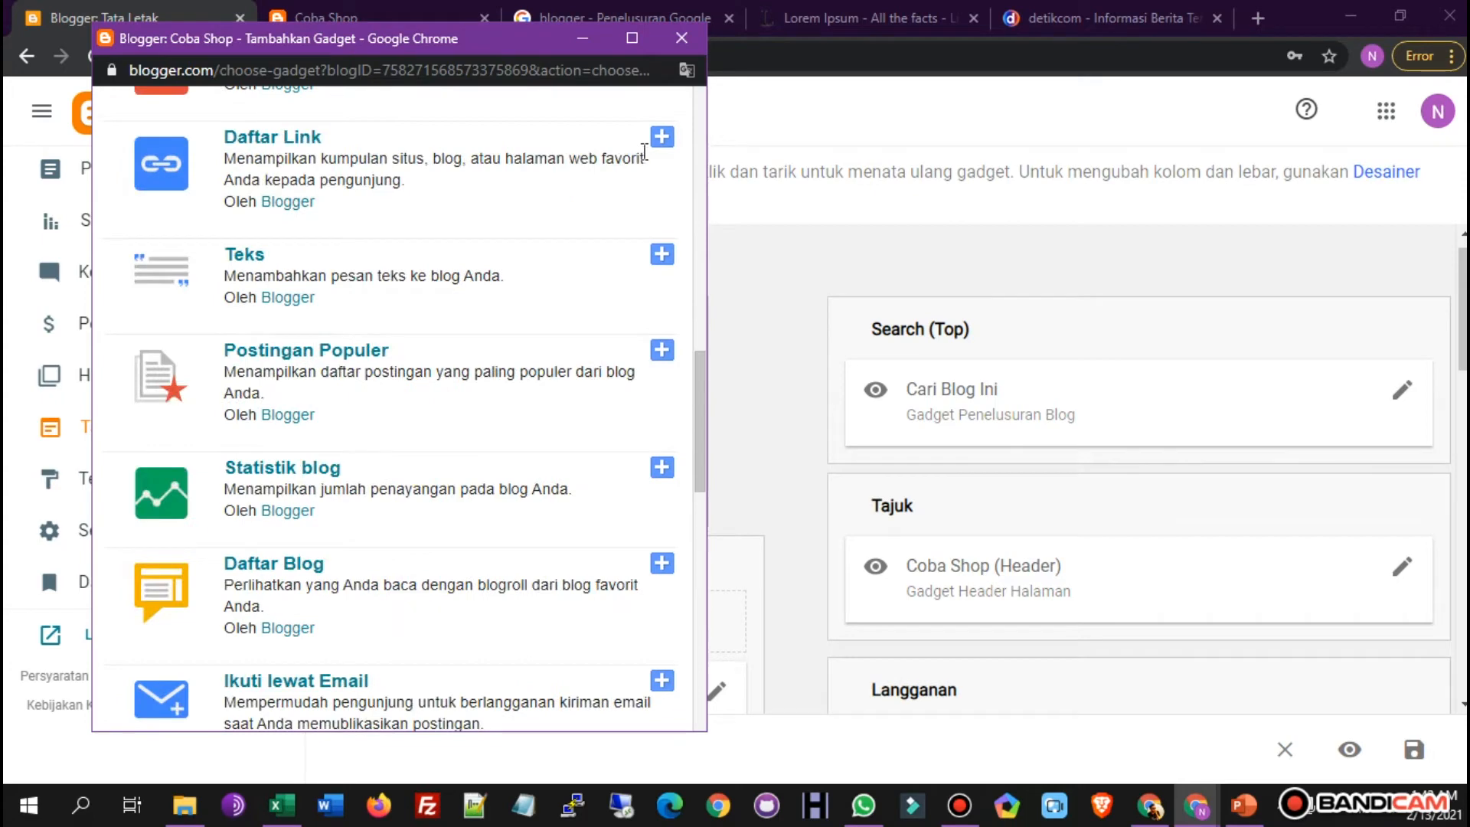
pyautogui.scroll(-8, 479, 269)
pyautogui.click(681, 39)
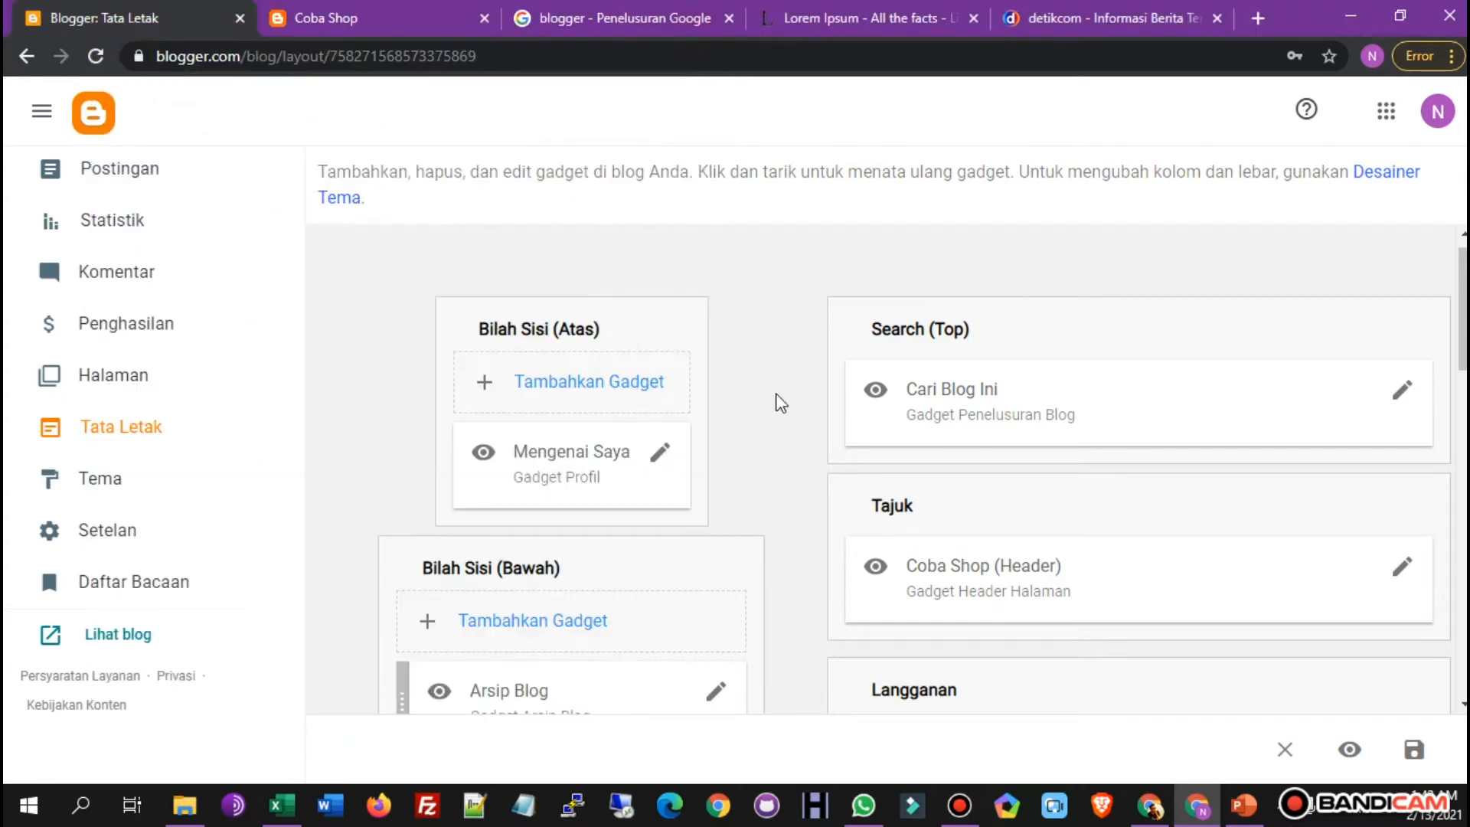
# View the configuration of the first AdSense gadget under Iklan and close it without changes.
pyautogui.scroll(-7, 1027, 423)
pyautogui.scroll(4, 607, 429)
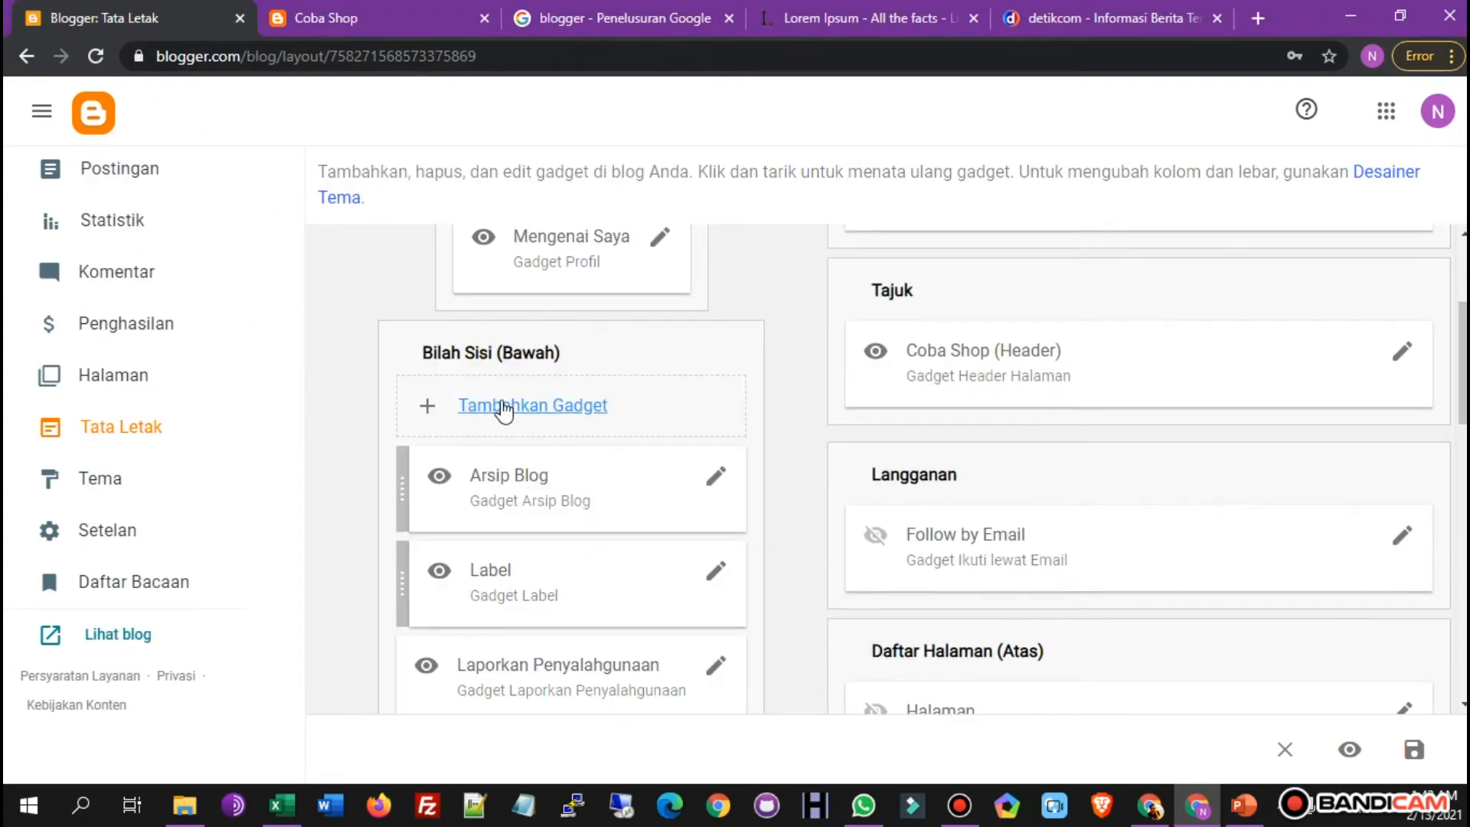
pyautogui.scroll(-8, 1119, 354)
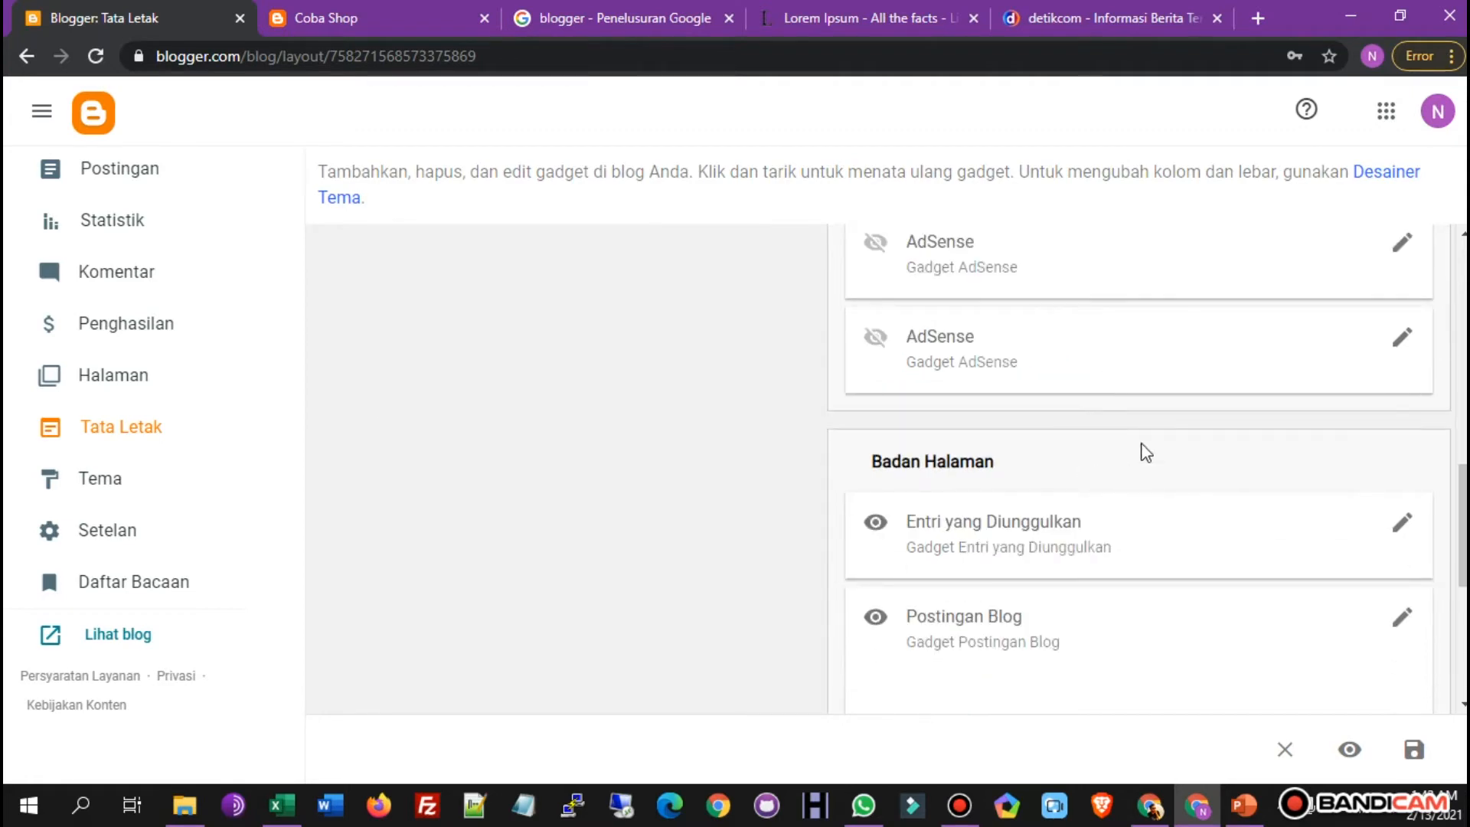
pyautogui.scroll(3, 1302, 396)
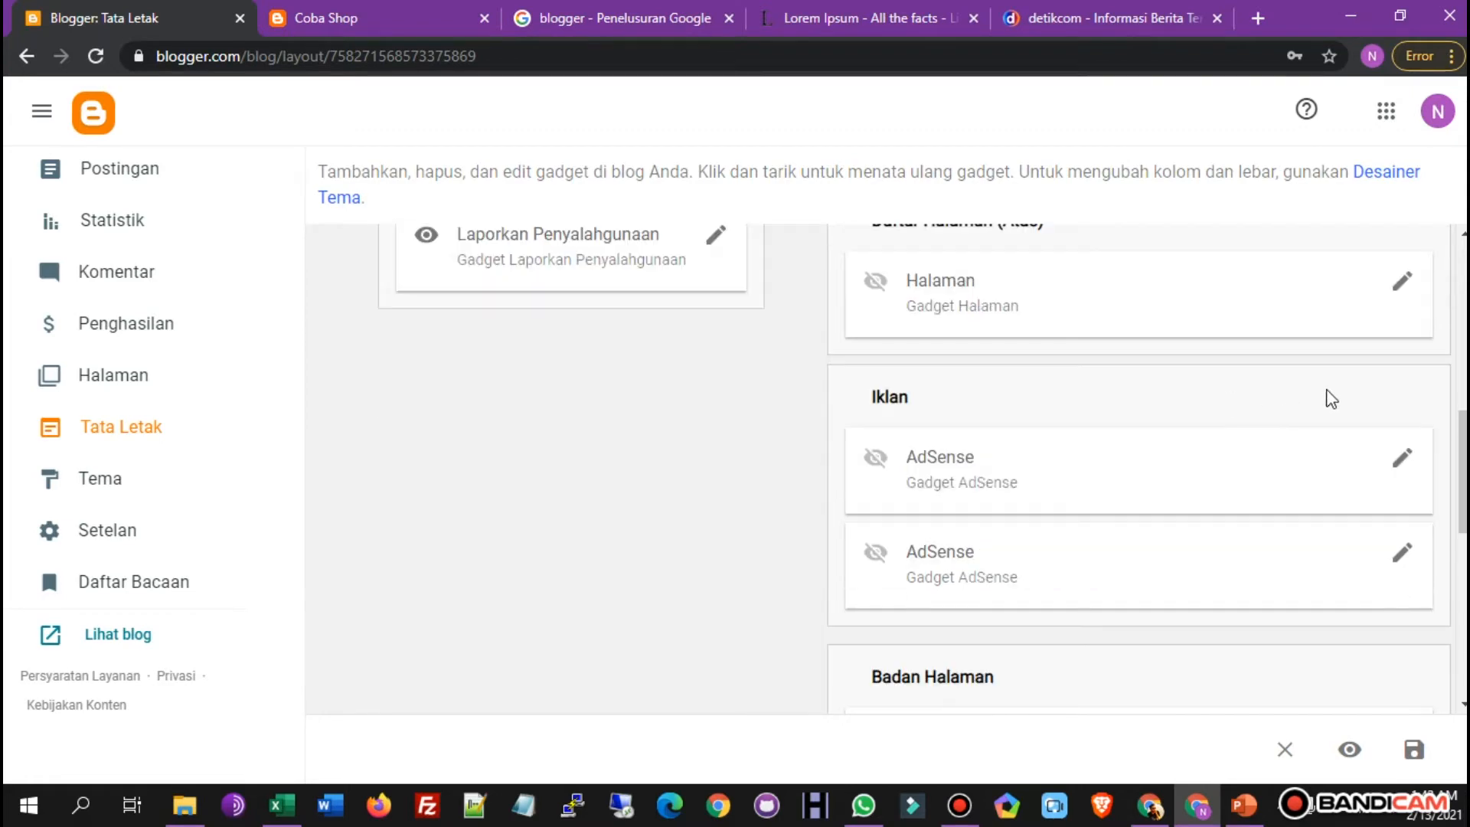
pyautogui.click(1401, 469)
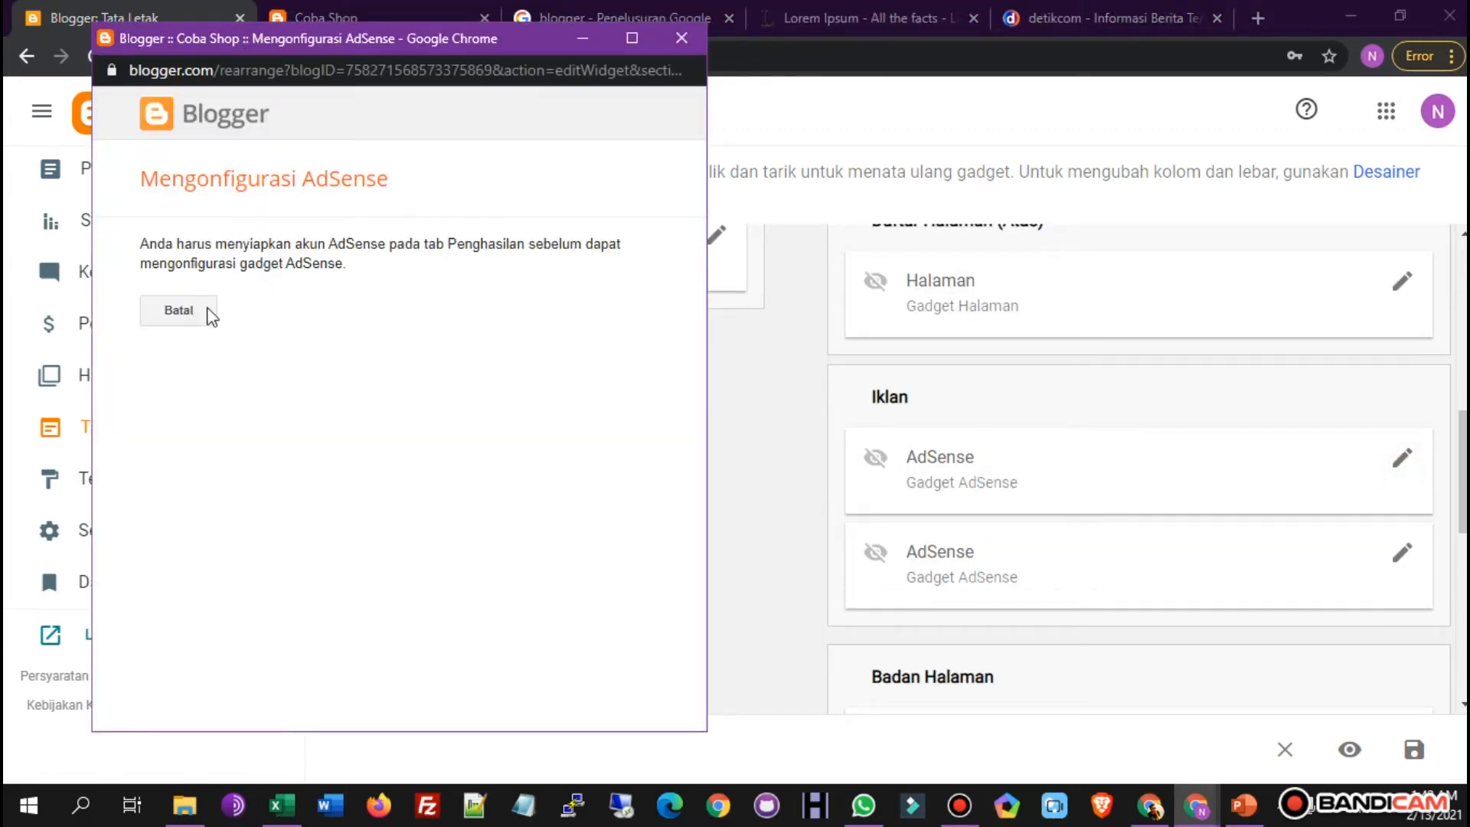
pyautogui.click(682, 37)
# View the settings of the Postingan Populer and Entri yang Diunggulkan gadgets without changing them.
pyautogui.scroll(-5, 993, 490)
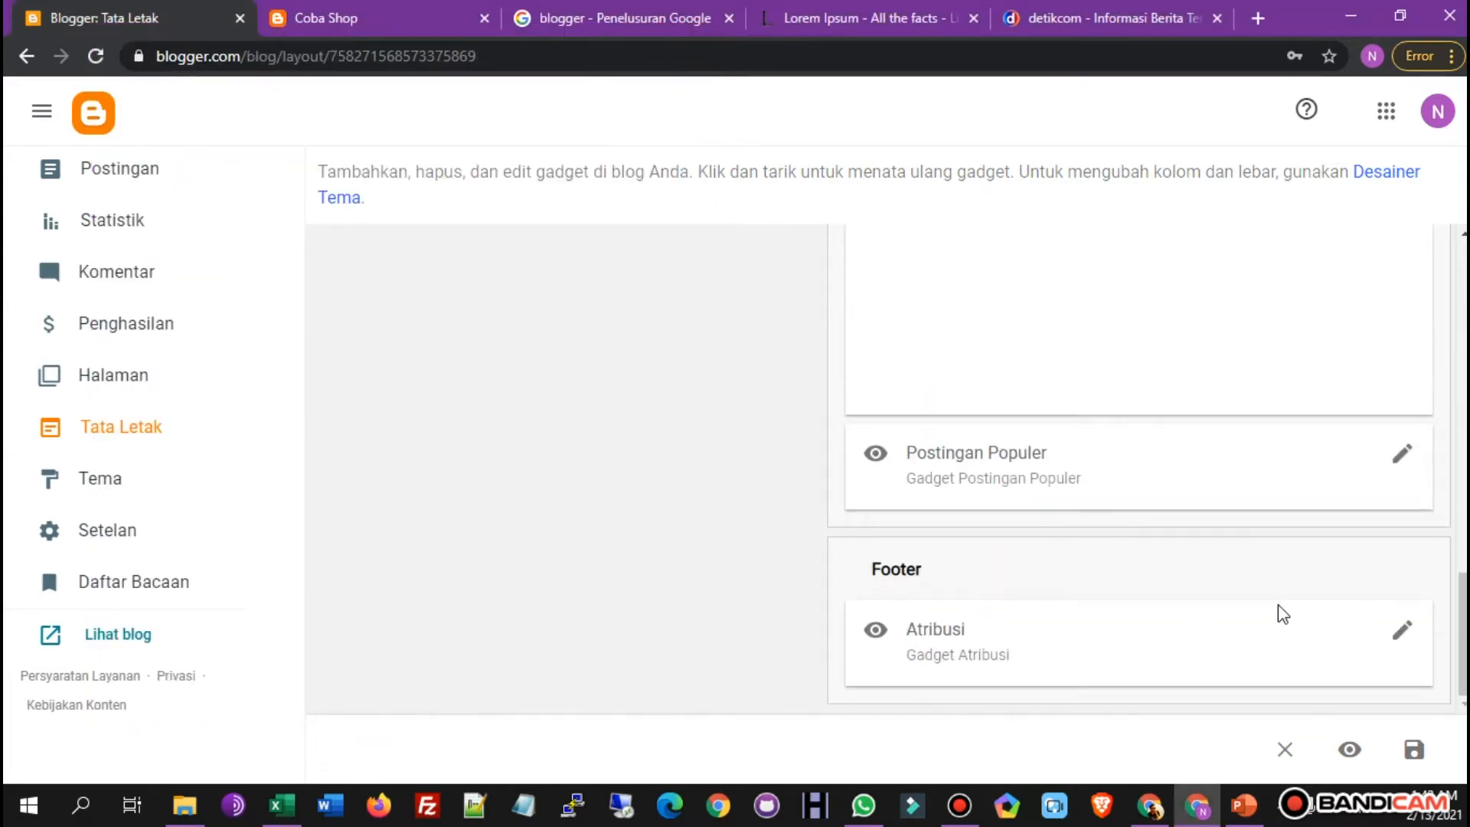
pyautogui.click(1401, 456)
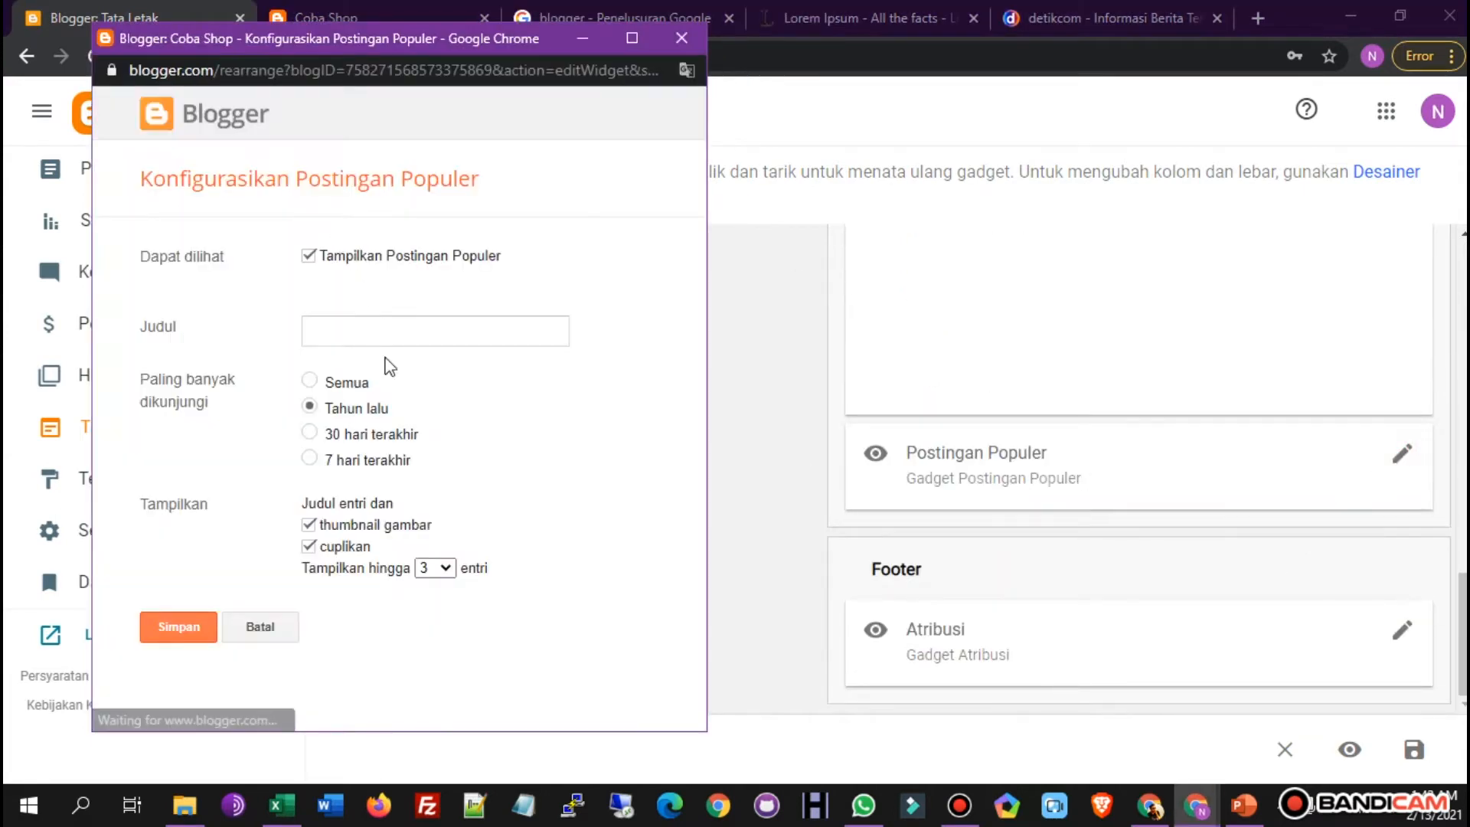
pyautogui.click(681, 38)
pyautogui.scroll(5, 989, 553)
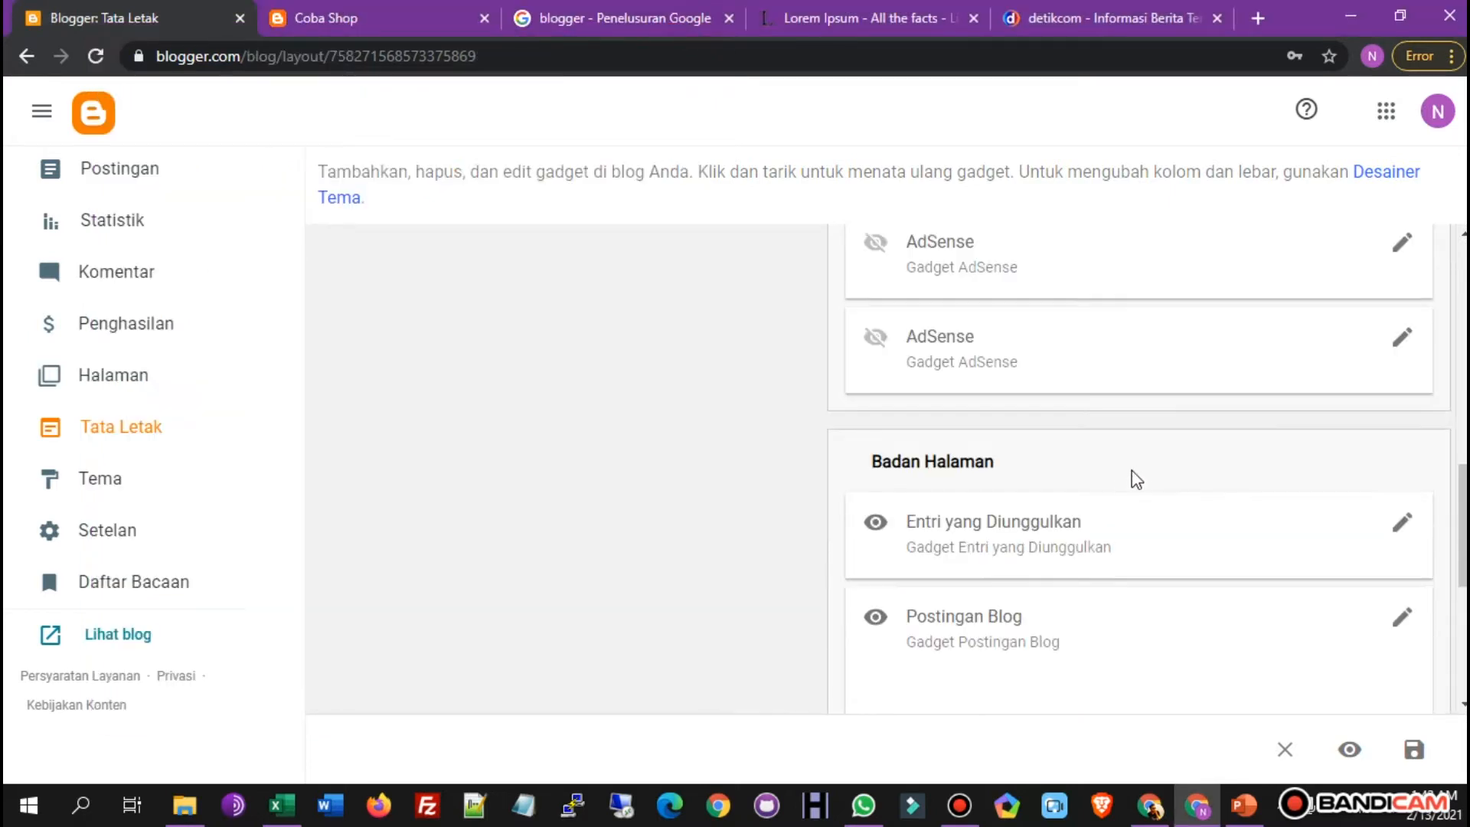
pyautogui.click(1407, 526)
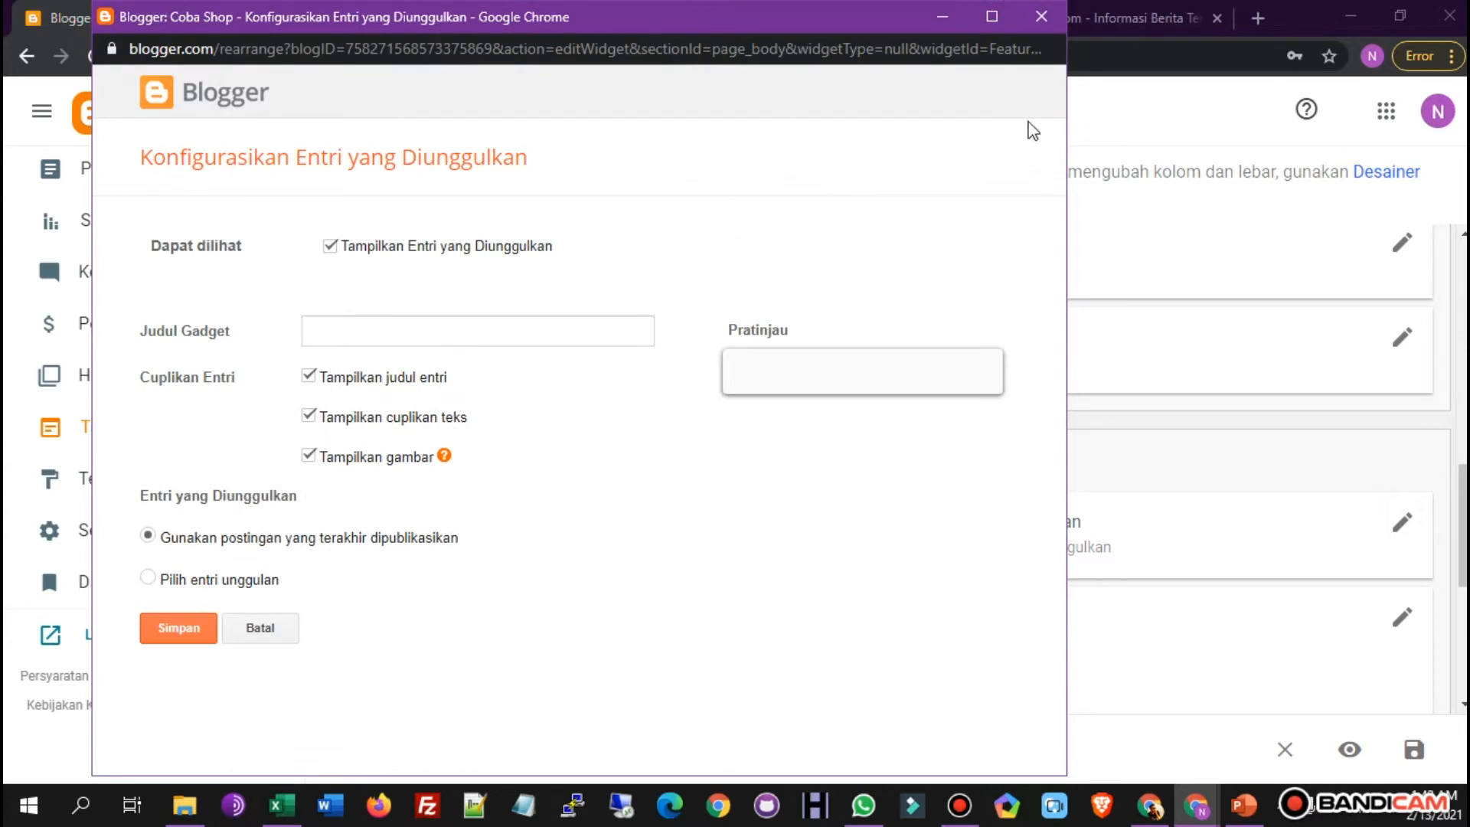
pyautogui.click(1056, 21)
# Add another Arsip Blog gadget to Bilah Sisi (Bawah) and save it with its default settings.
pyautogui.scroll(5, 1037, 562)
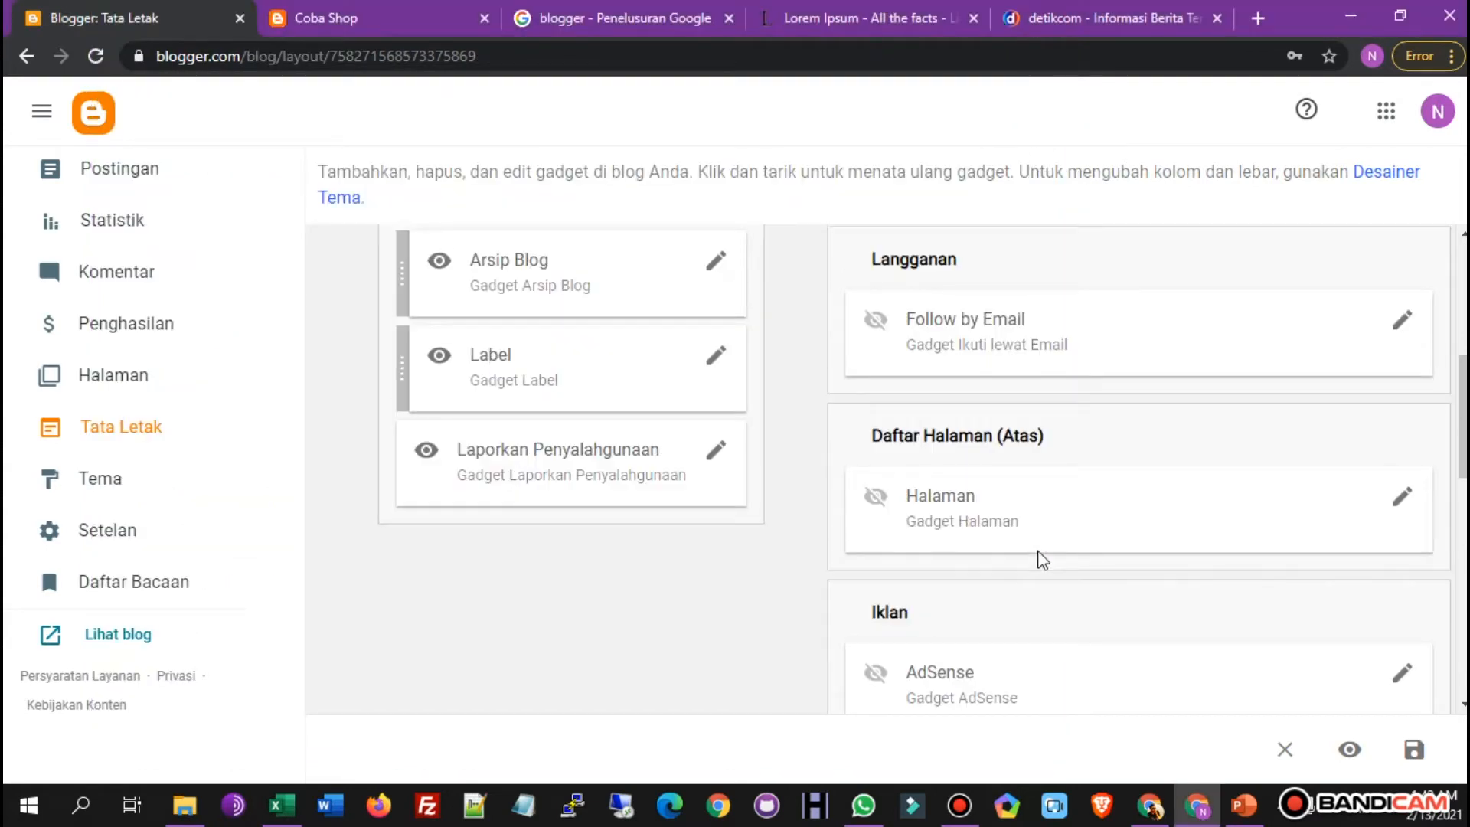
pyautogui.scroll(4, 1041, 559)
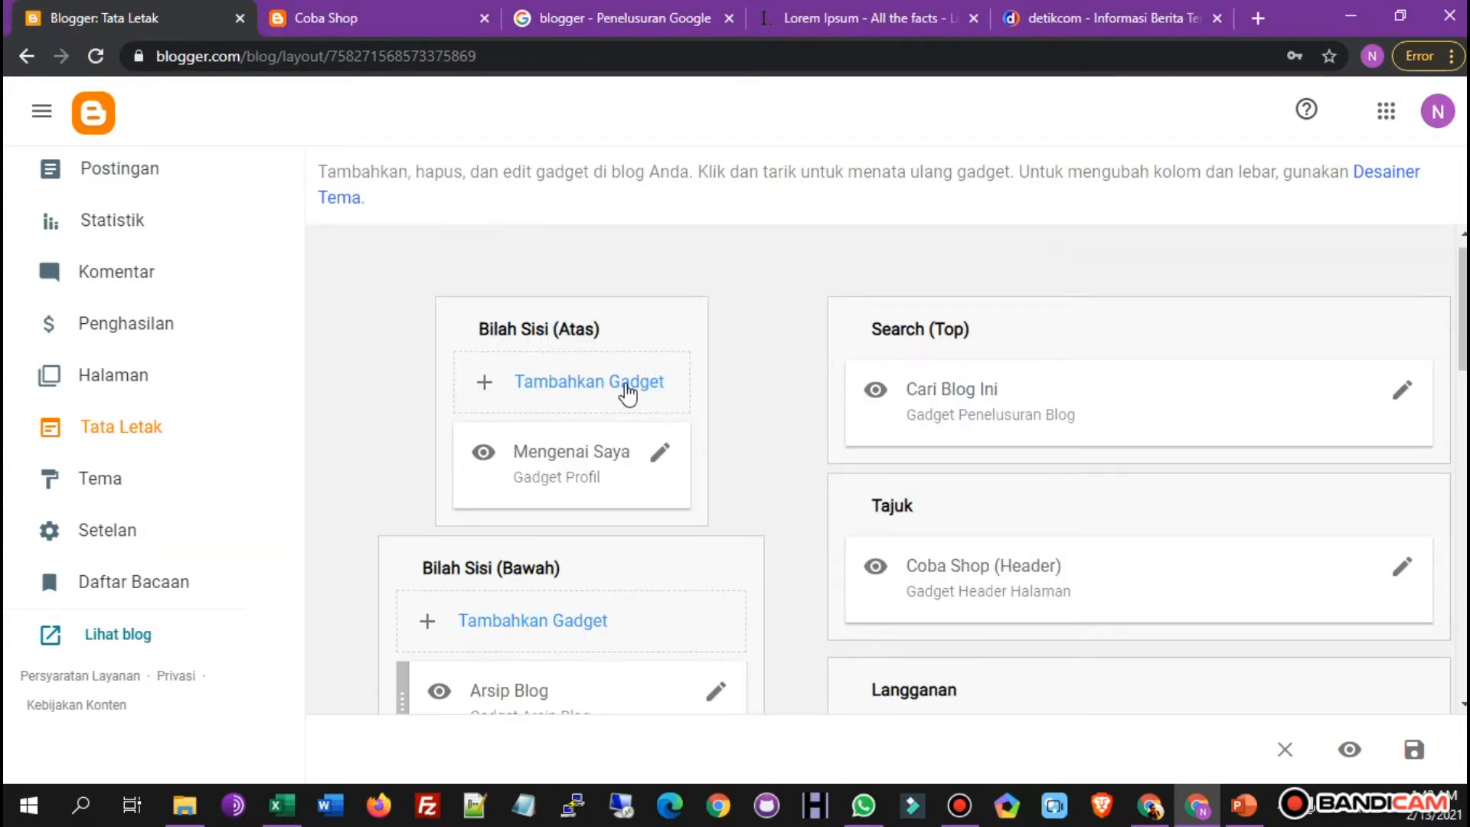
pyautogui.scroll(-10, 1146, 548)
pyautogui.scroll(6, 1161, 536)
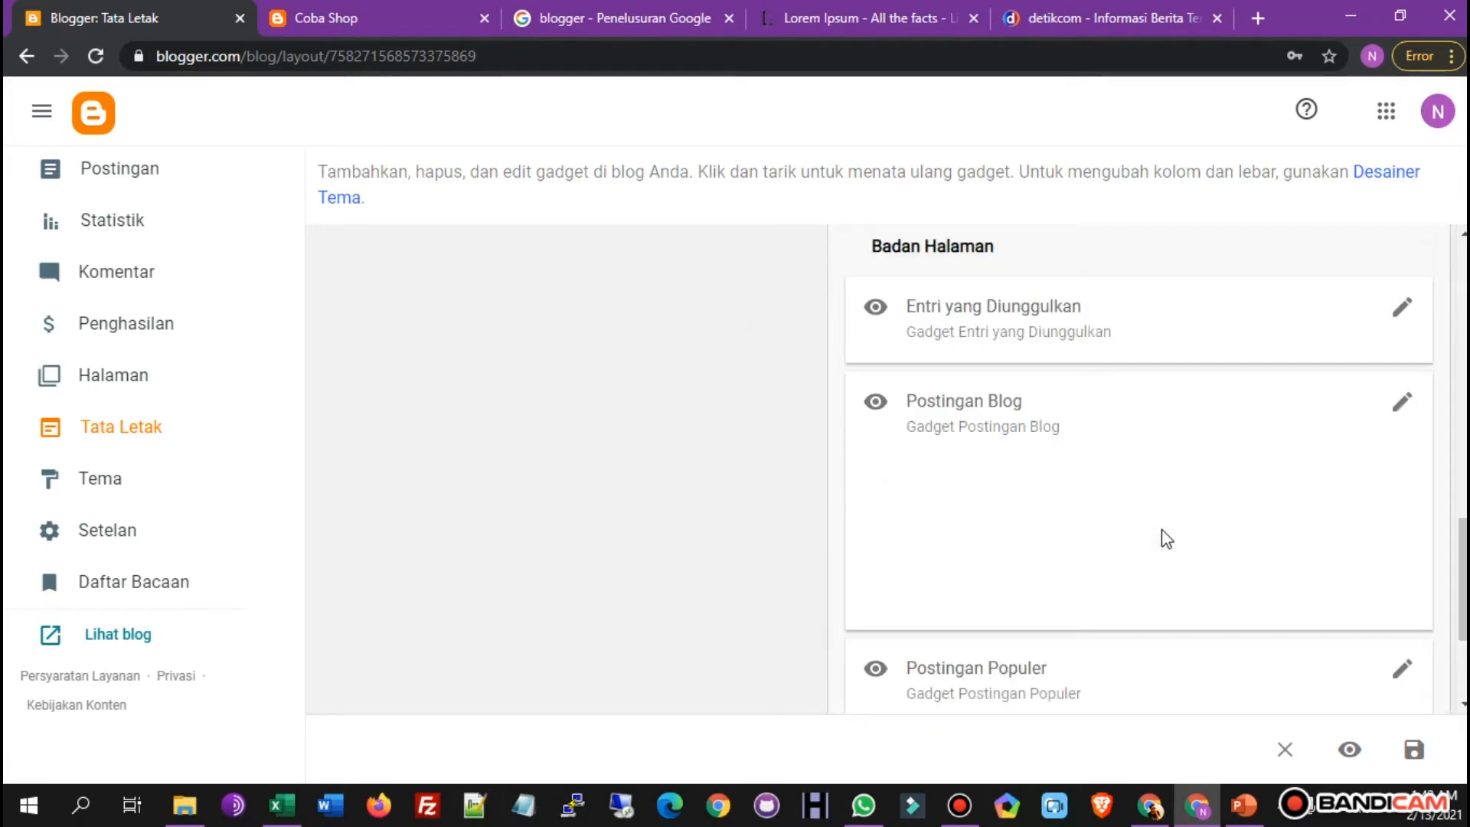
pyautogui.scroll(4, 1161, 536)
pyautogui.scroll(4, 1188, 515)
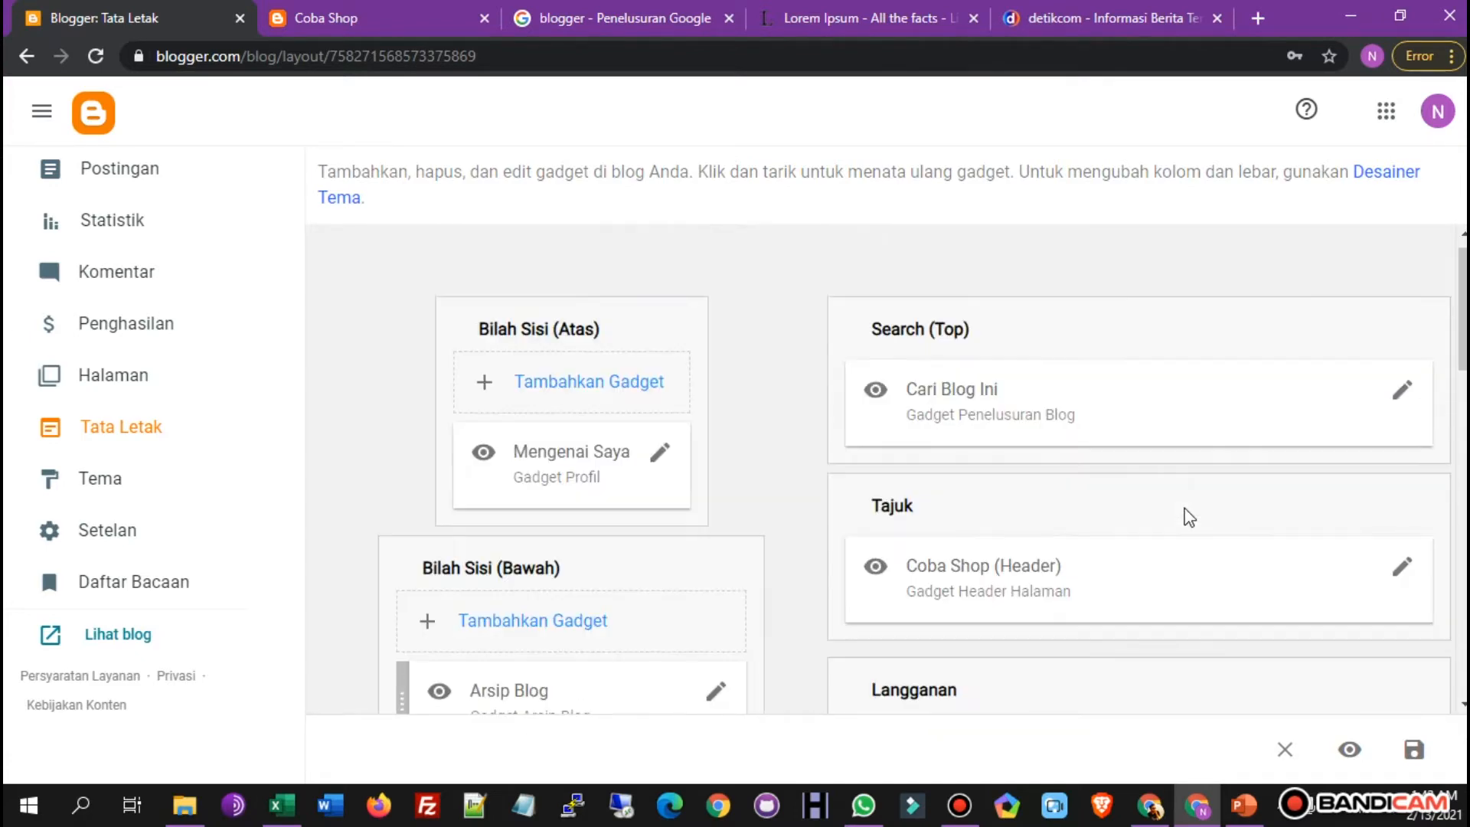
pyautogui.scroll(-4, 781, 509)
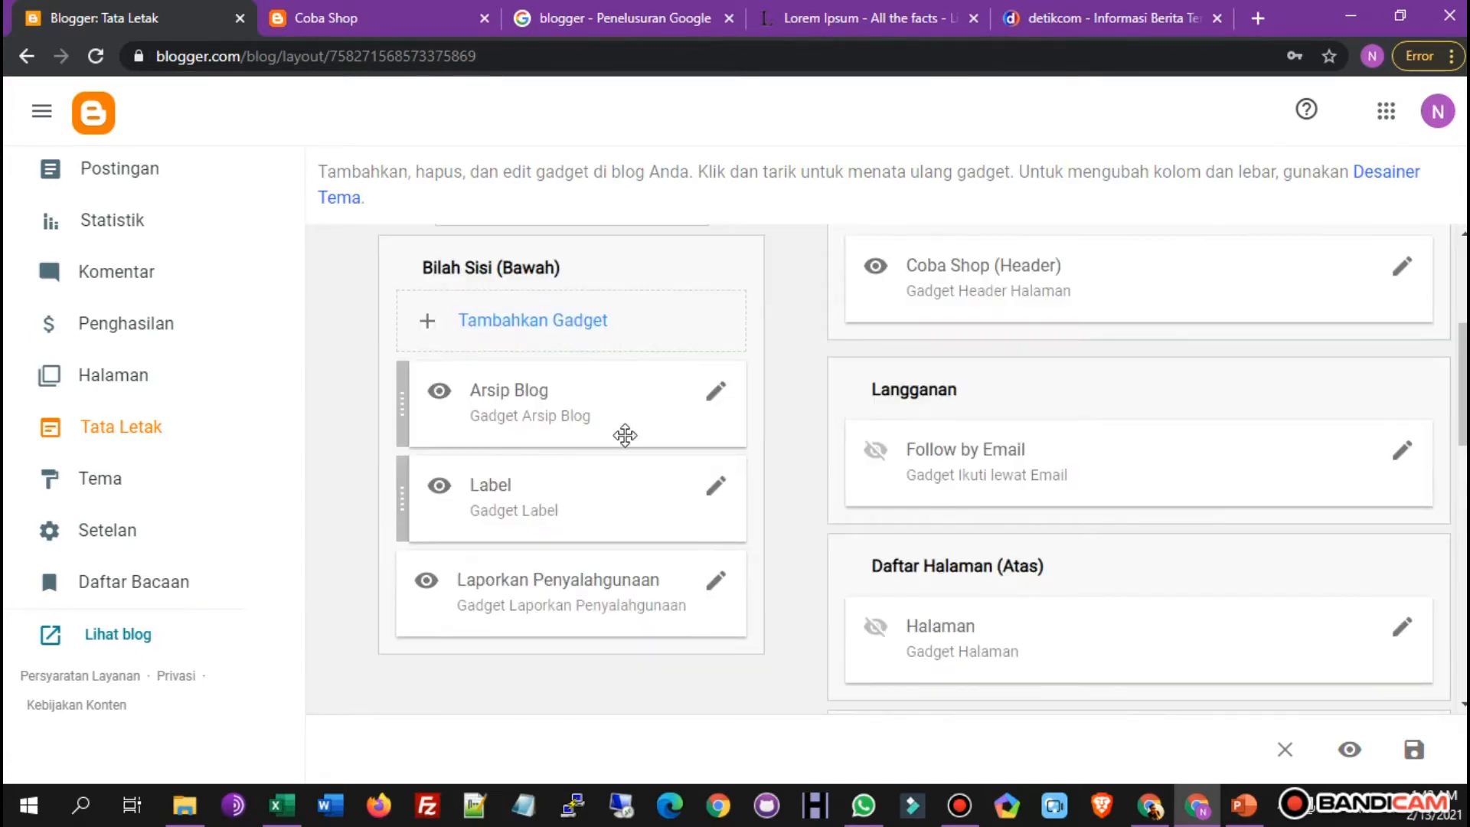
pyautogui.click(570, 334)
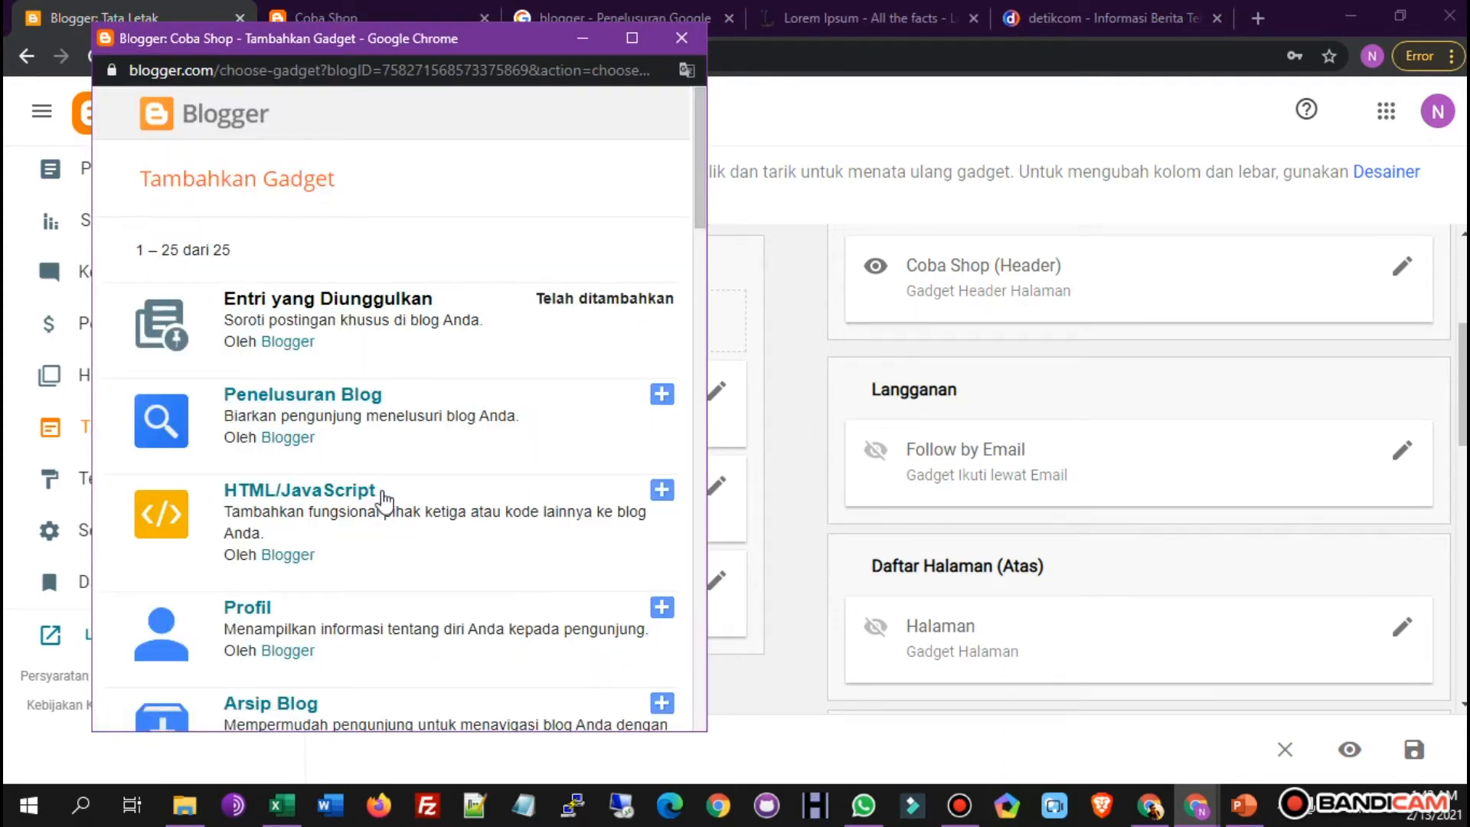
pyautogui.scroll(-4, 369, 496)
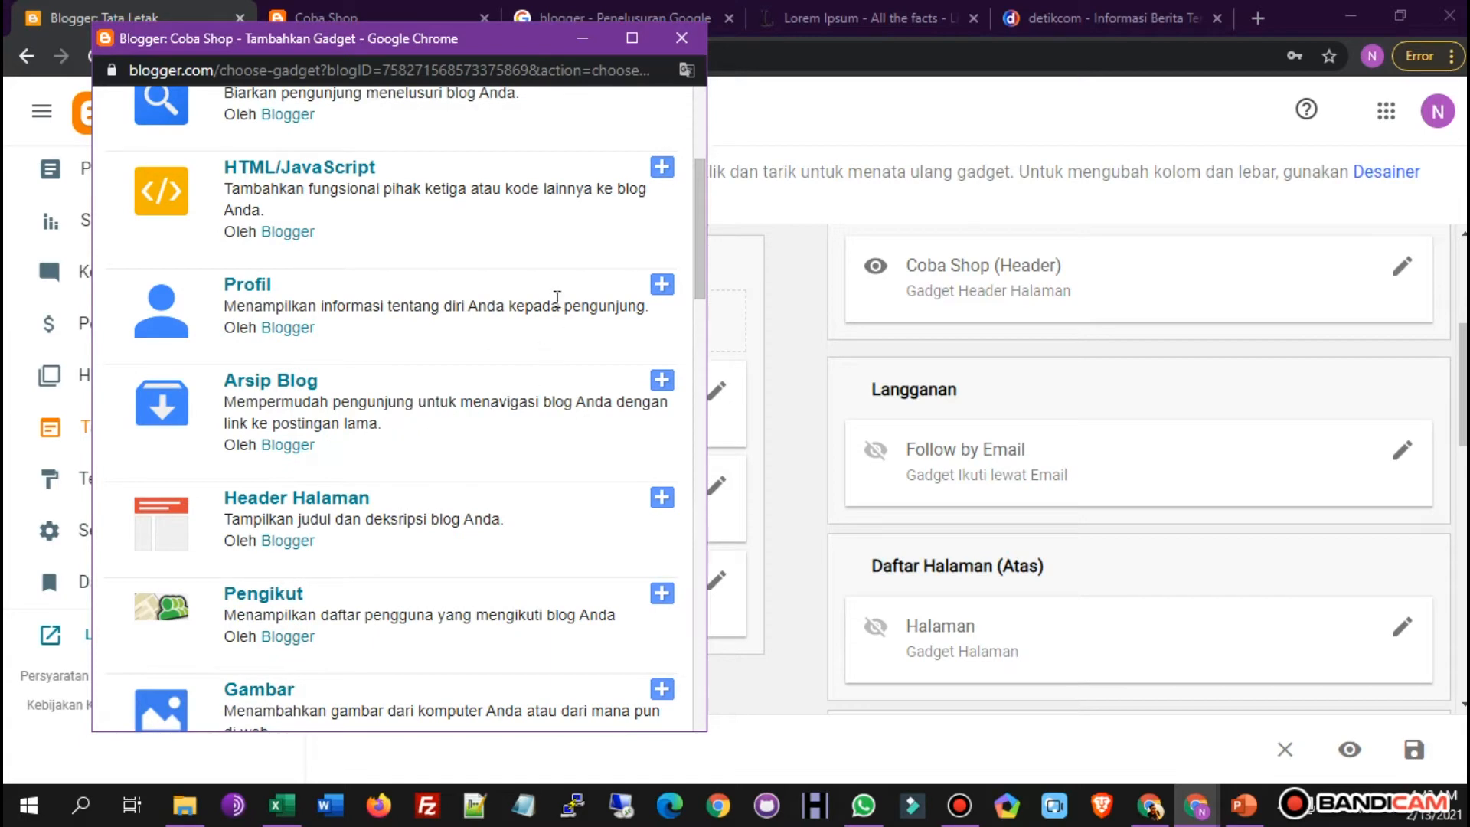
pyautogui.click(660, 381)
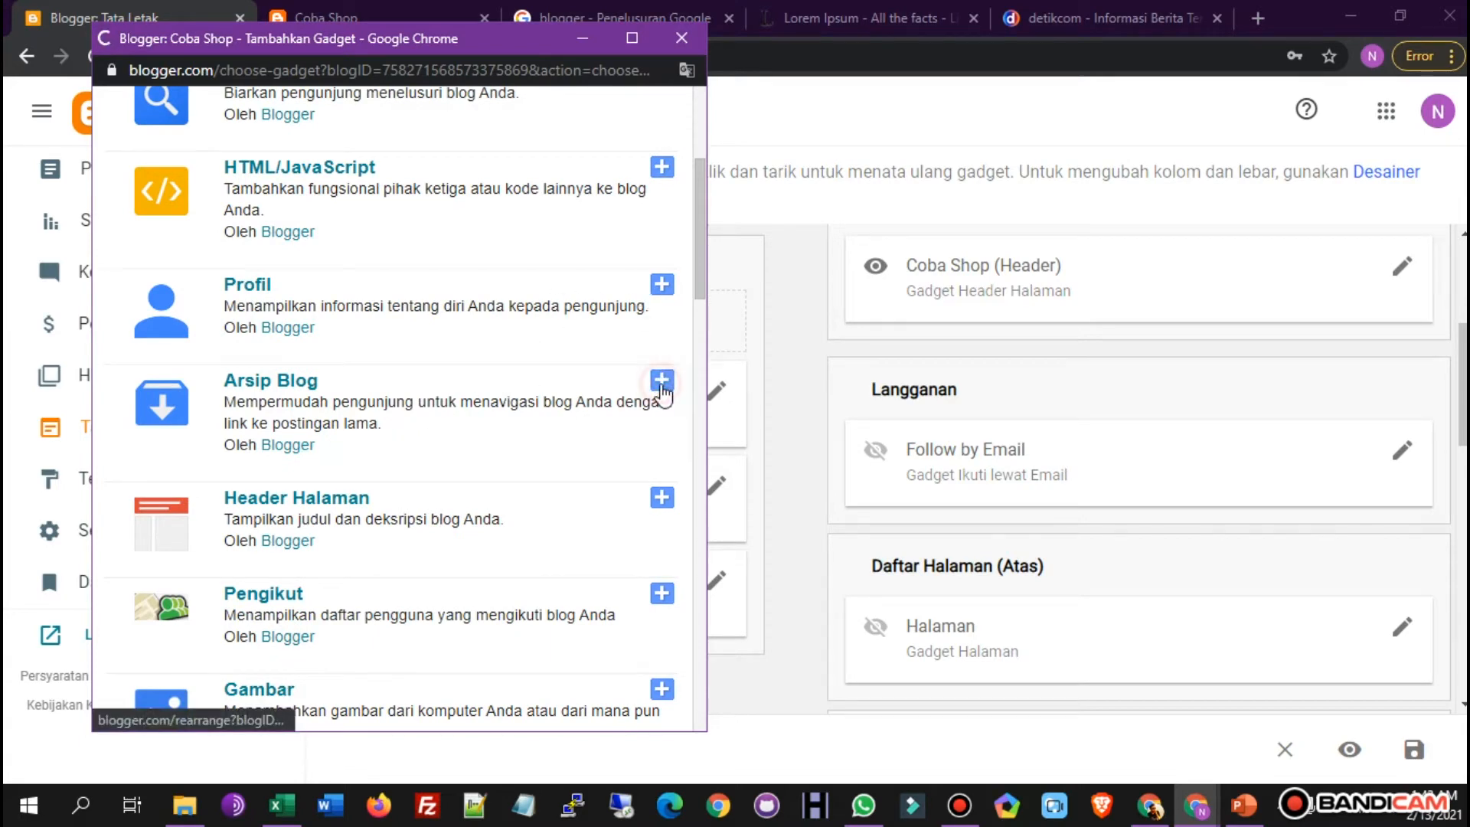
pyautogui.scroll(-1, 479, 602)
pyautogui.click(180, 678)
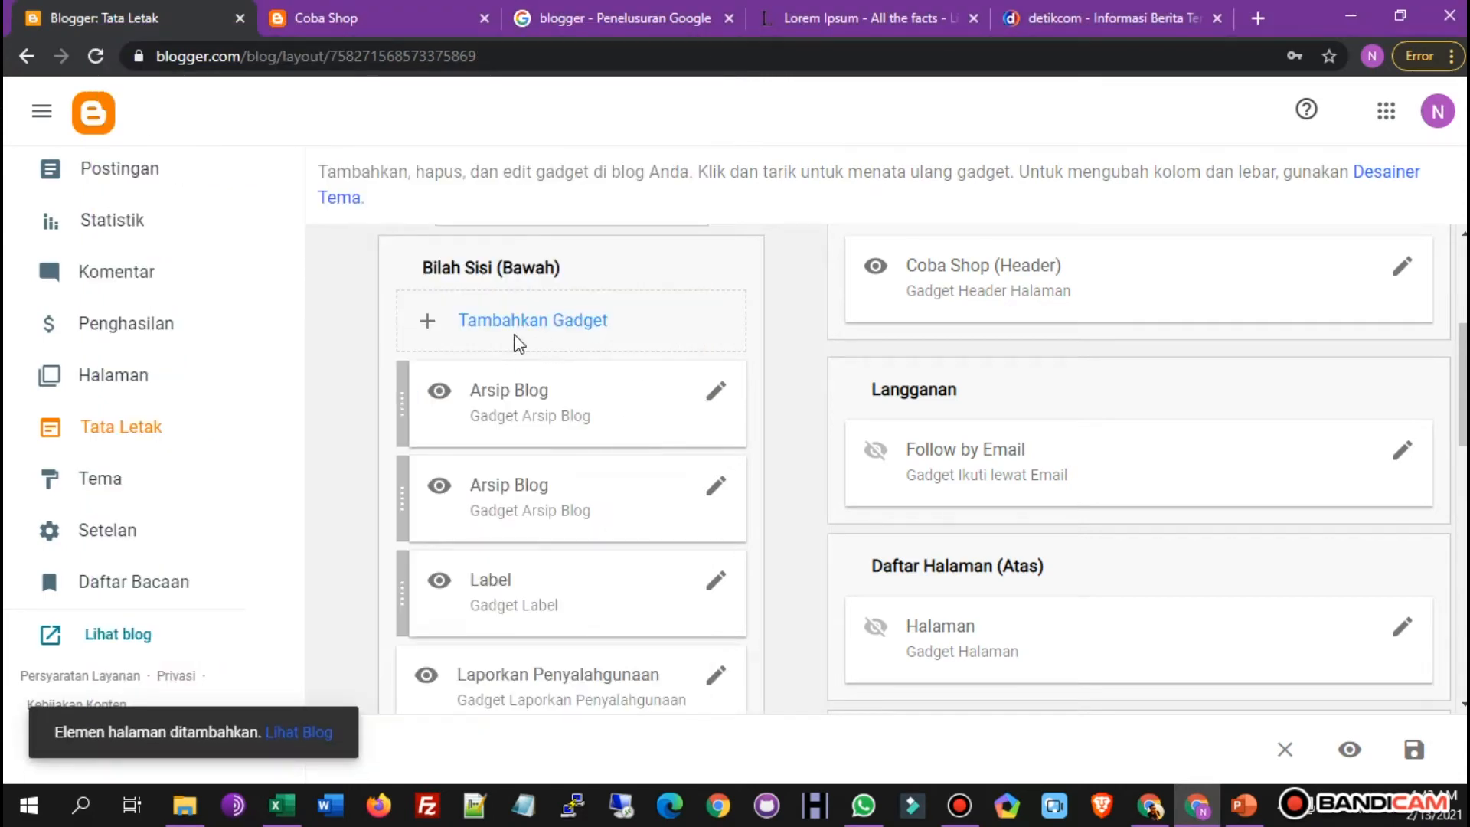
# Delete the upper Arsip Blog gadget from Bilah Sisi (Bawah) and confirm the removal.
pyautogui.click(715, 392)
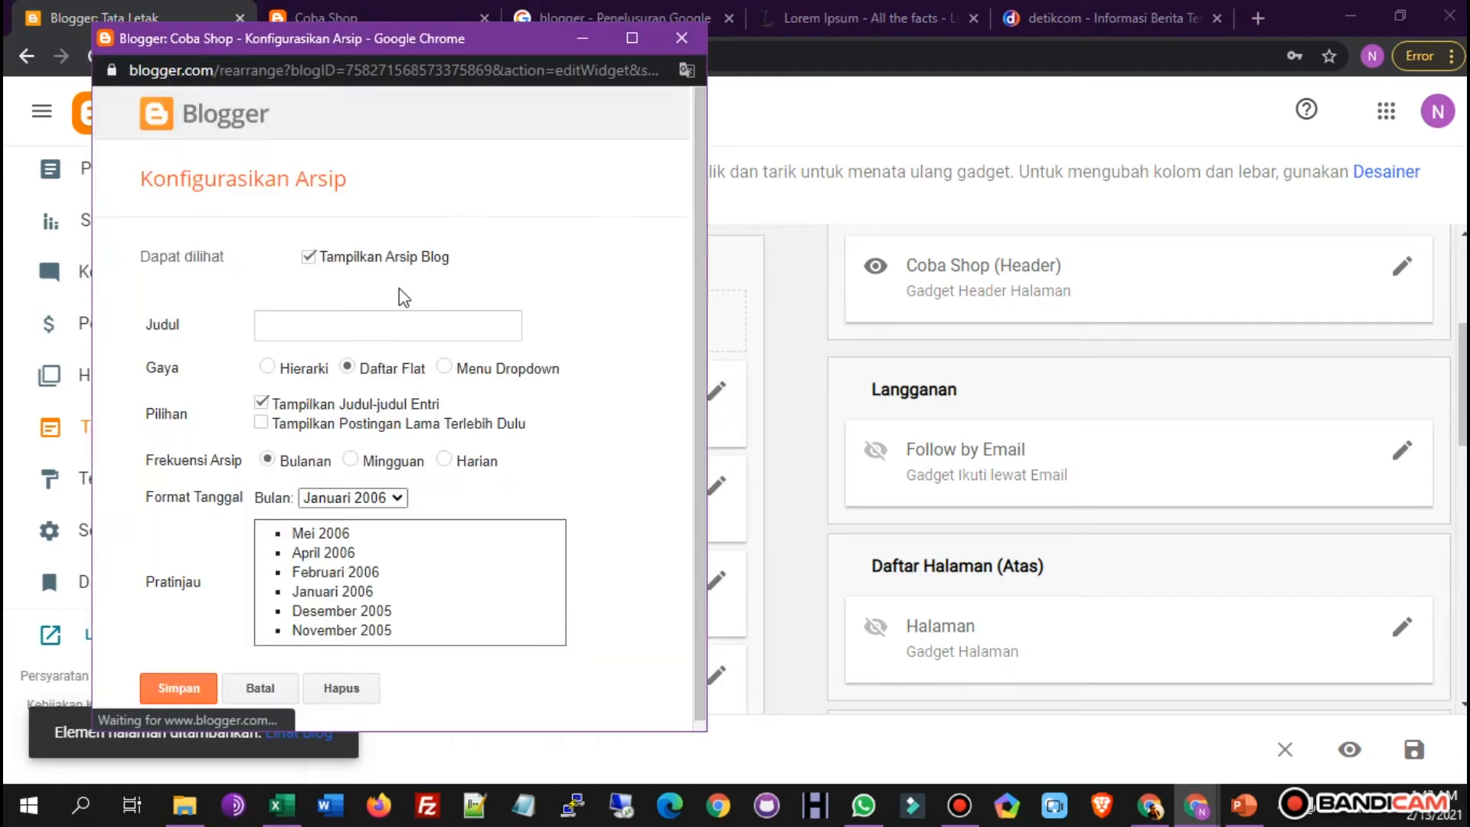
pyautogui.scroll(-1, 402, 627)
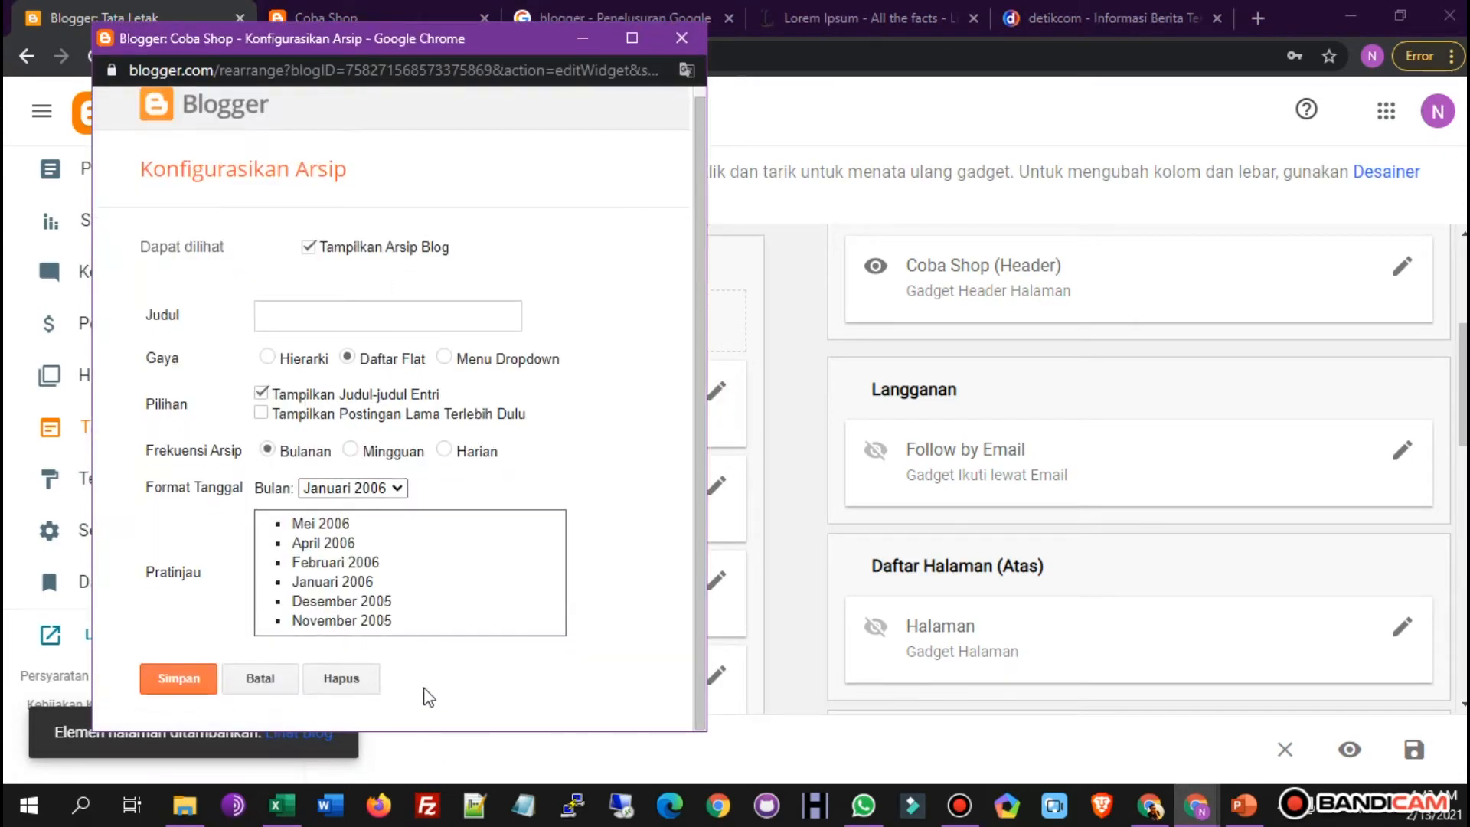
pyautogui.click(361, 679)
pyautogui.click(505, 202)
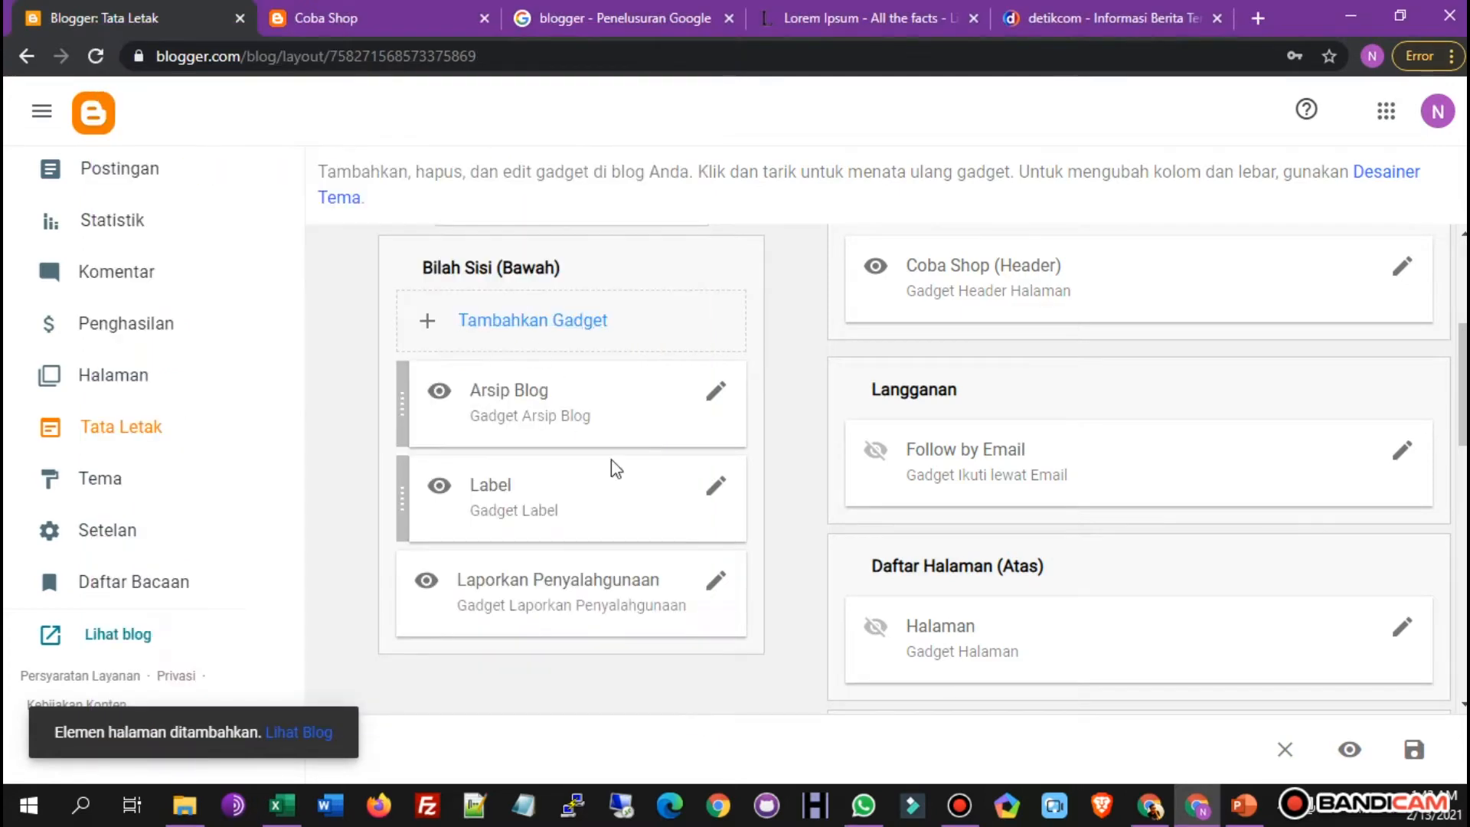
pyautogui.scroll(-10, 1067, 665)
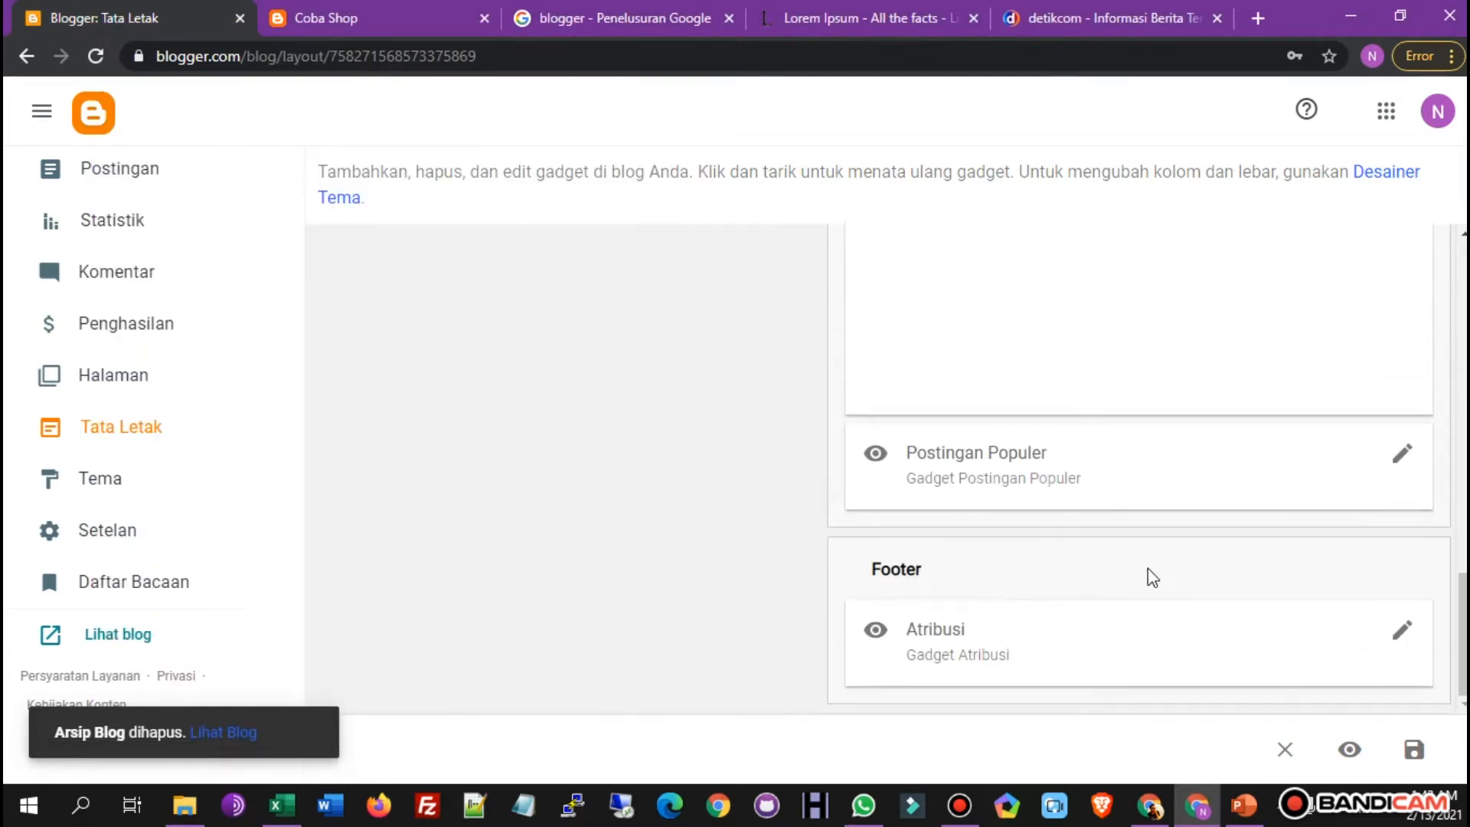
pyautogui.scroll(10, 1147, 568)
pyautogui.scroll(-5, 1034, 413)
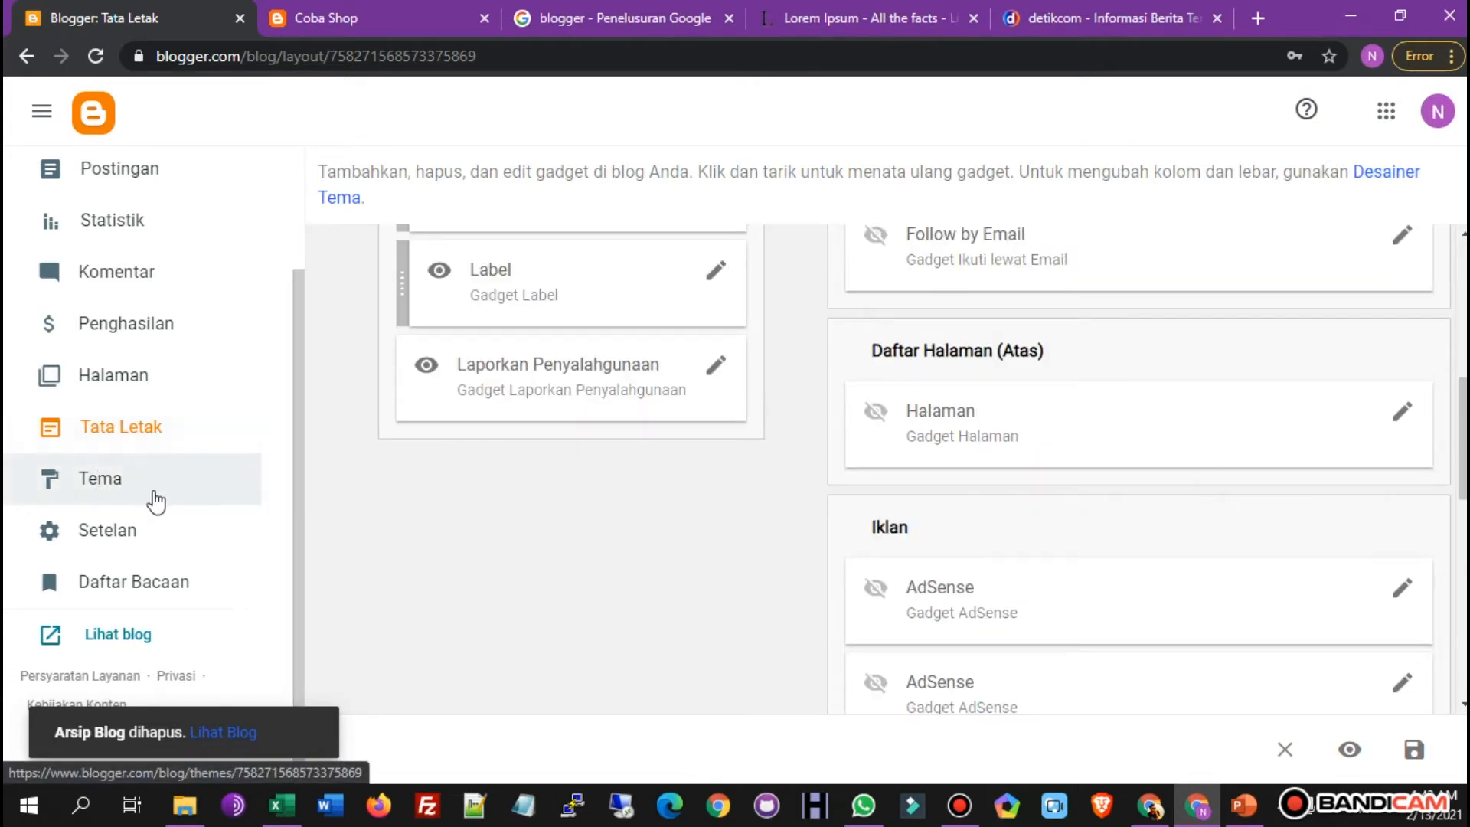
# Open the blog's Tema section and browse the first theme designs, starting with the Contempo variants.
pyautogui.click(179, 497)
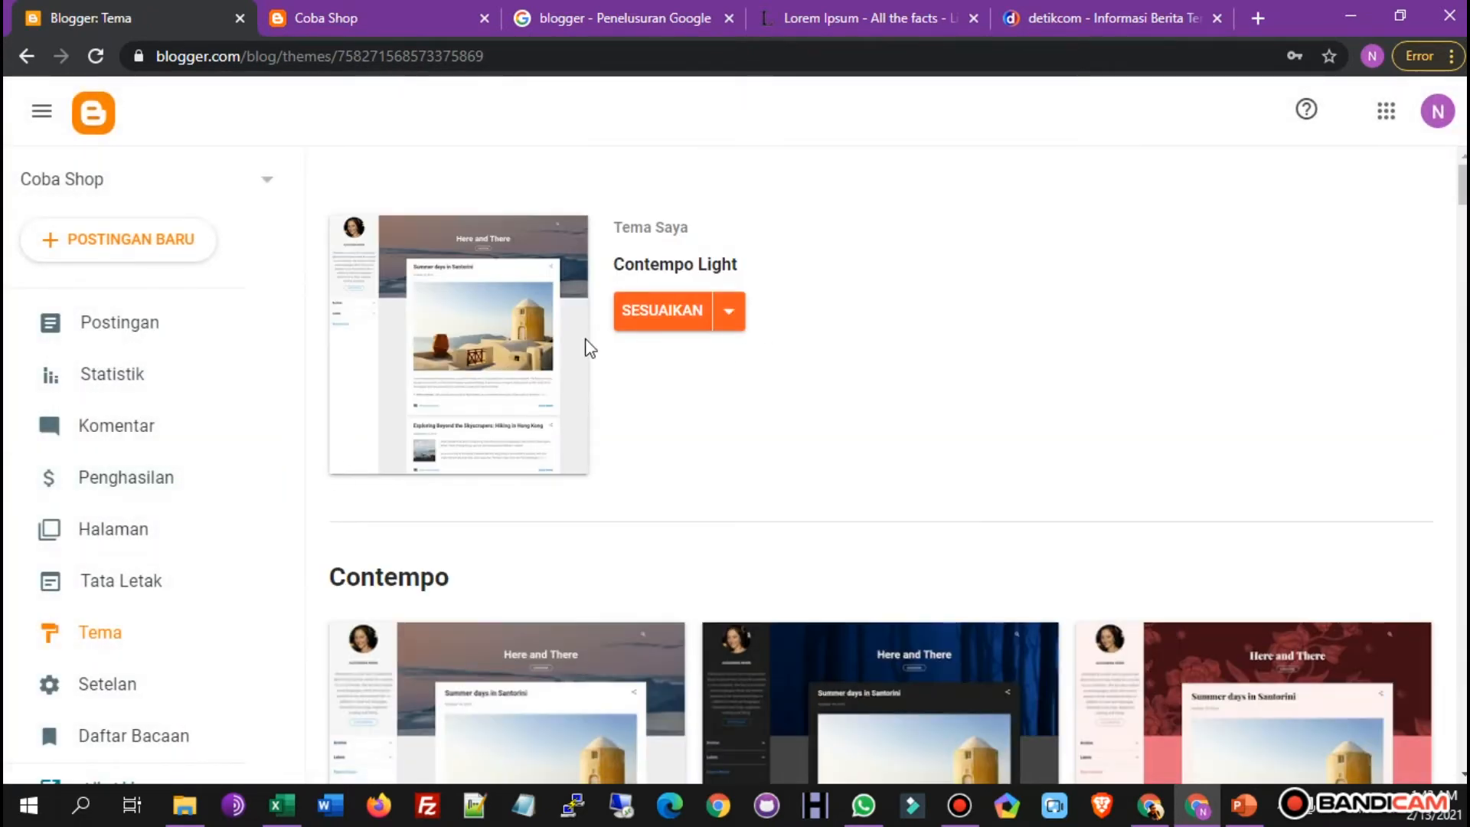
pyautogui.scroll(-7, 484, 289)
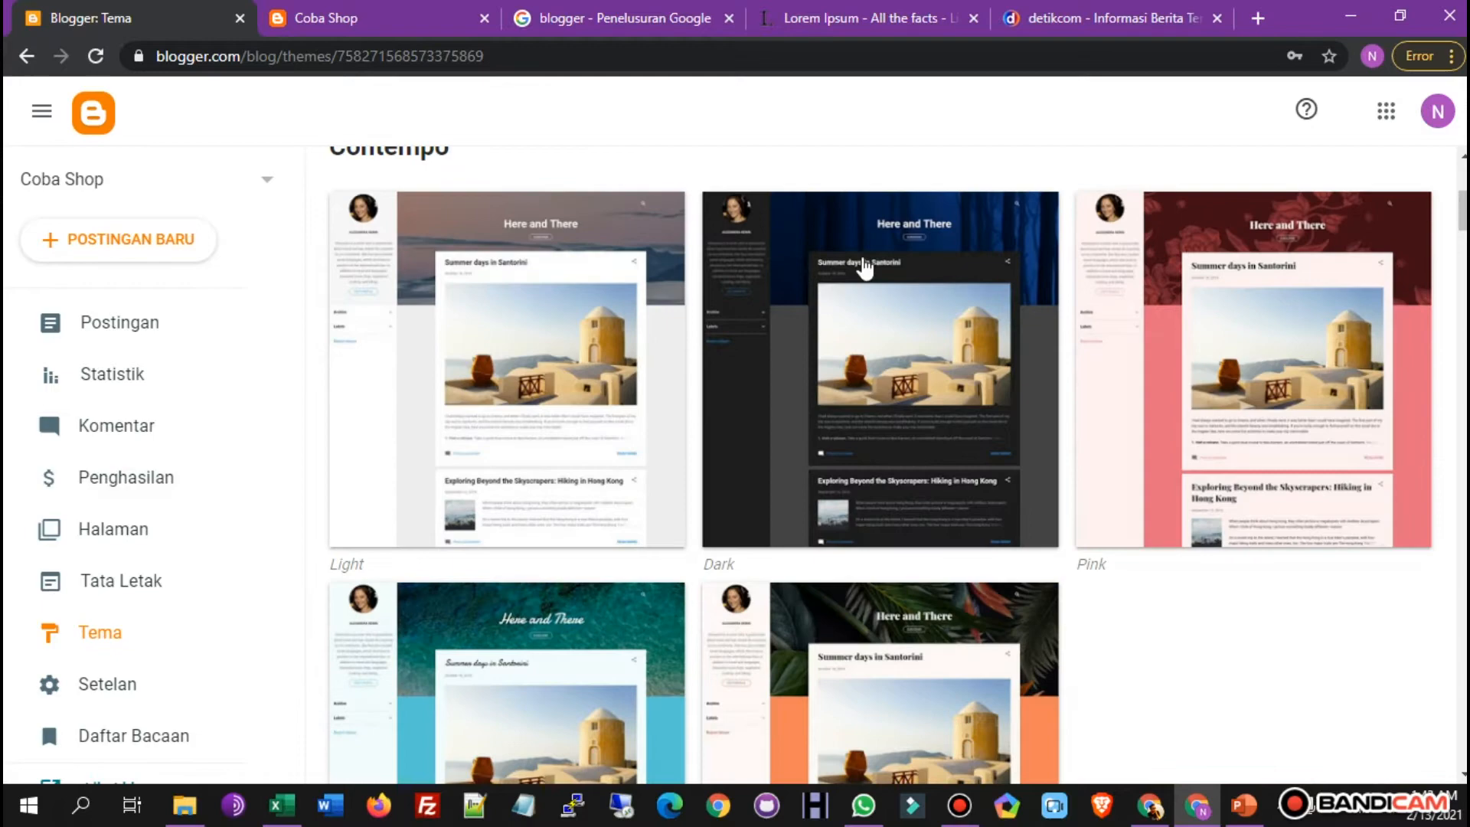
pyautogui.scroll(-5, 534, 403)
pyautogui.scroll(-18, 577, 367)
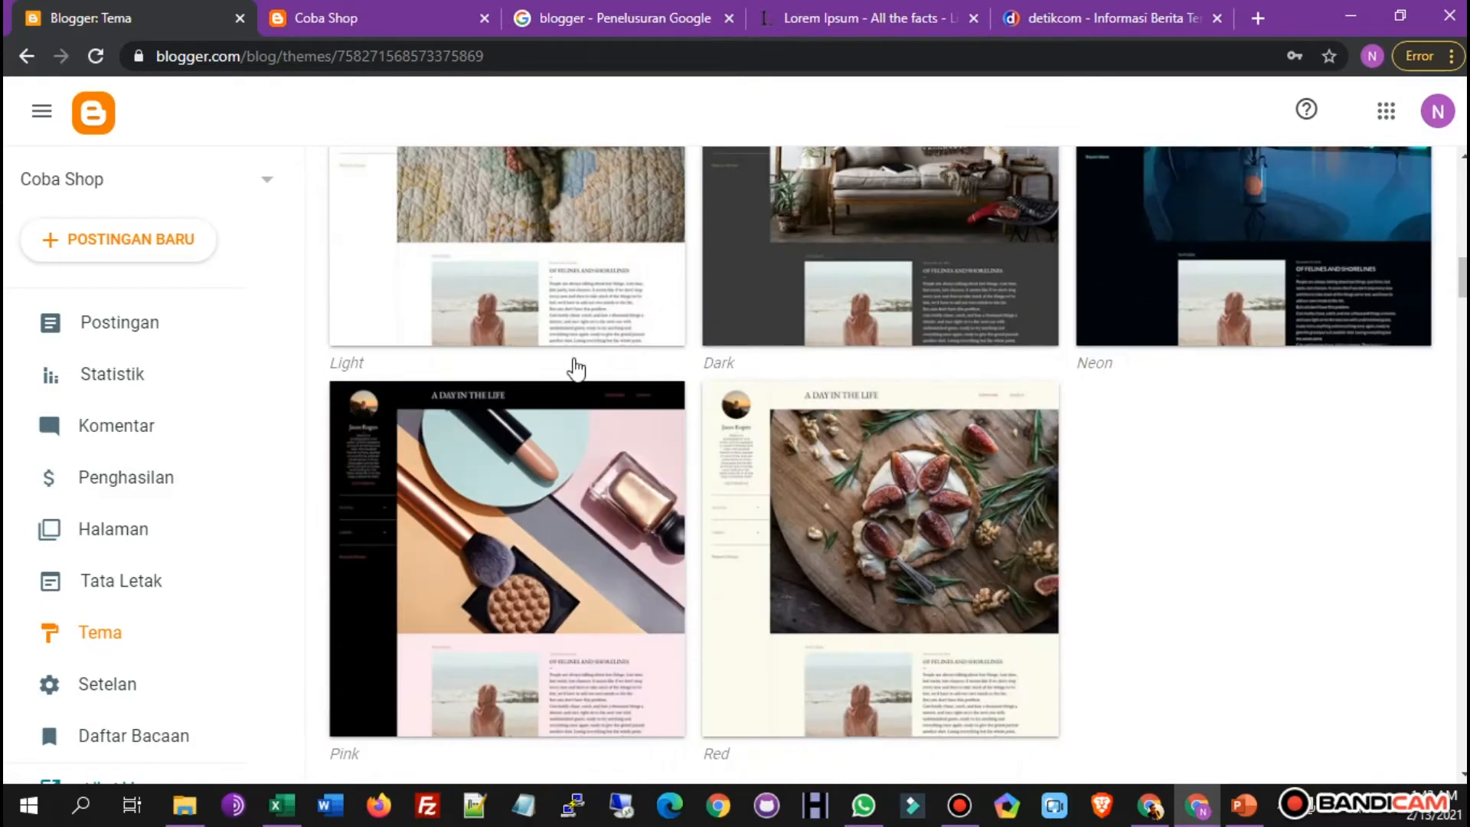
pyautogui.scroll(13, 750, 258)
pyautogui.scroll(15, 750, 259)
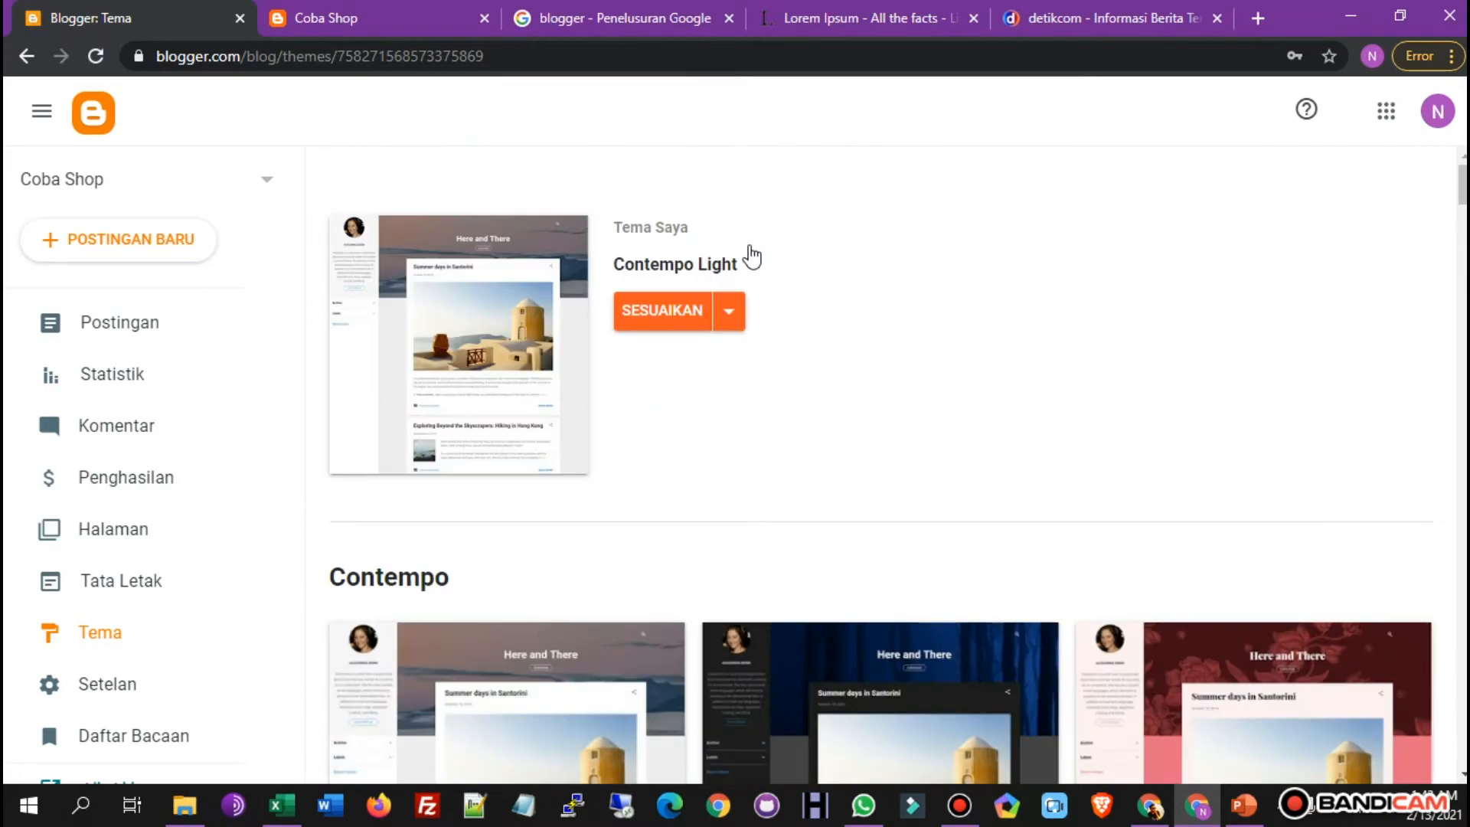
# View the Pulihkan option for uploading a theme file and cancel it without uploading.
pyautogui.click(731, 311)
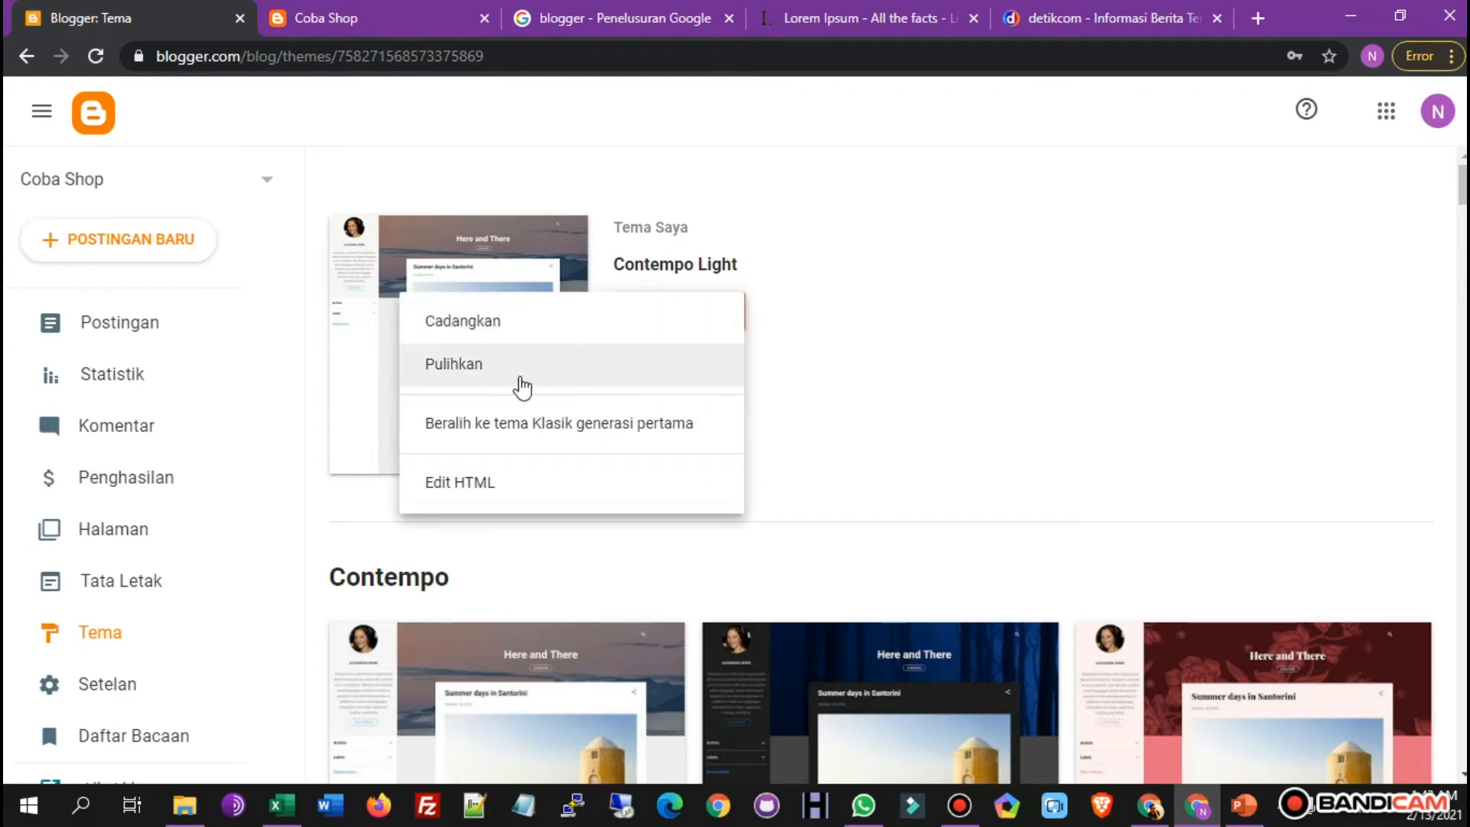
pyautogui.click(731, 372)
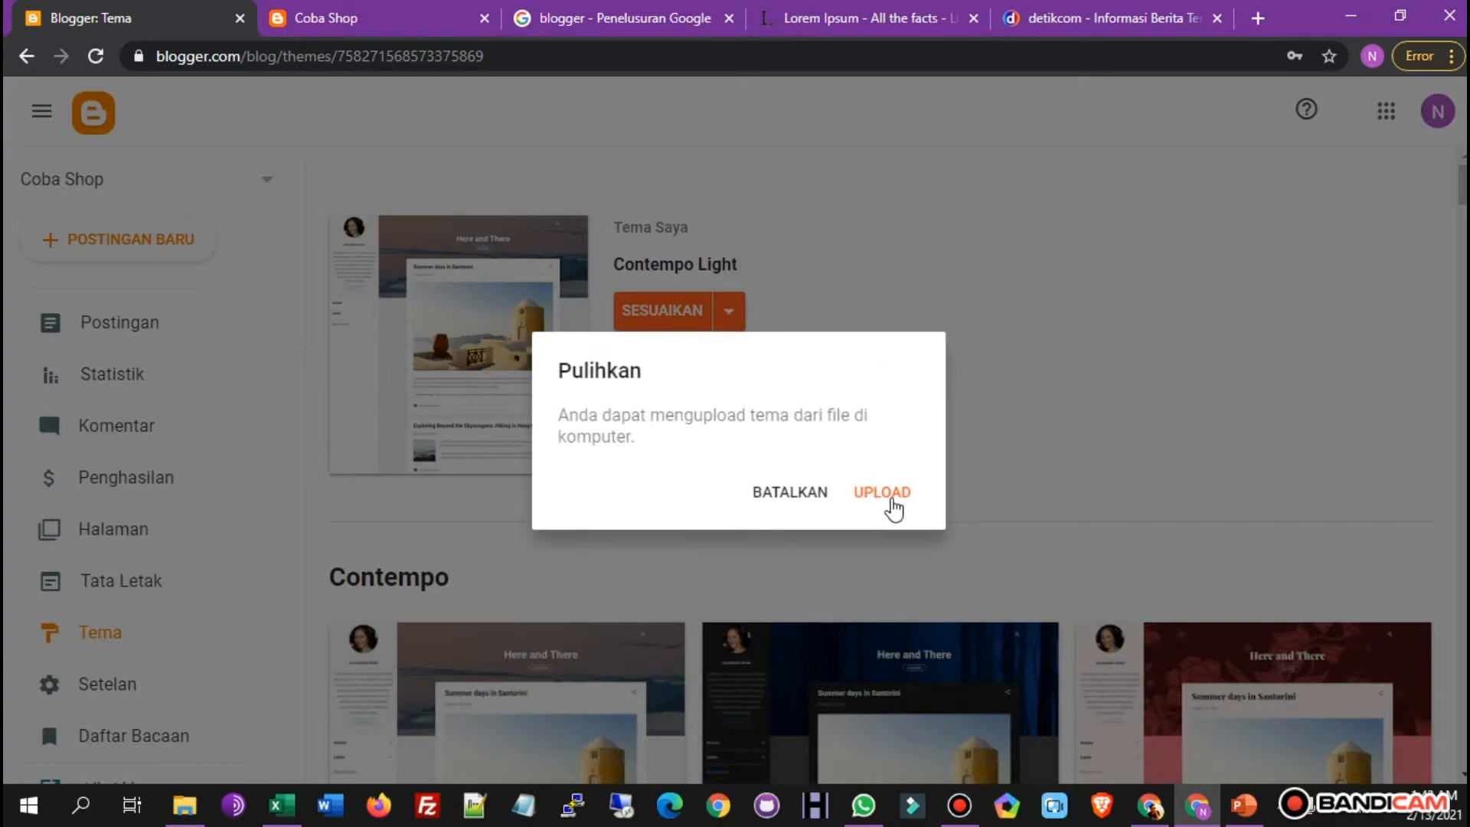
pyautogui.click(806, 500)
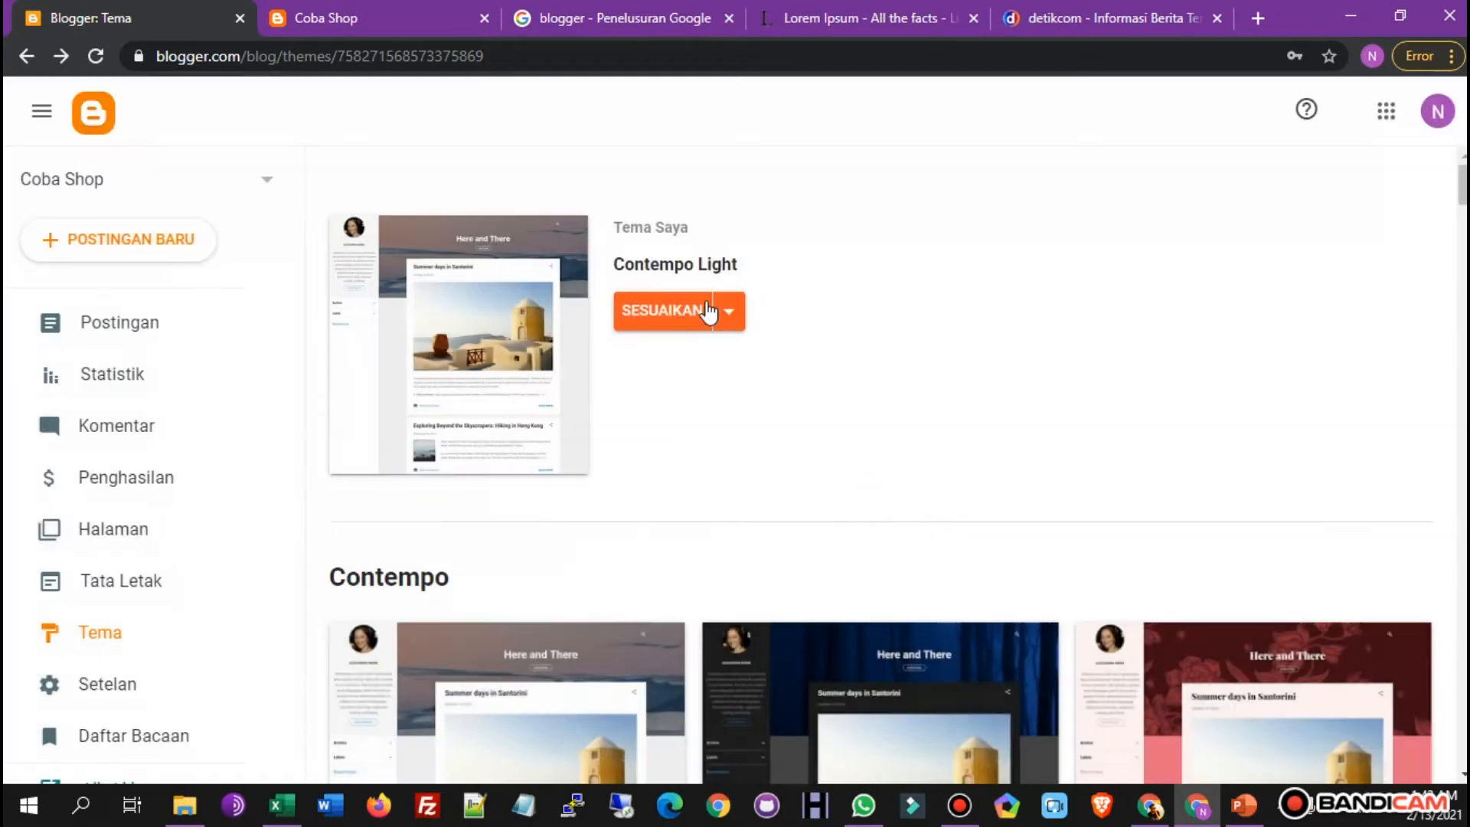
# Open the current theme's HTML code, look through it, and return to the Tema section without changes.
pyautogui.click(726, 314)
pyautogui.click(830, 331)
pyautogui.click(719, 310)
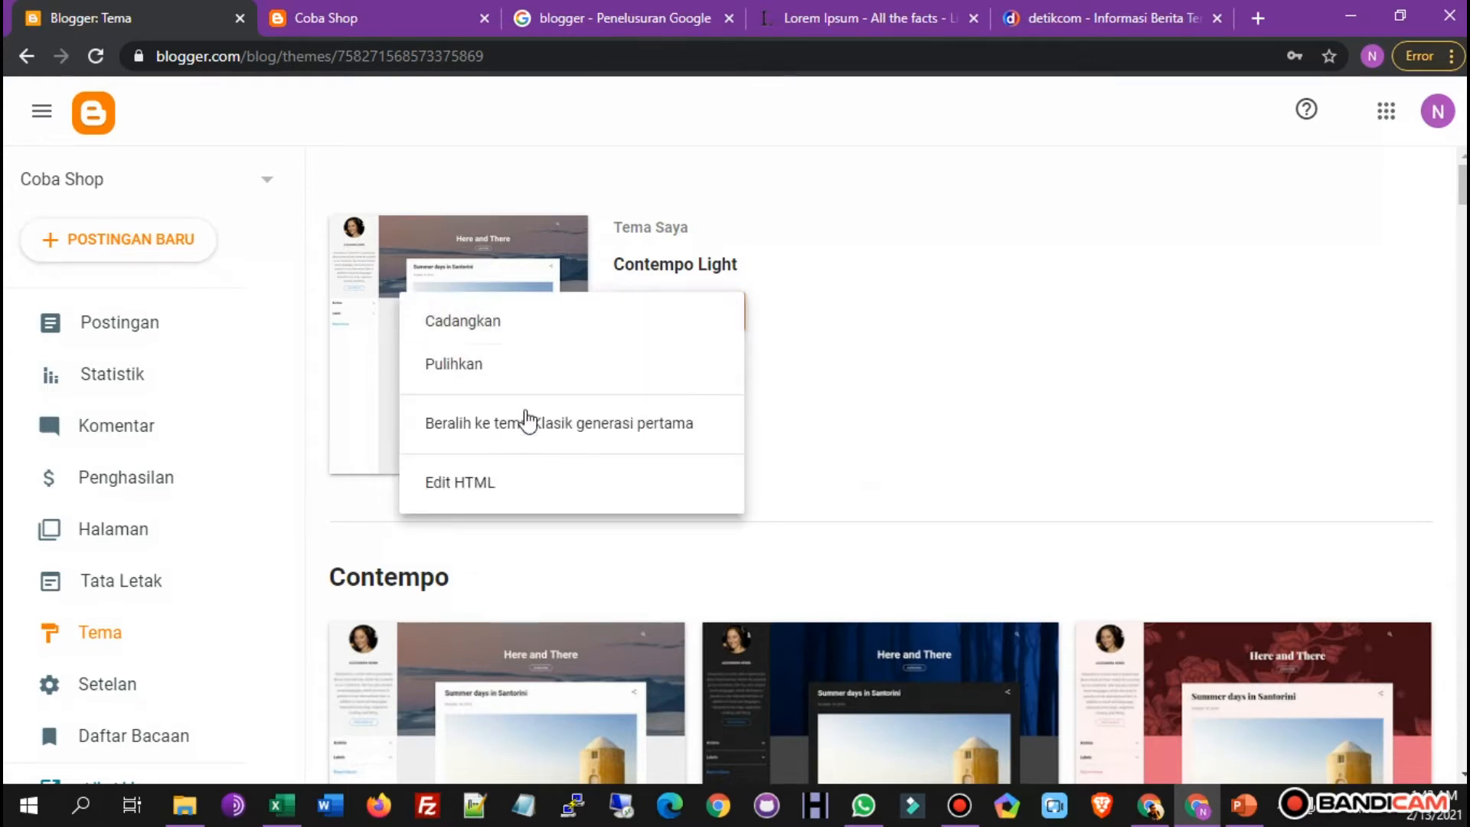
pyautogui.press('Return')
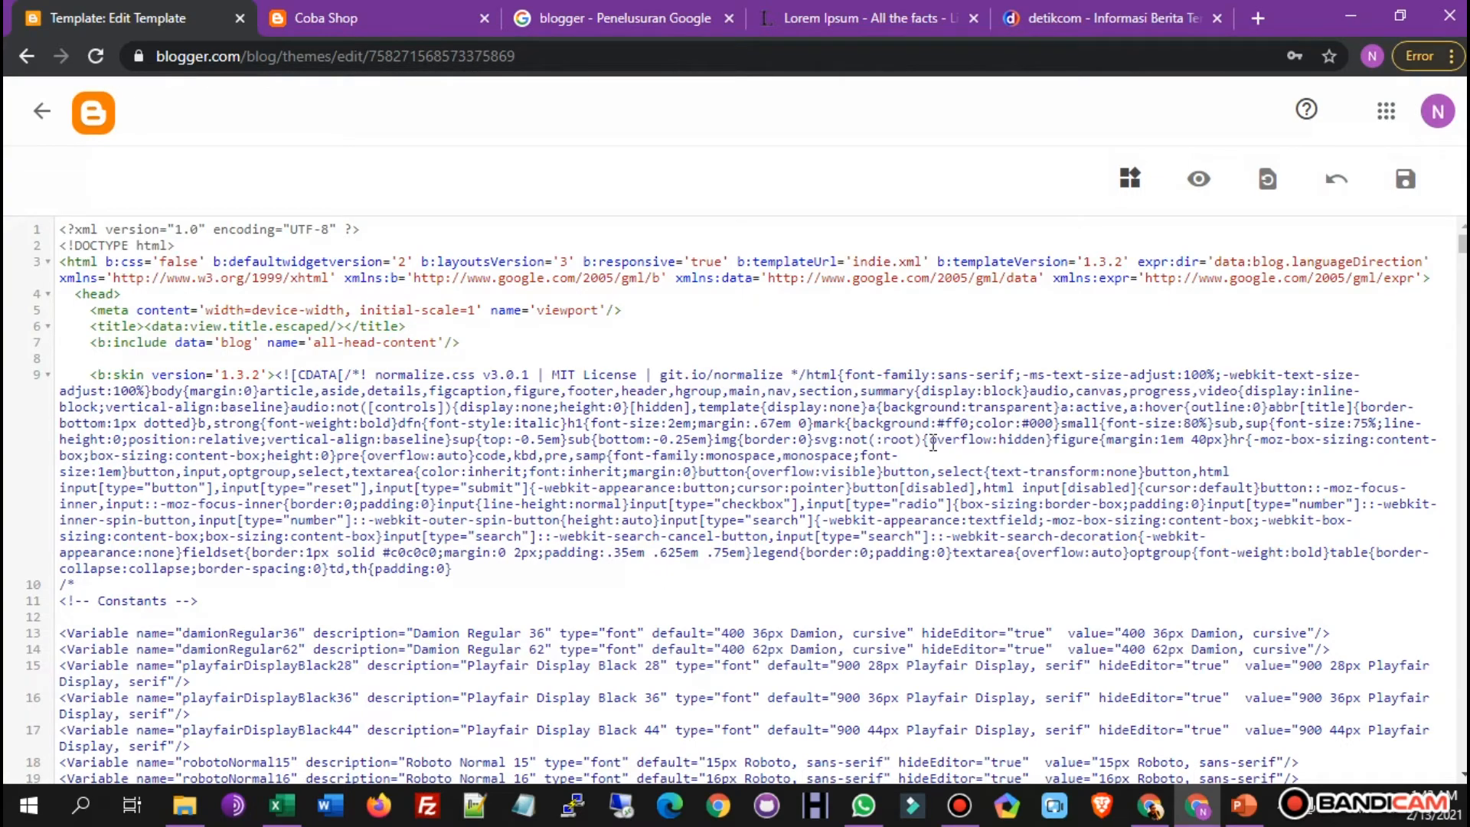
pyautogui.scroll(-5, 933, 444)
pyautogui.scroll(6, 691, 470)
pyautogui.scroll(-15, 785, 490)
pyautogui.scroll(-20, 786, 503)
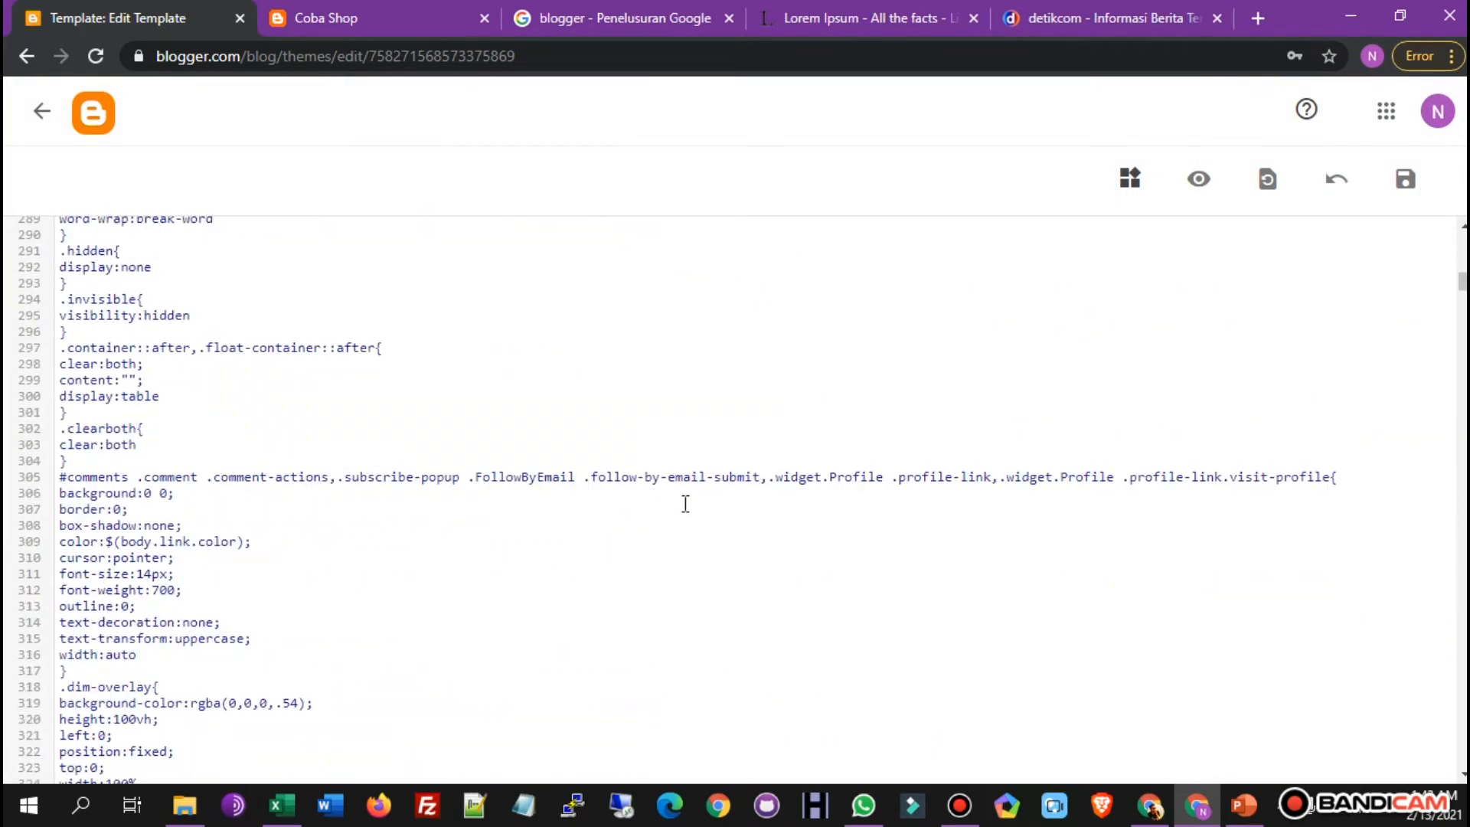
pyautogui.click(42, 111)
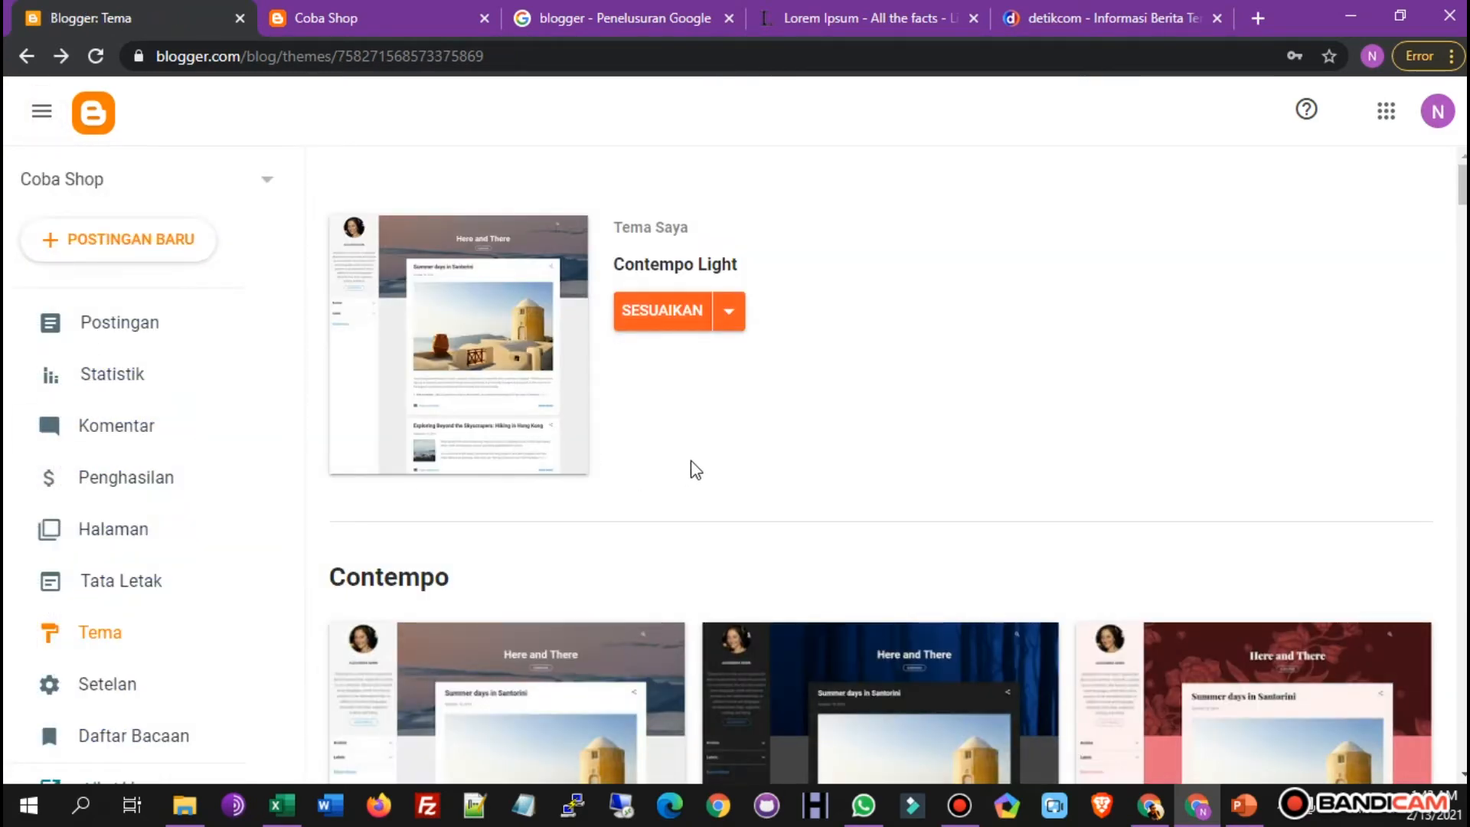
# Browse the theme gallery through to the Travel designs and back to the Simple group.
pyautogui.scroll(-20, 748, 459)
pyautogui.scroll(-20, 885, 447)
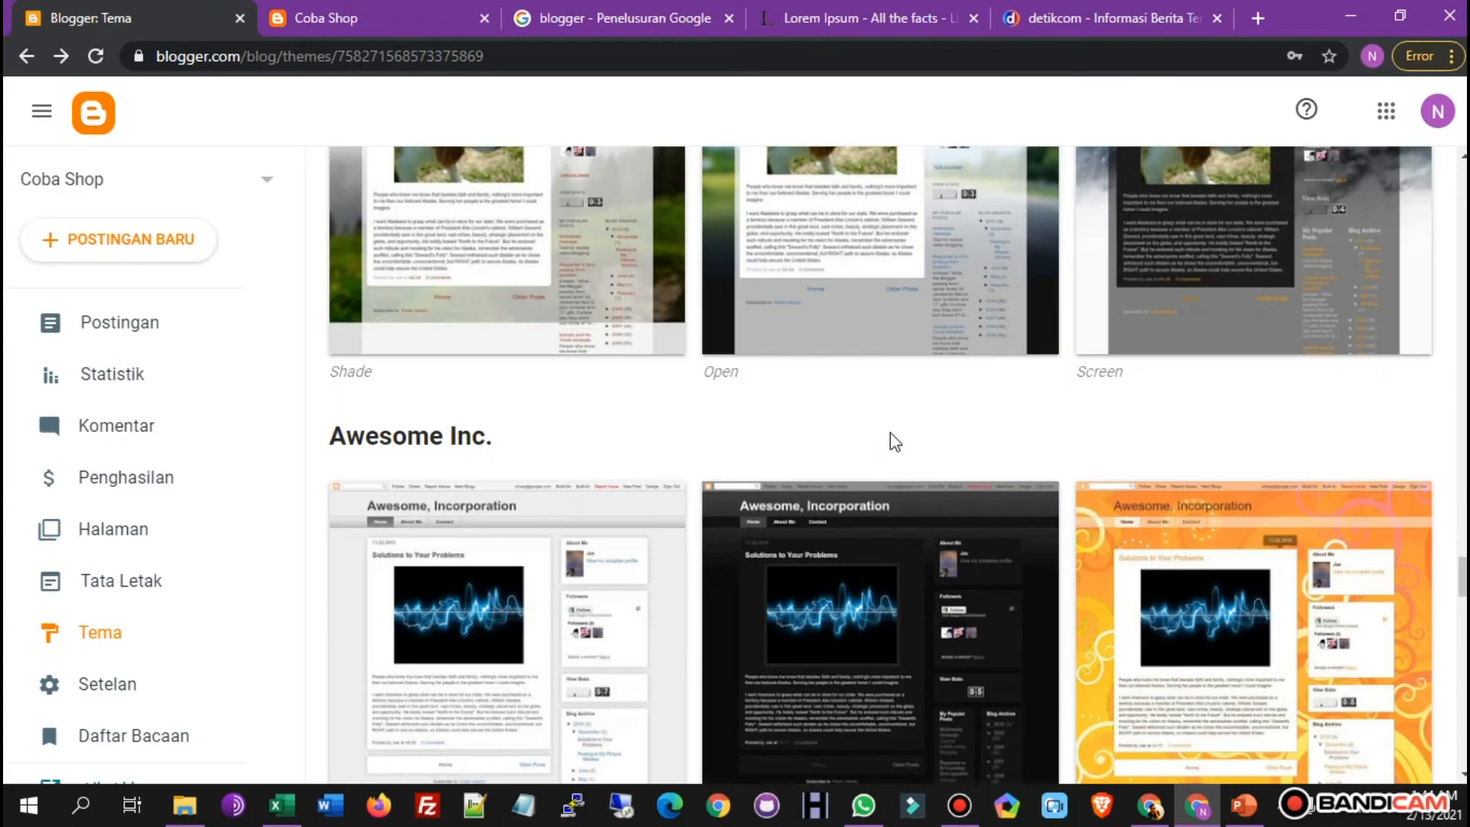
pyautogui.scroll(8, 888, 442)
pyautogui.scroll(-20, 825, 443)
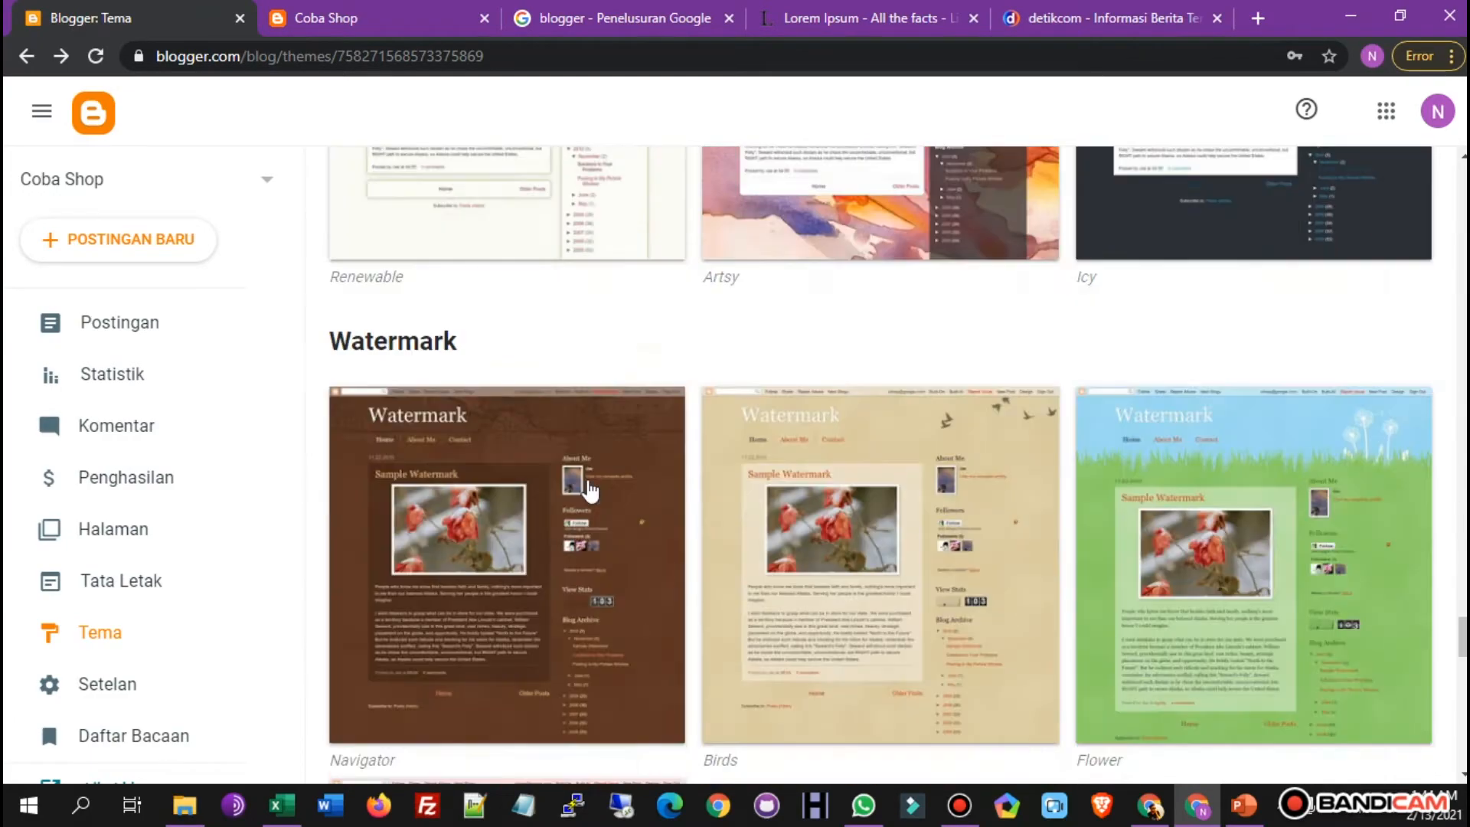
pyautogui.scroll(-20, 600, 482)
pyautogui.scroll(-3, 580, 470)
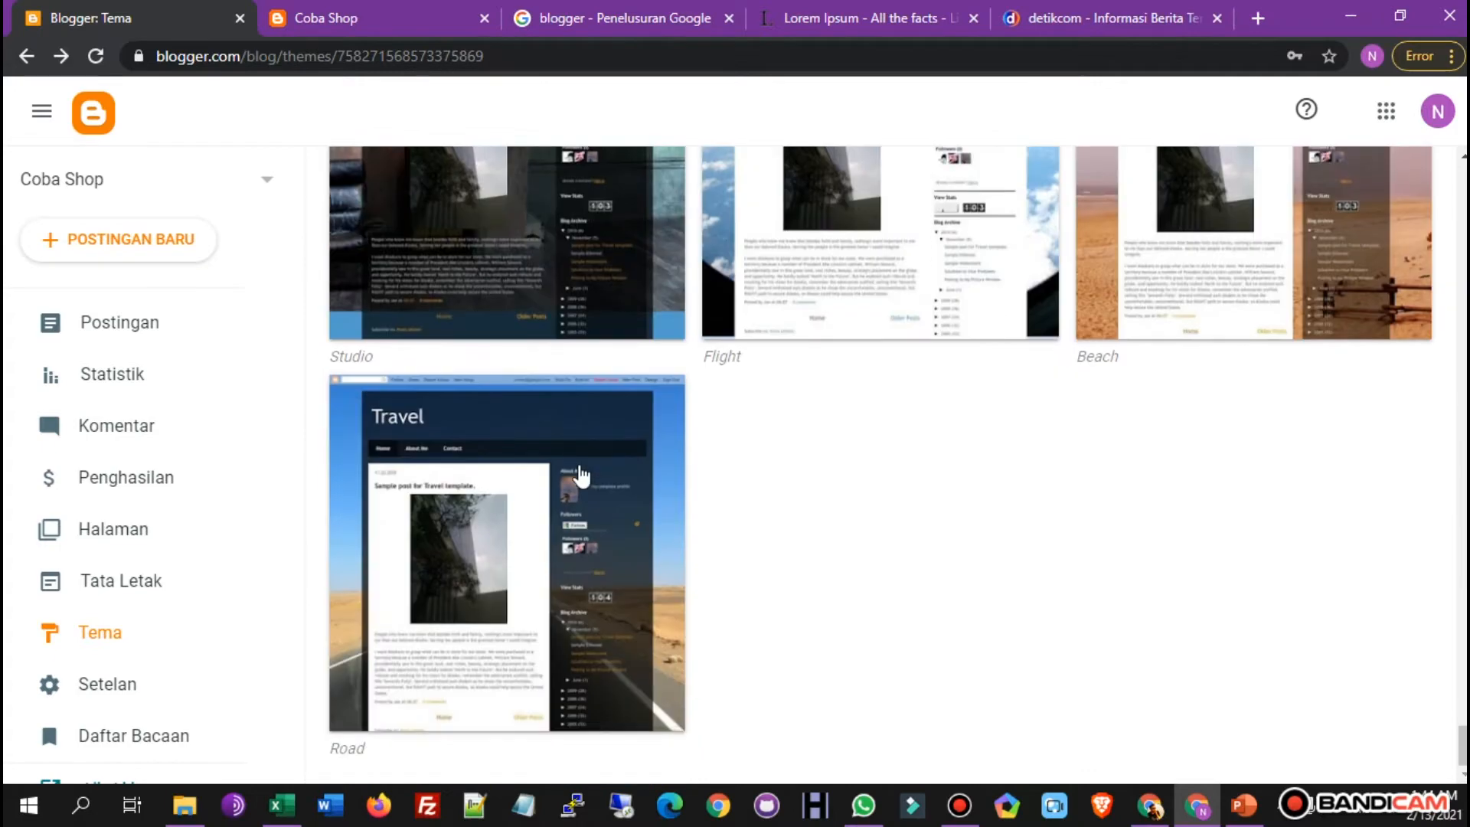
pyautogui.scroll(15, 646, 469)
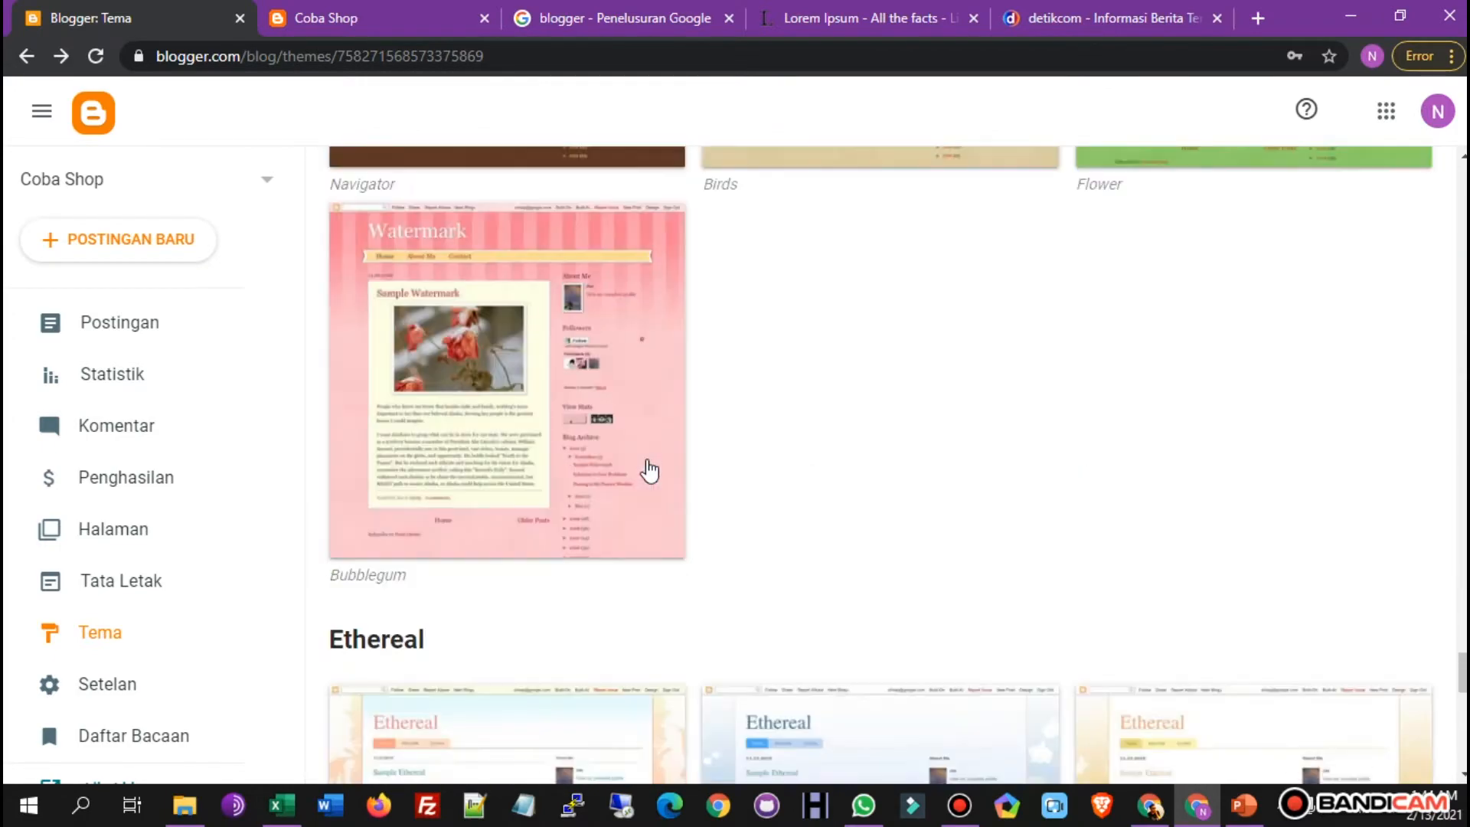
pyautogui.scroll(15, 650, 471)
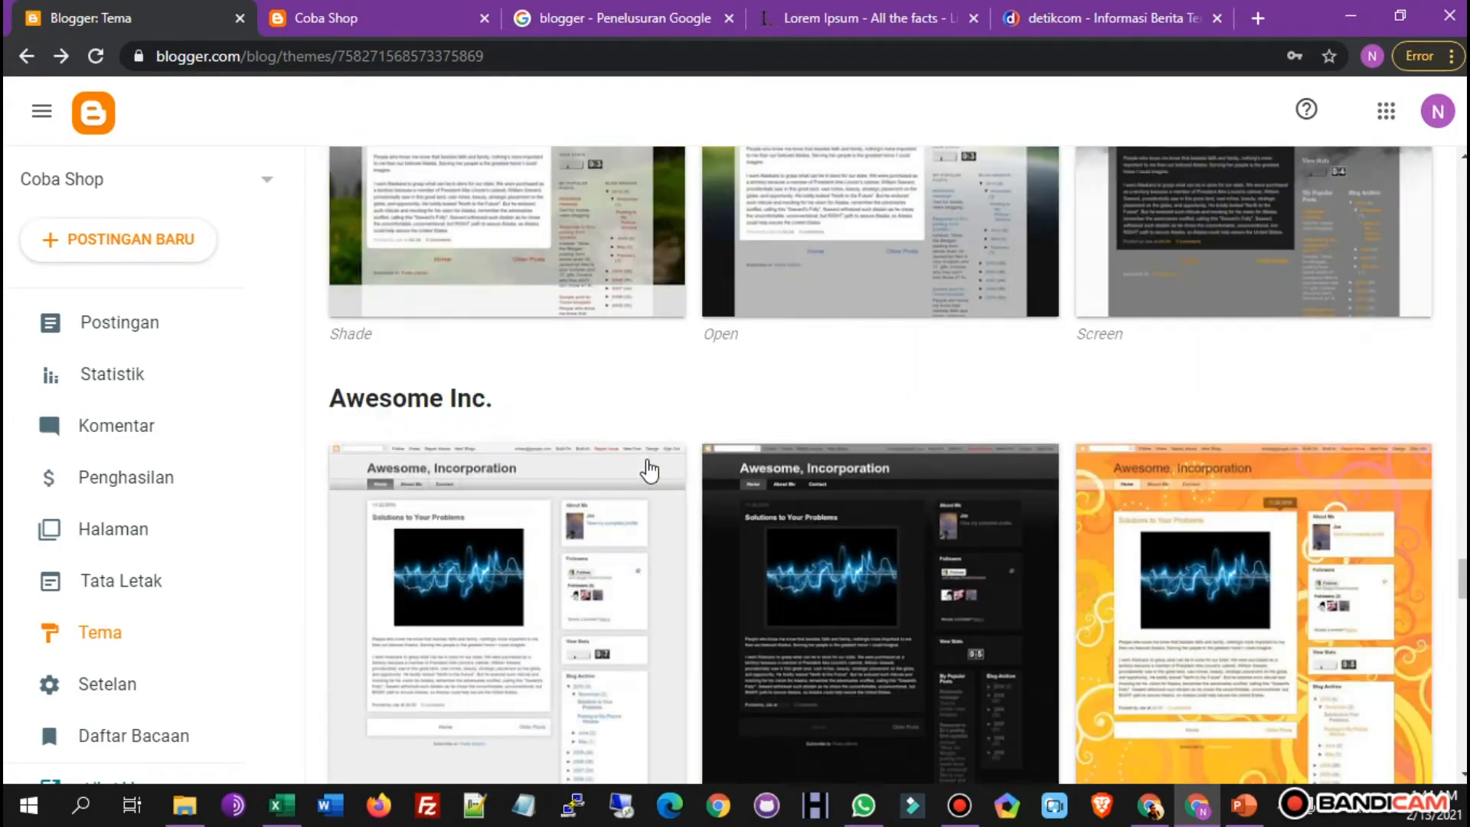
pyautogui.scroll(7, 649, 470)
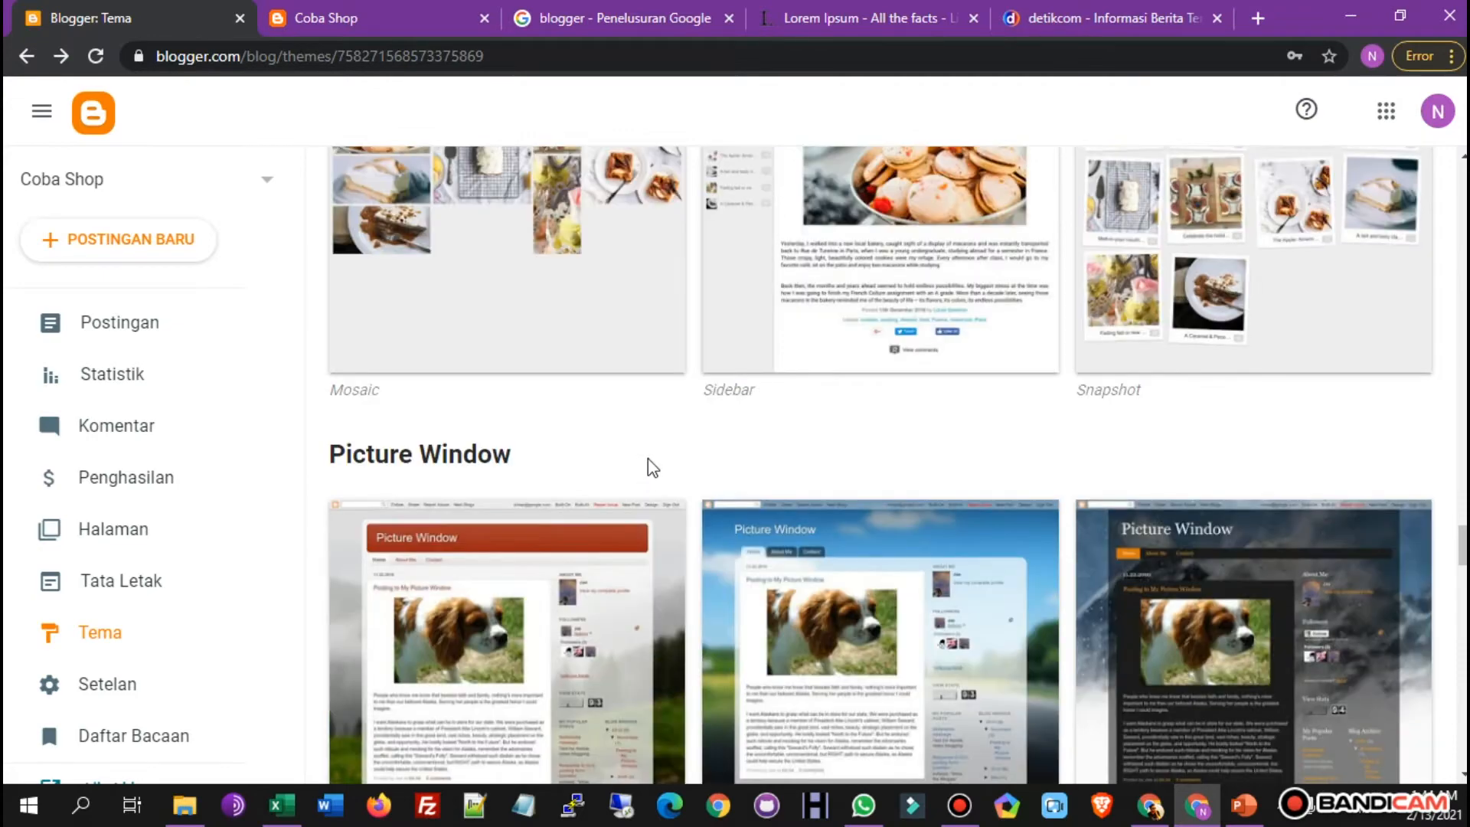
pyautogui.scroll(14, 649, 468)
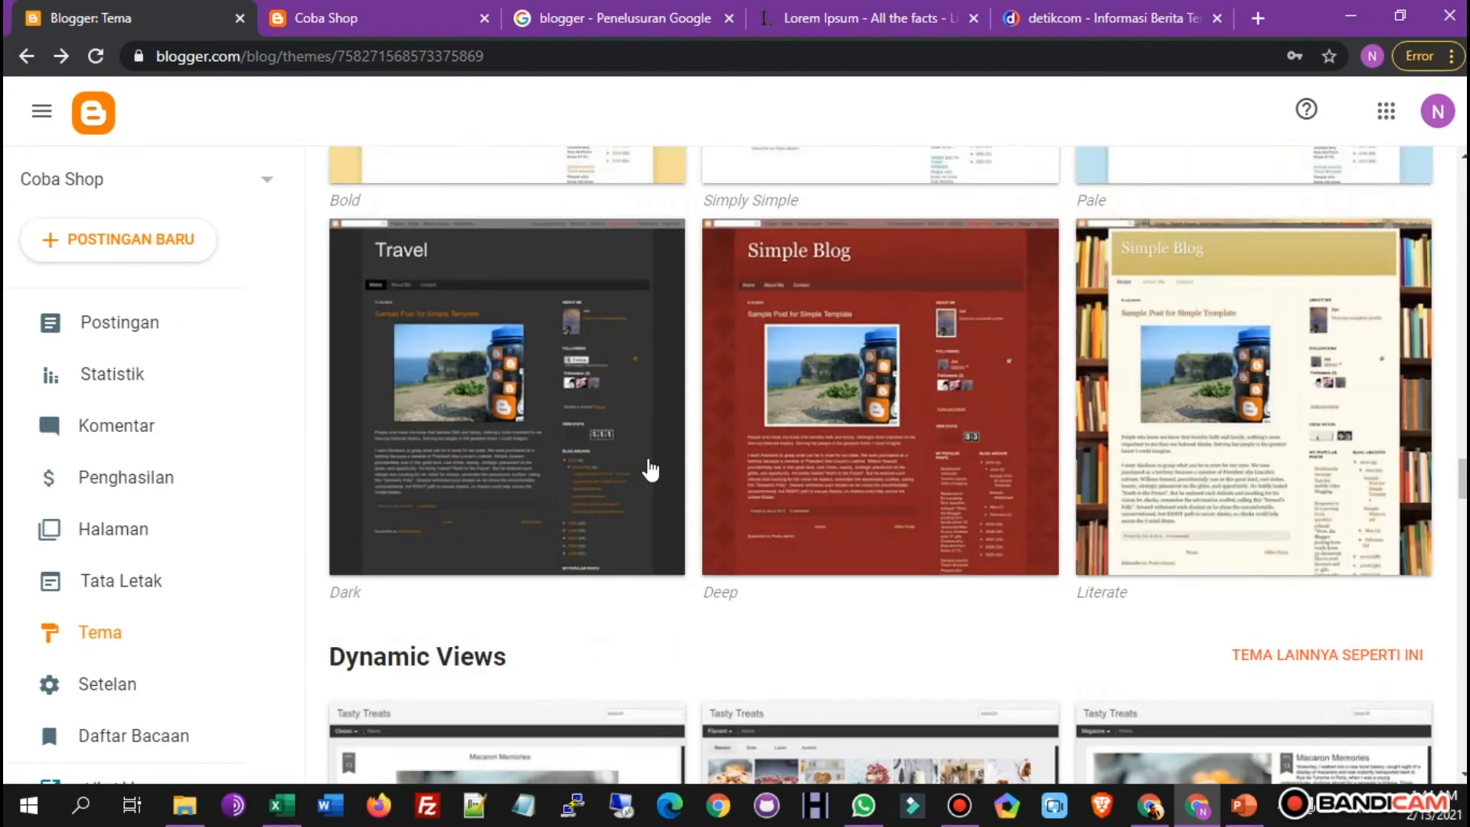
pyautogui.scroll(7, 649, 468)
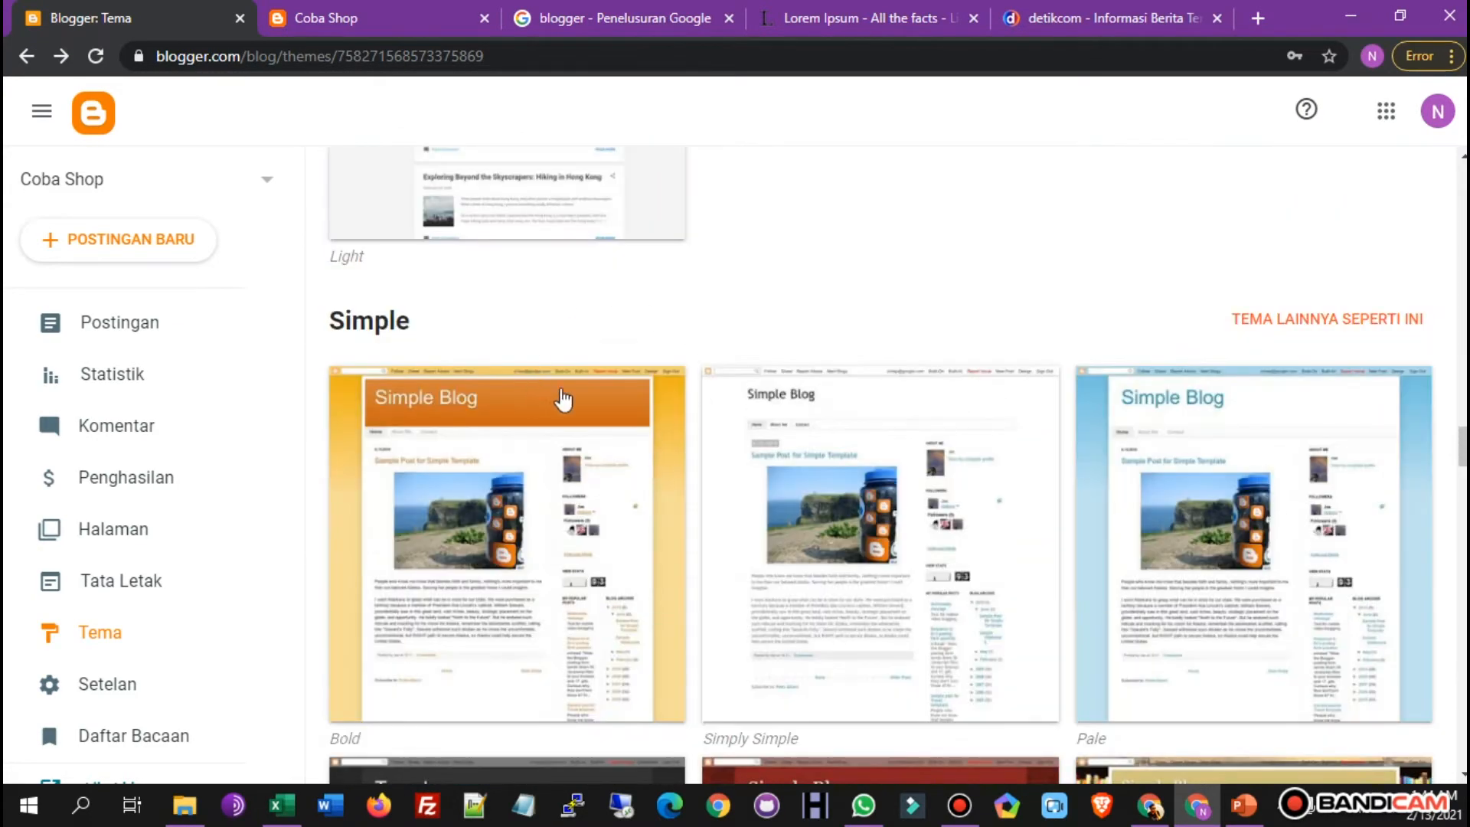
# Select the Bold variant of the Simple theme and apply it to the blog.
pyautogui.scroll(-3, 996, 291)
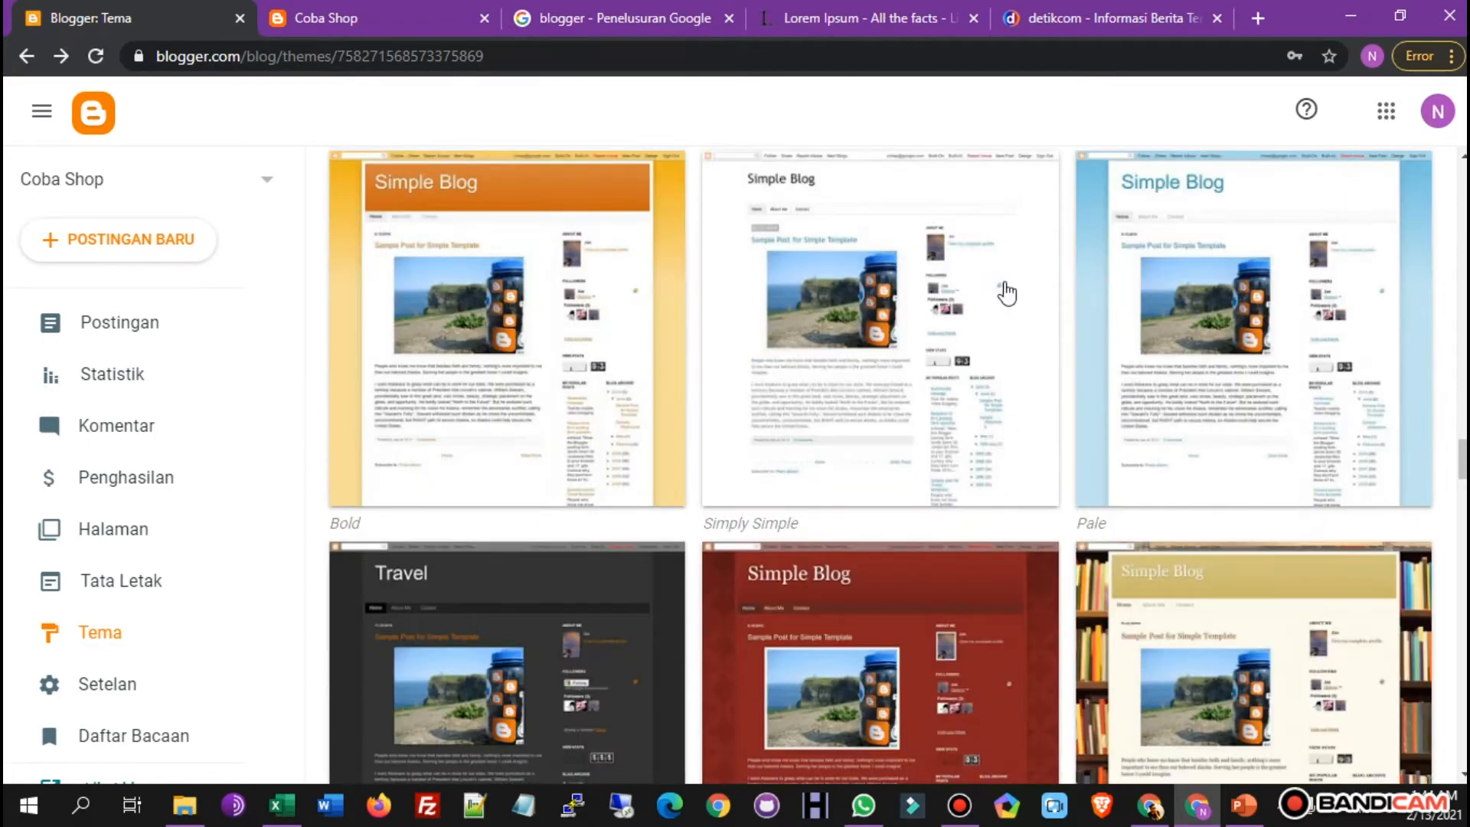
pyautogui.click(587, 351)
pyautogui.scroll(-7, 808, 542)
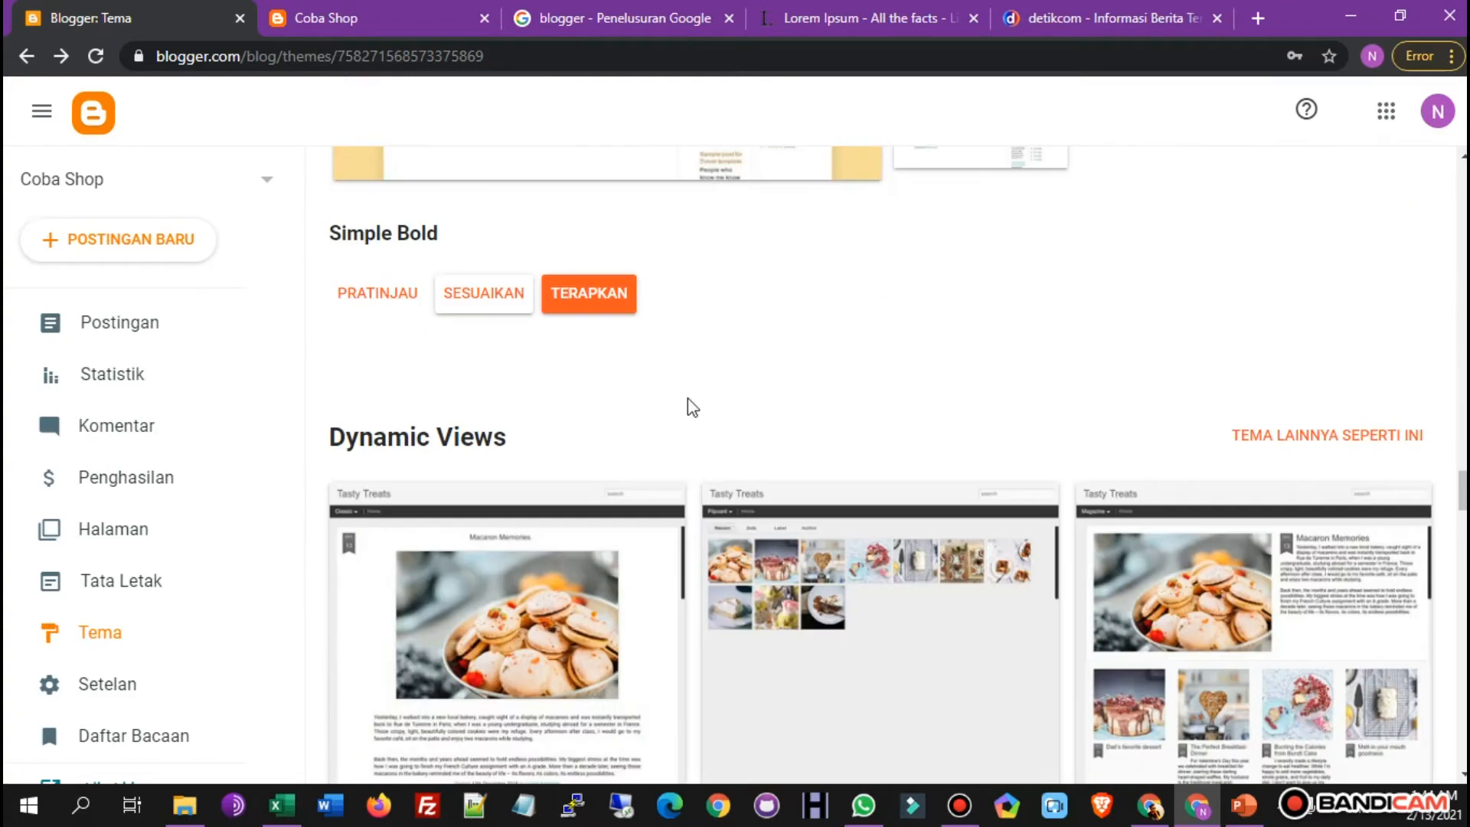
pyautogui.scroll(3, 692, 406)
pyautogui.click(591, 512)
pyautogui.click(877, 513)
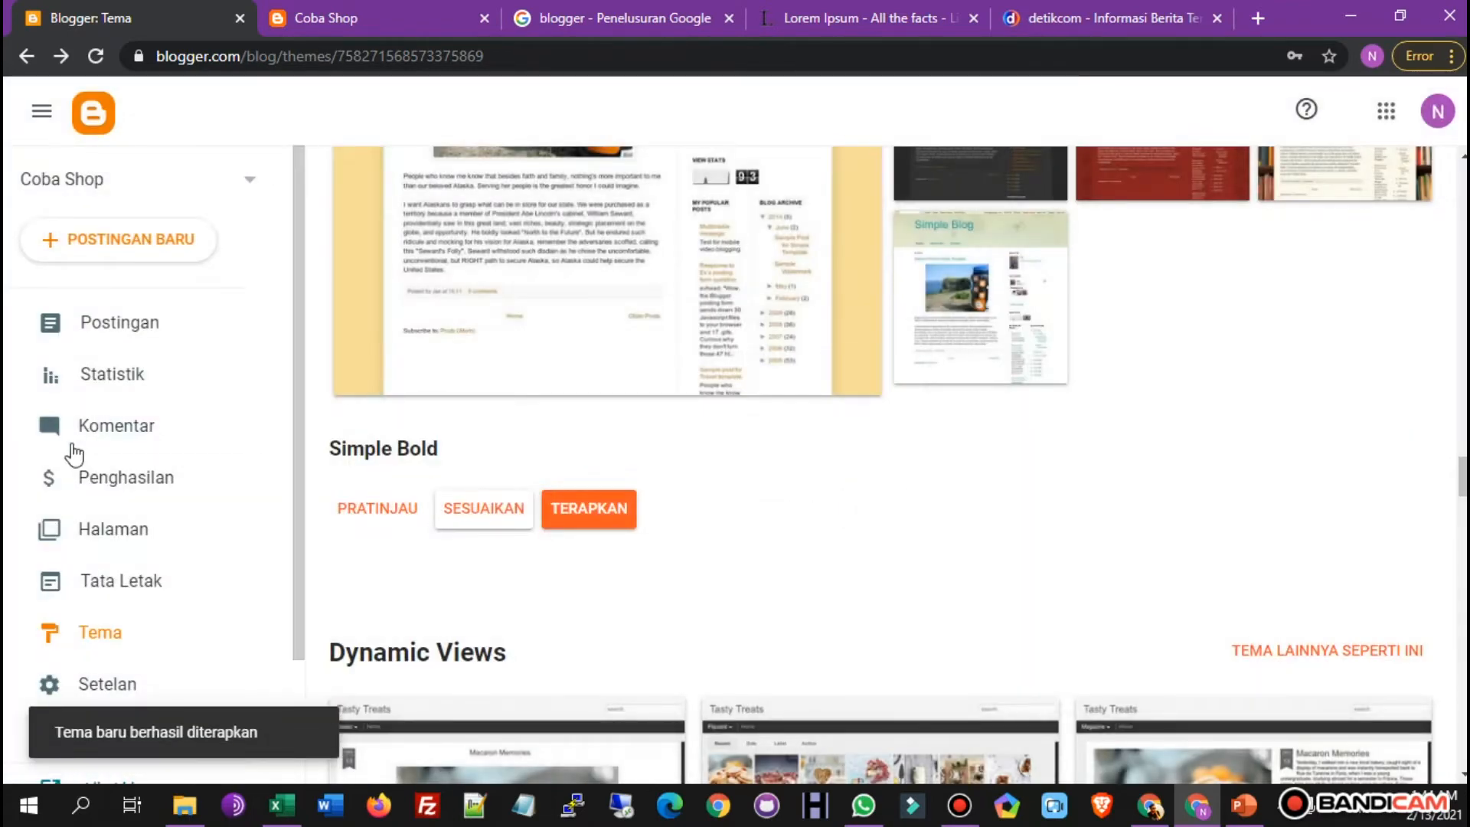
# Look through the blog's Setelan section and view the Judul setting, cancelling it without changes.
pyautogui.scroll(-2, 176, 581)
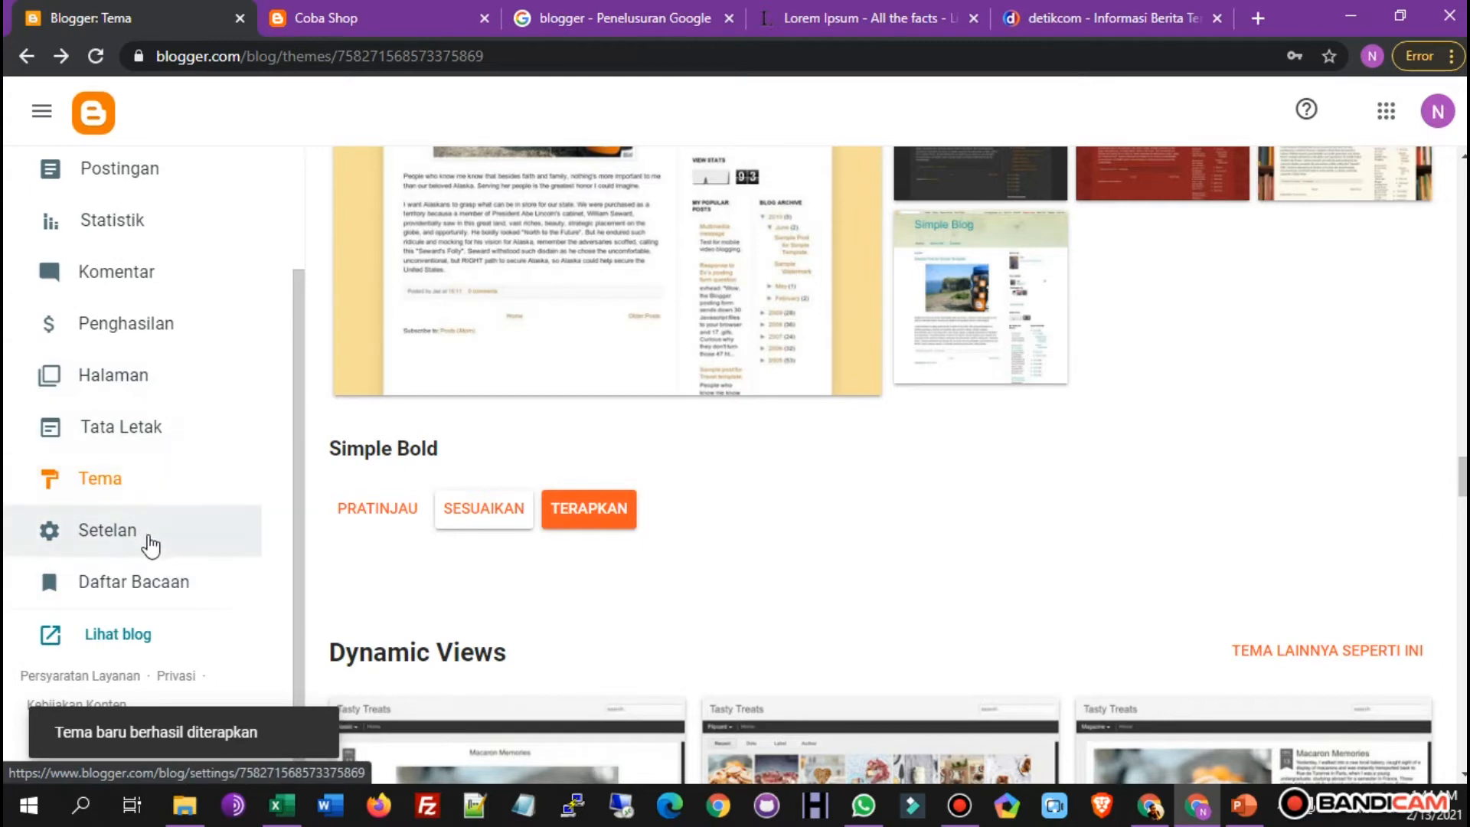
pyautogui.click(170, 535)
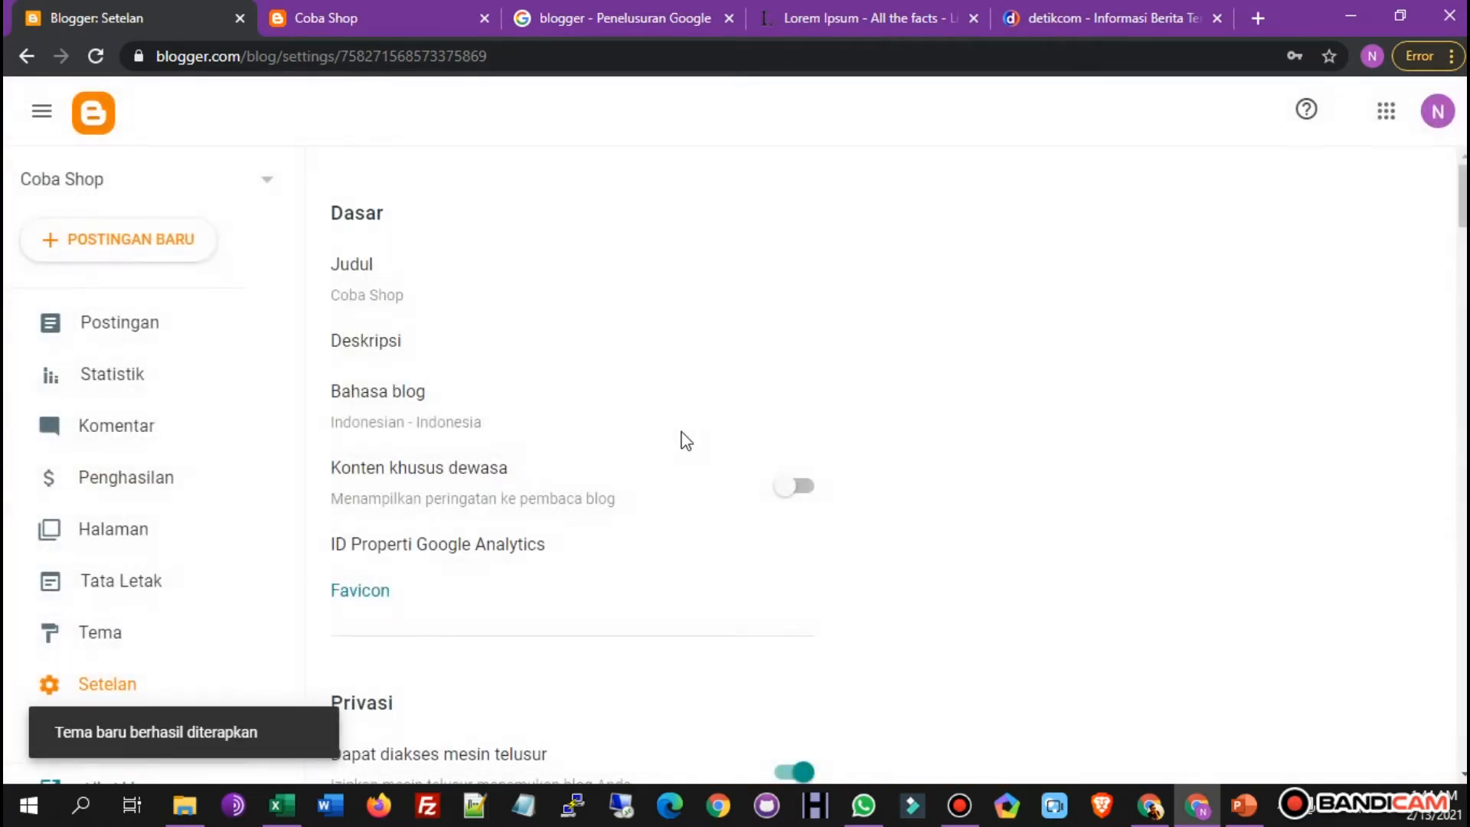
pyautogui.scroll(-12, 580, 390)
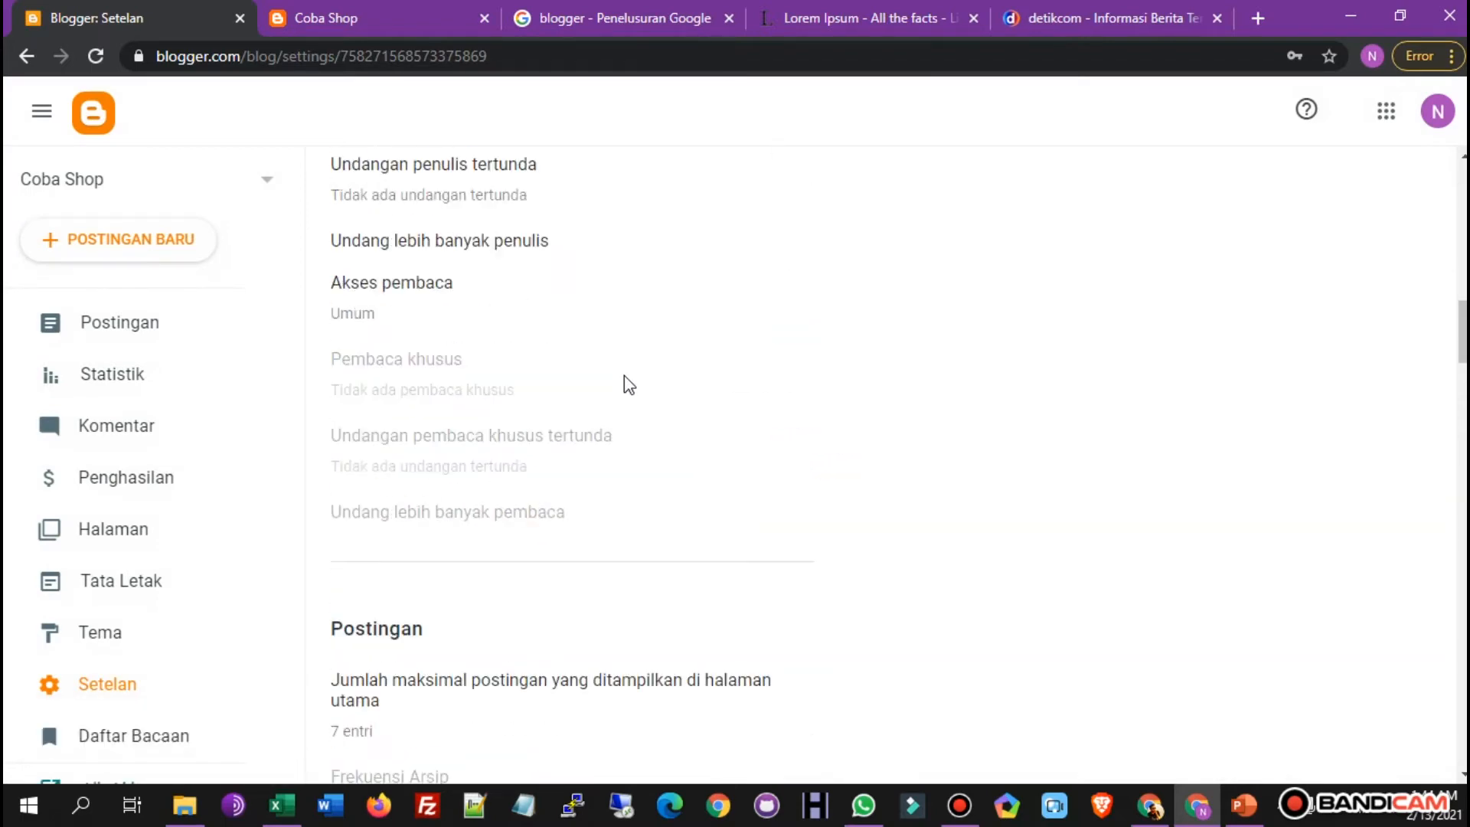
pyautogui.scroll(-15, 557, 387)
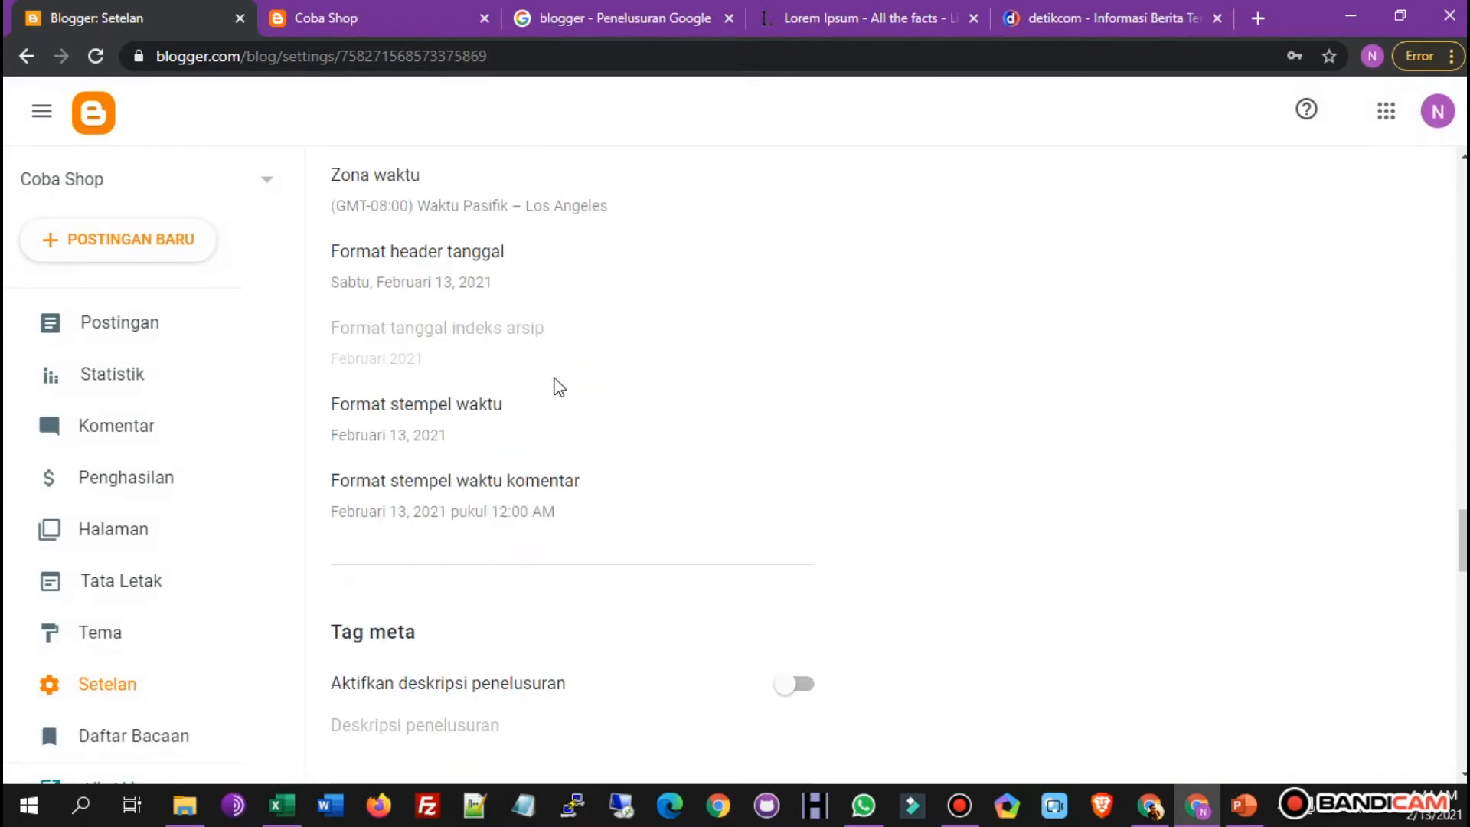
pyautogui.scroll(-9, 555, 383)
pyautogui.scroll(10, 556, 383)
pyautogui.scroll(15, 514, 366)
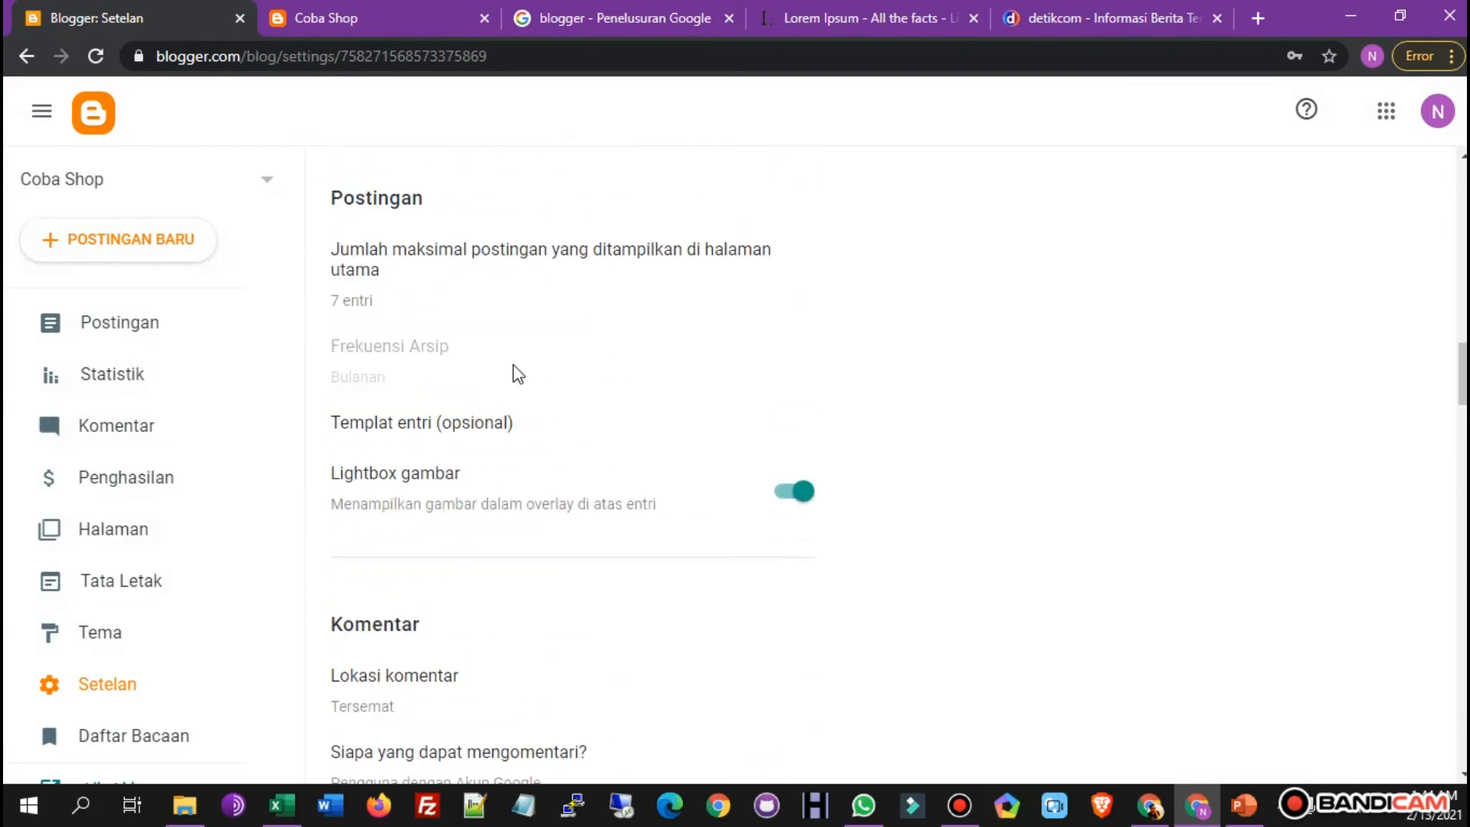
pyautogui.scroll(5, 518, 372)
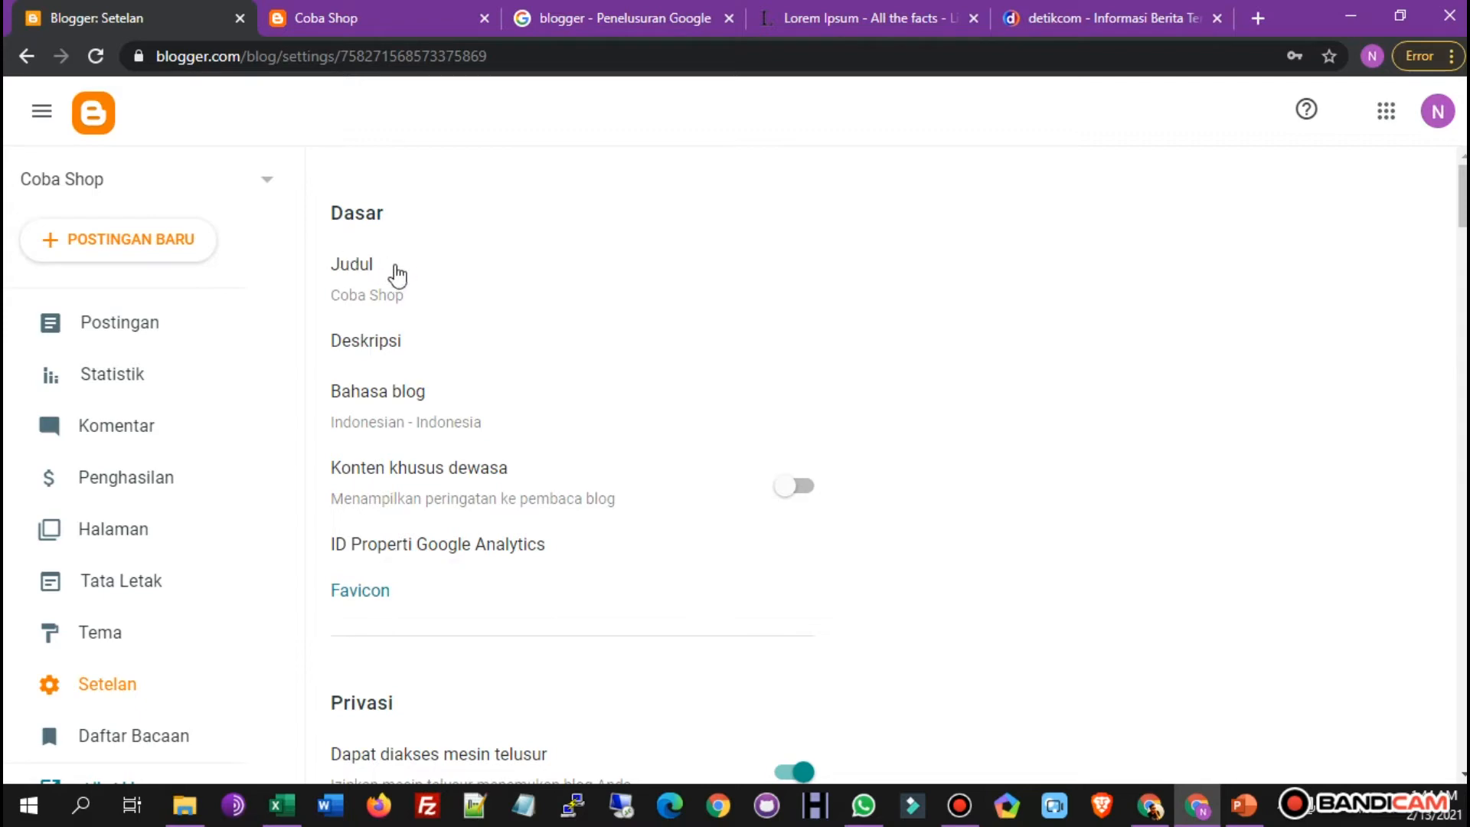
pyautogui.click(366, 266)
pyautogui.click(830, 532)
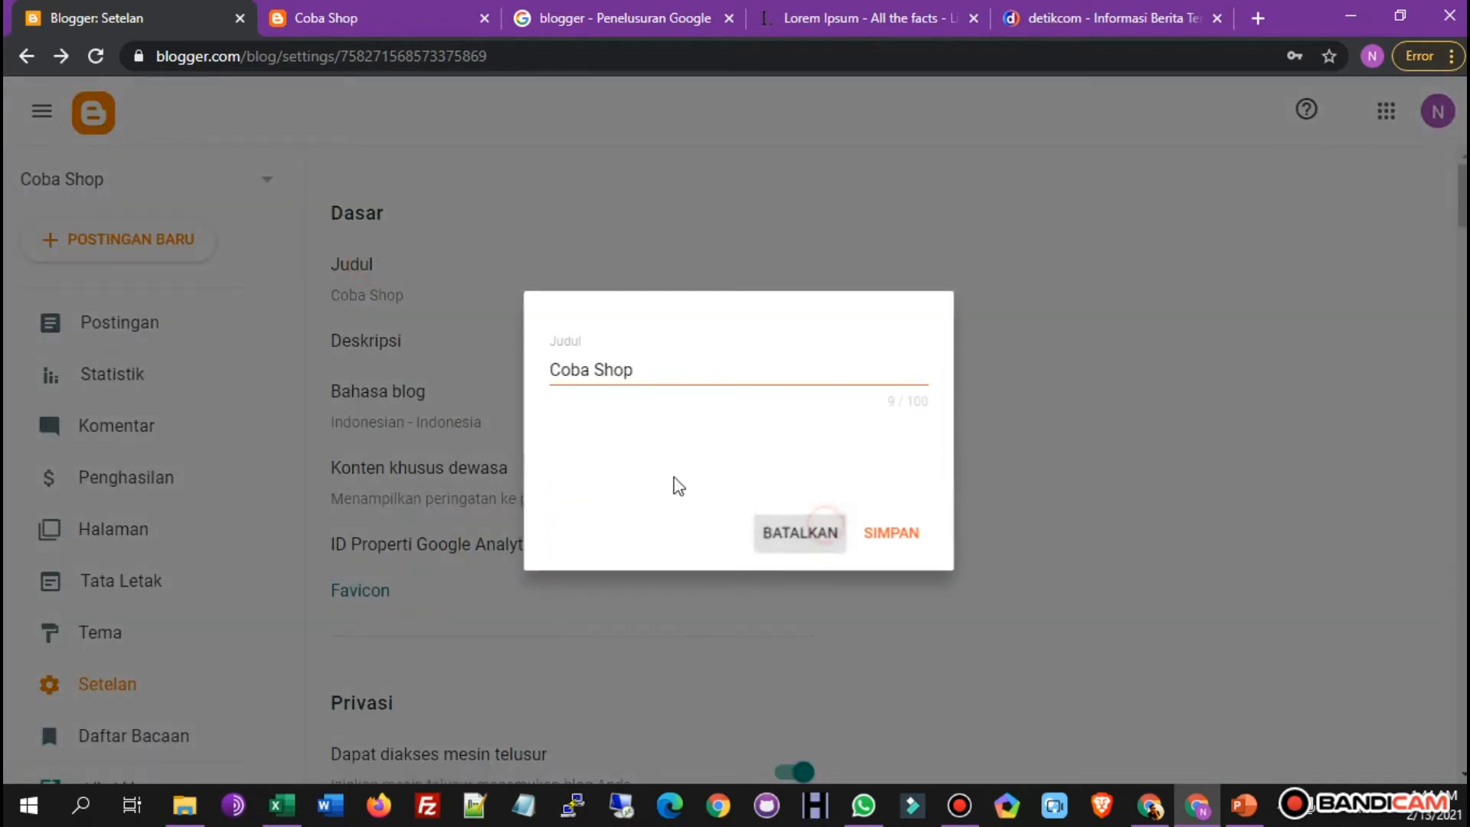
# Set the blog's Deskripsi to "Jual baju batik murah grosir dan eceran" and save it.
pyautogui.click(389, 351)
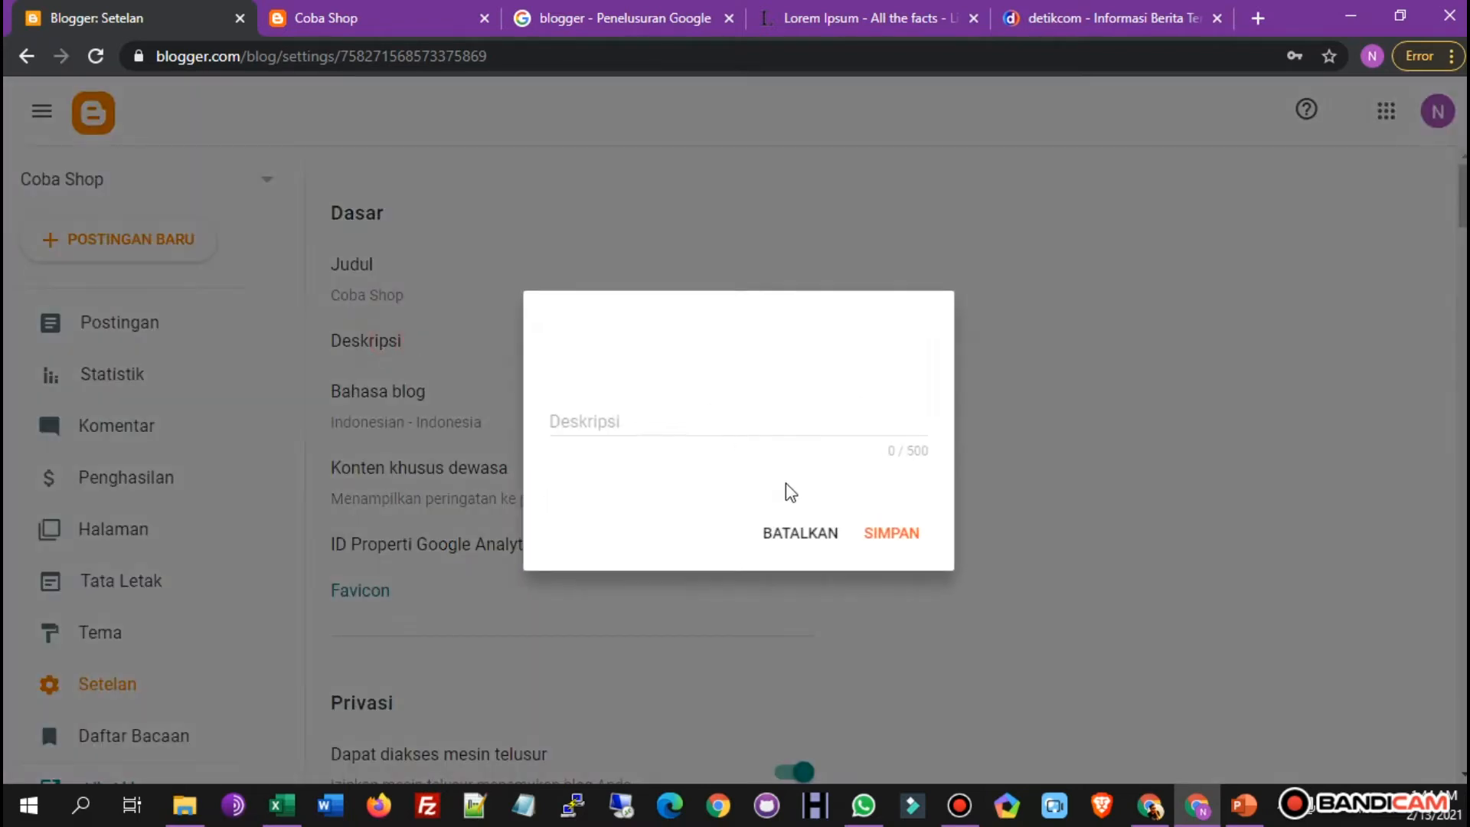
pyautogui.click(648, 431)
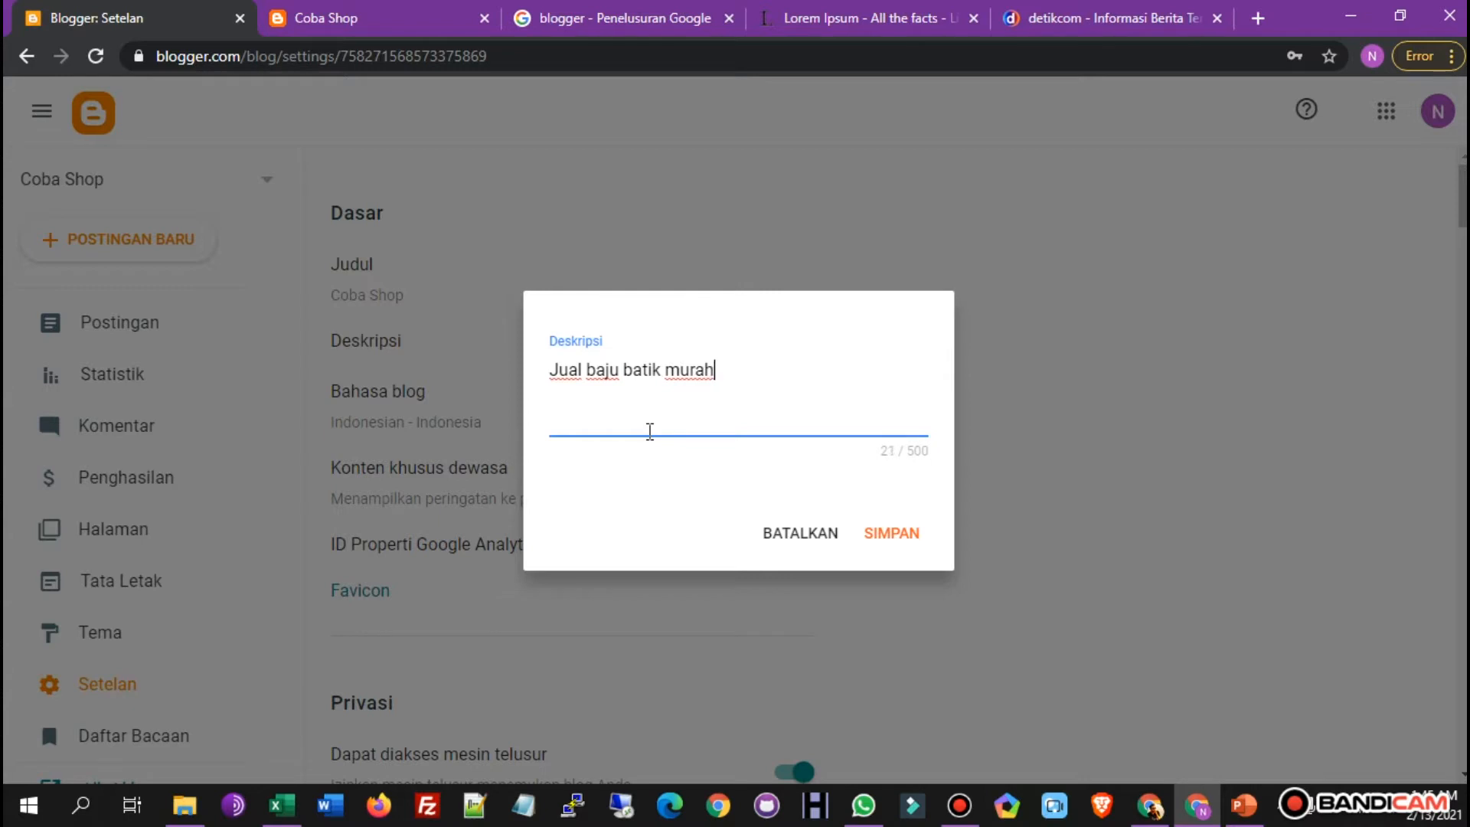
pyautogui.click(590, 372)
pyautogui.click(733, 381)
pyautogui.write('grosir dan eceran')
pyautogui.click(891, 534)
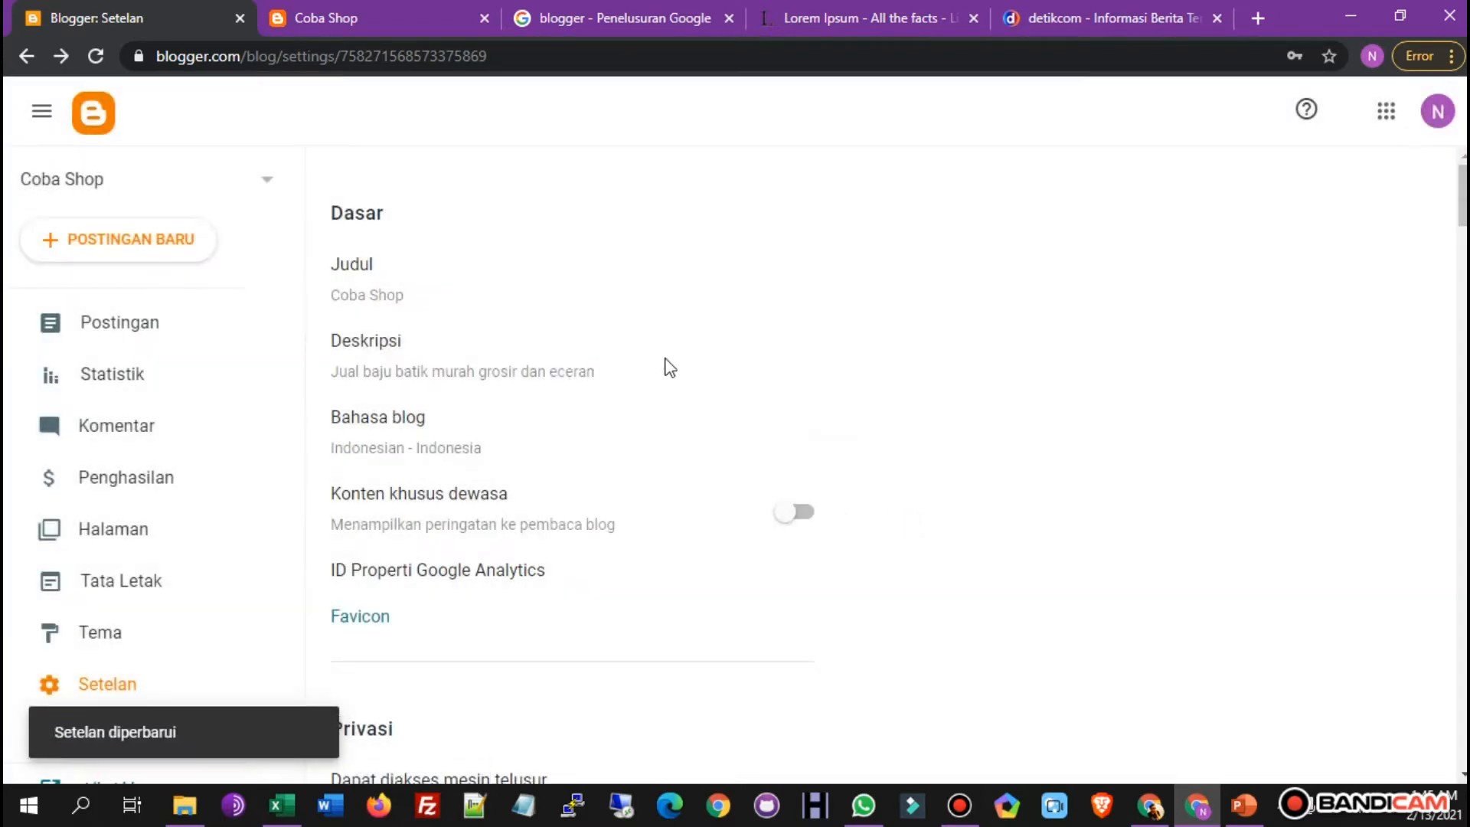
# Look through the Dasar and Privasi settings, view the Google results for blogger, and return to the Memublikasikan settings.
pyautogui.scroll(-1, 665, 363)
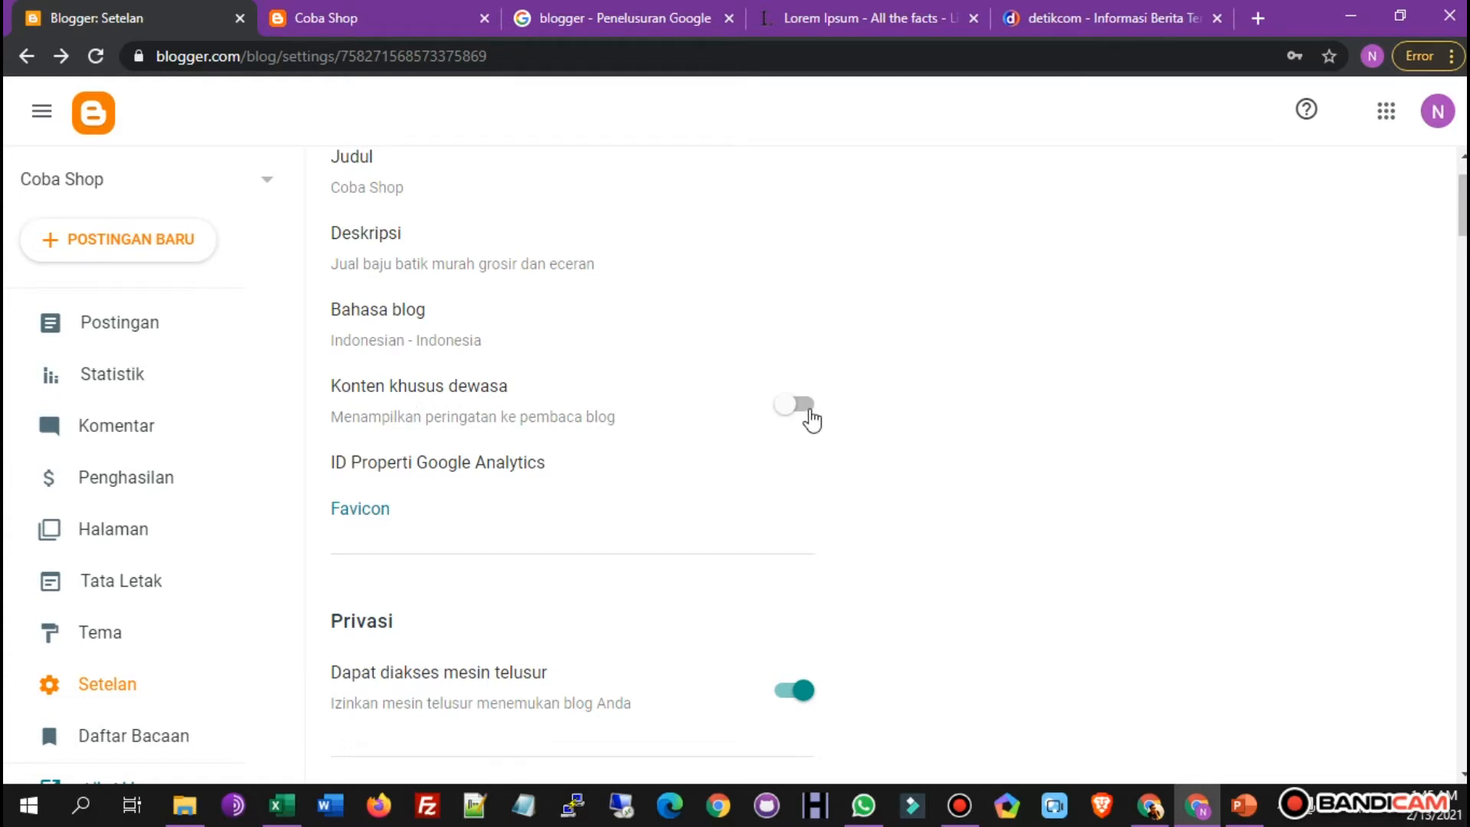
pyautogui.scroll(-2, 594, 407)
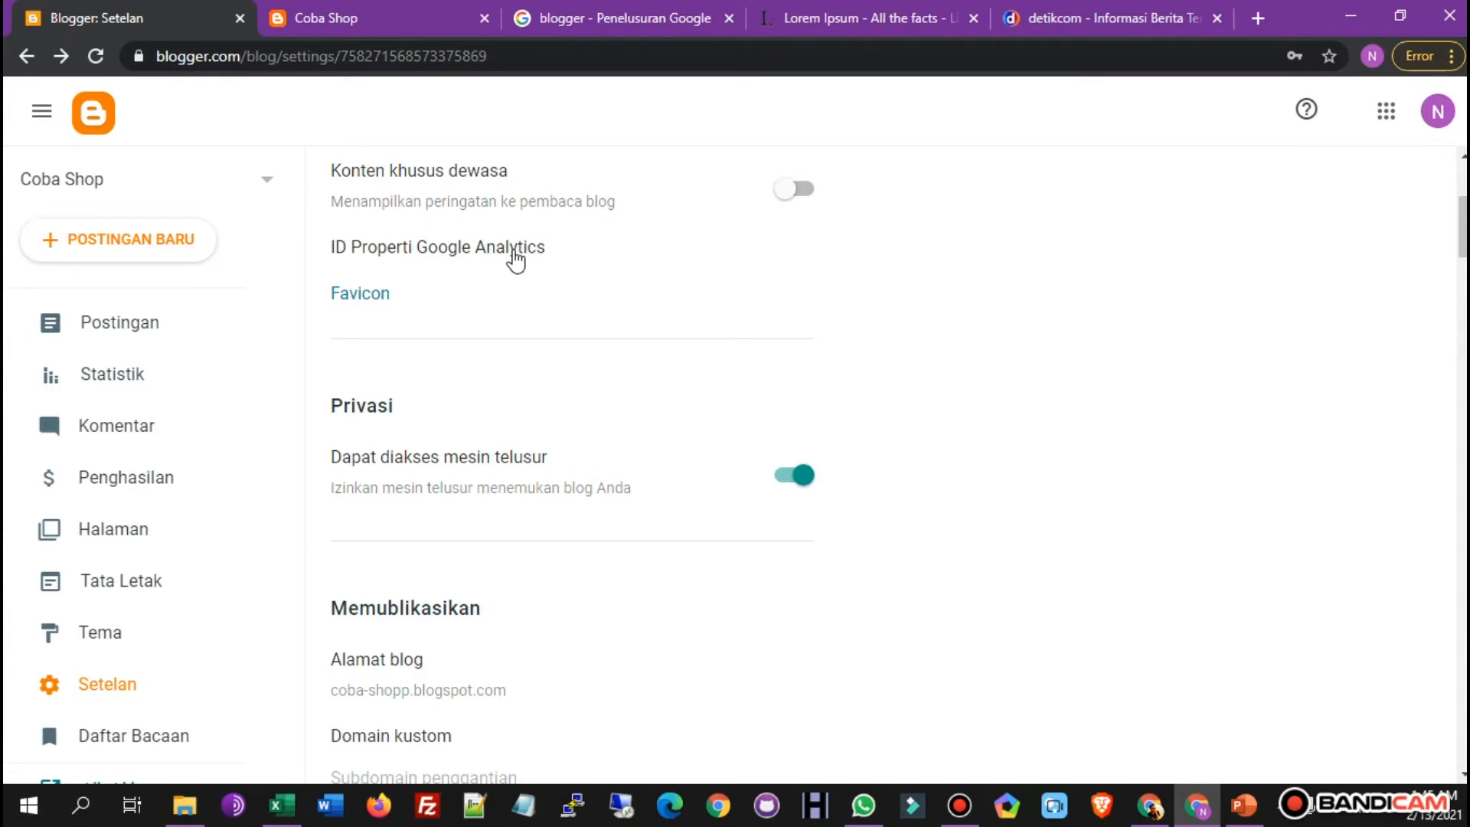
pyautogui.scroll(-3, 469, 343)
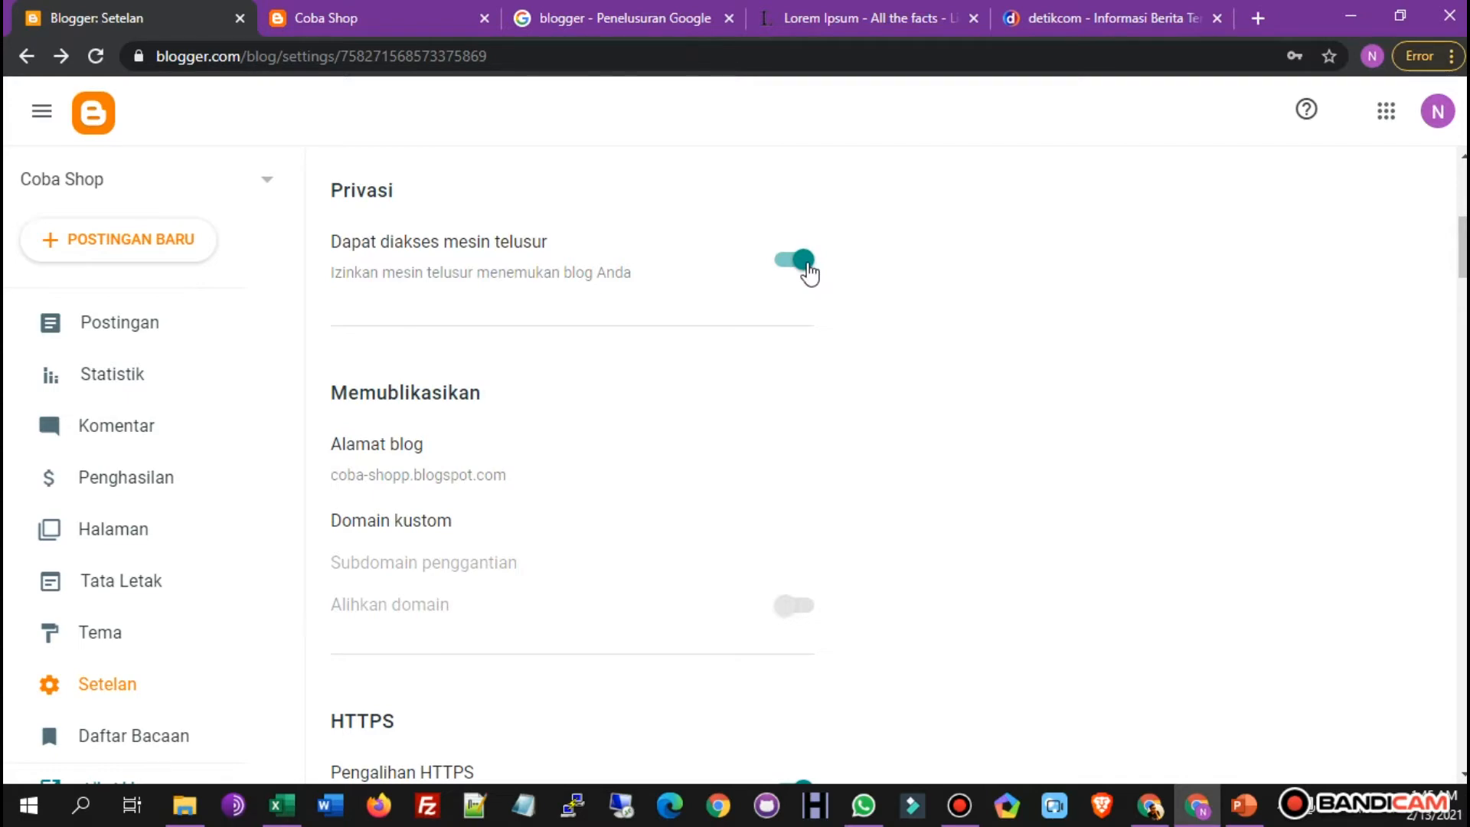
pyautogui.click(591, 3)
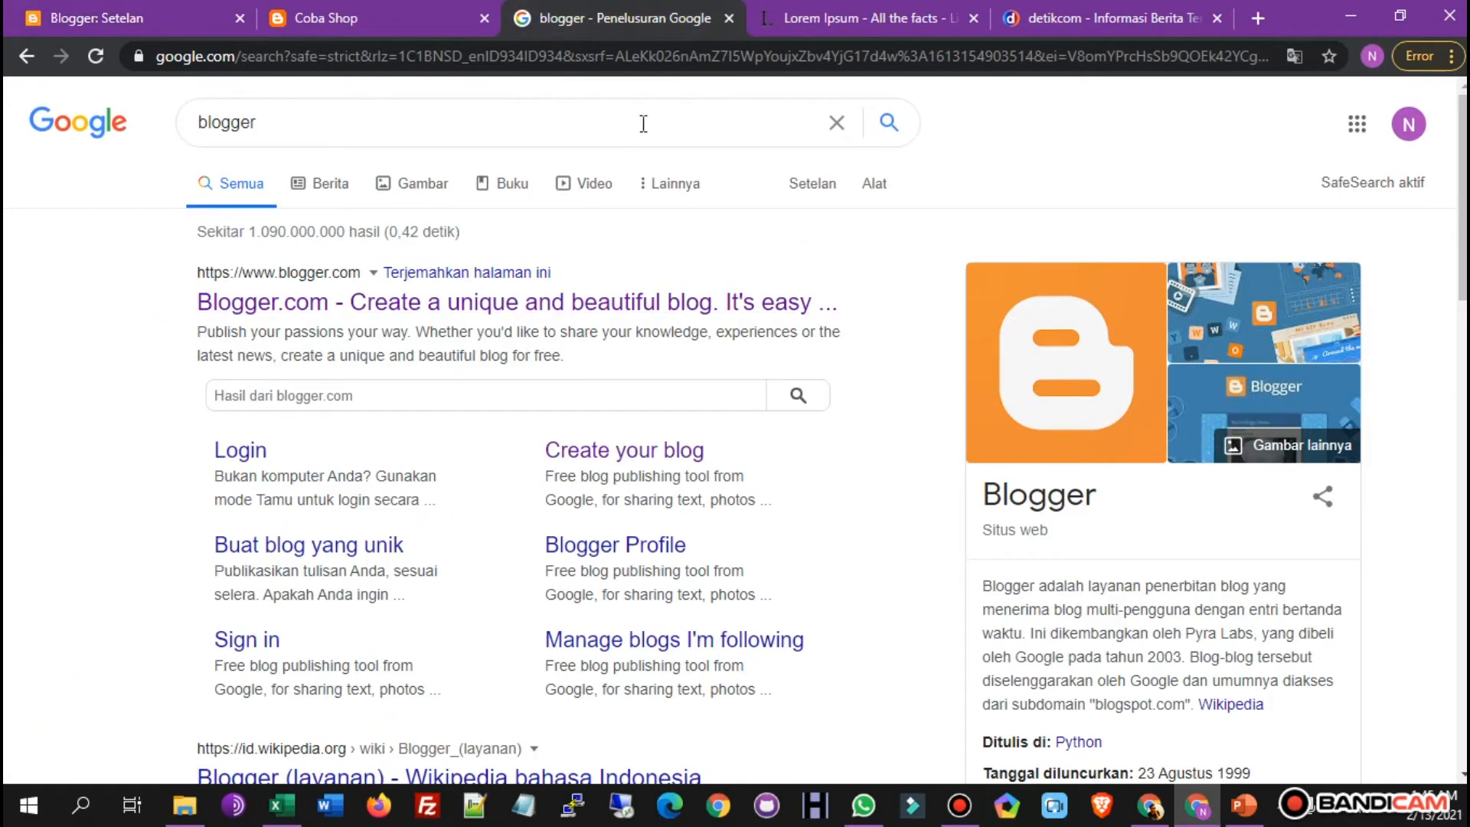
pyautogui.click(141, 9)
pyautogui.scroll(-3, 622, 444)
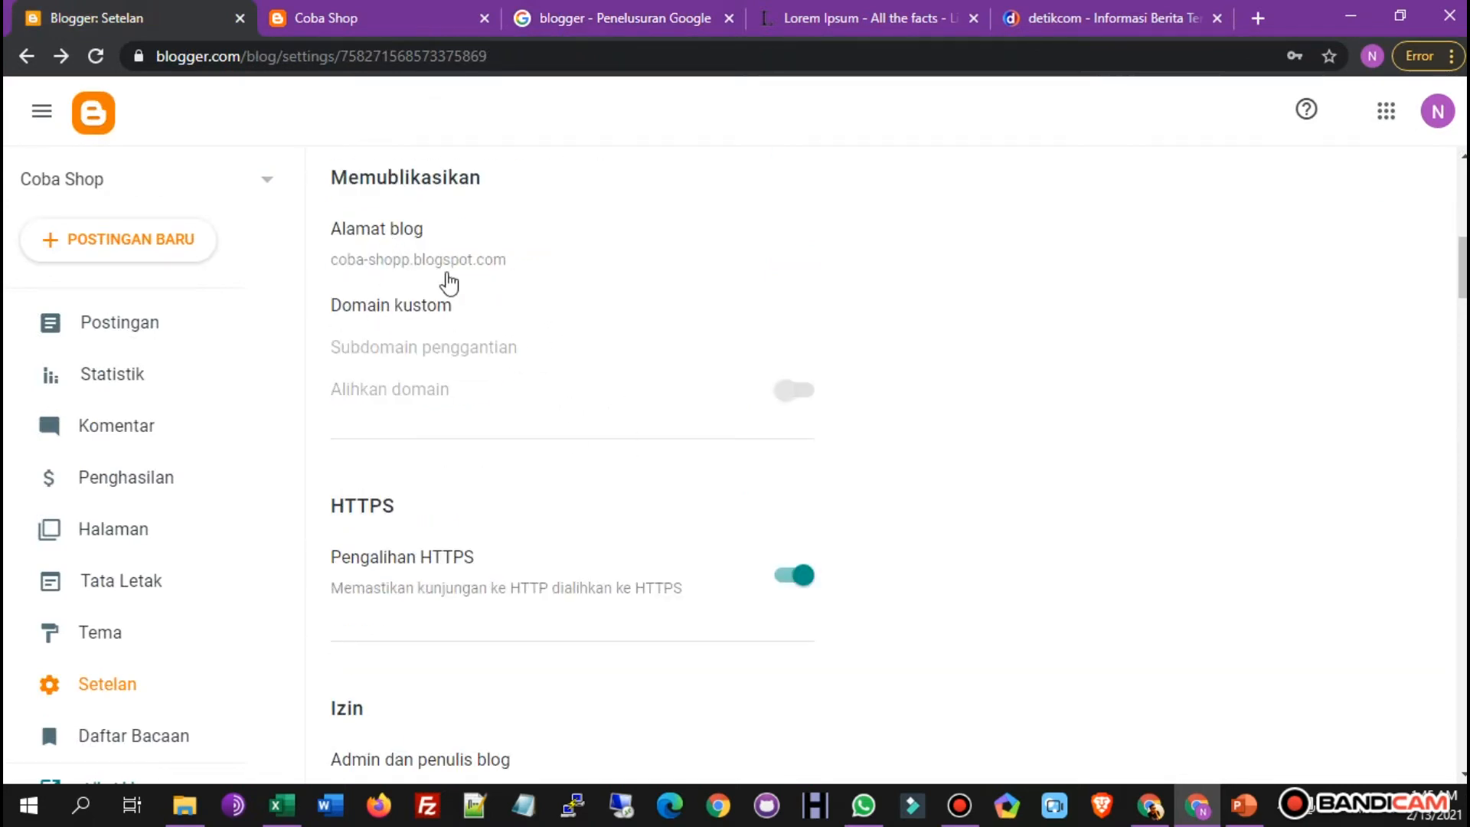
# View the Domain kustom setting, highlight the blogspot.com part of the live blog's address for comparison, and cancel the setting without changes.
pyautogui.click(418, 310)
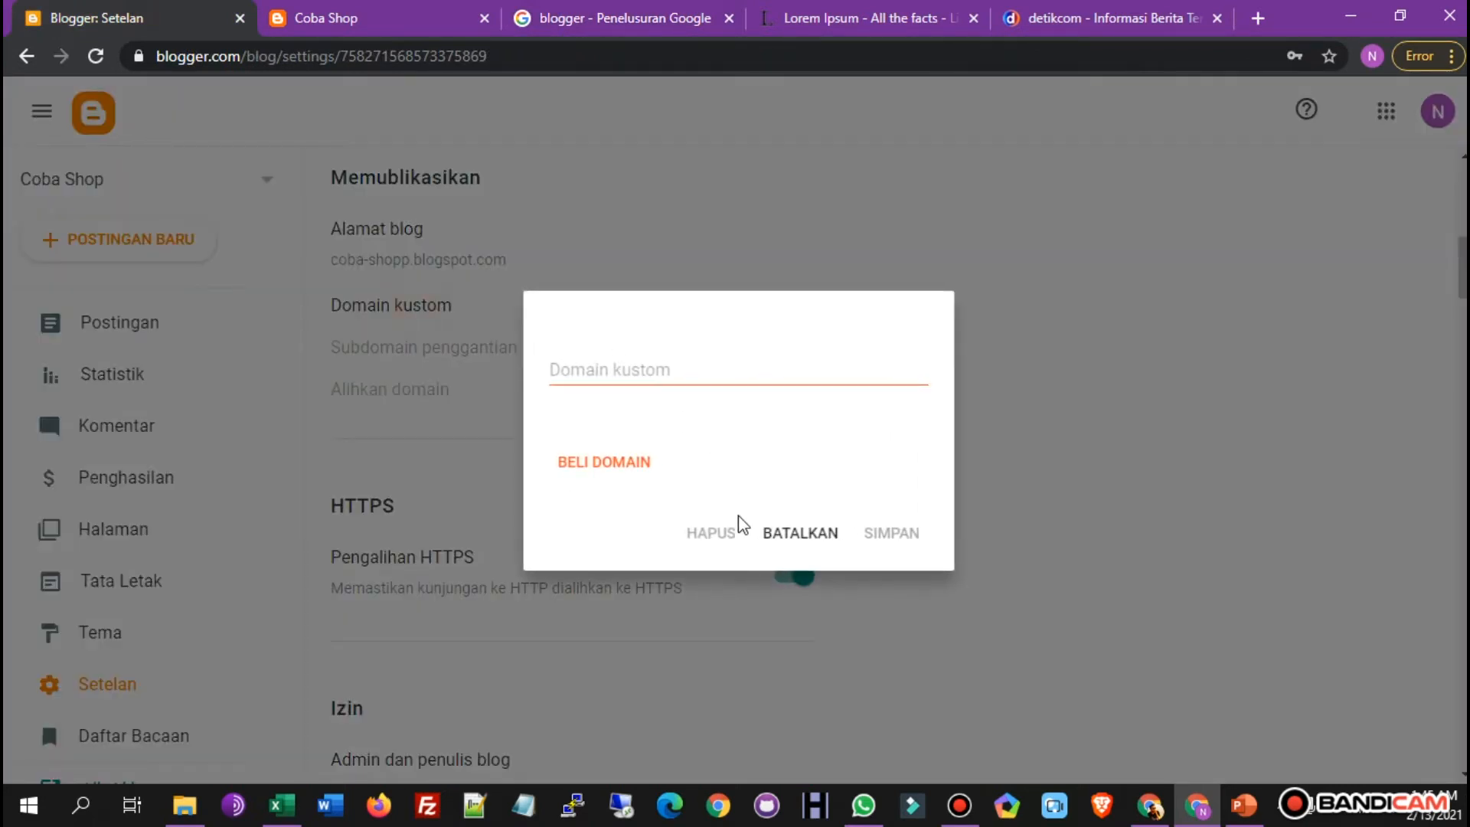
pyautogui.click(621, 374)
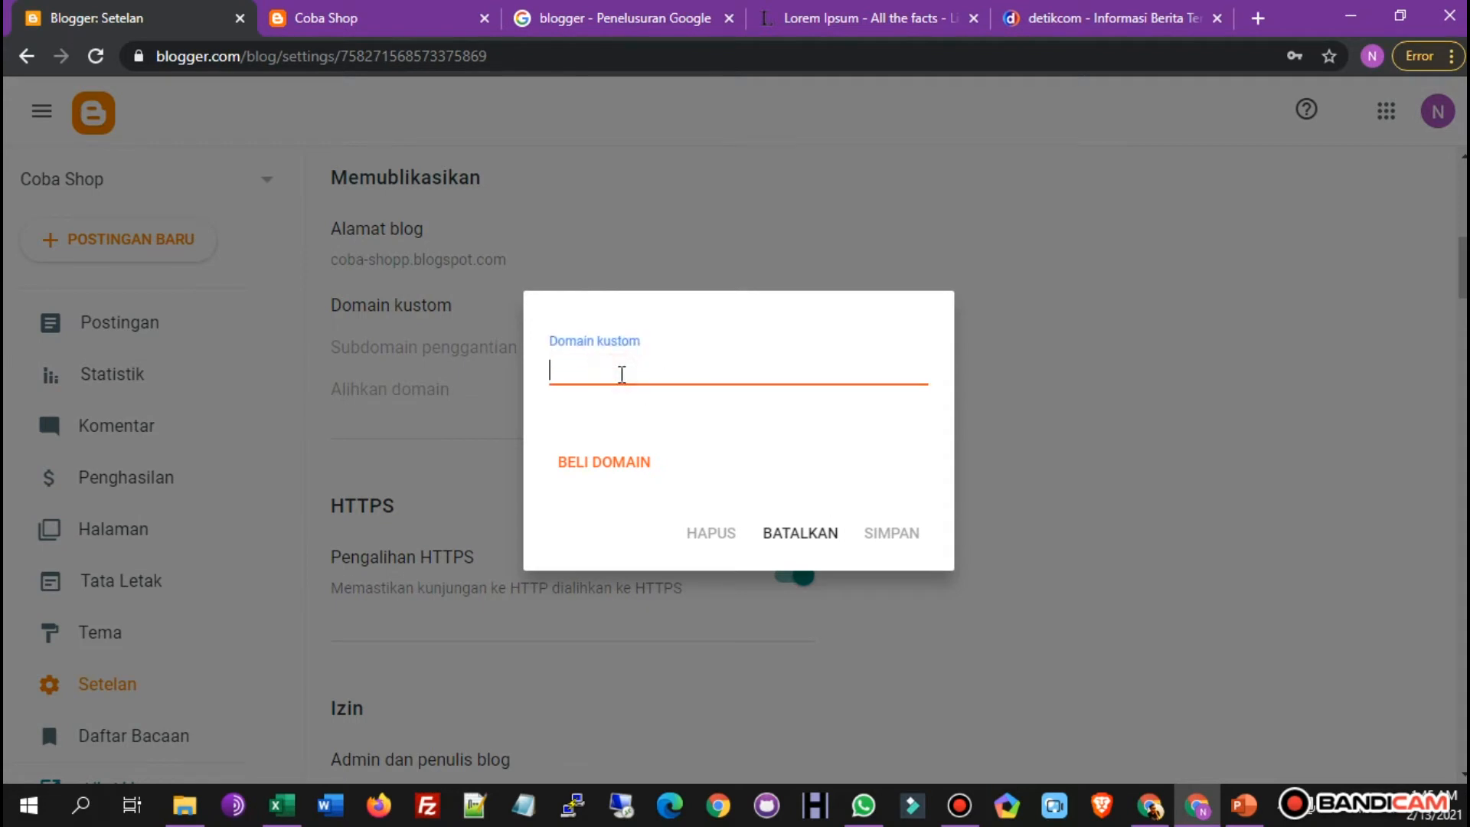
pyautogui.click(402, 9)
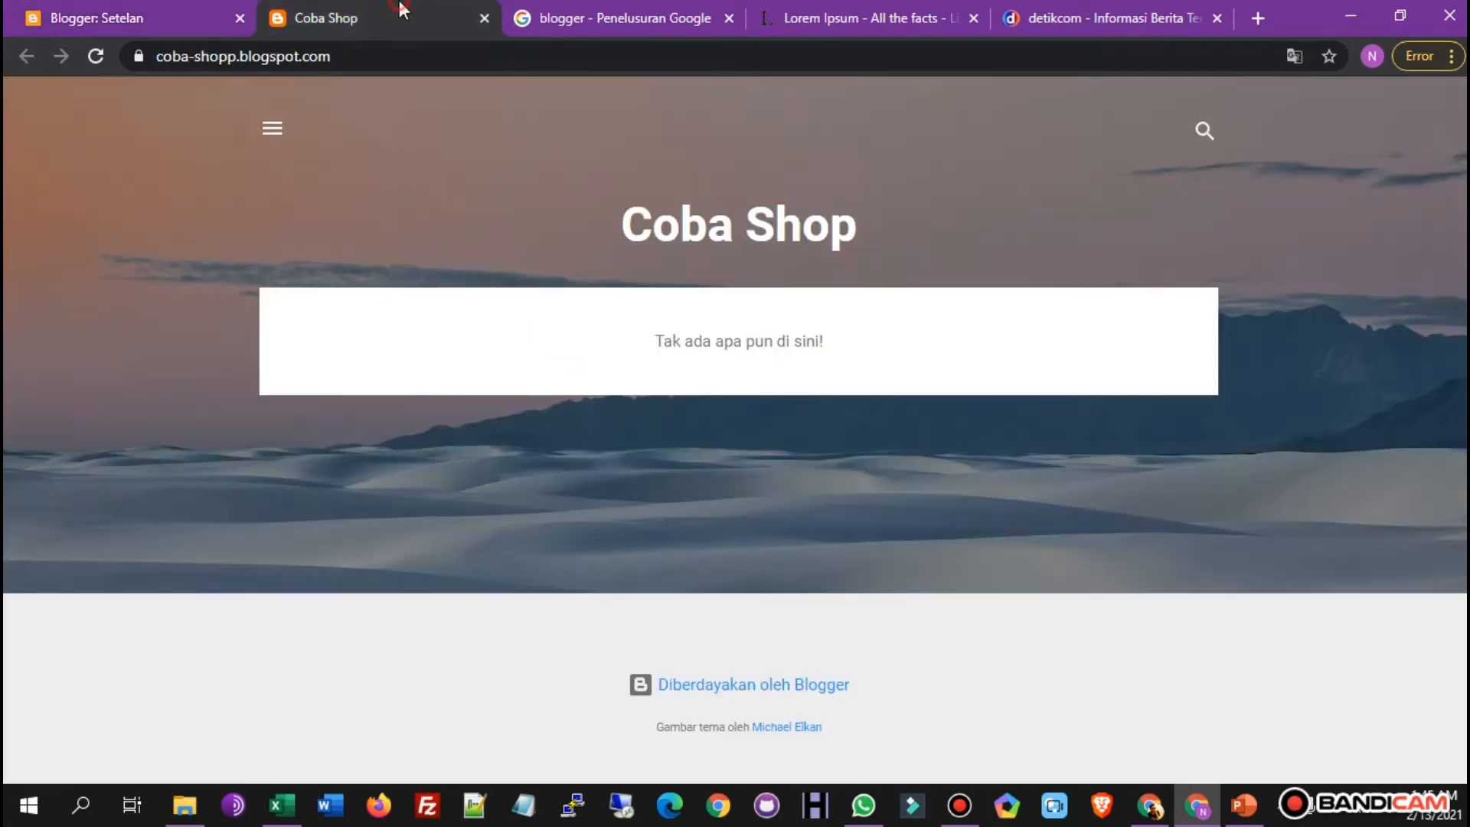
pyautogui.moveTo(244, 59); pyautogui.dragTo(371, 66)
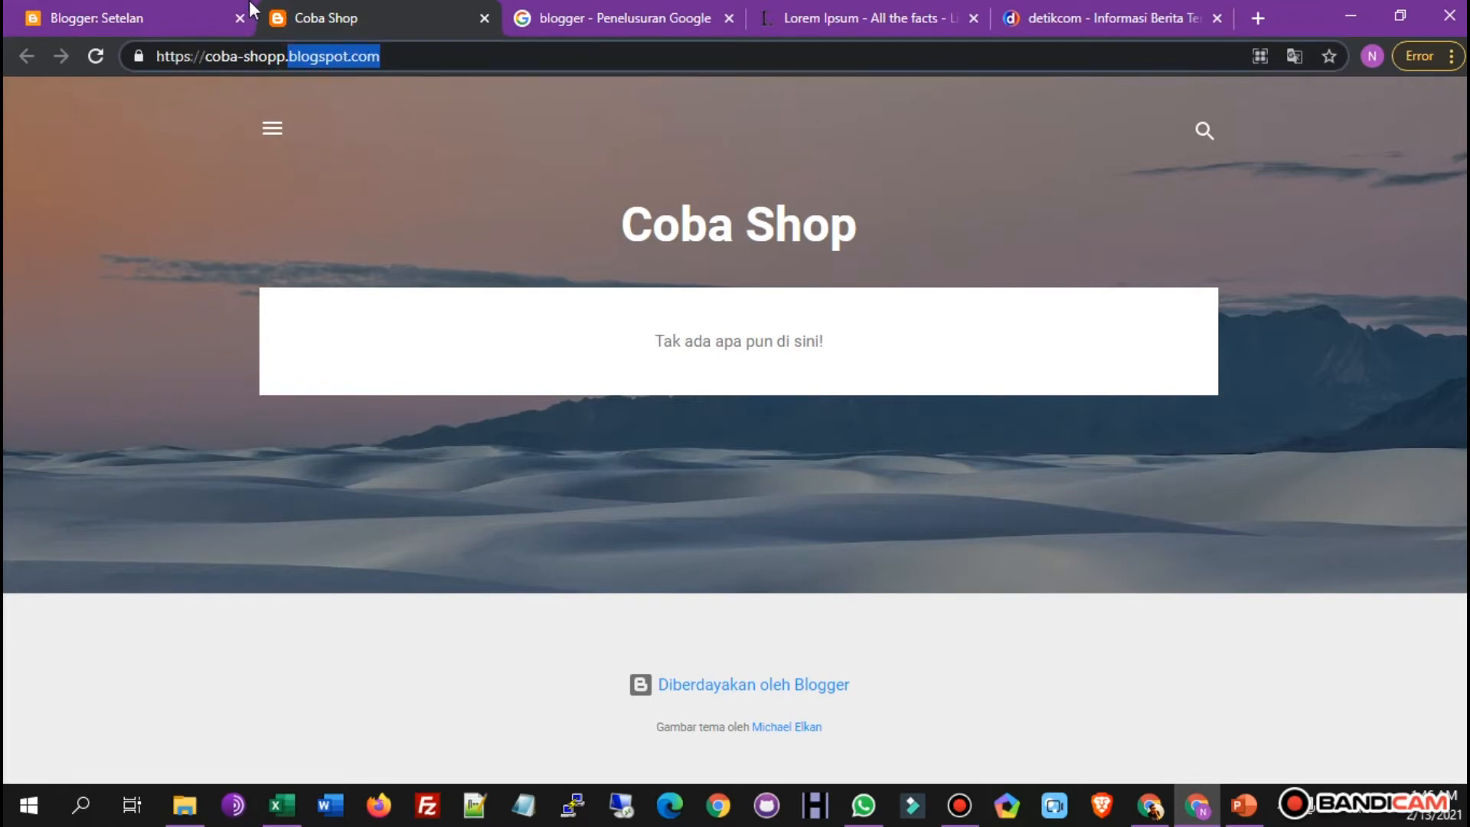
pyautogui.click(202, 12)
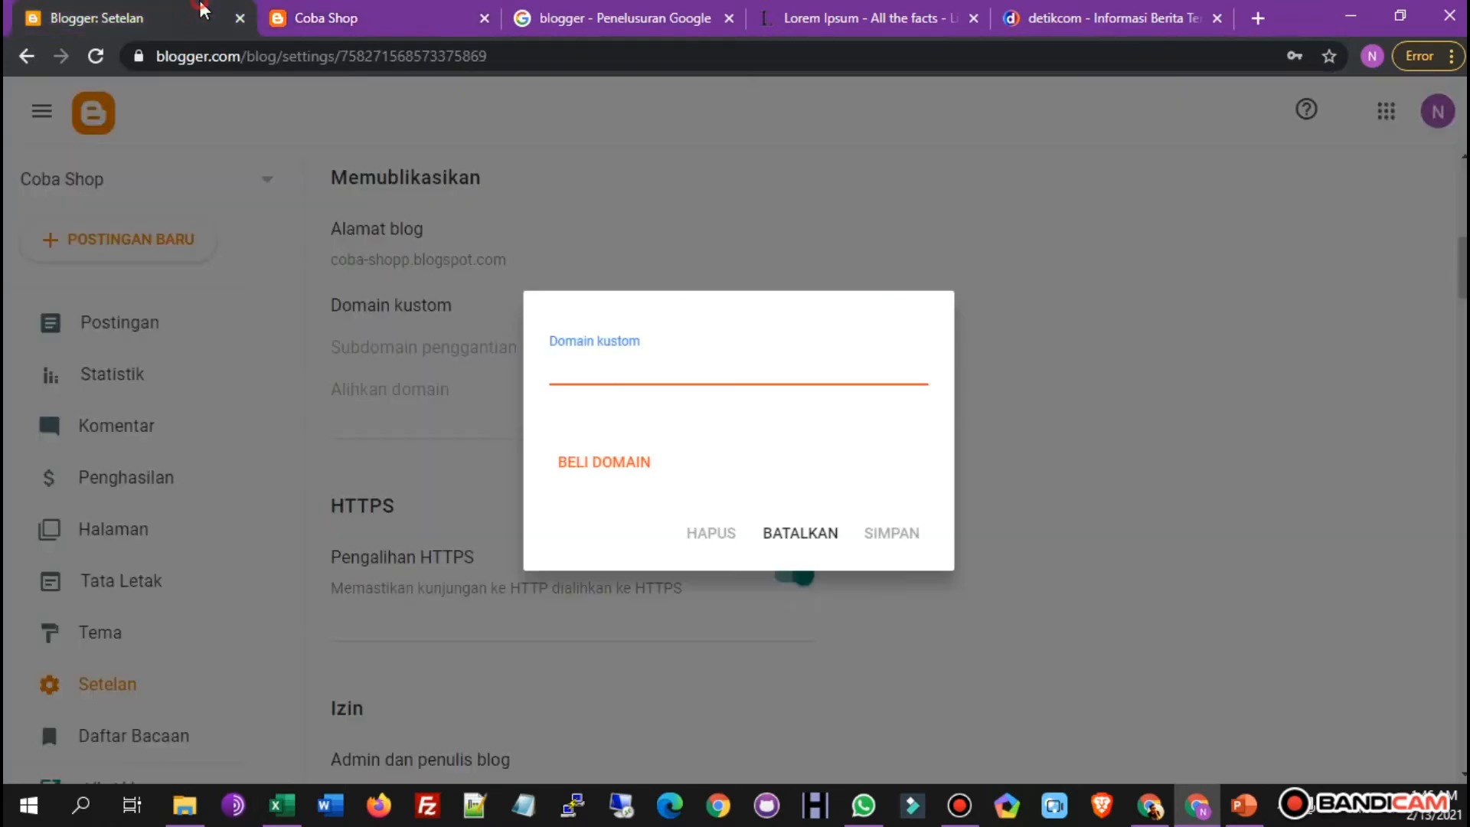
pyautogui.click(802, 535)
# Set Moderasi komentar to Selalu in the Komentar settings and save it.
pyautogui.scroll(-3, 626, 450)
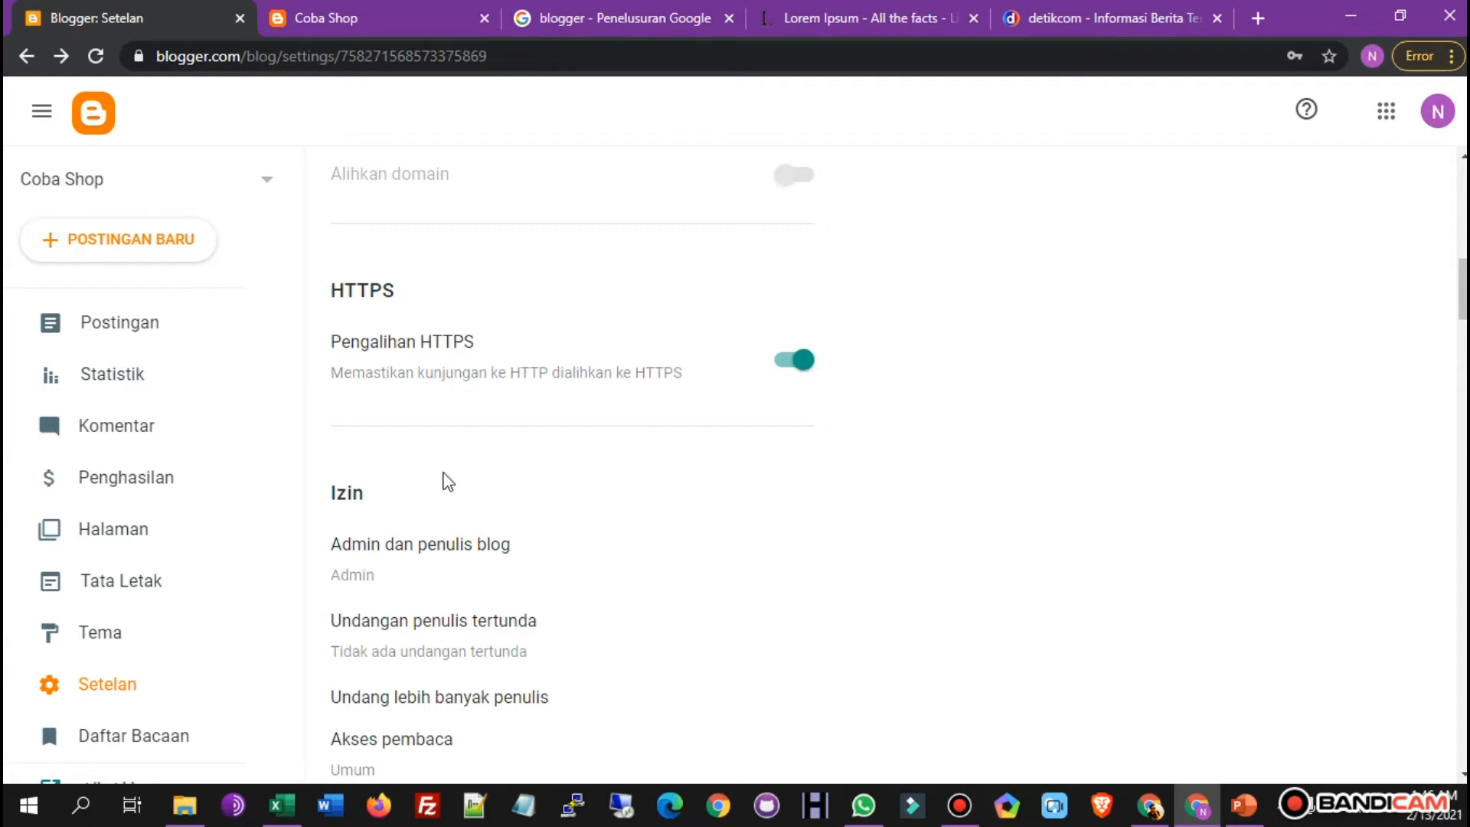
pyautogui.scroll(-3, 804, 351)
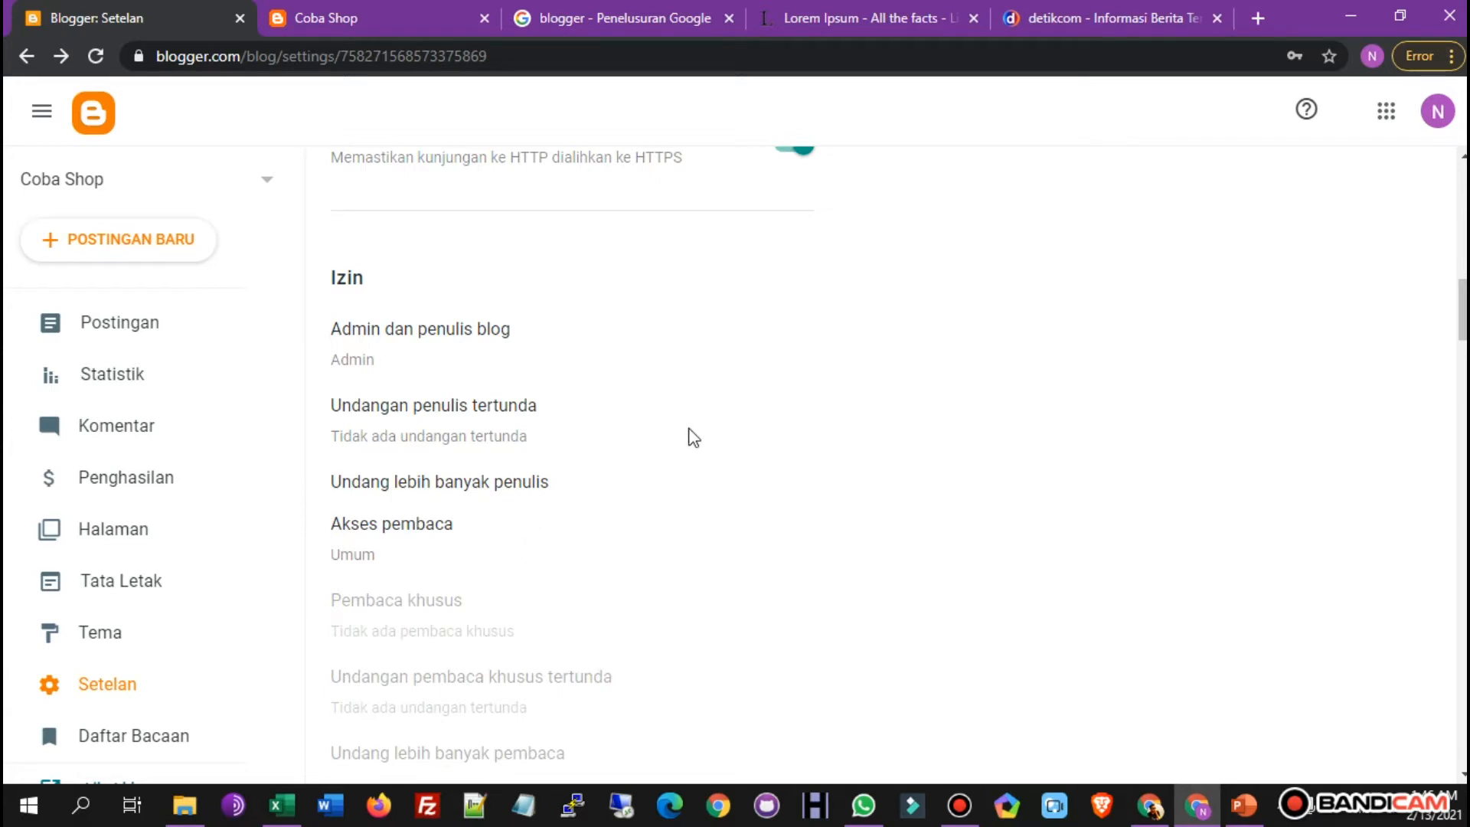
pyautogui.scroll(-8, 479, 383)
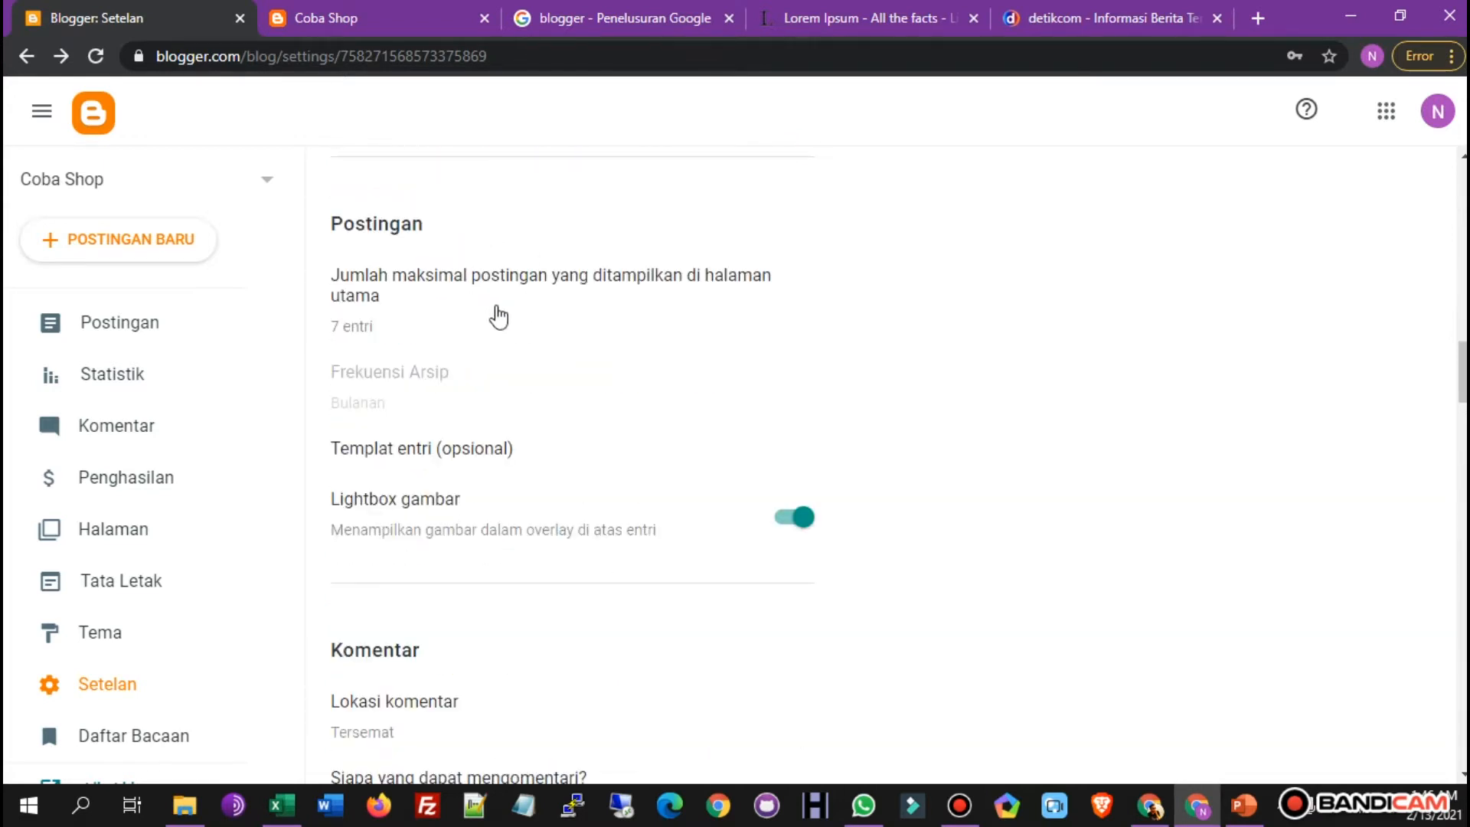
pyautogui.scroll(-4, 512, 310)
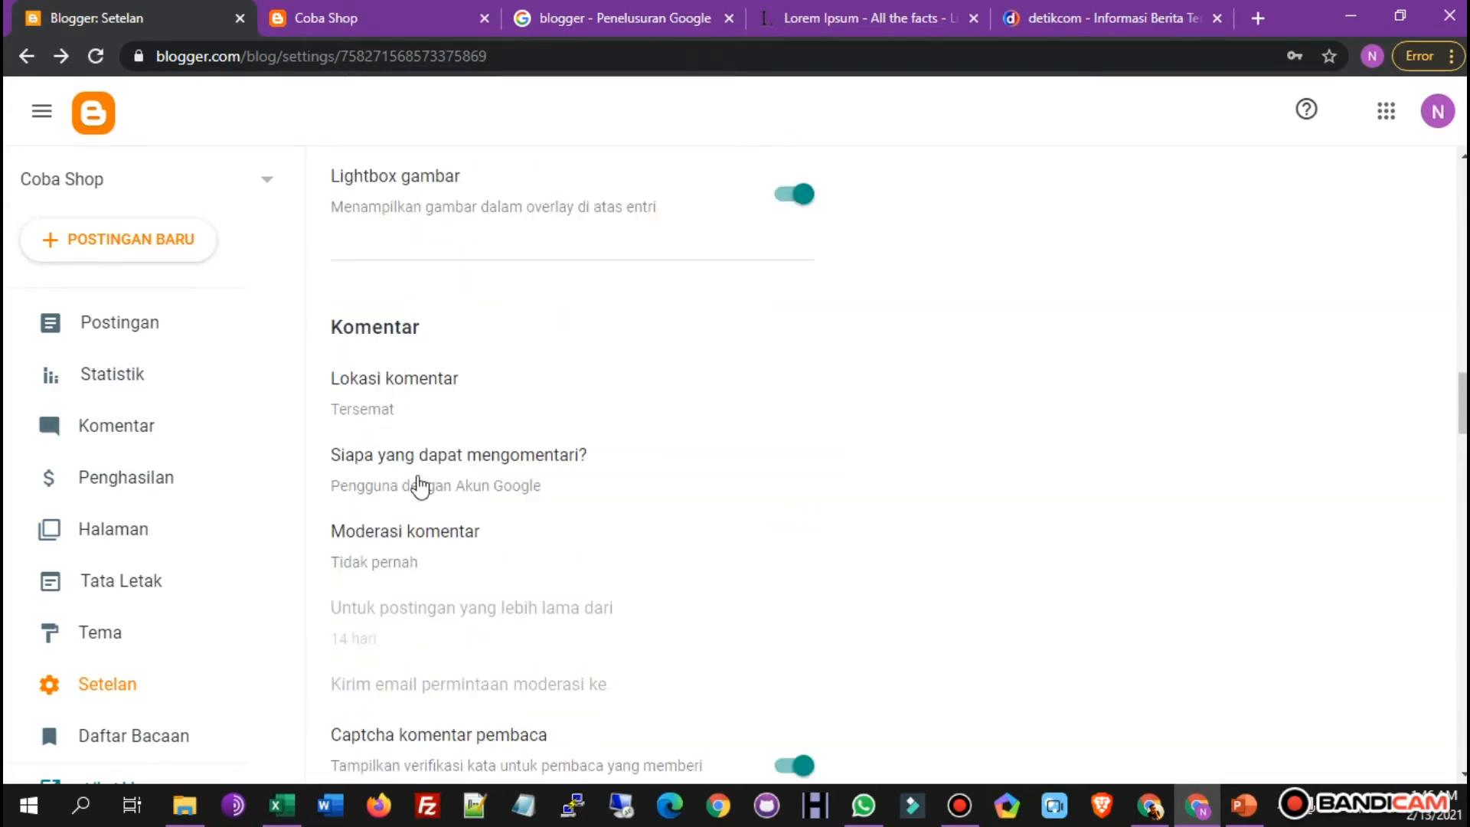
pyautogui.scroll(-4, 613, 446)
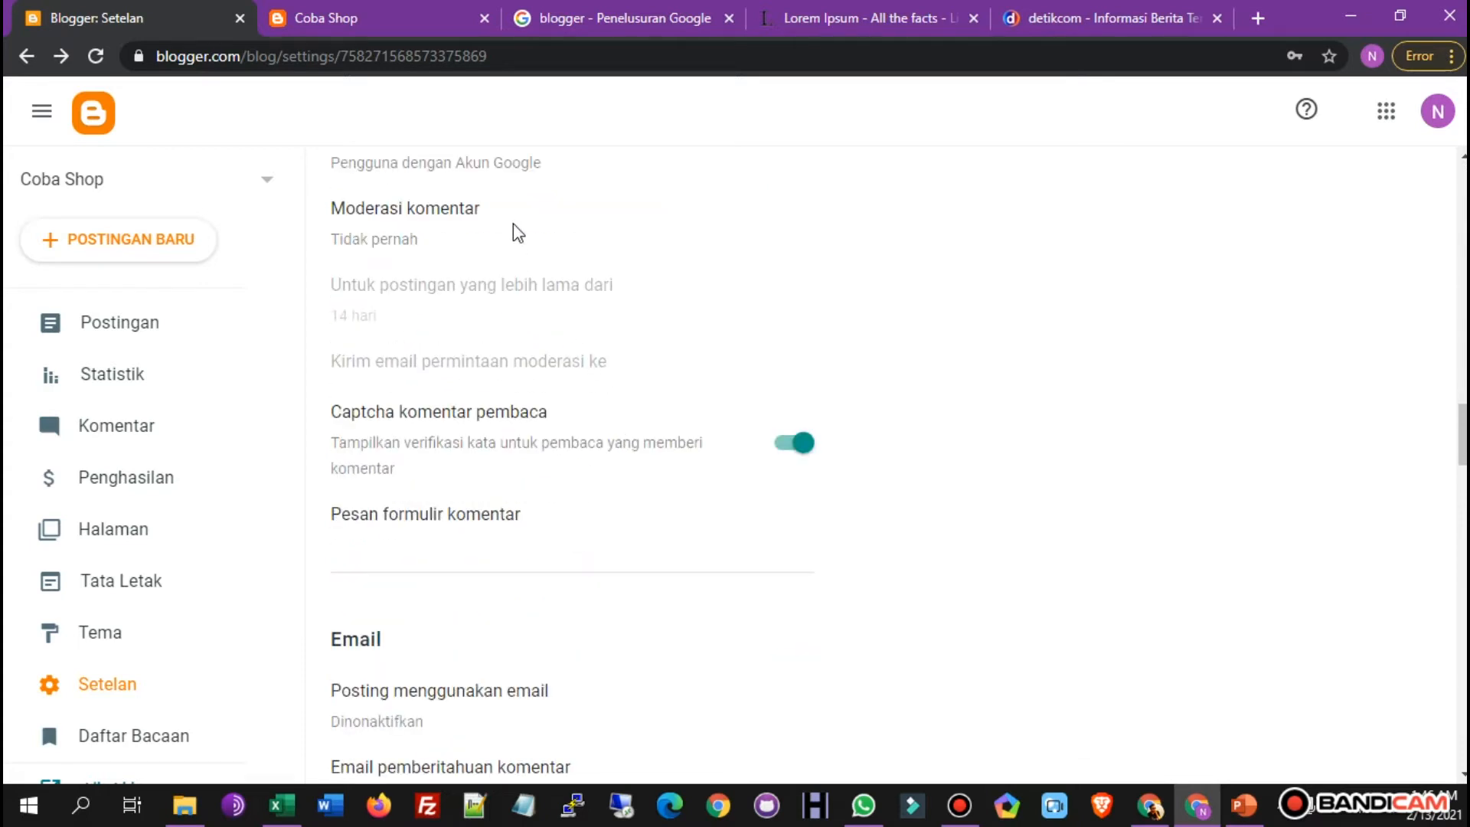
pyautogui.scroll(3, 527, 351)
pyautogui.click(437, 430)
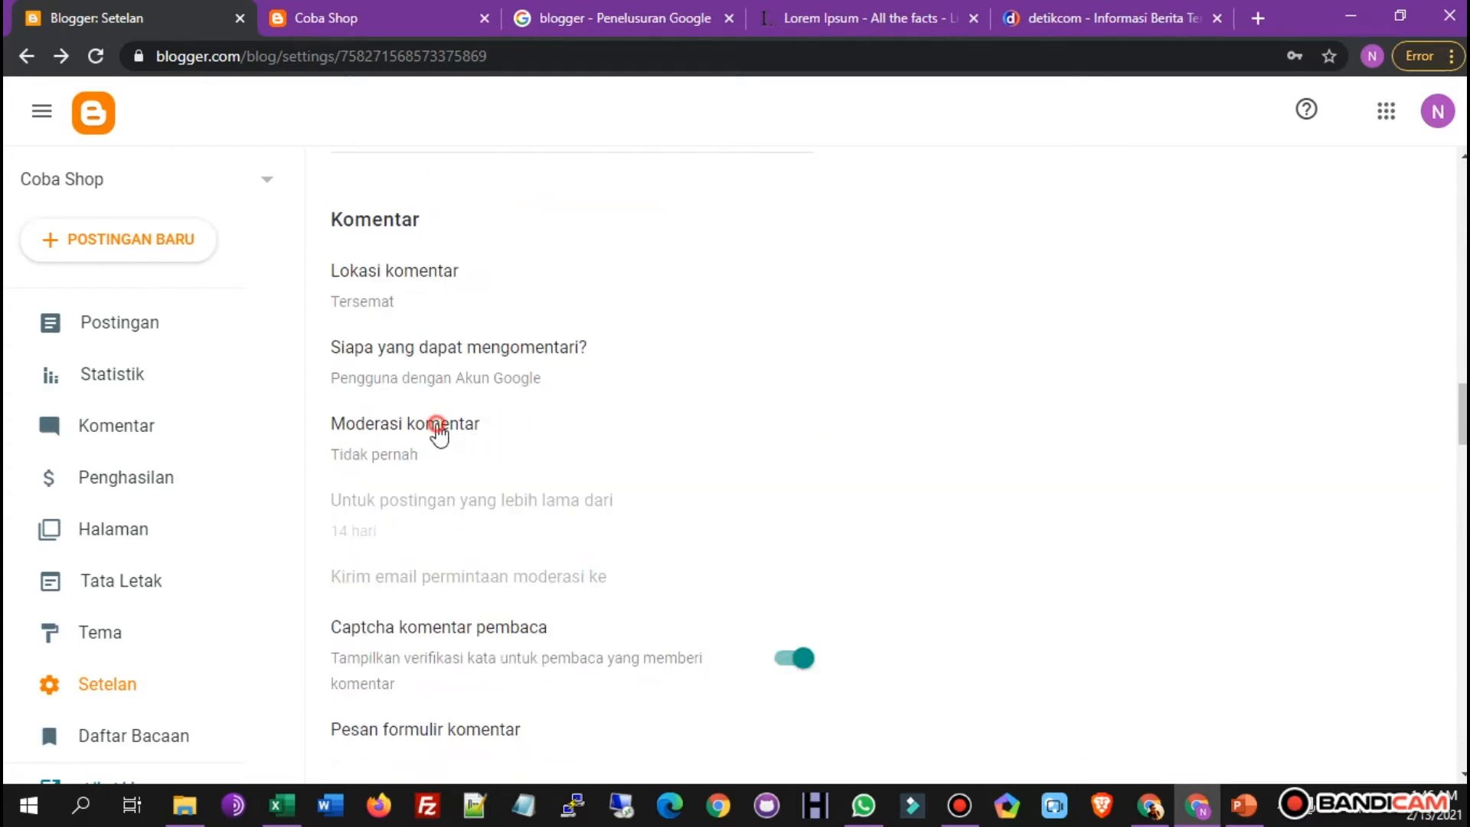
pyautogui.click(603, 386)
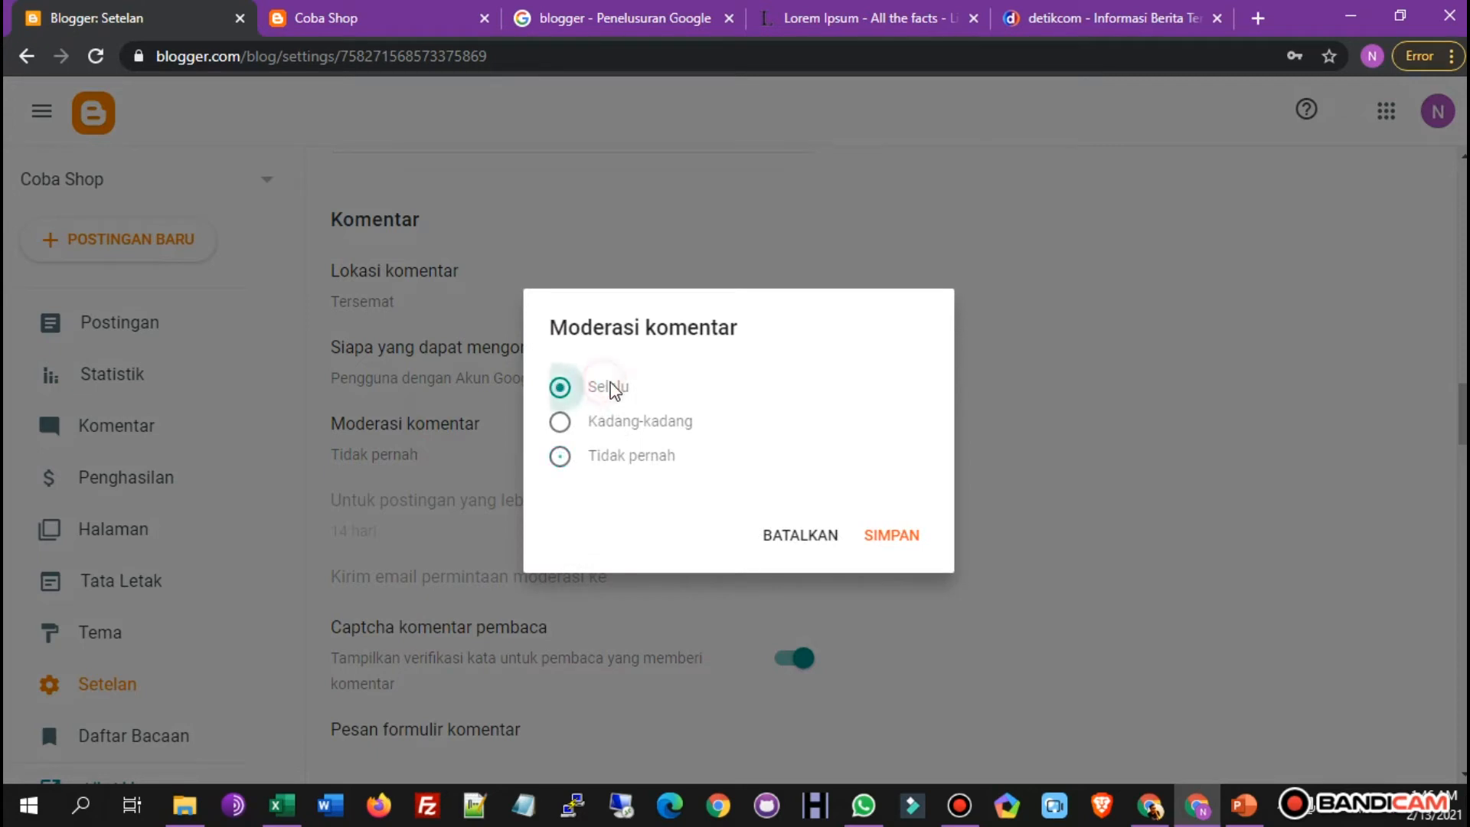
pyautogui.click(899, 534)
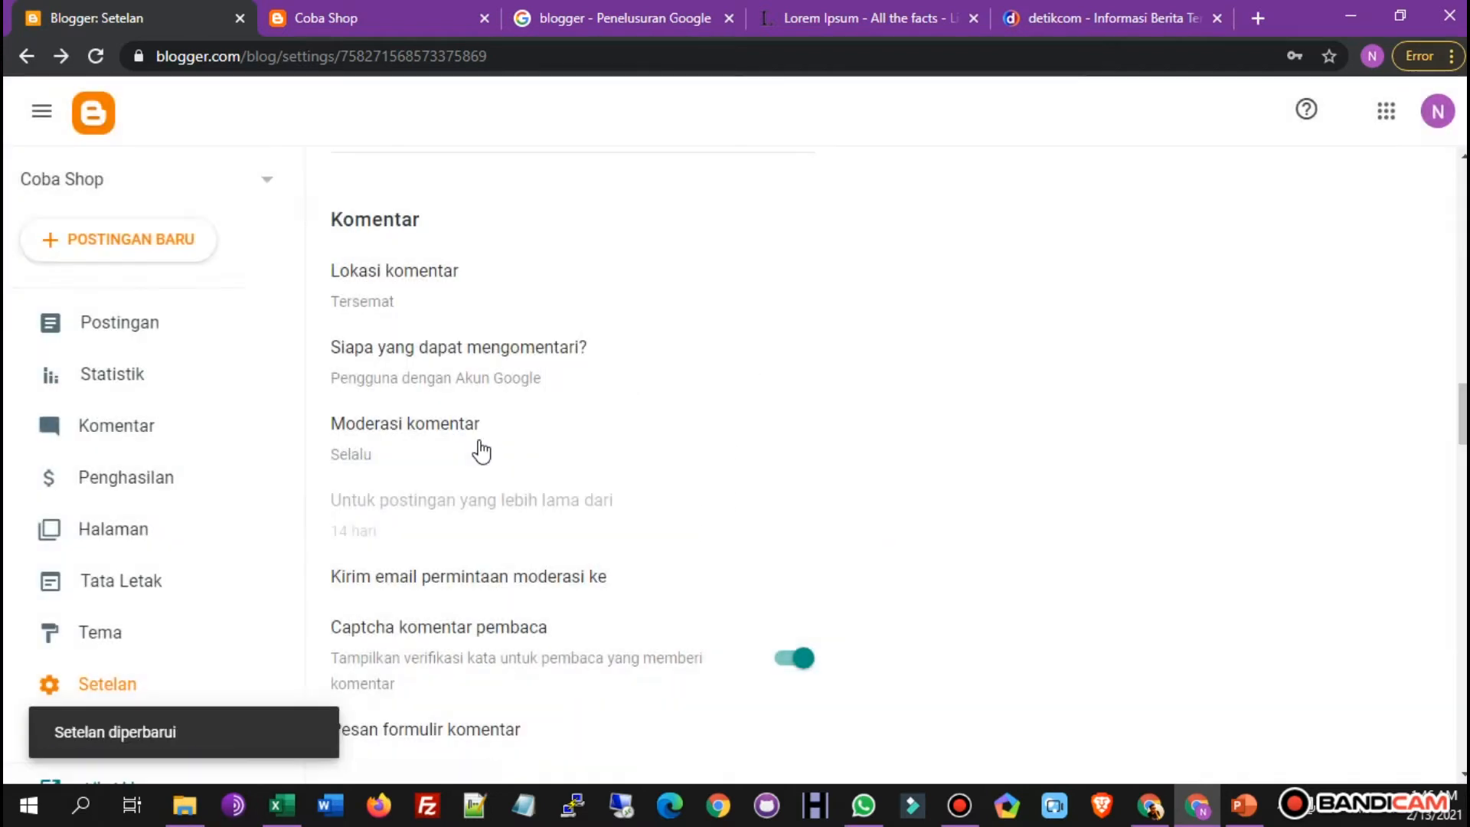
# Set the blog's Zona waktu to (GMT+07:00) Waktu Indonesia Barat – Jakarta in the Pemformatan settings and save it.
pyautogui.scroll(-1, 508, 450)
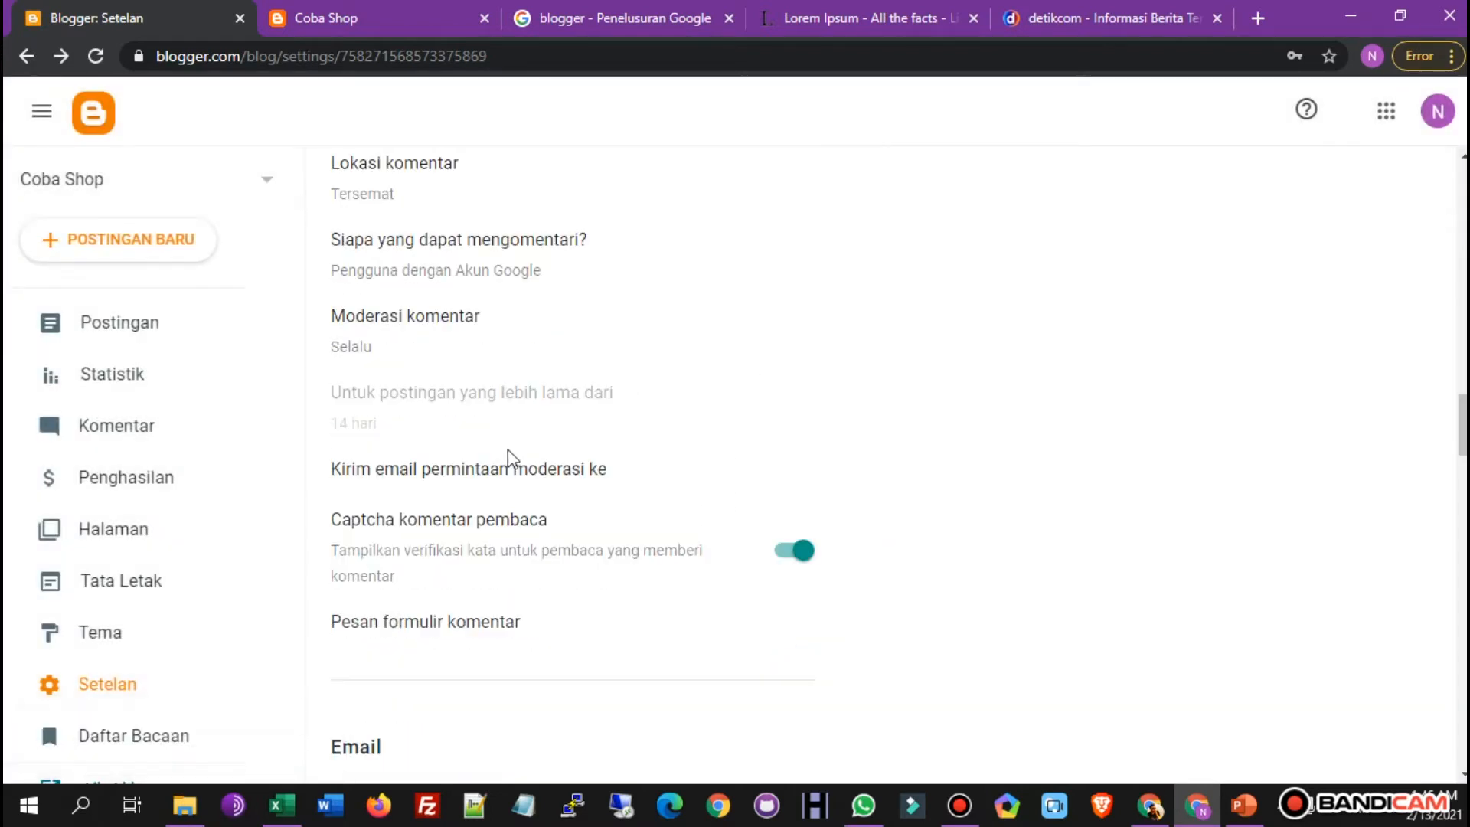
pyautogui.scroll(-2, 508, 456)
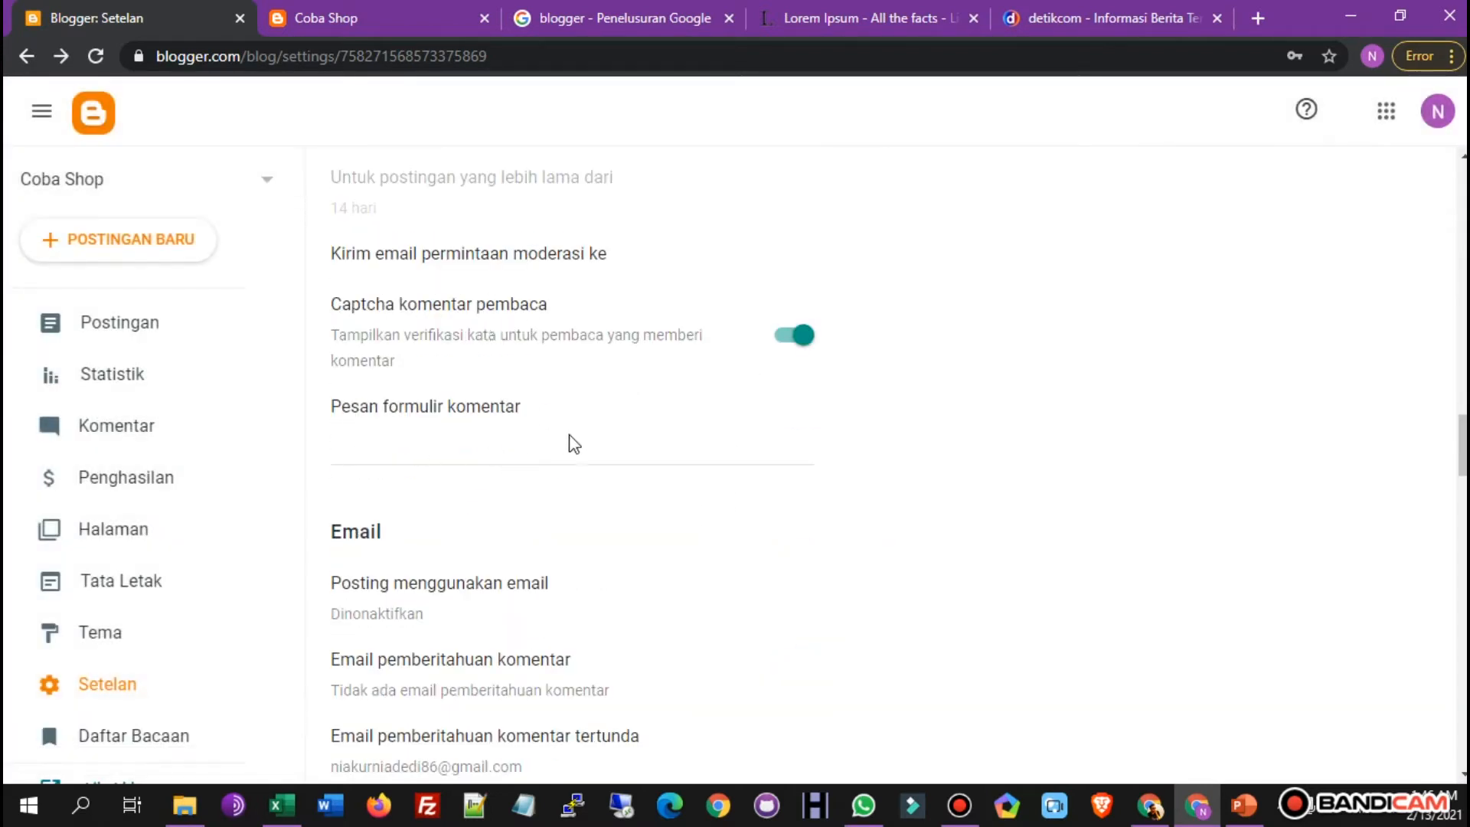
pyautogui.scroll(-2, 597, 441)
pyautogui.scroll(-2, 626, 427)
pyautogui.scroll(-3, 630, 426)
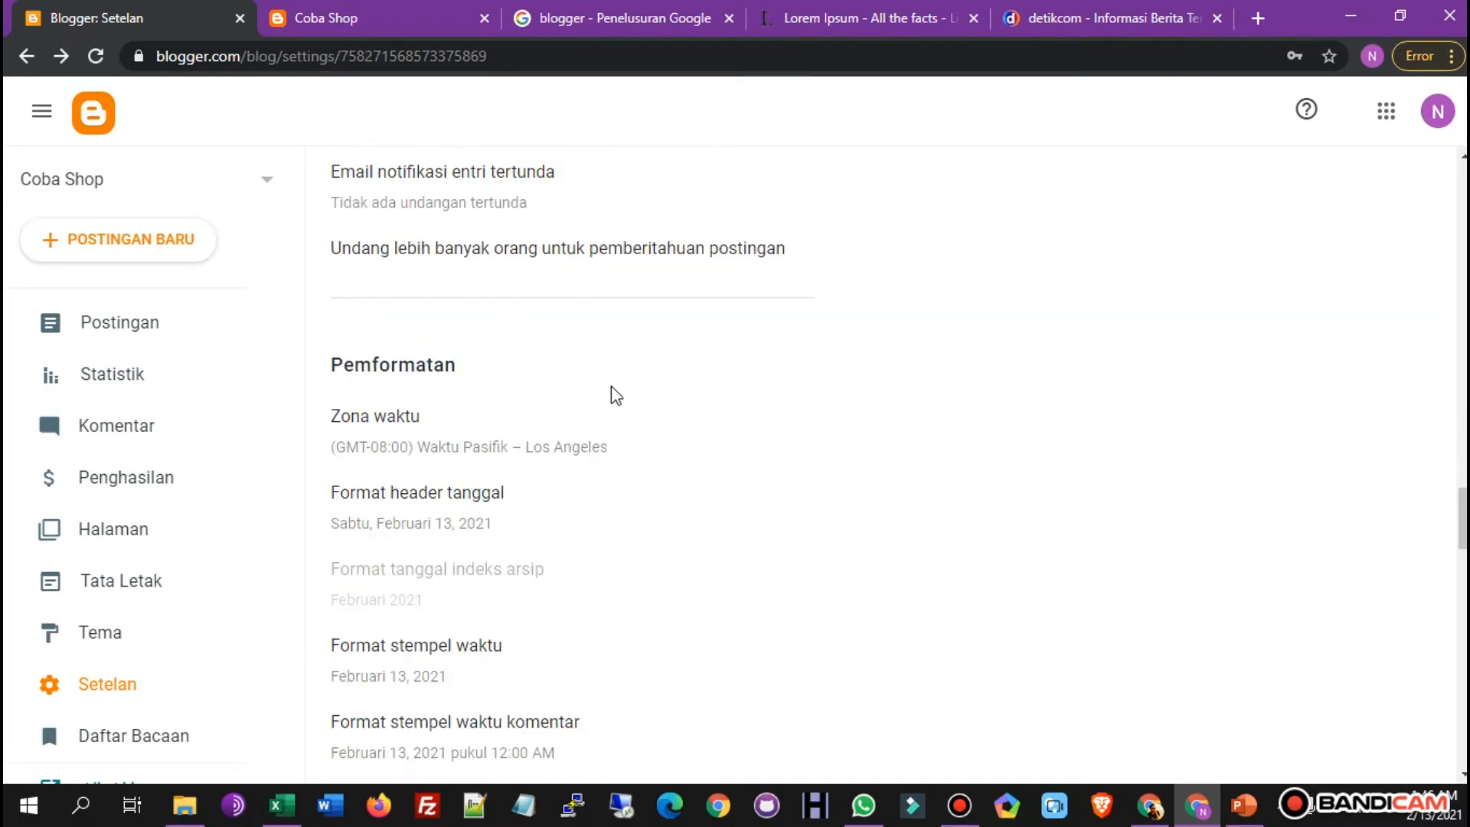
pyautogui.click(496, 437)
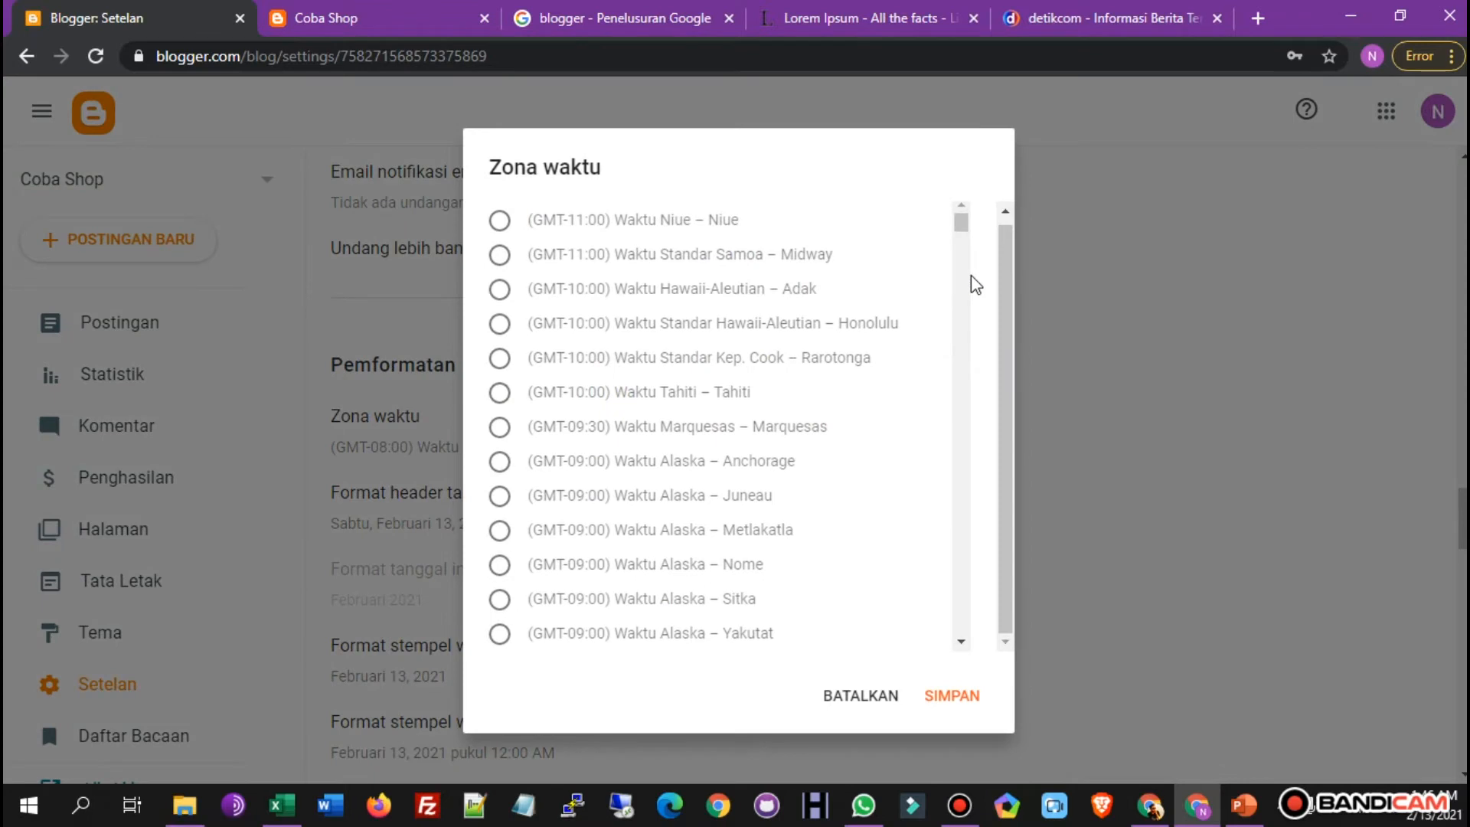
pyautogui.moveTo(961, 222); pyautogui.dragTo(979, 494)
pyautogui.scroll(-8, 896, 538)
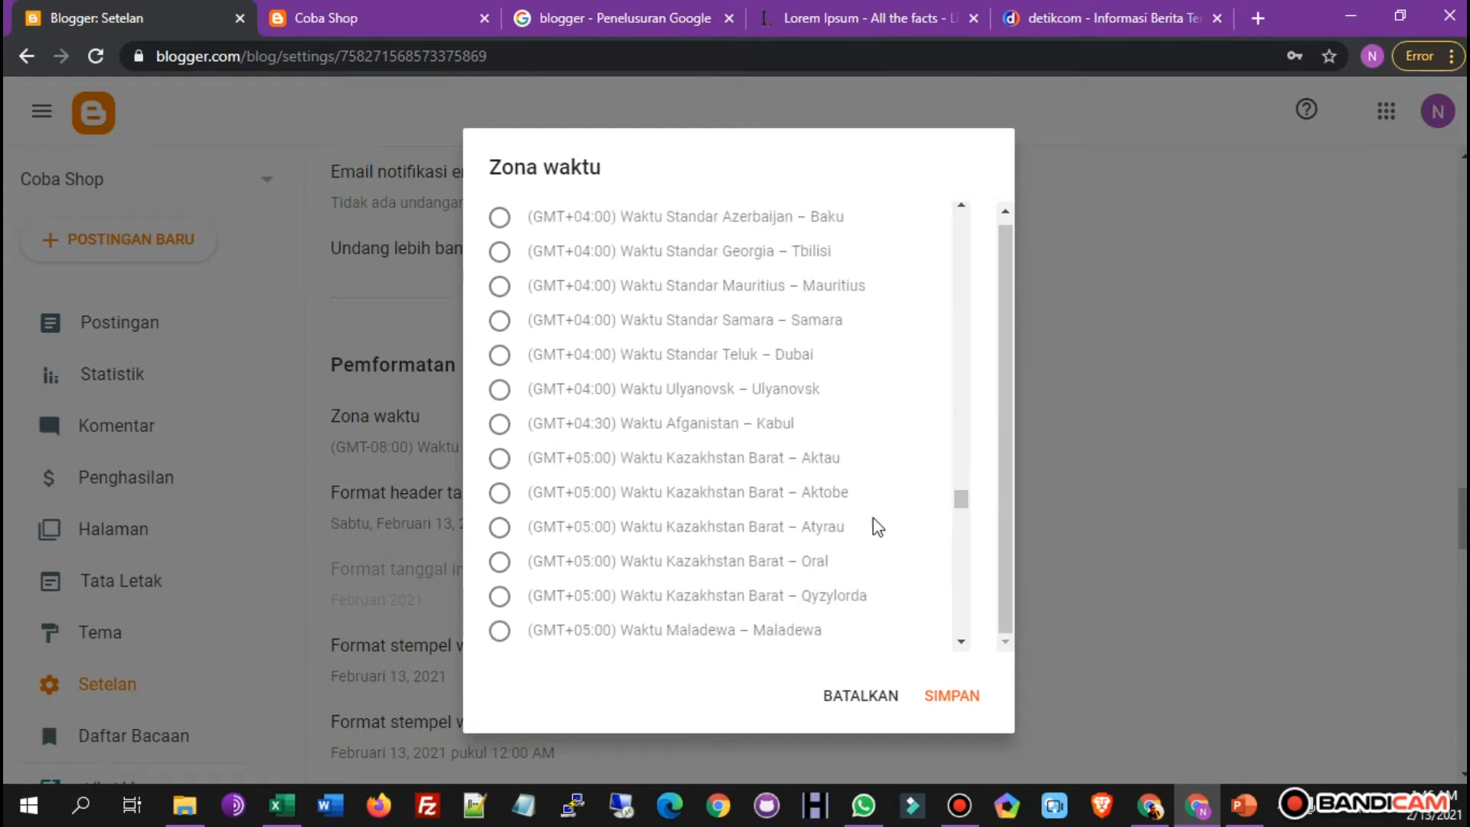
pyautogui.scroll(-6, 835, 594)
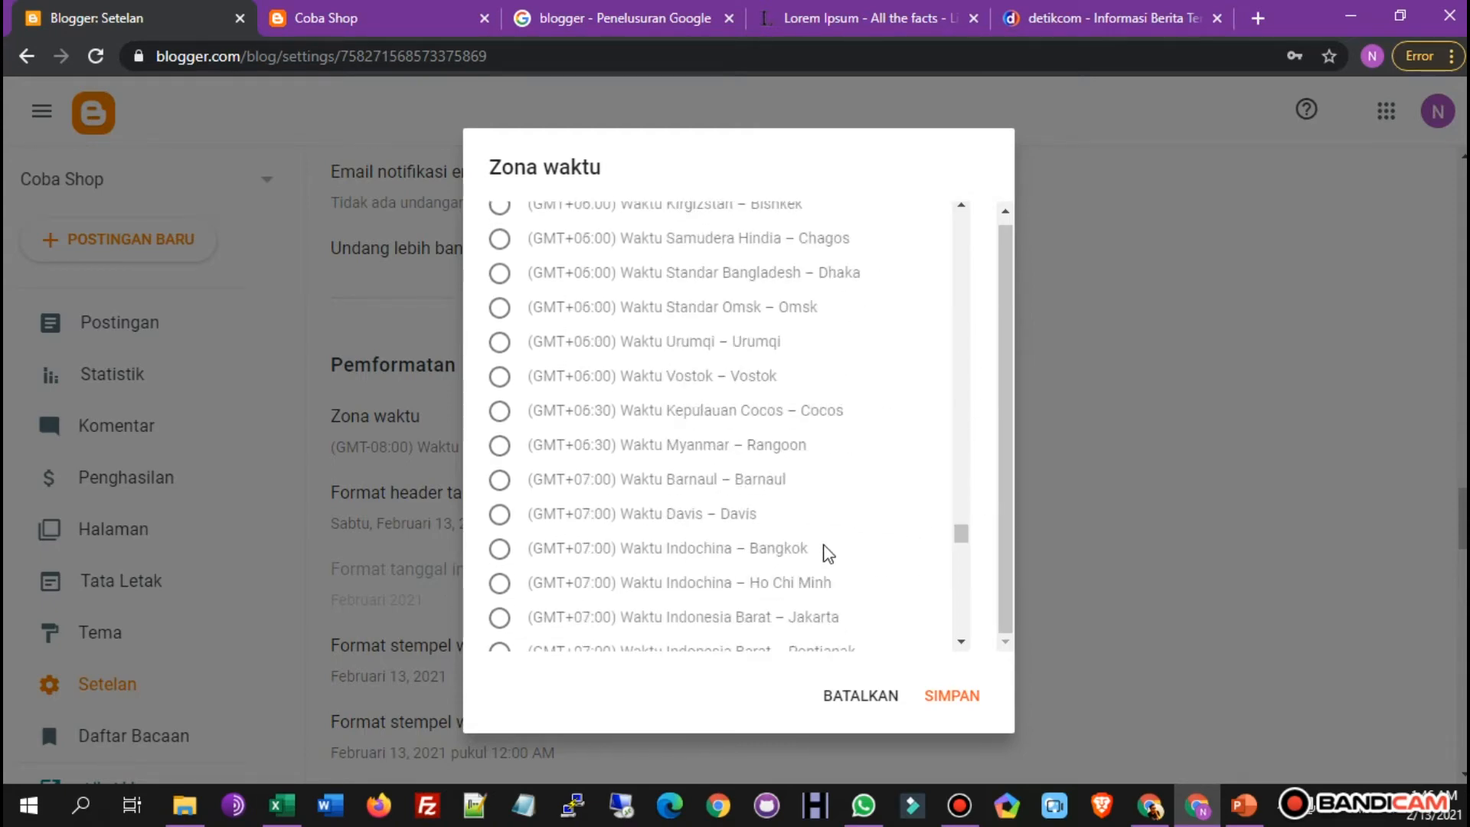
pyautogui.scroll(-1, 711, 550)
pyautogui.click(719, 513)
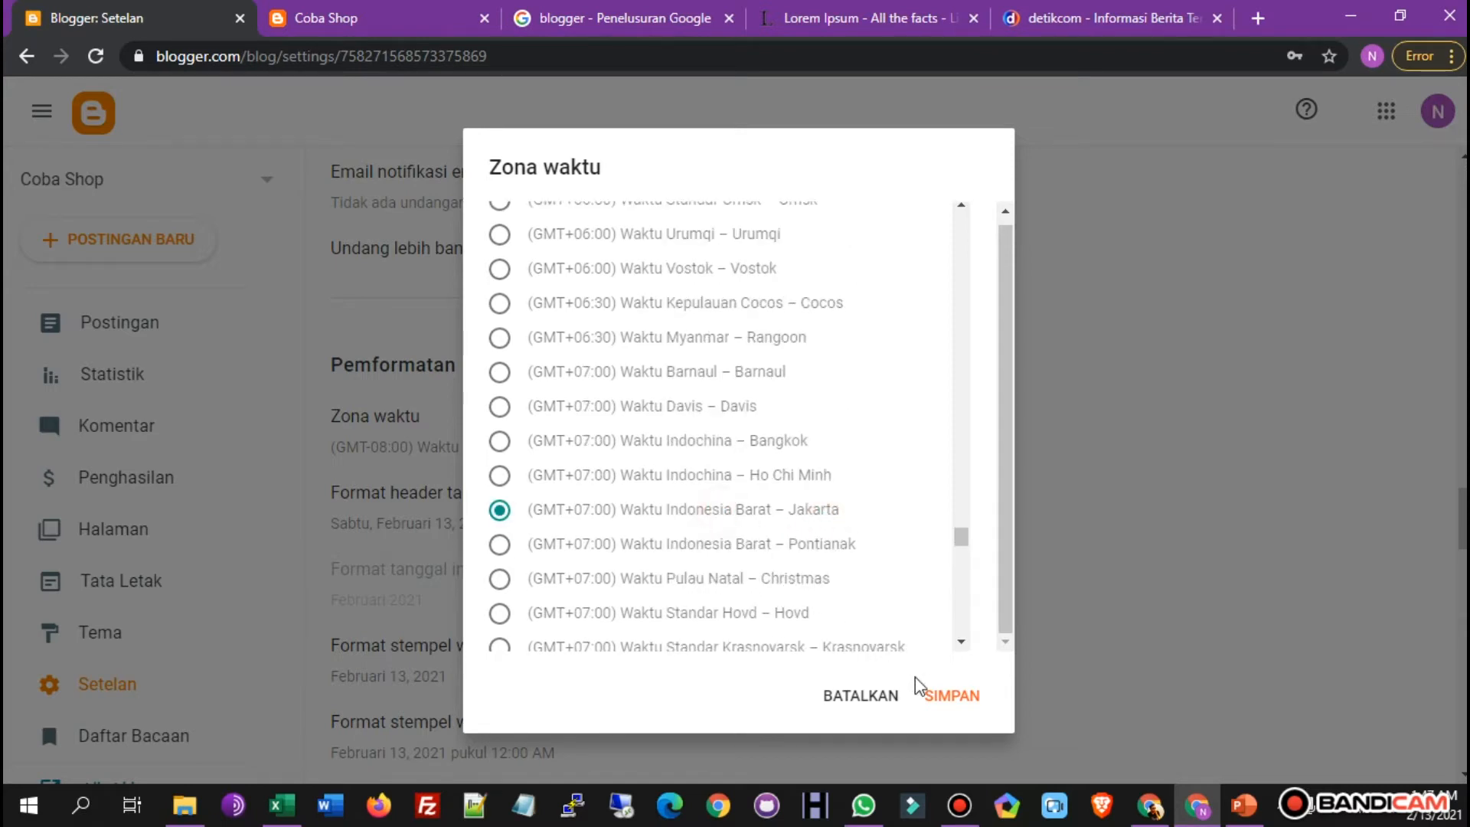
pyautogui.click(963, 703)
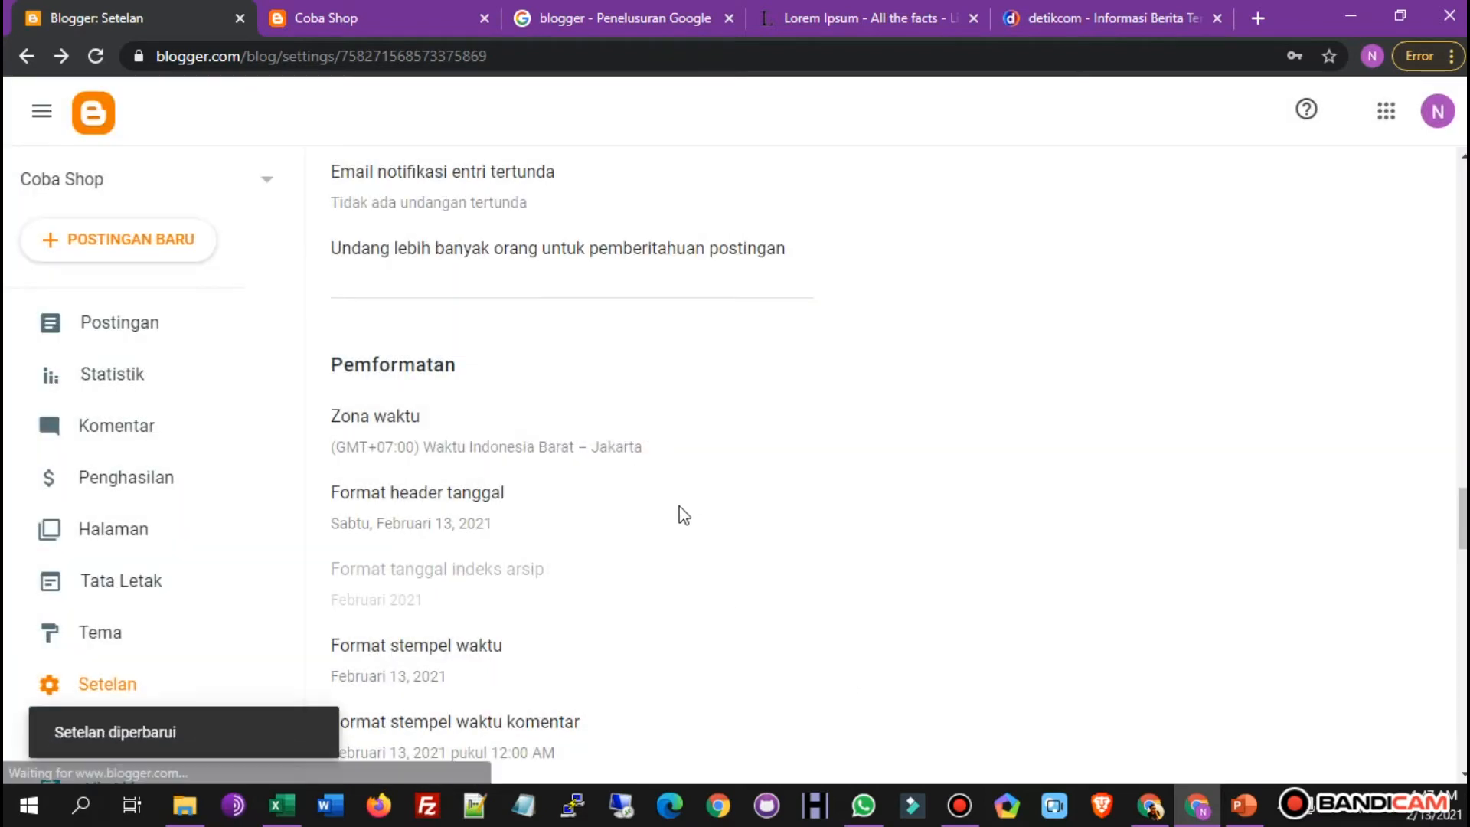
# Look through the Format header tanggal options, choose the 13 Februari 2021 format and save it.
pyautogui.scroll(-3, 582, 490)
pyautogui.click(479, 279)
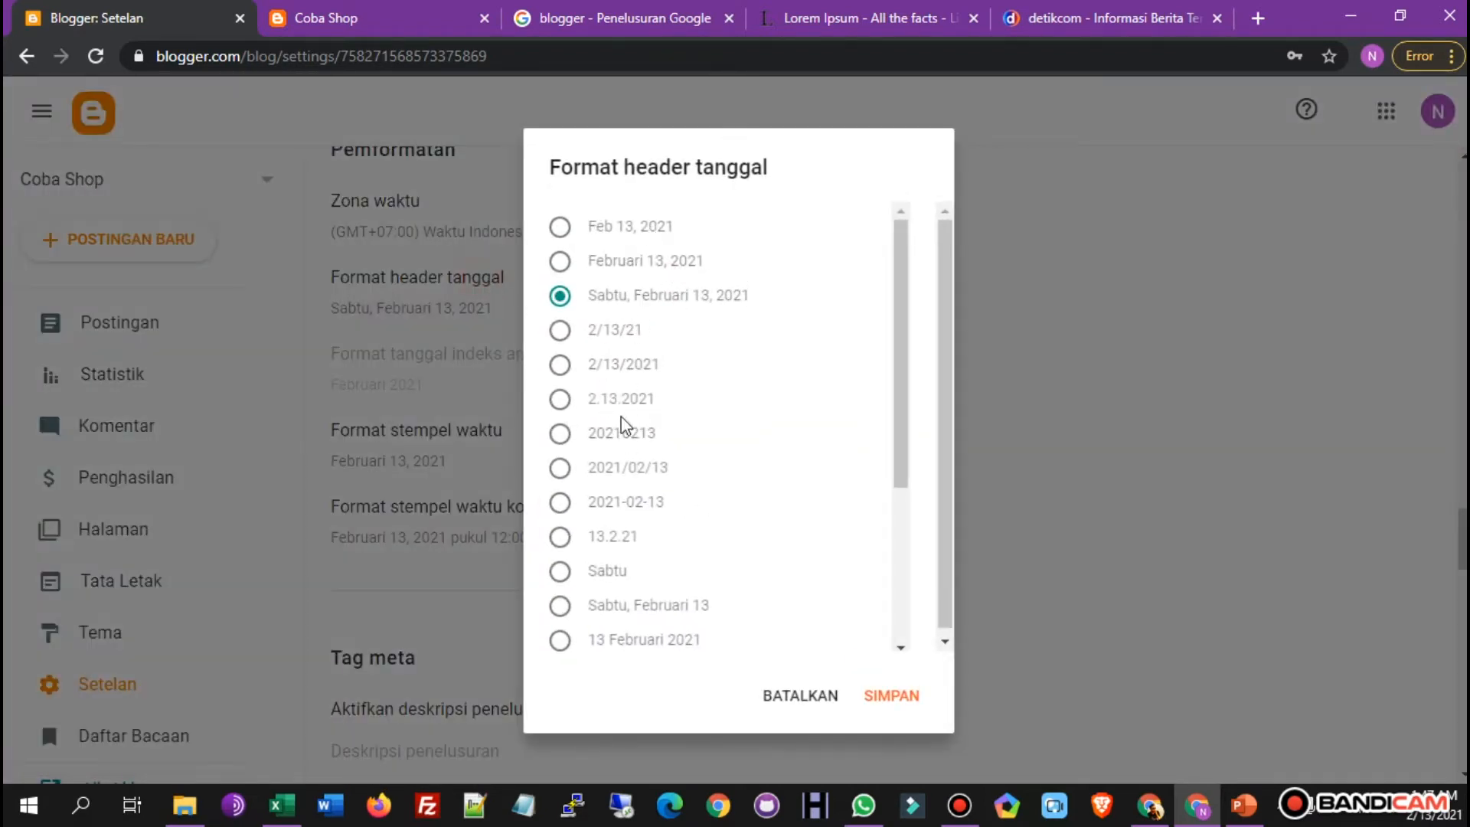
pyautogui.scroll(-3, 705, 527)
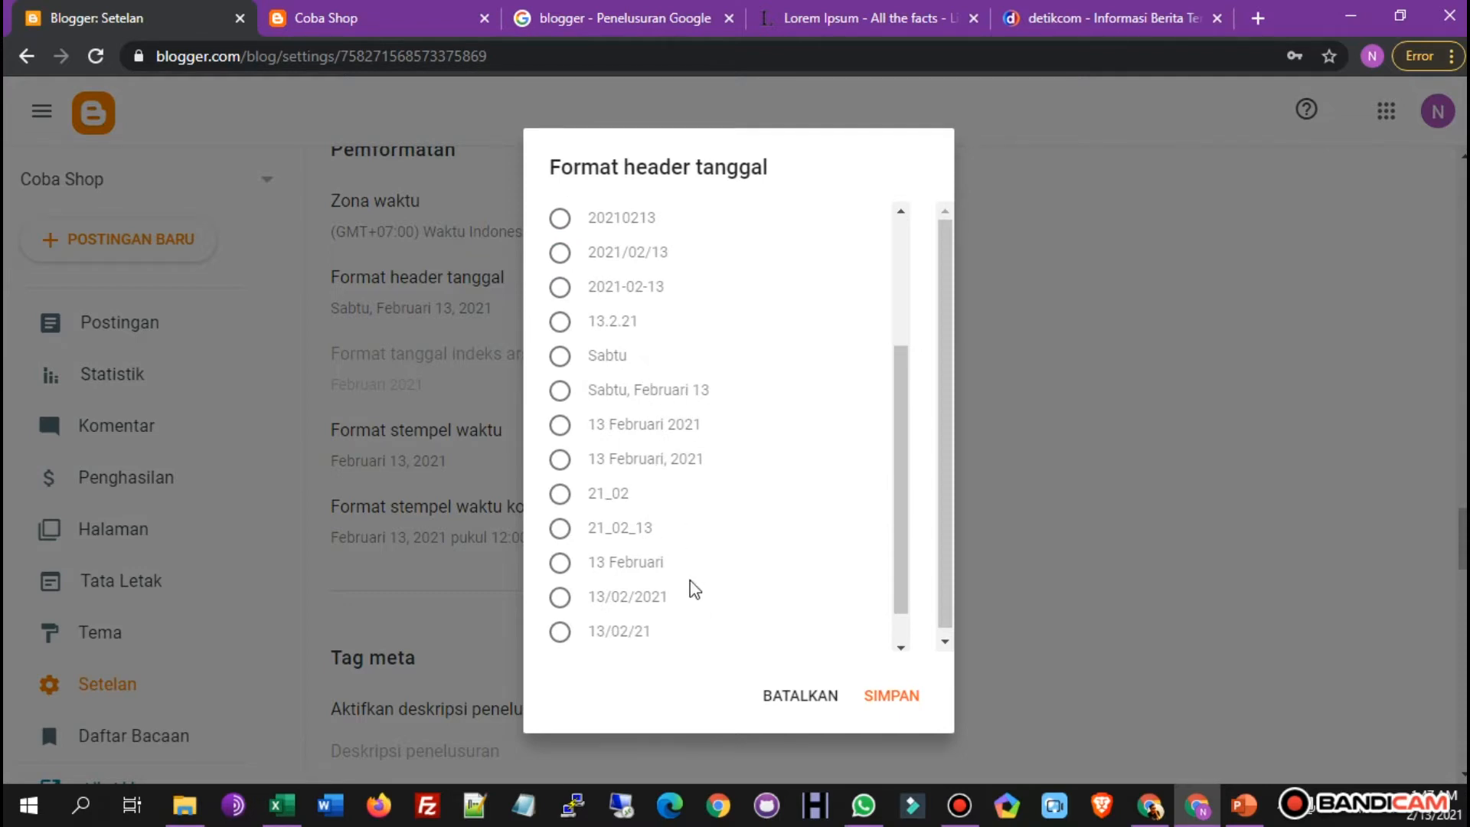
pyautogui.scroll(3, 723, 575)
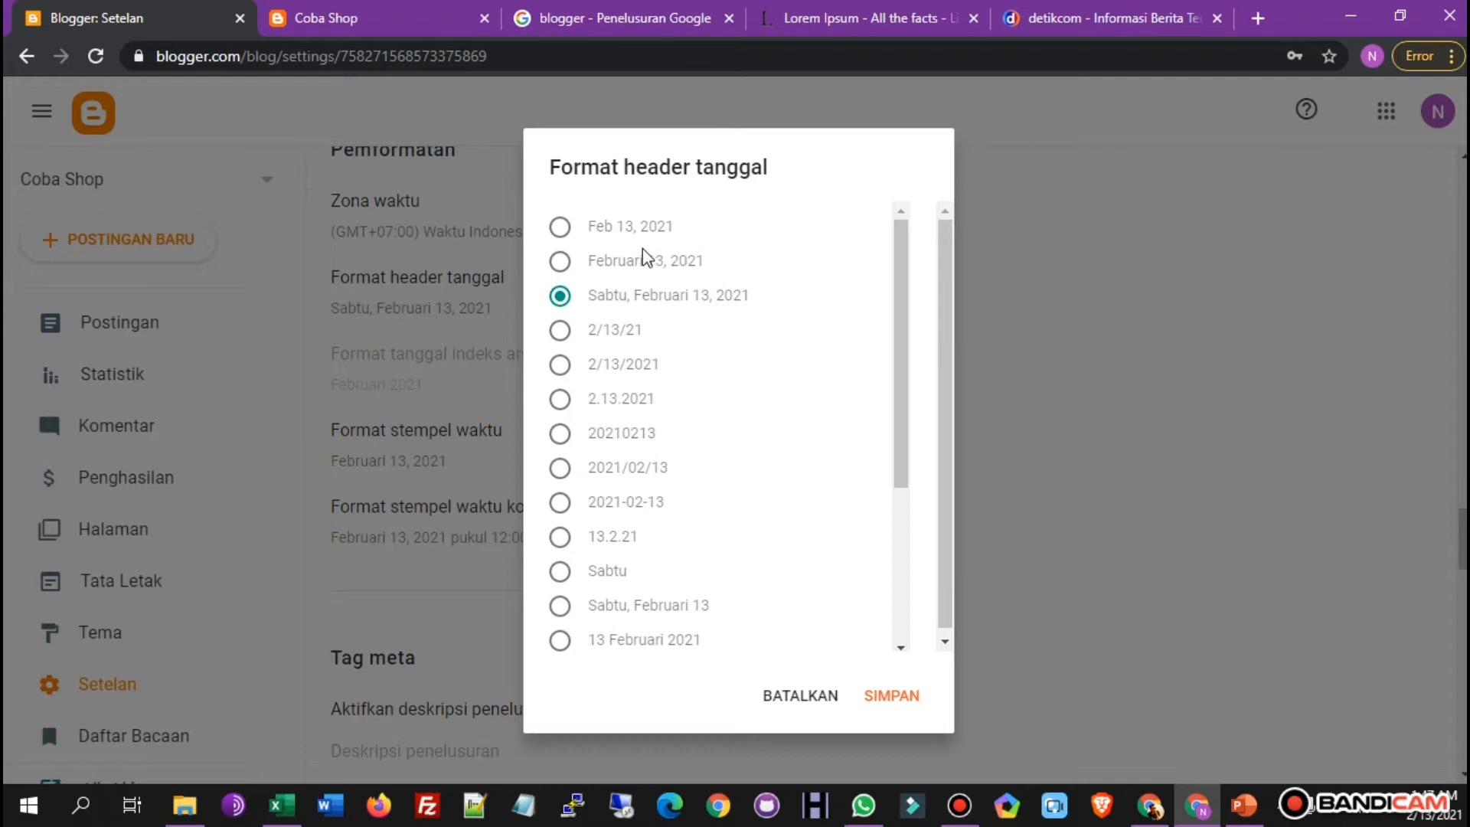
pyautogui.scroll(-3, 681, 383)
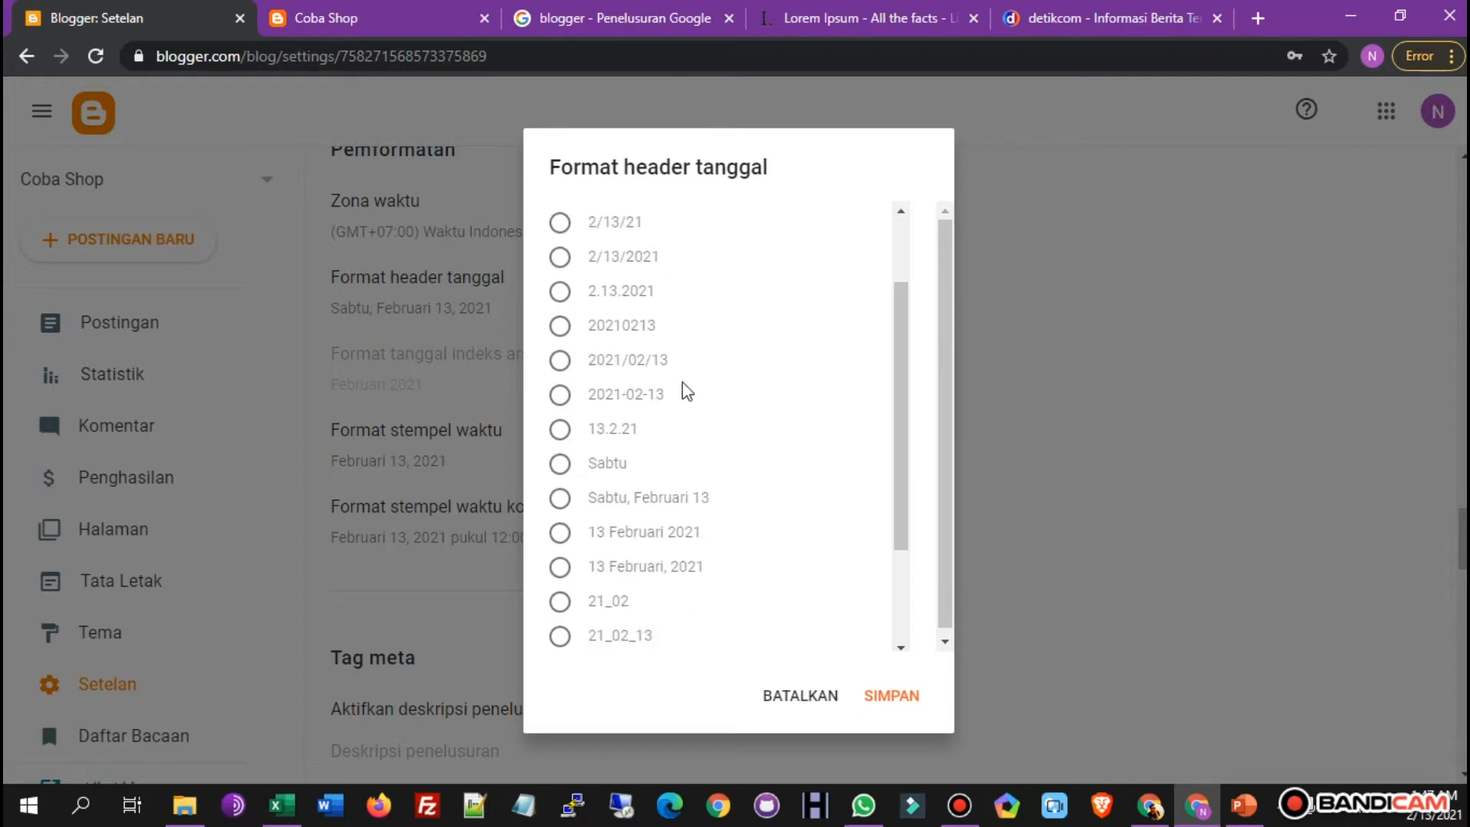
pyautogui.click(677, 381)
pyautogui.click(888, 696)
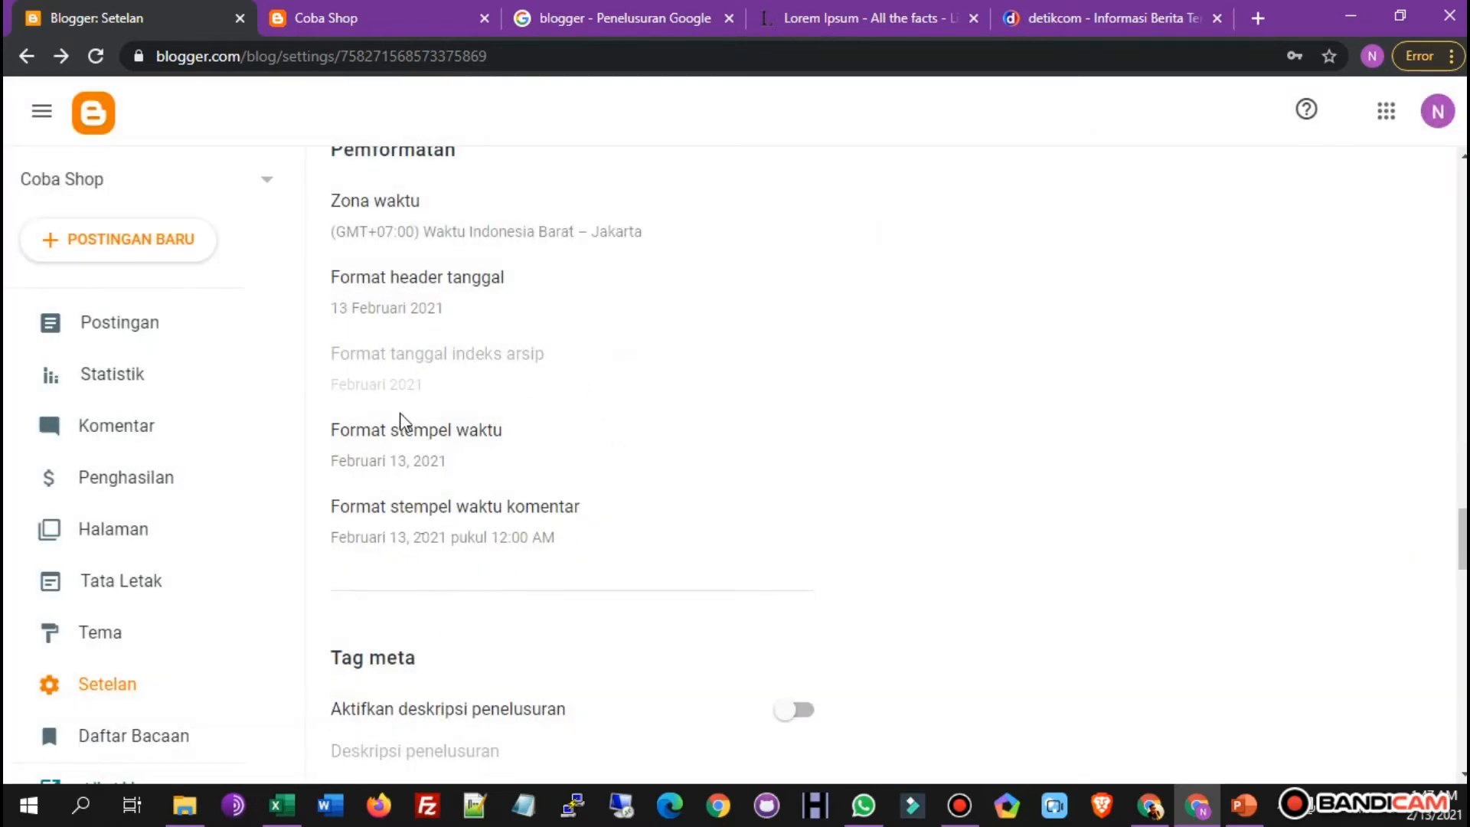
# Turn on Aktifkan deskripsi penelusuran under Tag meta and turn it back off.
pyautogui.scroll(-3, 651, 573)
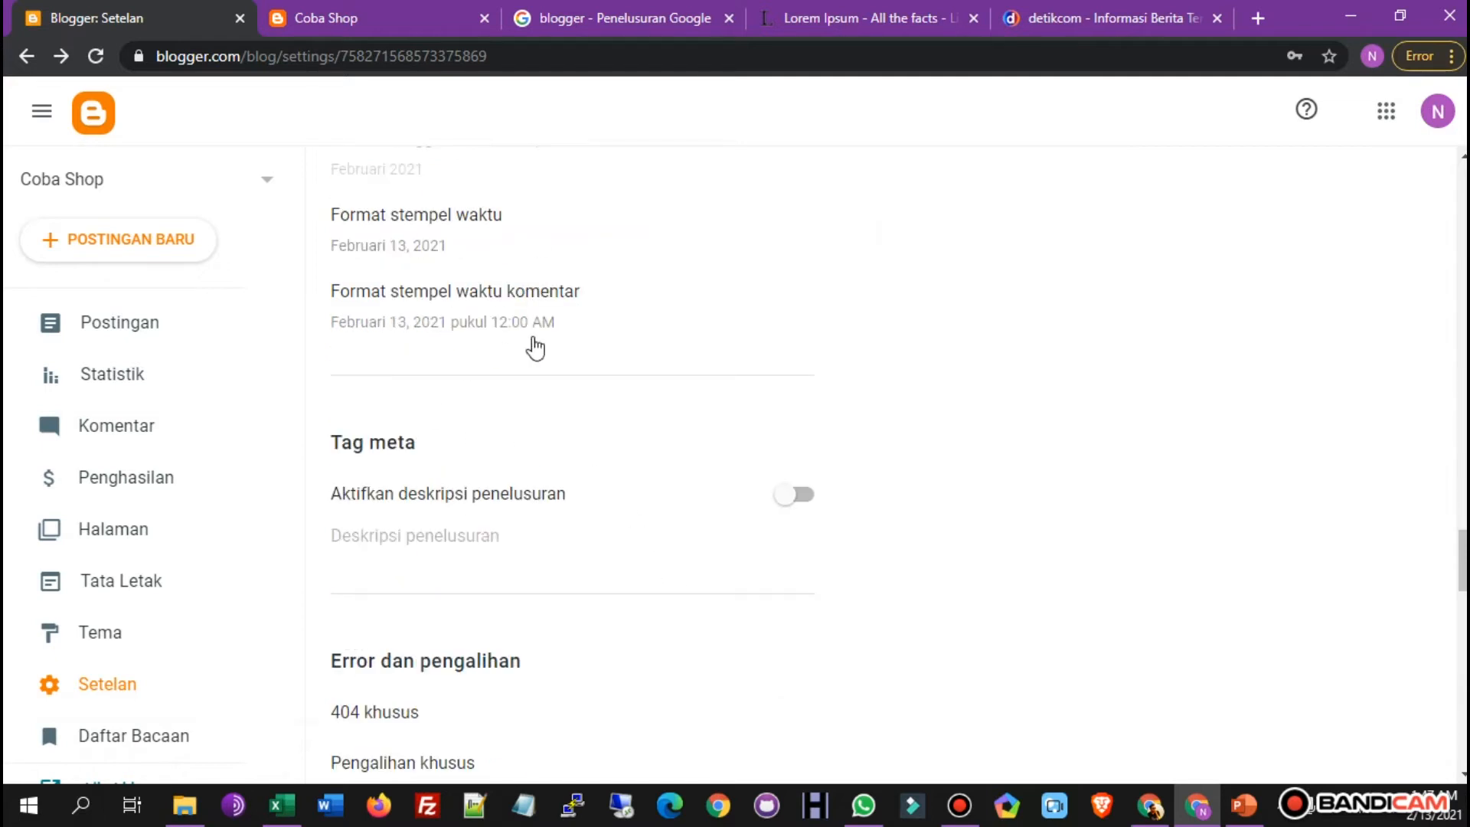
pyautogui.click(798, 500)
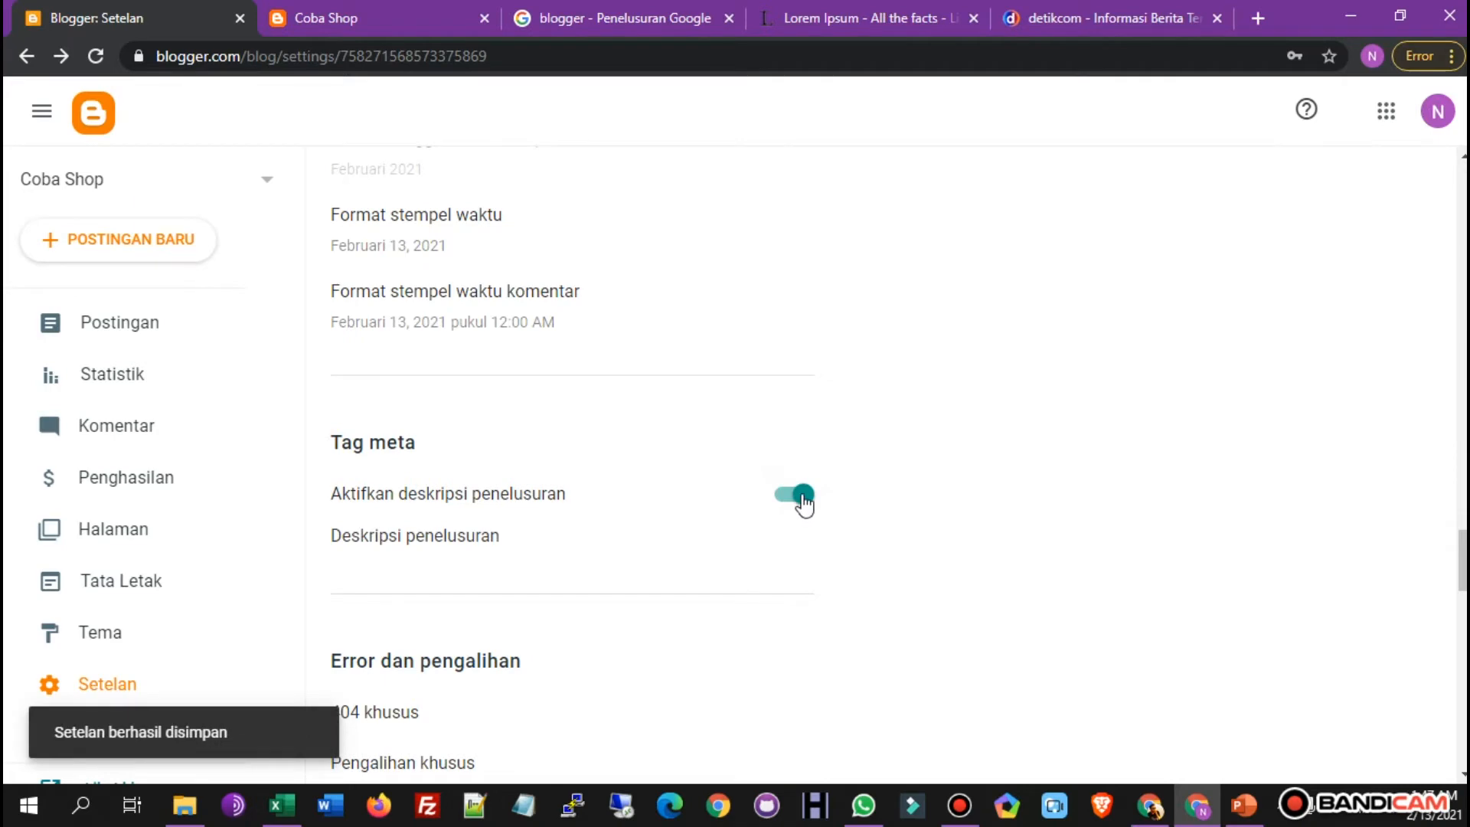
pyautogui.click(787, 505)
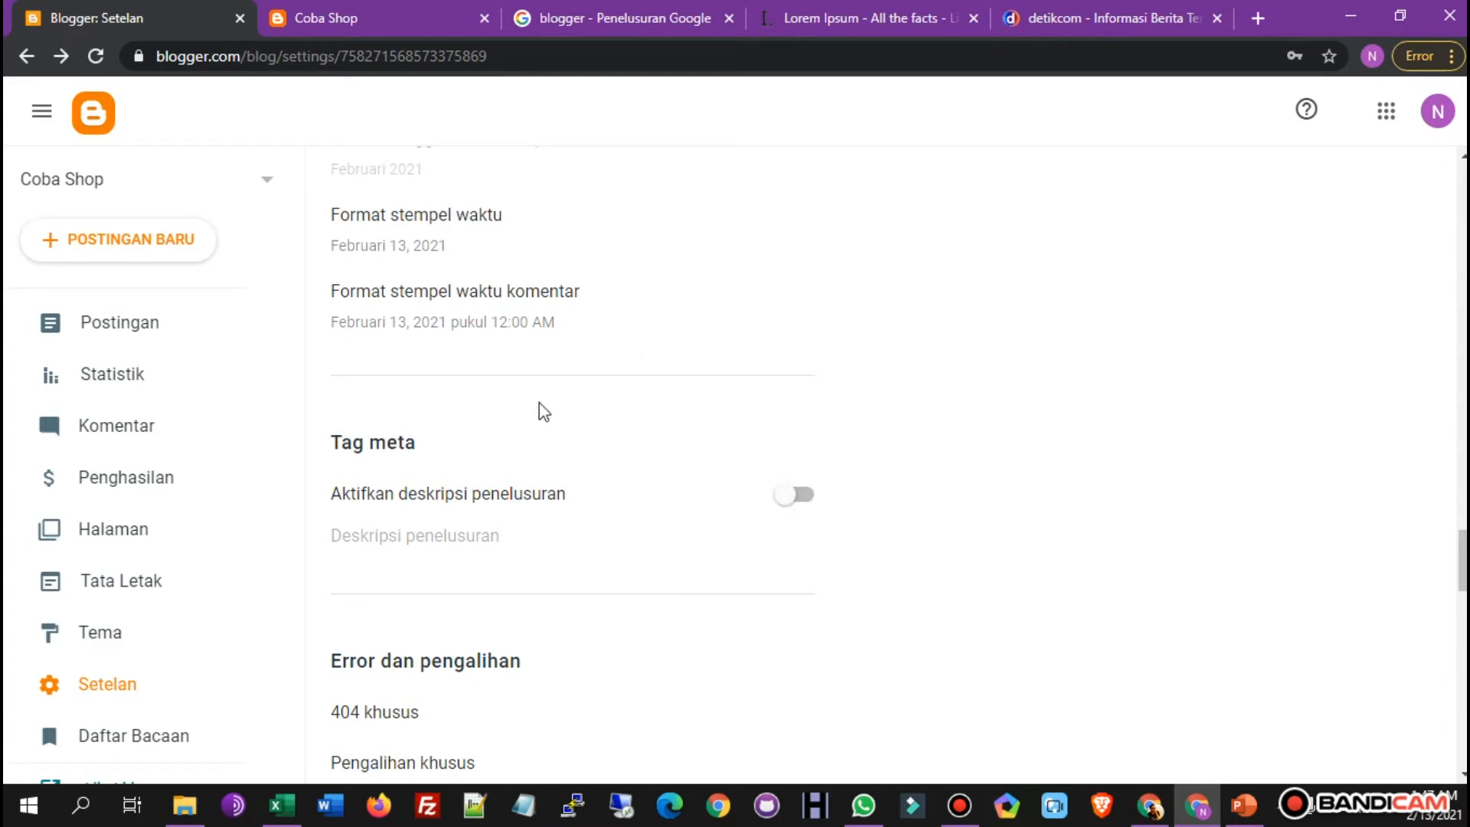
# View the live Coba Shop blog, return to its settings and look over Error dan pengalihan and Crawler dan pengindeksan.
pyautogui.click(412, 10)
pyautogui.click(84, 9)
pyautogui.scroll(-4, 807, 460)
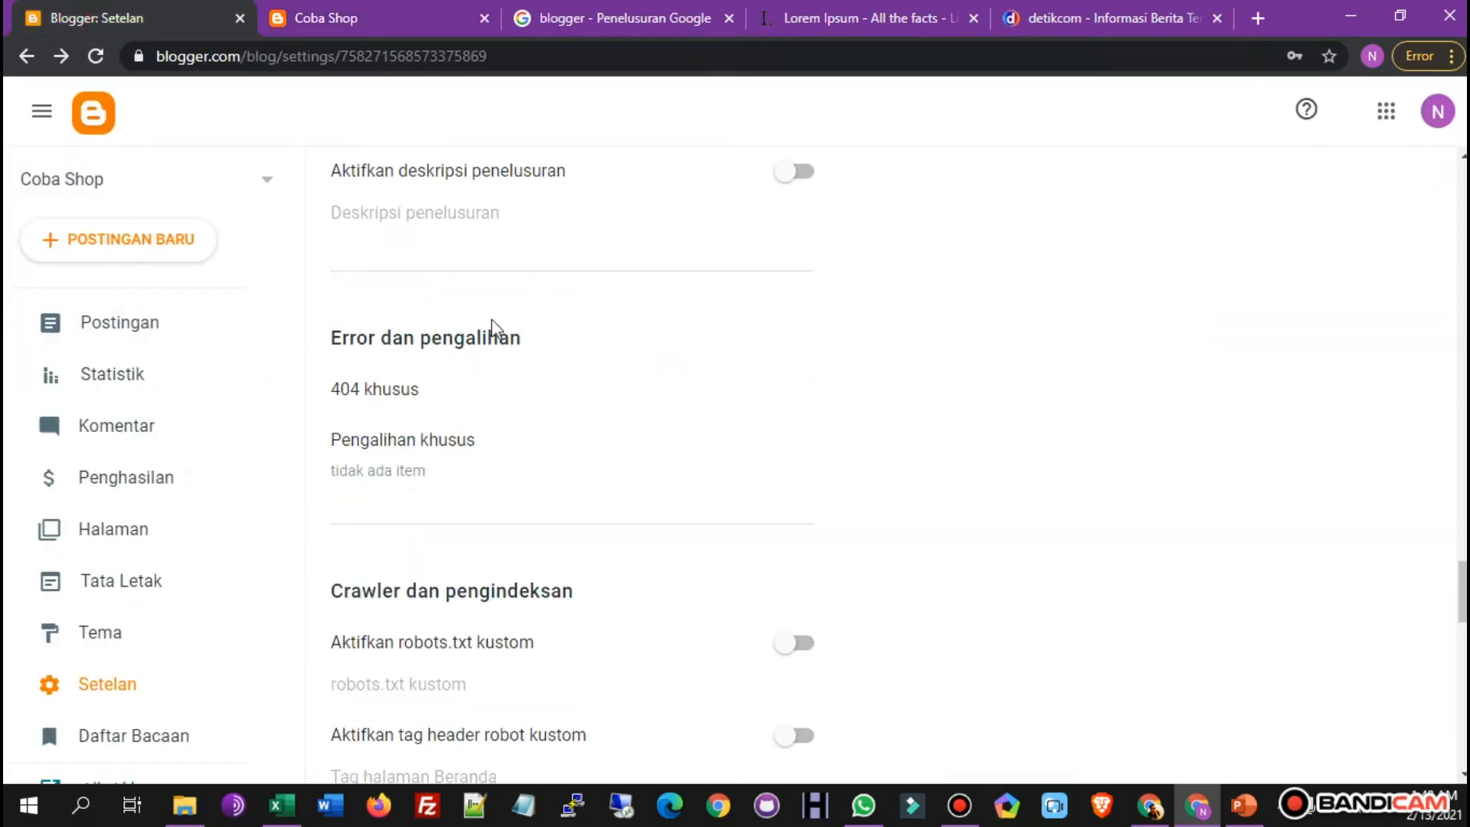
# Turn on Aktifkan ads.txt kustom under Monetisasi and turn it back off.
pyautogui.scroll(-1, 552, 581)
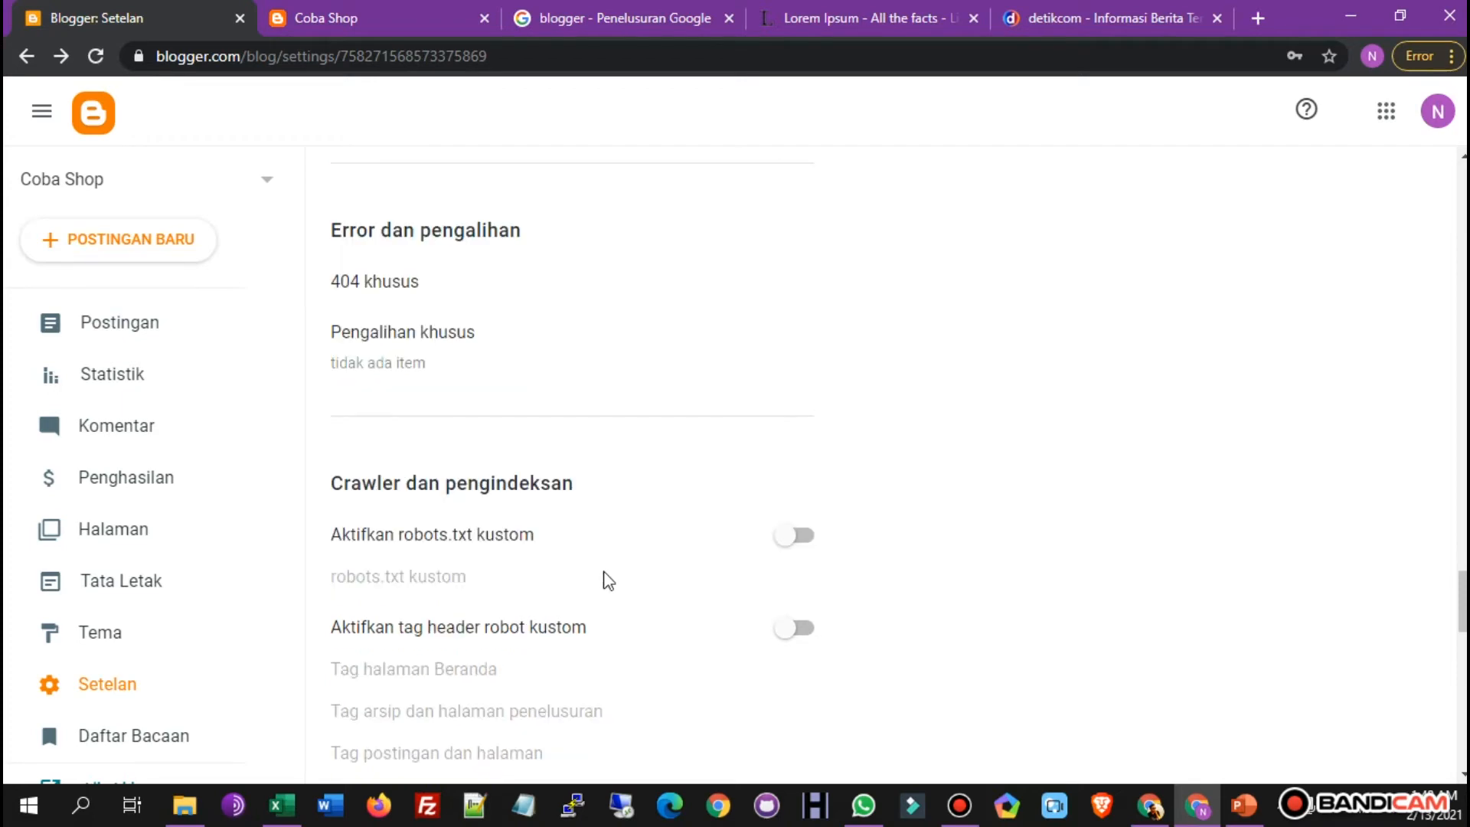
pyautogui.scroll(-3, 552, 517)
pyautogui.scroll(2, 521, 395)
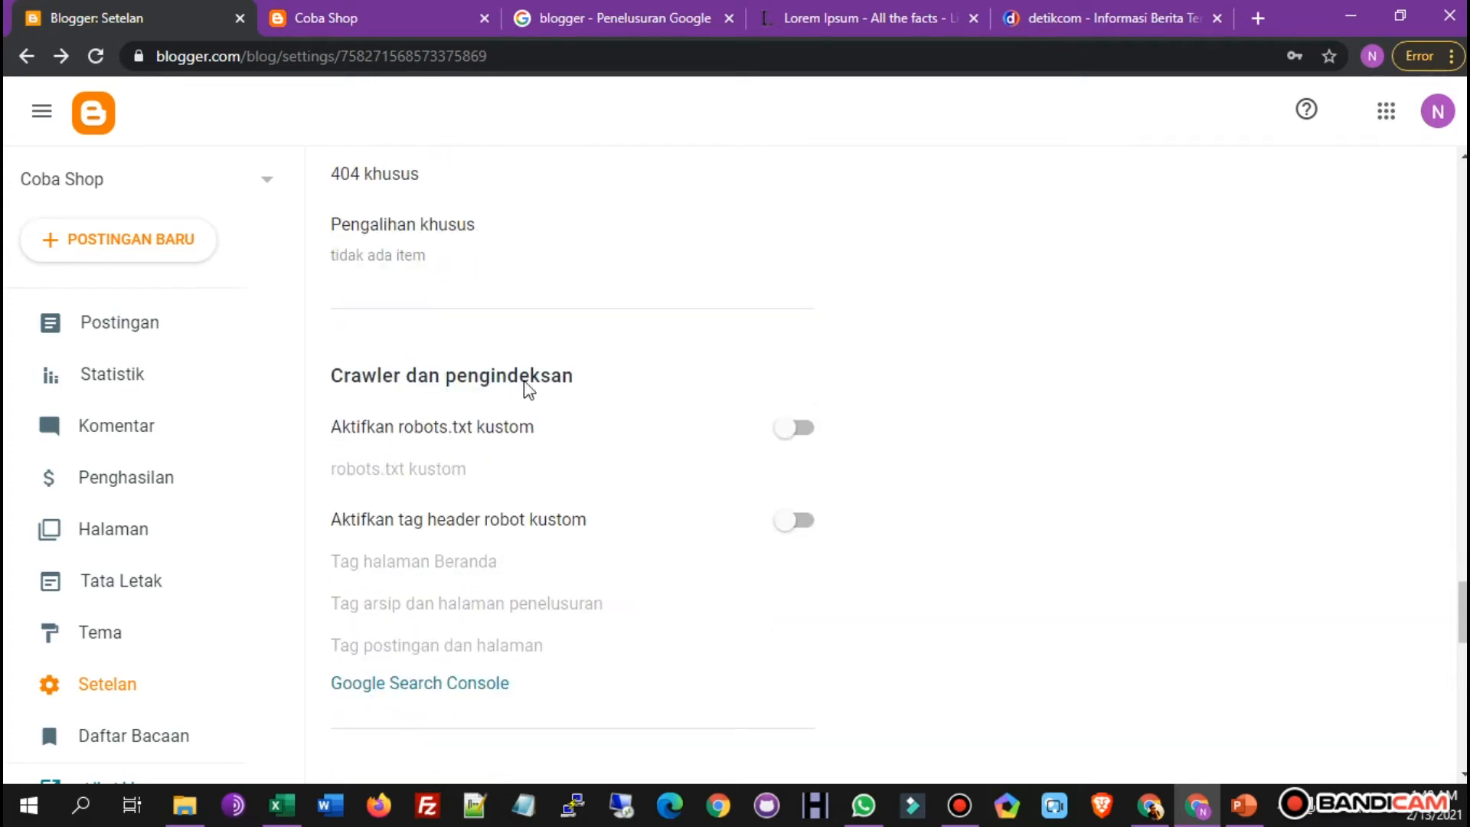
pyautogui.scroll(-2, 472, 646)
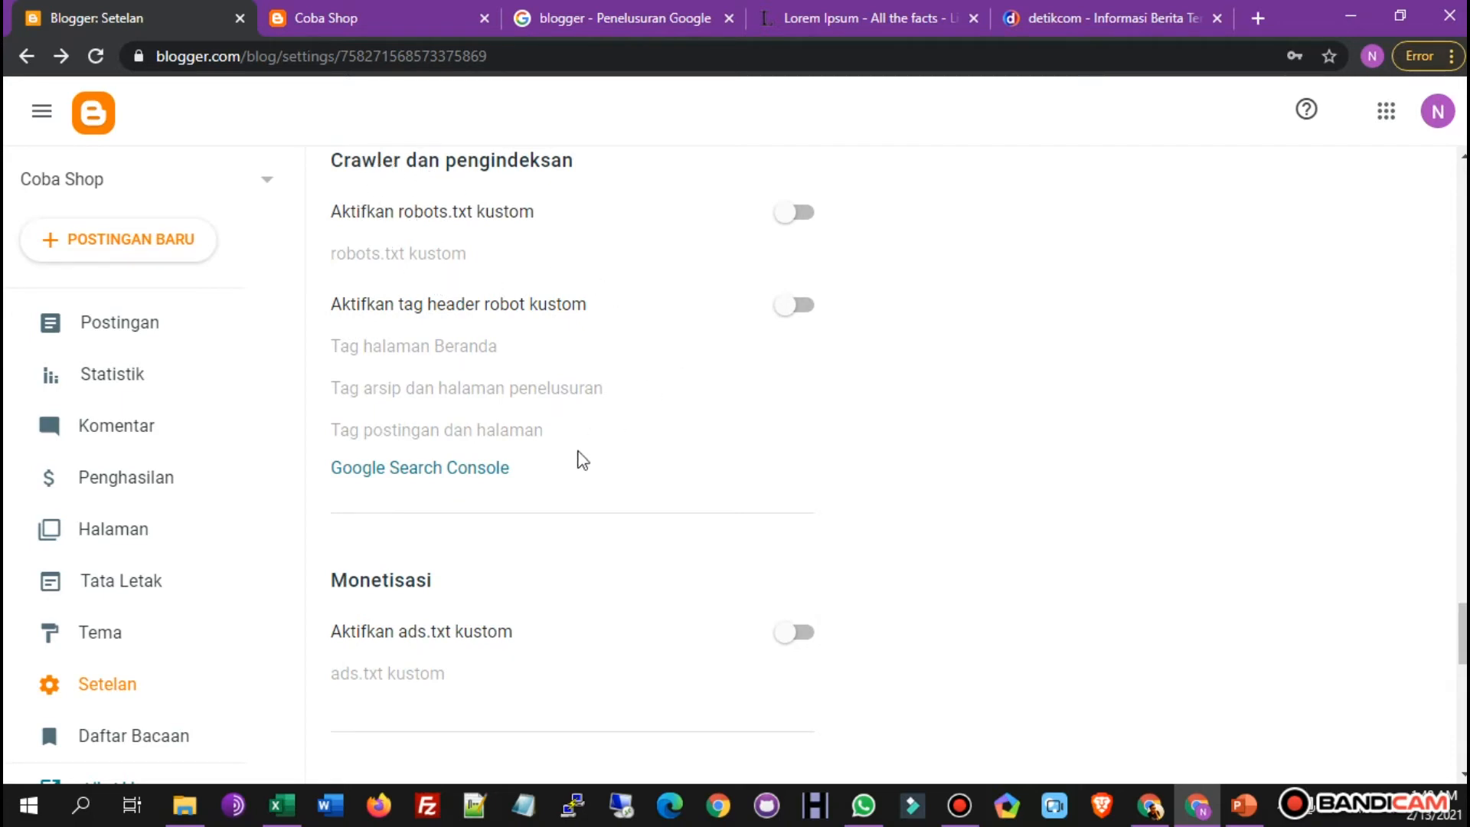
pyautogui.scroll(-3, 454, 571)
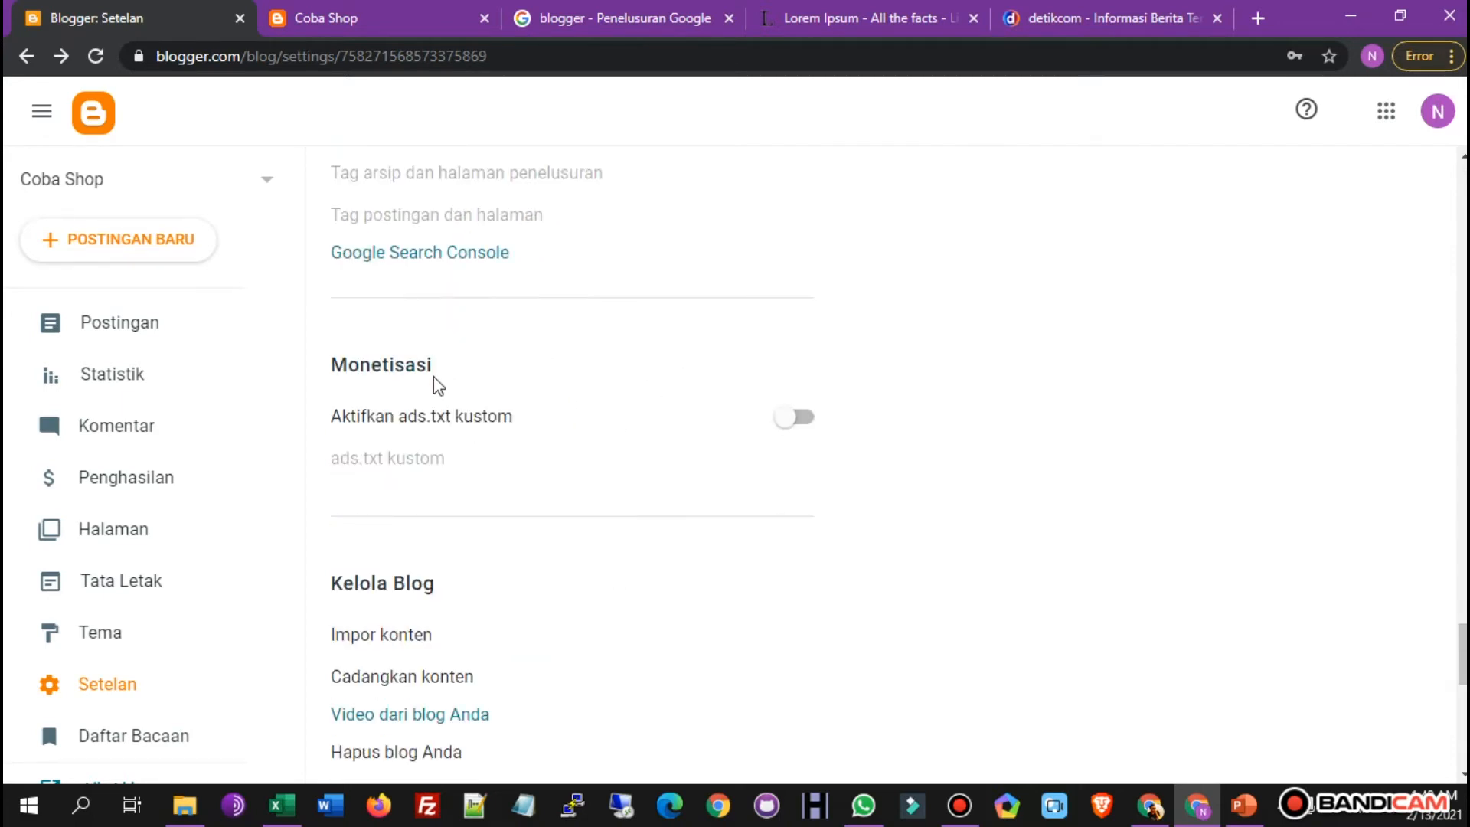
pyautogui.click(811, 425)
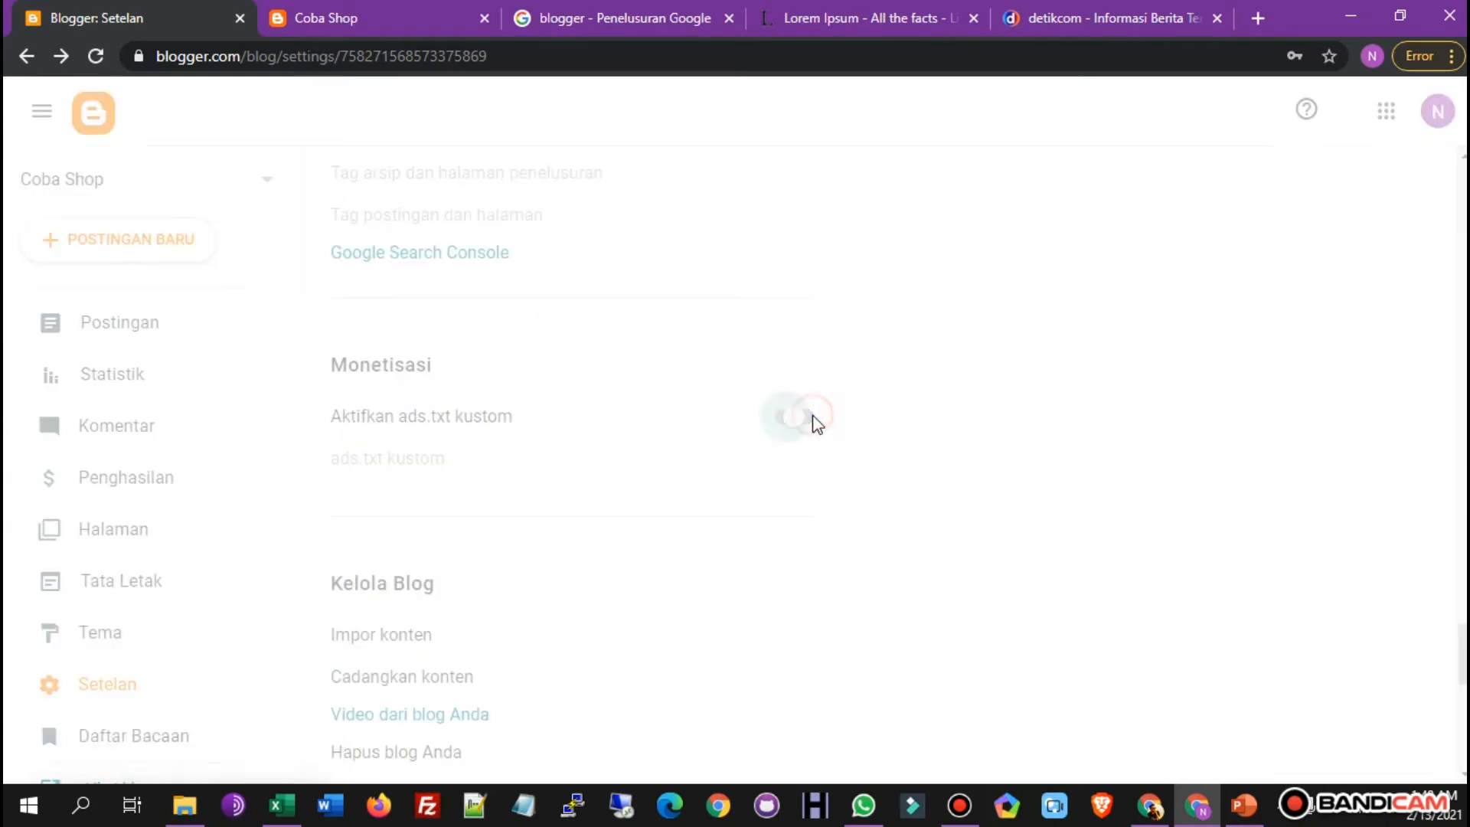
pyautogui.click(797, 427)
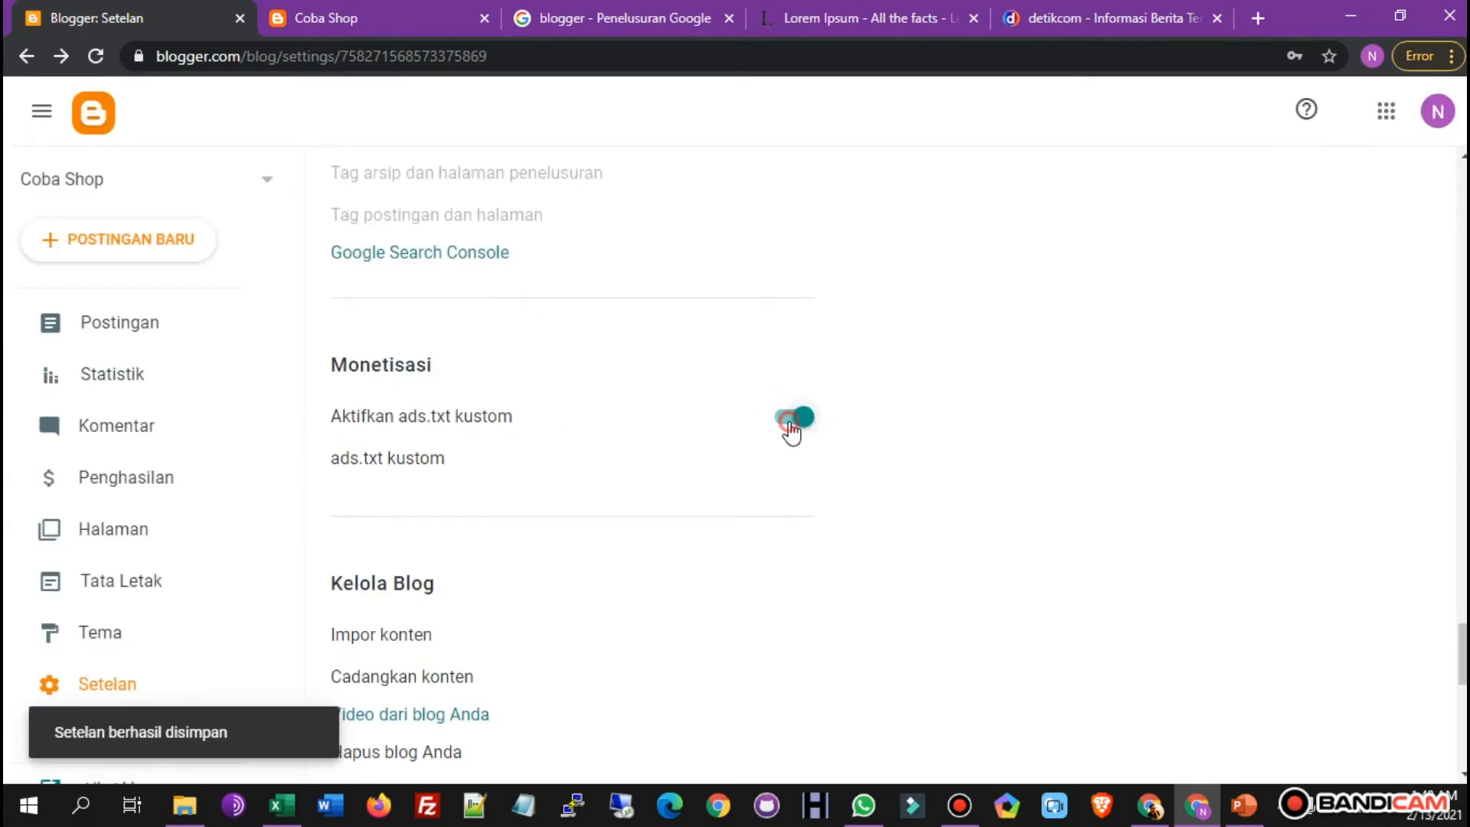
# Look over the Kelola Blog, Feed situs and Umum settings down to the end of the settings page.
pyautogui.scroll(-3, 713, 467)
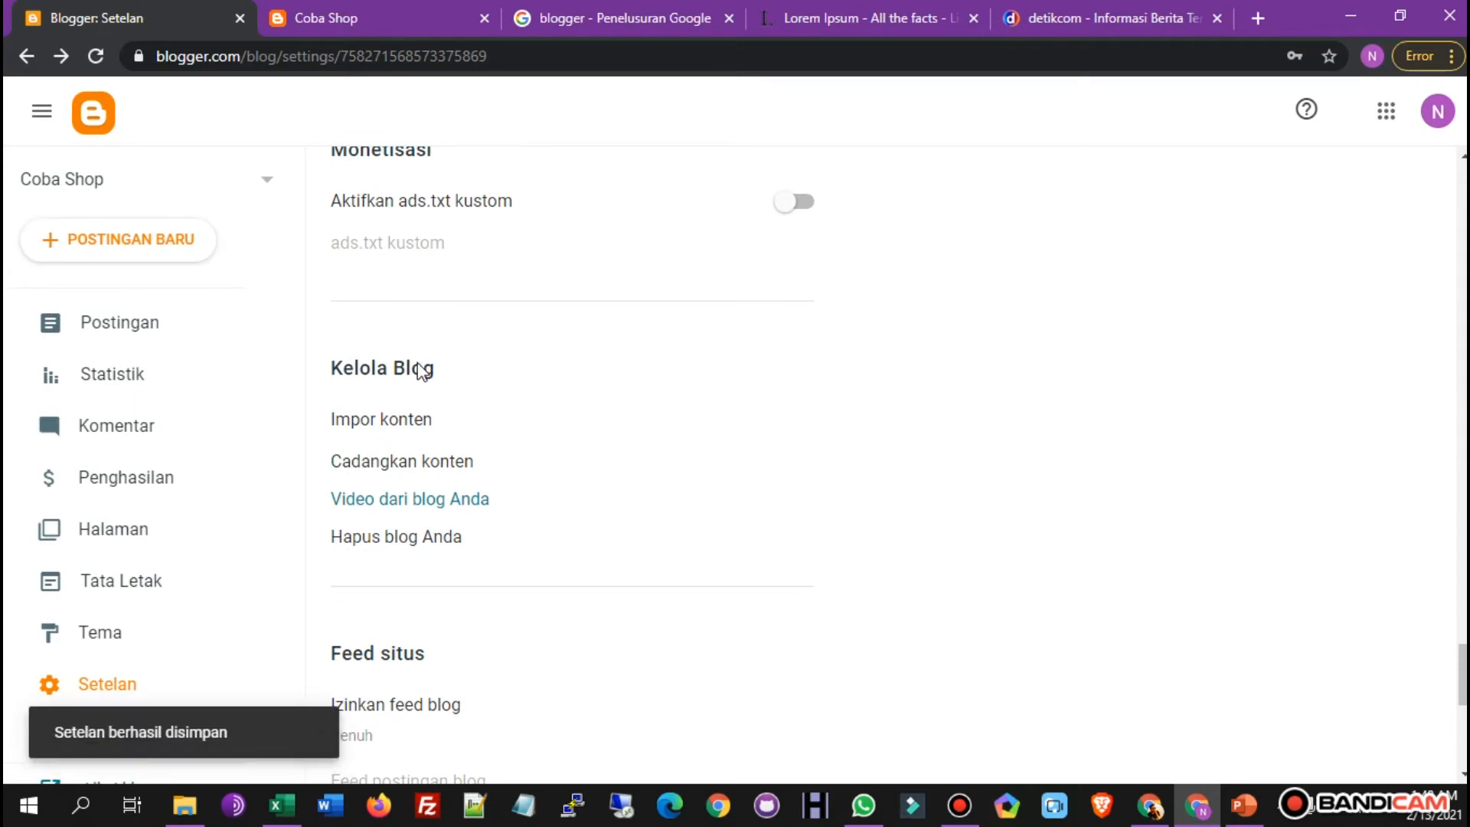
pyautogui.scroll(-2, 428, 383)
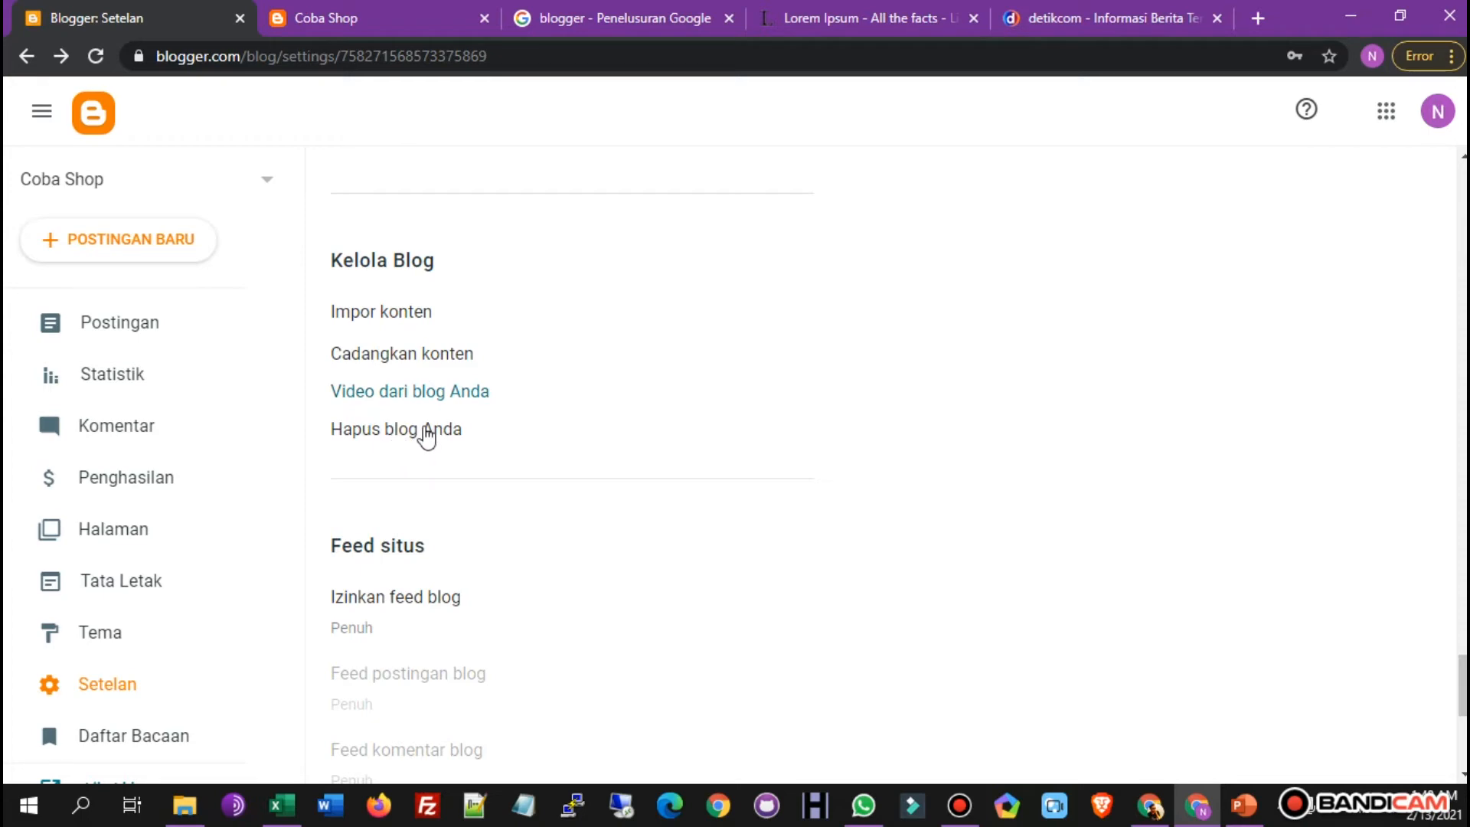
pyautogui.scroll(-4, 426, 433)
pyautogui.scroll(-2, 477, 340)
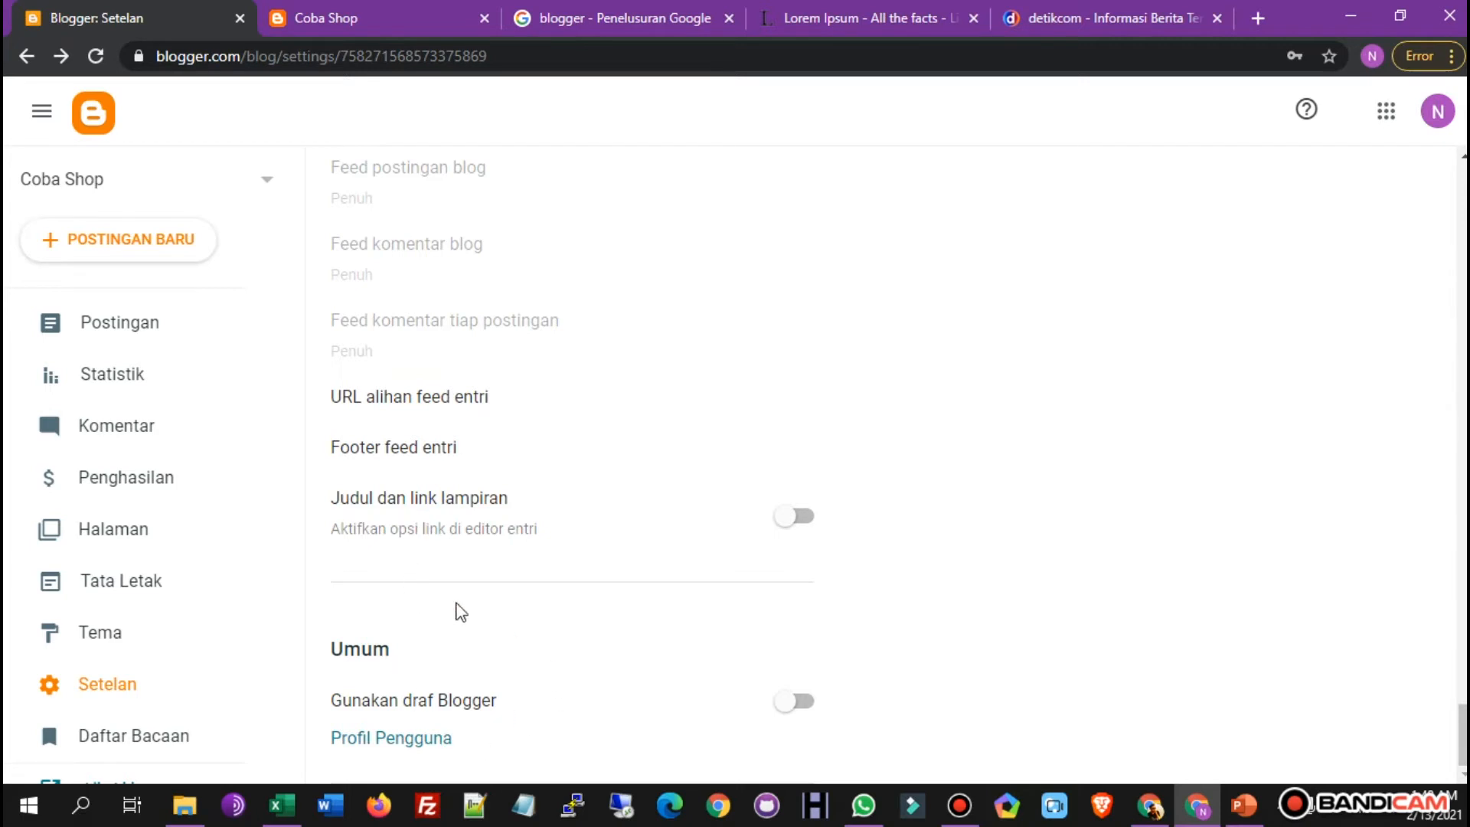
pyautogui.scroll(-1, 301, 663)
pyautogui.scroll(-2, 301, 663)
# Open the Daftar Bacaan page and look through its Blogger Buzz articles.
pyautogui.click(187, 588)
pyautogui.scroll(-5, 763, 372)
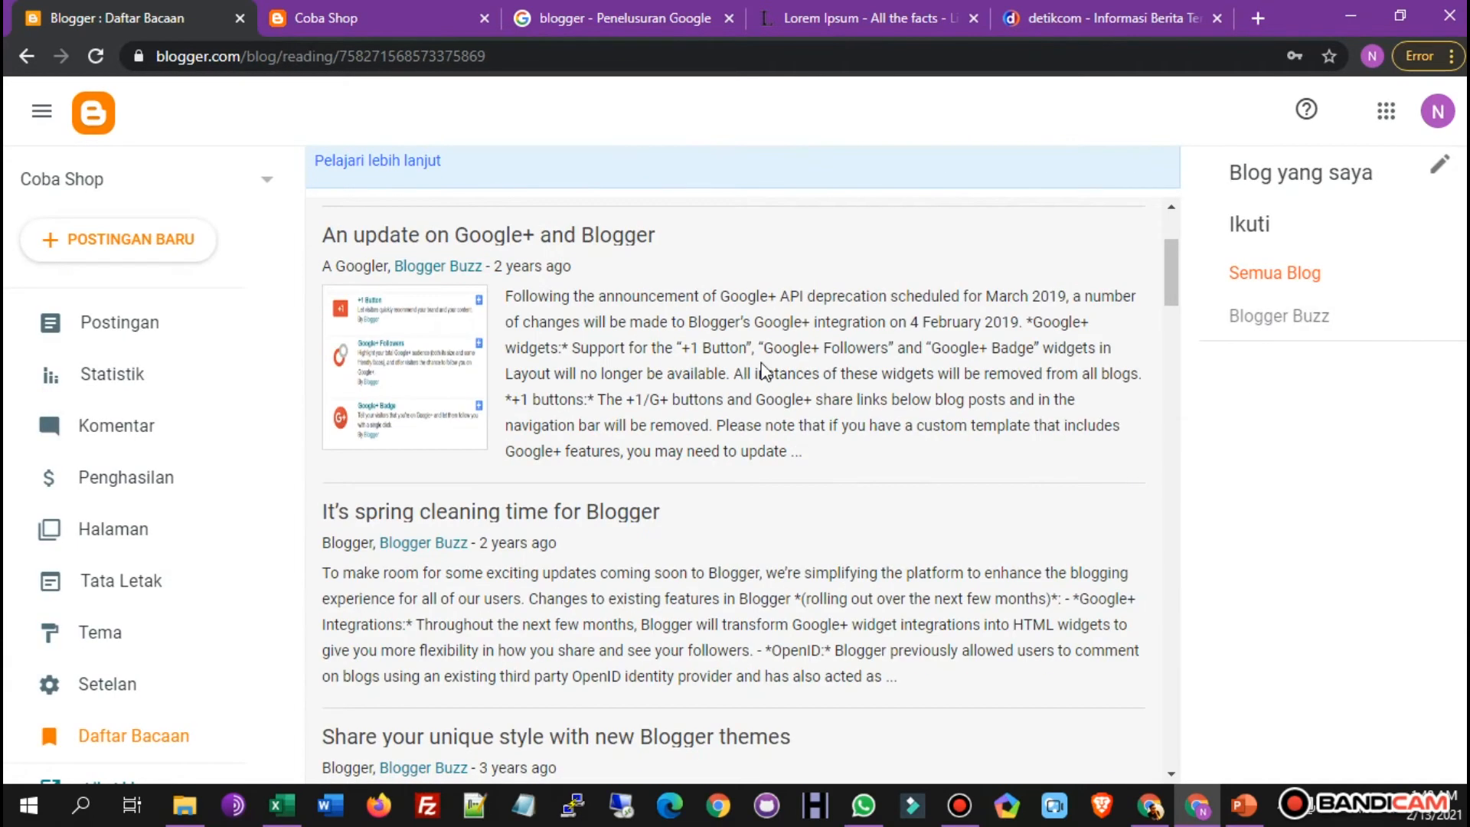
pyautogui.scroll(-7, 763, 372)
pyautogui.scroll(-2, 175, 710)
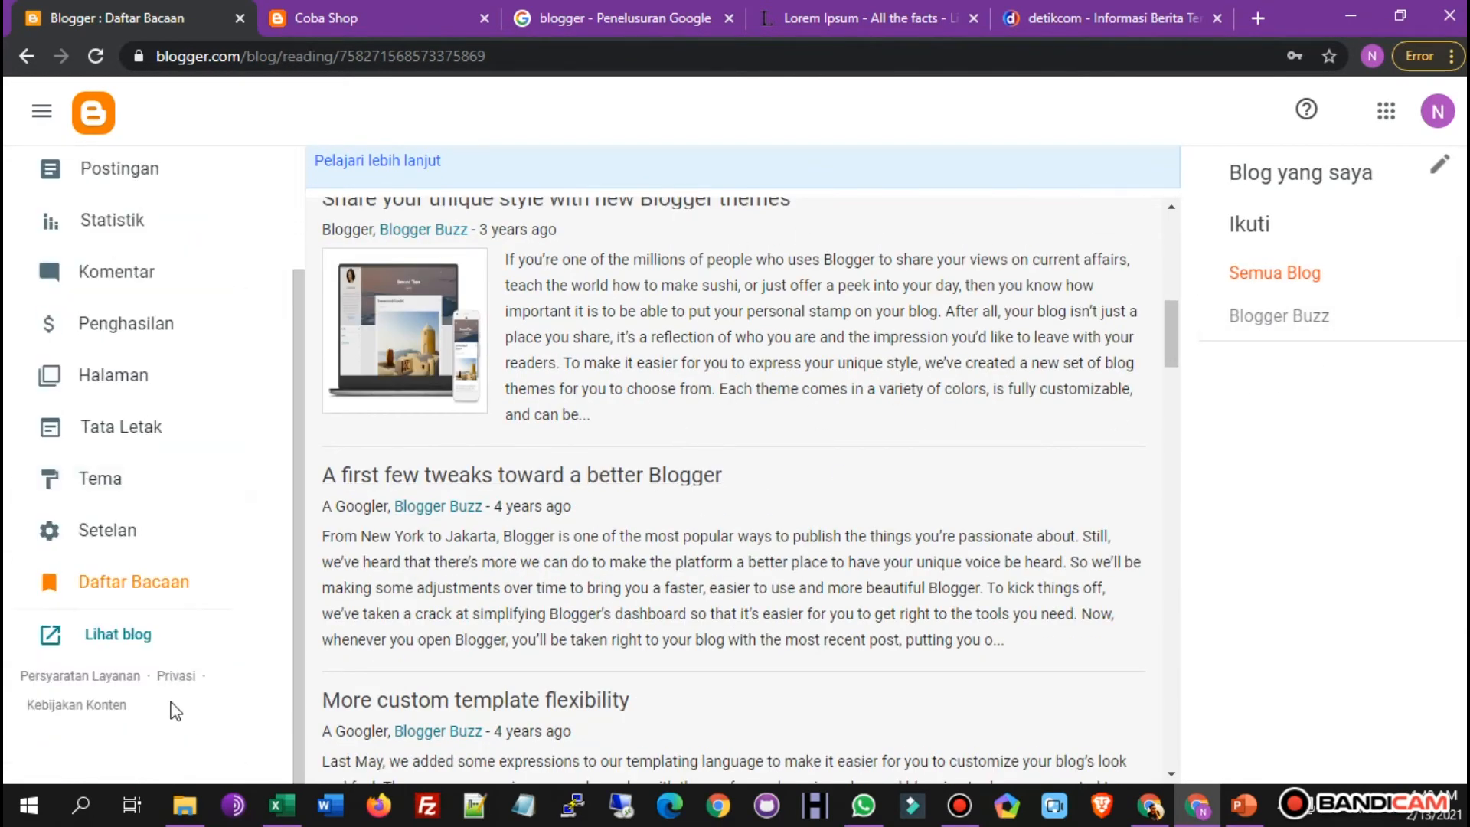
# View the live Coba Shop blog and return to the Blogger dashboard.
pyautogui.click(124, 635)
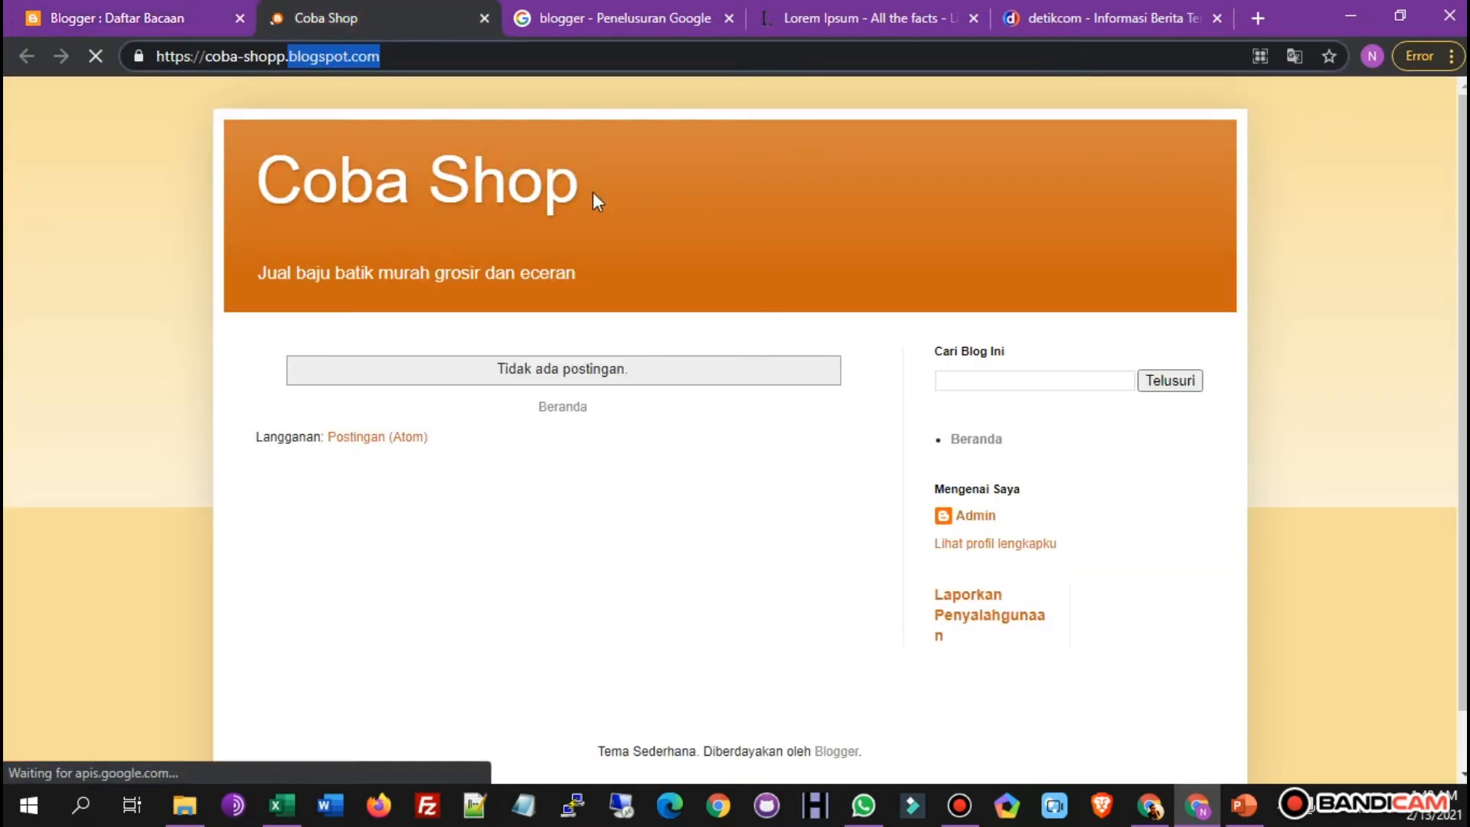
pyautogui.scroll(-1, 708, 429)
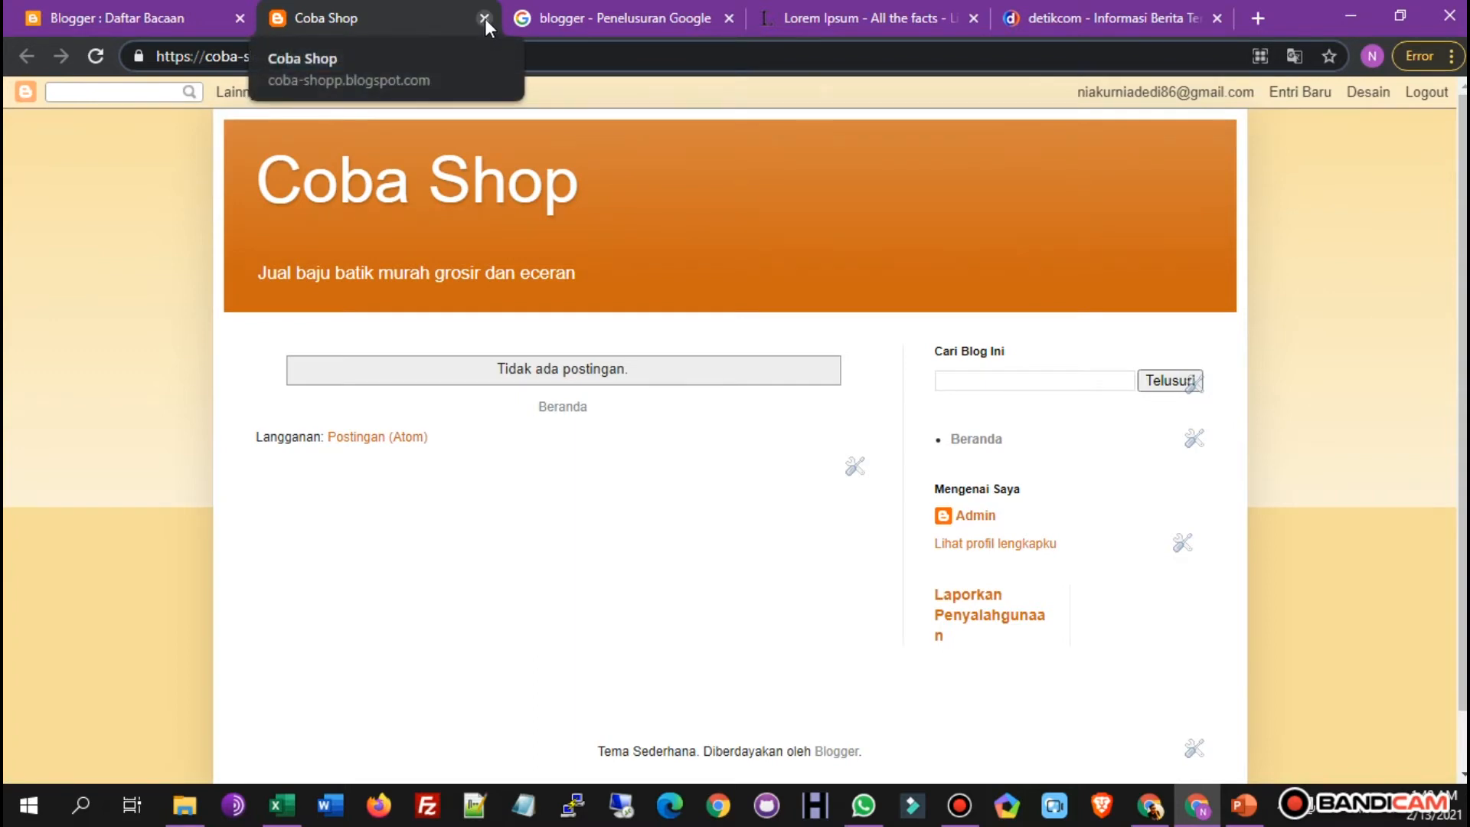
pyautogui.click(139, 14)
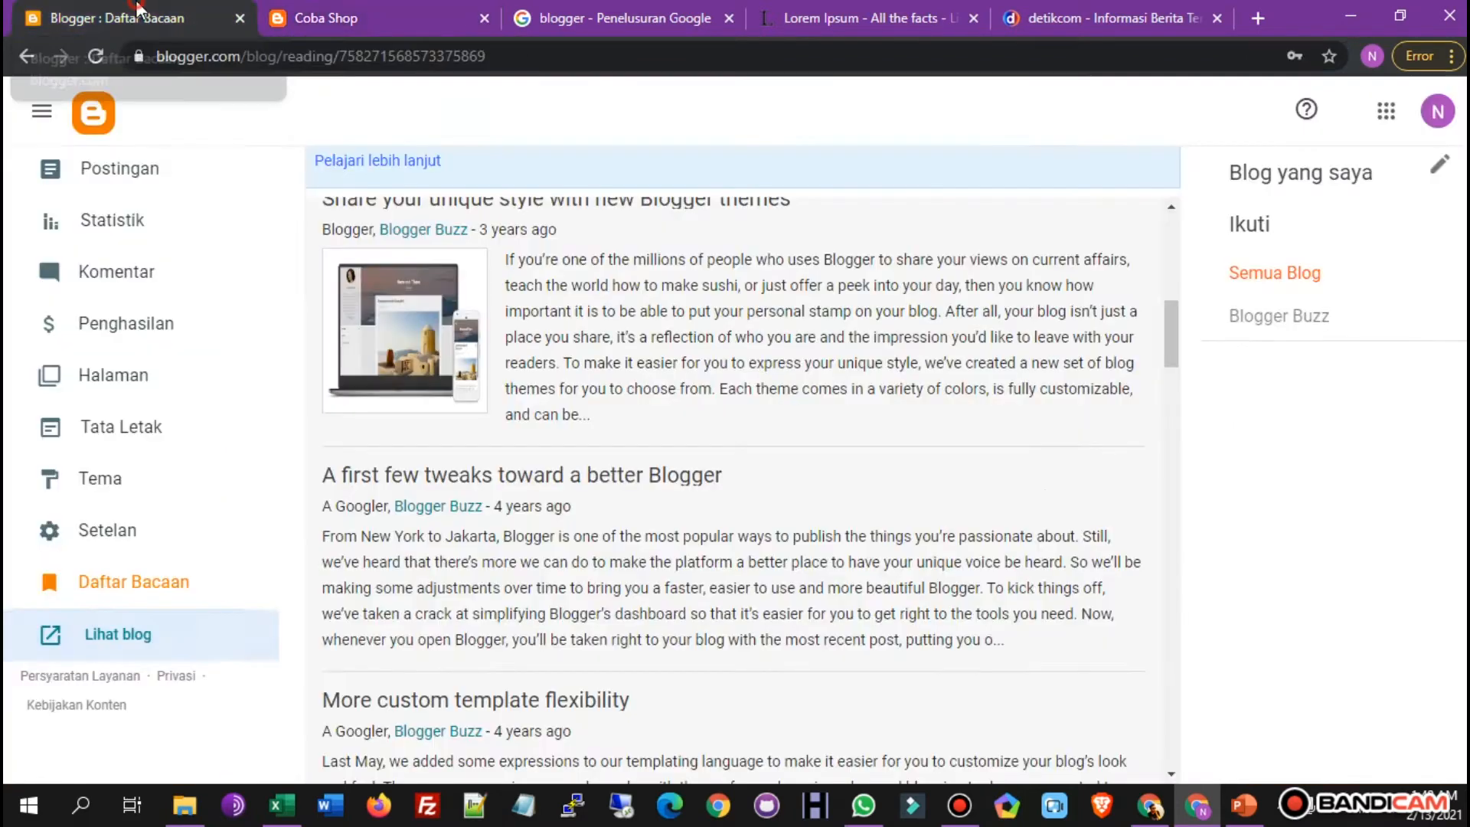
pyautogui.scroll(2, 175, 602)
pyautogui.click(175, 603)
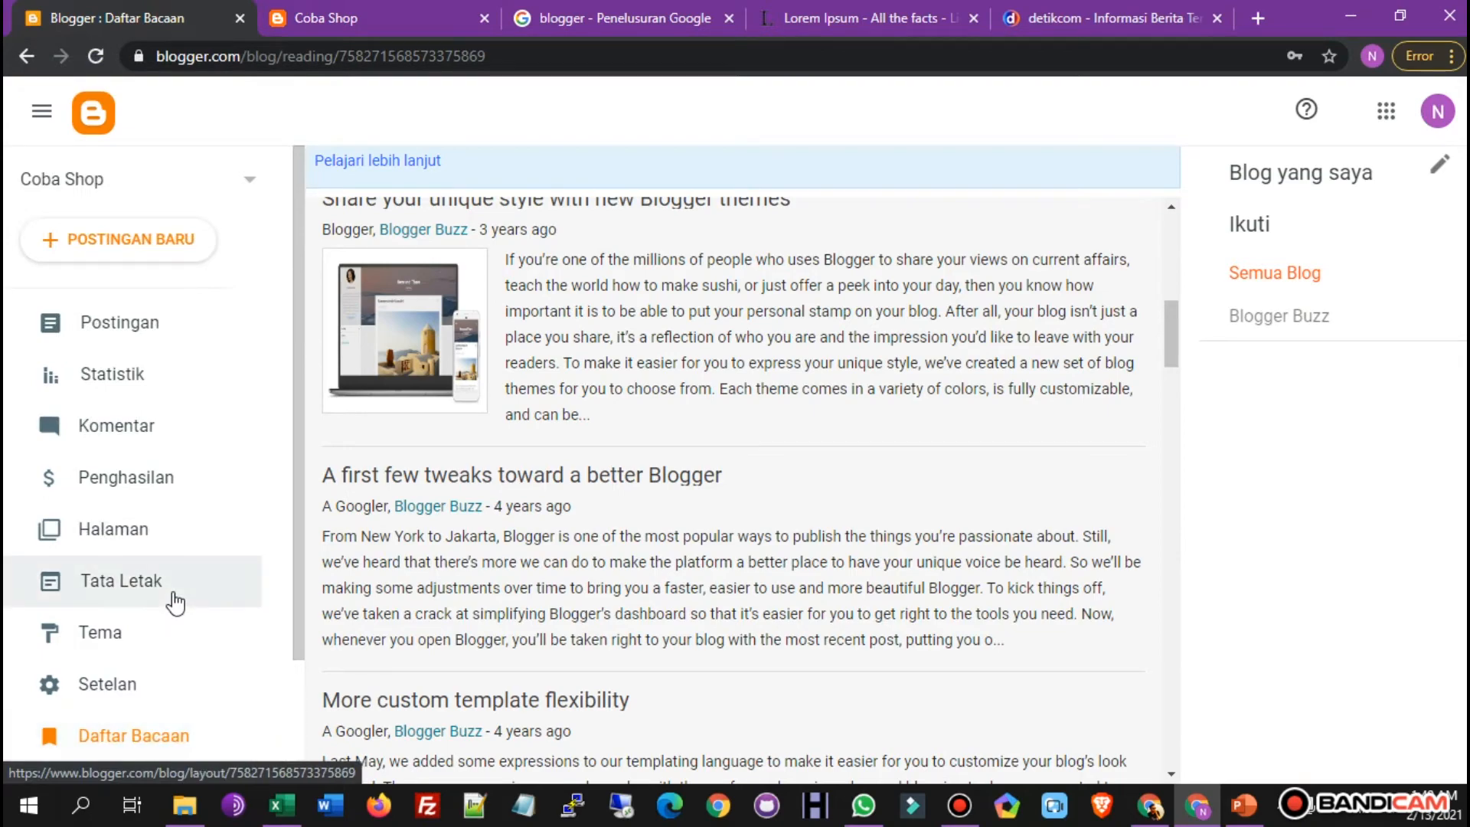
pyautogui.scroll(6, 735, 420)
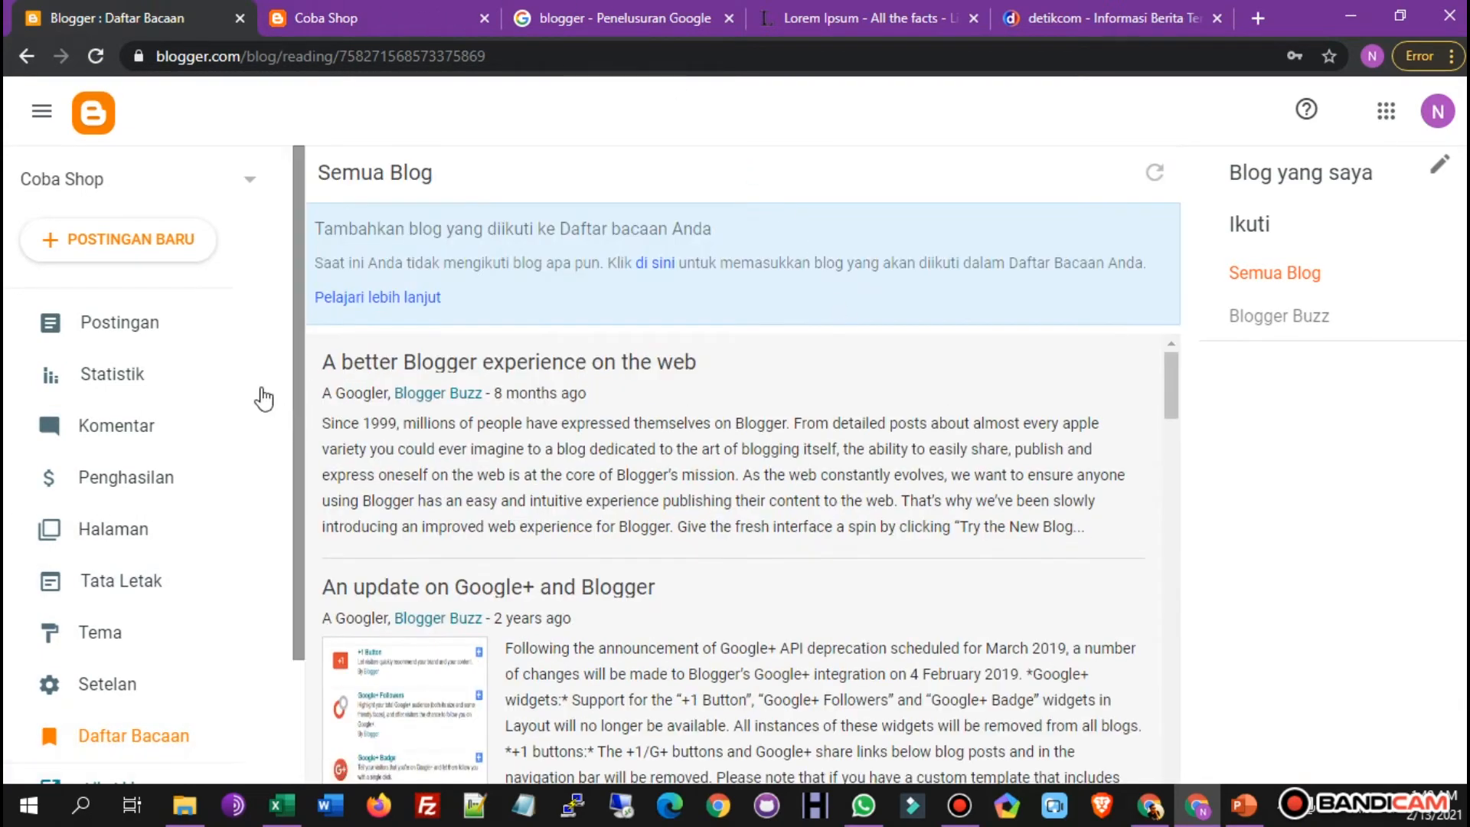
# Open the untitled draft from the Postingan list for editing, ready to enter its title.
pyautogui.click(151, 326)
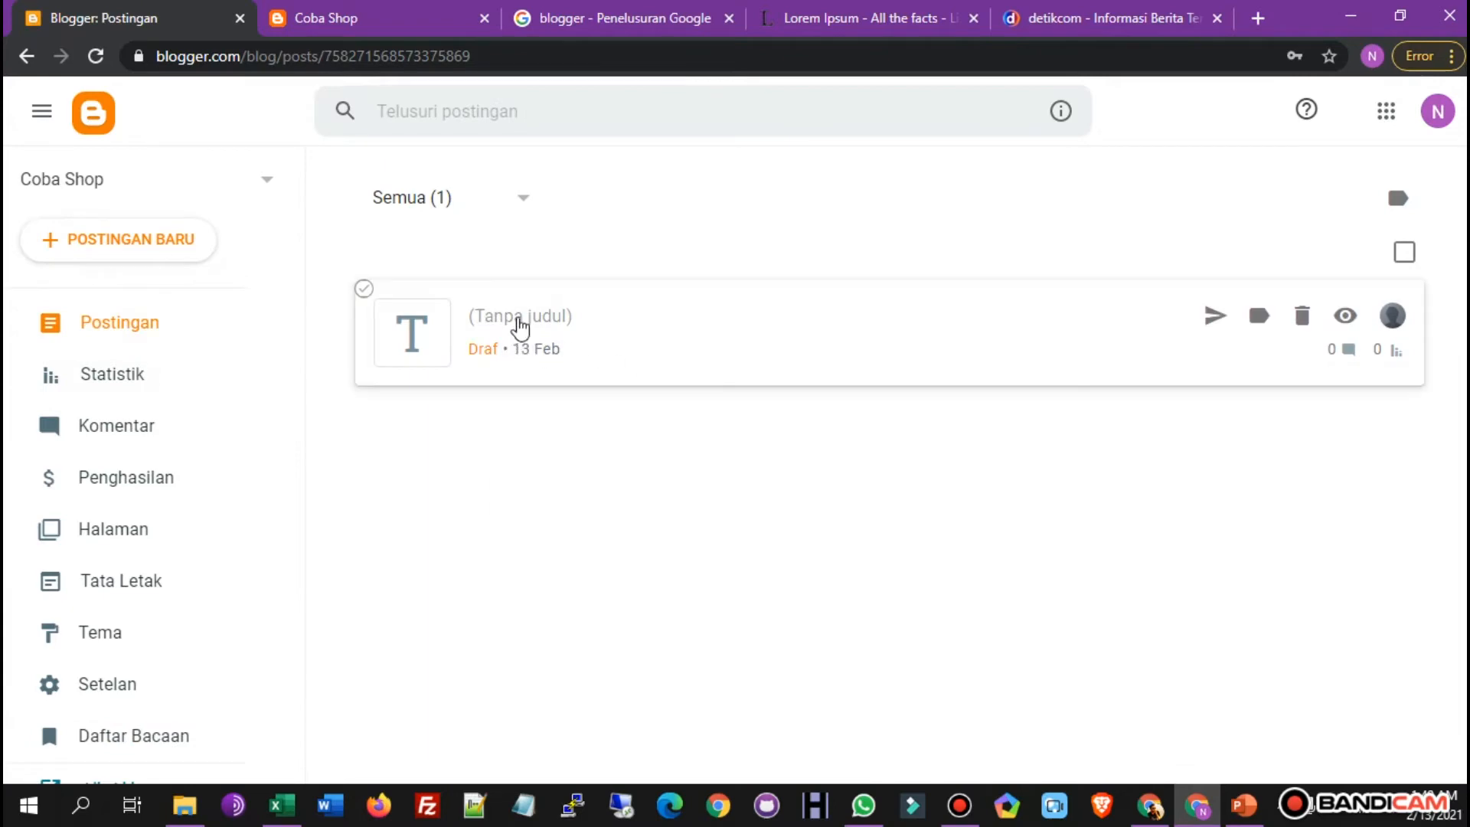
pyautogui.click(728, 307)
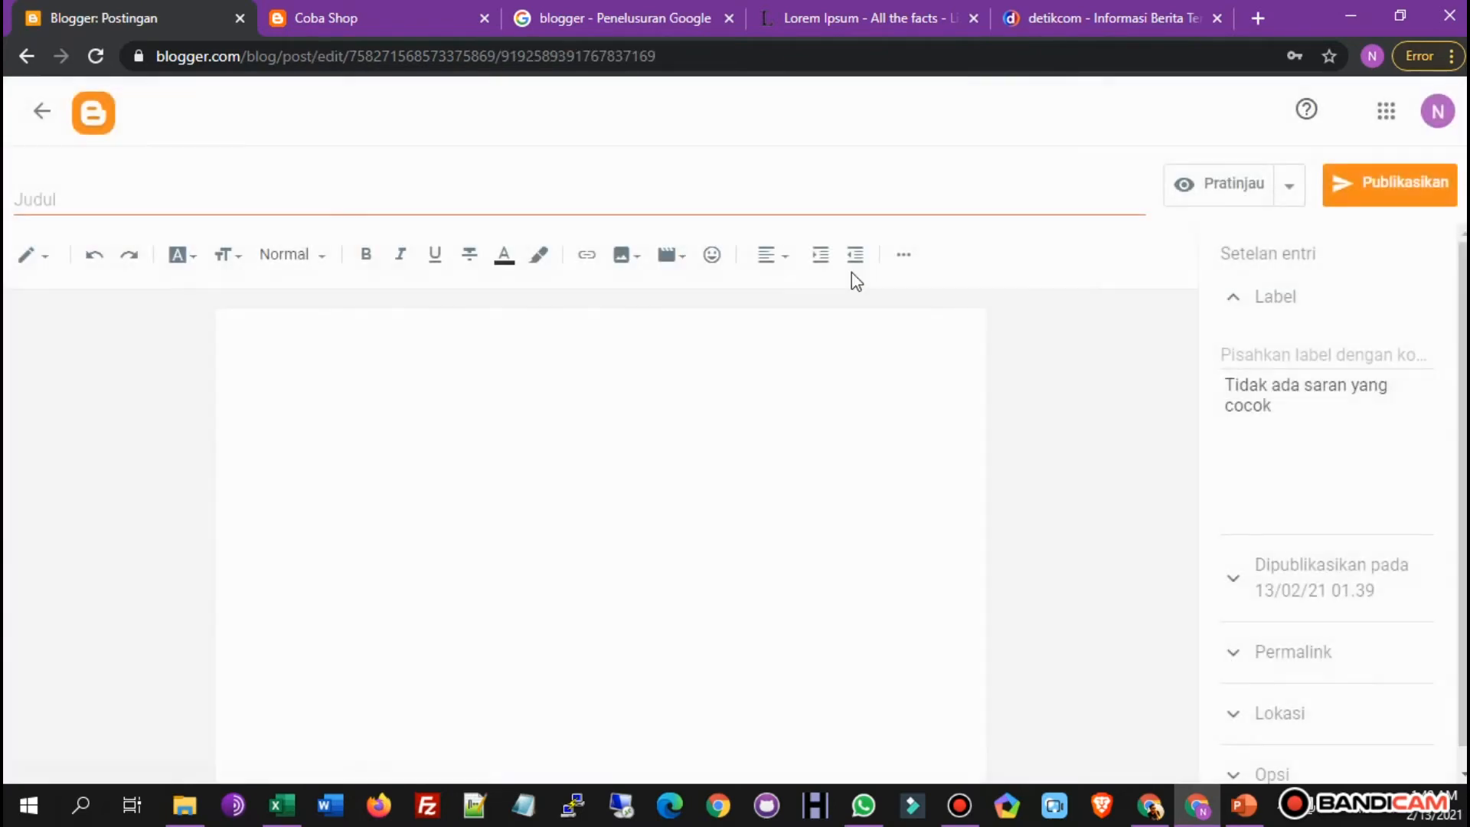
pyautogui.click(300, 197)
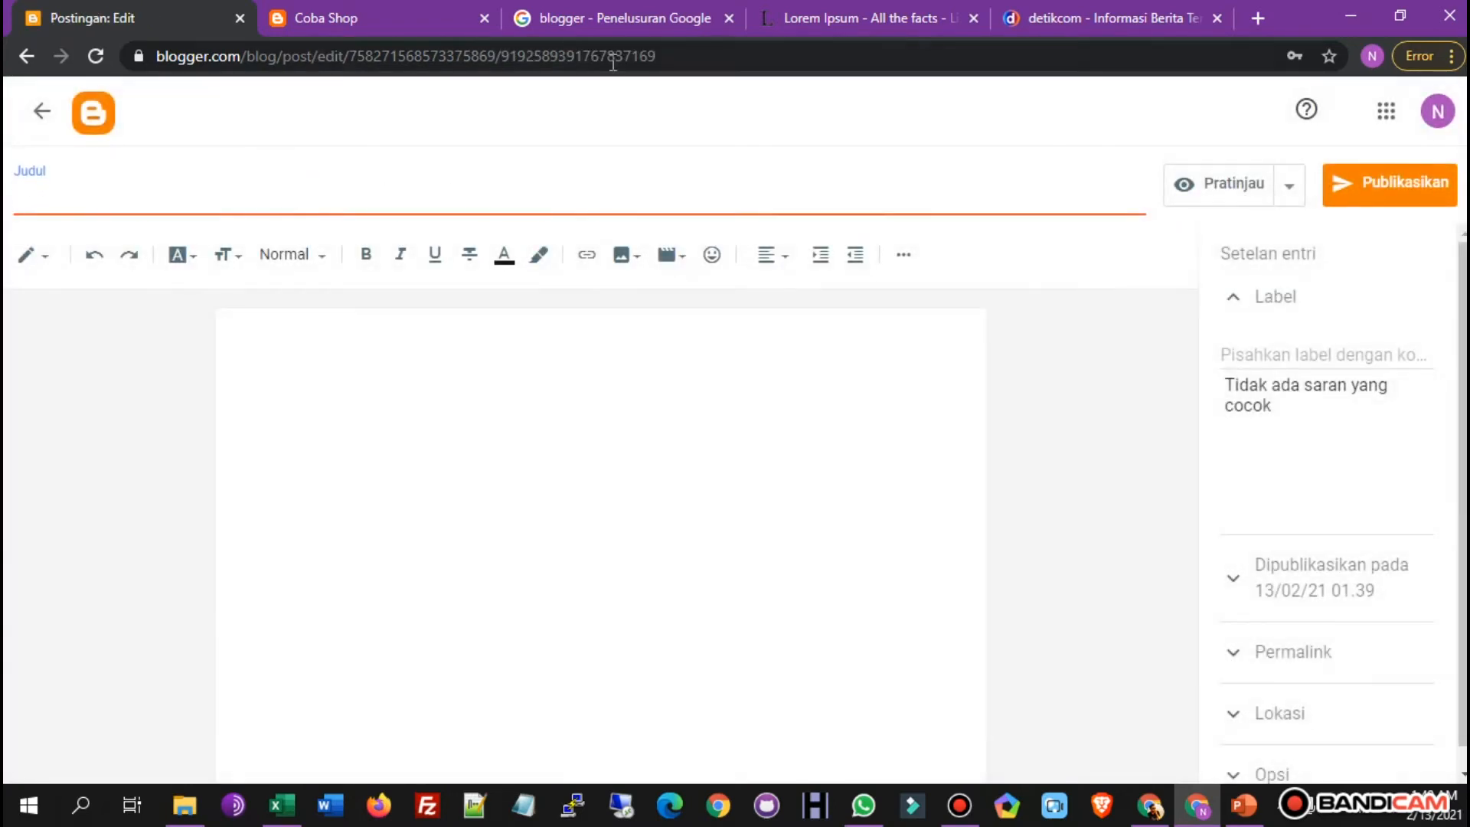
# Copy the first section heading from the Lorem Ipsum site and use it as the post title, "Apakah Lorem Ipsum itu?".
pyautogui.click(614, 7)
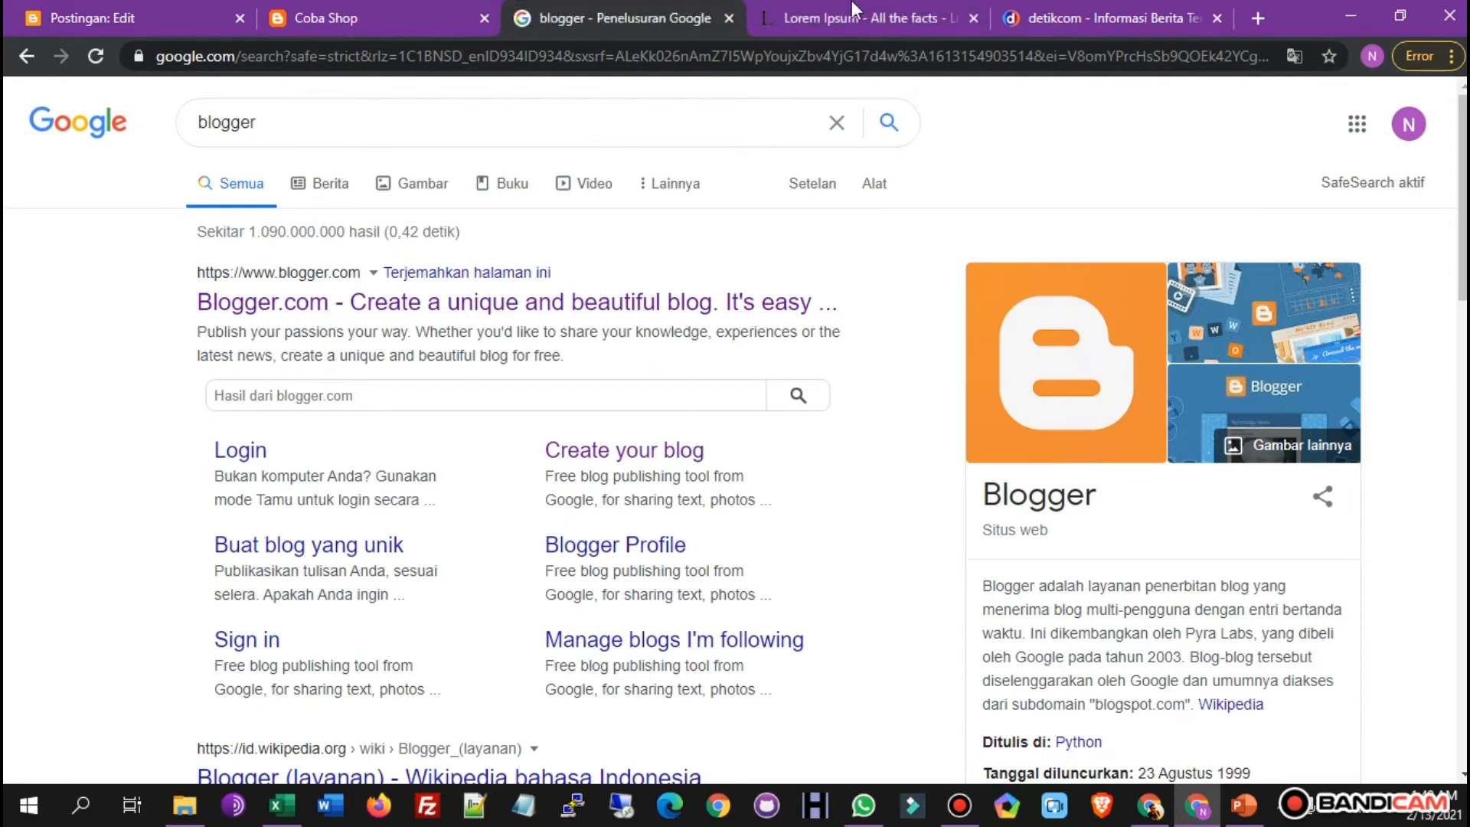
pyautogui.click(821, 11)
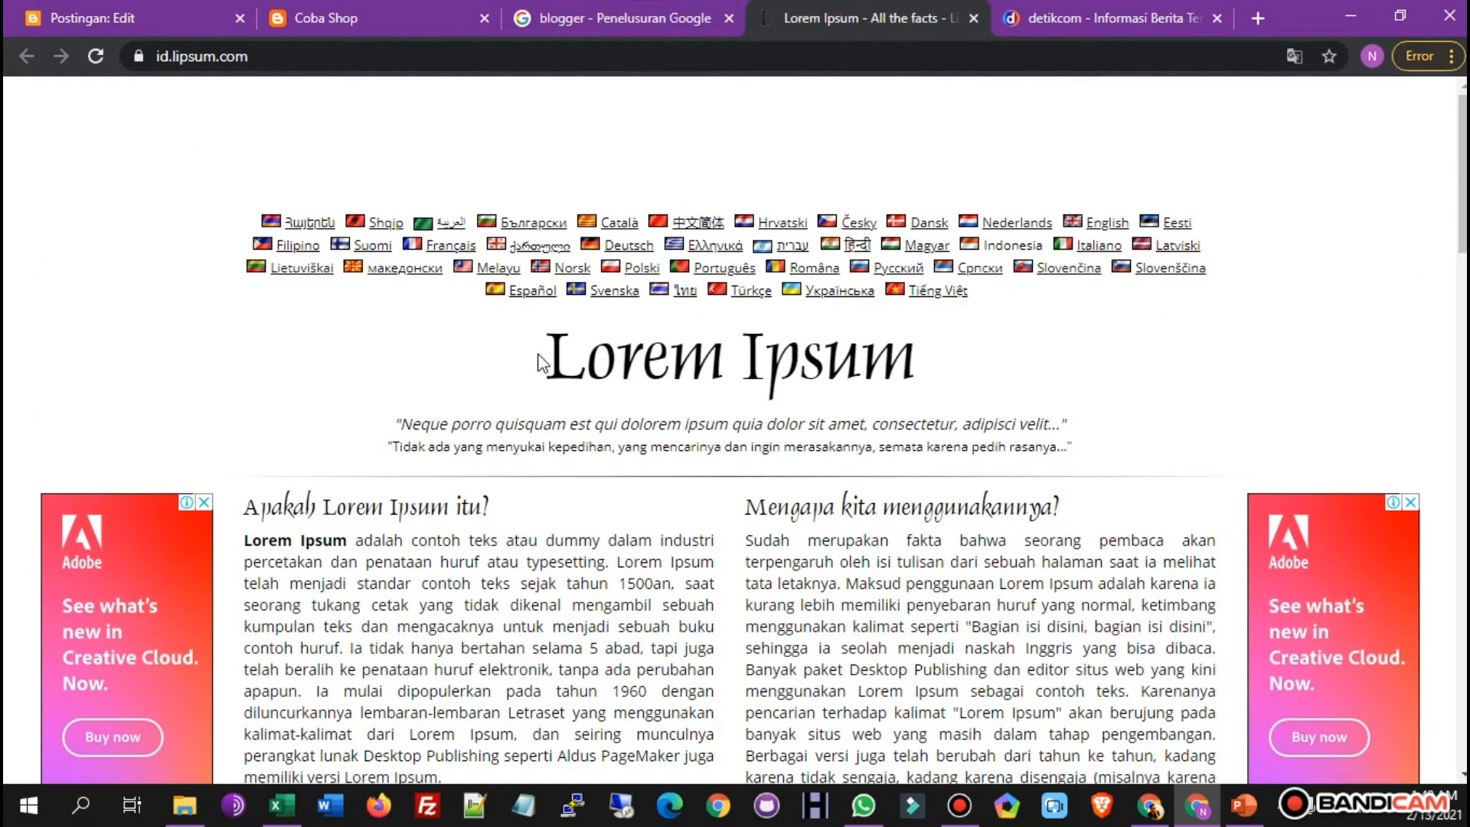
pyautogui.moveTo(557, 355); pyautogui.dragTo(949, 374)
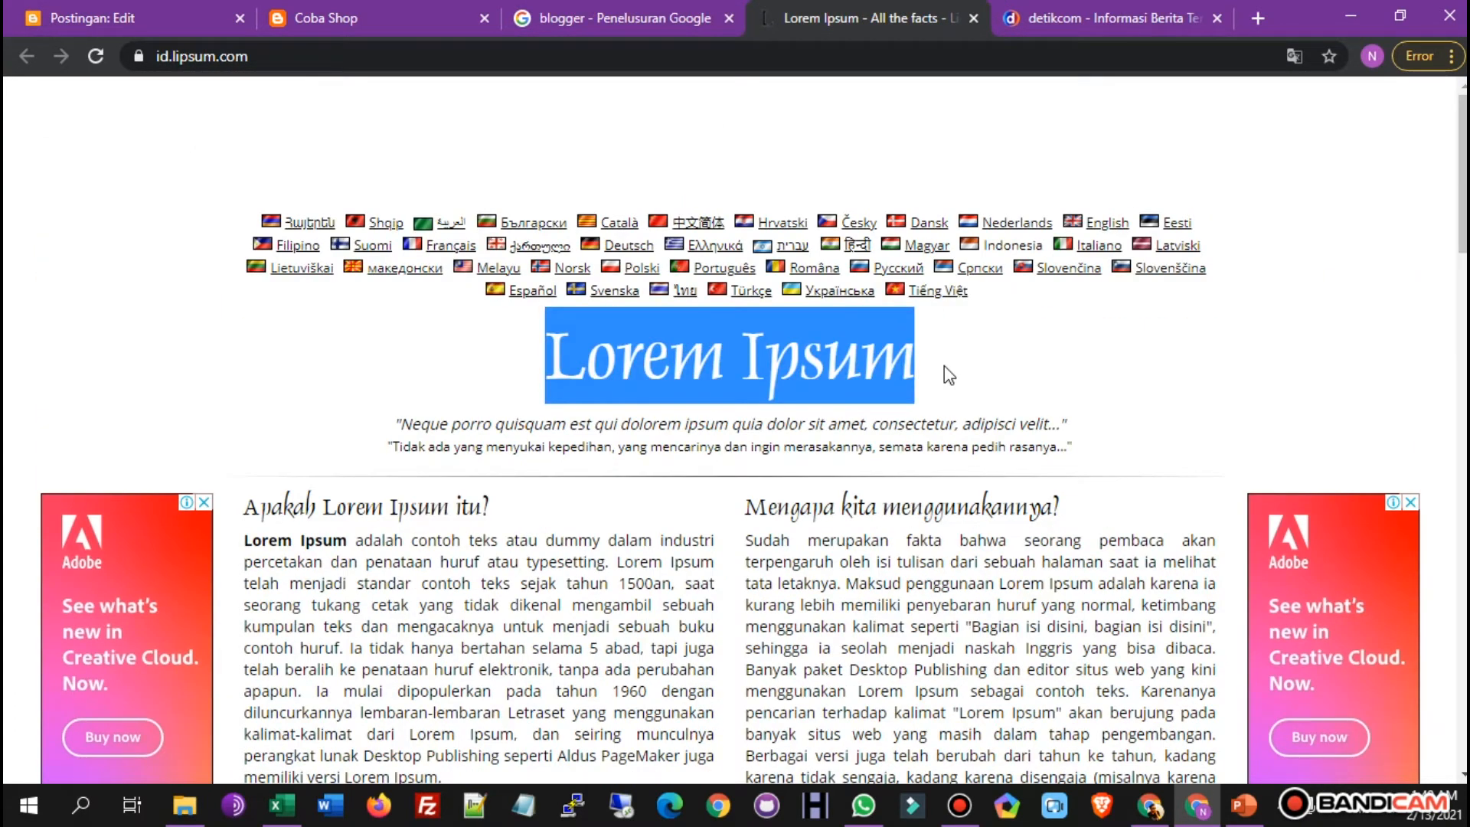
pyautogui.moveTo(526, 504); pyautogui.dragTo(247, 516)
pyautogui.click(359, 17)
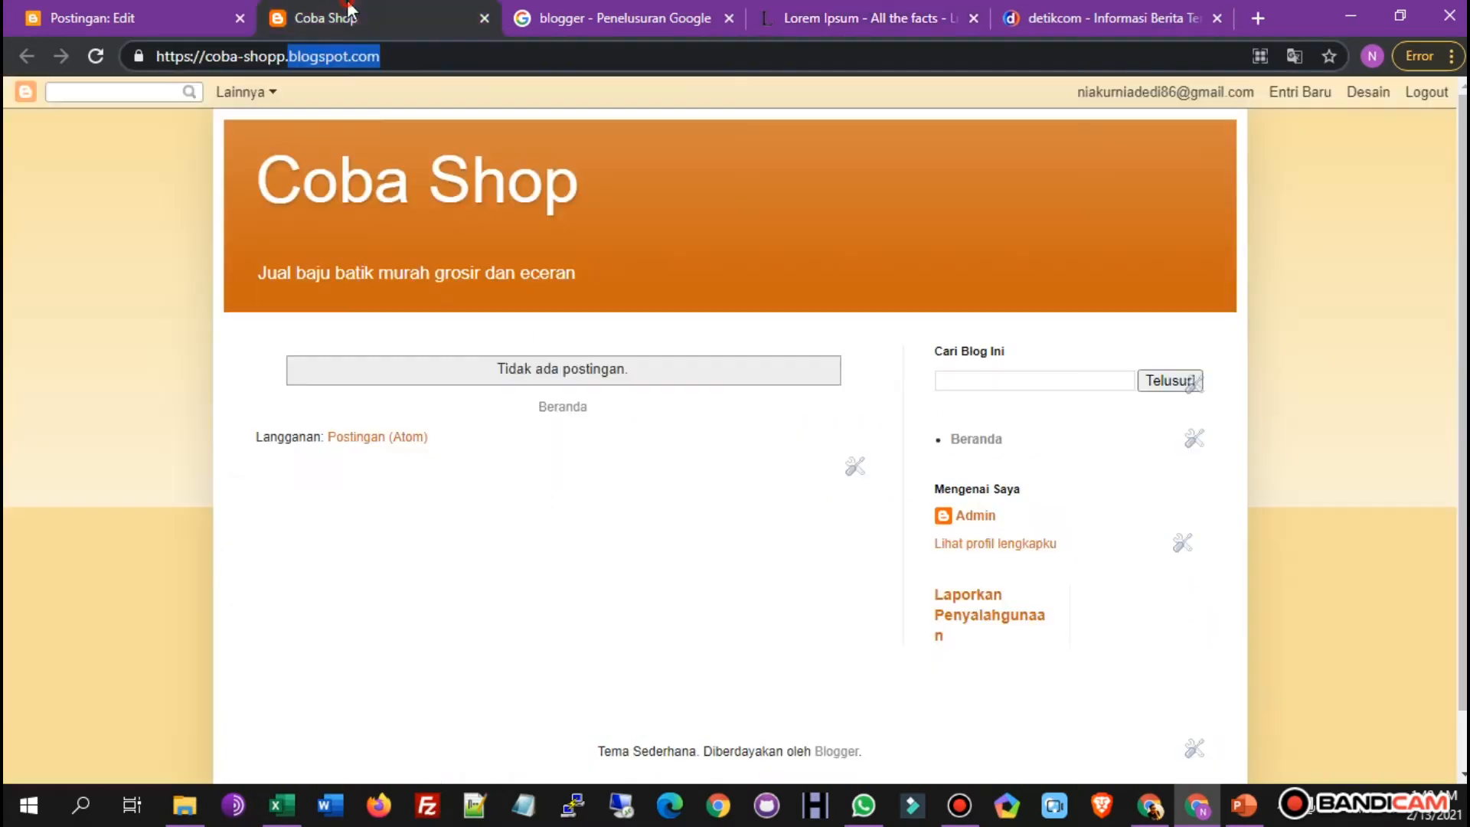
pyautogui.click(167, 10)
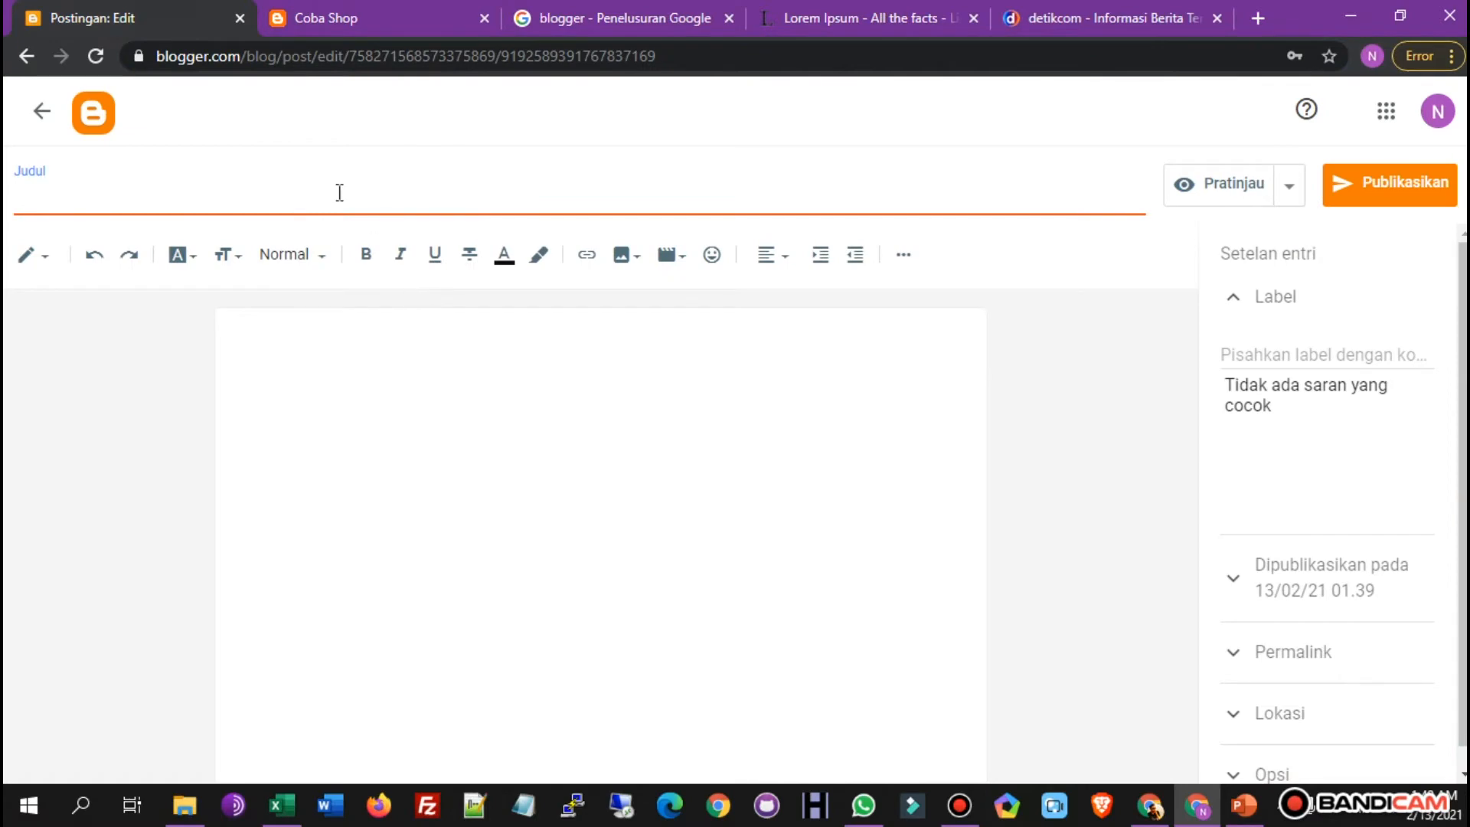
pyautogui.write('Apakah Lorem Ipsum itu?')
# Copy the article text on the Lorem Ipsum site, from the first paragraph through the one ending "H. Rackham".
pyautogui.click(509, 374)
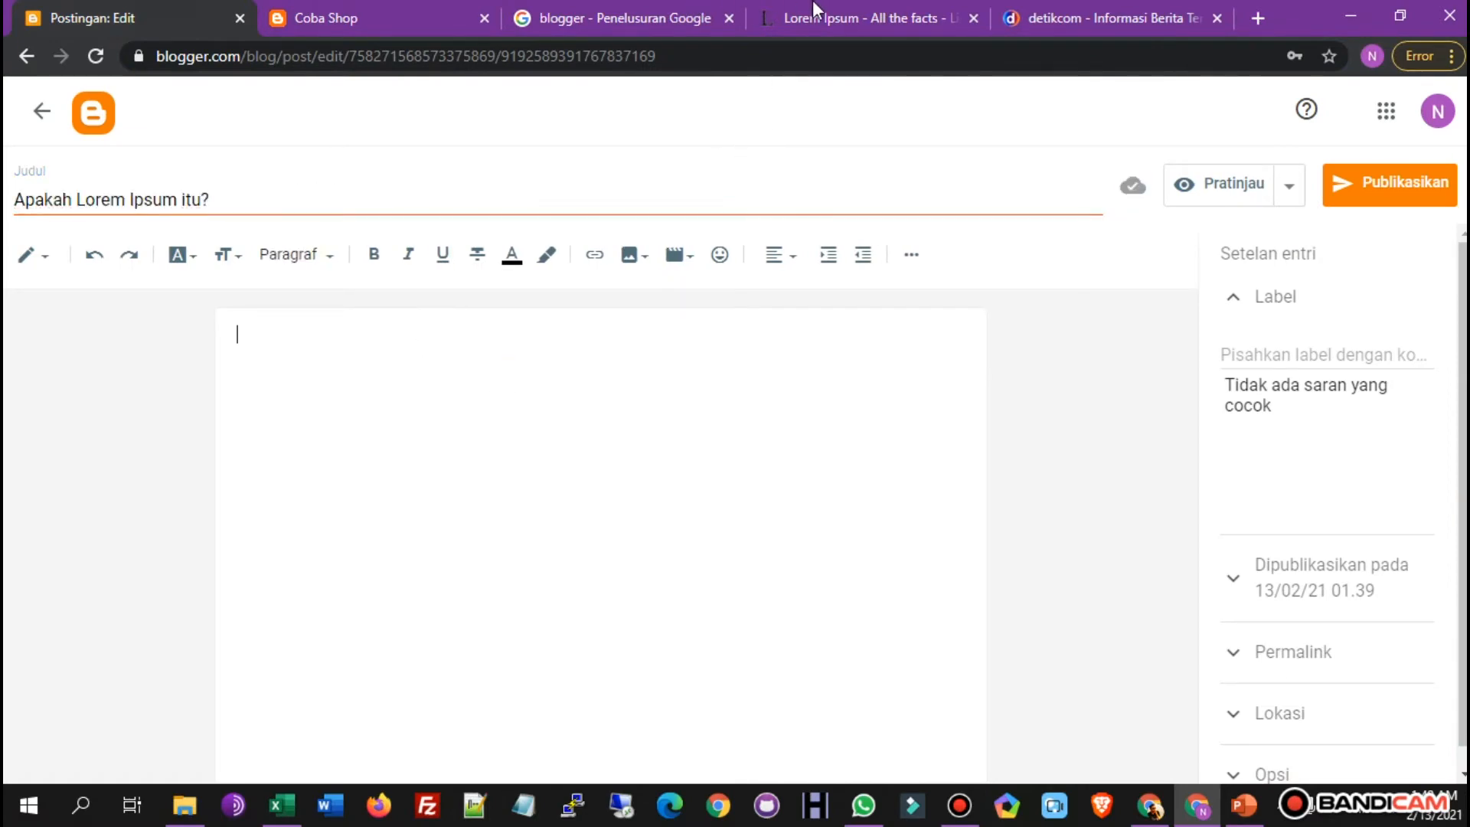
pyautogui.click(796, 16)
pyautogui.moveTo(245, 325); pyautogui.dragTo(604, 485)
pyautogui.scroll(-8, 563, 448)
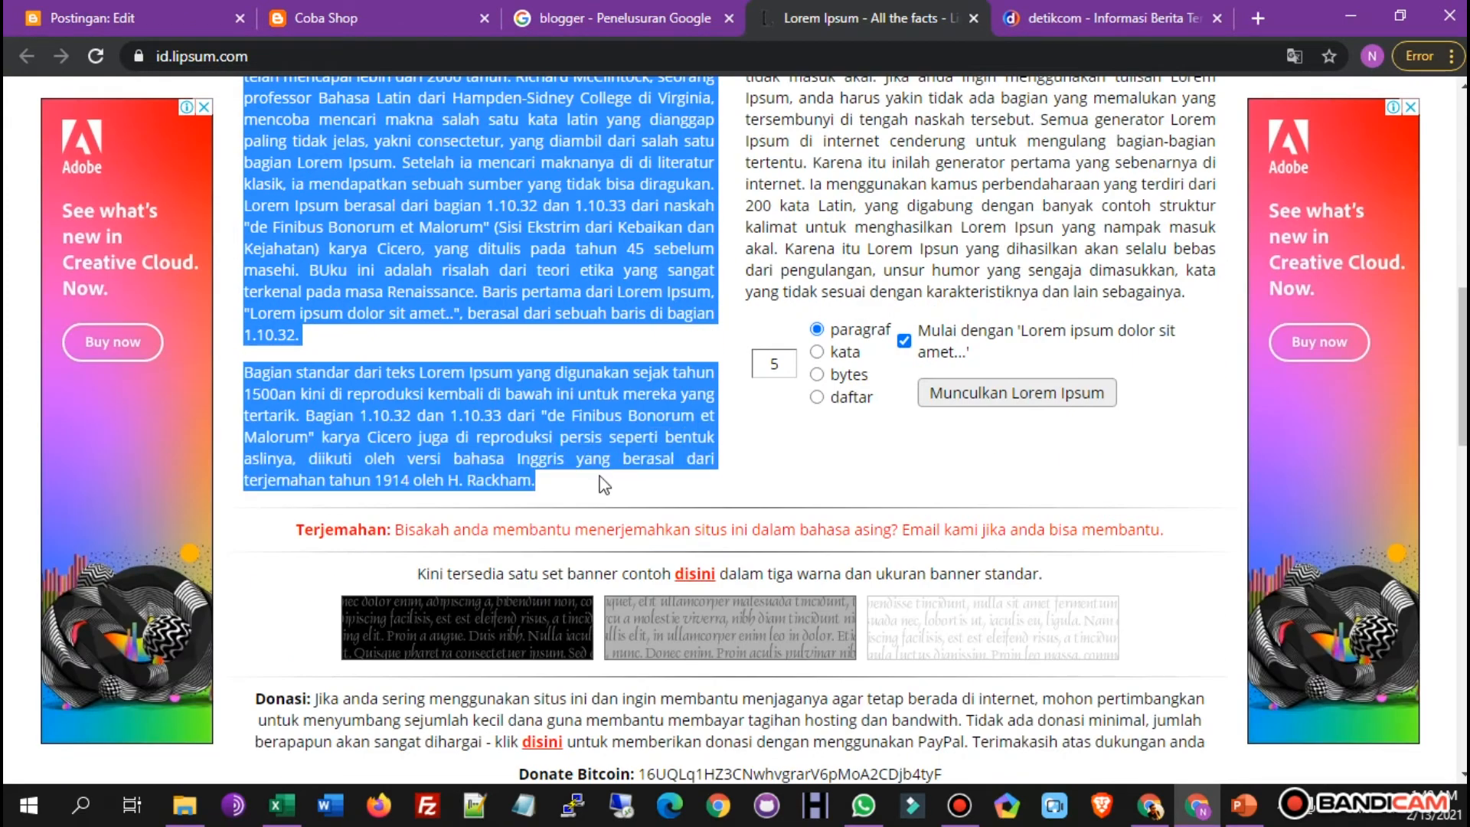
# Paste the copied article with its formatting into the post body and delete it all again.
pyautogui.click(147, 4)
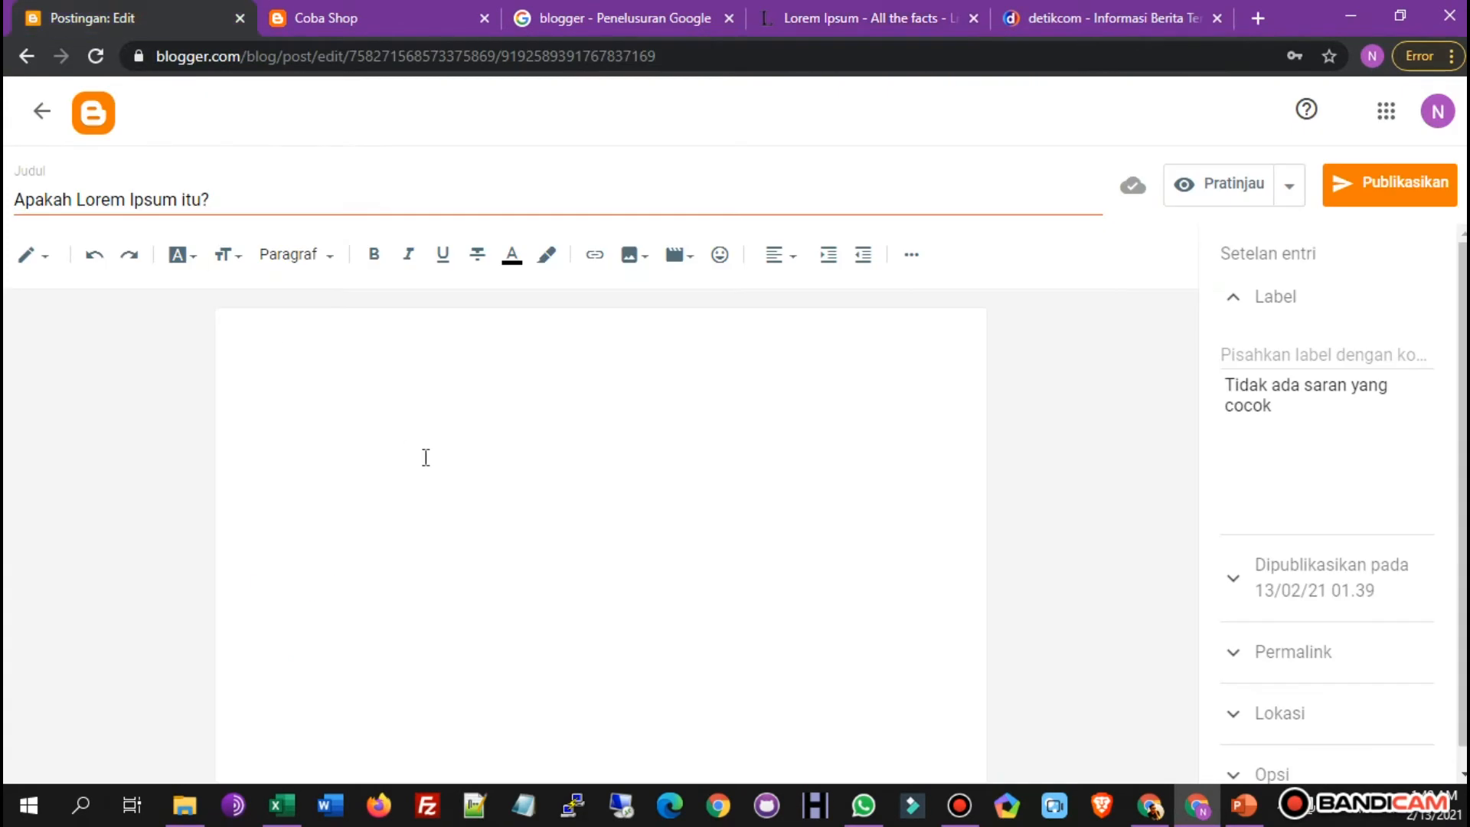
pyautogui.hotkey('ctrl', 'v')
pyautogui.scroll(5, 629, 469)
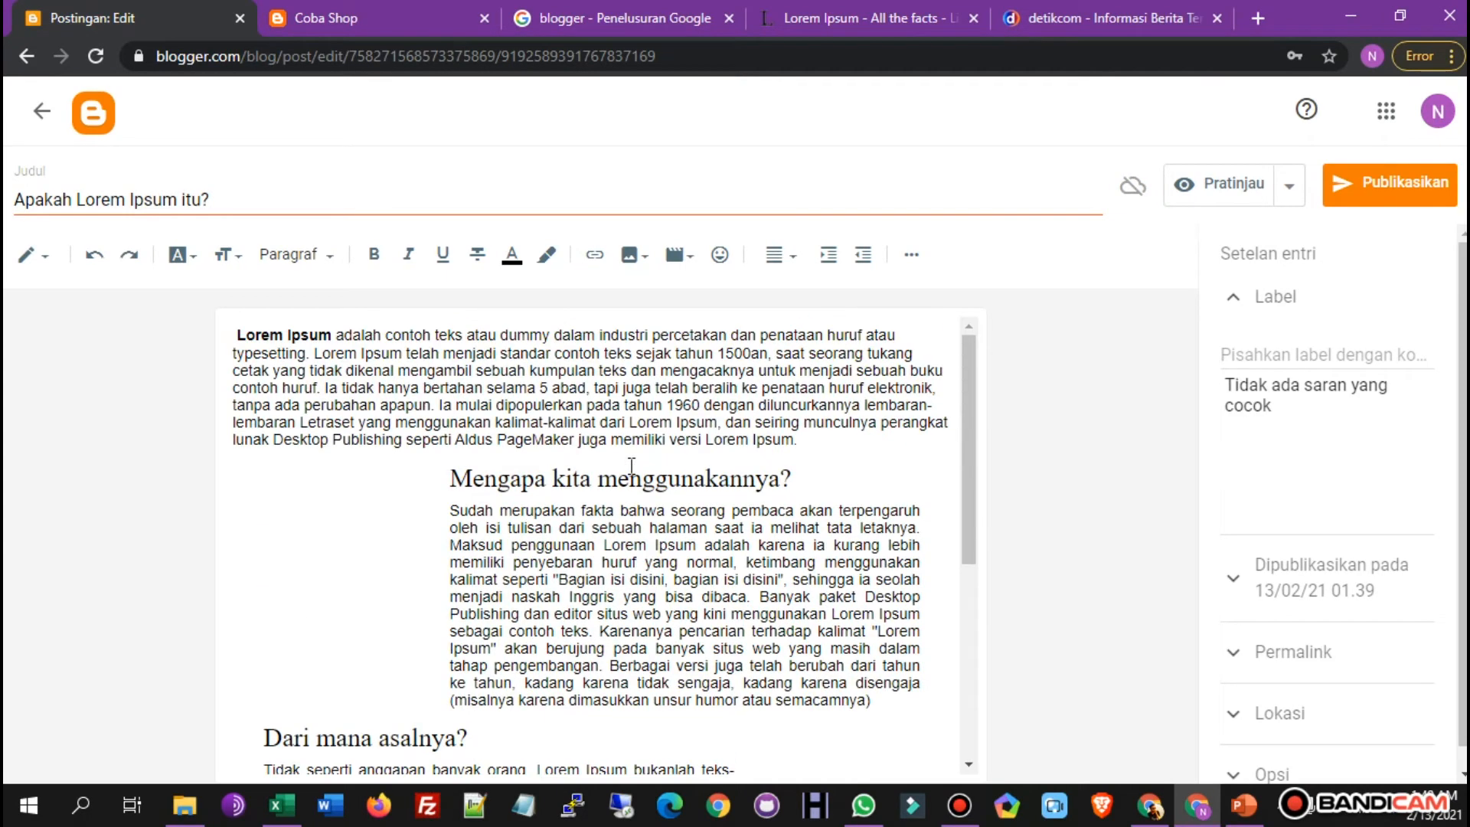
pyautogui.hotkey('ctrl', 'a')
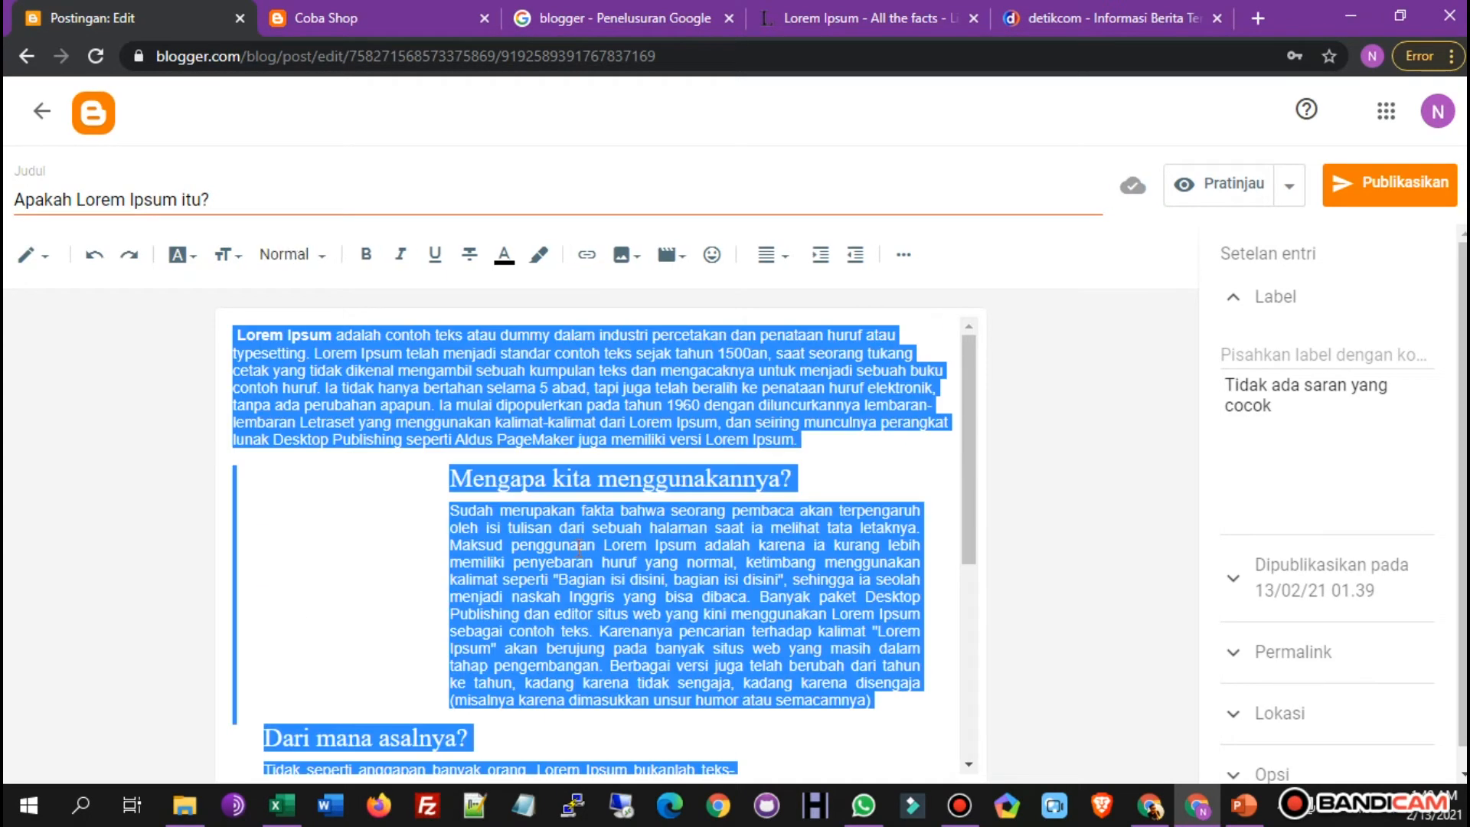
pyautogui.press('BackSpace')
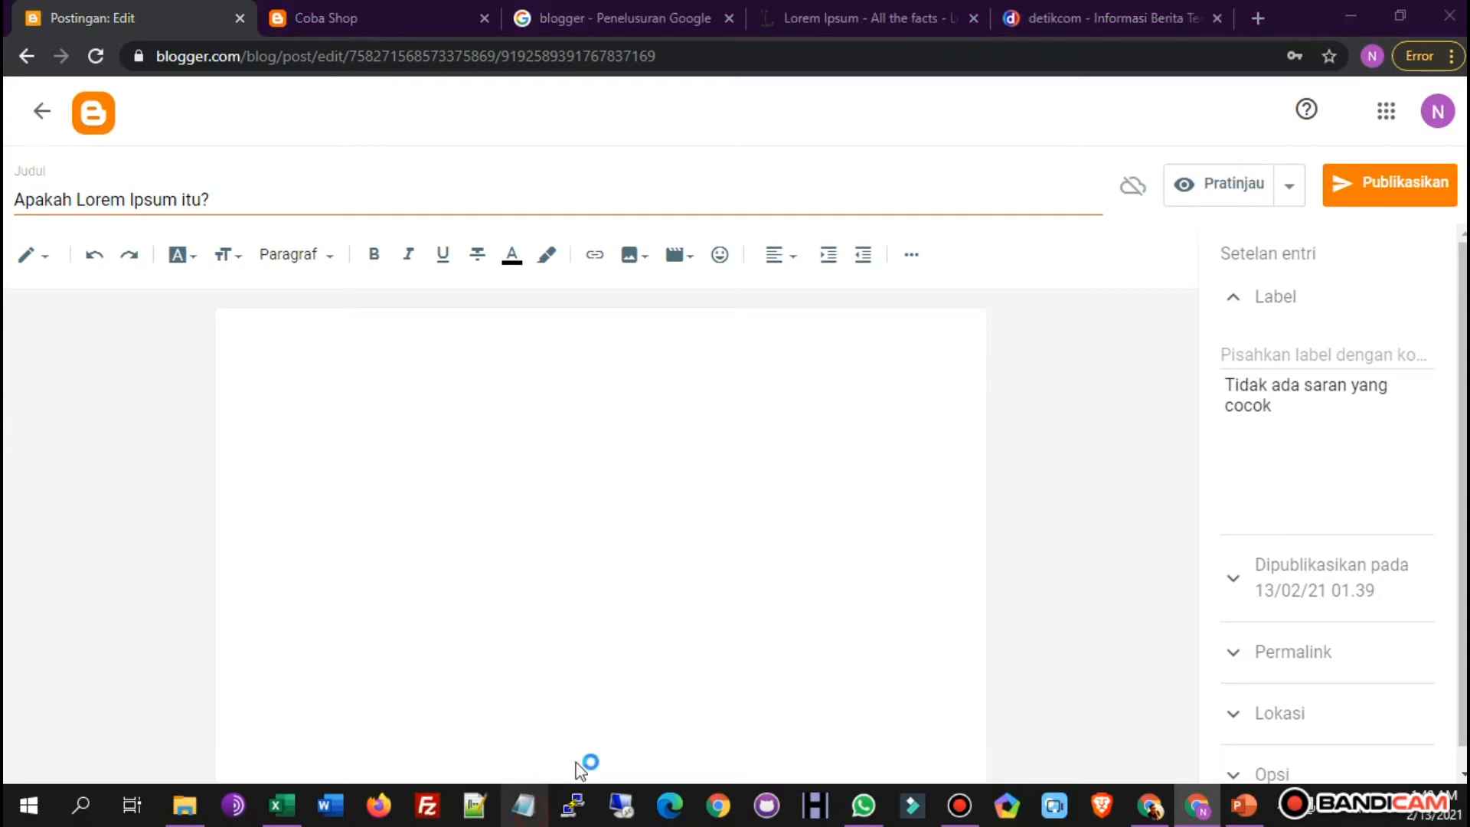
# Strip the formatting from the copied article by passing it through Notepad, and paste the plain text into the post body.
pyautogui.hotkey('ctrl', 'v')
pyautogui.hotkey('ctrl', 'a')
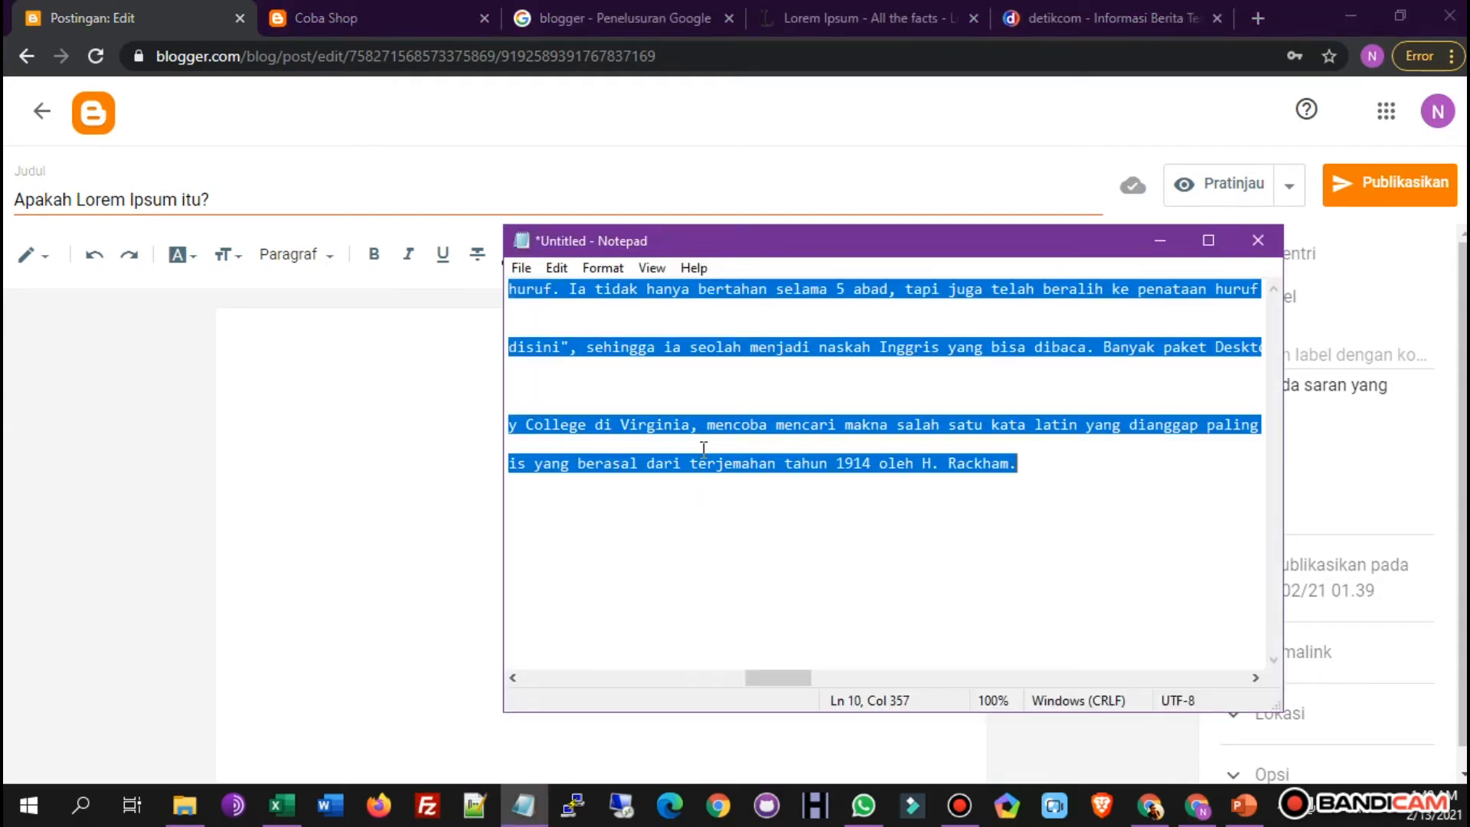
pyautogui.click(348, 471)
pyautogui.hotkey('ctrl', 'v')
pyautogui.scroll(10, 538, 512)
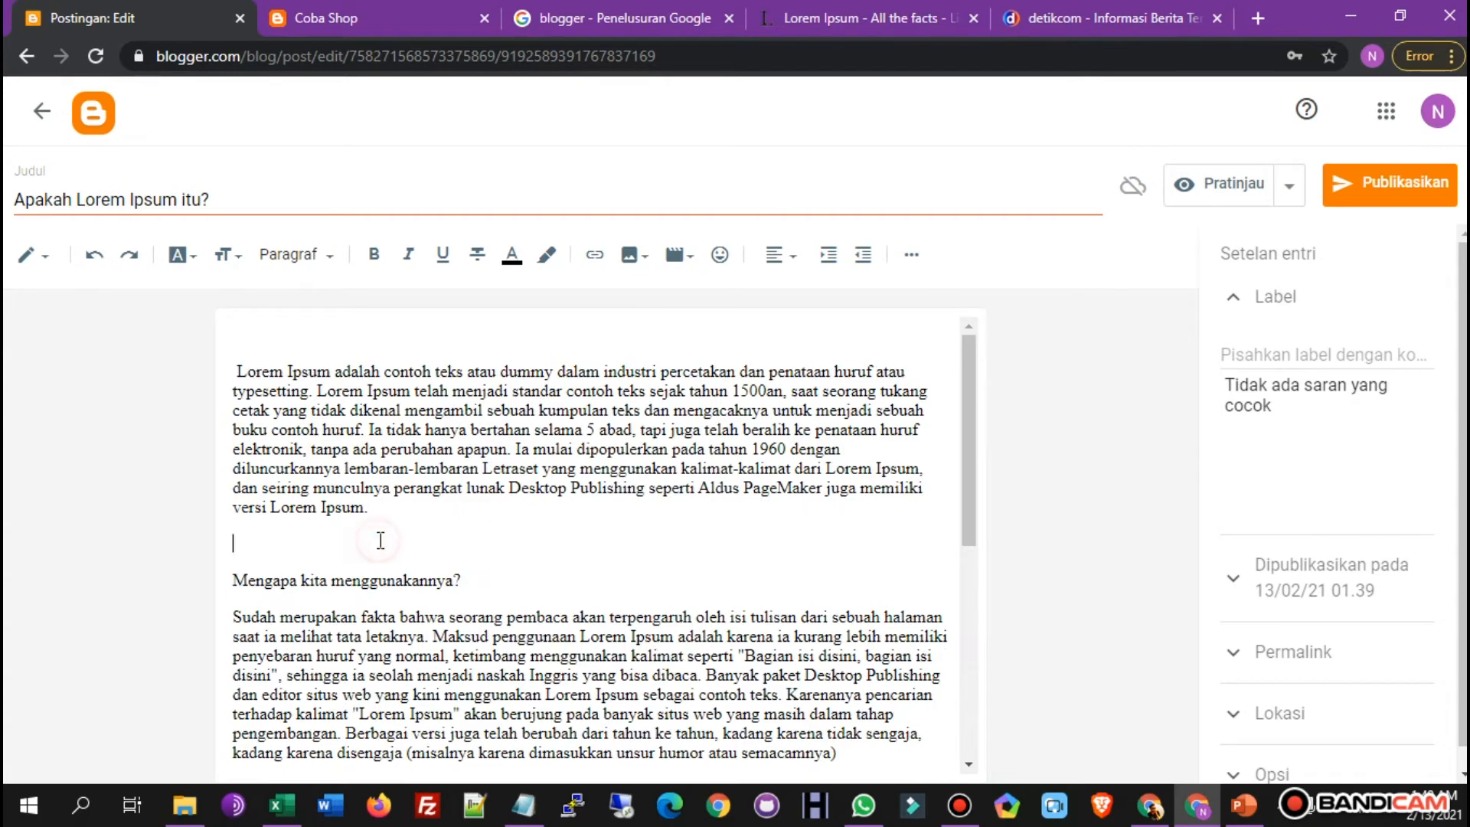
# Delete the extra blank lines between the paragraphs and section headings of the post body.
pyautogui.scroll(-5, 449, 487)
pyautogui.click(449, 487)
pyautogui.press('BackSpace')
pyautogui.press('BackSpace')
pyautogui.press('BackSpace')
pyautogui.press('BackSpace')
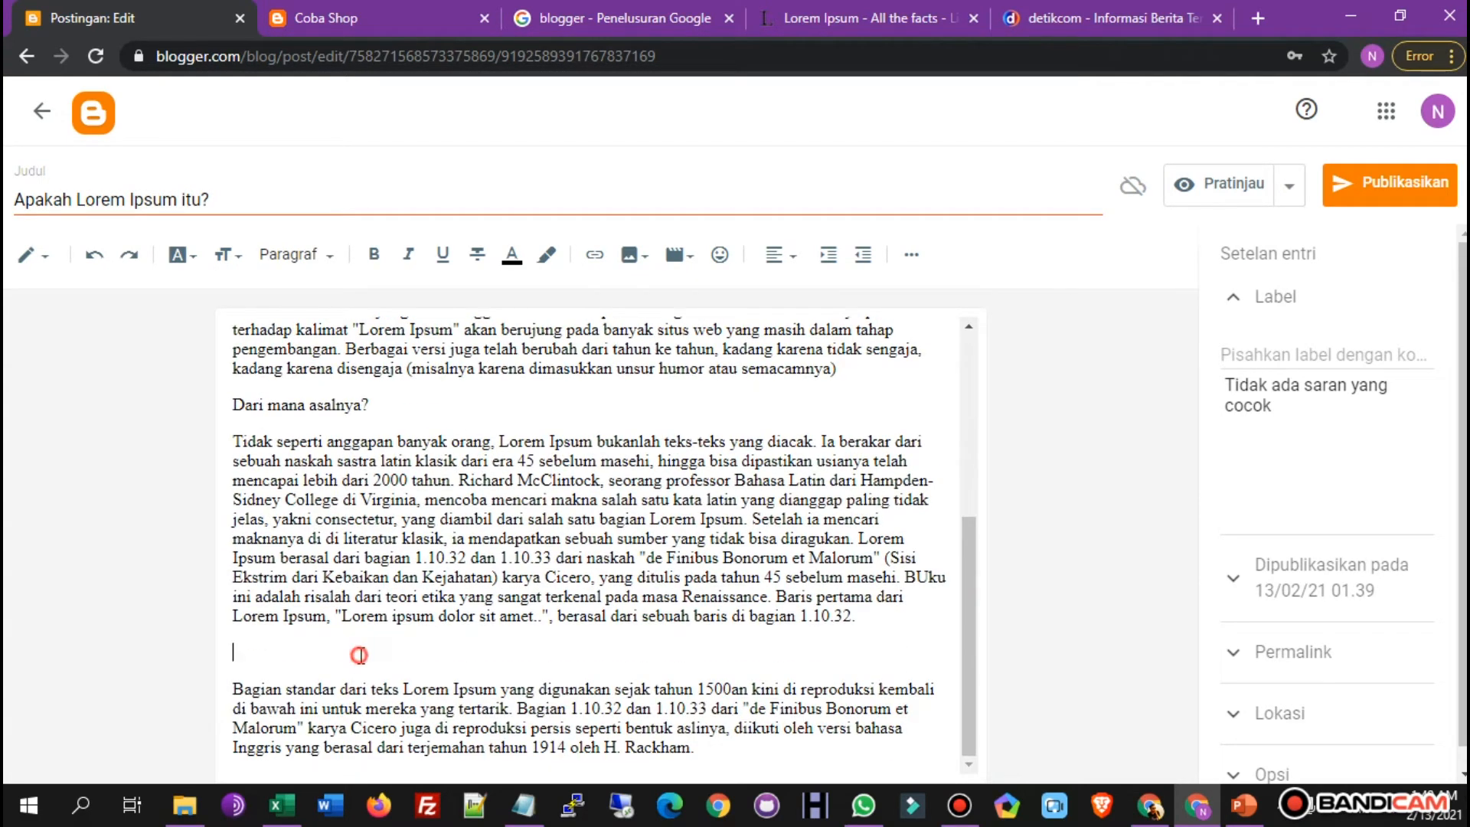
# Show the additional formatting tools of the post editor.
pyautogui.scroll(5, 451, 570)
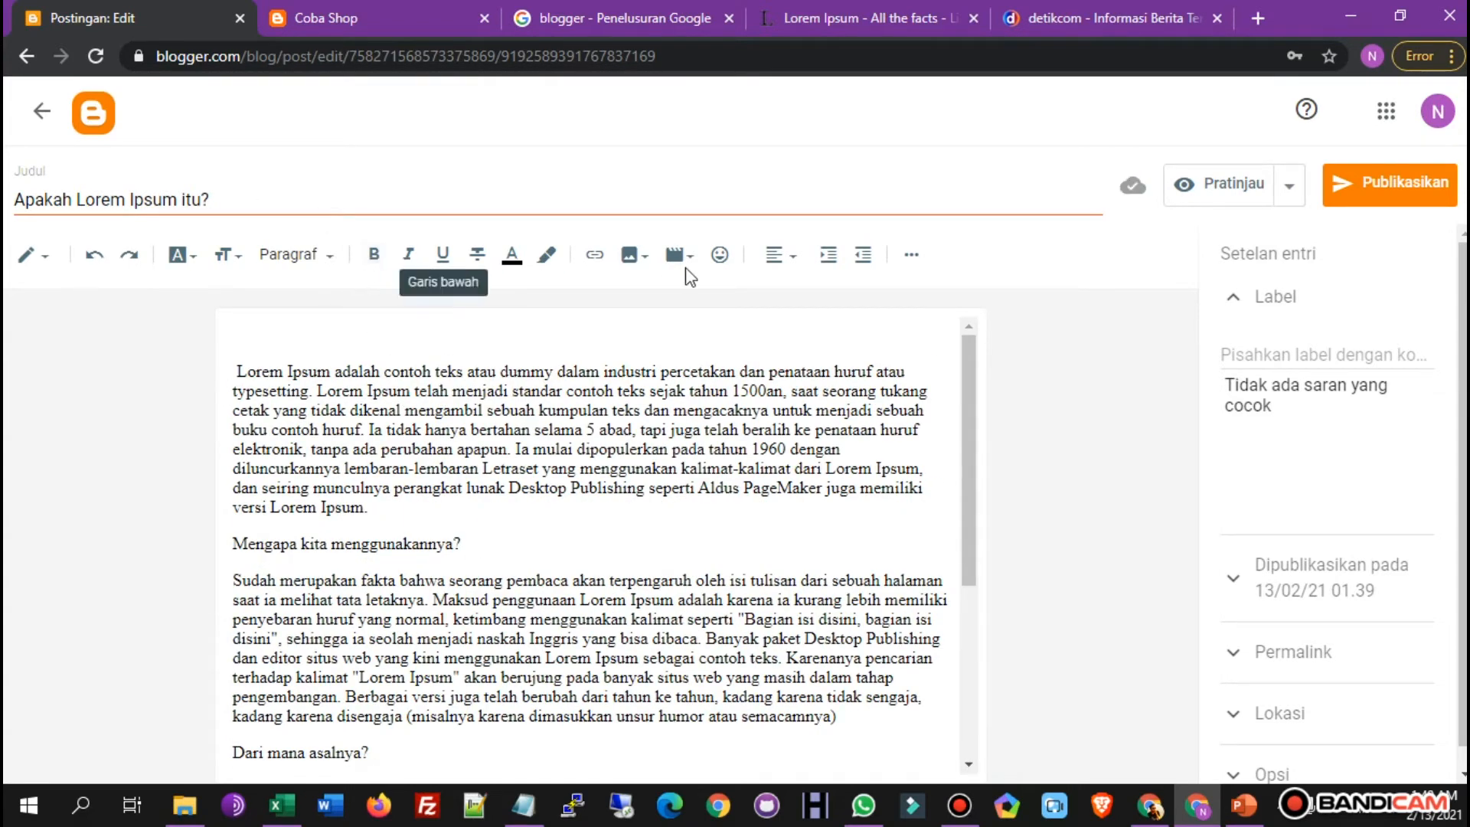
pyautogui.click(912, 260)
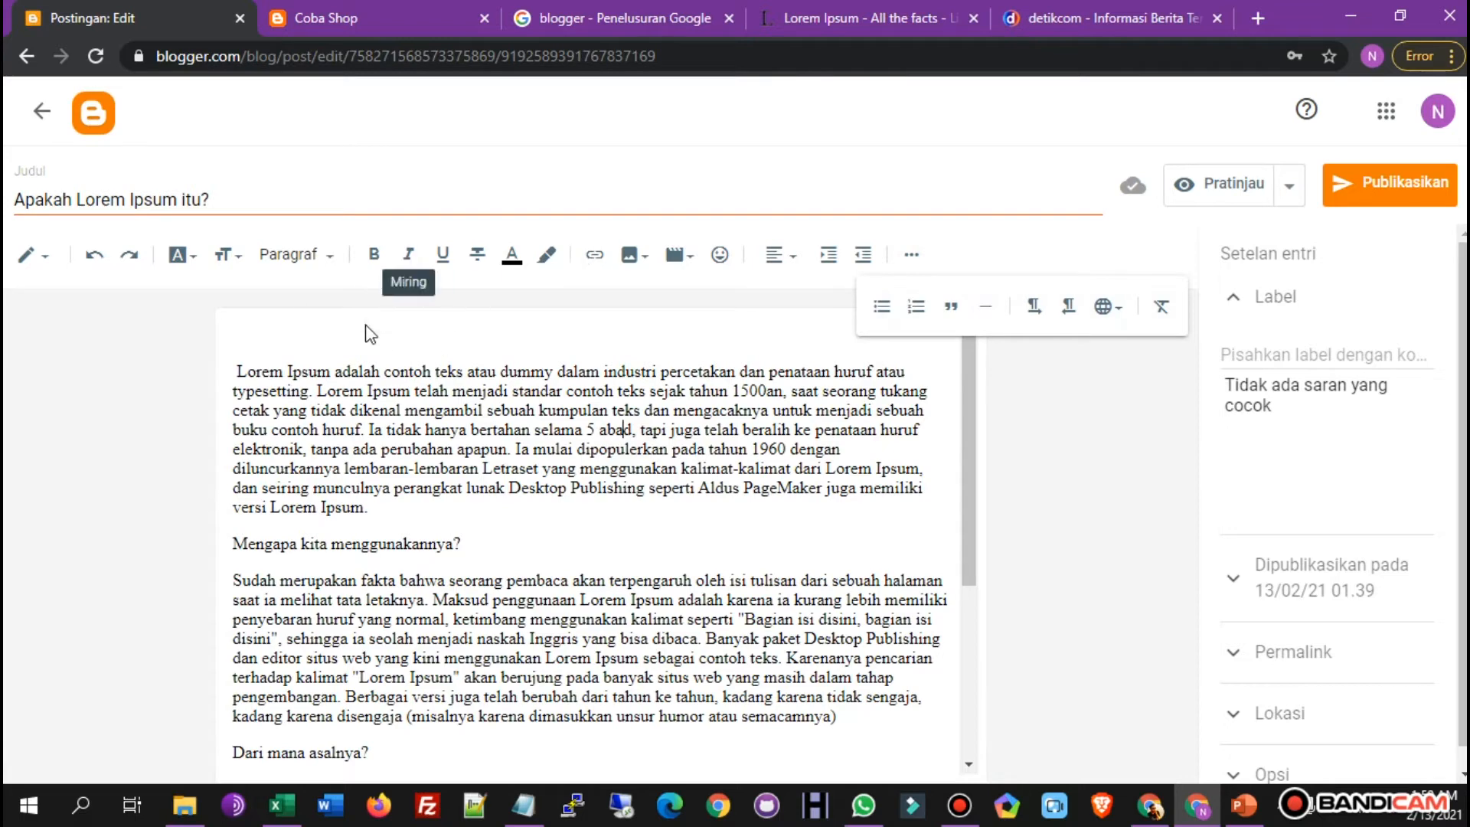
# Format the headings "Mengapa kita menggunakannya?" and "Dari mana asalnya?" with the Subjudul style.
pyautogui.click(282, 373)
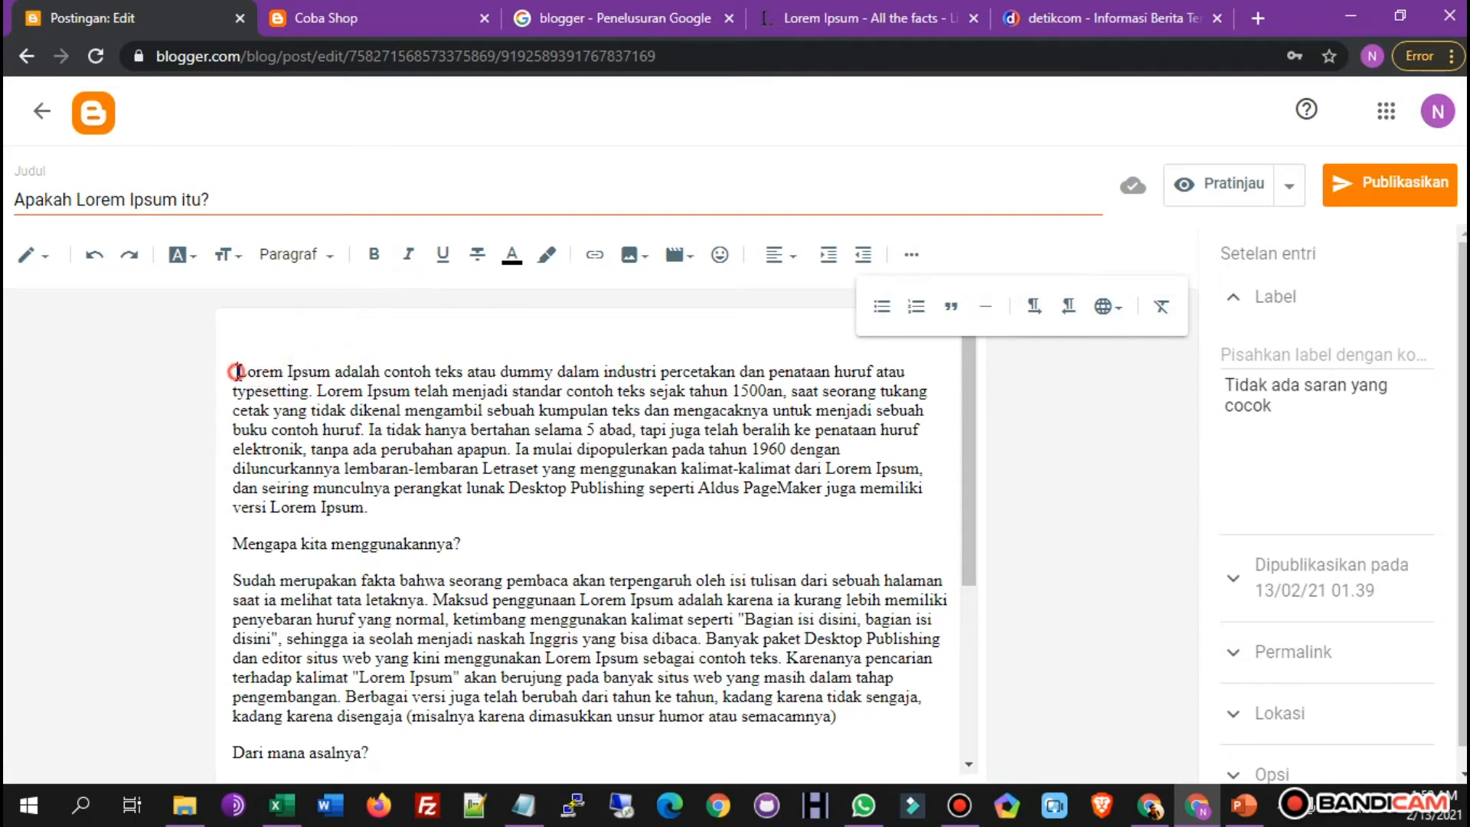
pyautogui.moveTo(465, 544); pyautogui.dragTo(236, 549)
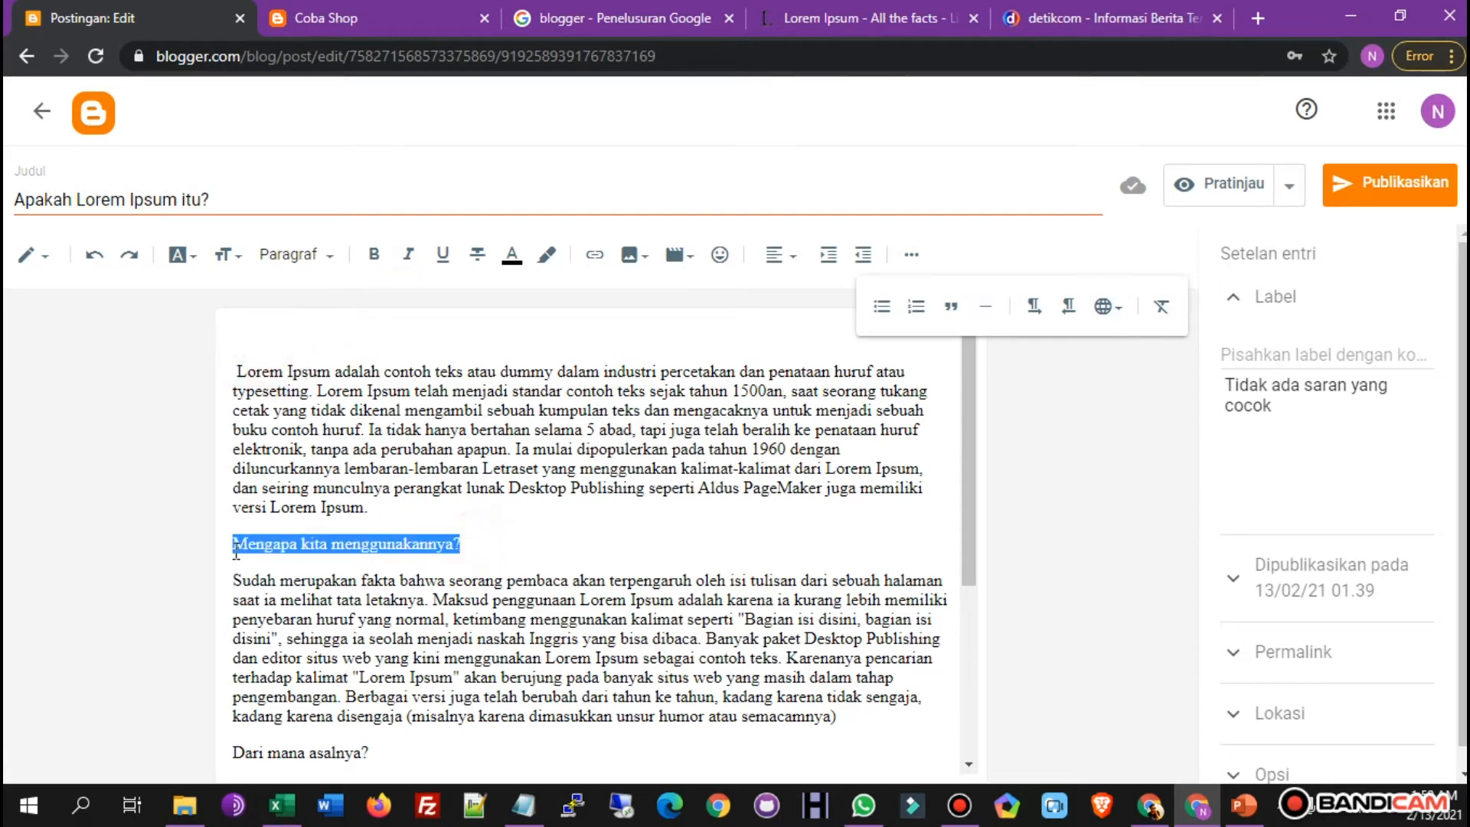
pyautogui.click(315, 255)
pyautogui.click(331, 395)
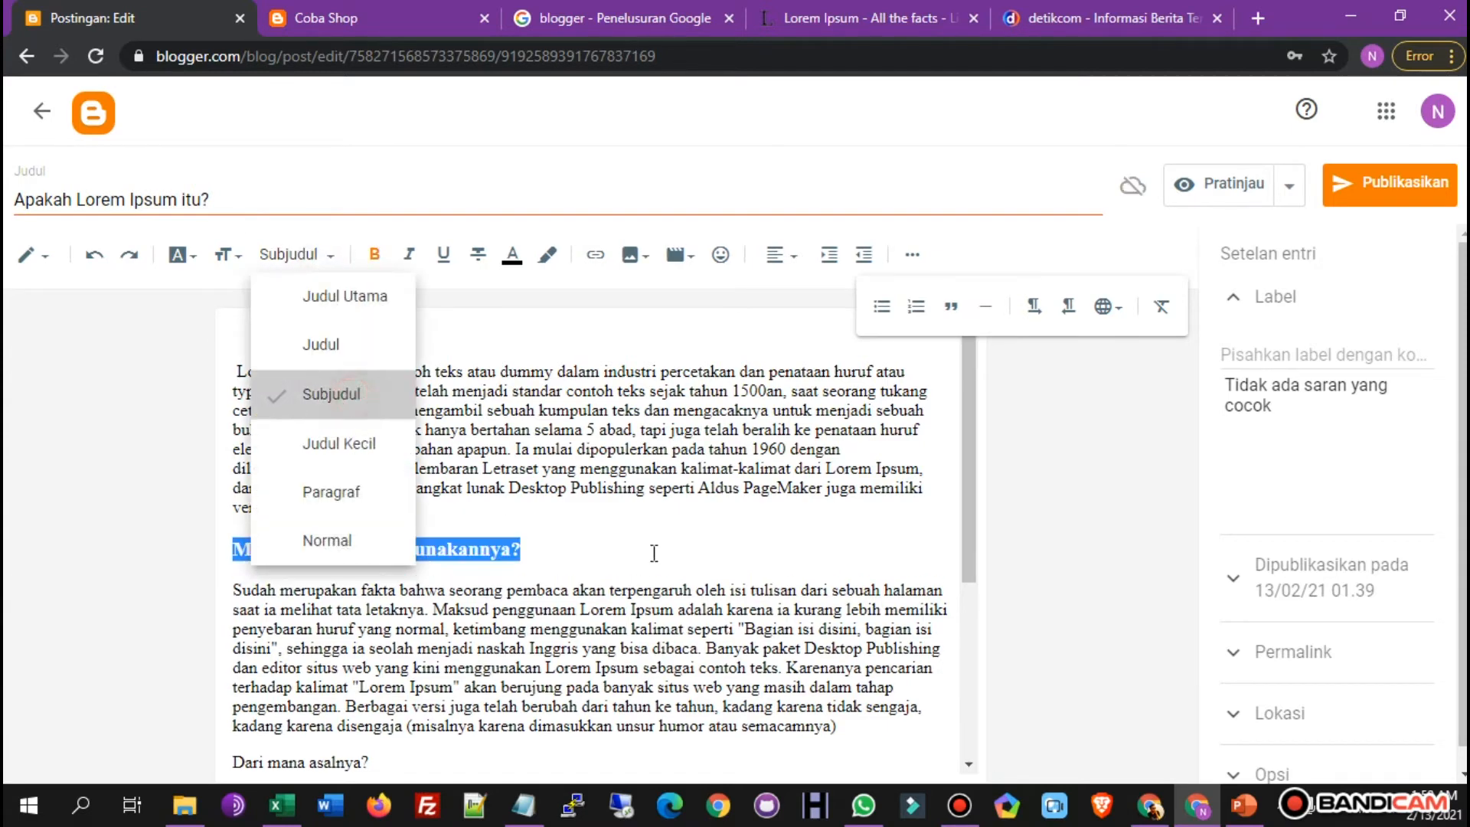
pyautogui.click(529, 552)
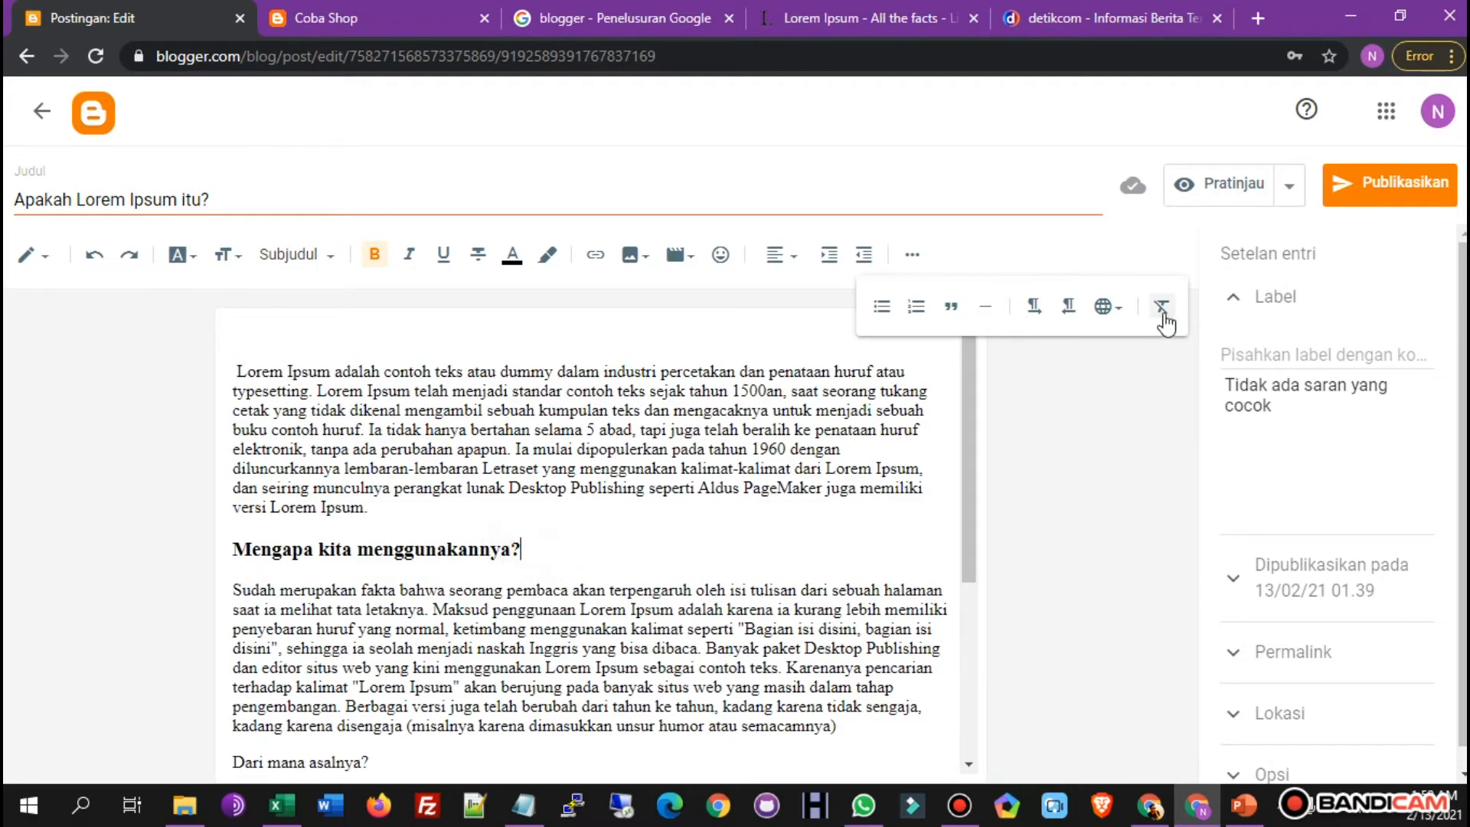
pyautogui.scroll(-4, 485, 590)
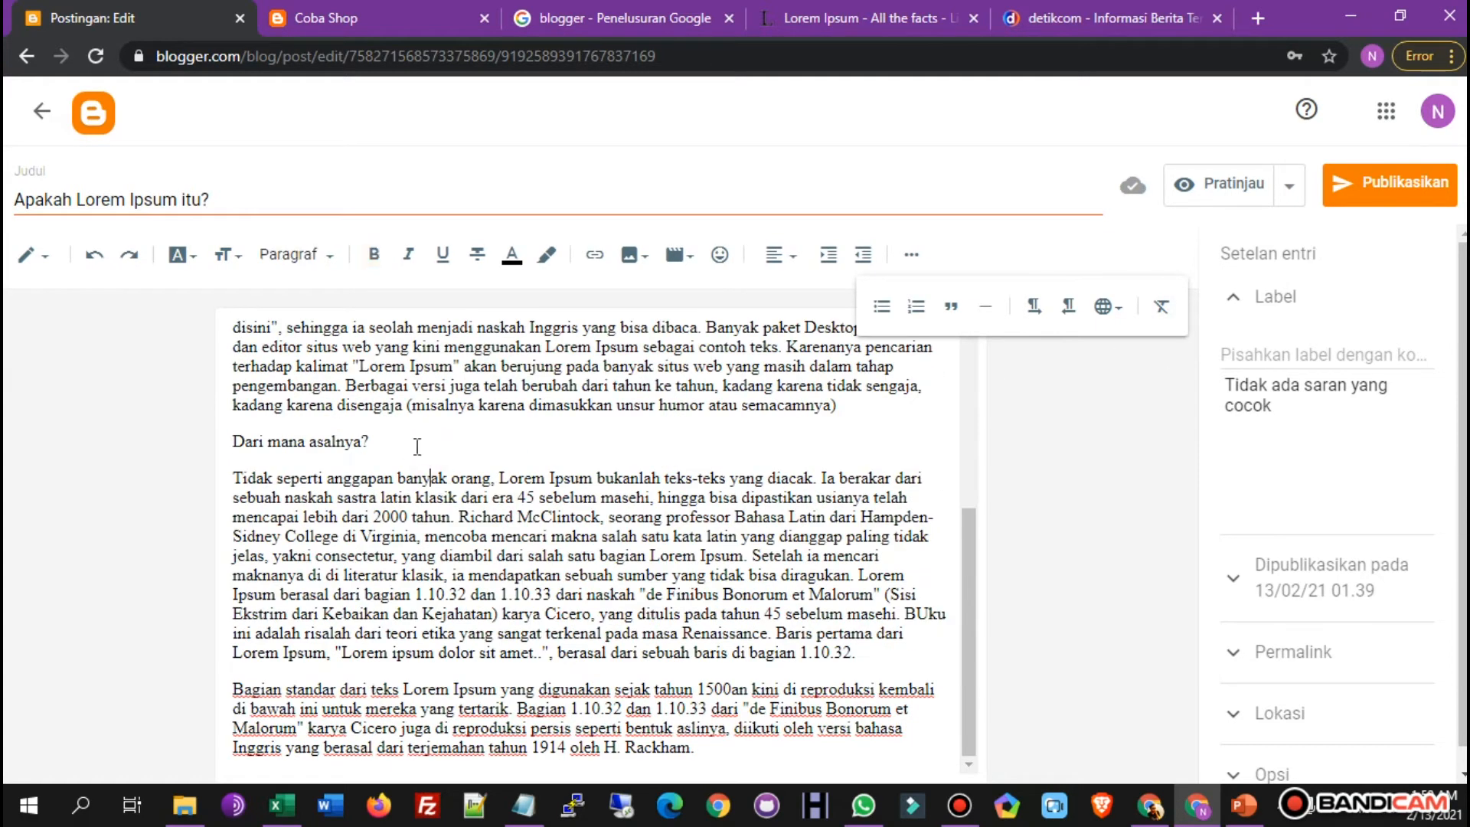
pyautogui.click(331, 256)
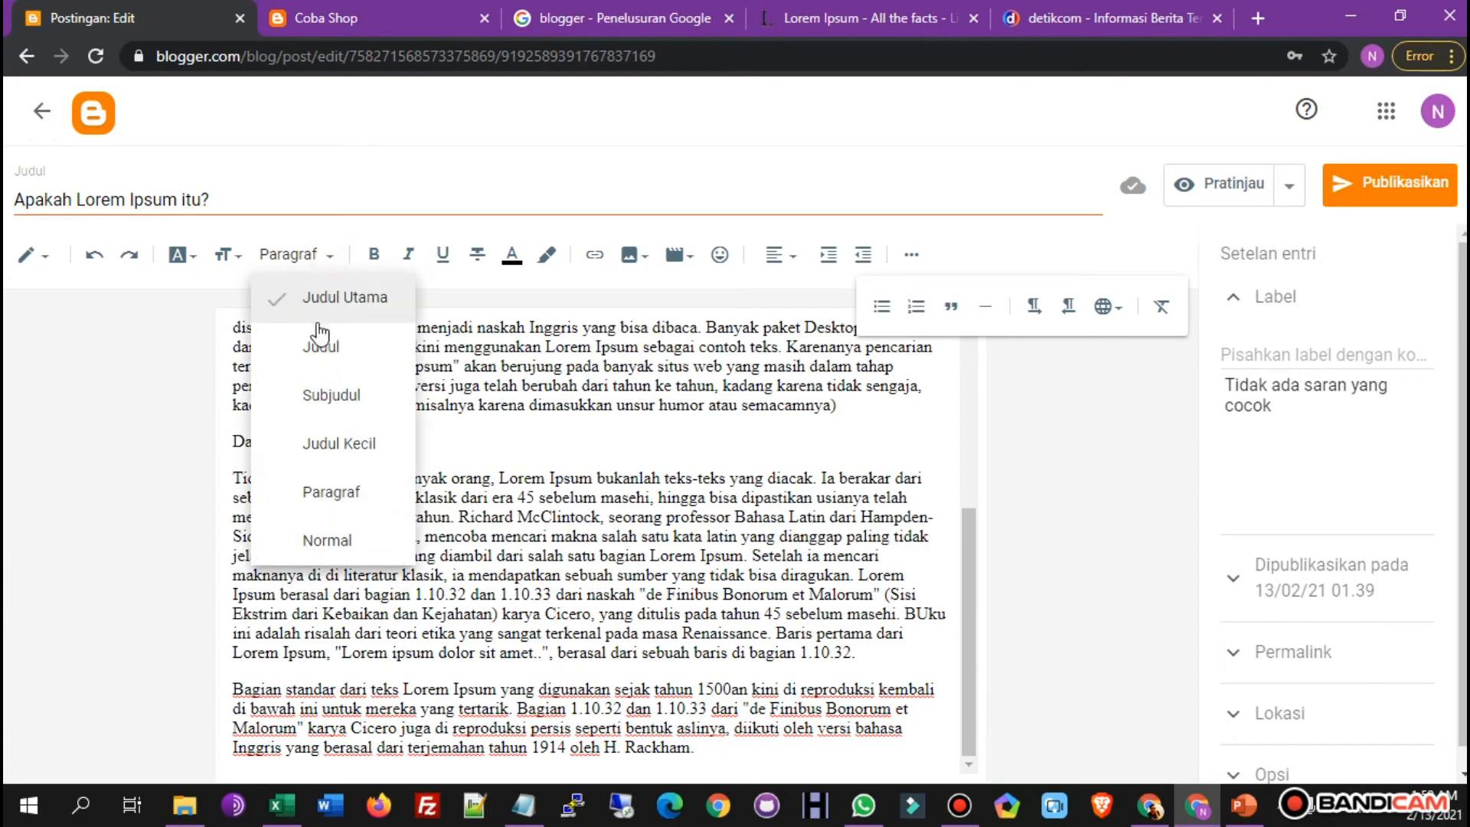
pyautogui.click(349, 396)
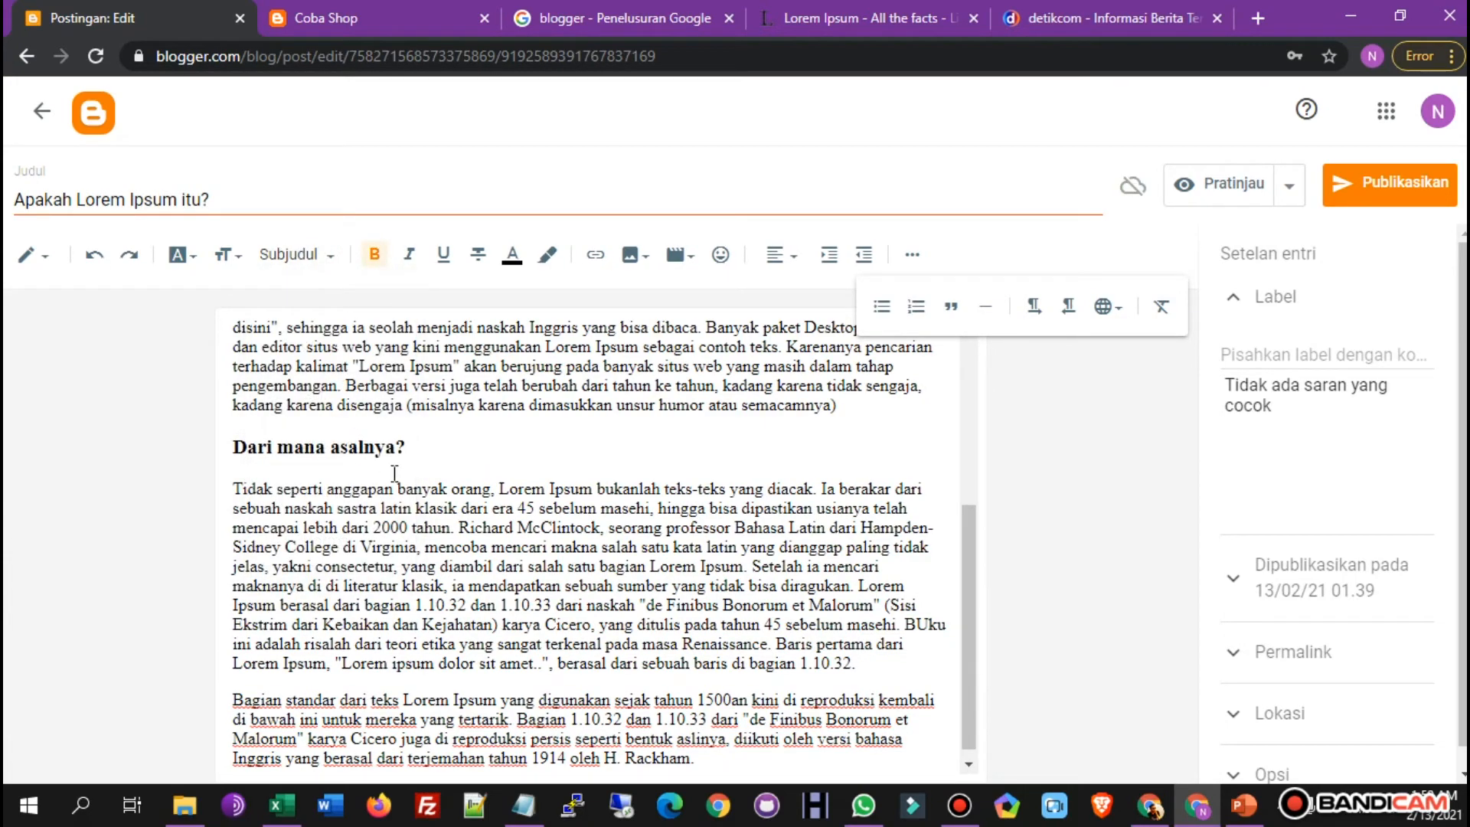
# Change the headings "Mengapa kita menggunakannya?" and "Dari mana asalnya?" to the Judul style.
pyautogui.scroll(5, 460, 490)
pyautogui.click(565, 555)
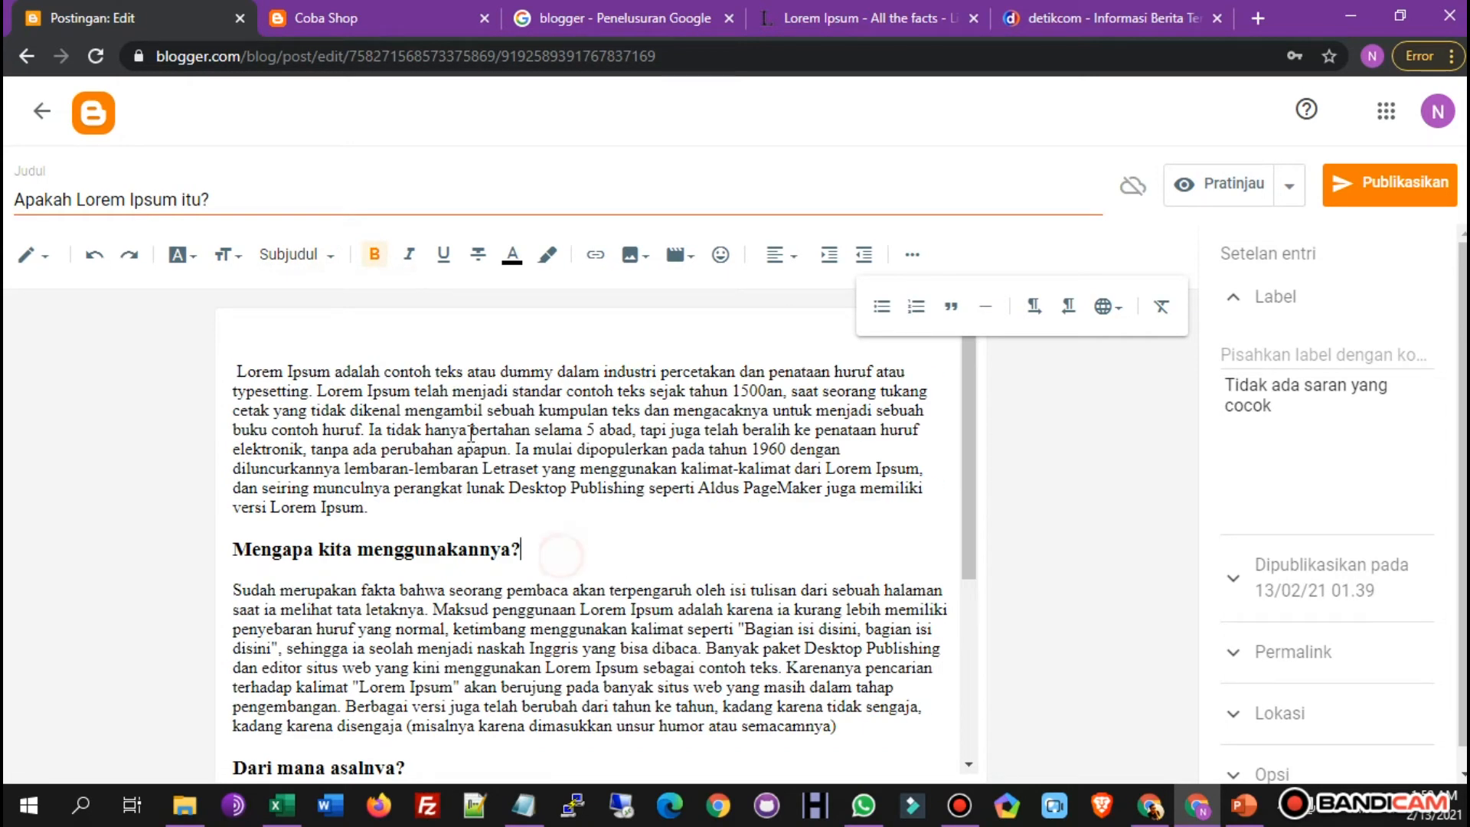
pyautogui.click(314, 256)
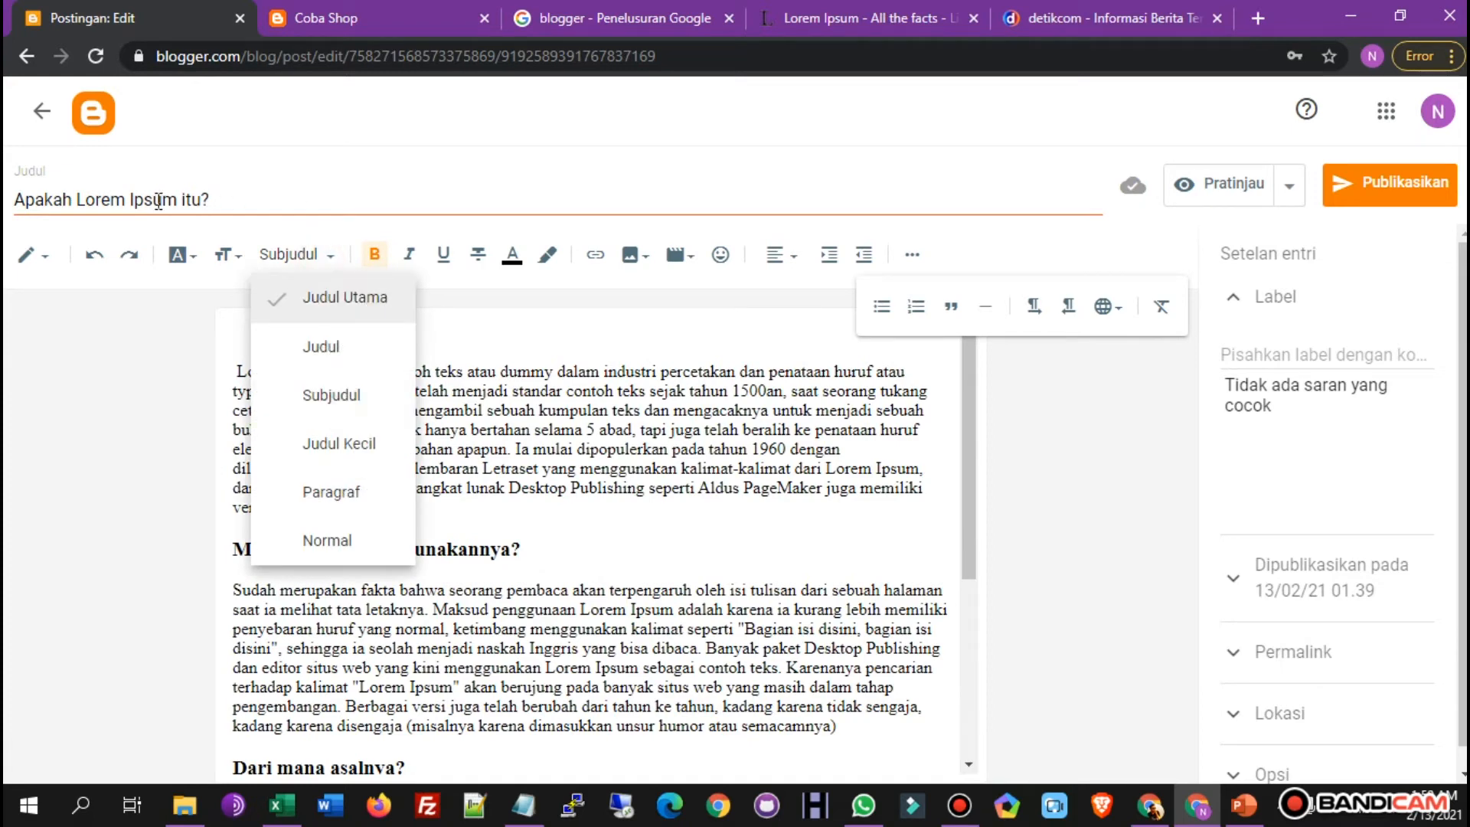
pyautogui.click(364, 355)
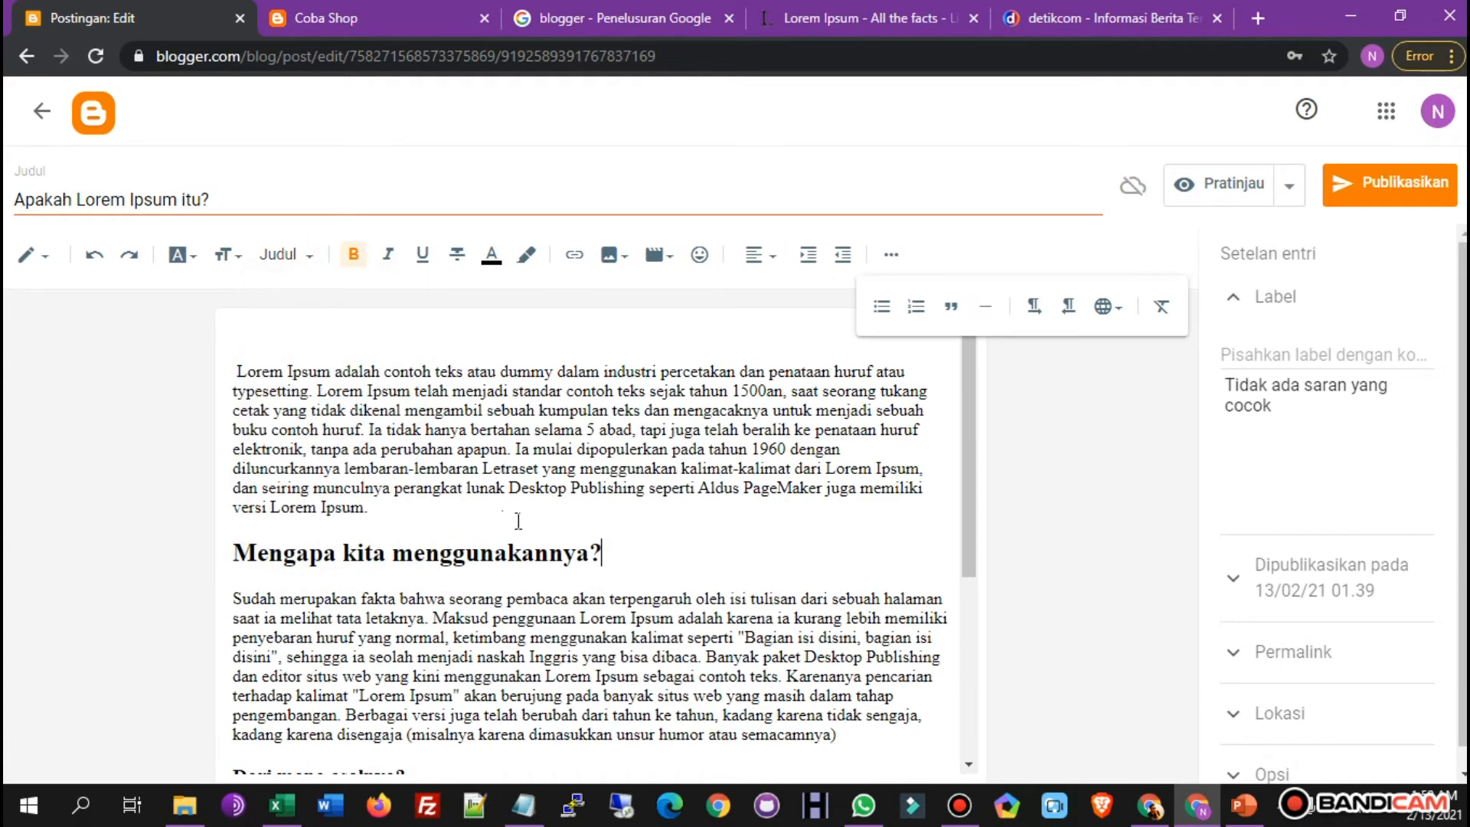
pyautogui.click(248, 190)
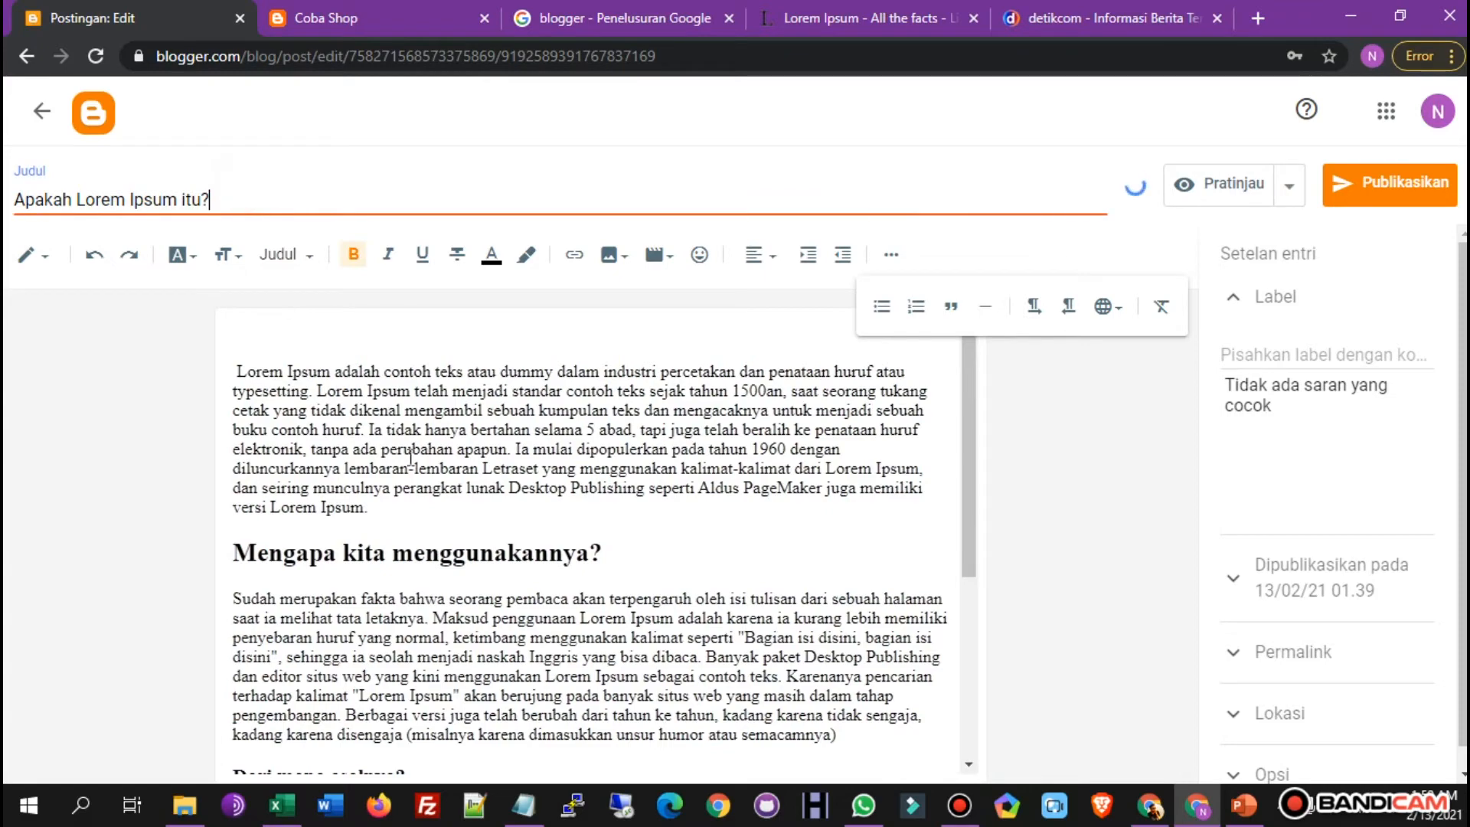
pyautogui.scroll(-4, 525, 549)
pyautogui.click(431, 456)
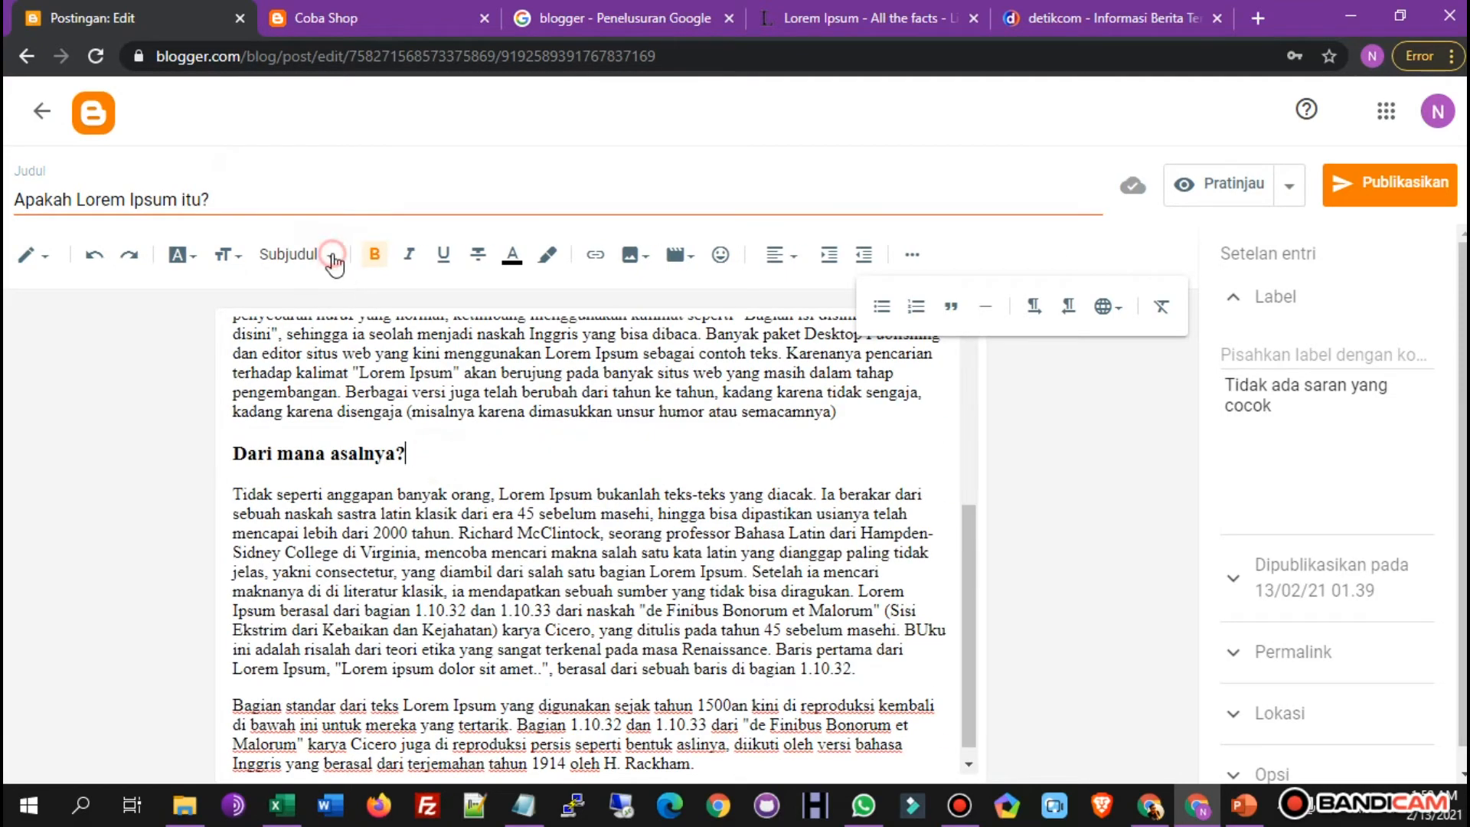
pyautogui.click(335, 264)
pyautogui.click(337, 342)
pyautogui.scroll(4, 473, 494)
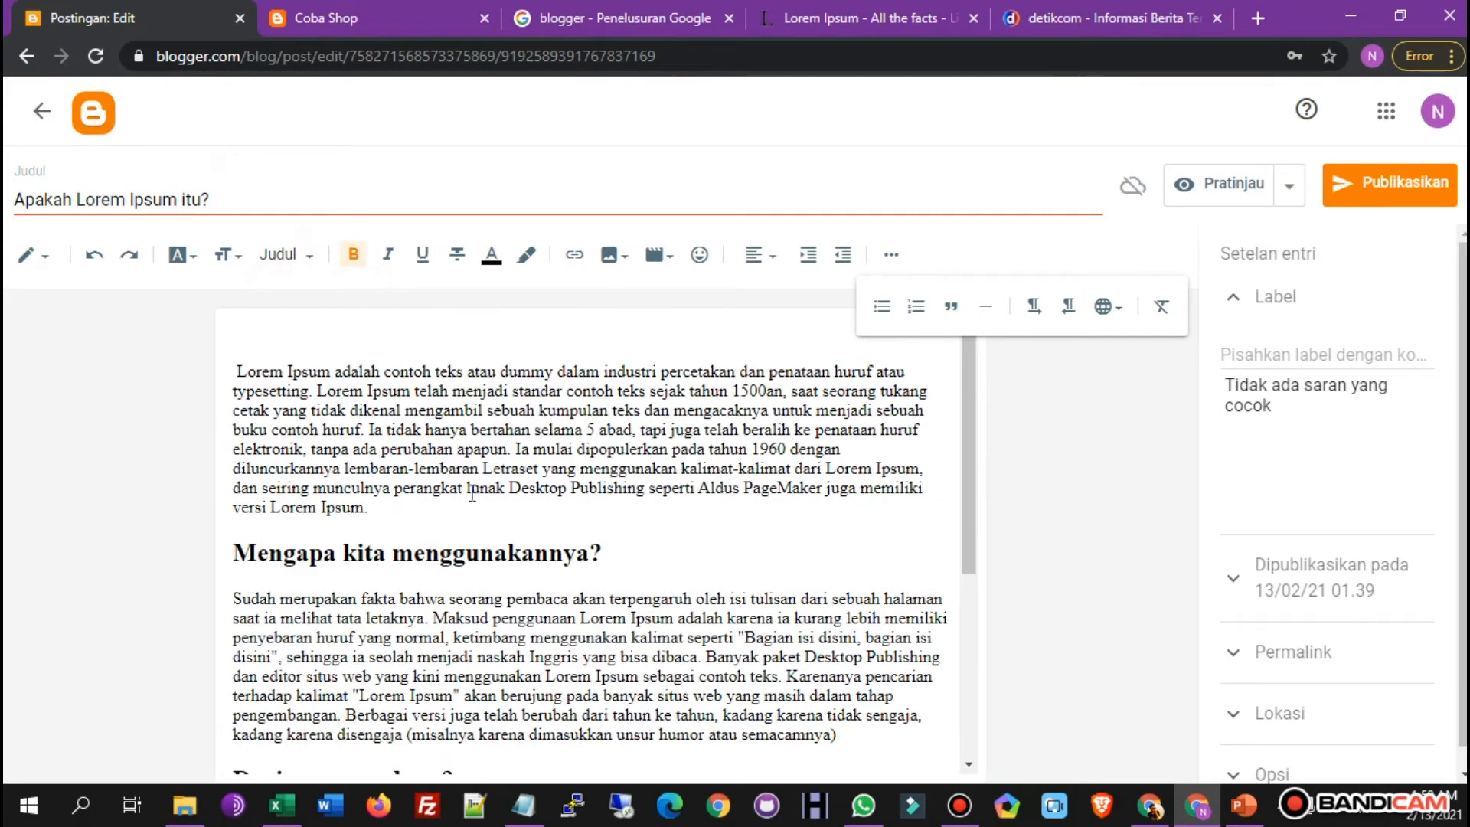
pyautogui.click(234, 199)
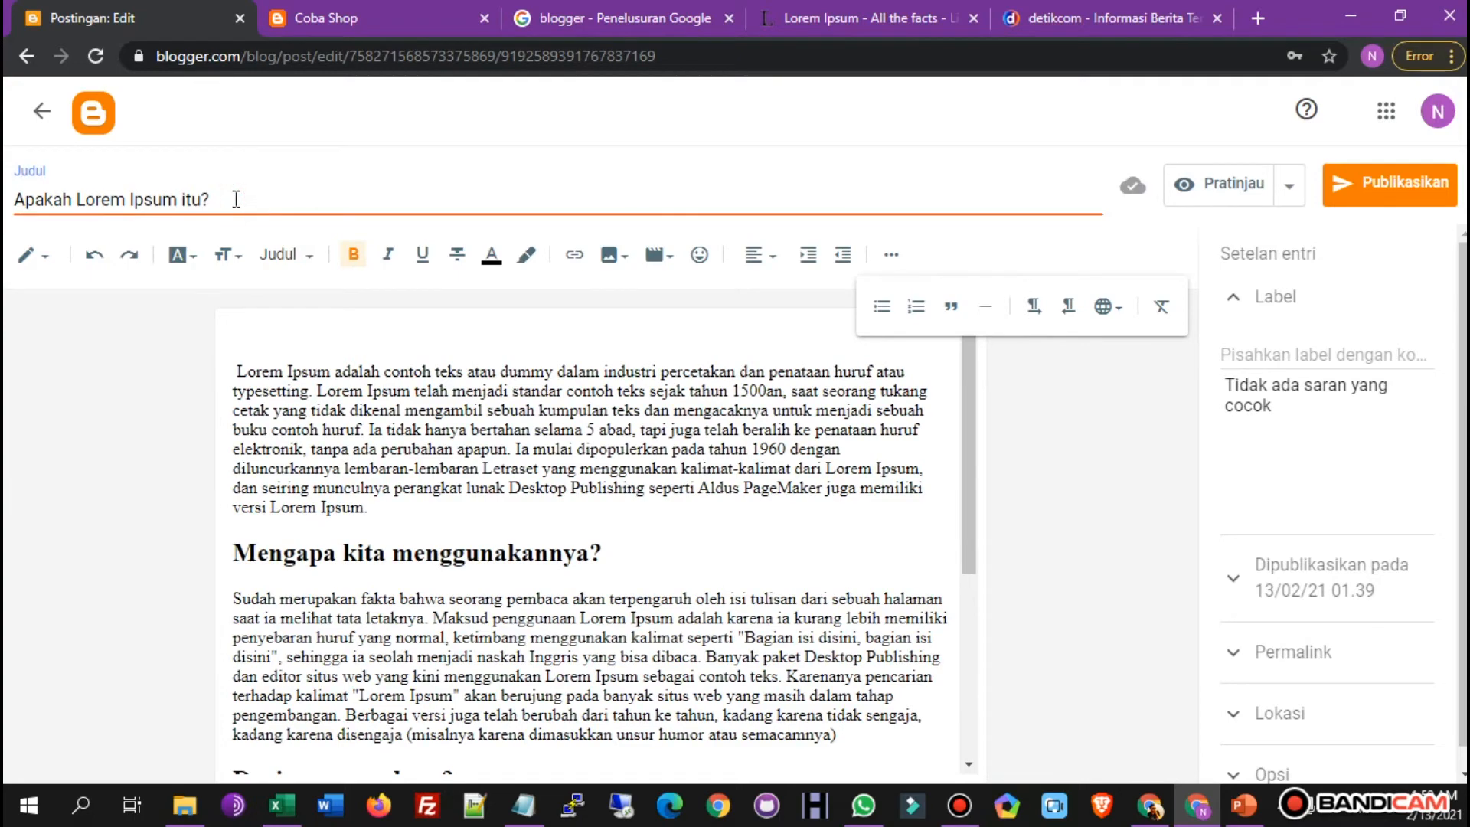
# Add an empty line below the heading "Mengapa kita menggunakannya?" in the post body.
pyautogui.click(632, 559)
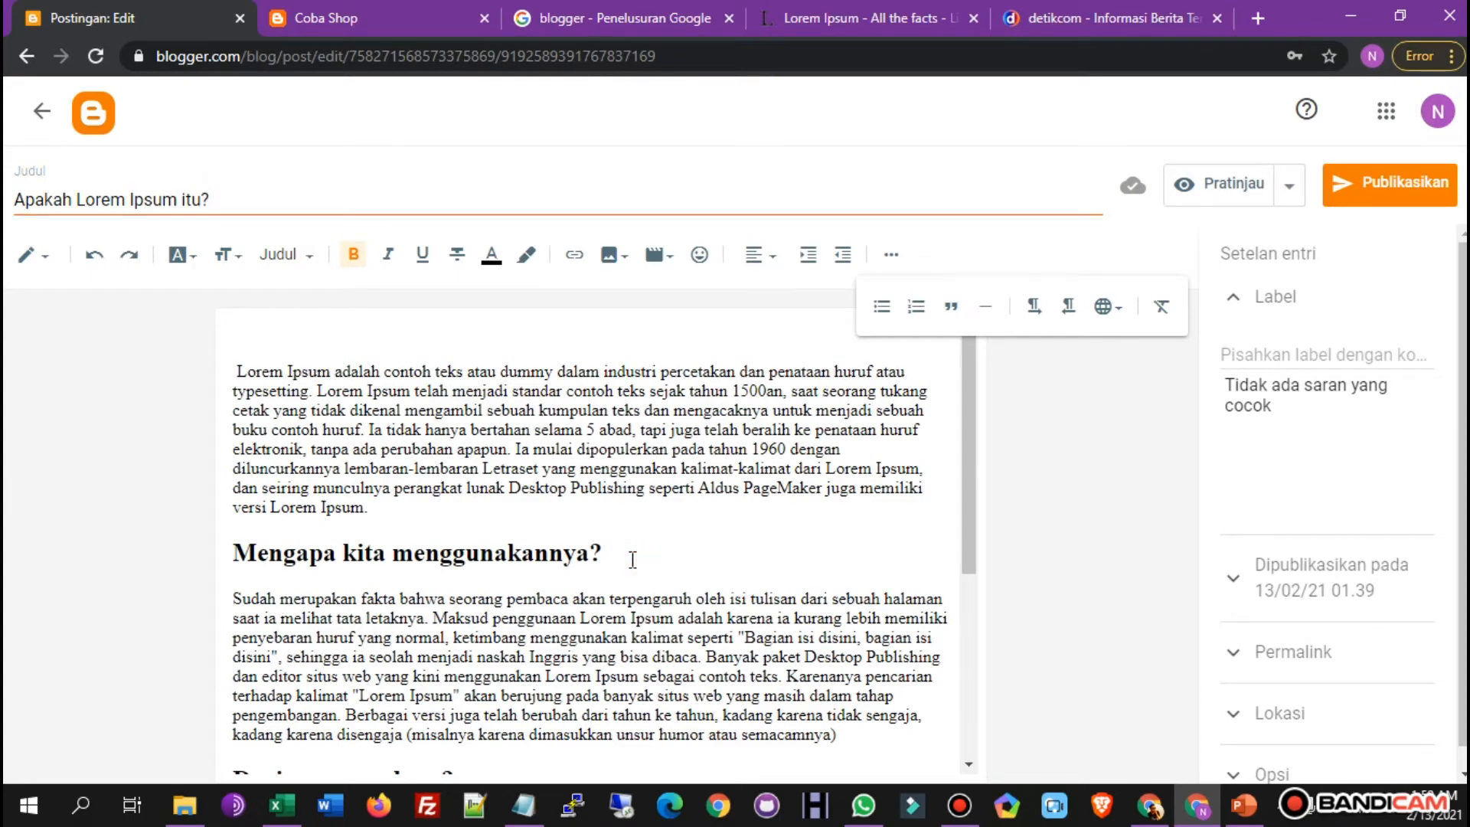
pyautogui.click(388, 545)
pyautogui.scroll(-5, 520, 555)
pyautogui.scroll(5, 520, 554)
pyautogui.scroll(-3, 647, 555)
pyautogui.scroll(3, 559, 475)
pyautogui.press('Return')
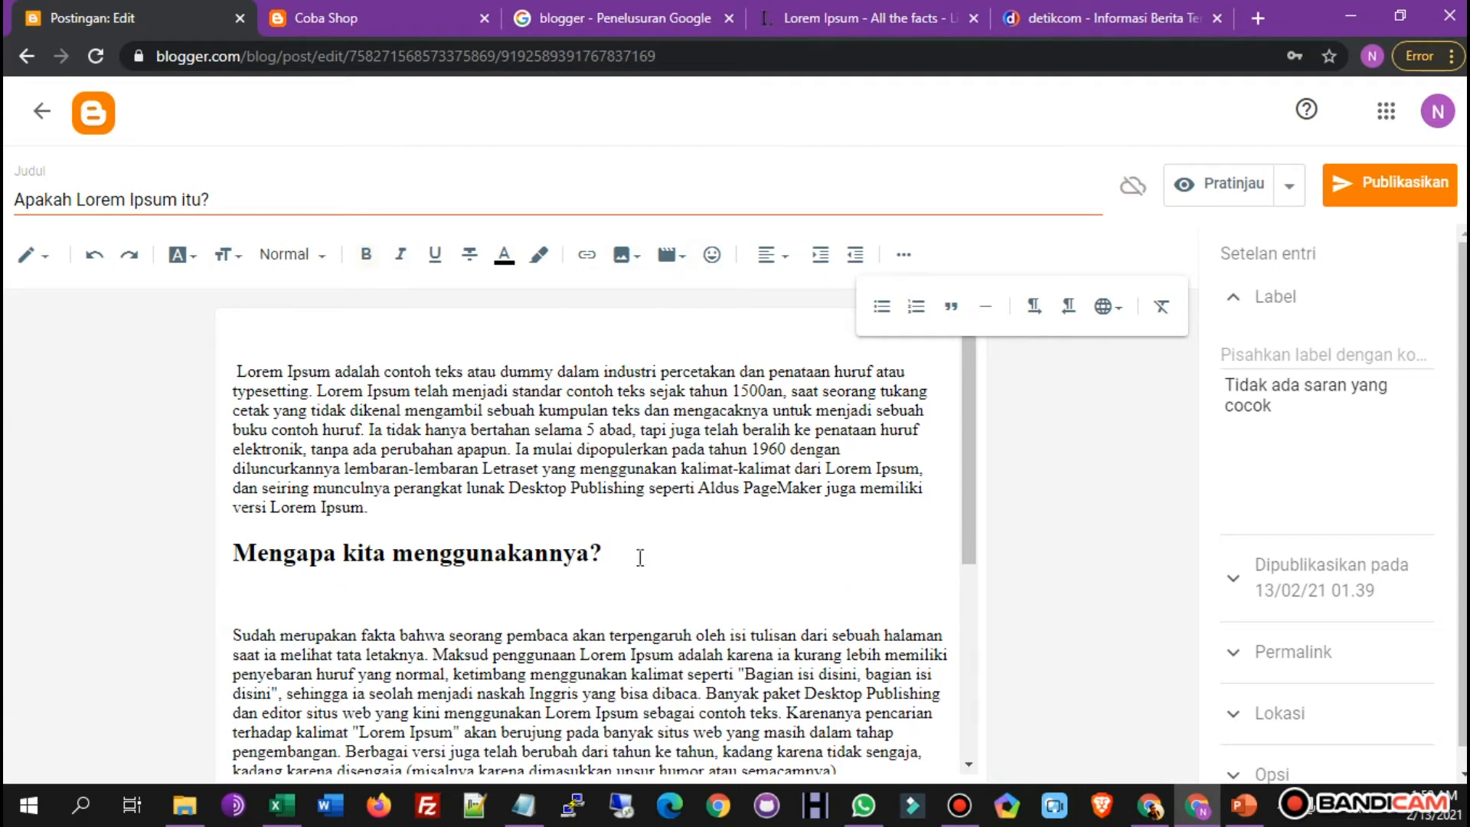
# Upload the Blogger logo from the computer's Downloads folder and insert it on the empty line below the heading "Mengapa kita menggunakannya?".
pyautogui.click(623, 264)
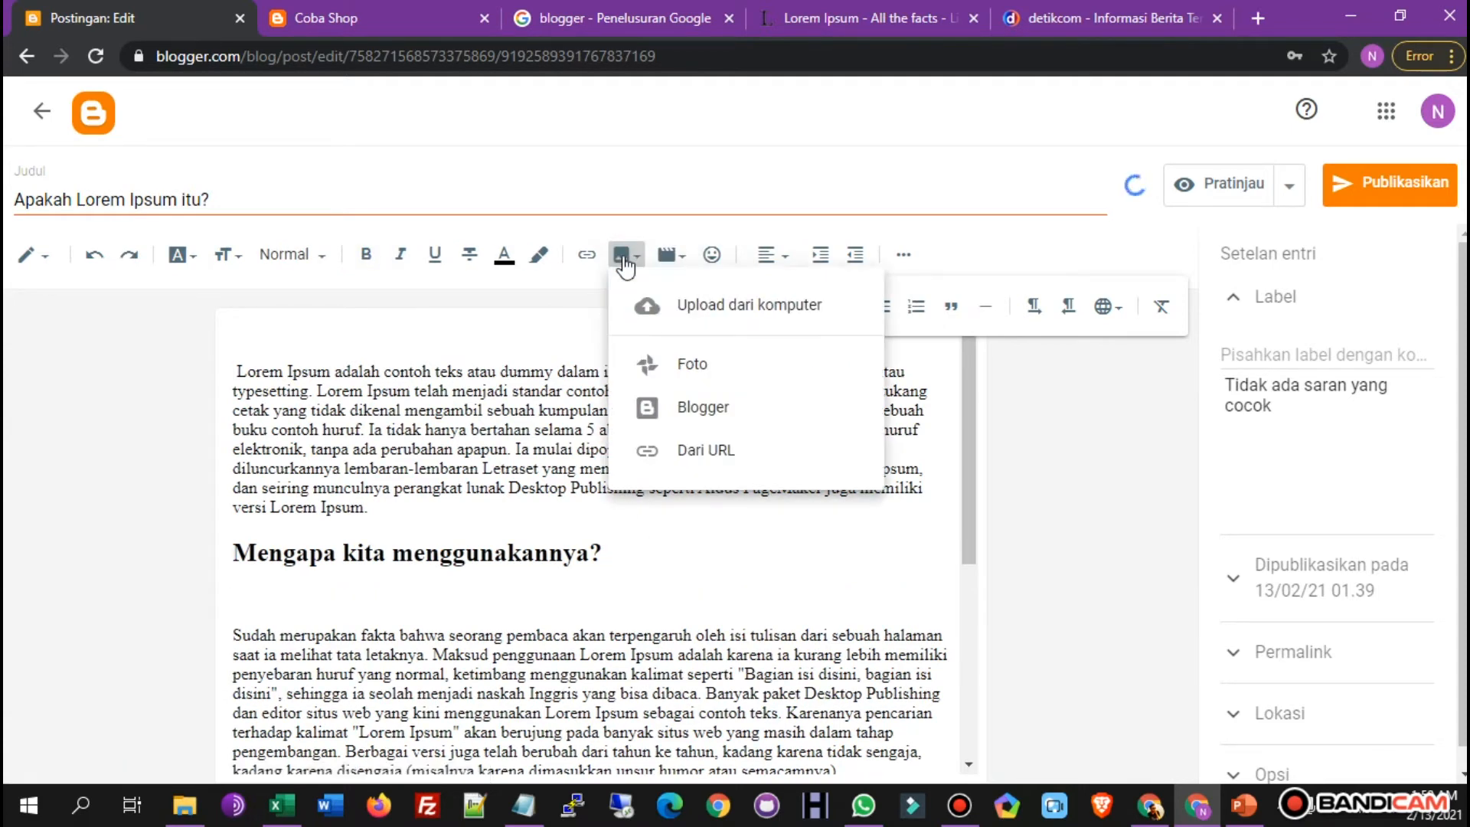
pyautogui.press('Return')
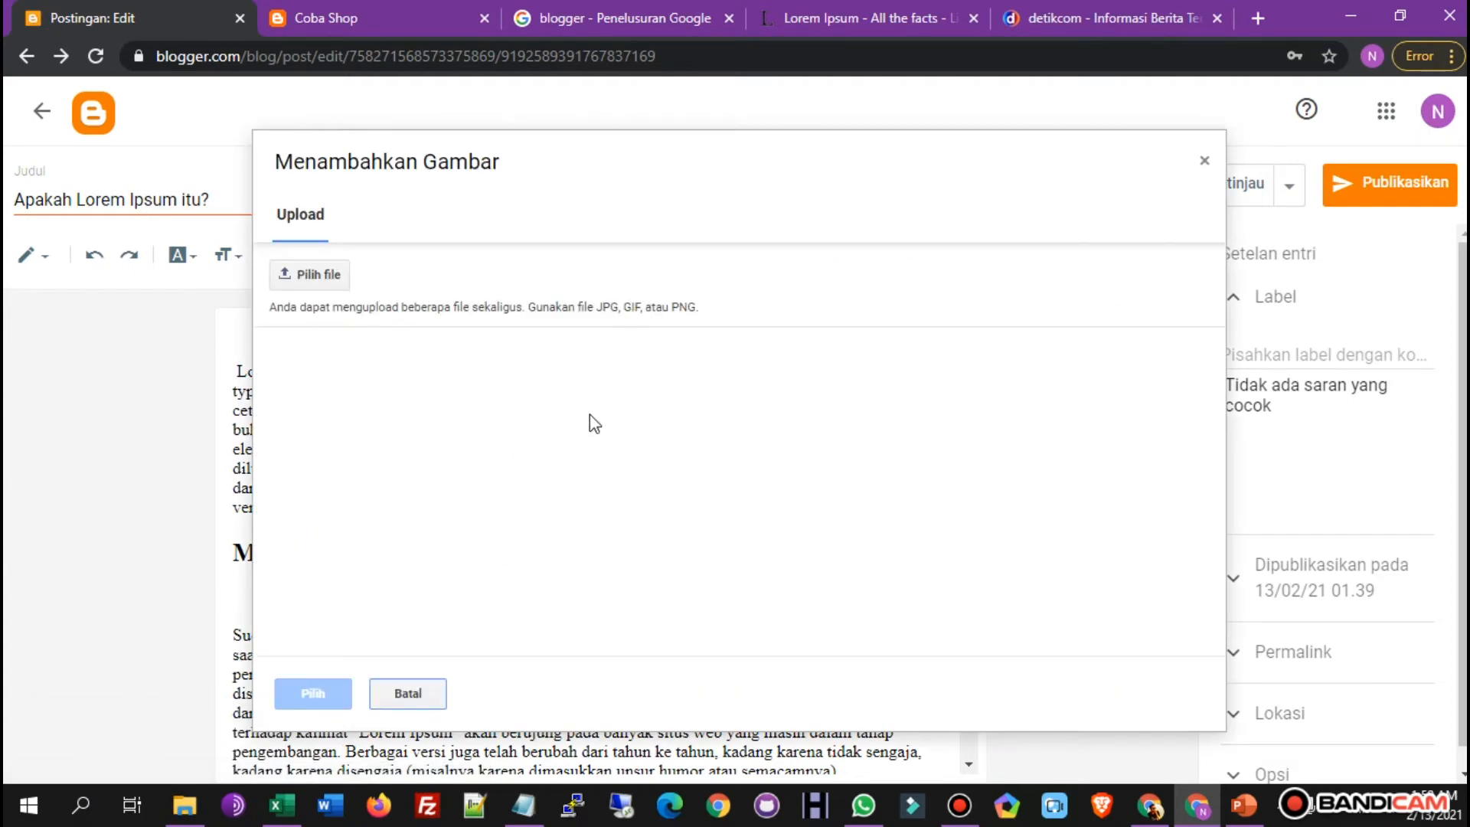
pyautogui.click(314, 271)
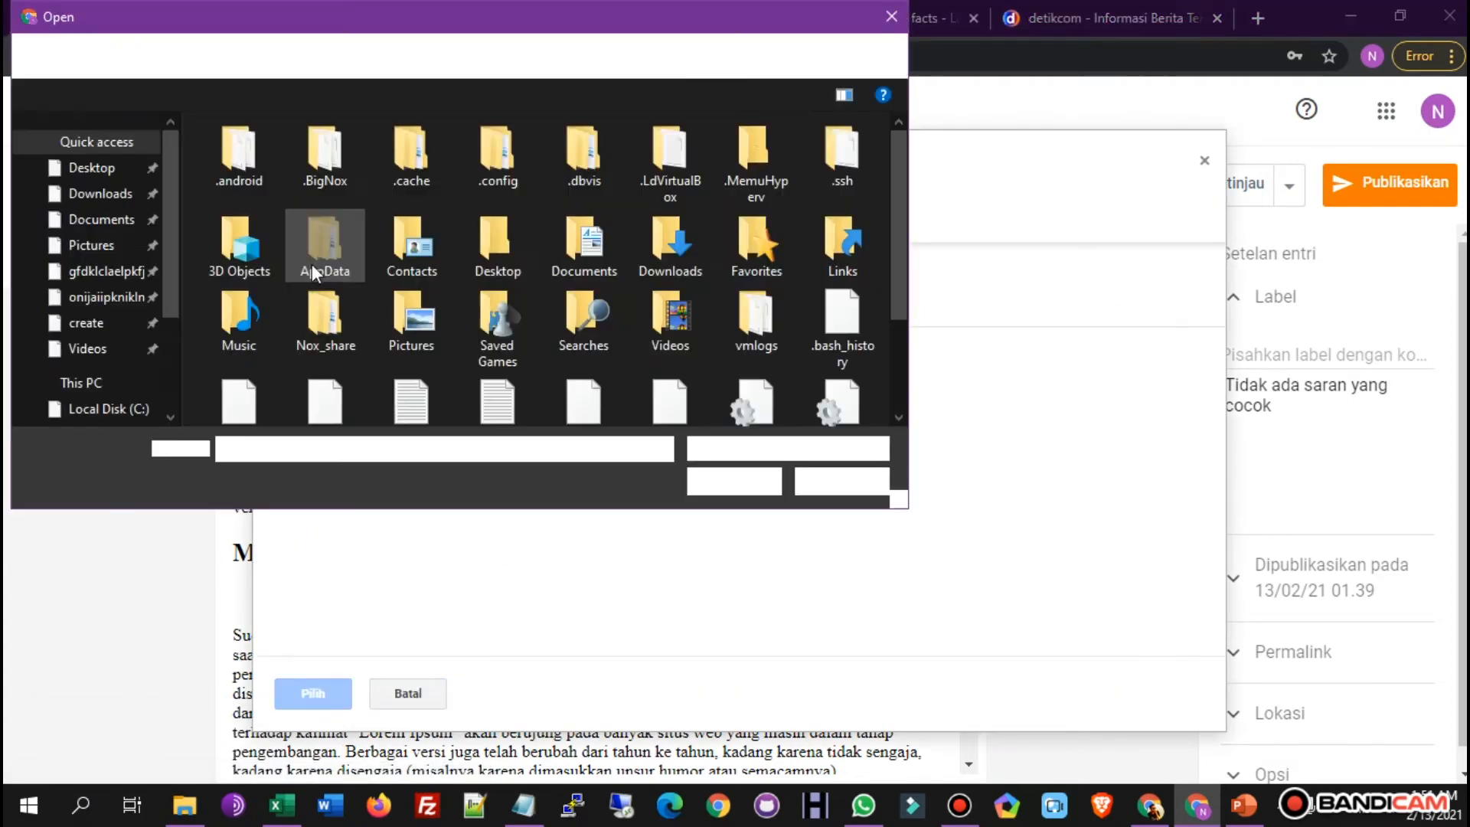
pyautogui.click(102, 191)
pyautogui.click(320, 195)
pyautogui.click(752, 494)
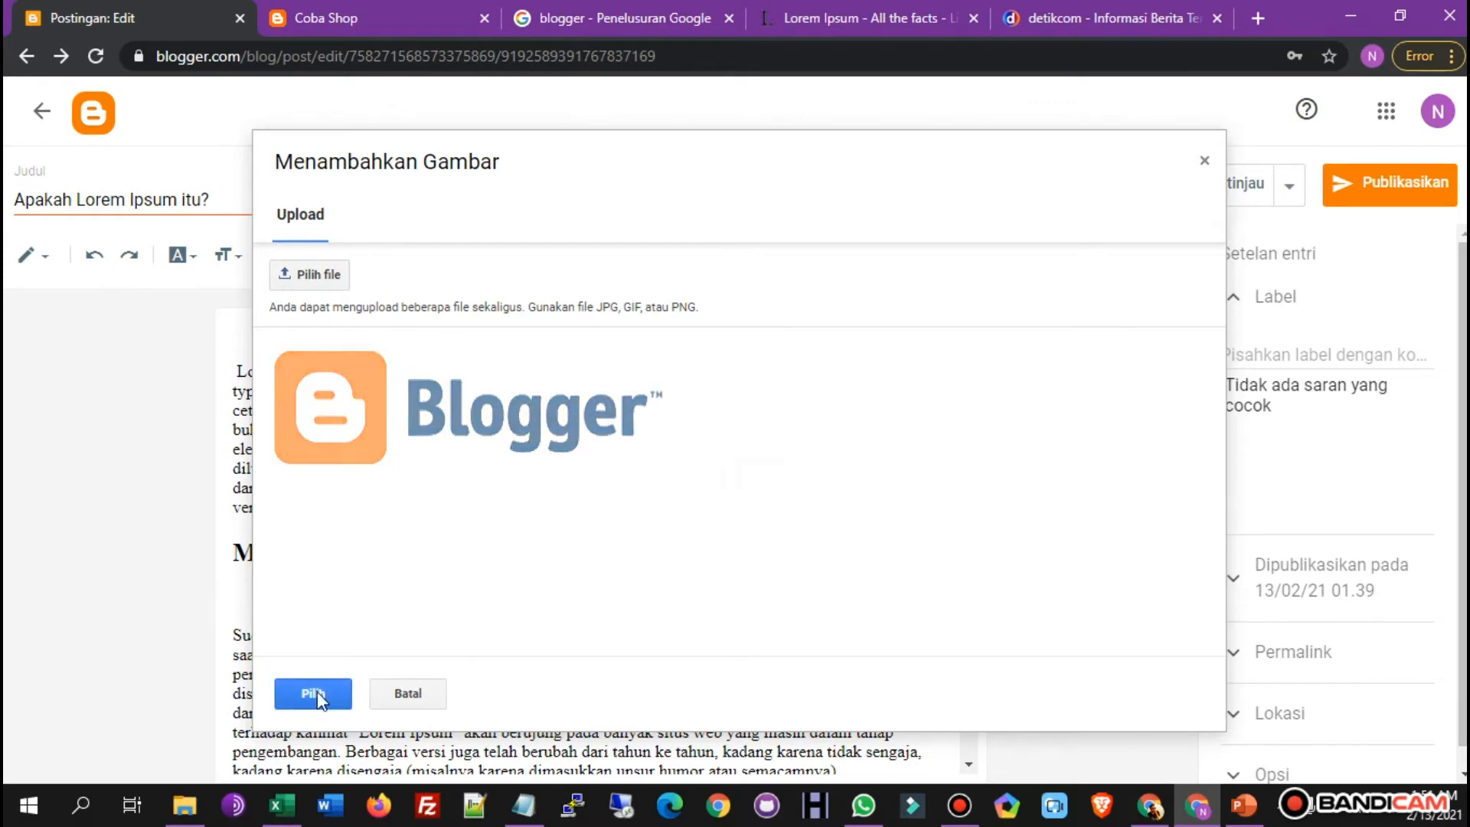
pyautogui.click(303, 692)
# Try left alignment on the inserted Blogger logo and return it to the centre.
pyautogui.scroll(-6, 556, 438)
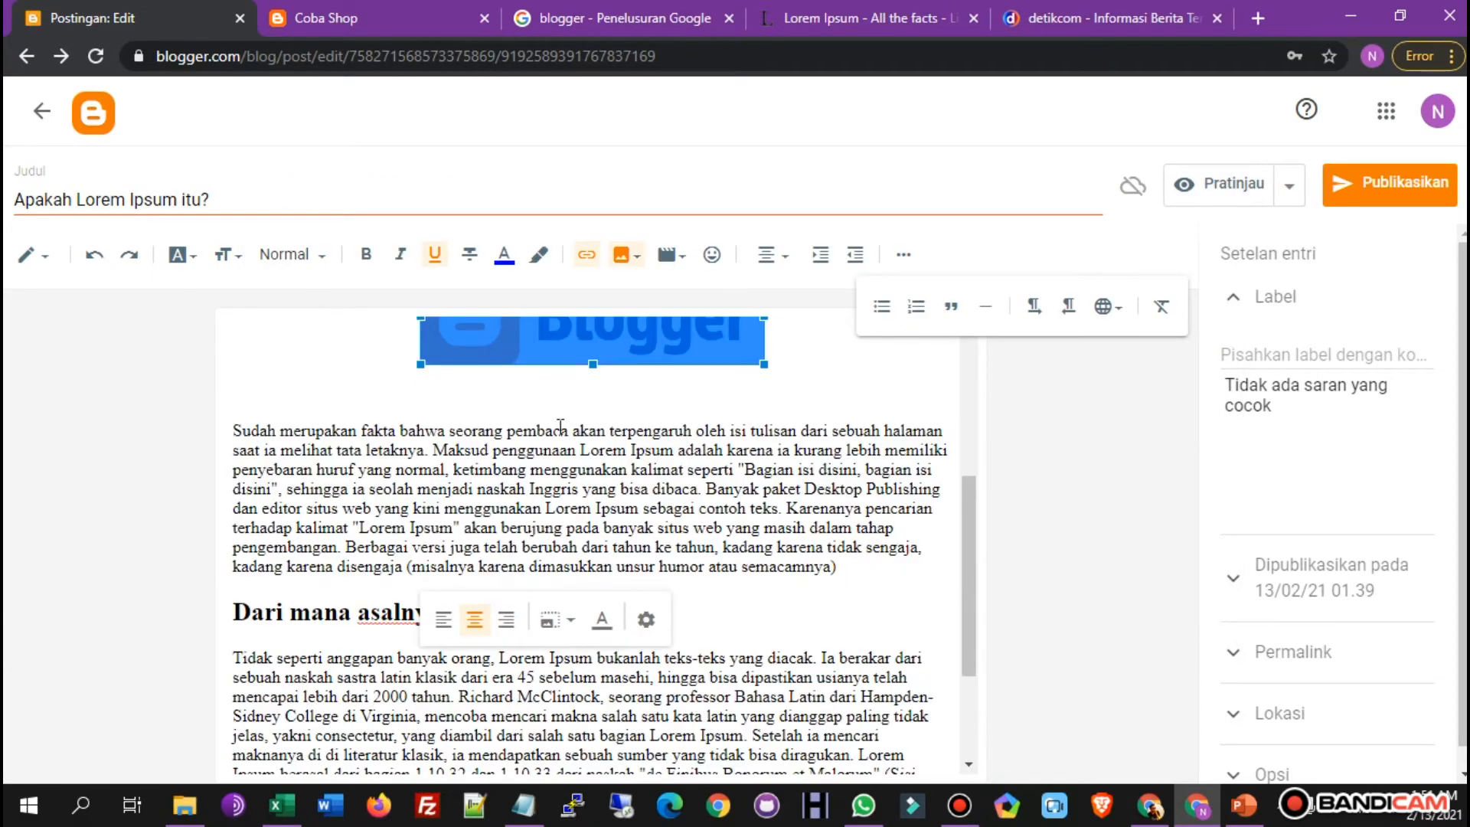
pyautogui.scroll(5, 613, 498)
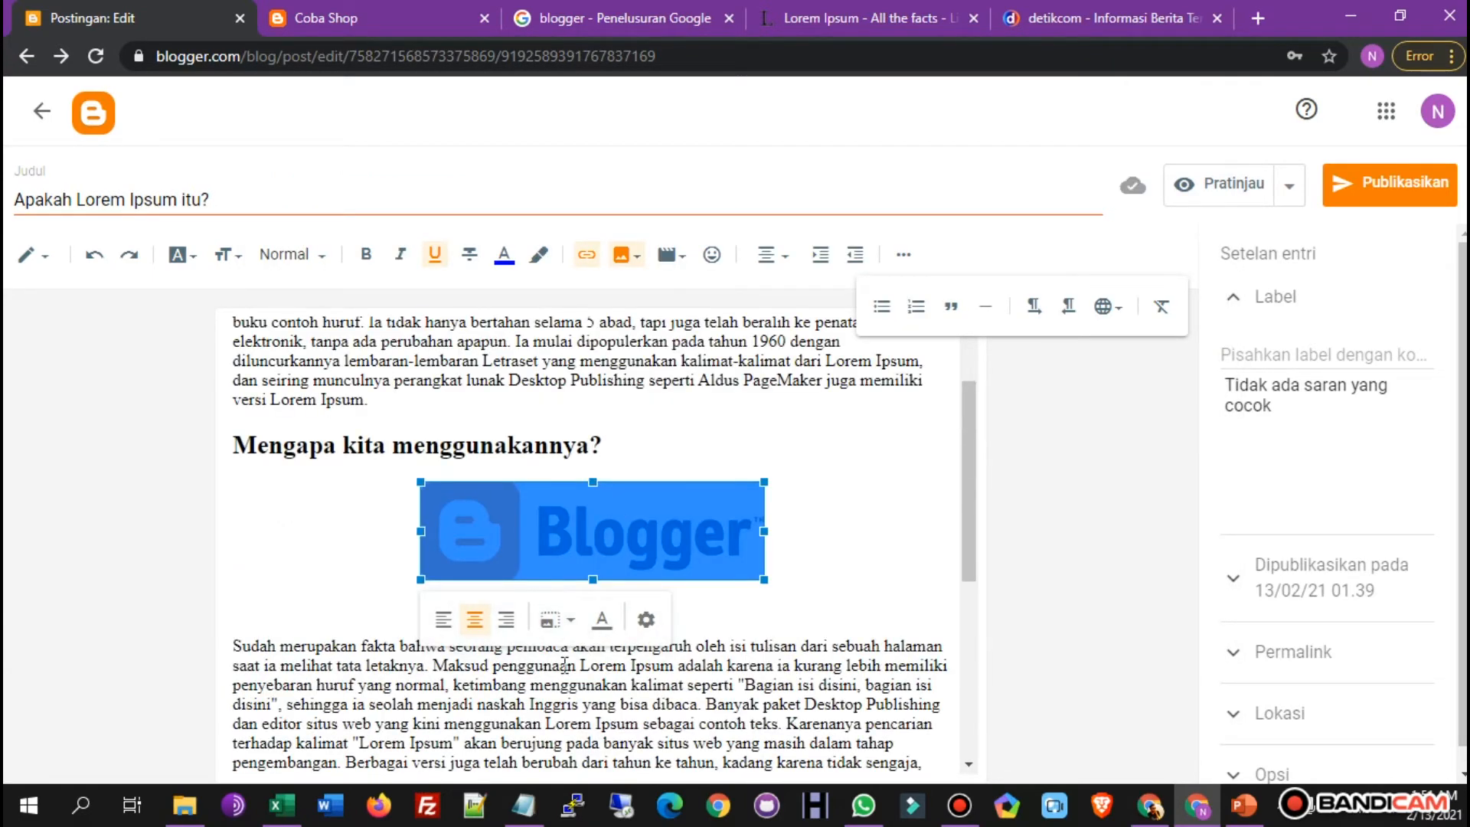
pyautogui.click(444, 619)
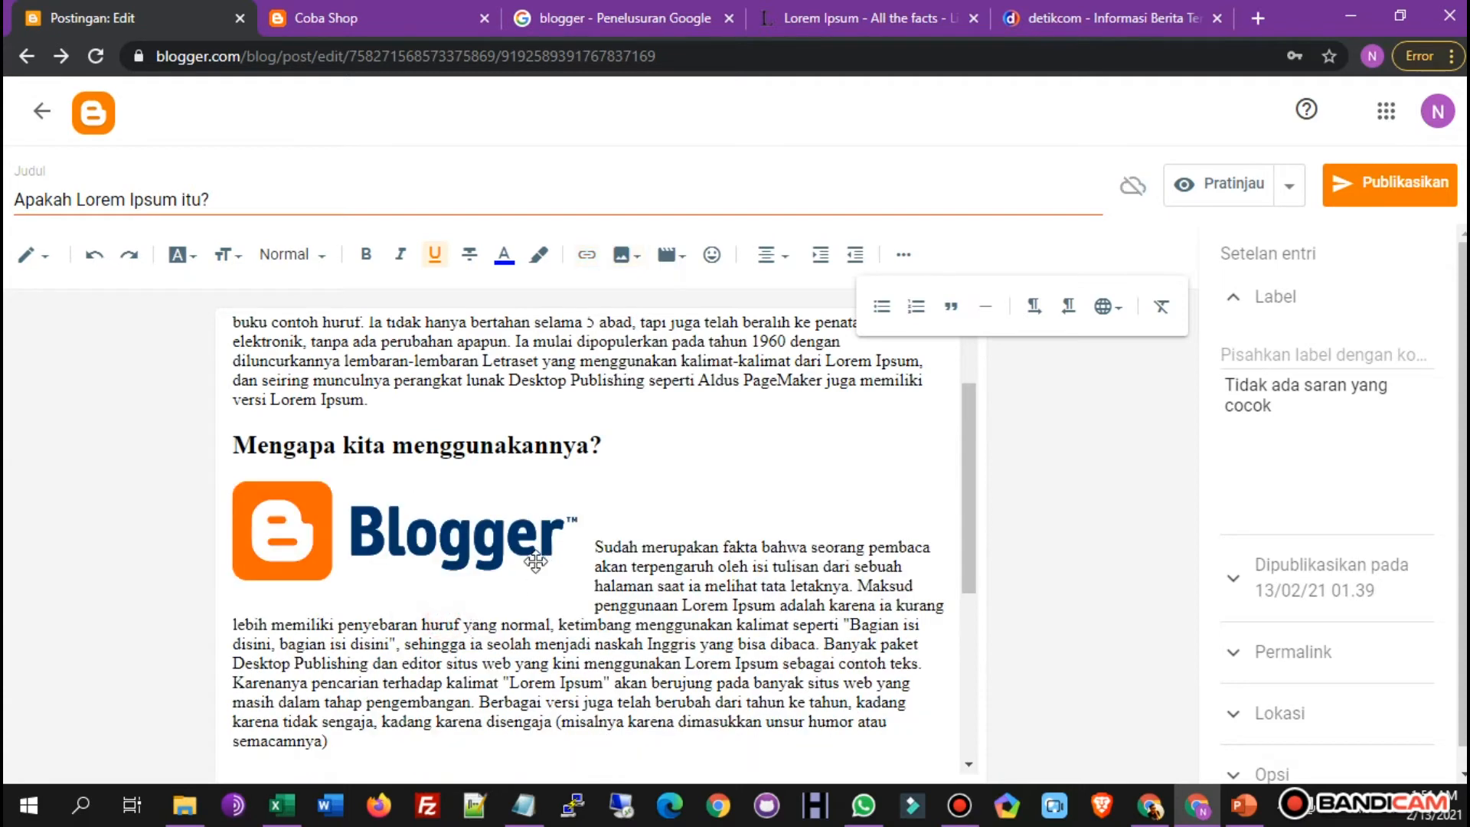
pyautogui.click(469, 568)
pyautogui.click(294, 619)
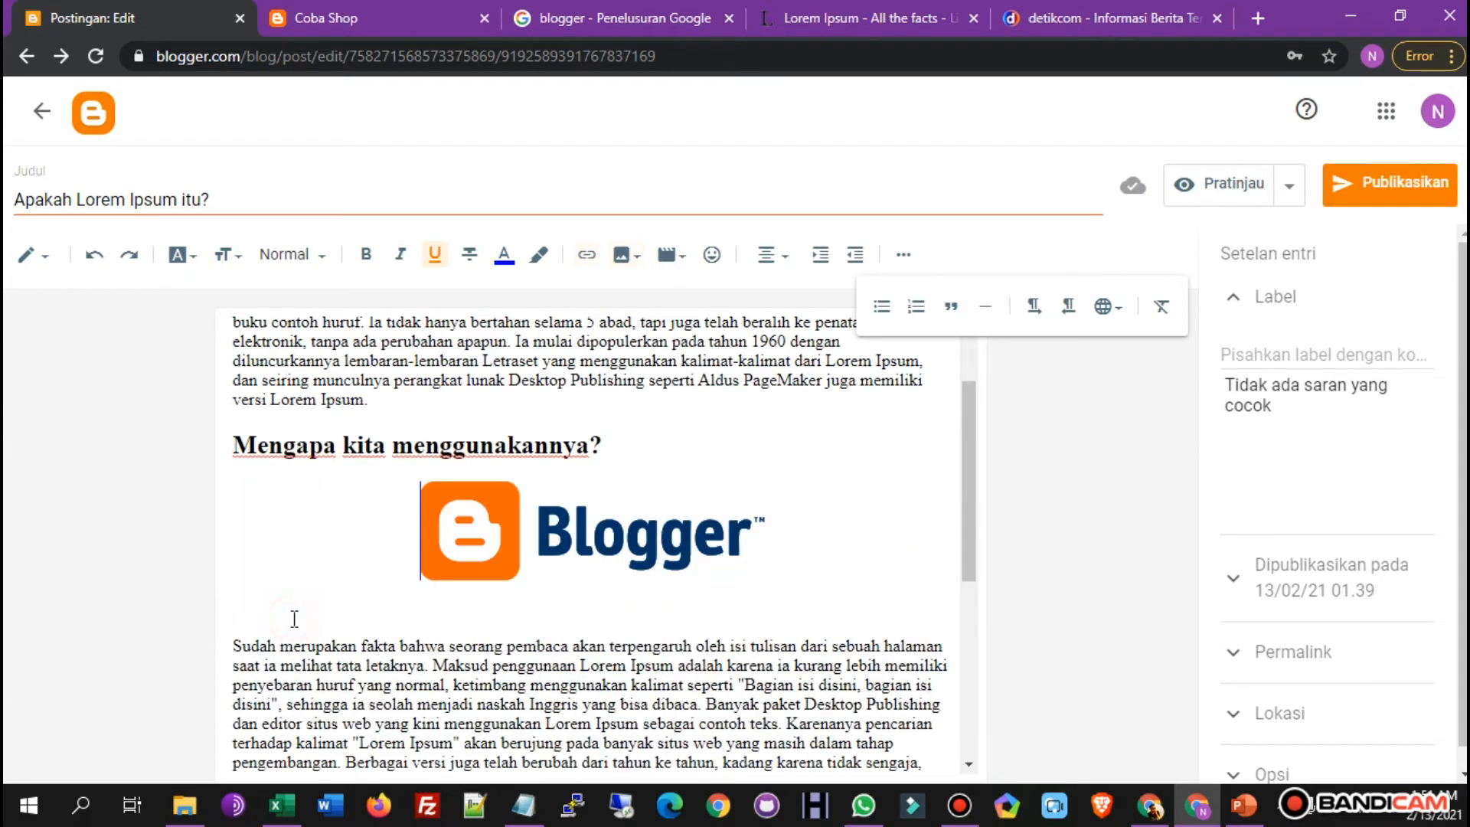
# Try the Blogger logo at its original size (Asli) and at the Besar size.
pyautogui.click(613, 576)
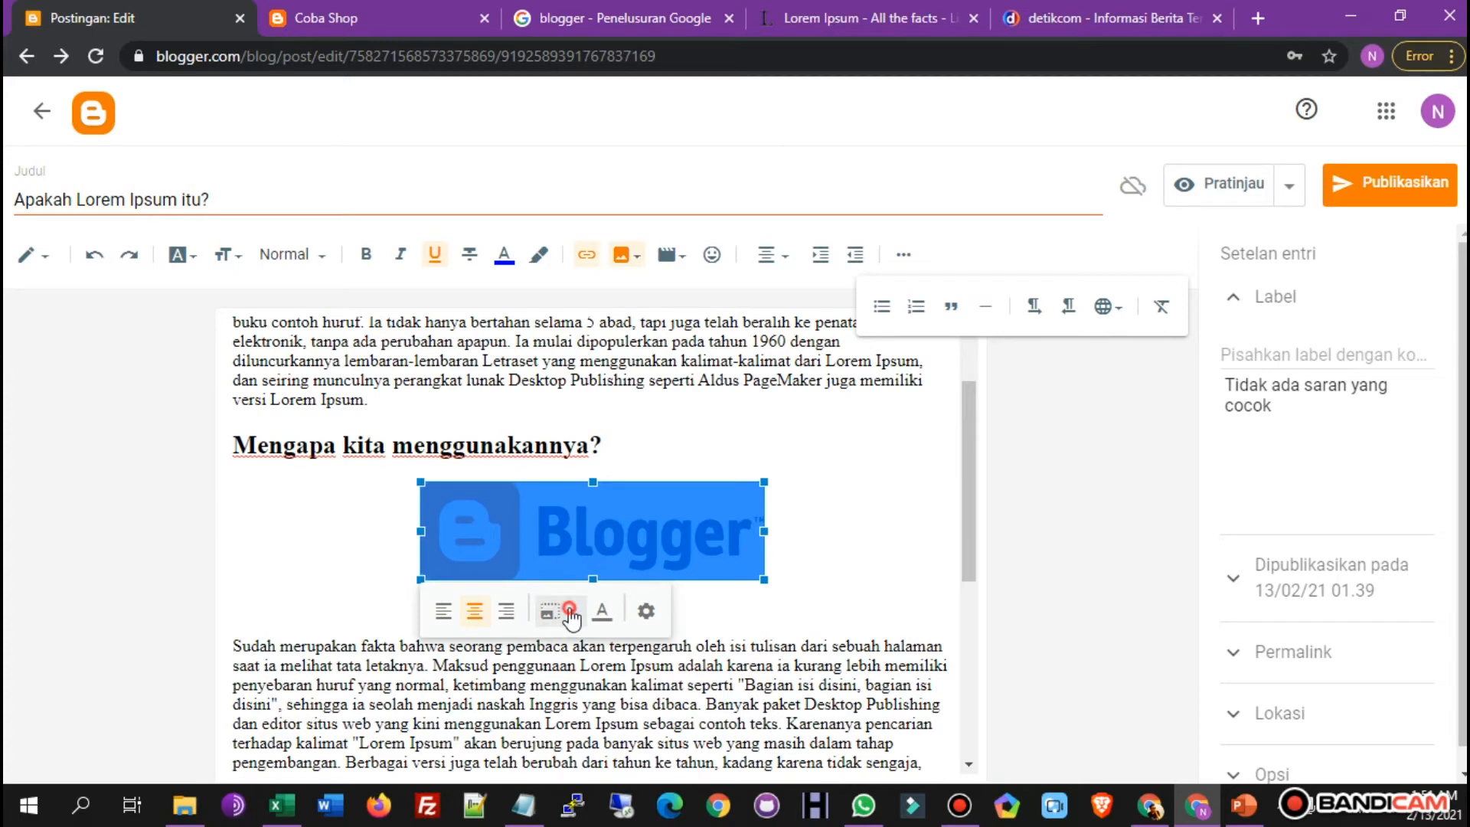
pyautogui.click(570, 613)
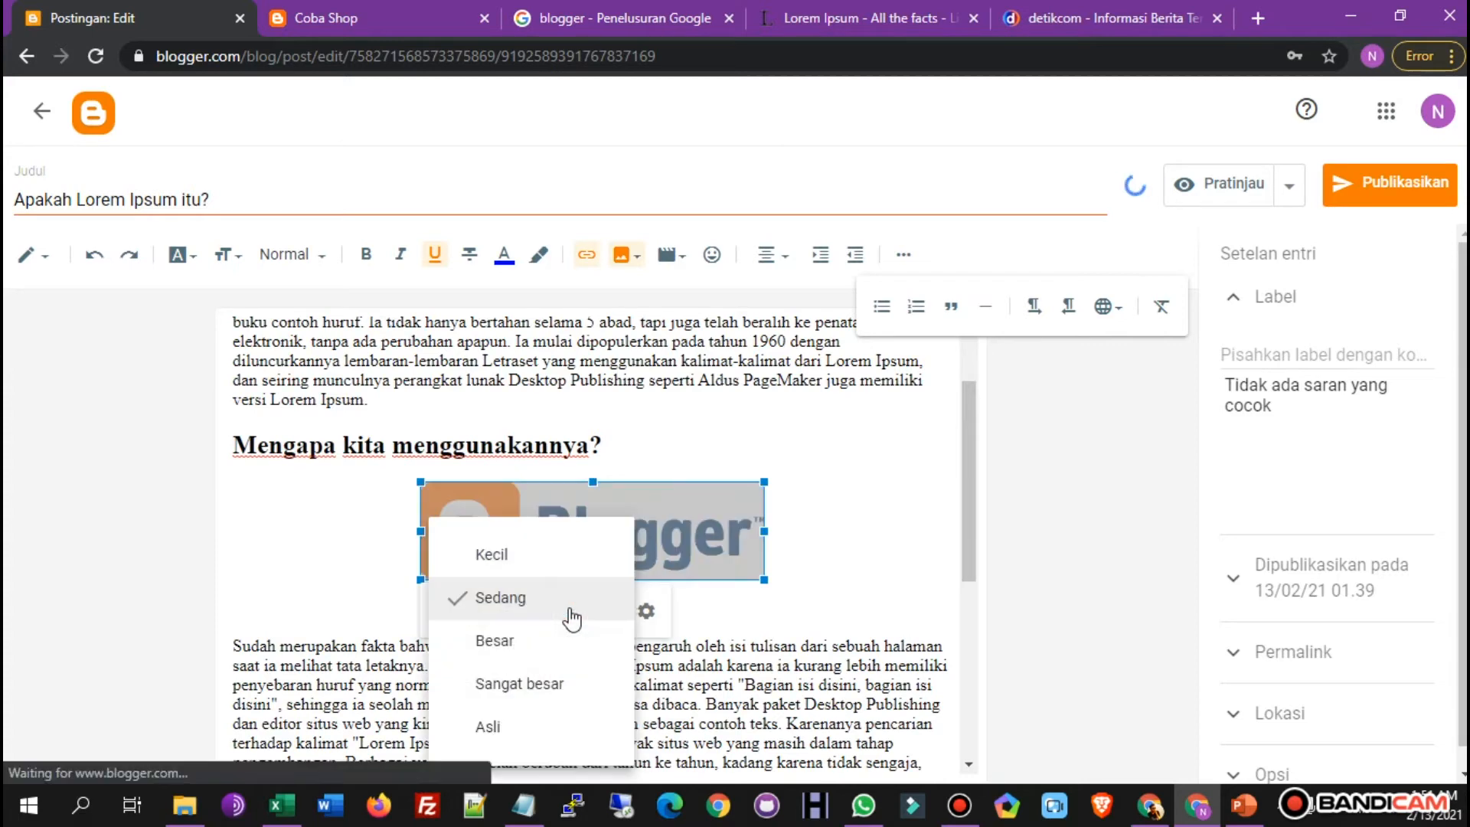
pyautogui.click(559, 726)
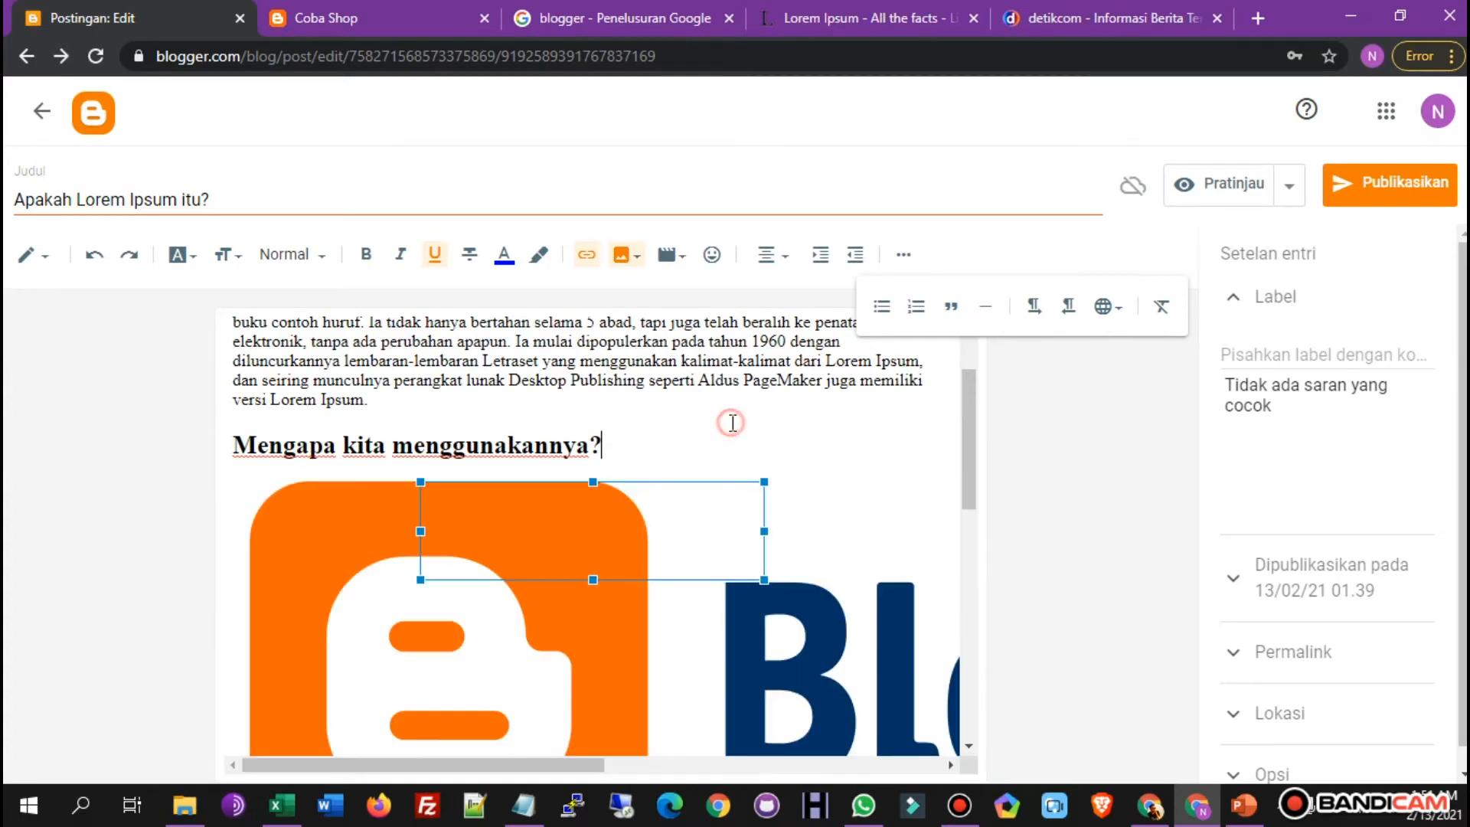
pyautogui.scroll(-5, 731, 422)
pyautogui.scroll(5, 633, 578)
pyautogui.click(626, 564)
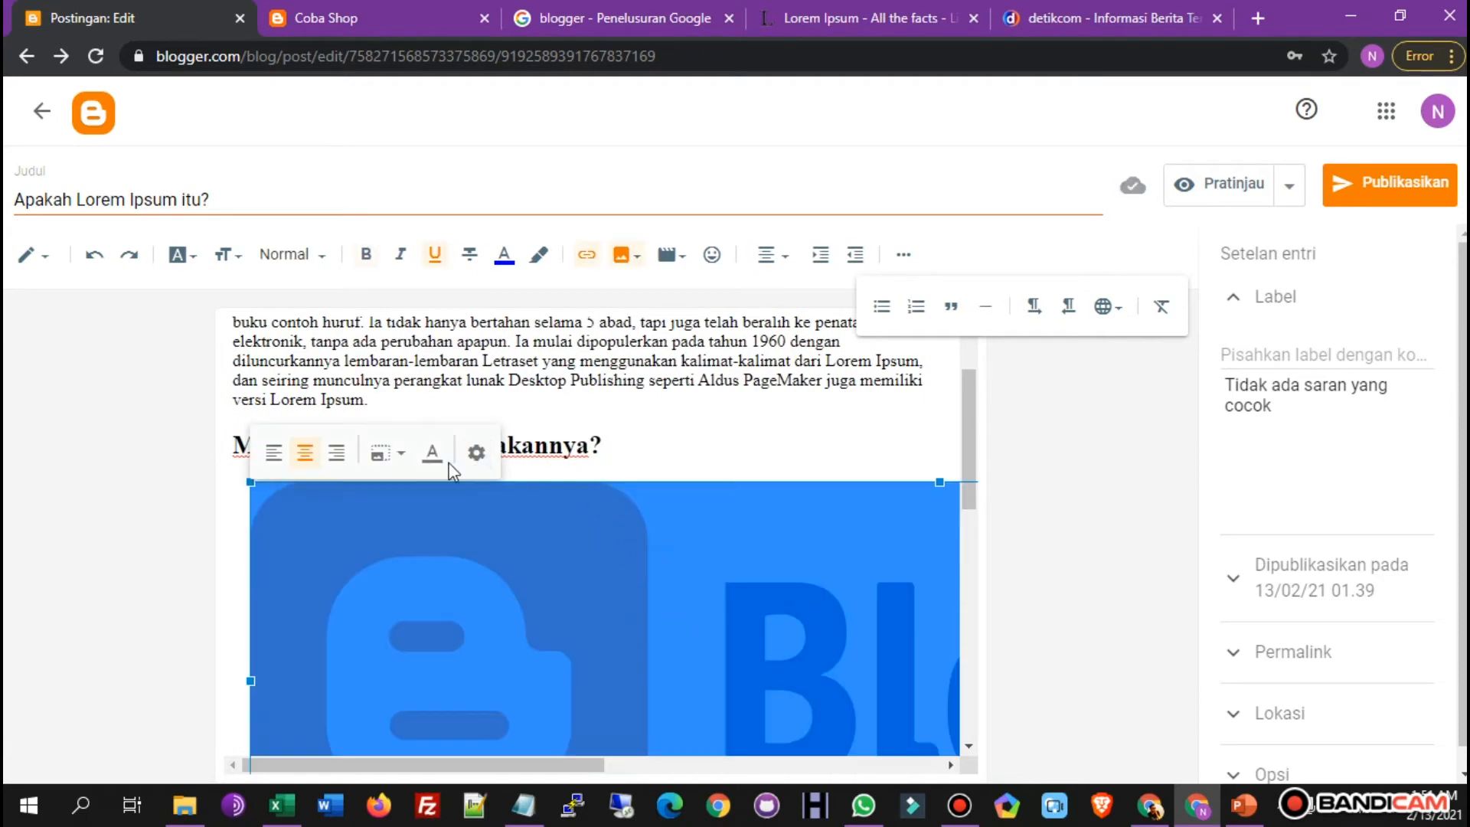
pyautogui.click(394, 458)
pyautogui.click(393, 564)
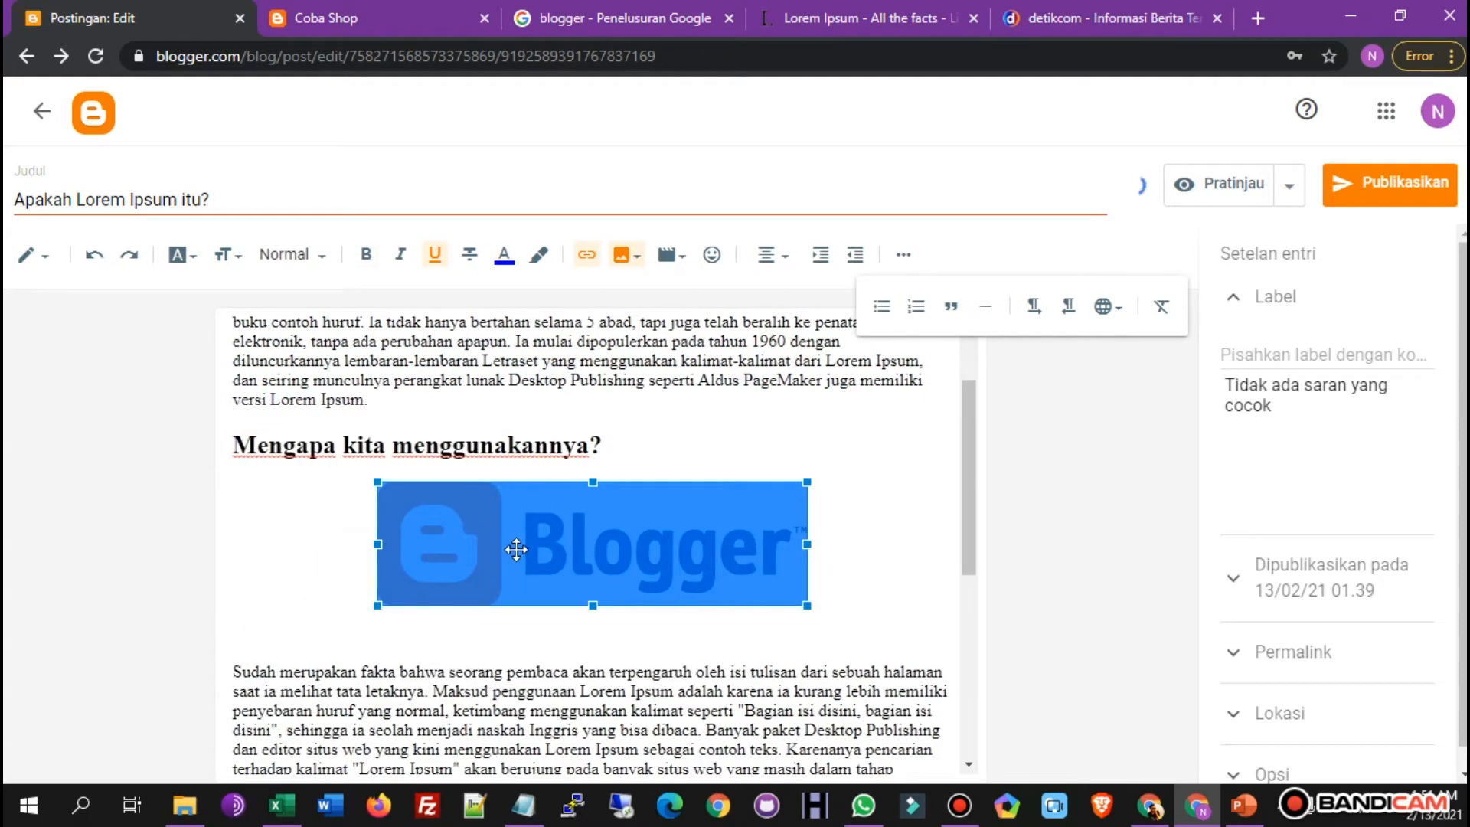
# Set the size of the Blogger logo in the post to Sangat besar.
pyautogui.click(517, 549)
pyautogui.click(509, 640)
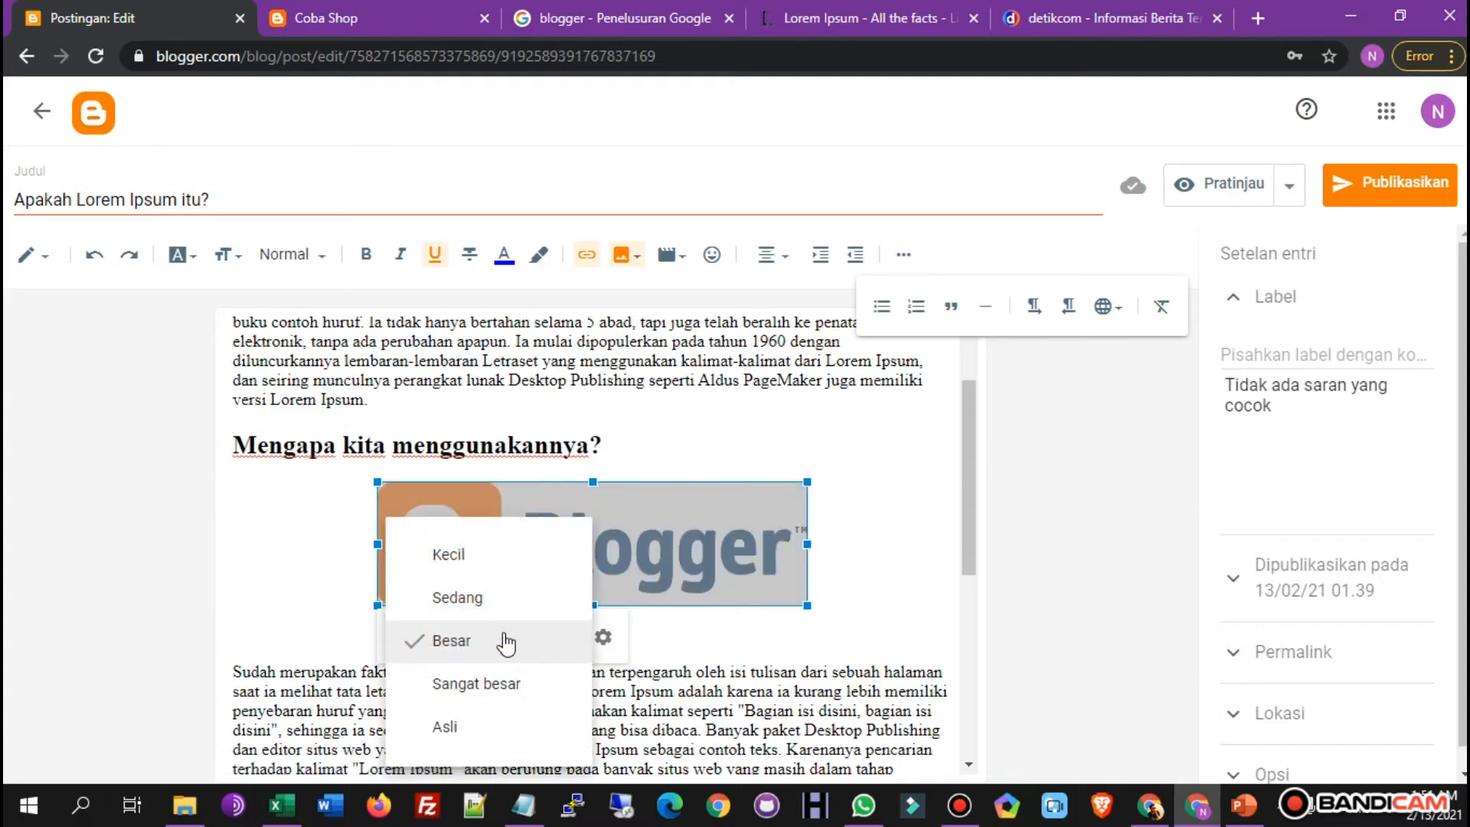
pyautogui.click(520, 683)
pyautogui.click(595, 724)
pyautogui.scroll(-3, 673, 659)
pyautogui.scroll(4, 673, 660)
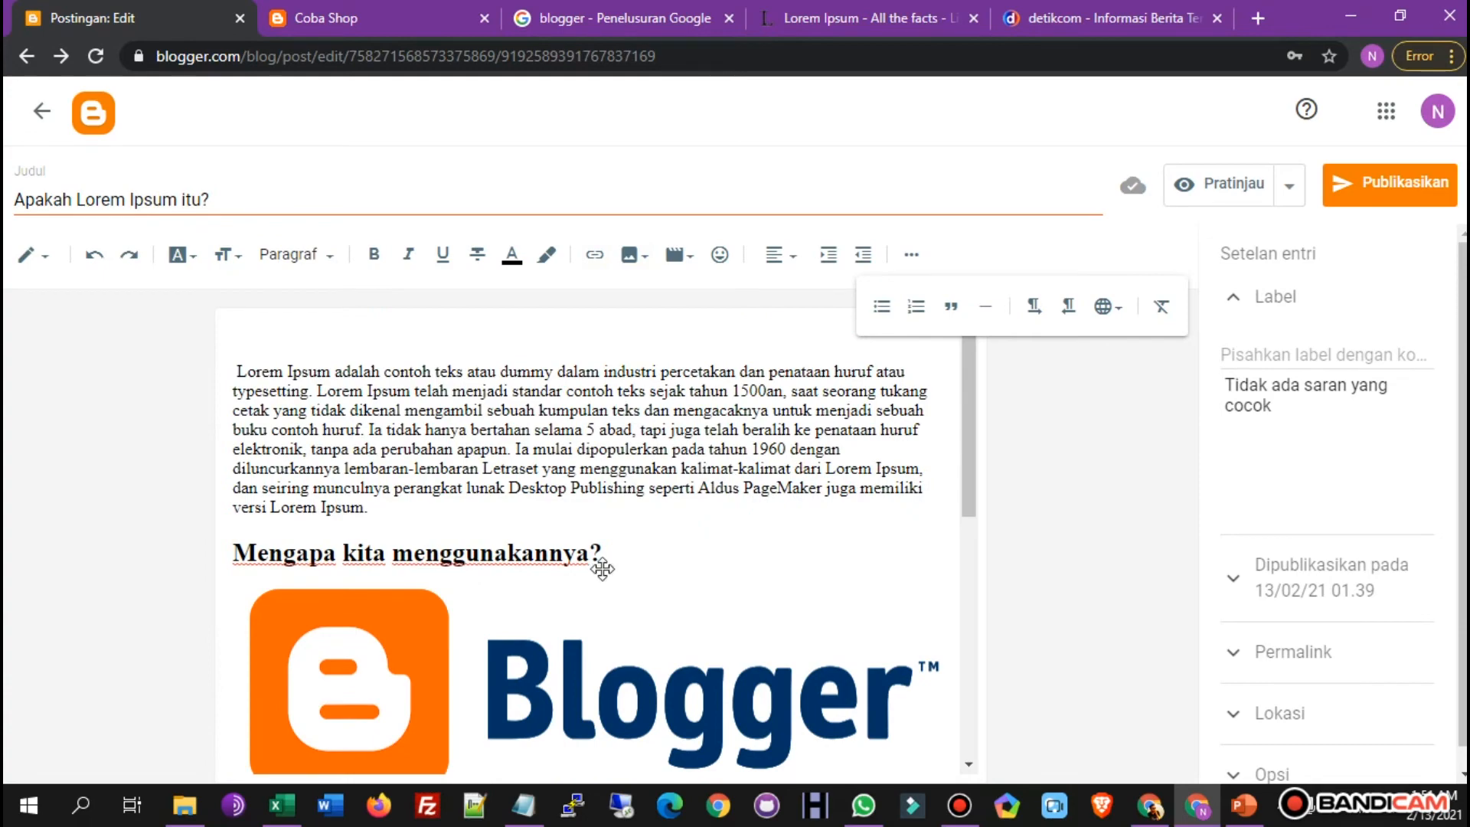
pyautogui.scroll(-4, 605, 570)
pyautogui.scroll(2, 578, 601)
pyautogui.click(597, 524)
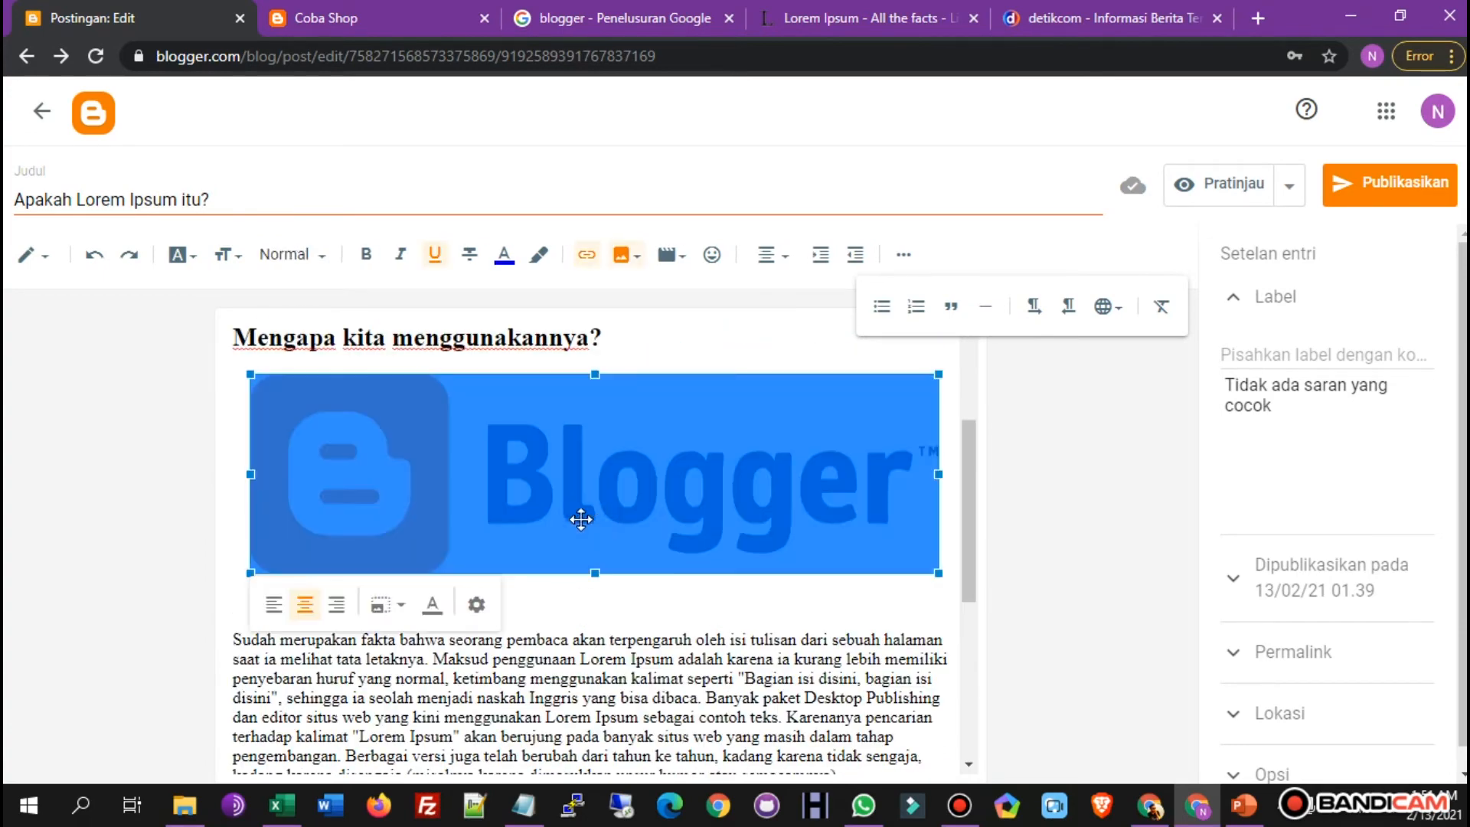
pyautogui.click(481, 607)
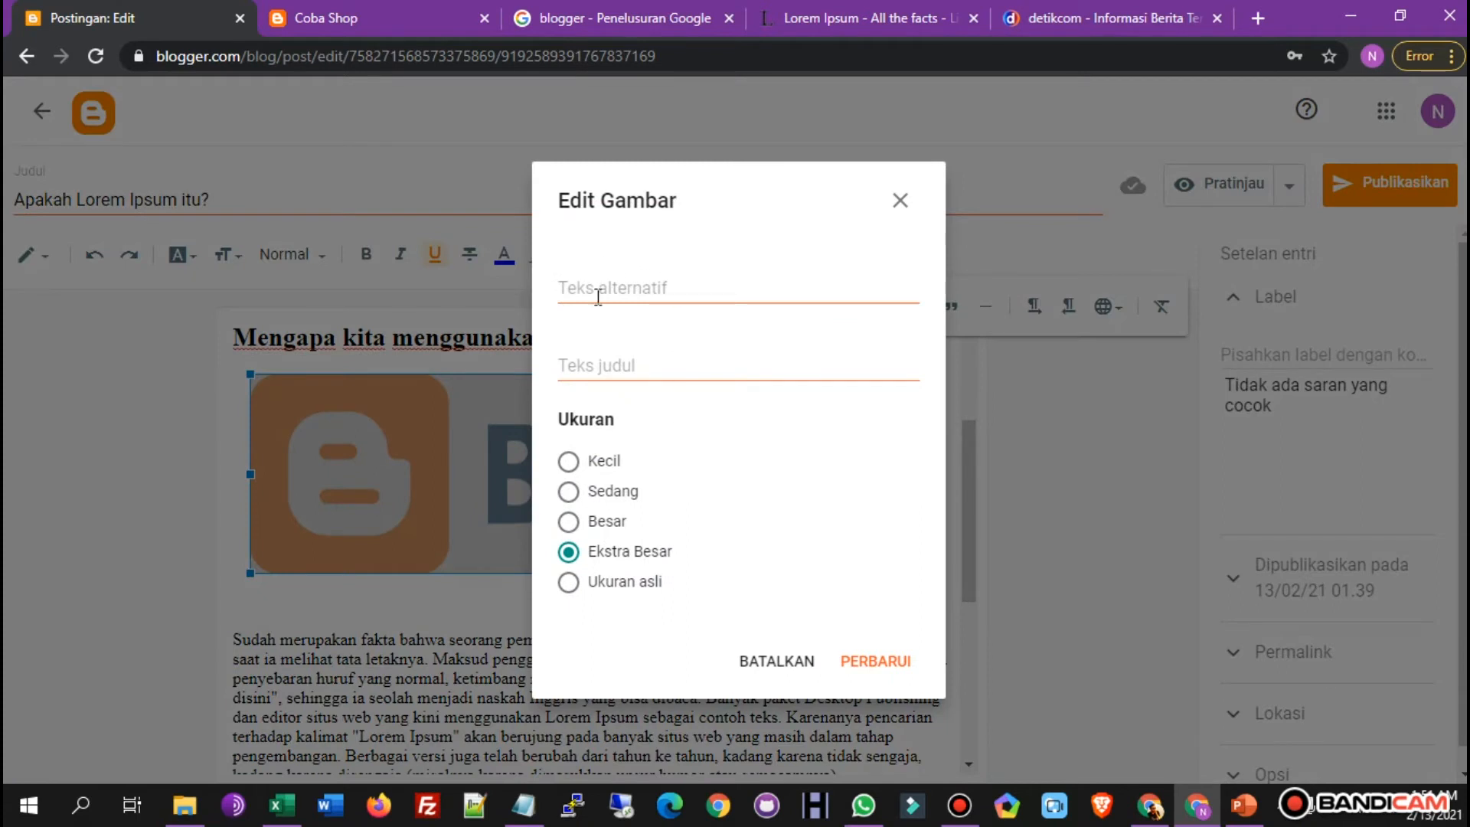
pyautogui.click(627, 291)
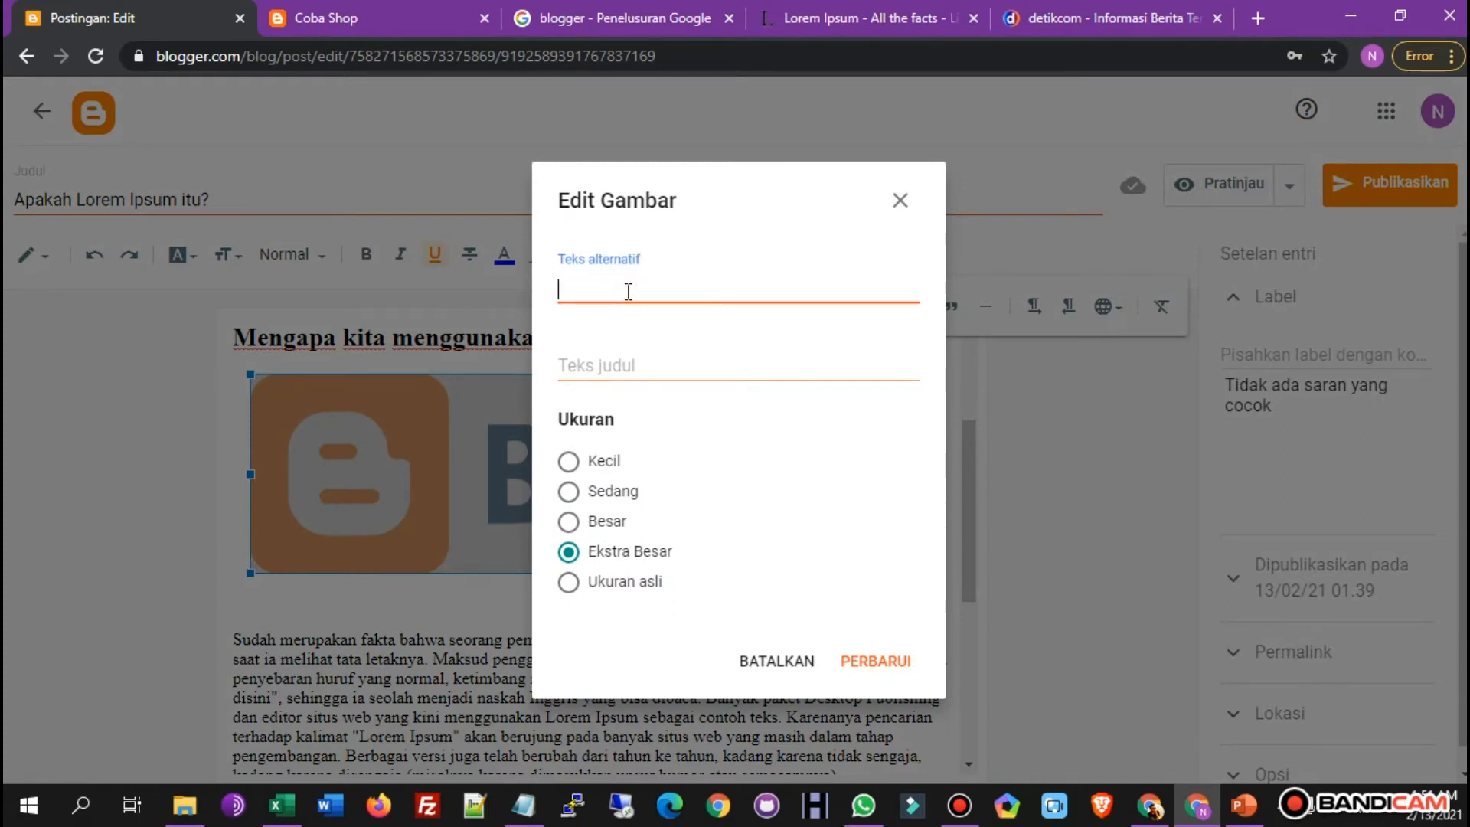
pyautogui.click(648, 364)
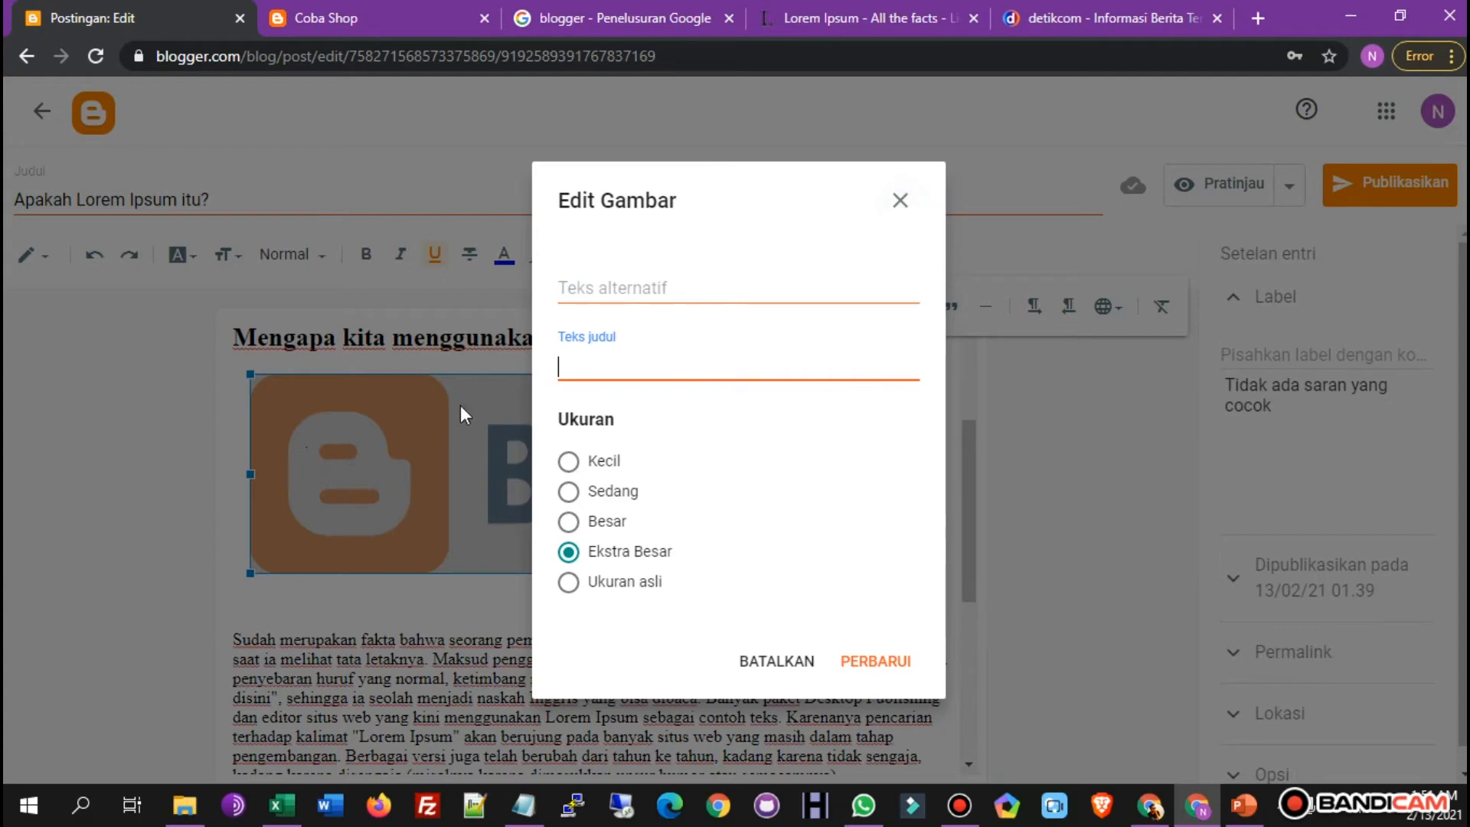
pyautogui.click(900, 199)
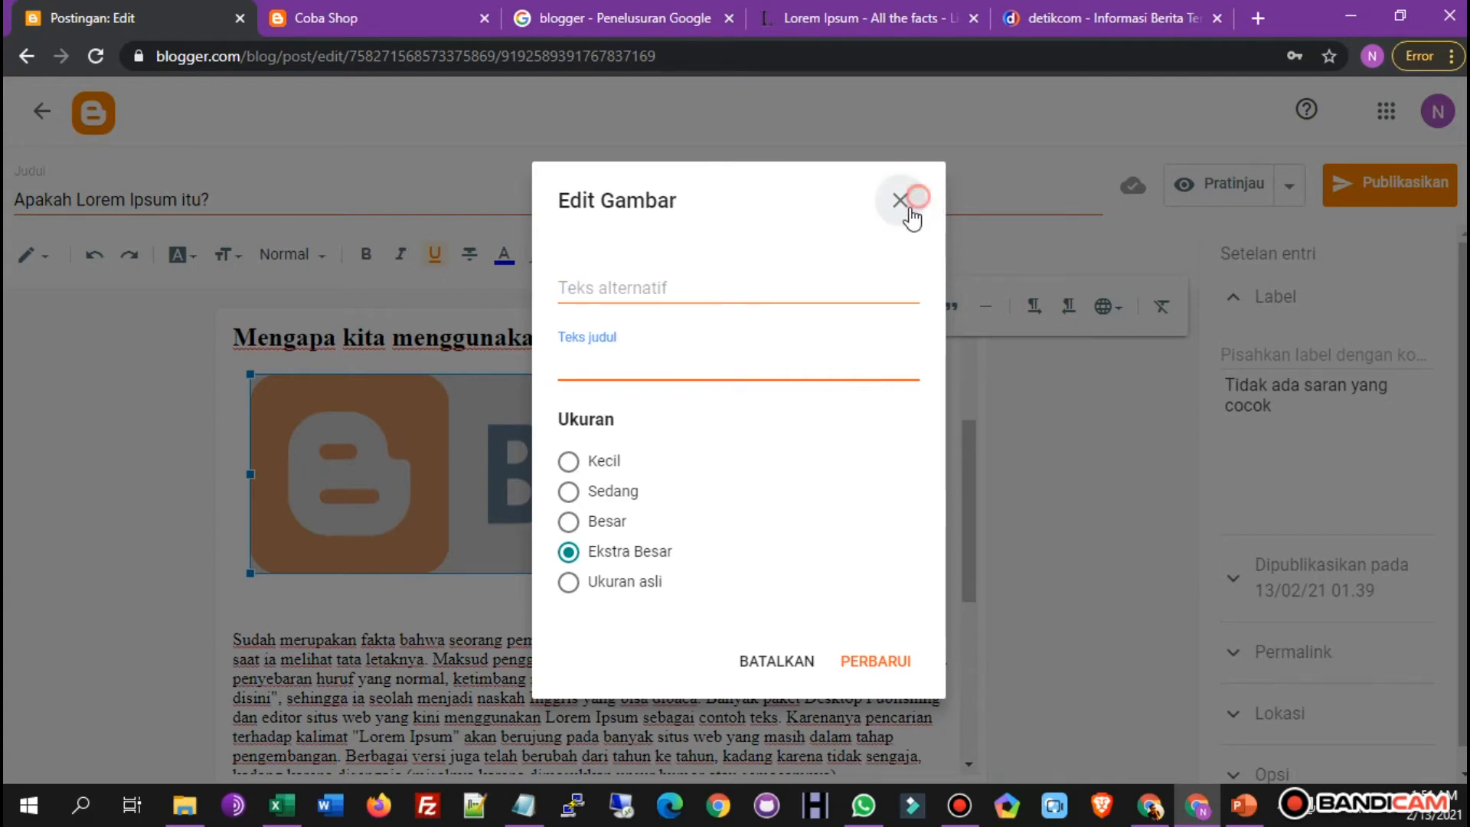
# Copy "Lorem Ipsum" from the post title and set it as the Blogger logo's alternative text and title text.
pyautogui.moveTo(17, 202); pyautogui.dragTo(170, 201)
pyautogui.click(156, 199)
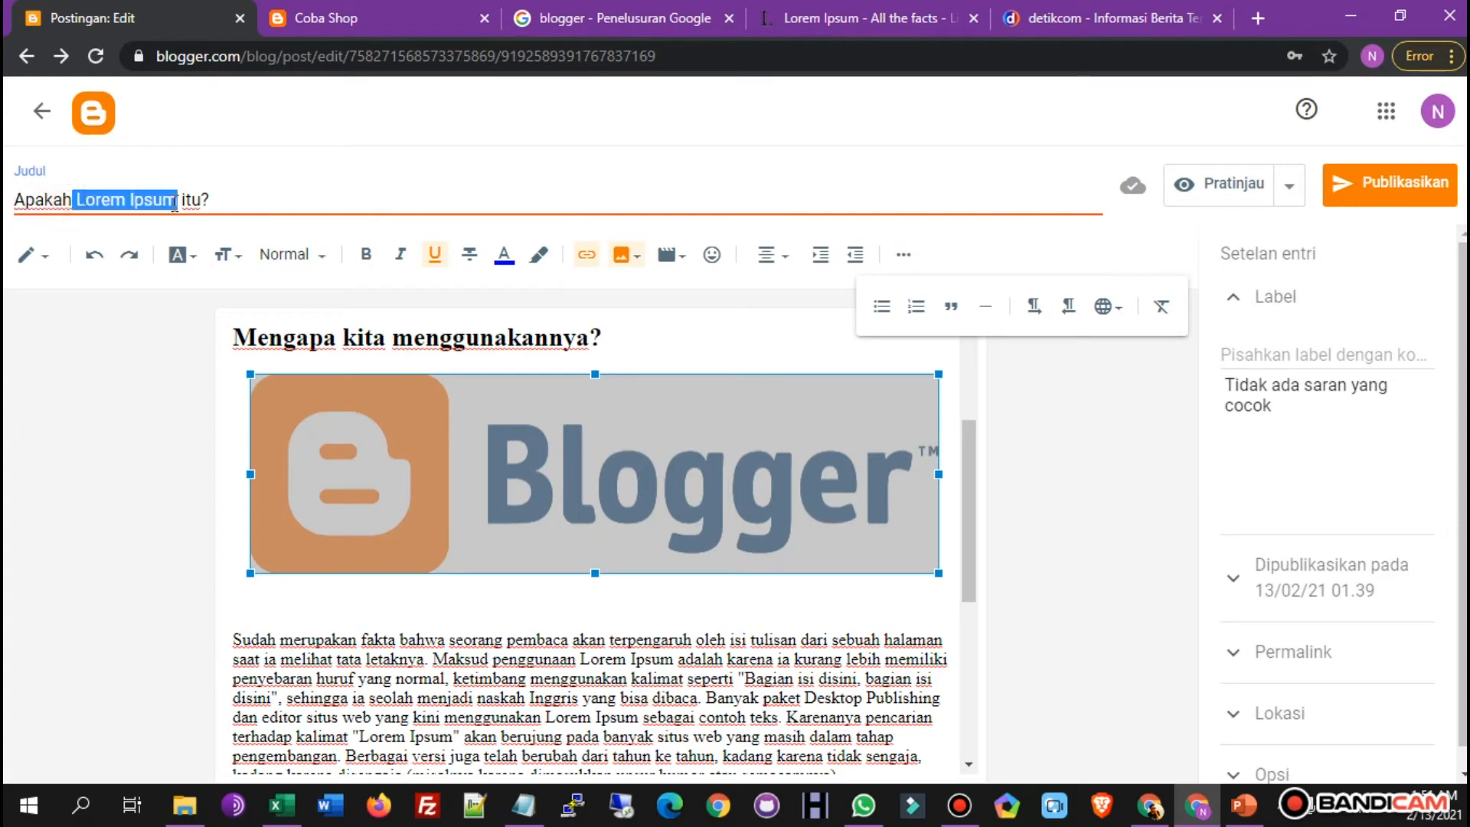
pyautogui.moveTo(547, 452)
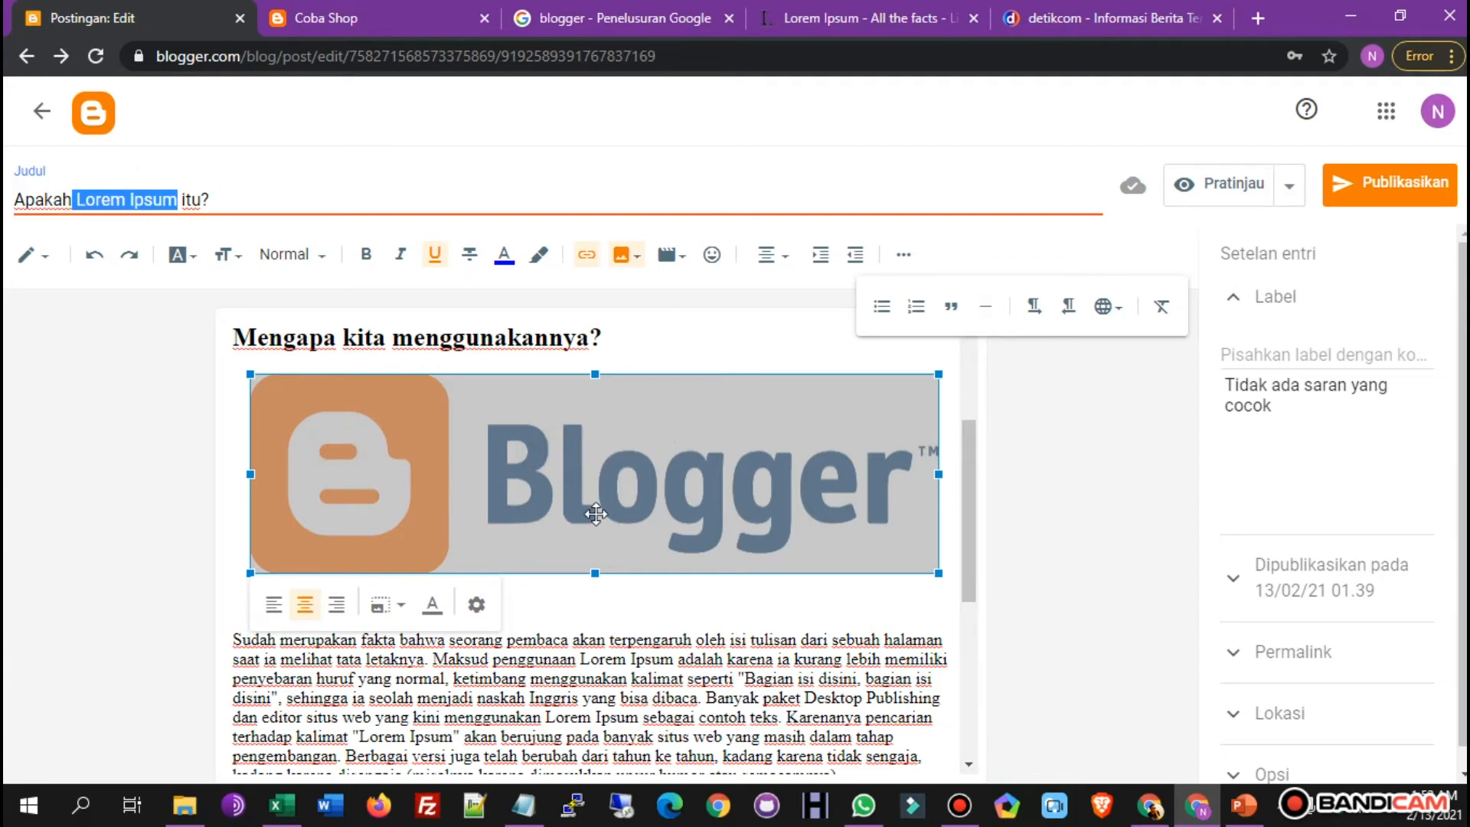
pyautogui.click(1098, 458)
pyautogui.click(755, 469)
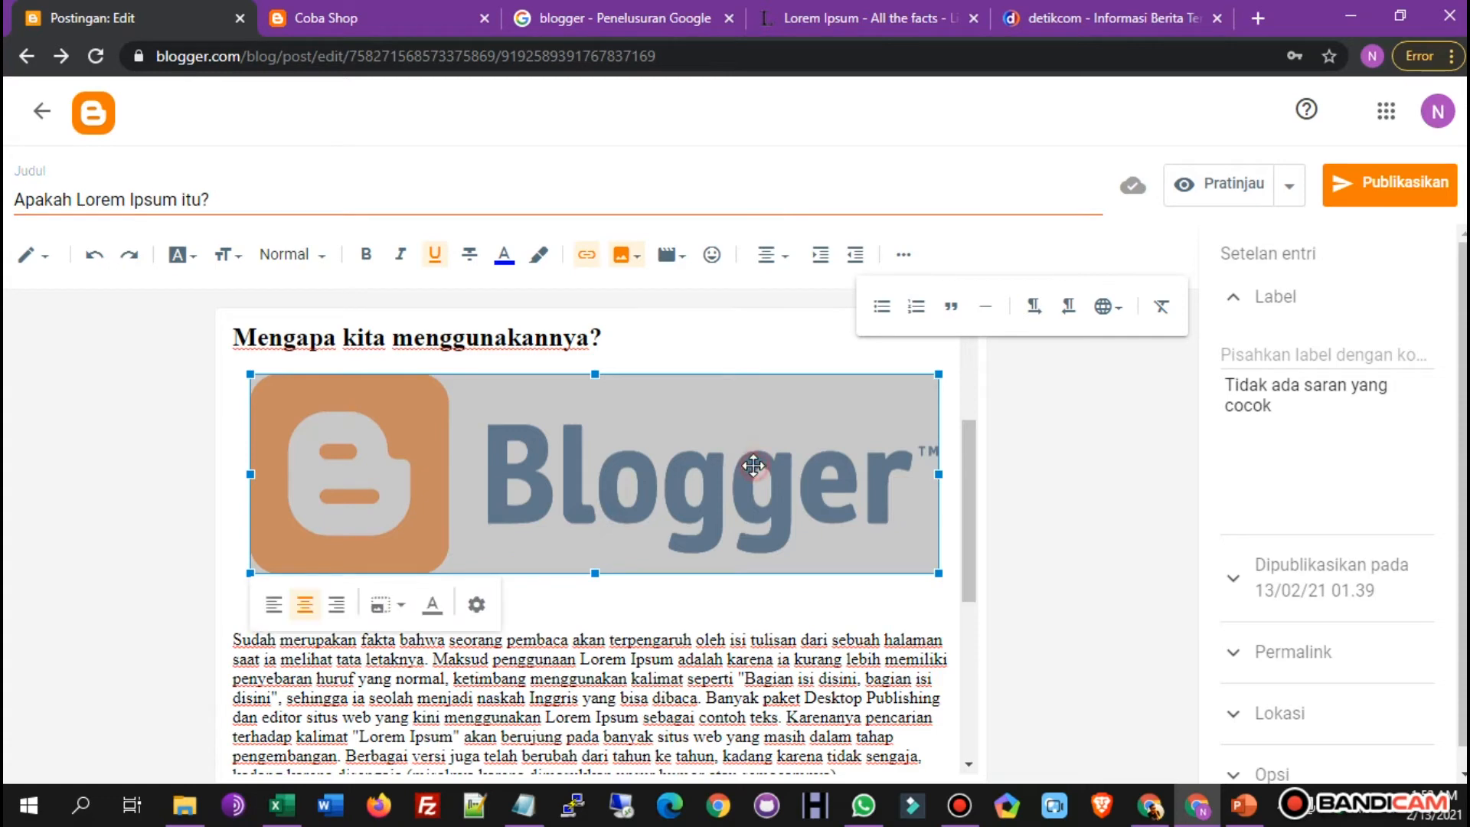
pyautogui.click(482, 607)
pyautogui.click(674, 290)
pyautogui.write('Lorem Ipsum')
pyautogui.click(666, 375)
pyautogui.write('Lorem Ipsum')
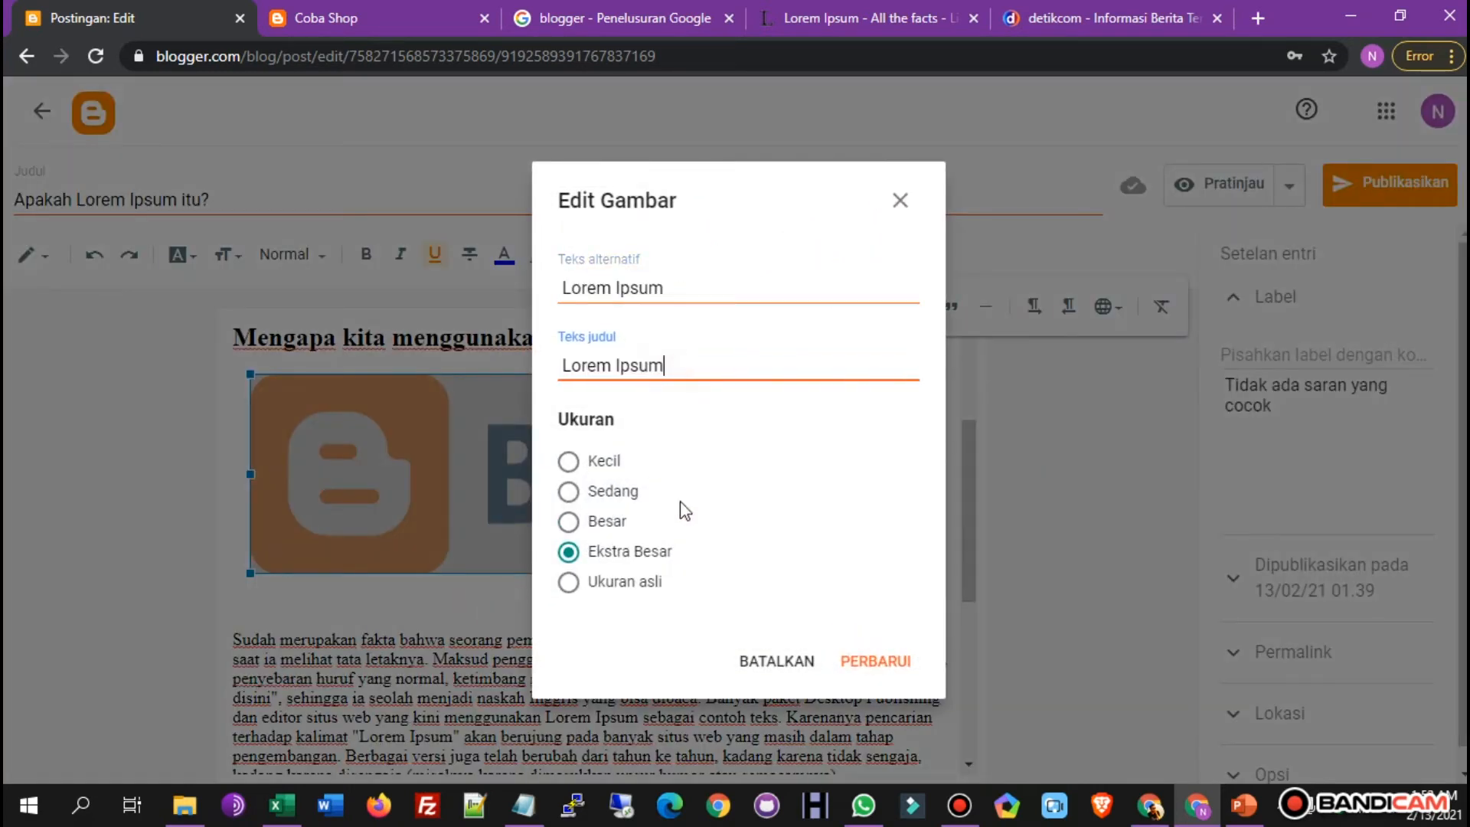
pyautogui.click(877, 663)
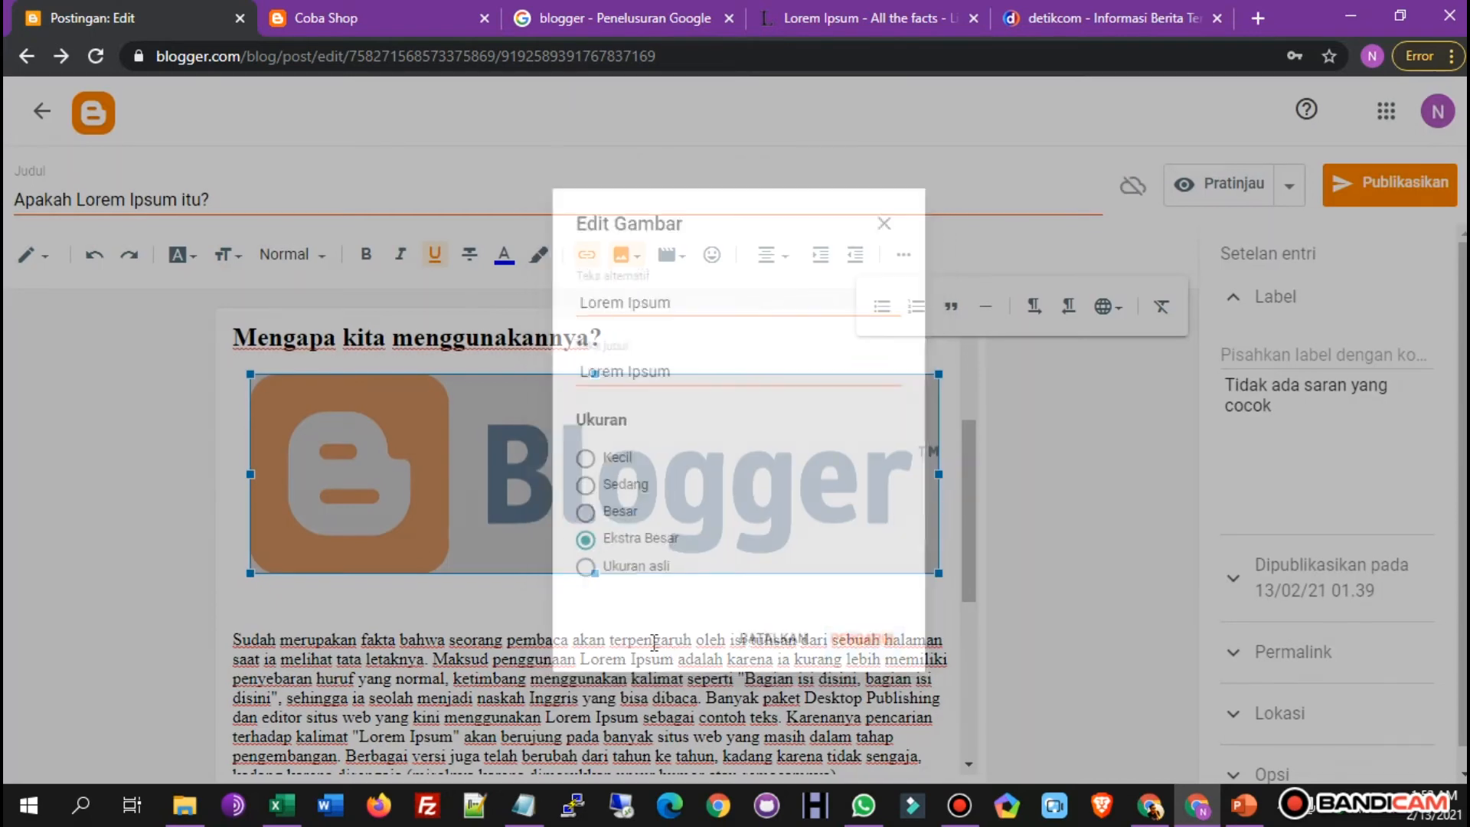
pyautogui.click(640, 451)
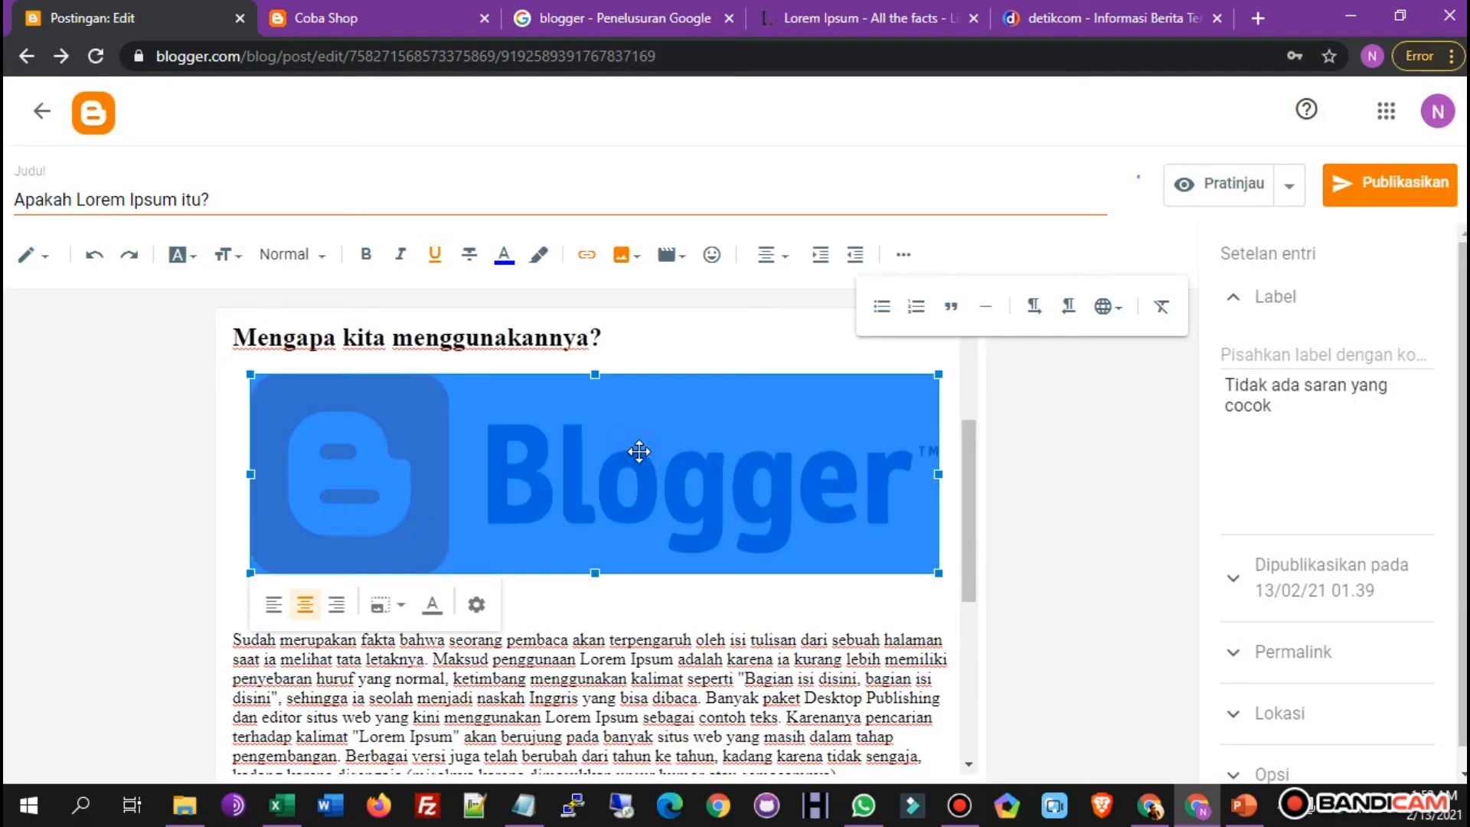
pyautogui.click(673, 674)
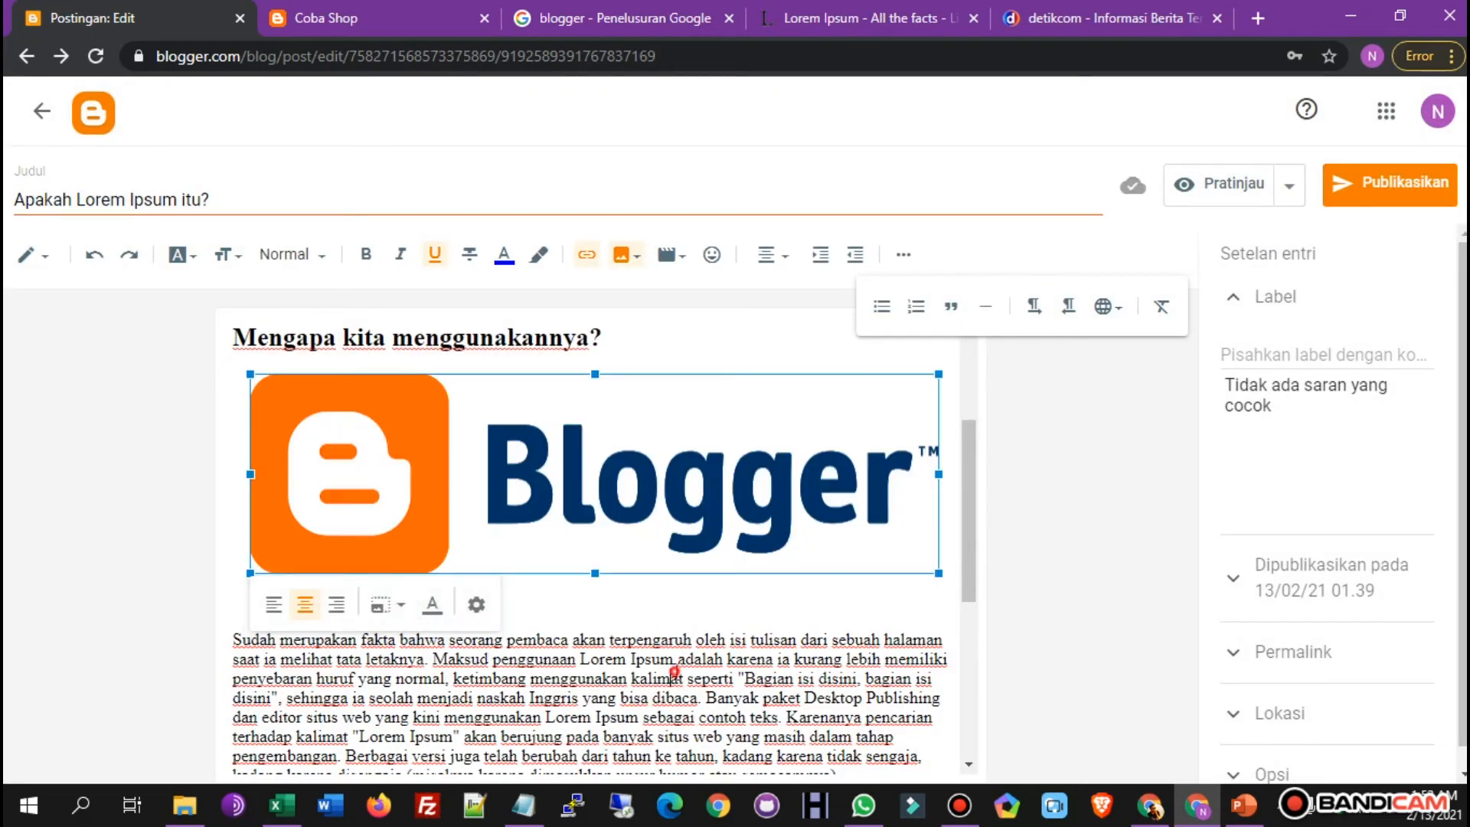
# Publish the post "Apakah Lorem Ipsum itu?" to the blog and confirm the publication.
pyautogui.scroll(-5, 732, 615)
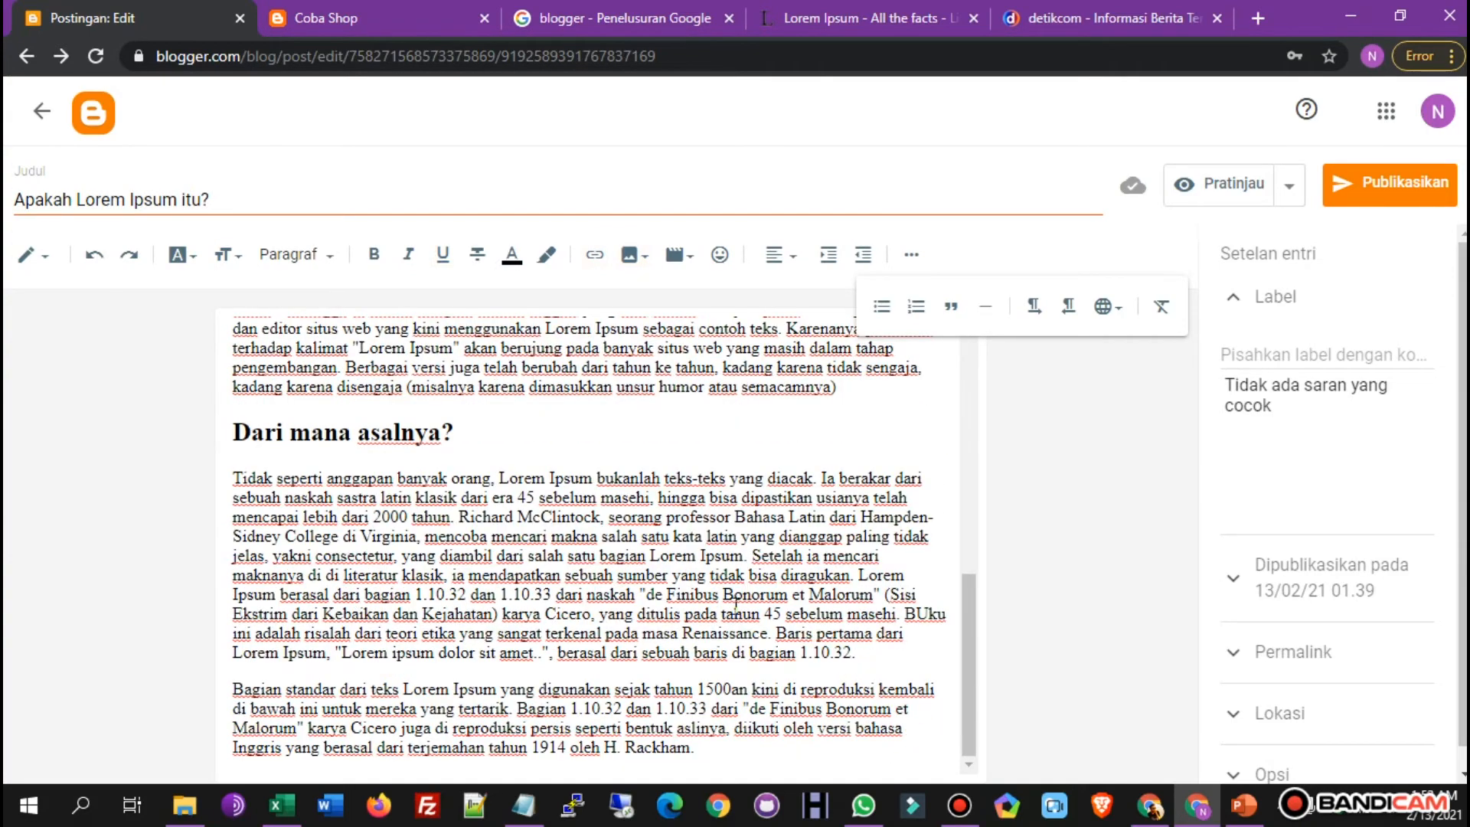
pyautogui.scroll(8, 774, 575)
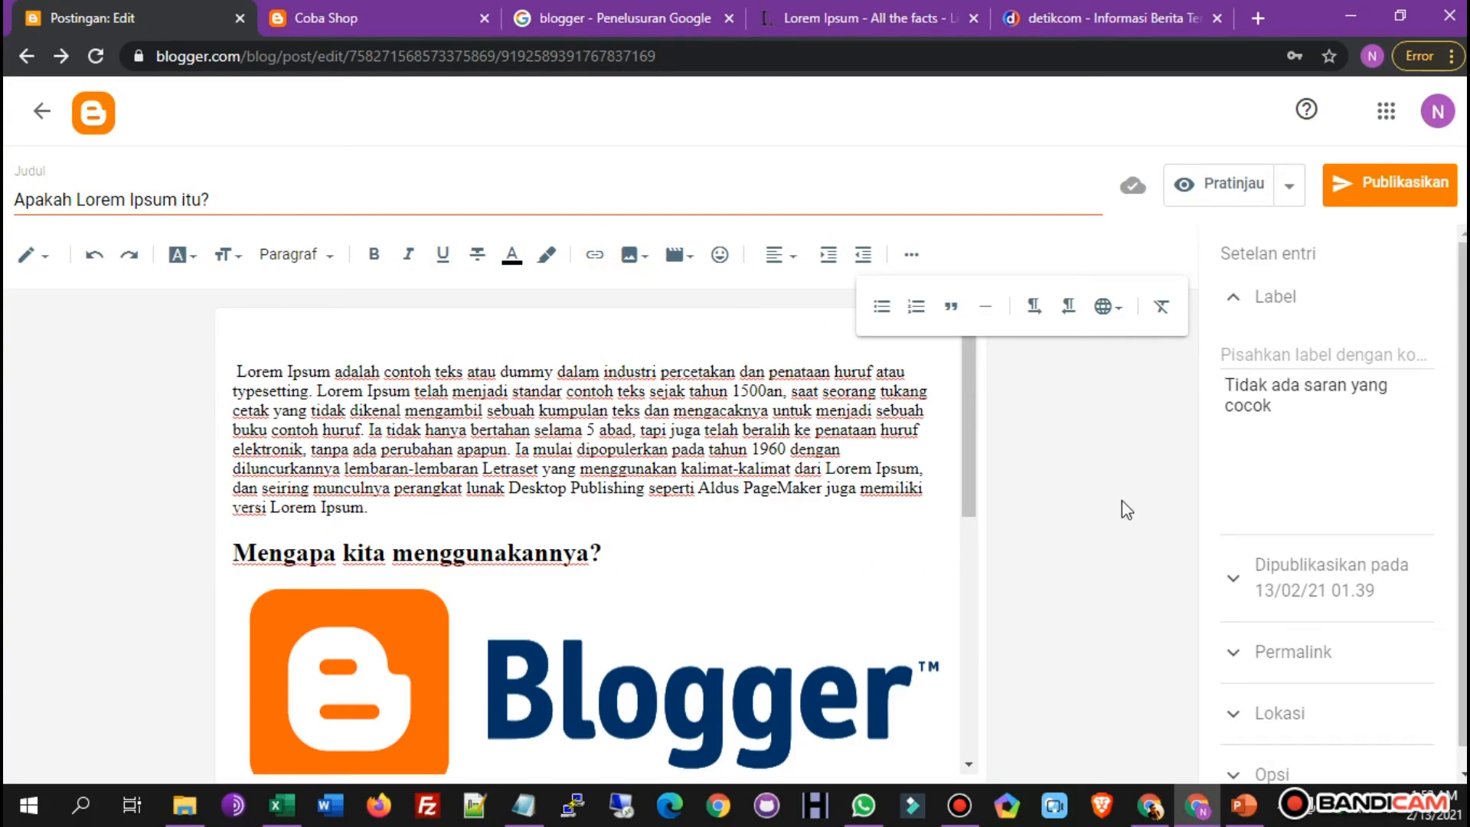
pyautogui.click(1401, 188)
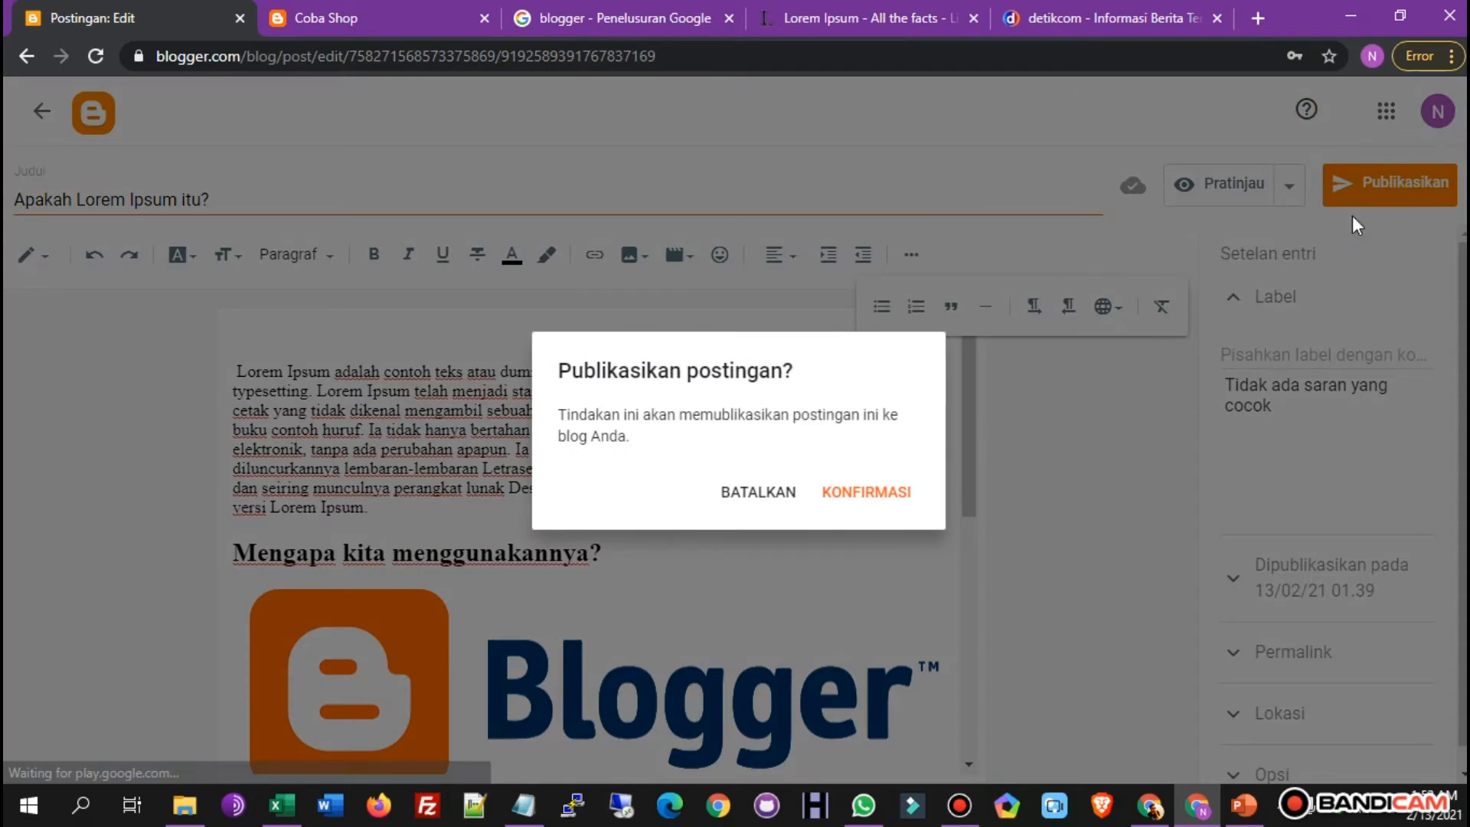
pyautogui.click(862, 494)
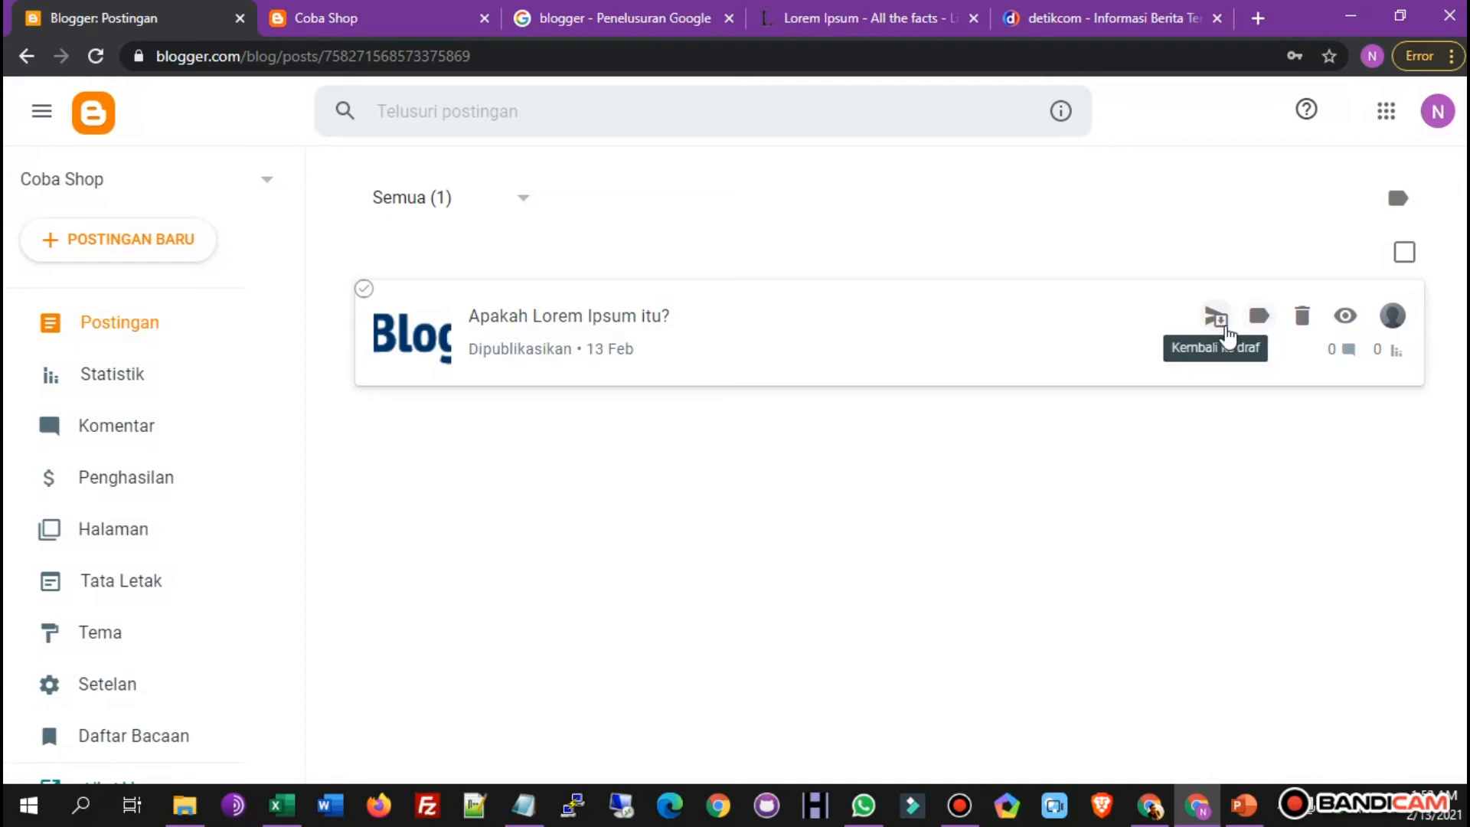
# View the published post from the post list, enlarge its Blogger logo, and close the page.
pyautogui.click(1346, 315)
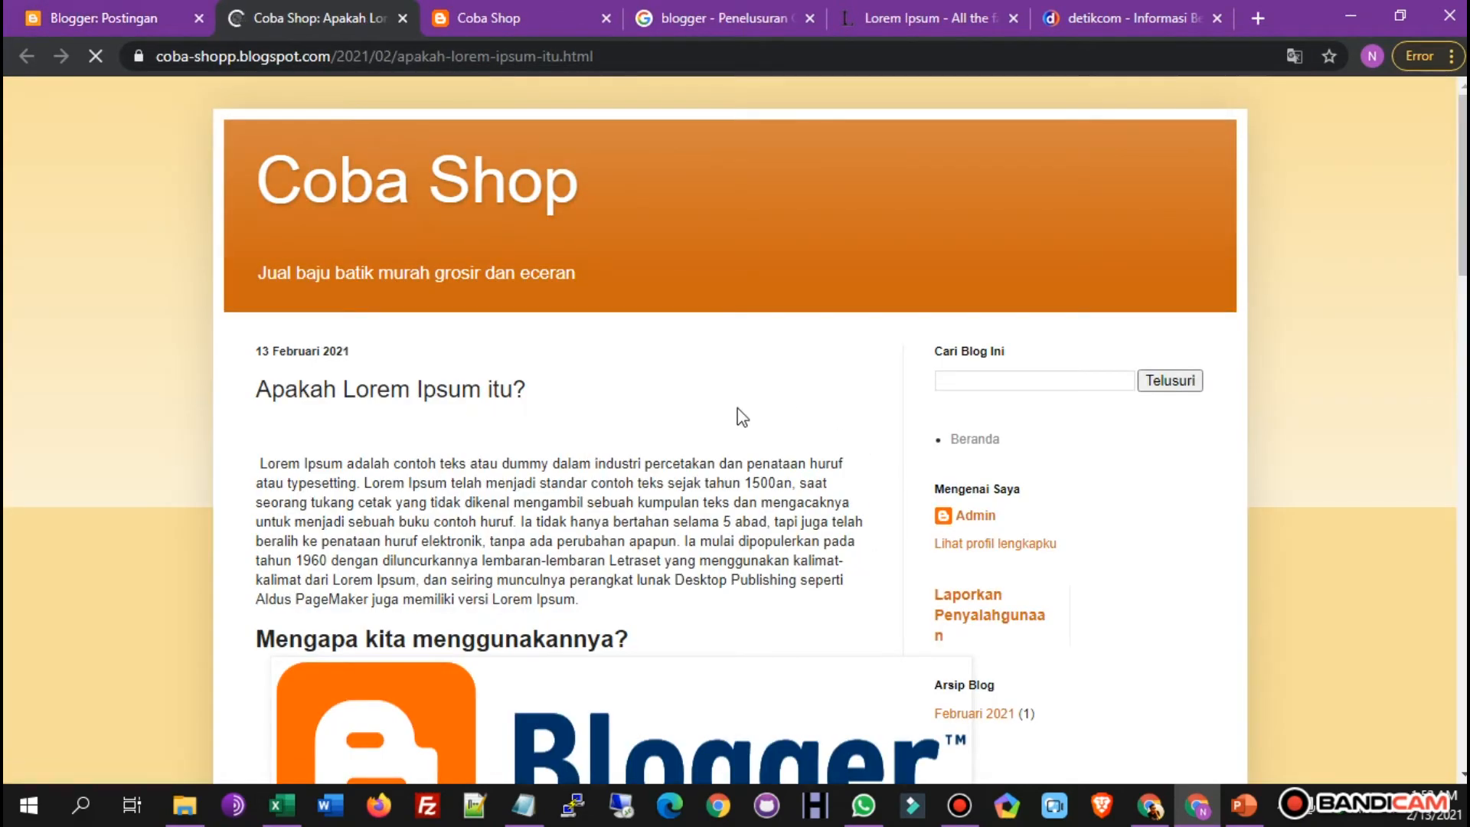
pyautogui.scroll(-4, 742, 409)
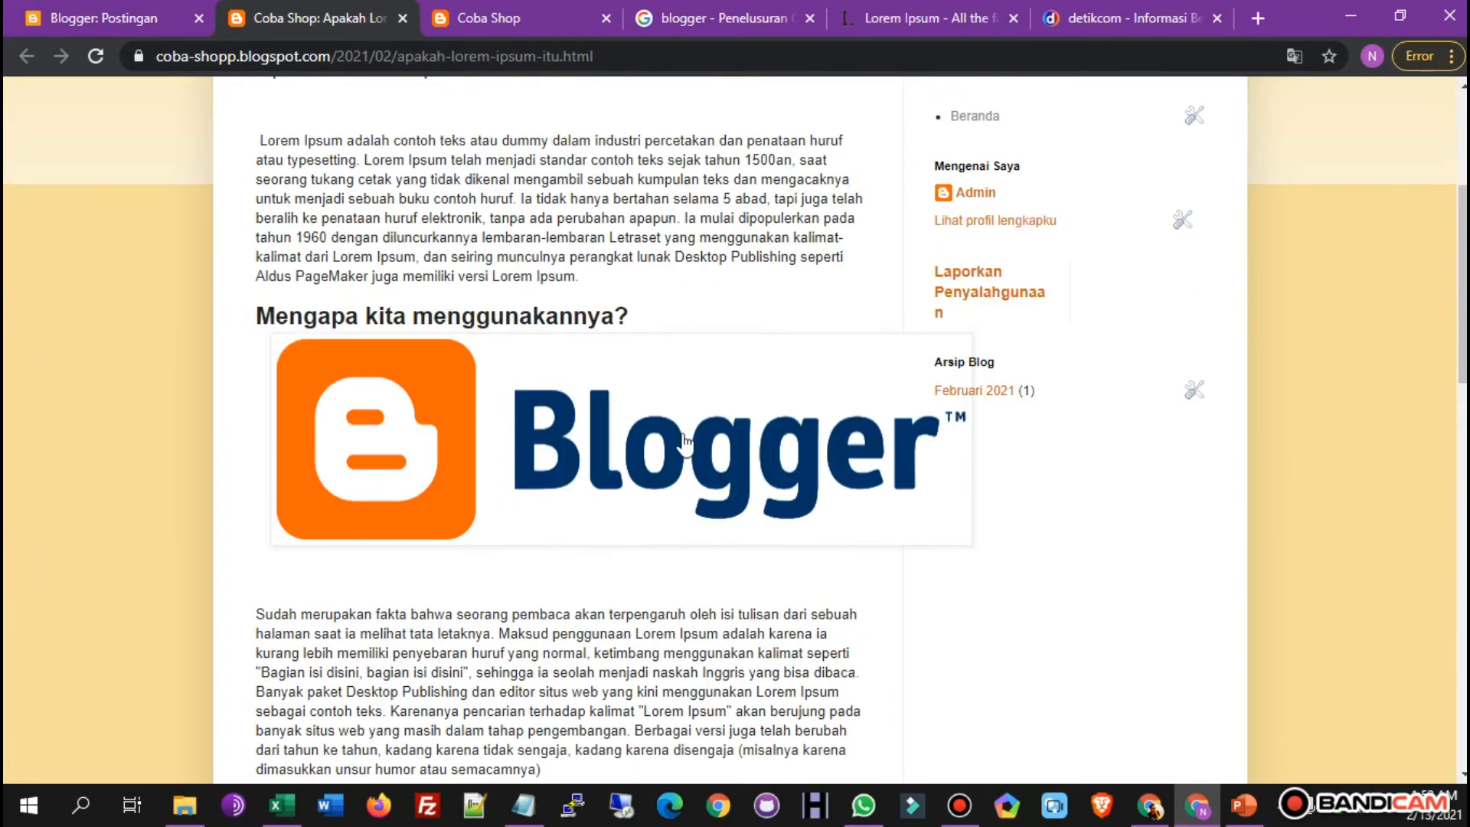
pyautogui.click(807, 352)
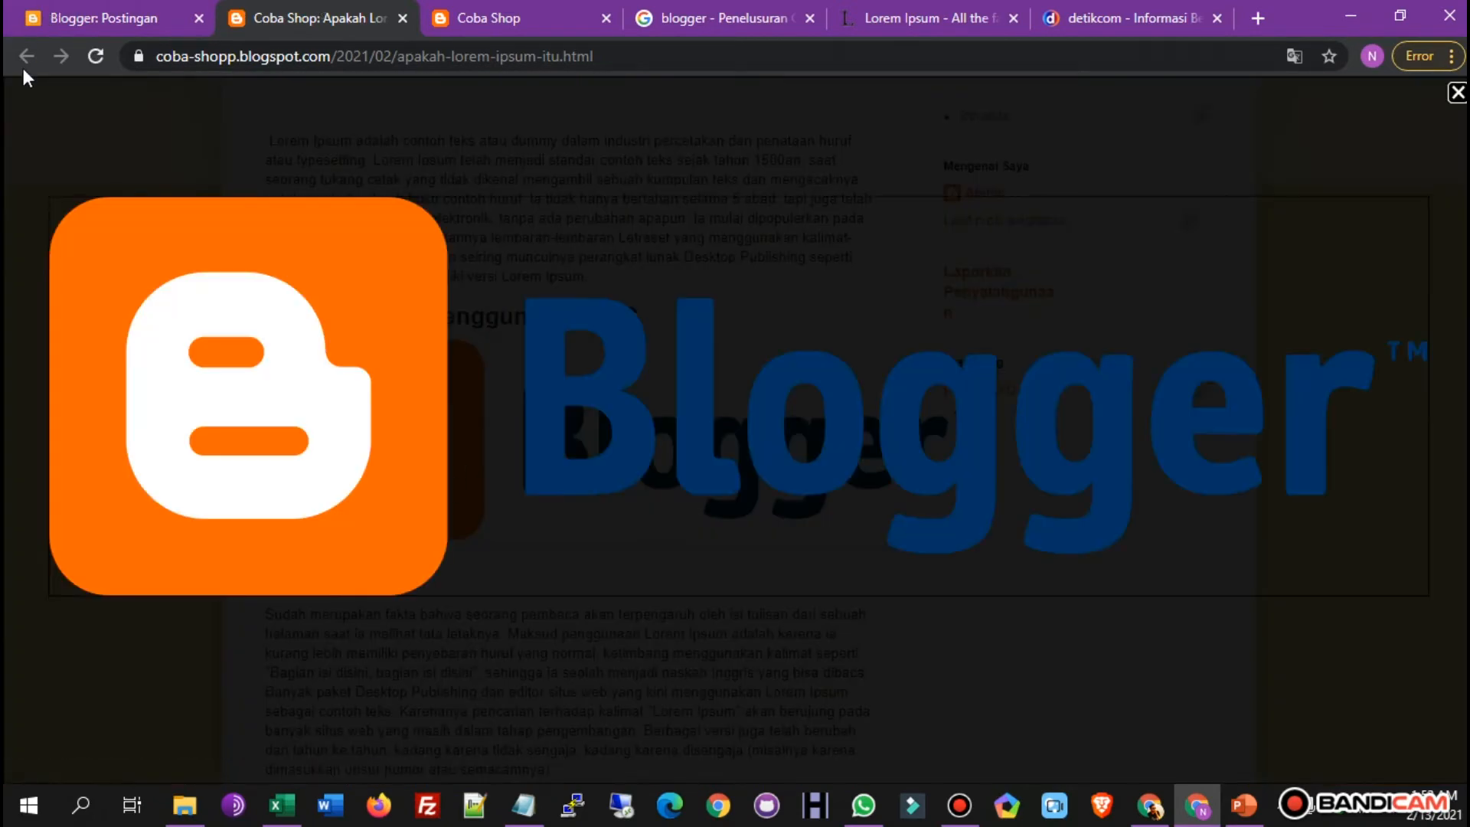
pyautogui.click(402, 17)
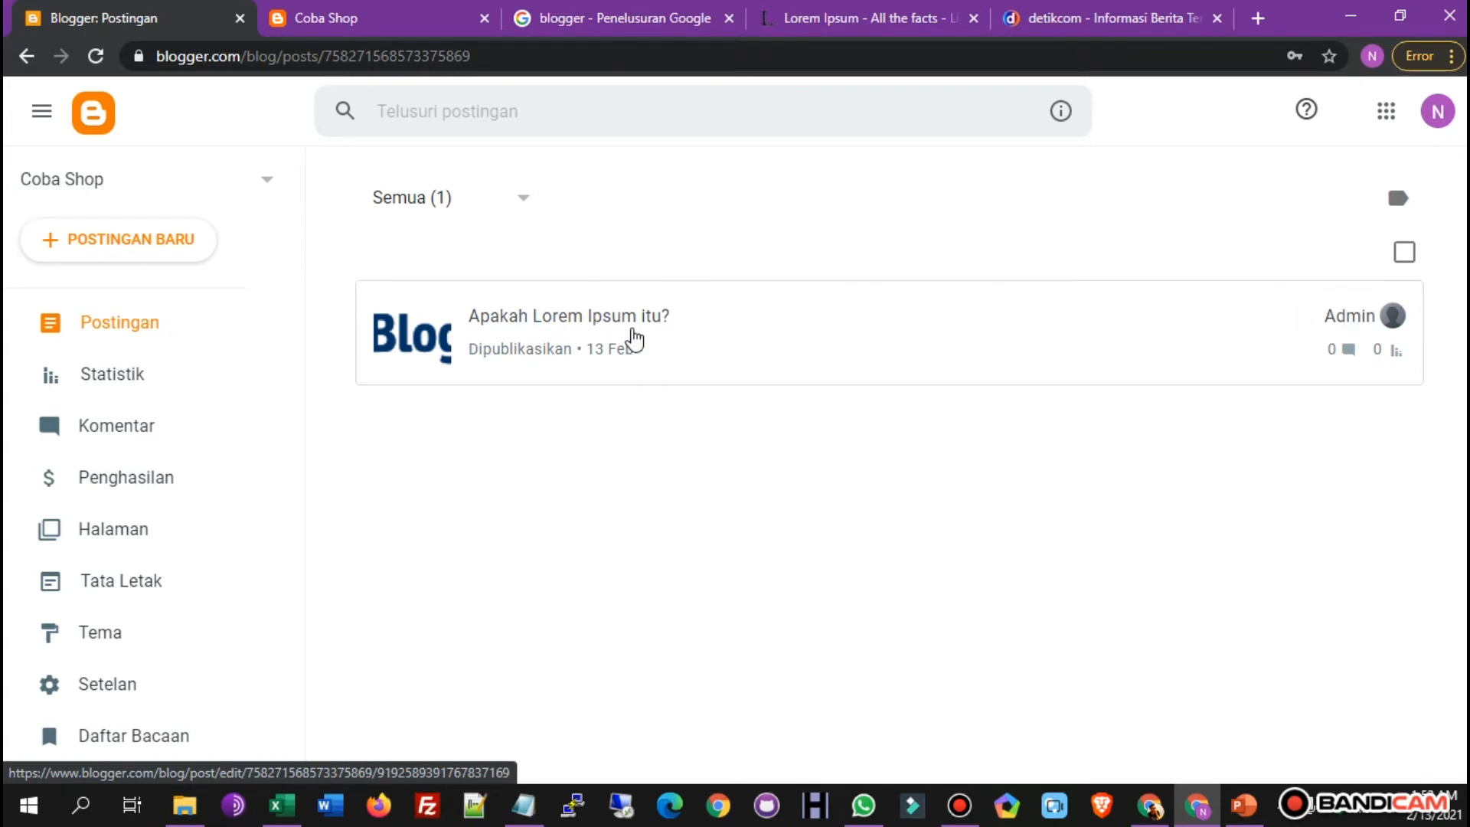
# Open the post "Apakah Lorem Ipsum itu?" from the Coba Shop home page, examine its logo, and return to the post list.
pyautogui.click(379, 12)
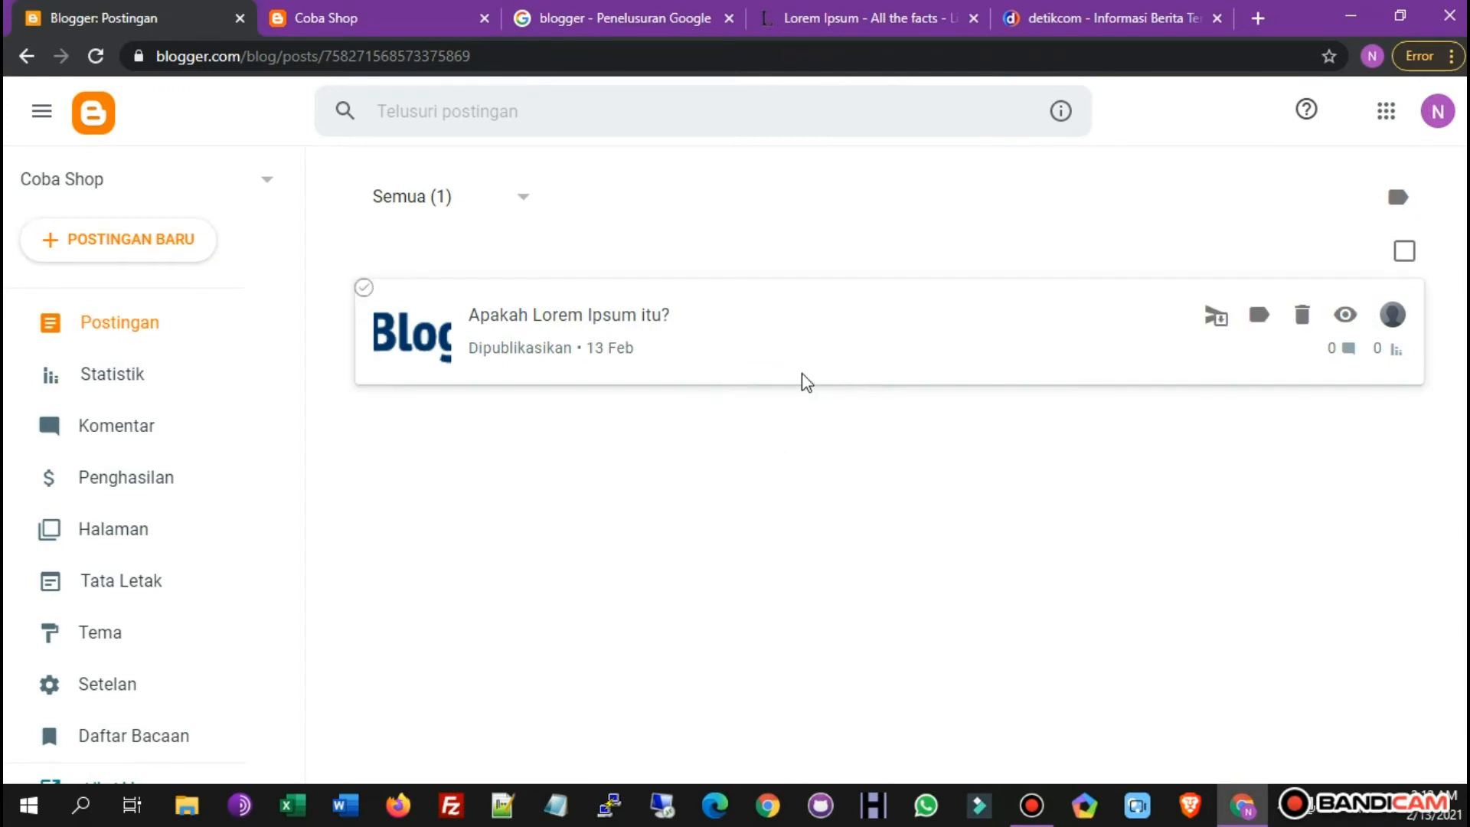
pyautogui.click(377, 12)
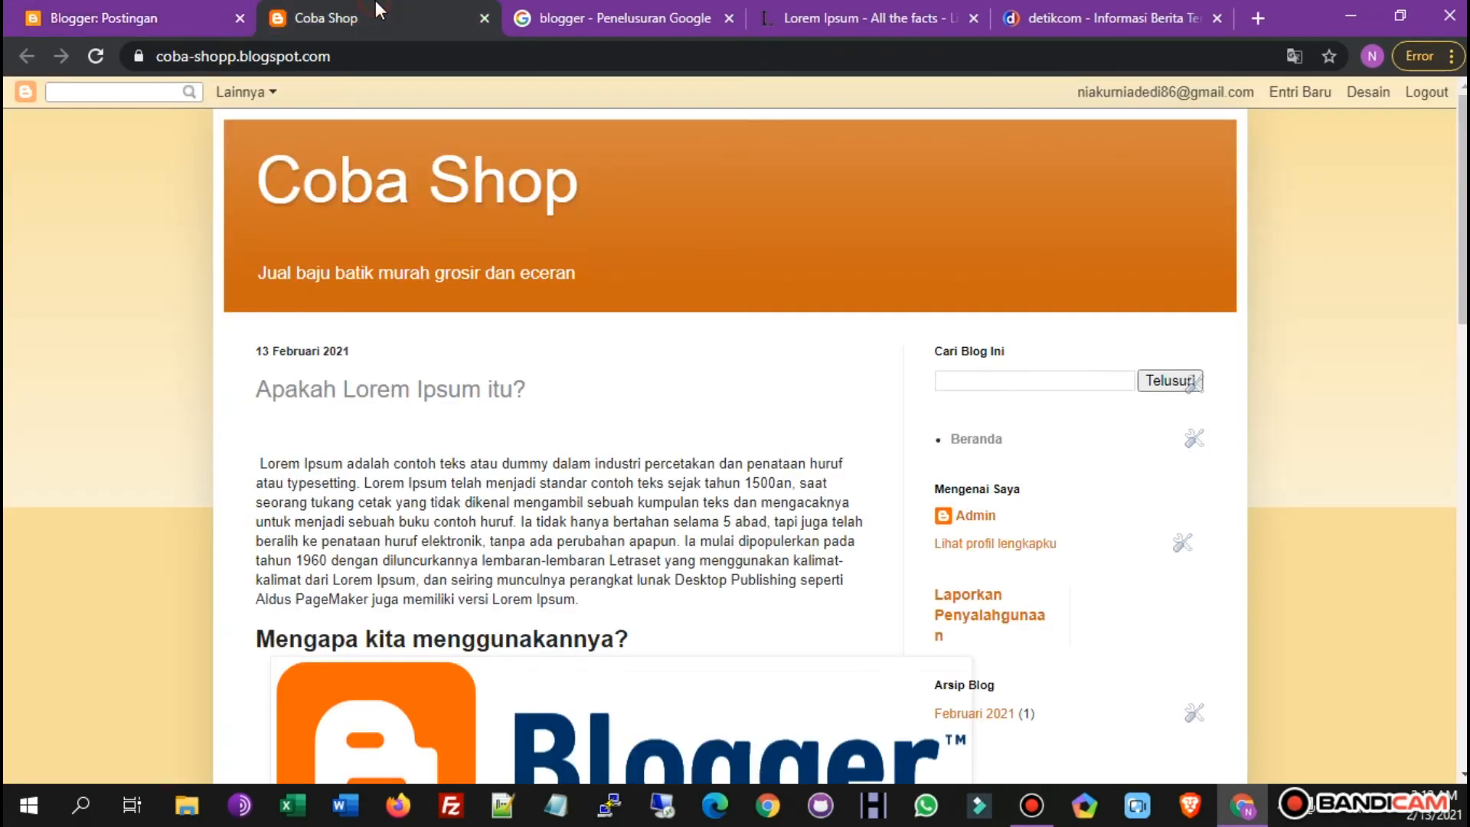
pyautogui.click(449, 387)
pyautogui.scroll(-4, 582, 425)
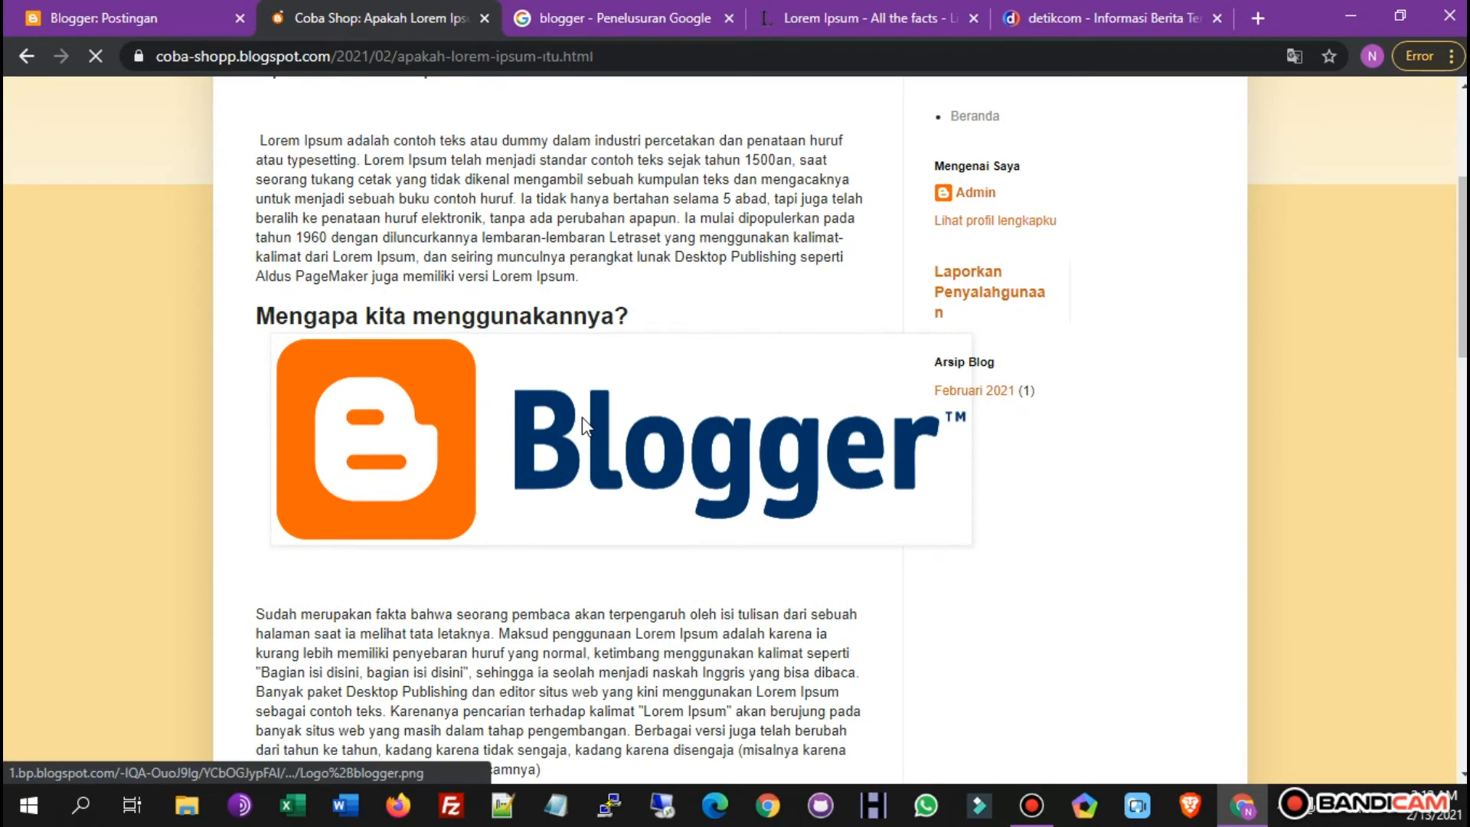
pyautogui.scroll(3, 678, 455)
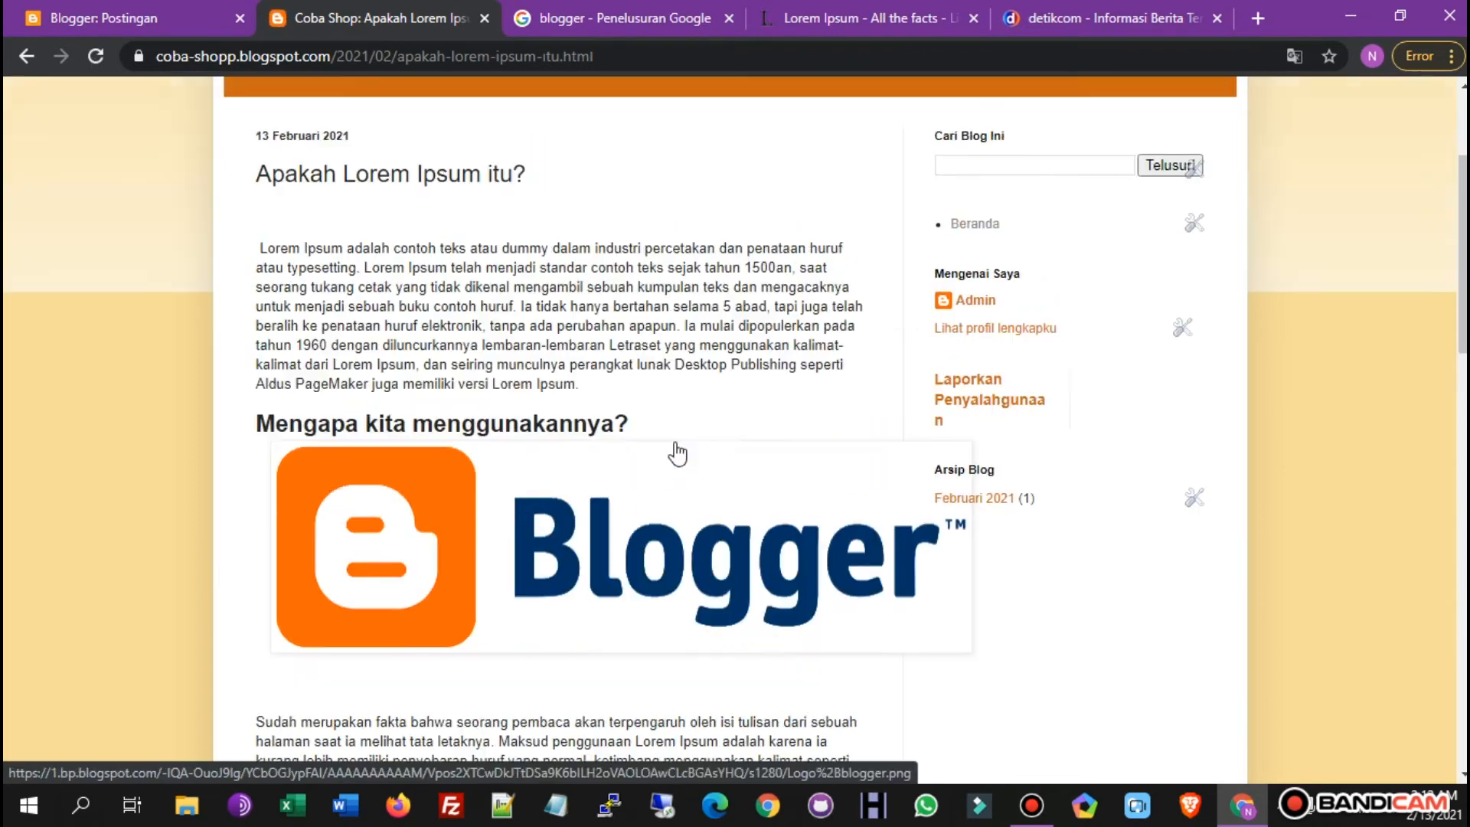
pyautogui.click(103, 18)
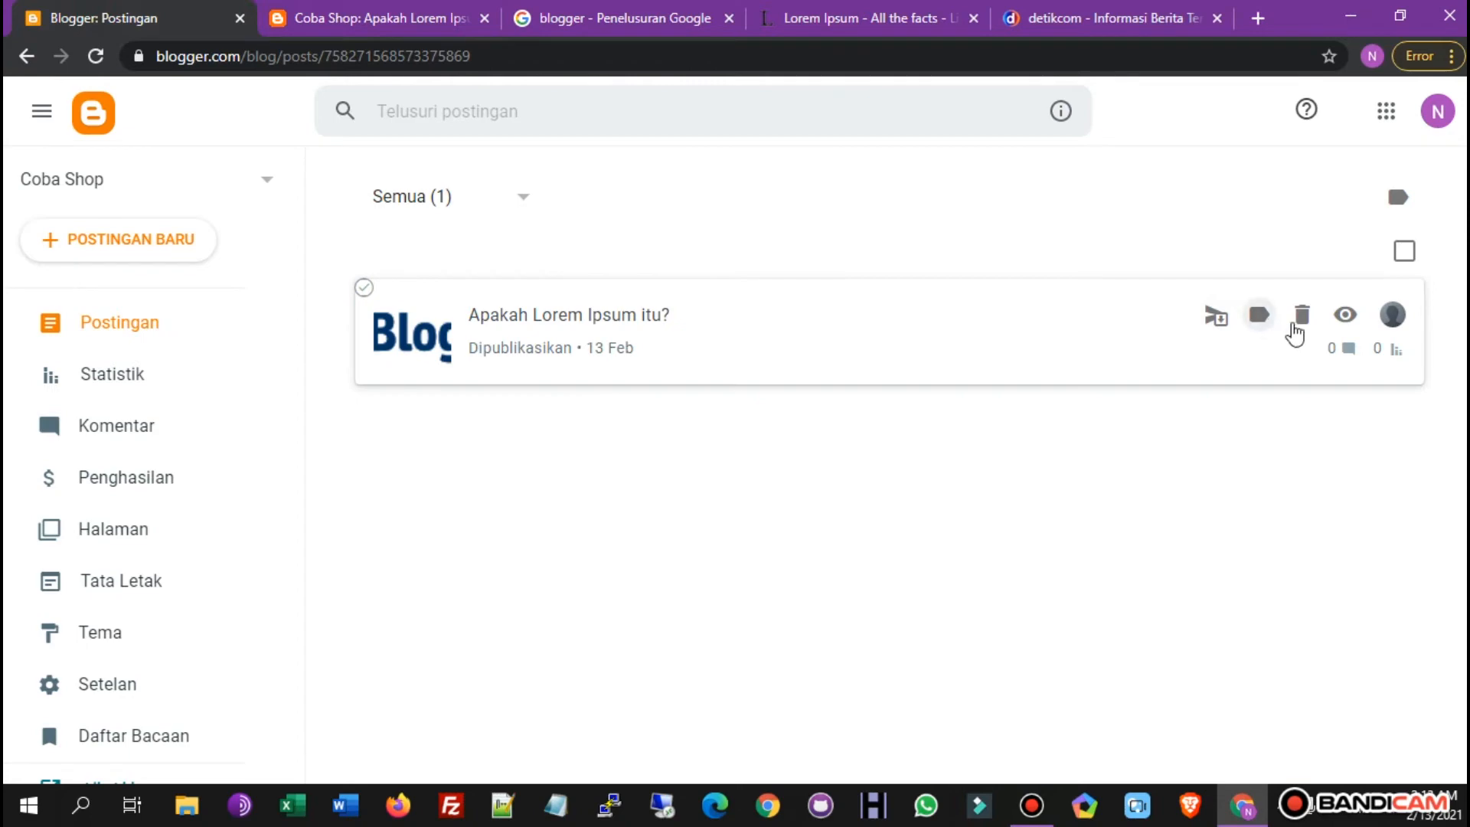
# Reopen the post "Apakah Lorem Ipsum itu?" for editing and set the Blogger logo's size to Besar.
pyautogui.click(589, 334)
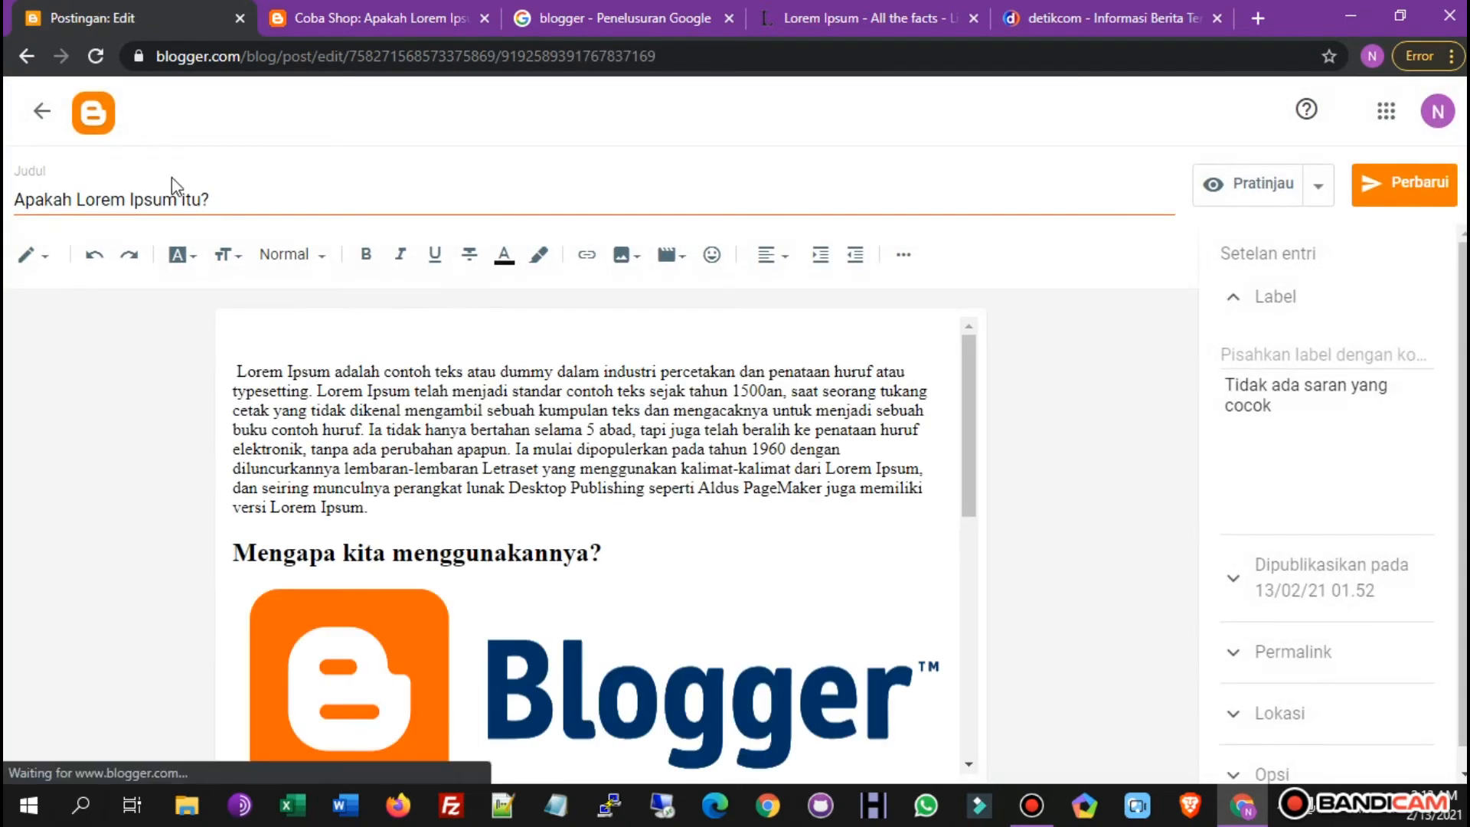
pyautogui.scroll(-3, 871, 593)
pyautogui.click(766, 510)
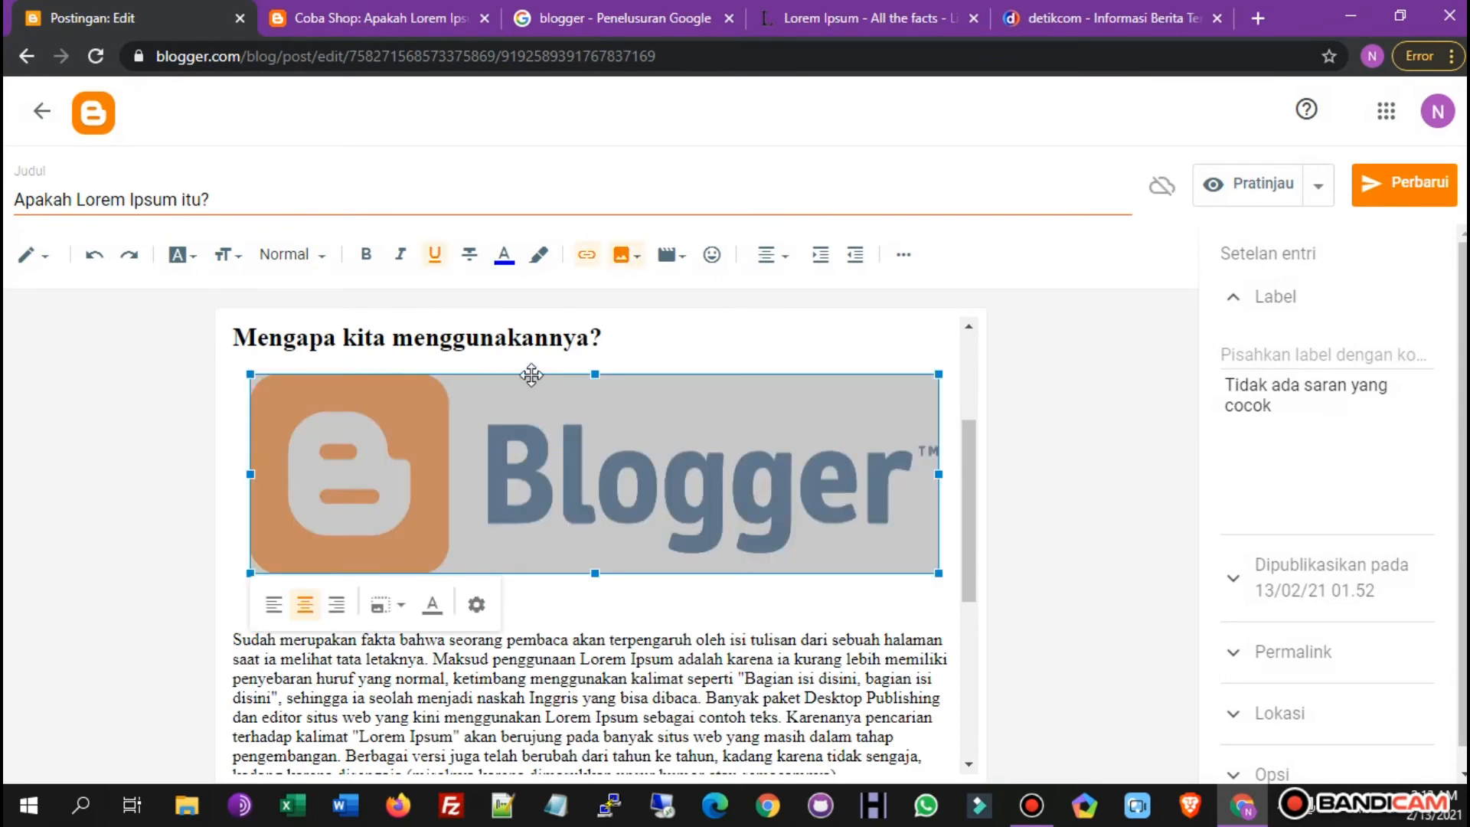
pyautogui.click(398, 609)
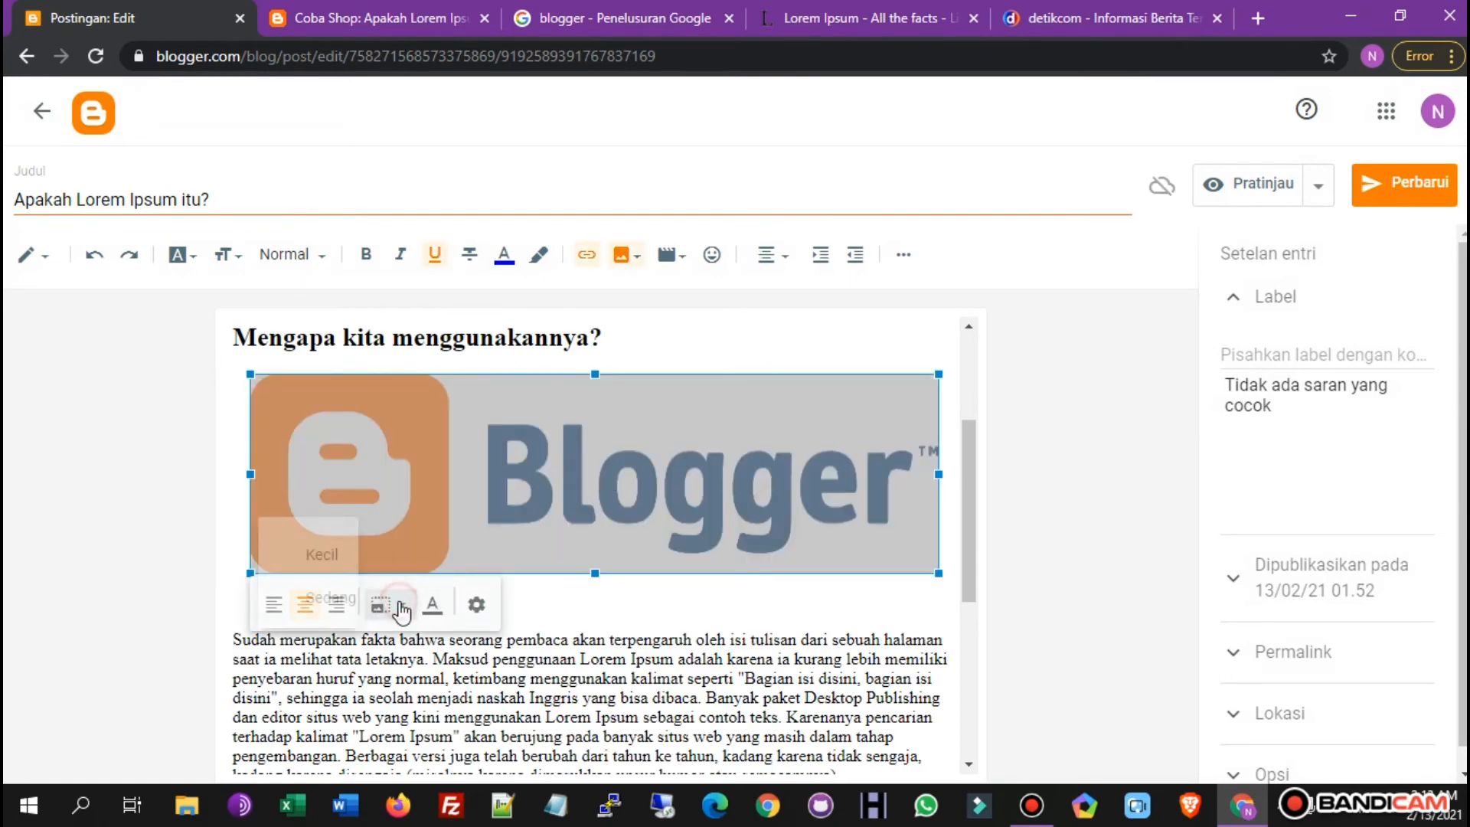
pyautogui.click(369, 657)
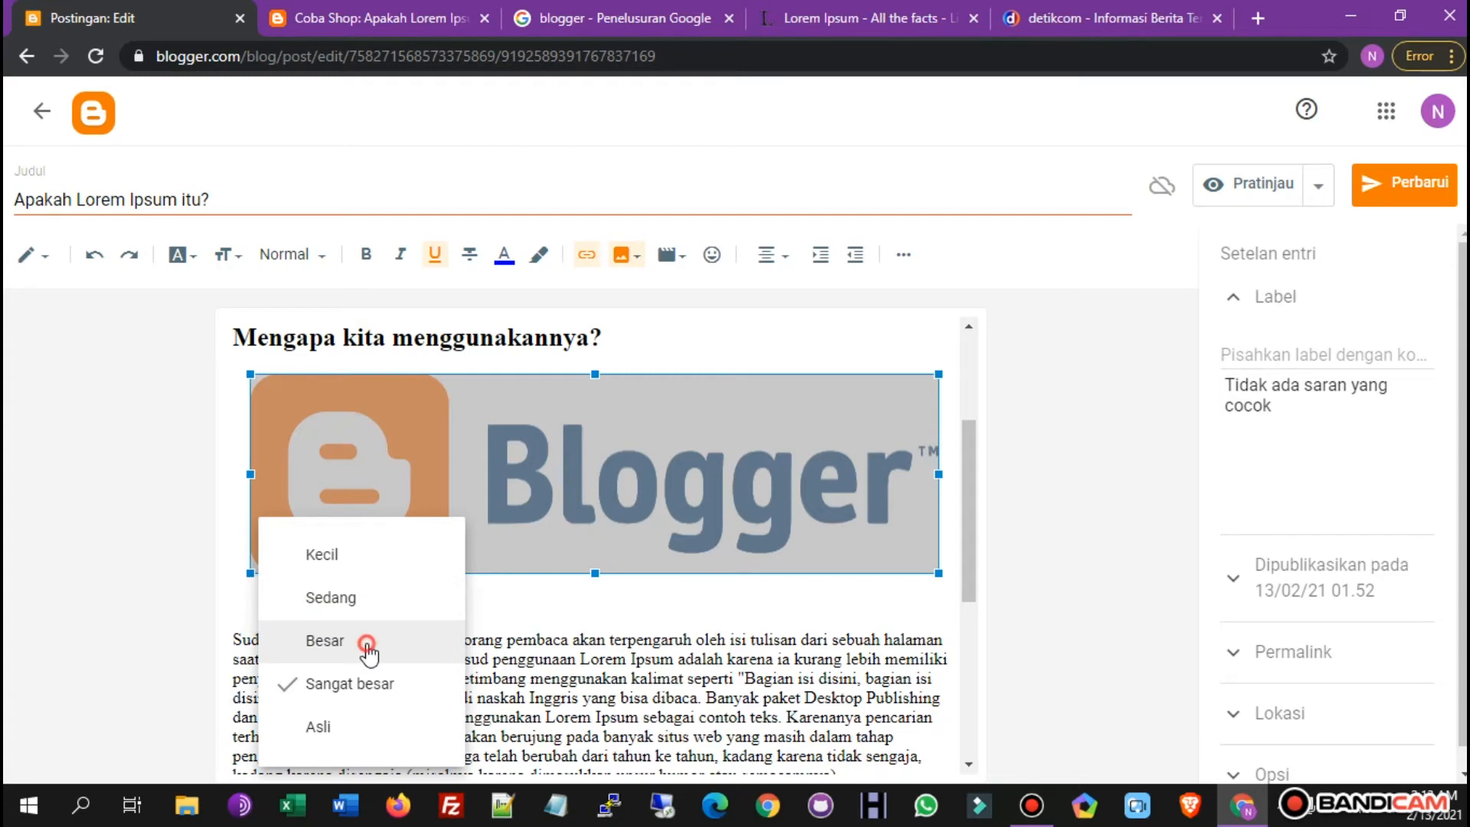
# Preview the edited post, check how the resized Blogger logo fits the text column, and return to the editor.
pyautogui.click(1256, 185)
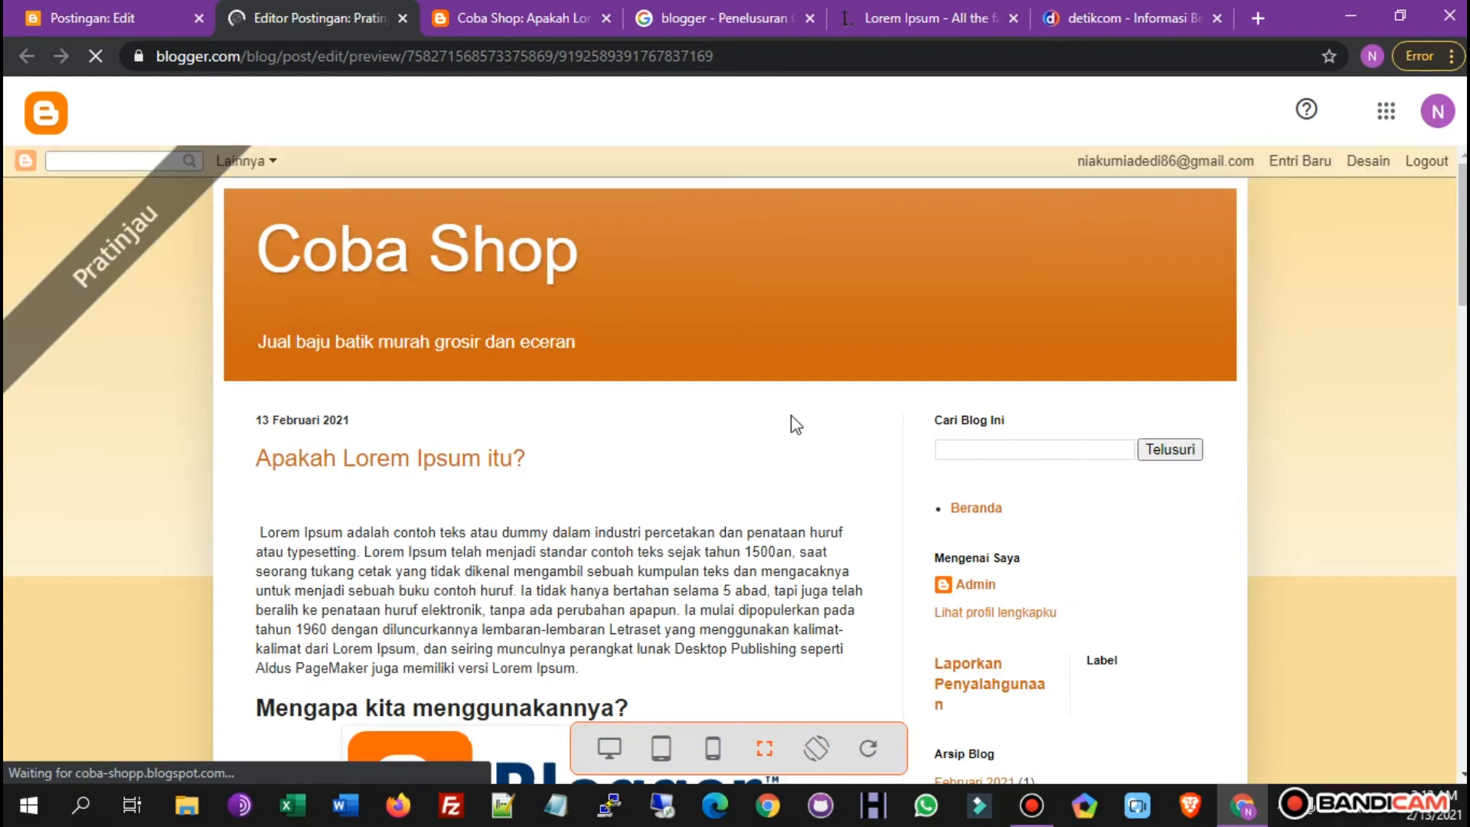
pyautogui.scroll(-4, 766, 432)
pyautogui.hotkey('ctrl', 'shift', 'Tab')
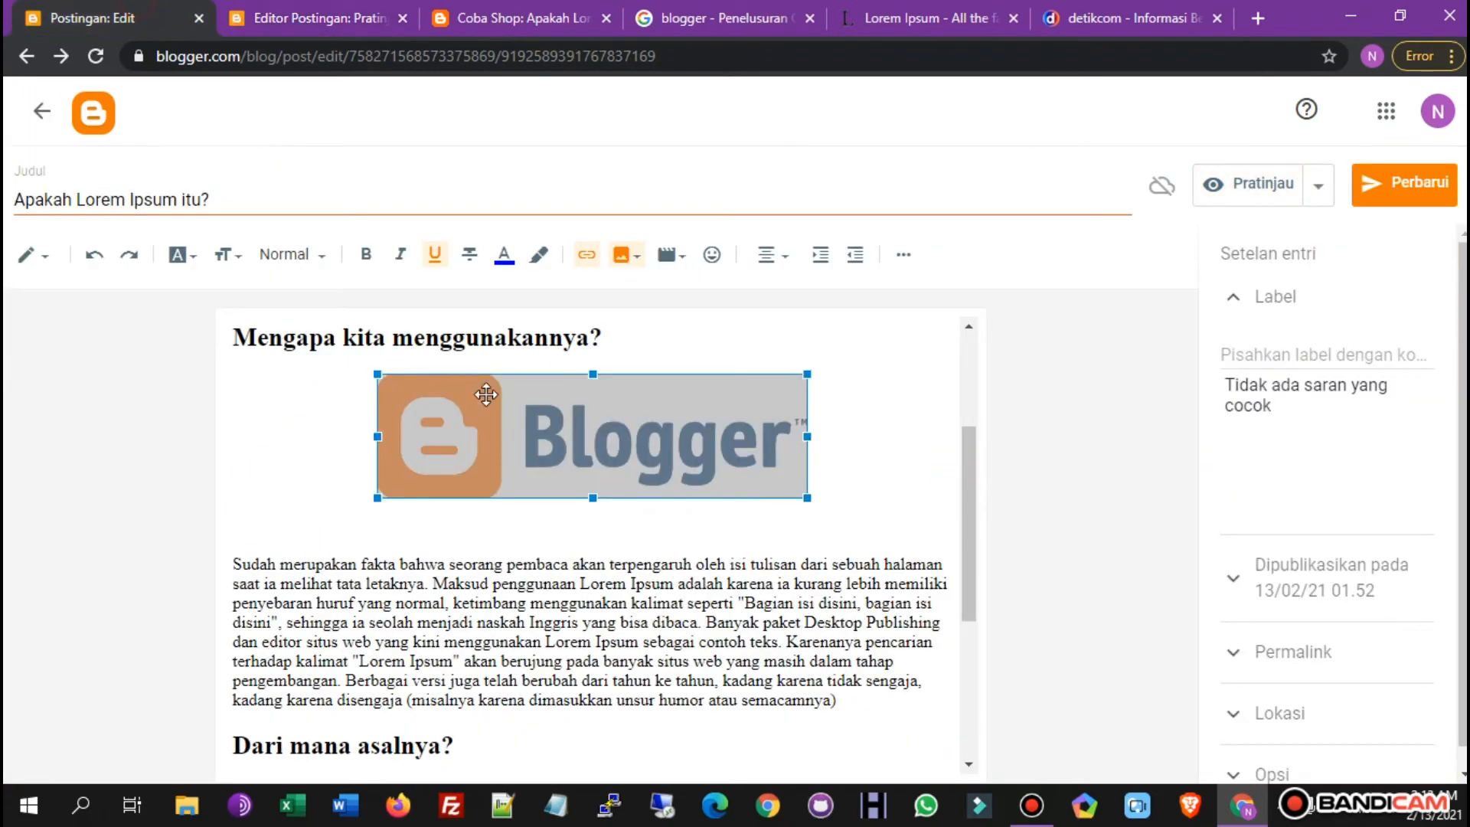
pyautogui.click(310, 17)
pyautogui.scroll(10, 652, 520)
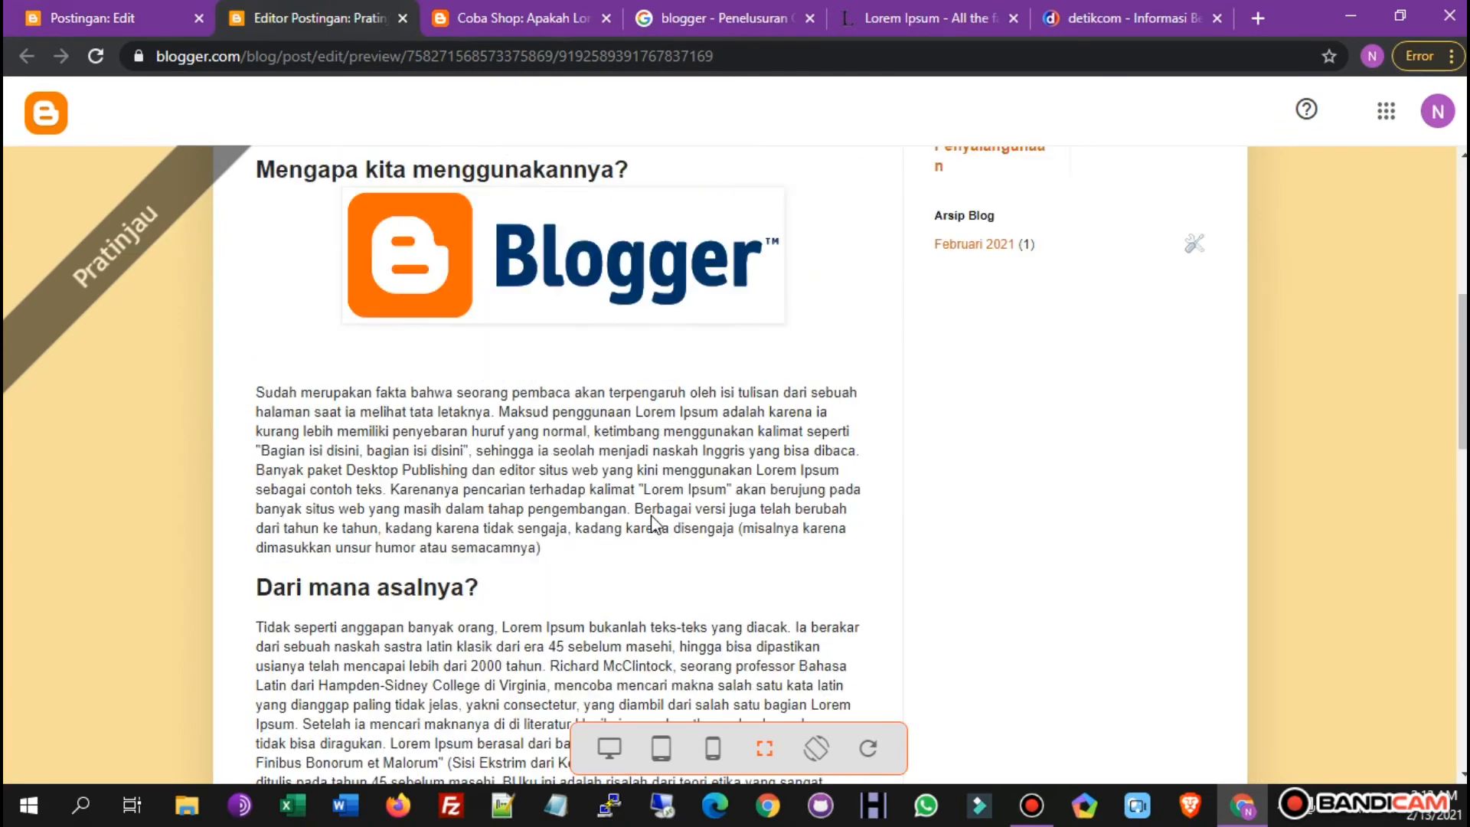
pyautogui.scroll(7, 653, 525)
pyautogui.click(142, 16)
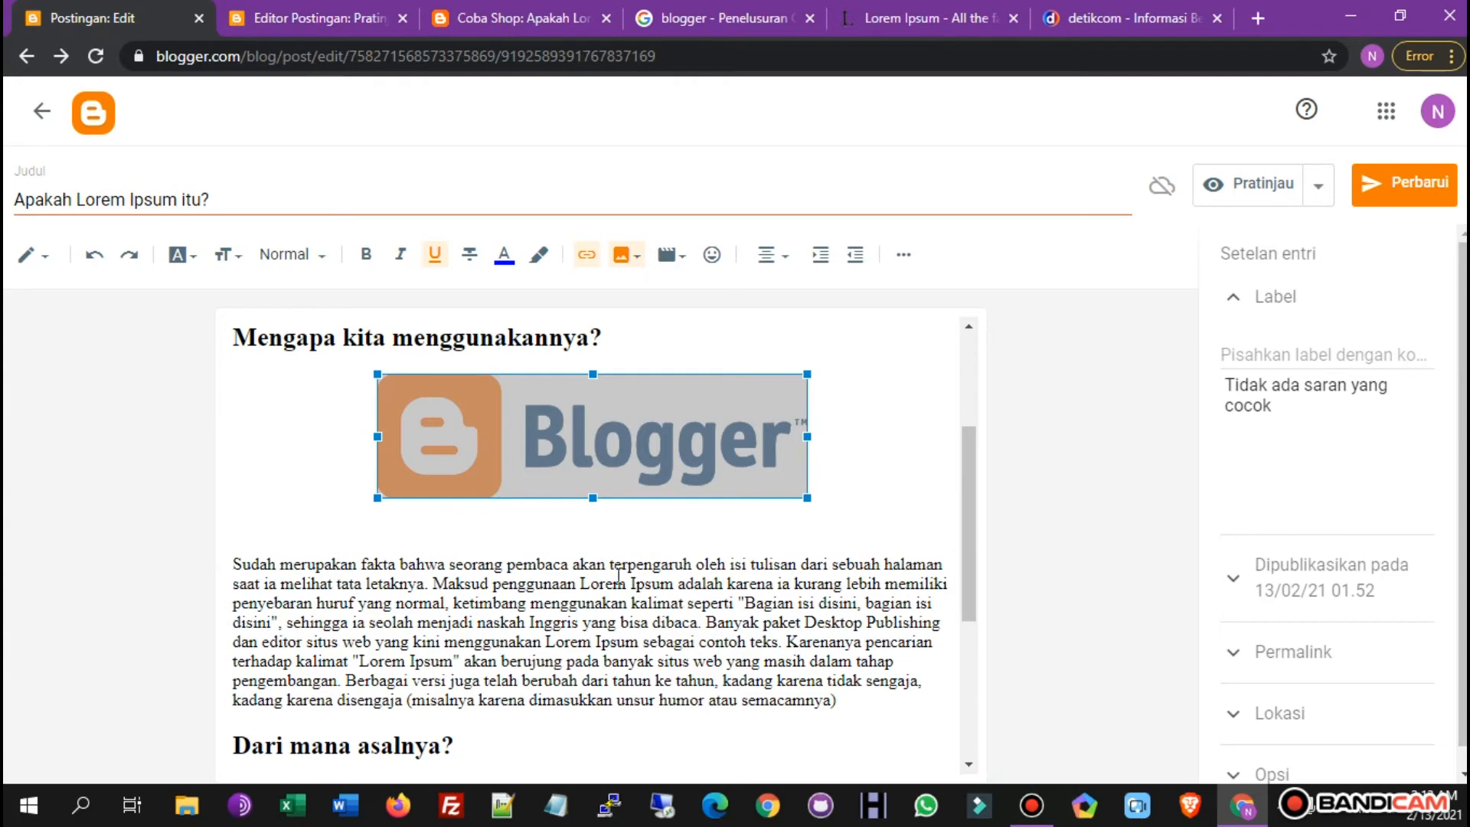
pyautogui.scroll(3, 619, 574)
pyautogui.click(677, 430)
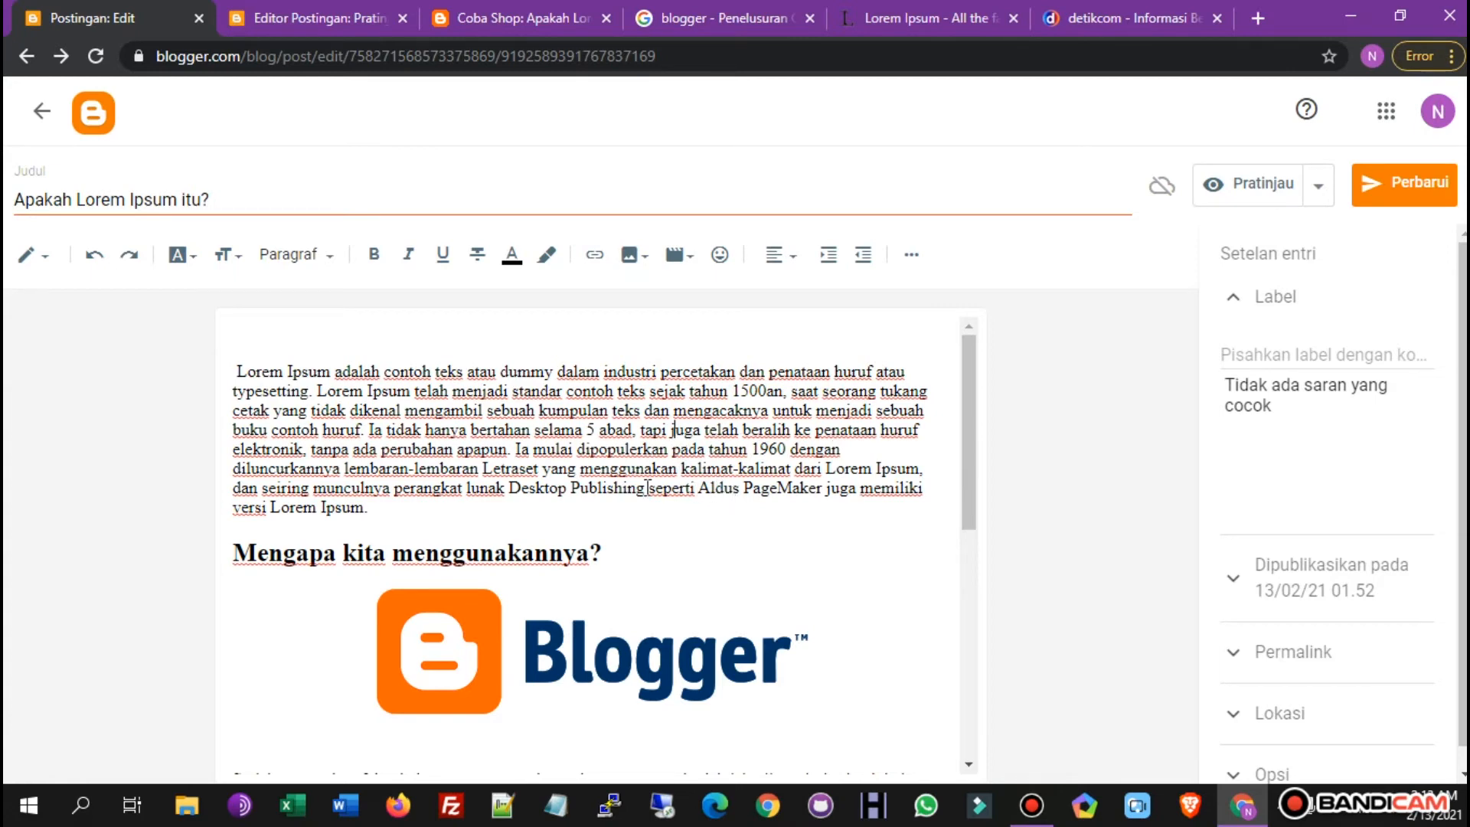
pyautogui.moveTo(272, 506); pyautogui.dragTo(354, 514)
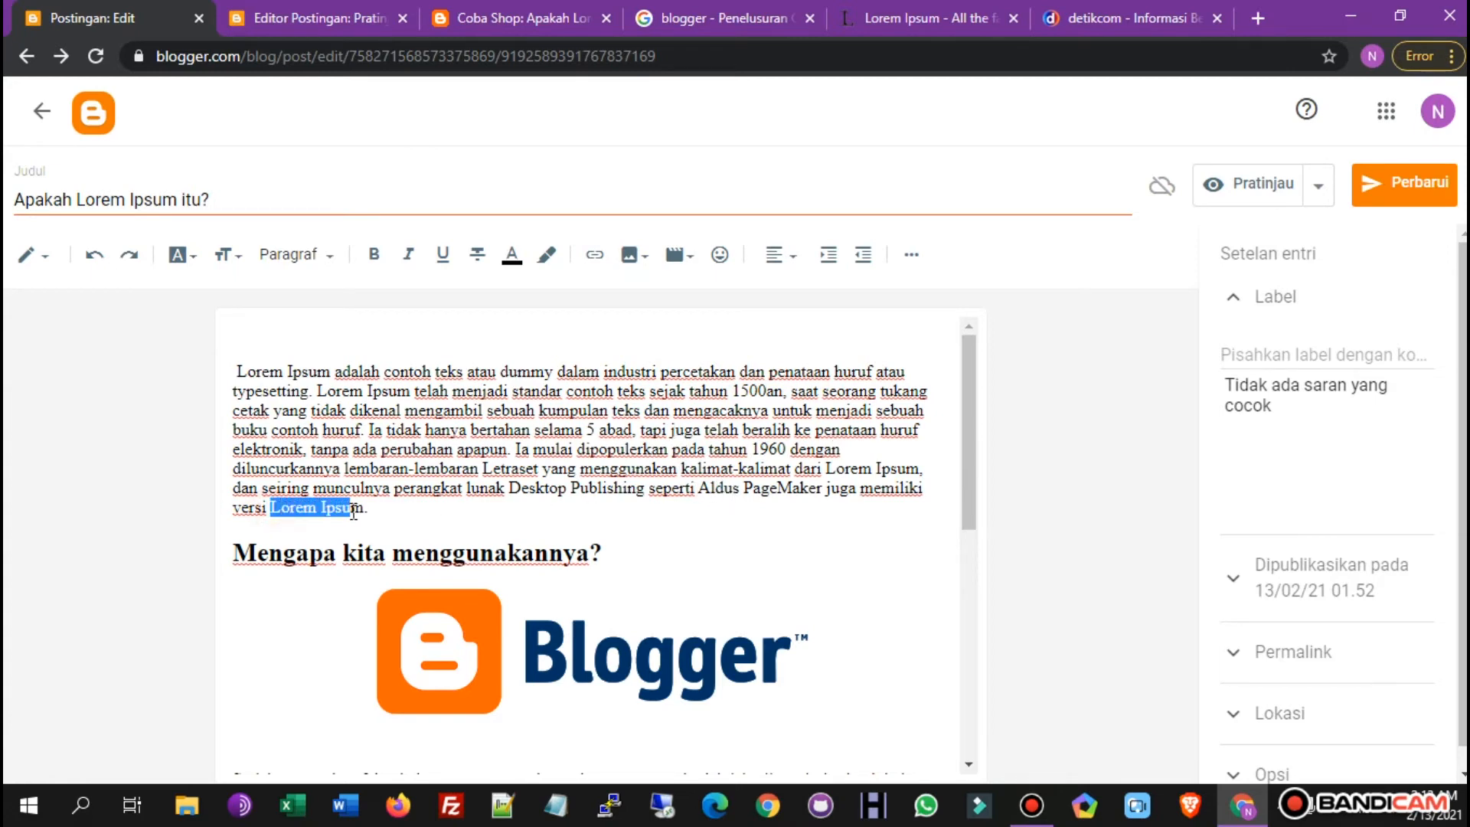
pyautogui.moveTo(234, 507); pyautogui.dragTo(363, 509)
pyautogui.click(953, 17)
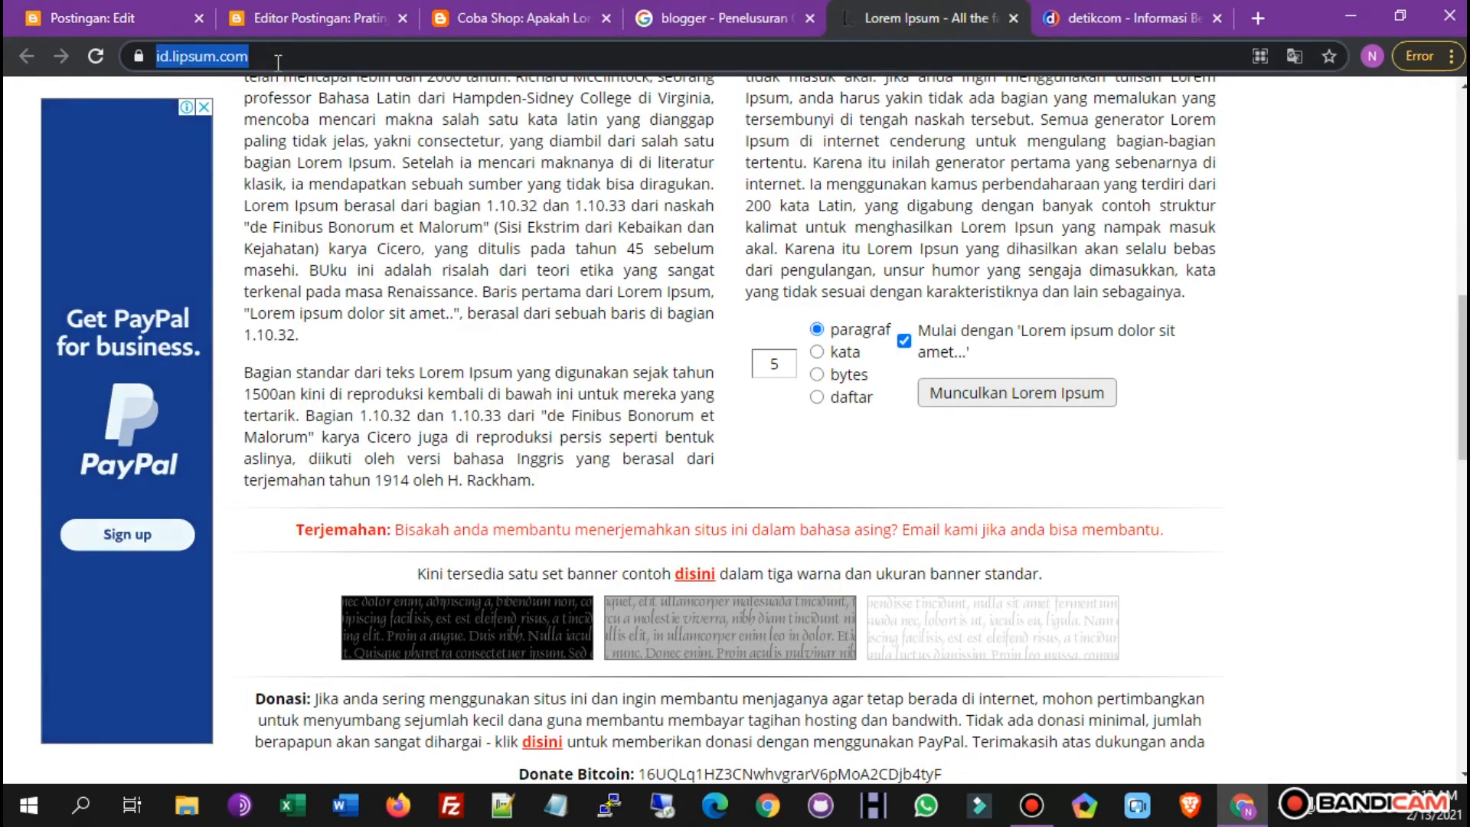
pyautogui.click(145, 16)
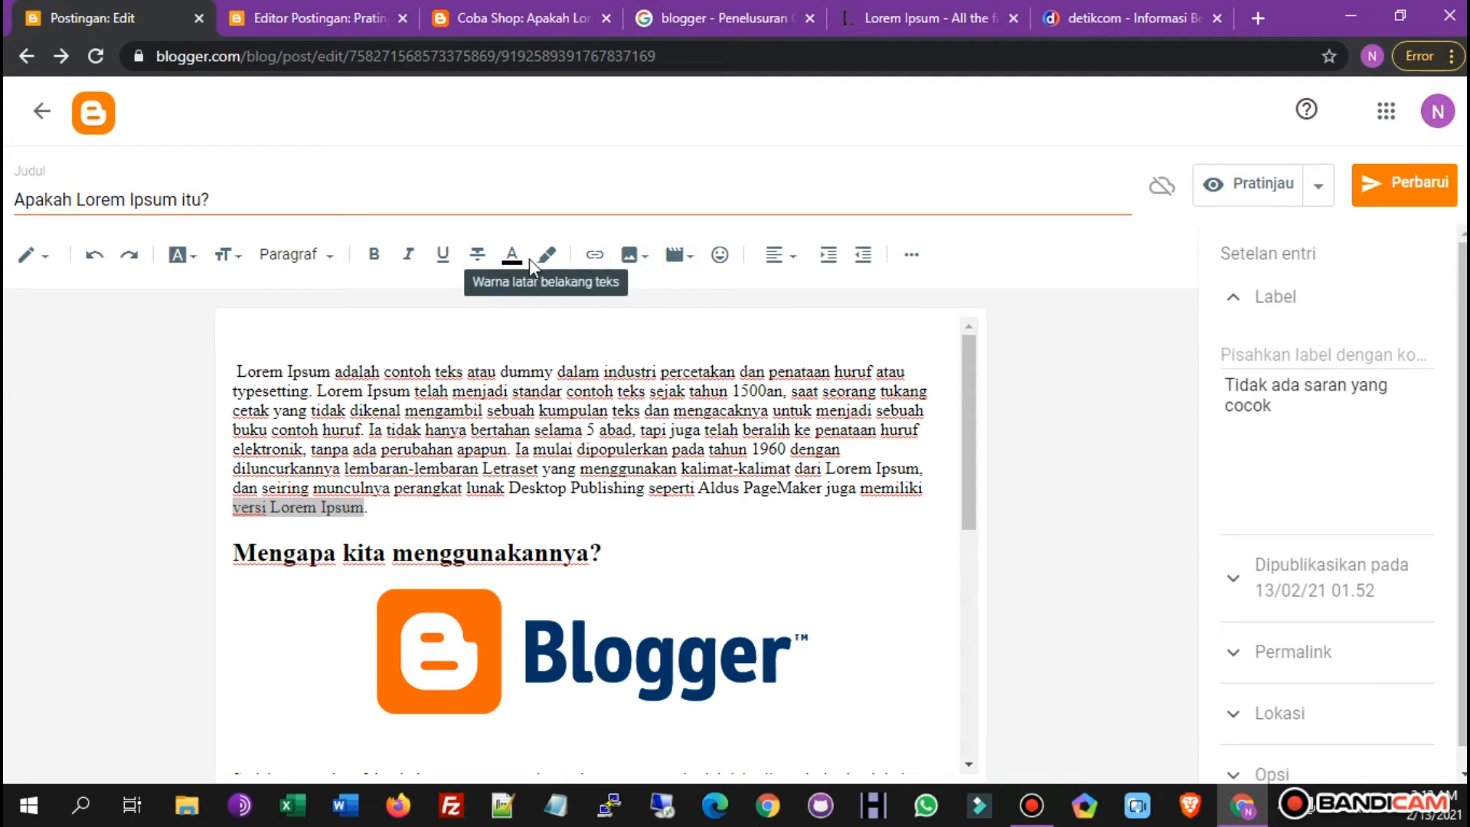
pyautogui.click(596, 255)
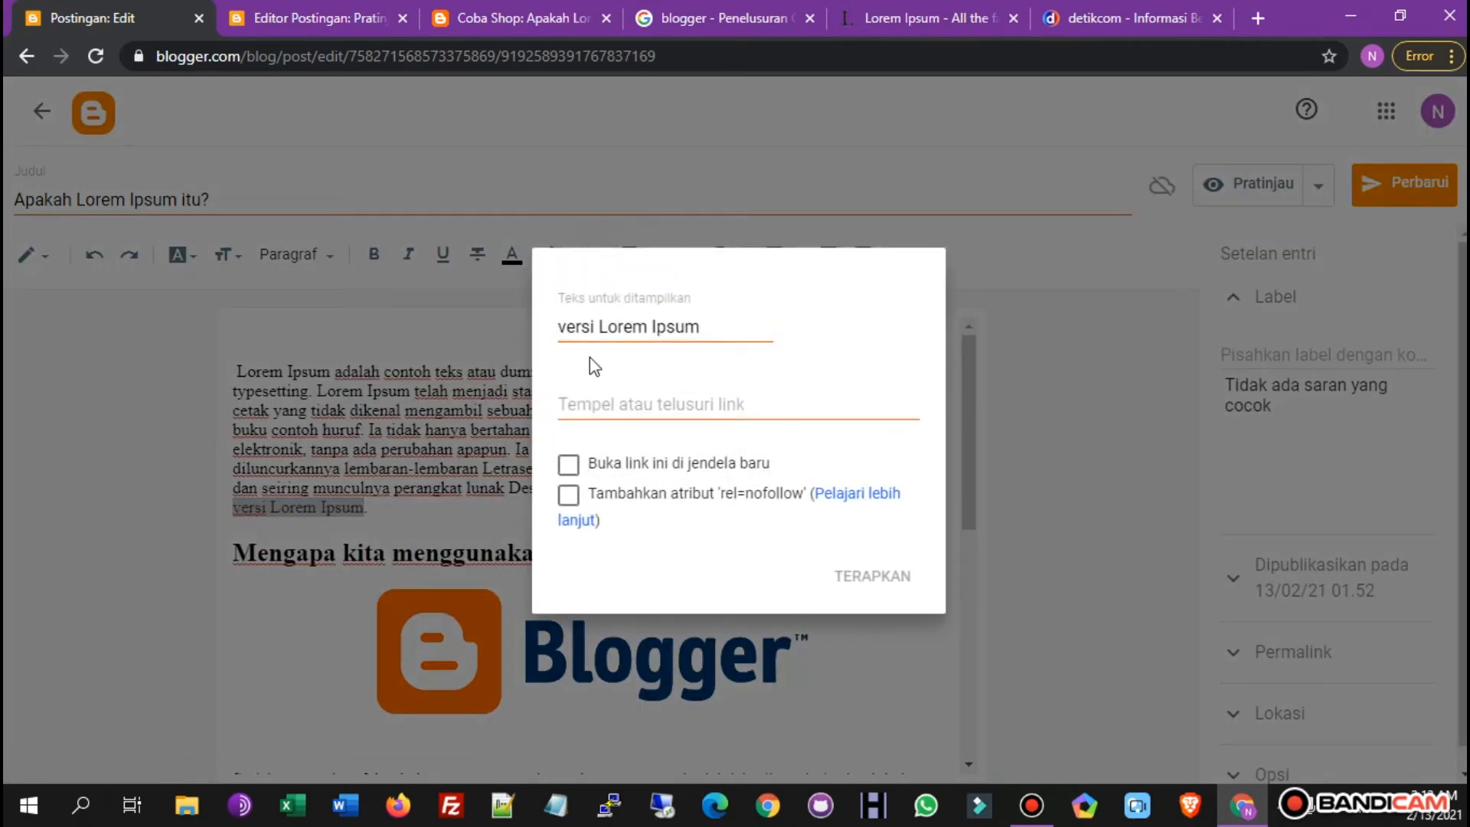
pyautogui.click(624, 403)
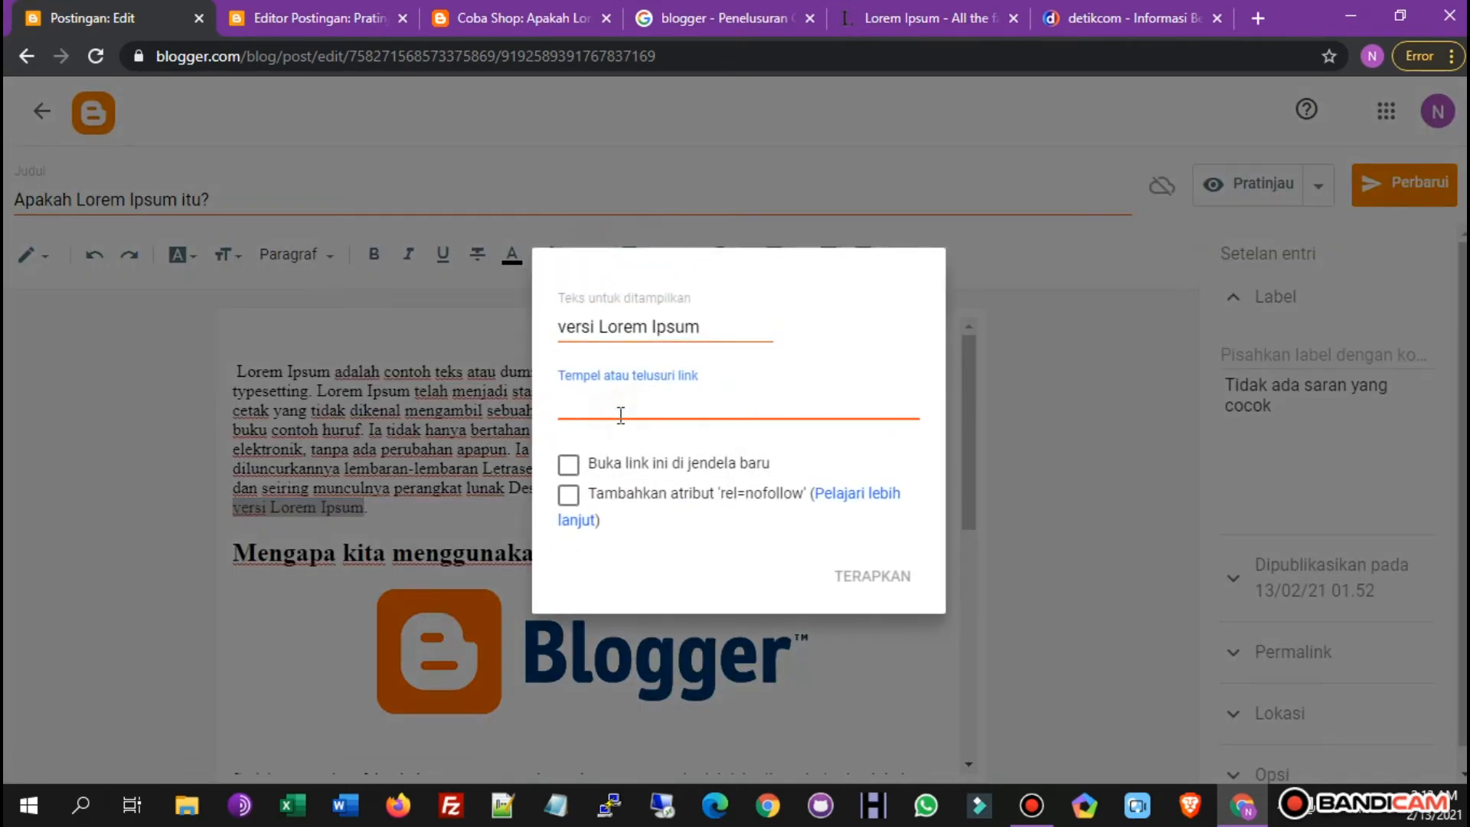
pyautogui.write('https://id.lipsum.com/')
pyautogui.click(582, 467)
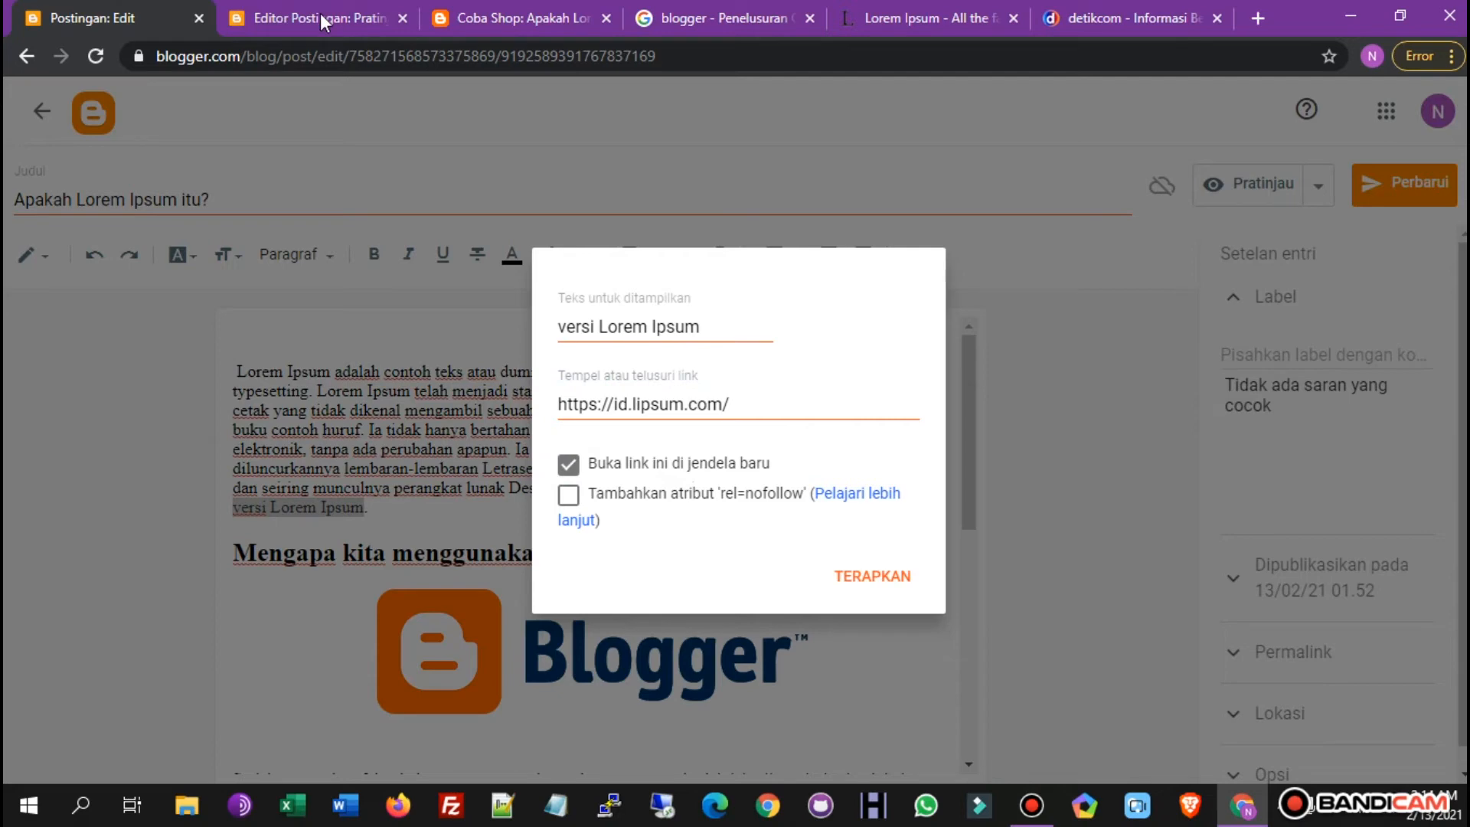
pyautogui.click(884, 584)
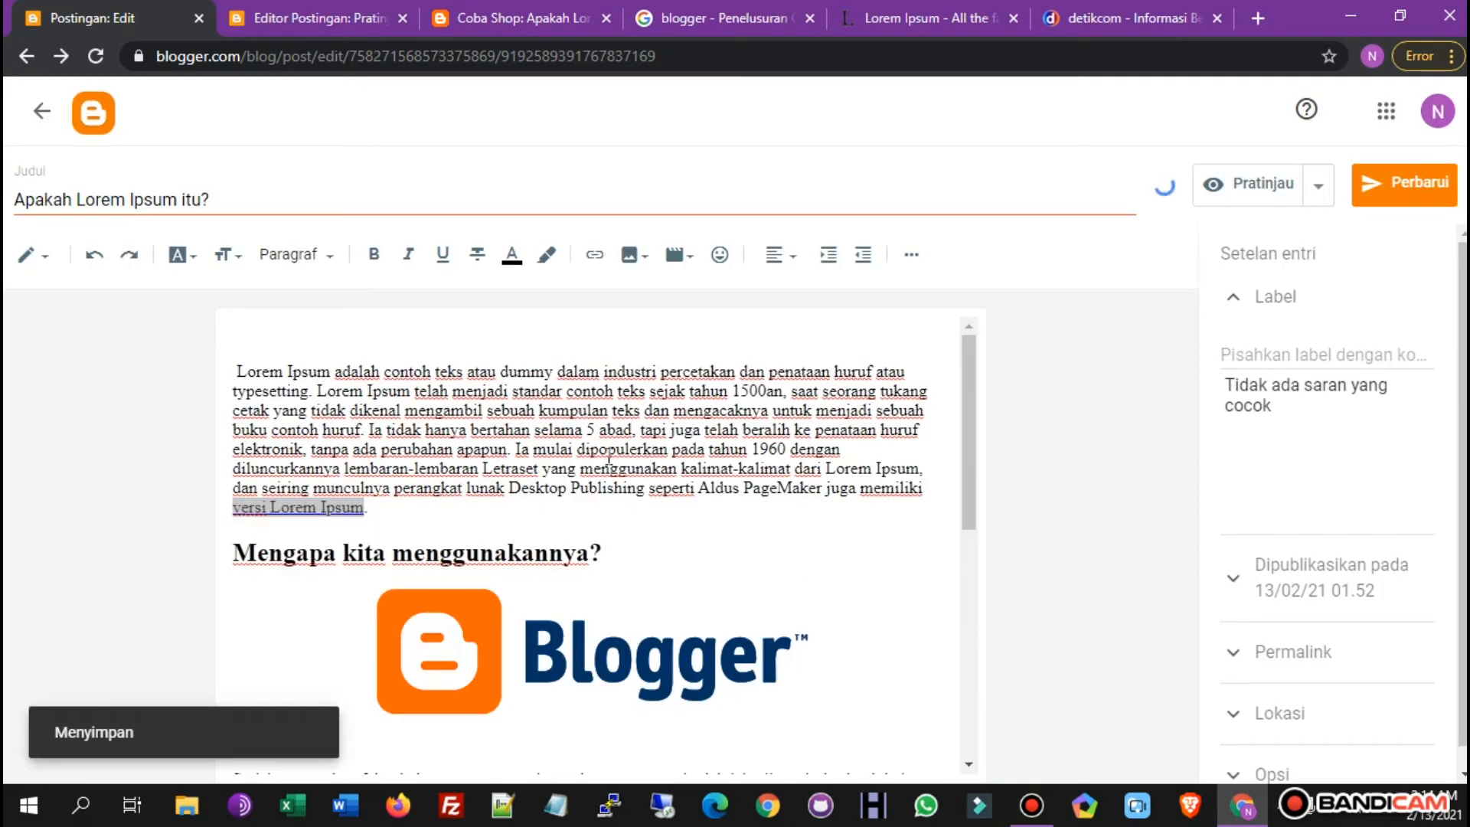
# Test the "versi Lorem Ipsum" link on the published post and return to the post editor.
pyautogui.click(253, 18)
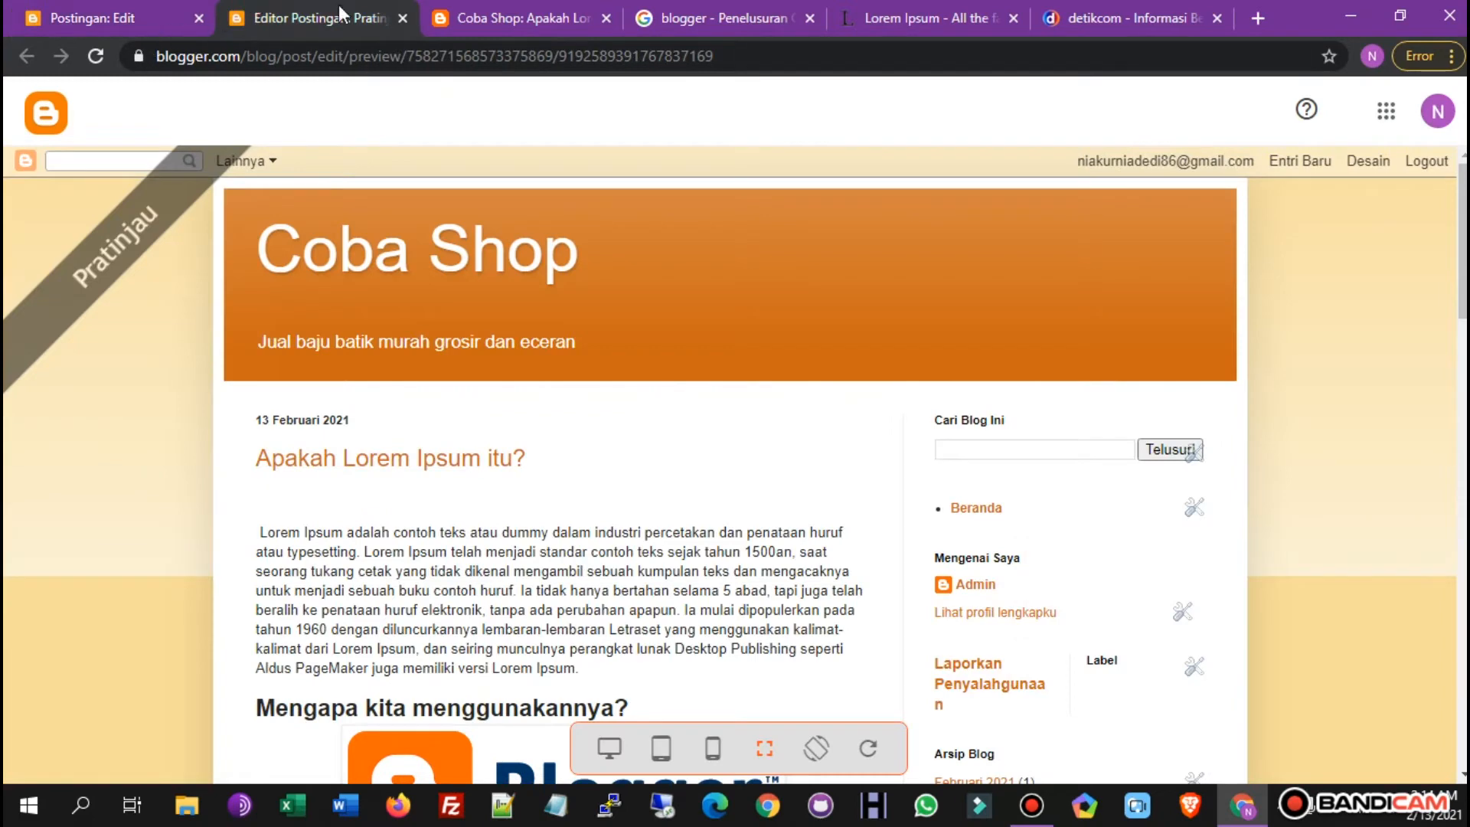
pyautogui.click(460, 16)
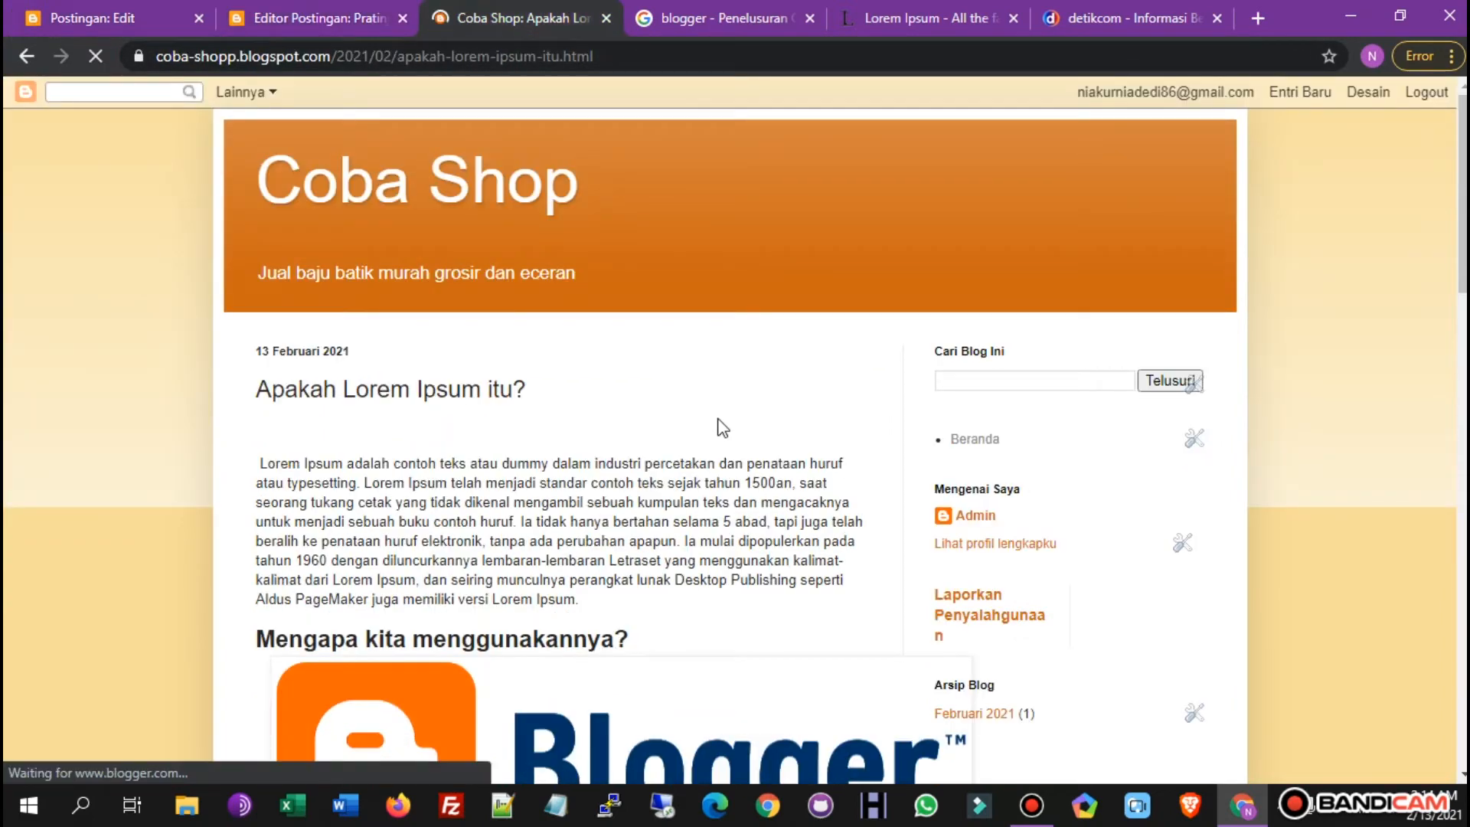
pyautogui.scroll(-1, 617, 413)
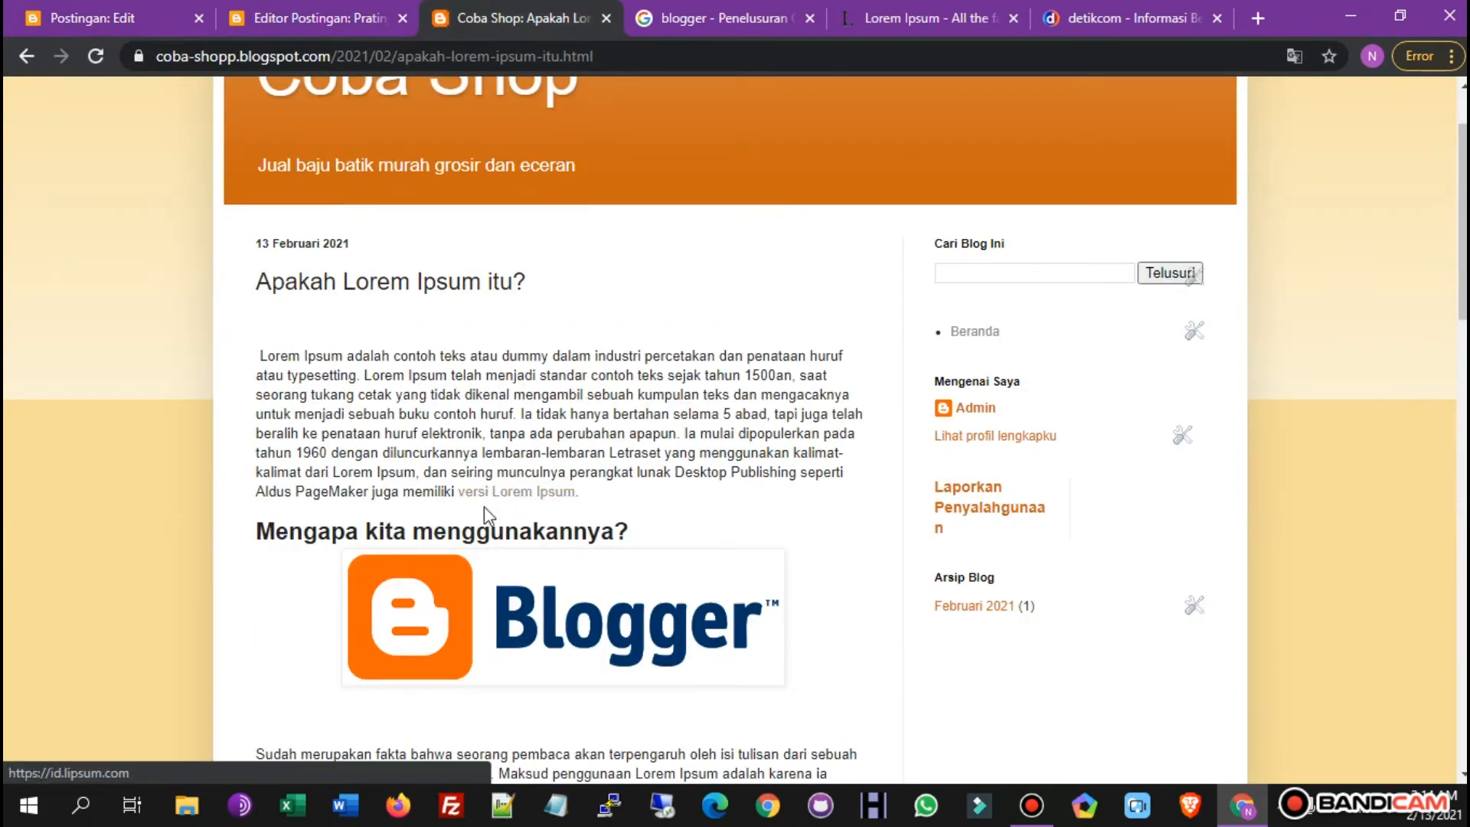
pyautogui.click(519, 495)
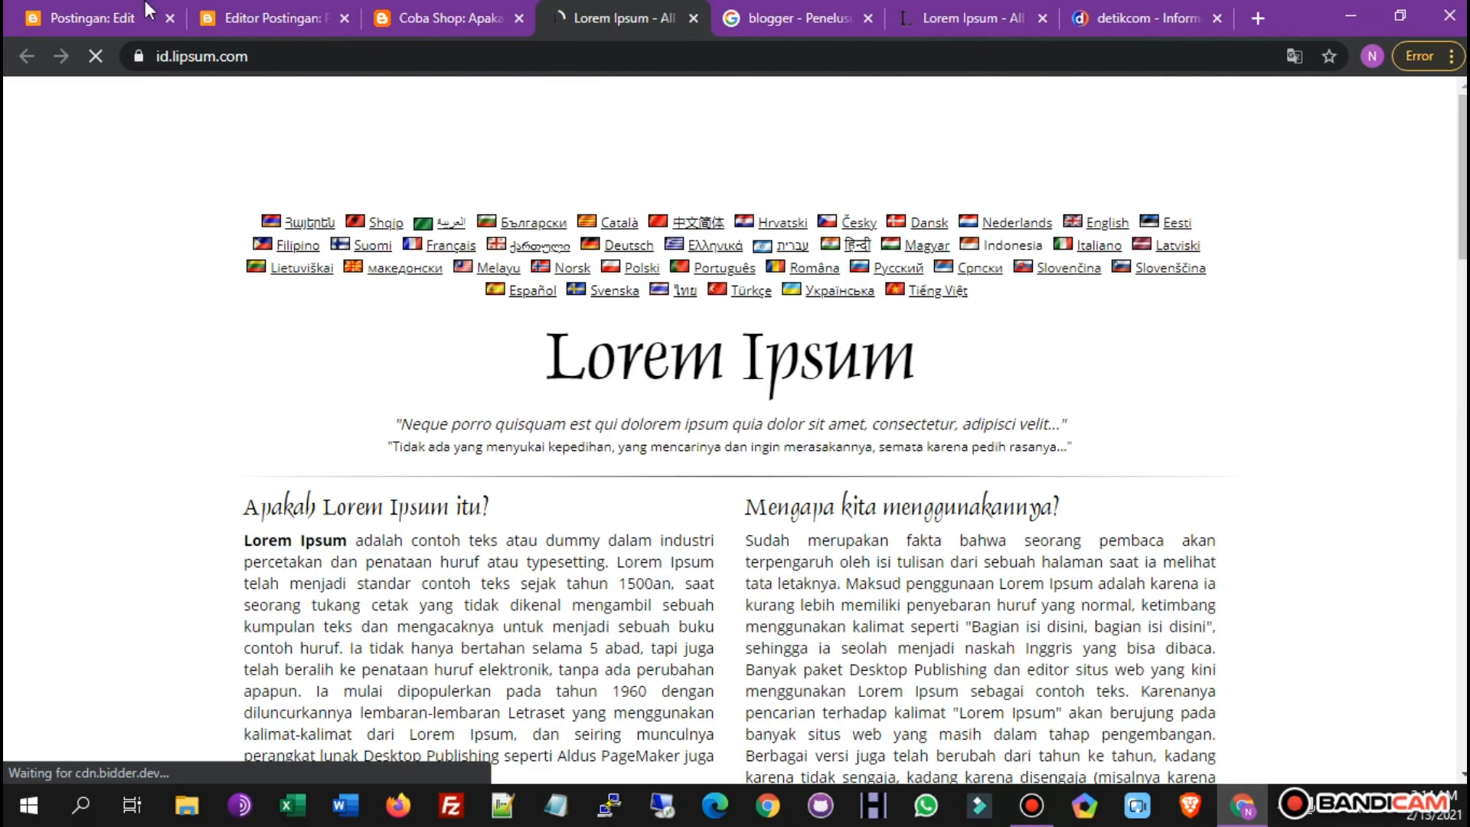
pyautogui.click(480, 9)
pyautogui.hotkey('ctrl', 'Tab')
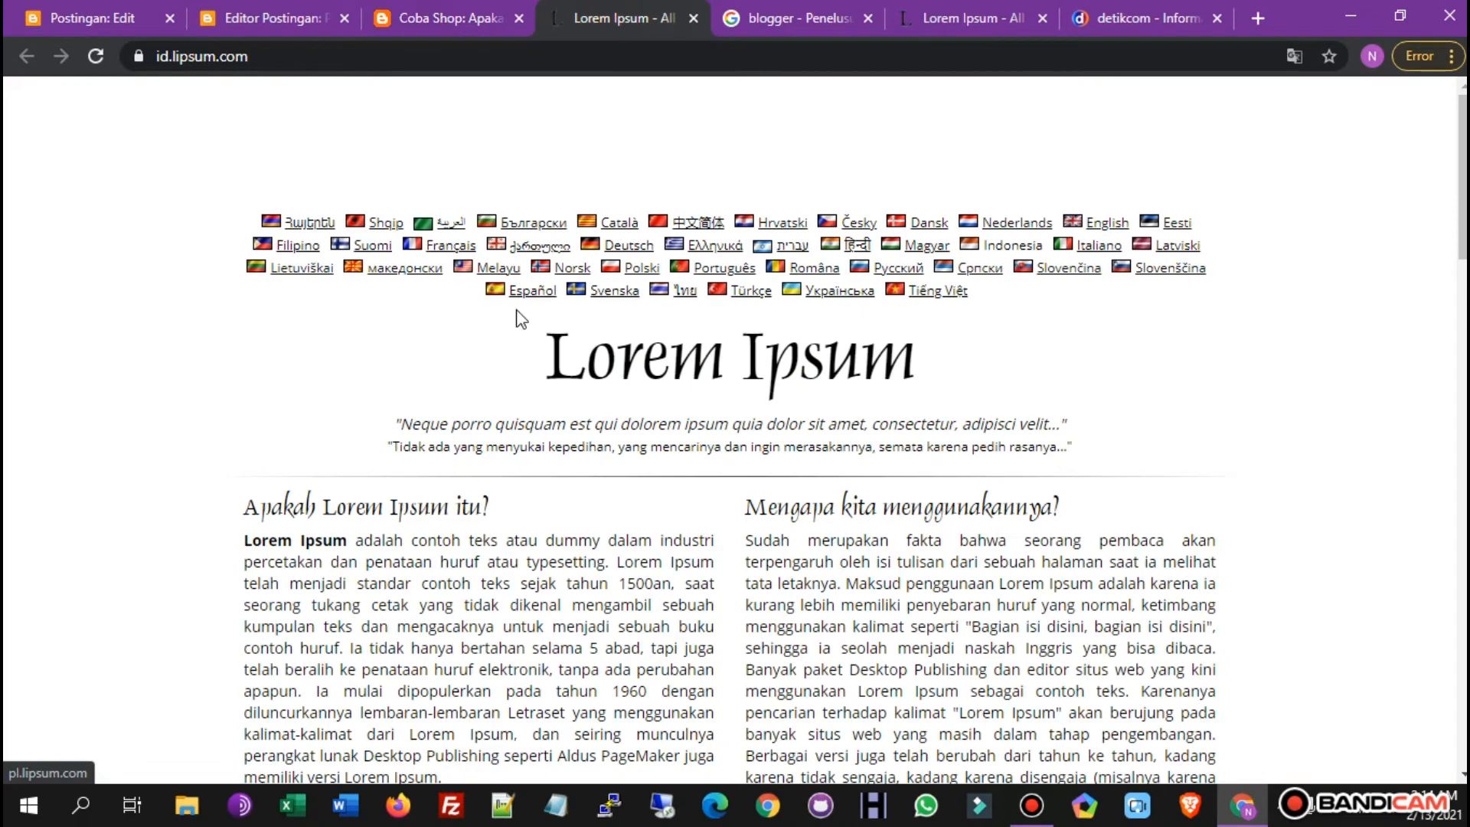
pyautogui.click(475, 11)
pyautogui.click(127, 9)
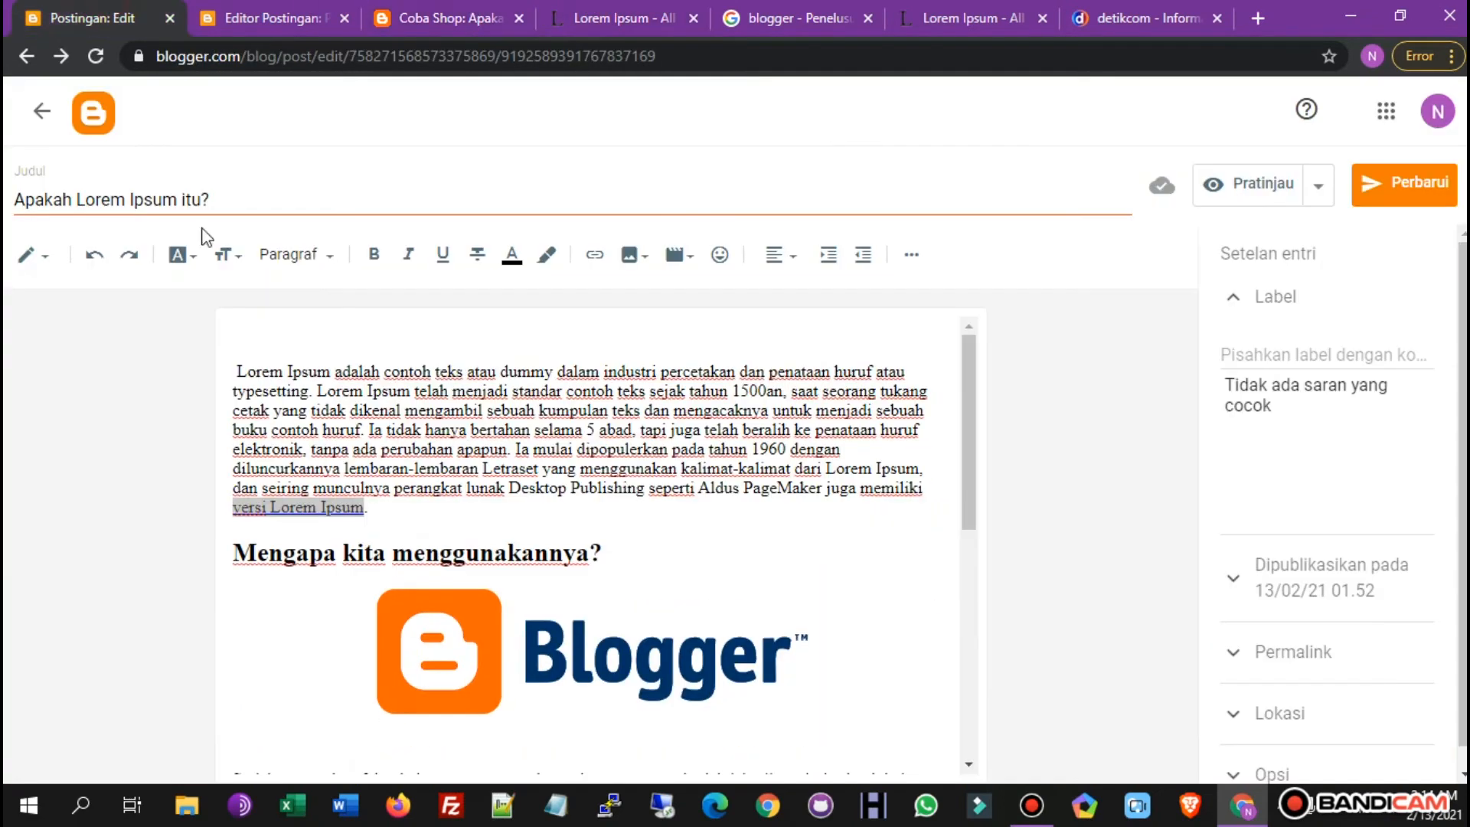
# Make the linked phrase "versi Lorem Ipsum" bold and update the post.
pyautogui.click(354, 466)
pyautogui.moveTo(234, 507); pyautogui.dragTo(362, 510)
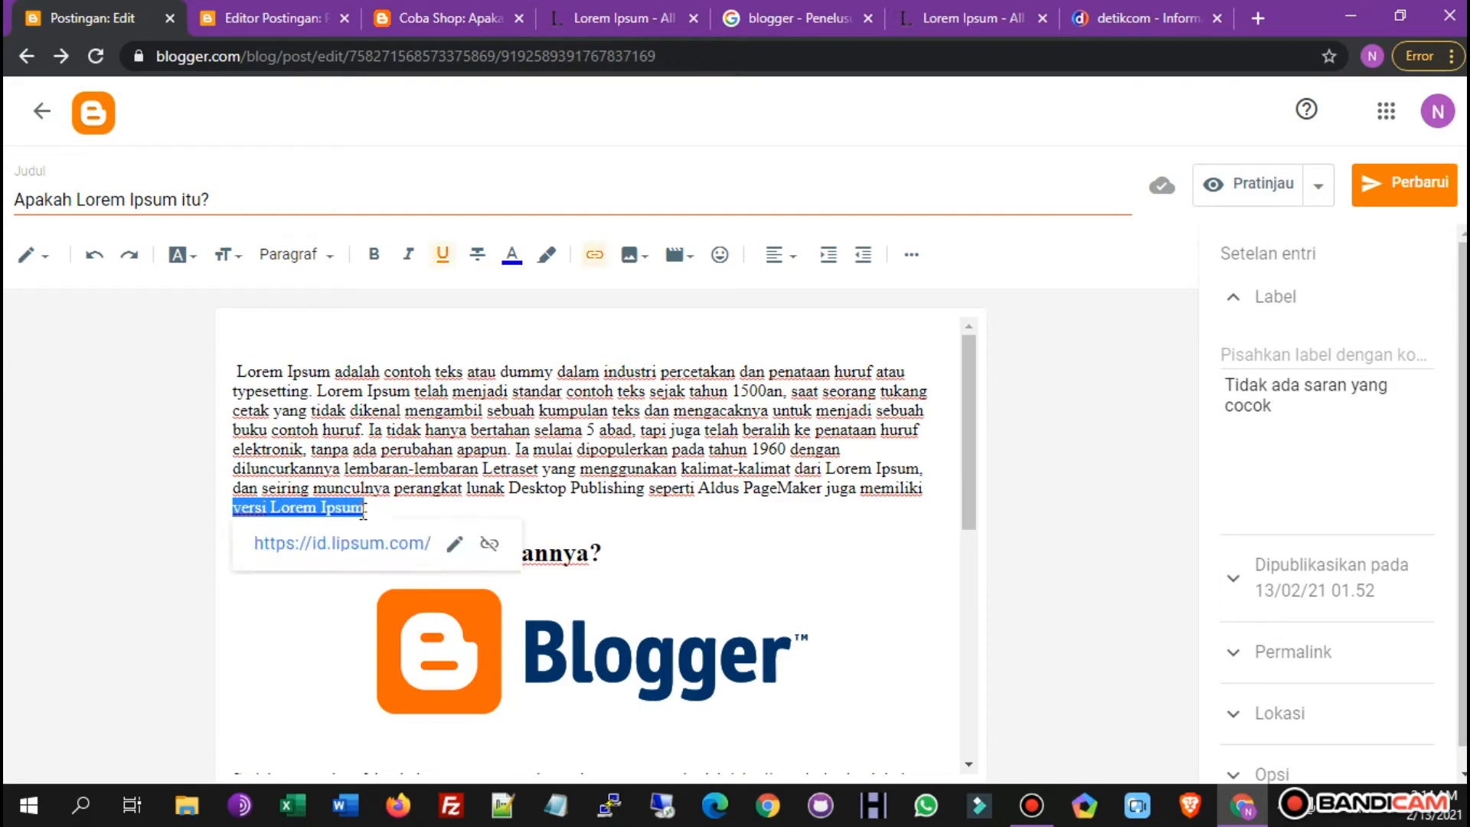
pyautogui.click(427, 465)
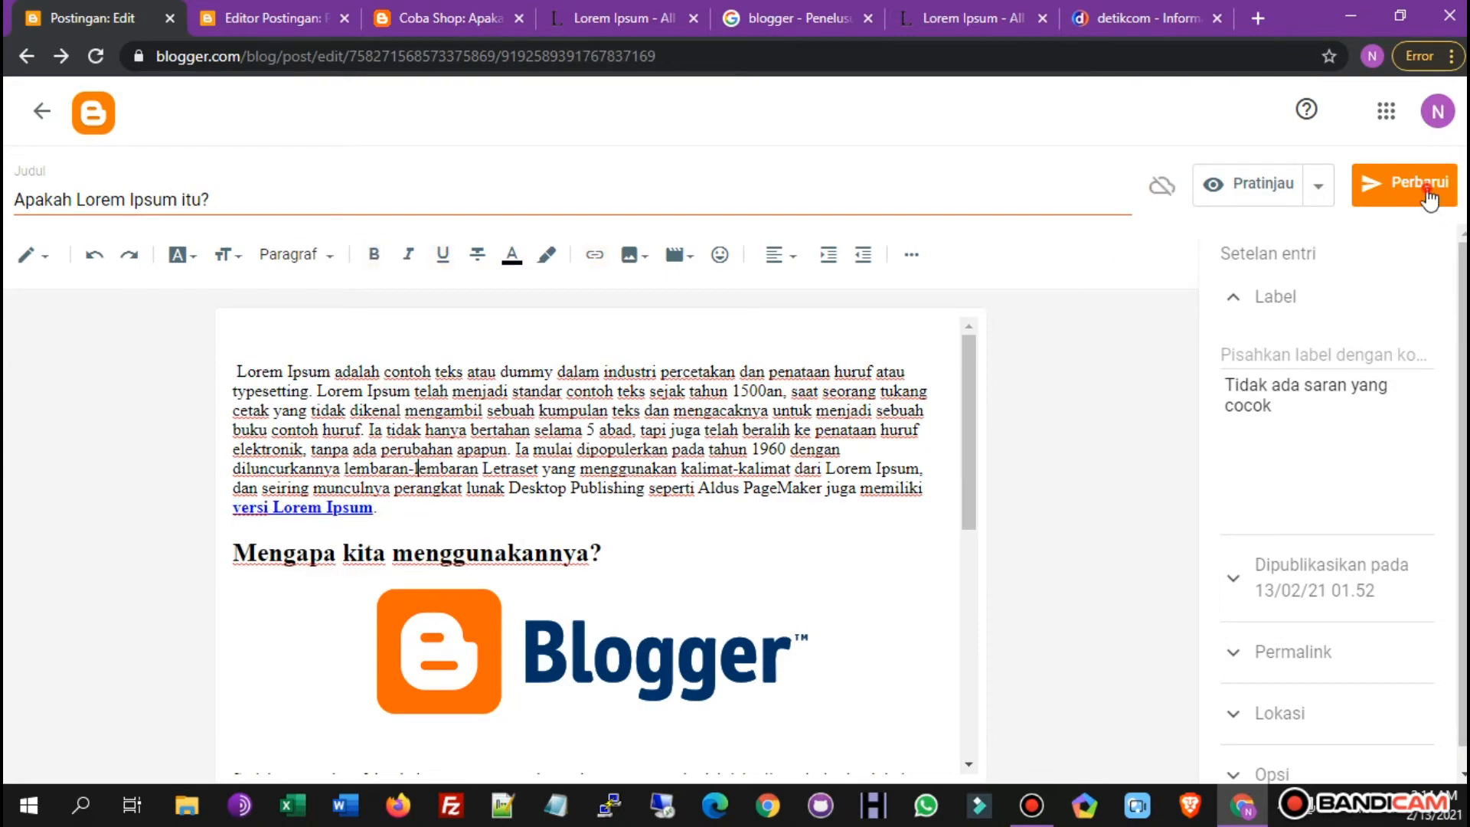
# Add the label "Tutorial" to the post.
pyautogui.scroll(-7, 601, 484)
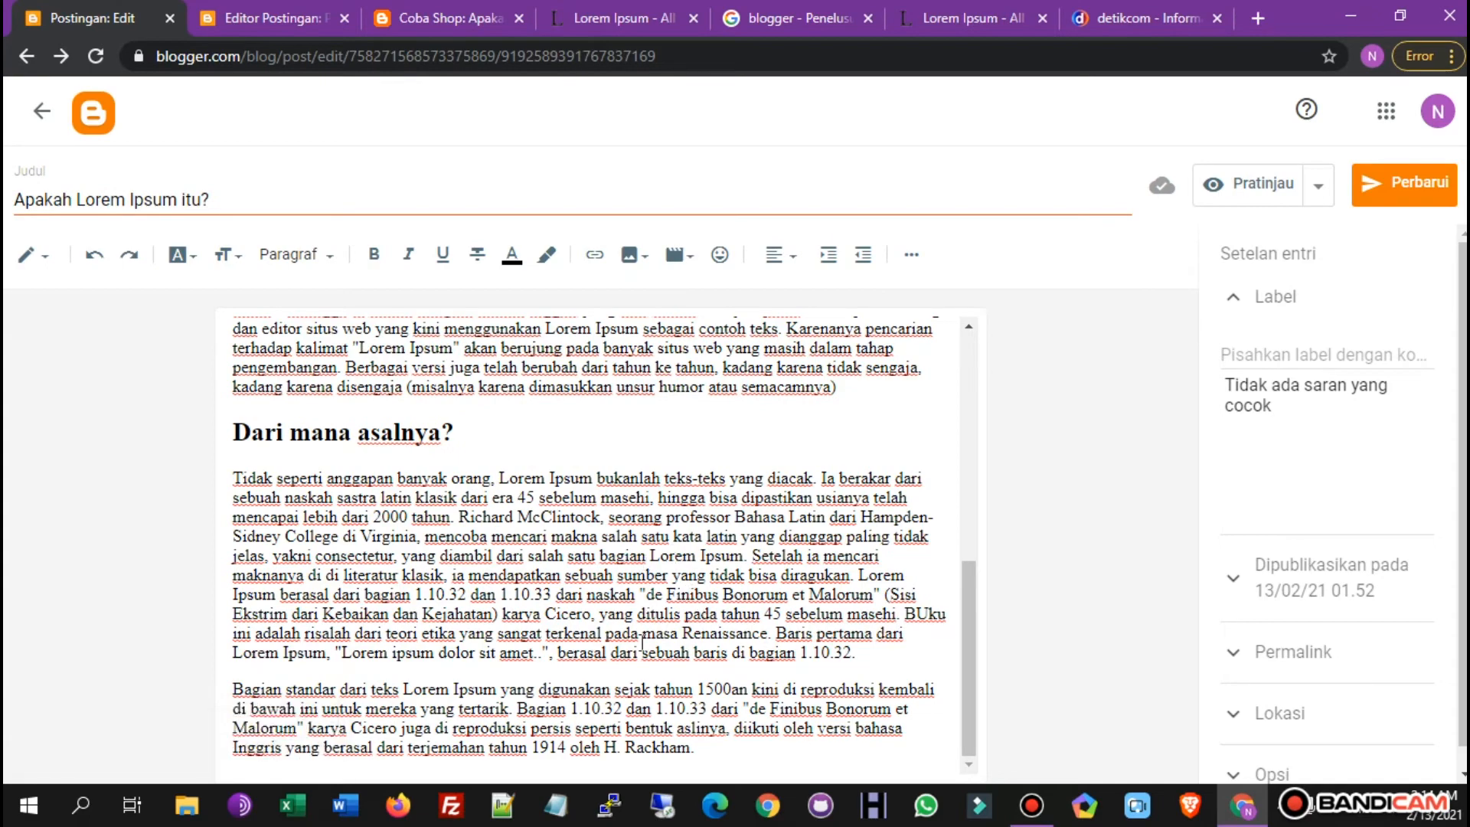
pyautogui.scroll(10, 642, 641)
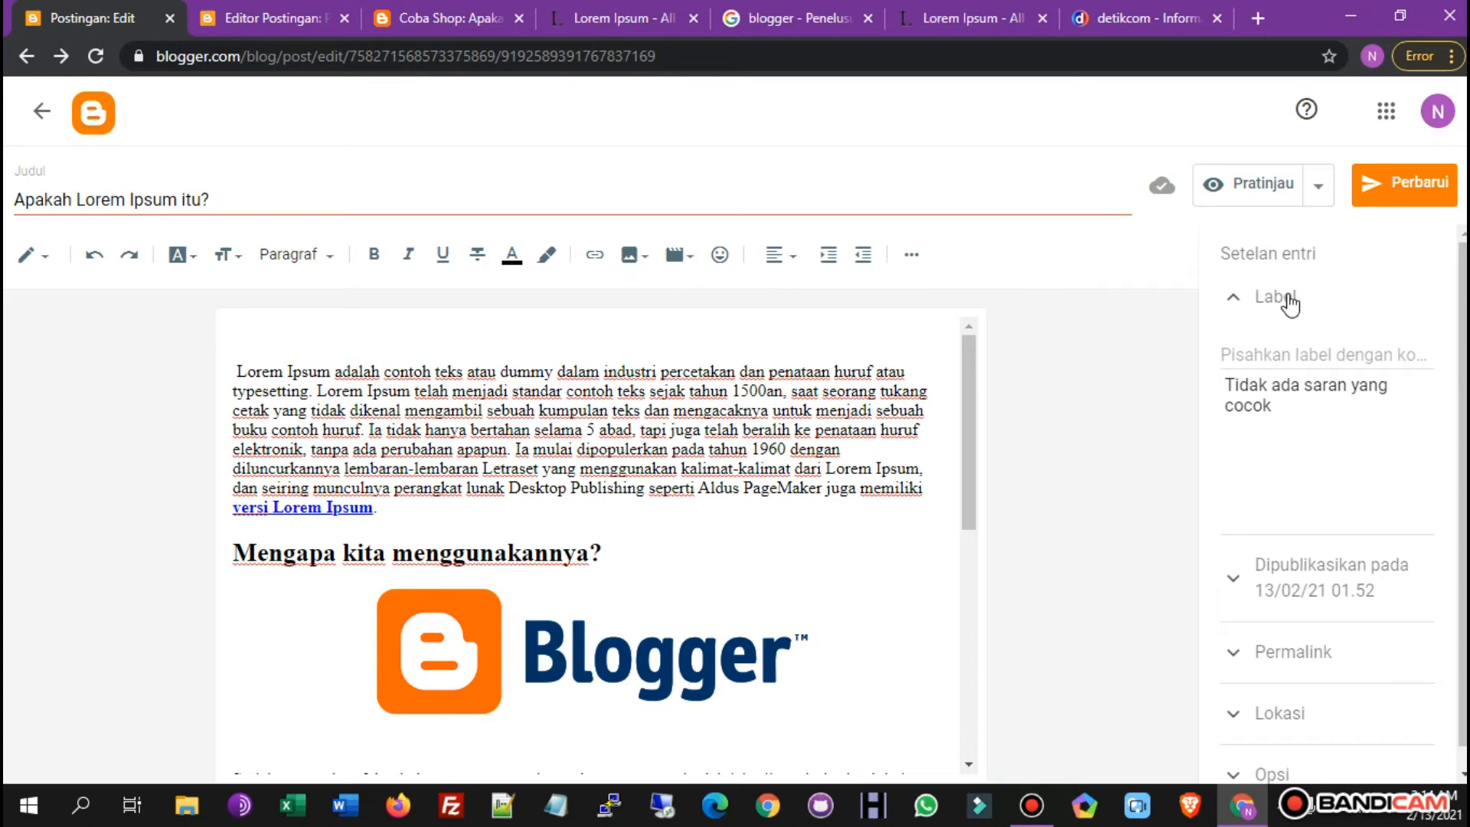
pyautogui.click(1283, 357)
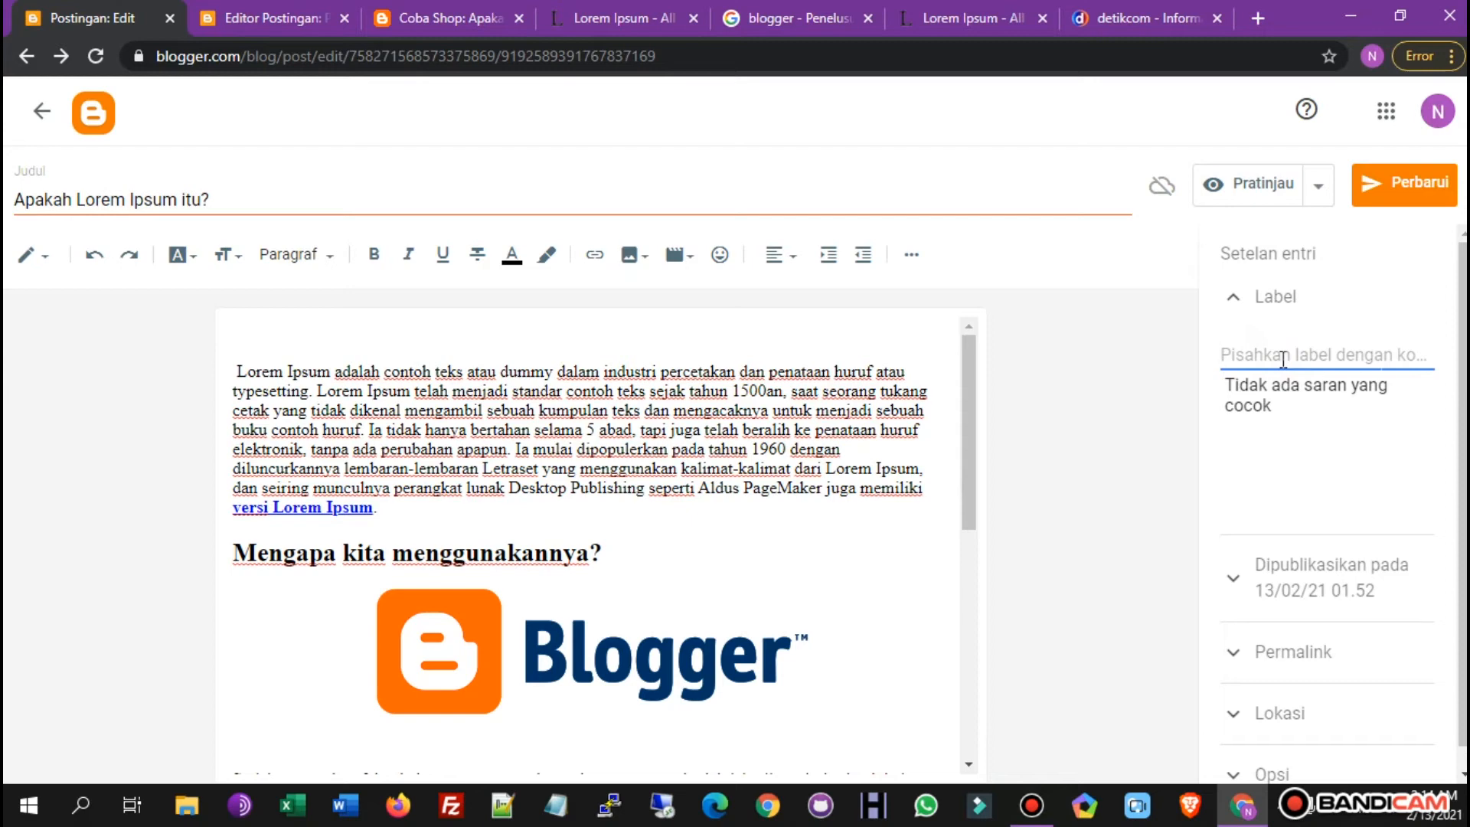
pyautogui.write('Tutor')
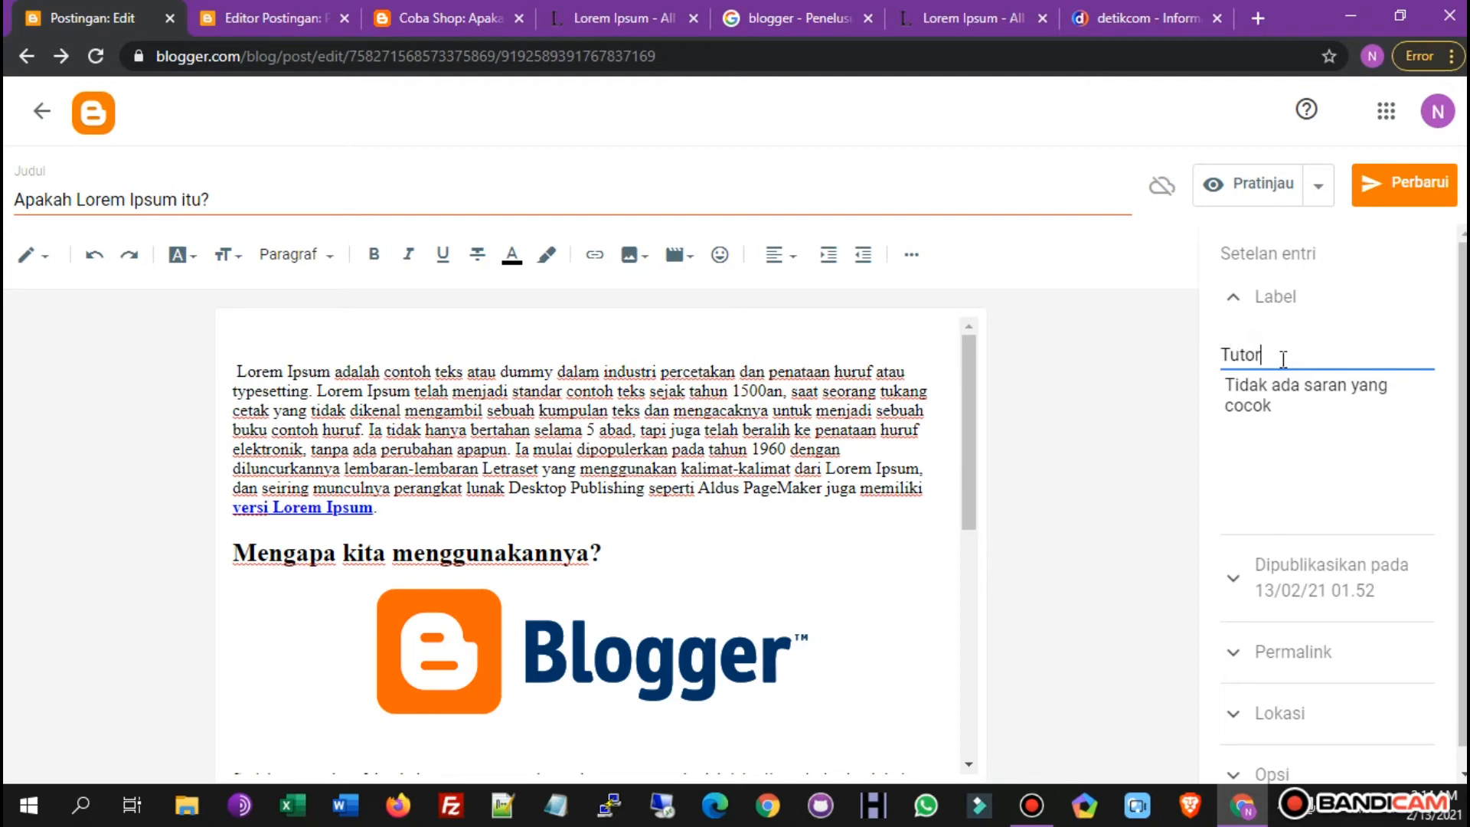
pyautogui.write('ial')
# Examine the post's permalink, location and reader comment settings.
pyautogui.scroll(-1, 1382, 570)
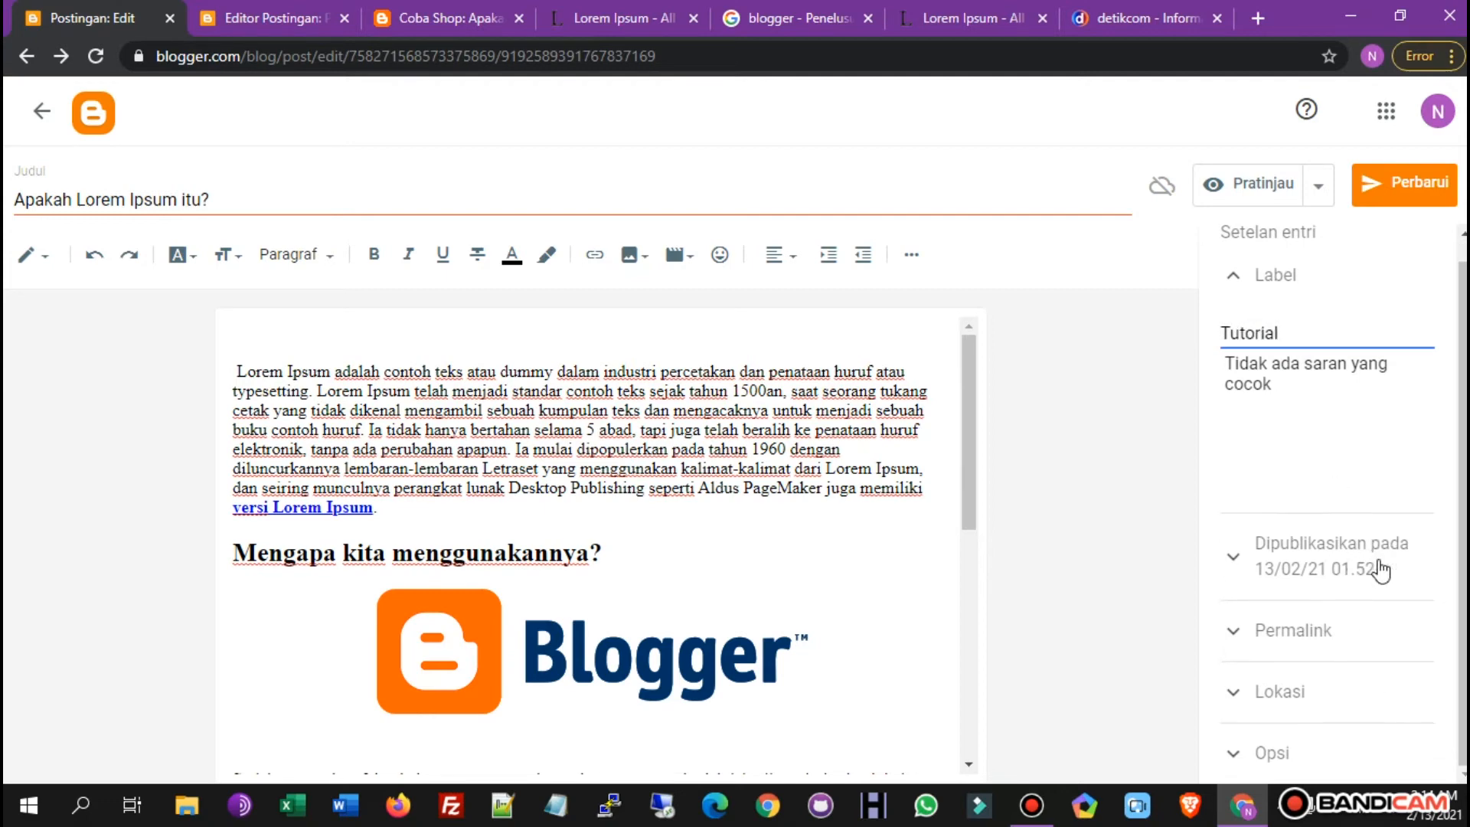
pyautogui.click(1339, 632)
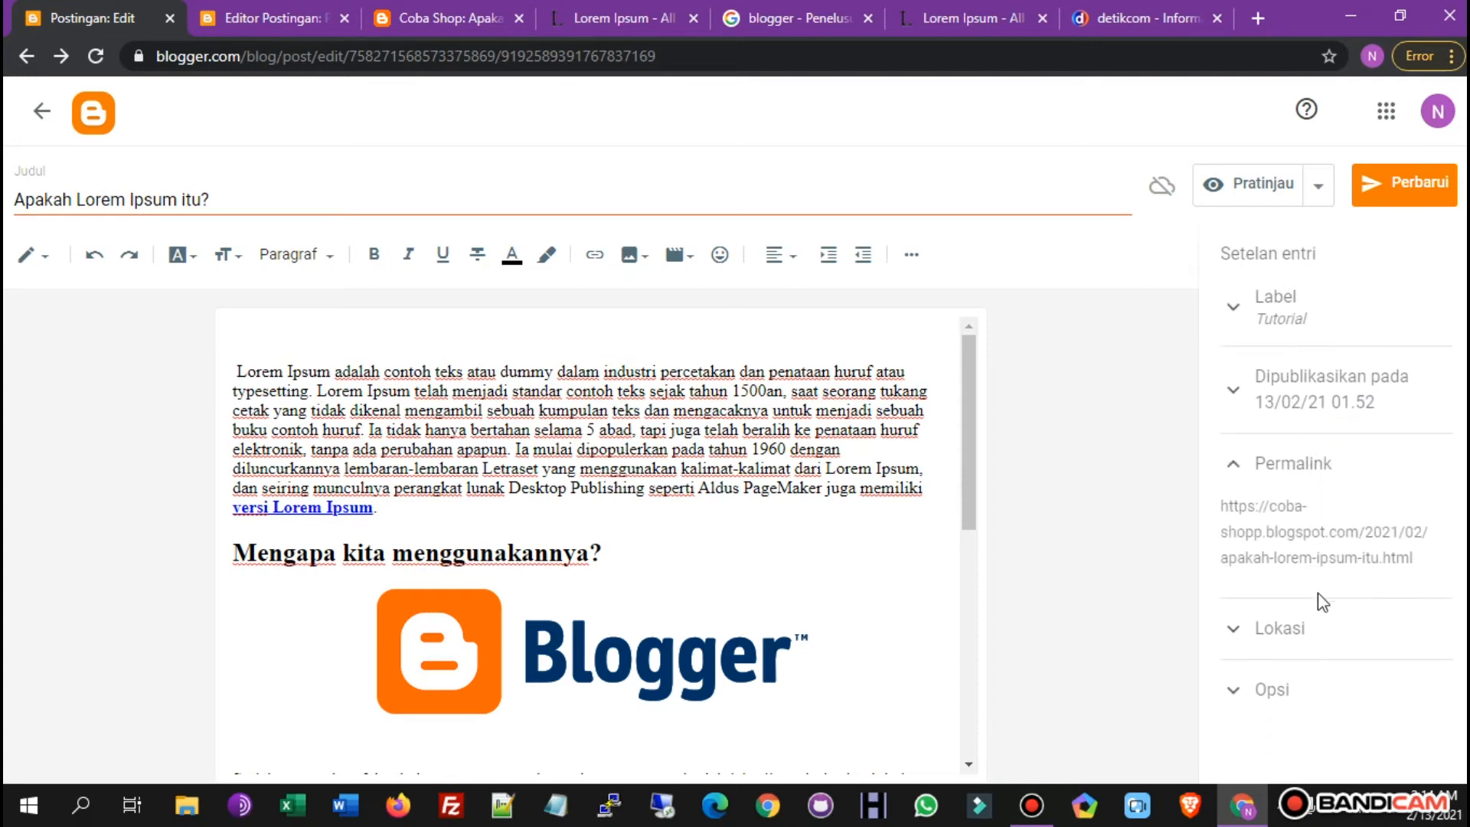
pyautogui.tripleClick(1249, 510)
pyautogui.click(1298, 557)
pyautogui.click(1298, 629)
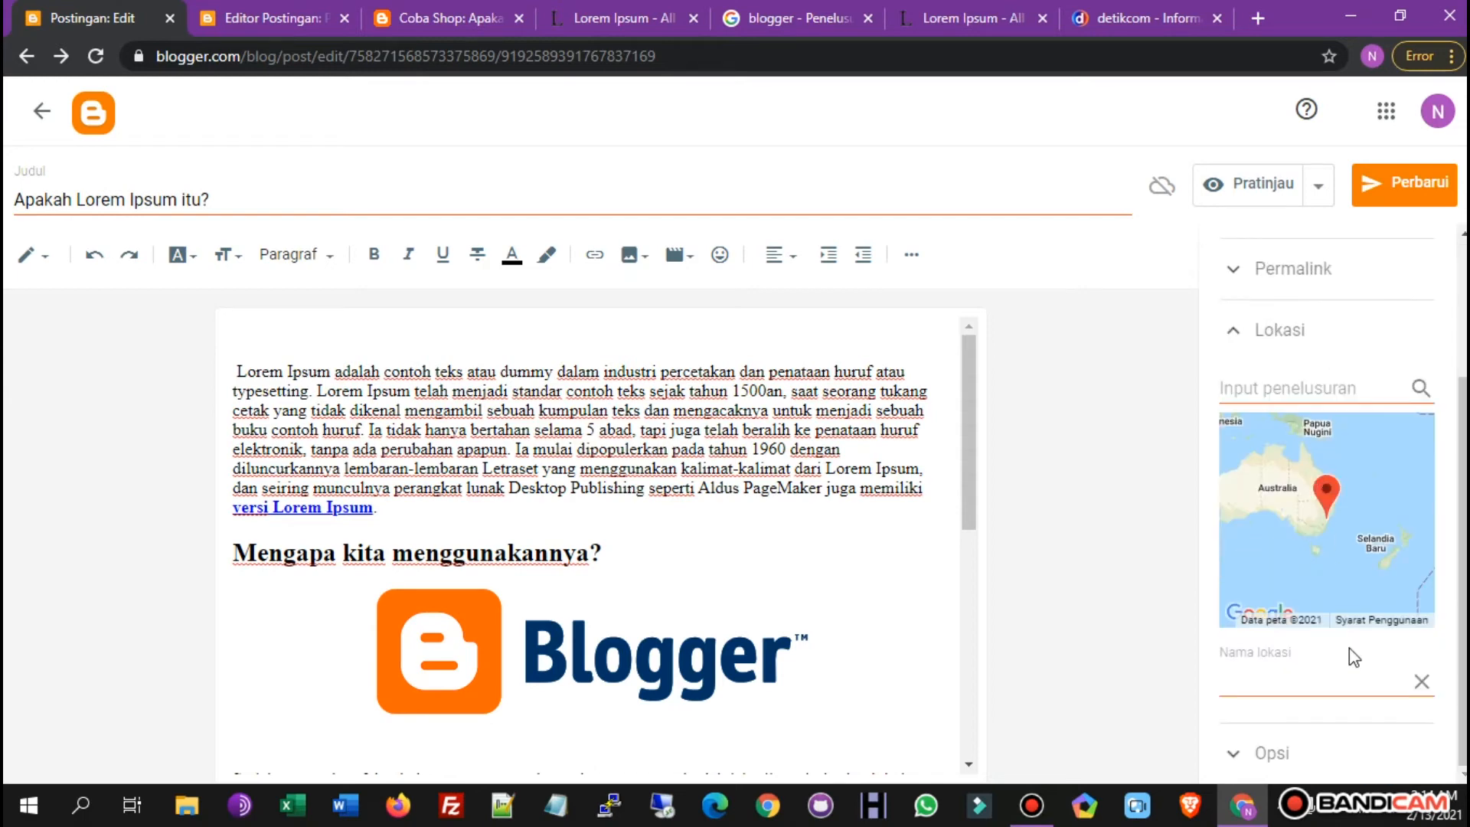
pyautogui.click(1286, 749)
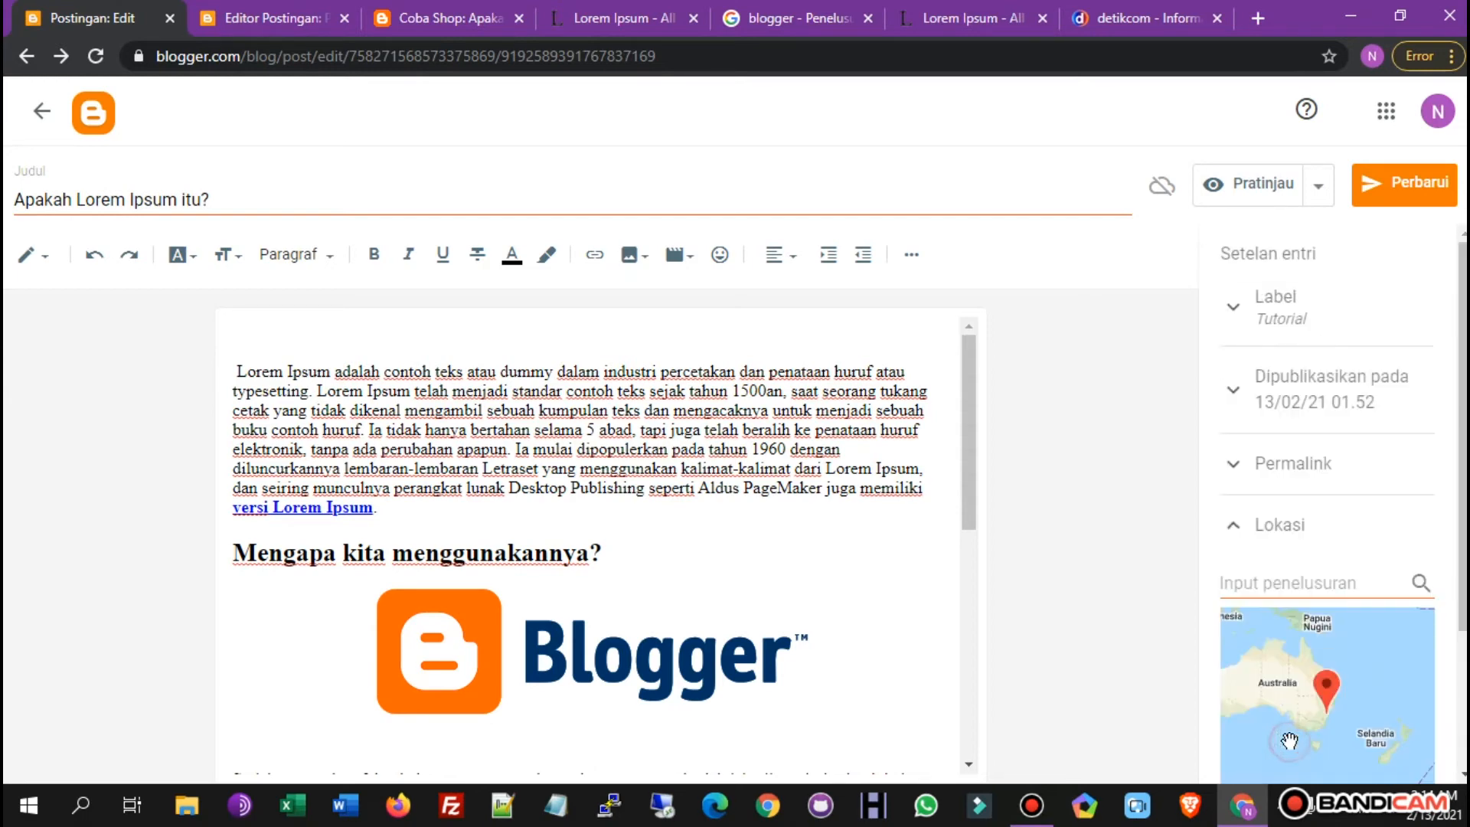
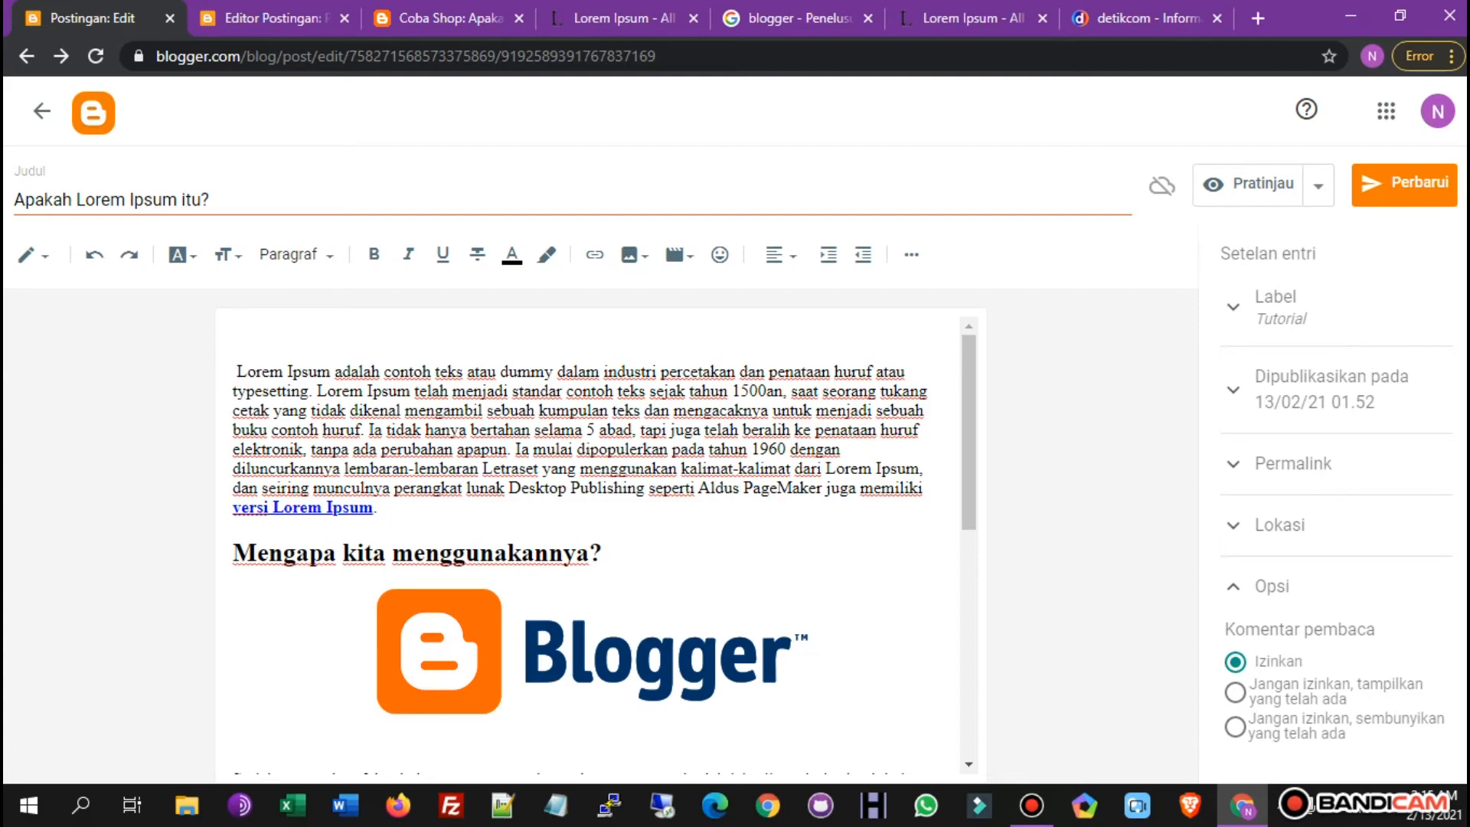
# Look through the post body from the opening paragraph to the end of the section "Dari mana asalnya?".
pyautogui.scroll(-1, 704, 528)
pyautogui.scroll(-3, 704, 529)
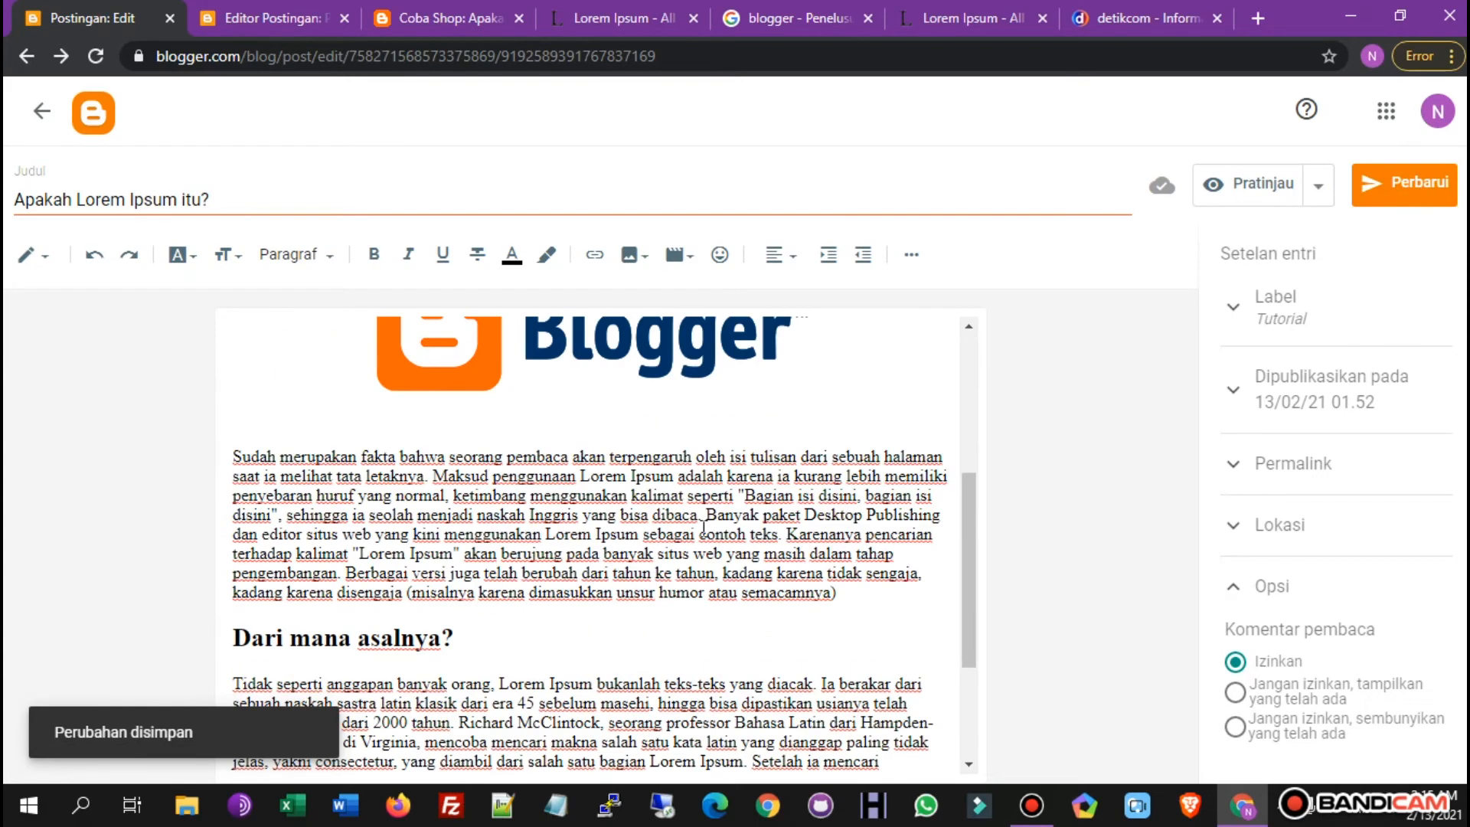
pyautogui.scroll(4, 704, 528)
pyautogui.scroll(-6, 687, 506)
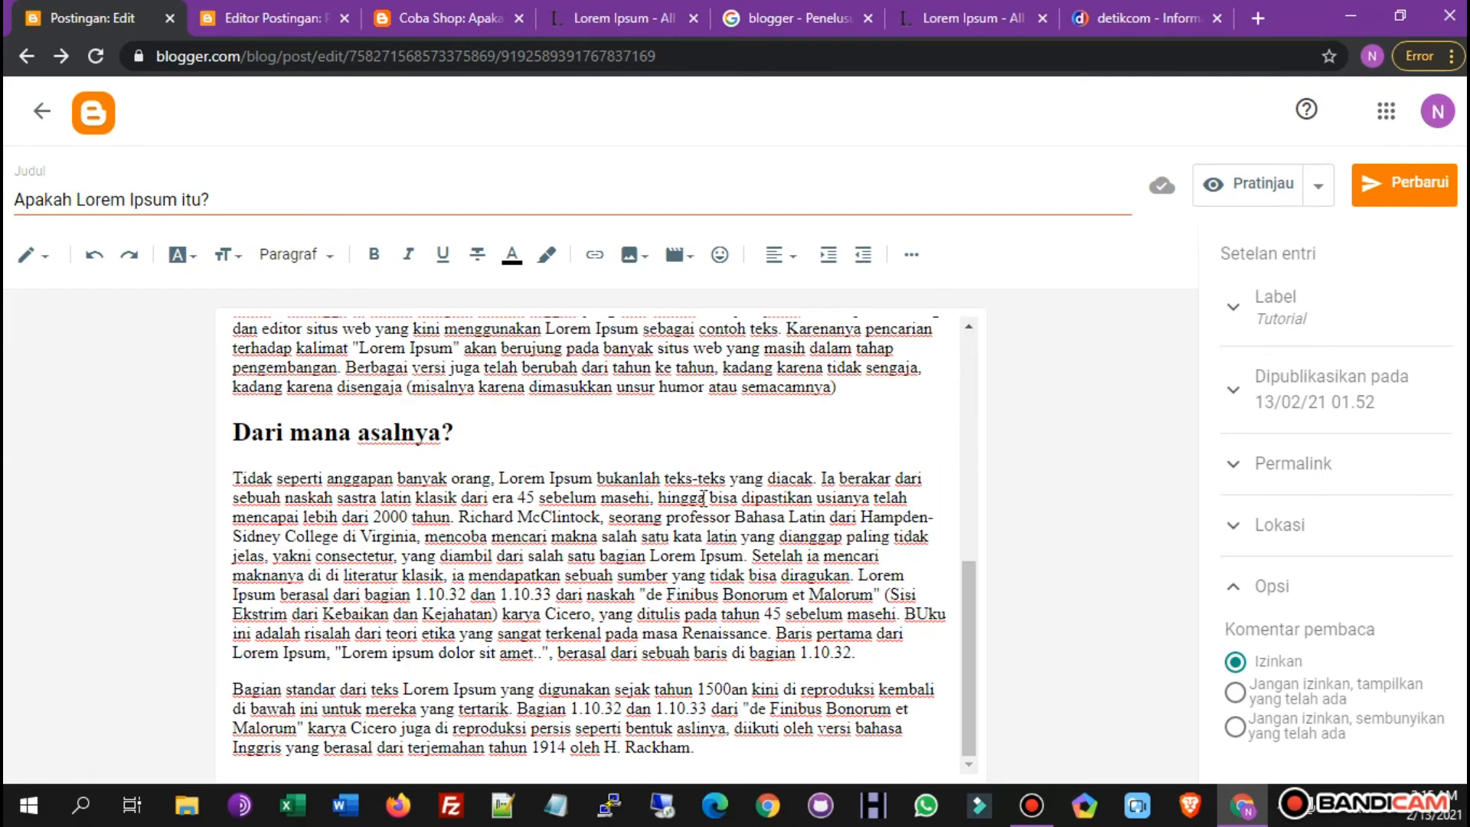
pyautogui.scroll(5, 704, 413)
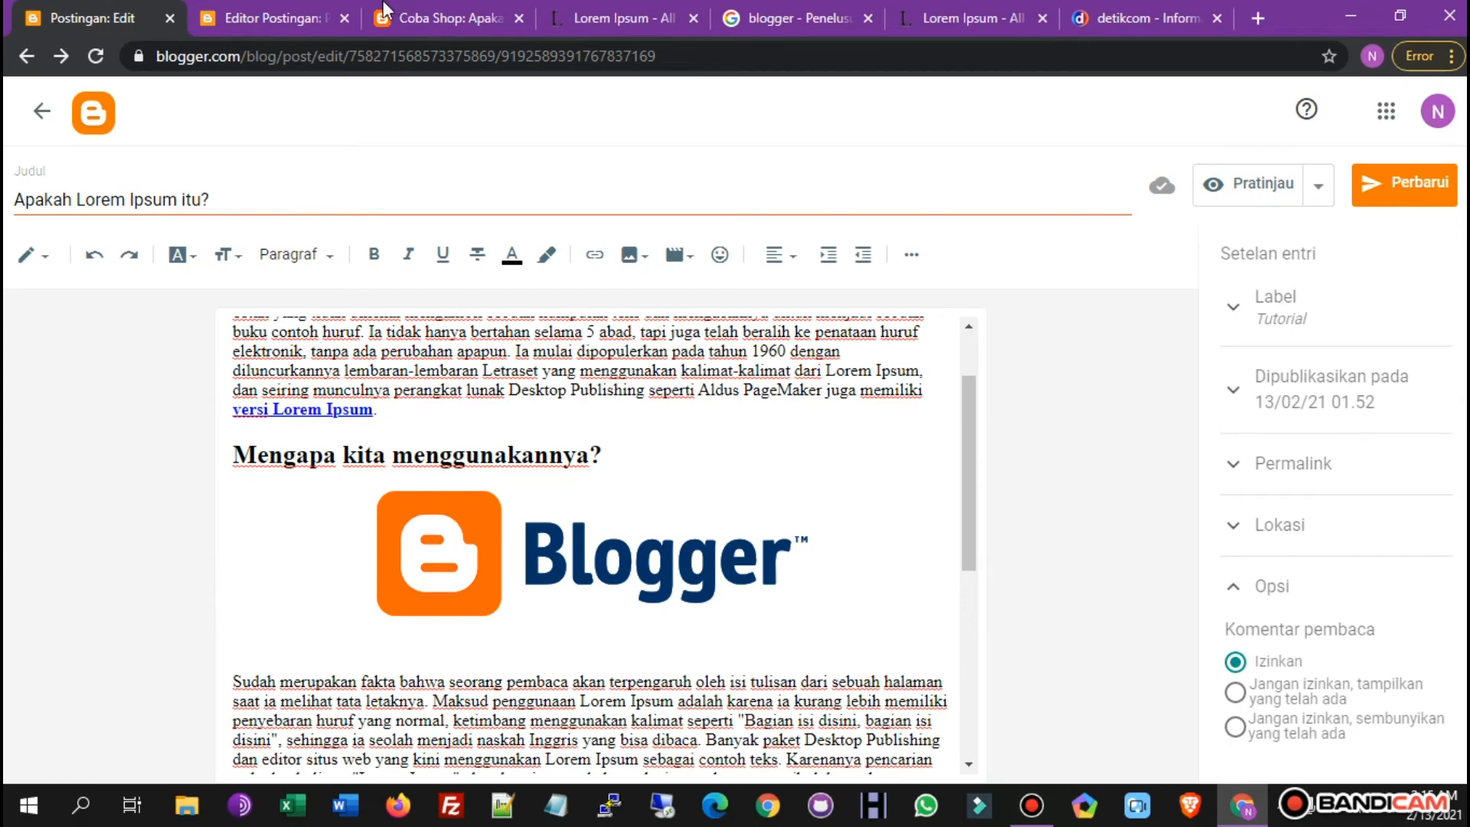
pyautogui.scroll(-5, 572, 424)
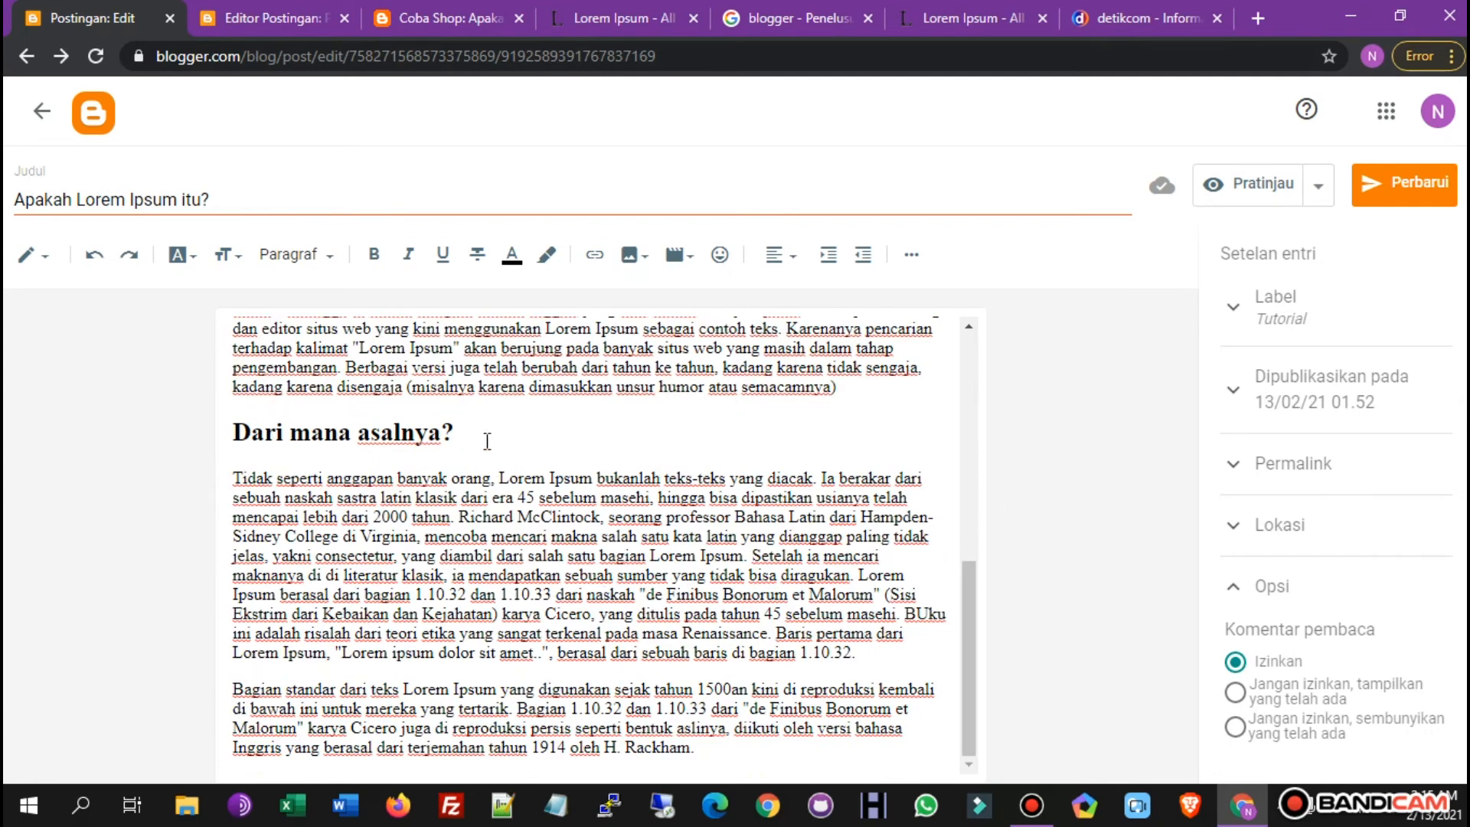
pyautogui.scroll(8, 483, 441)
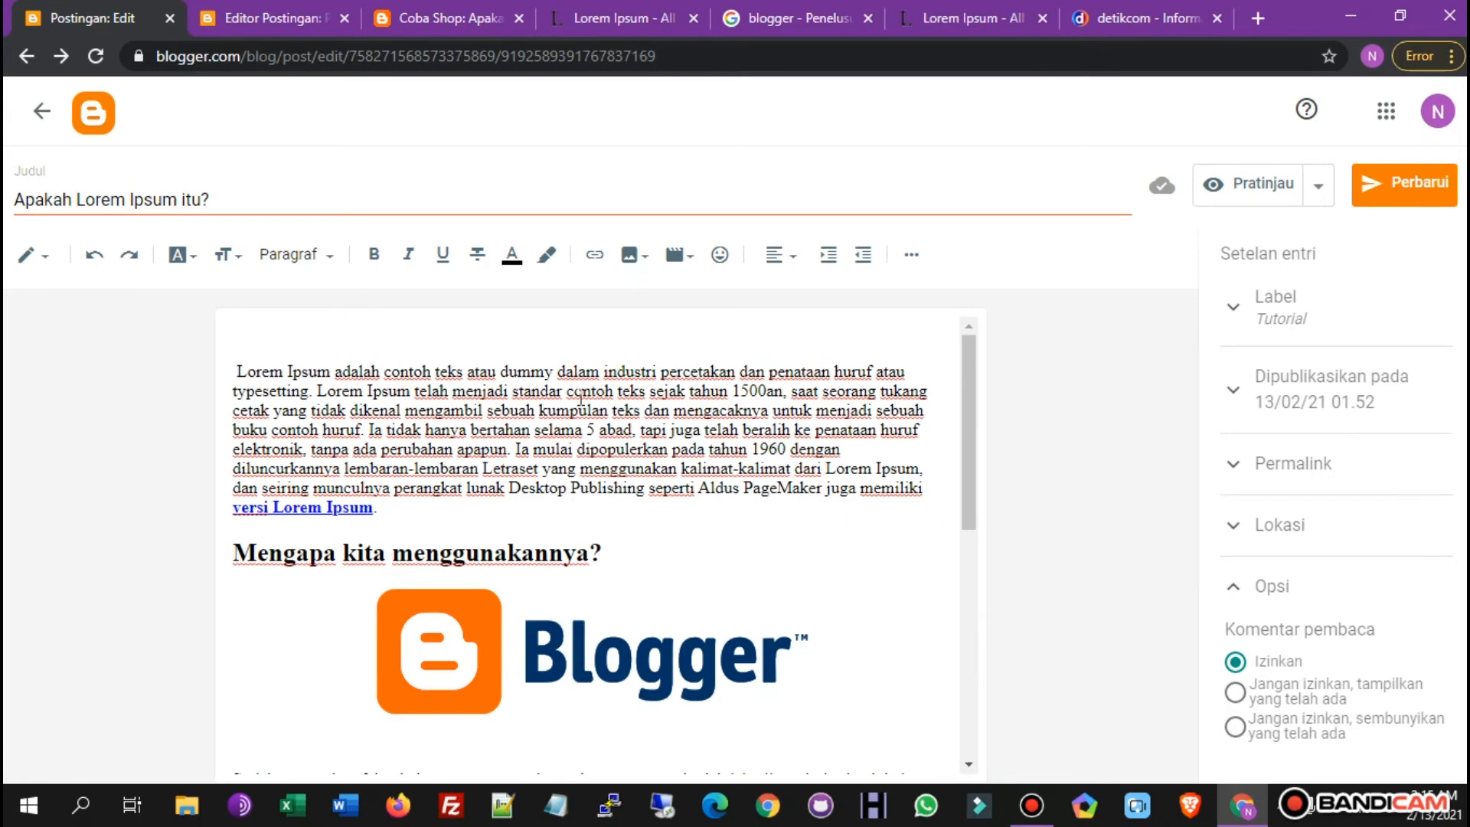
pyautogui.click(689, 258)
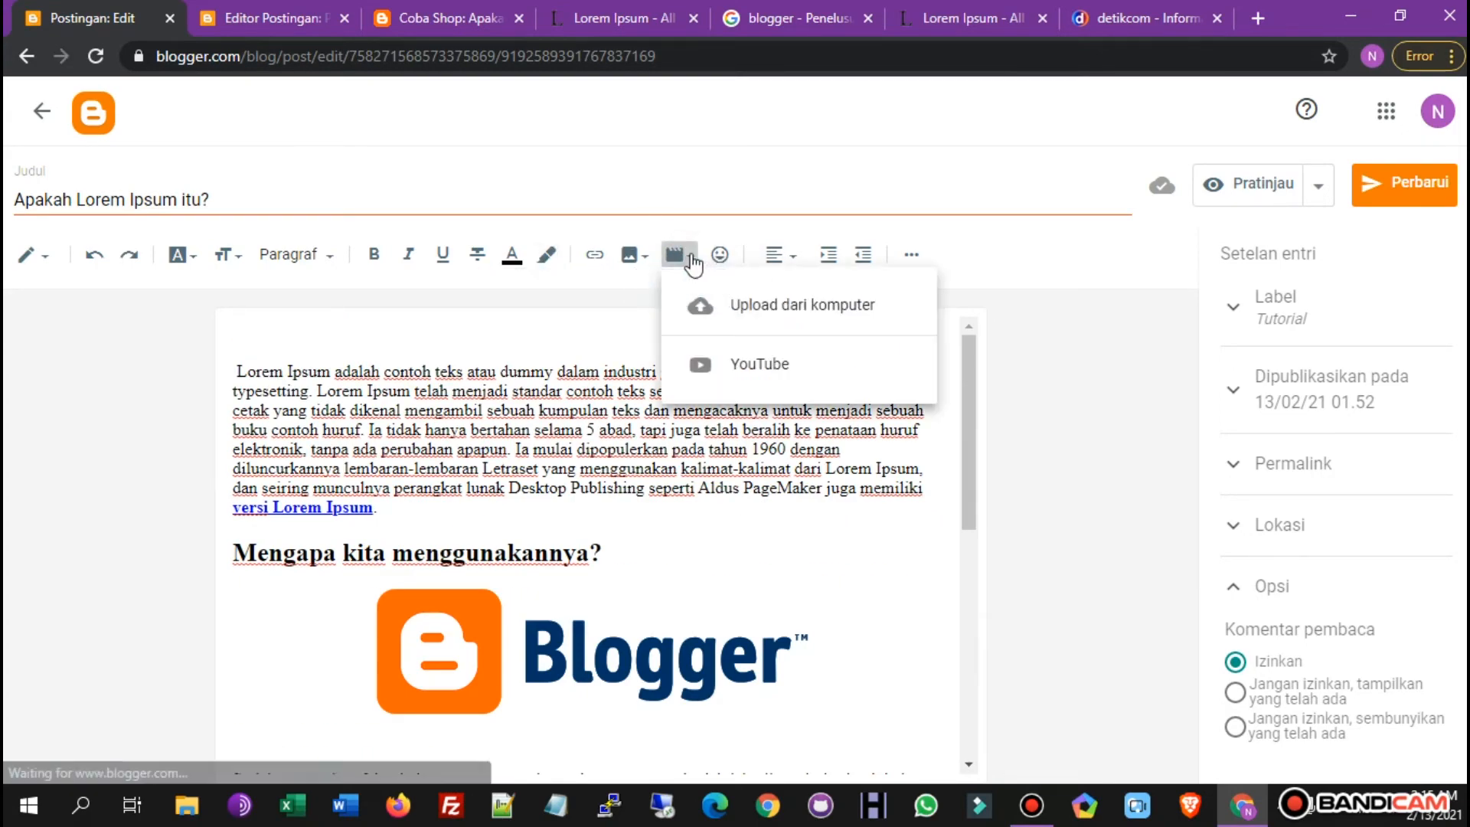
pyautogui.click(633, 257)
pyautogui.click(633, 256)
pyautogui.click(502, 328)
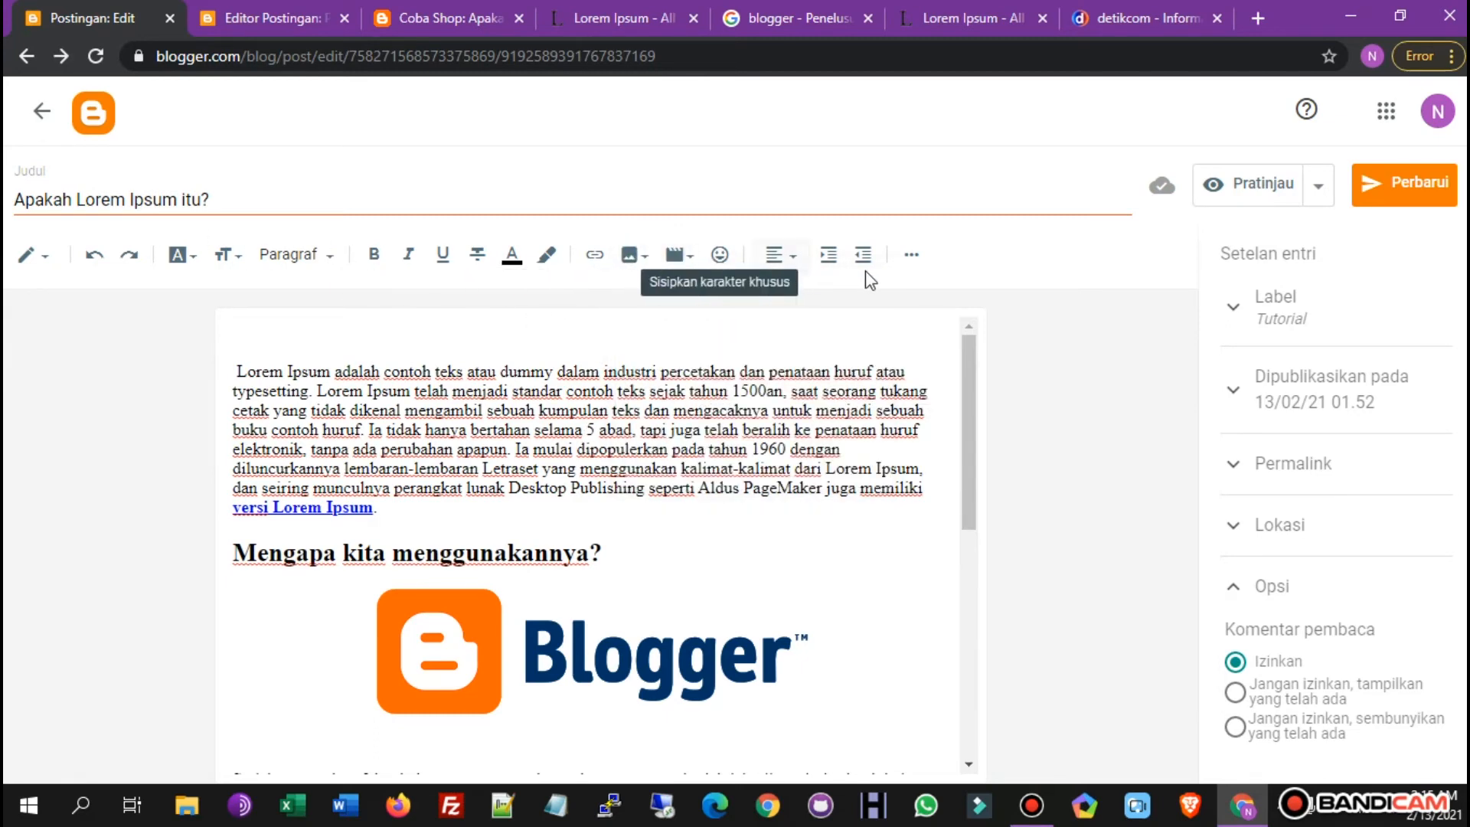
pyautogui.click(912, 254)
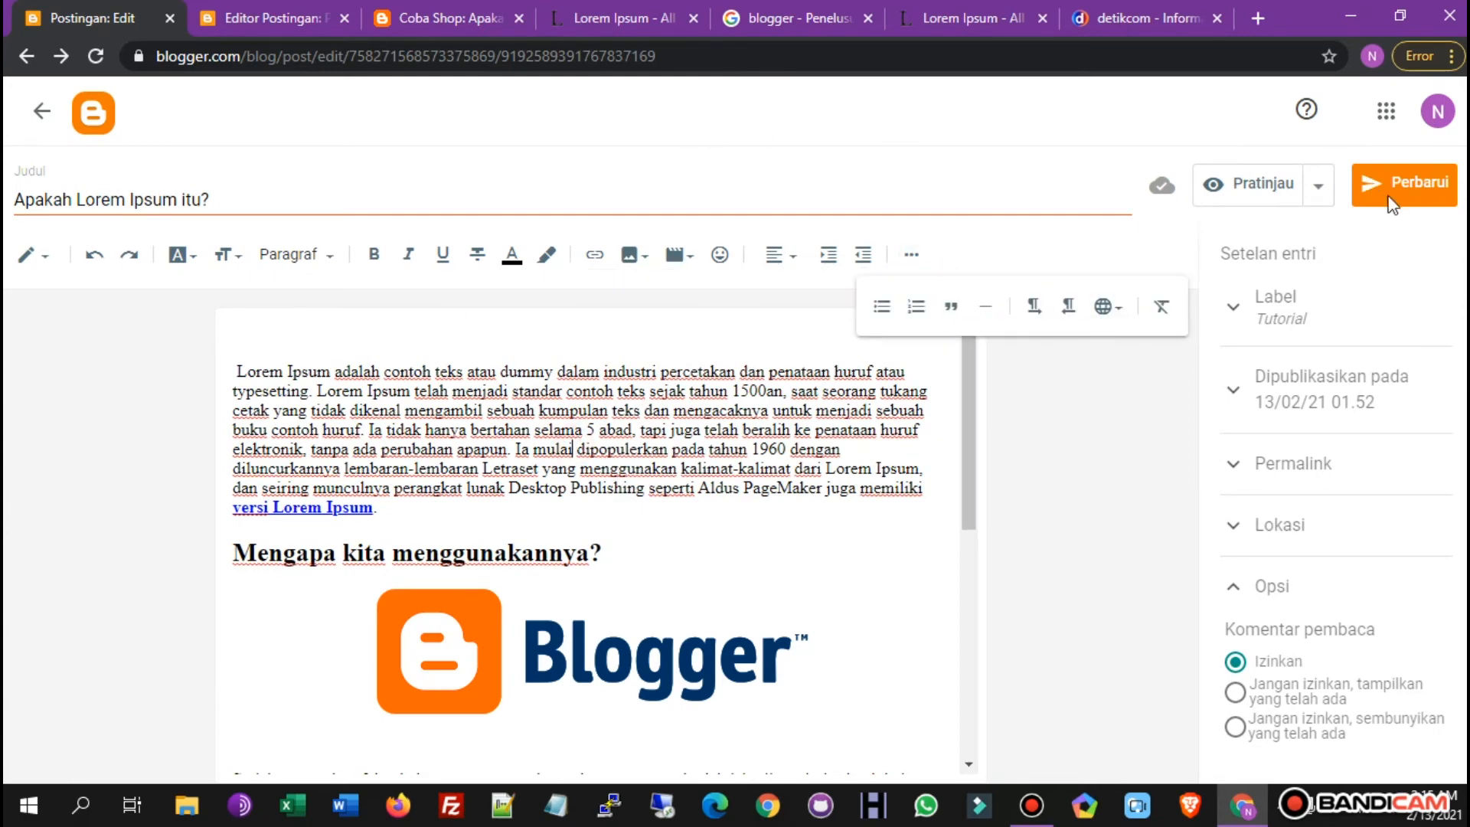
# Close the post editor's preview, reload the published post, and check its bold link and Tutorial label.
pyautogui.click(23, 115)
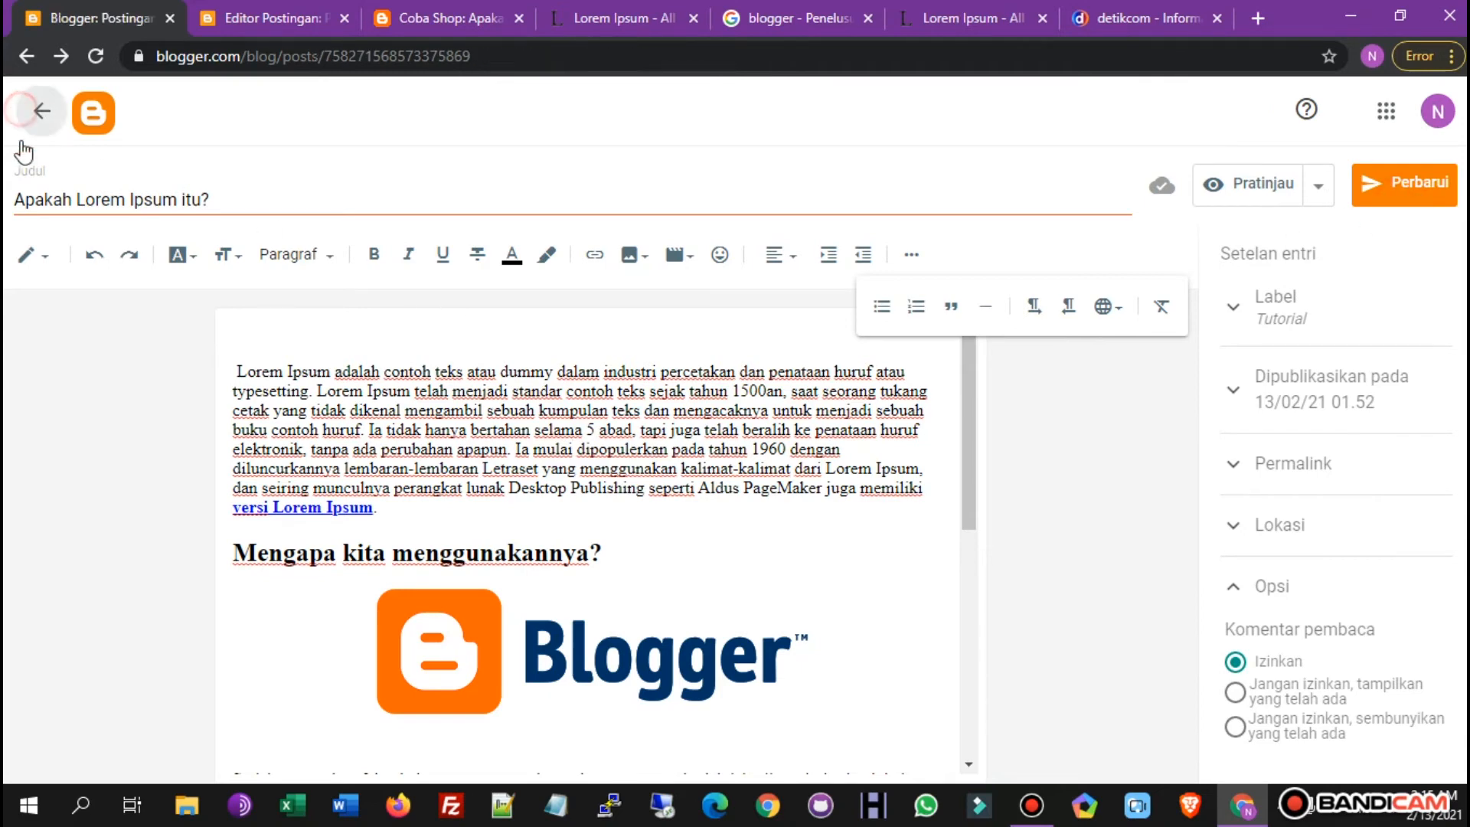
pyautogui.click(224, 7)
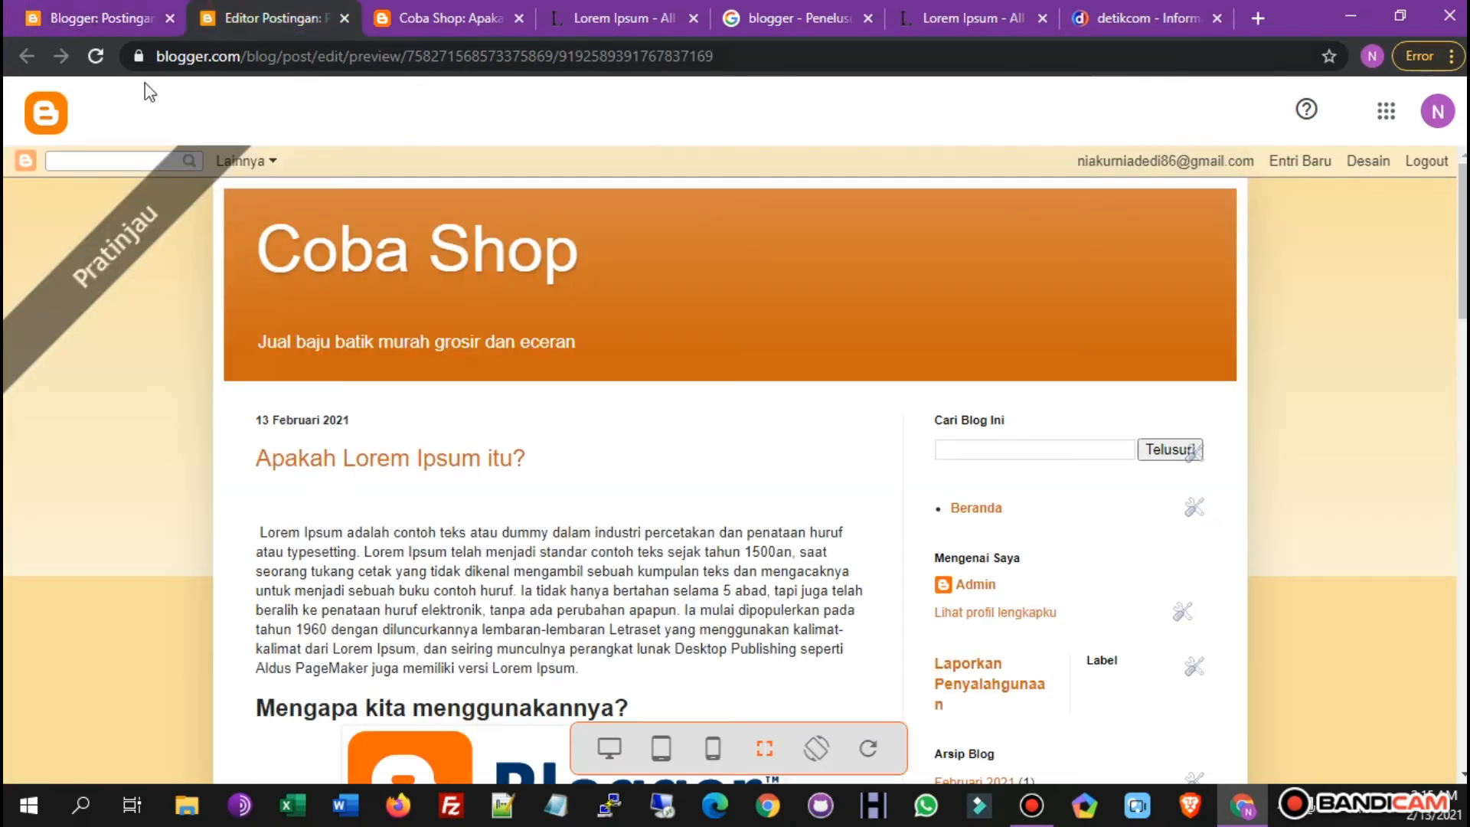
pyautogui.click(345, 19)
pyautogui.click(95, 58)
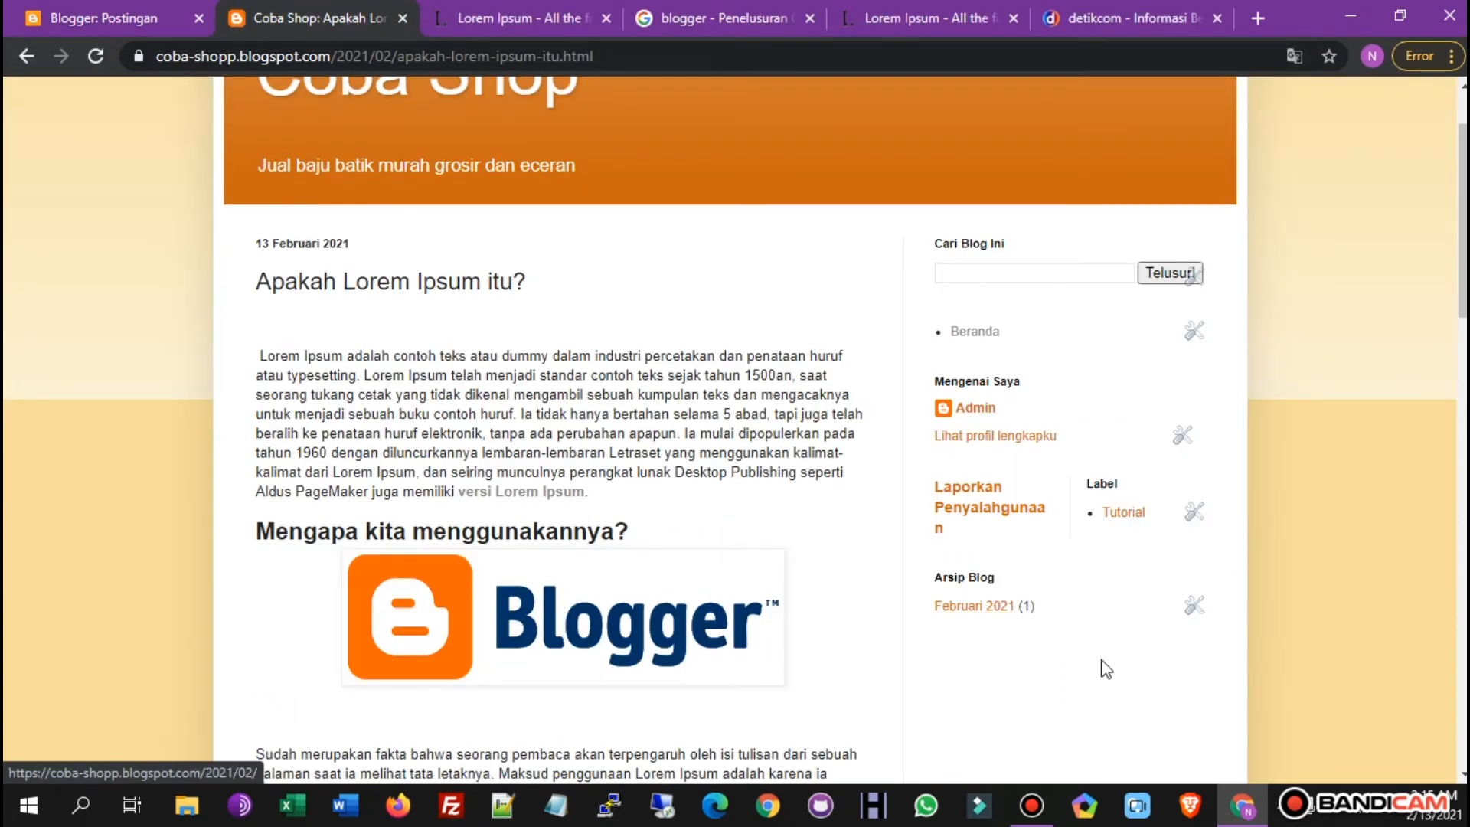
pyautogui.scroll(2, 571, 394)
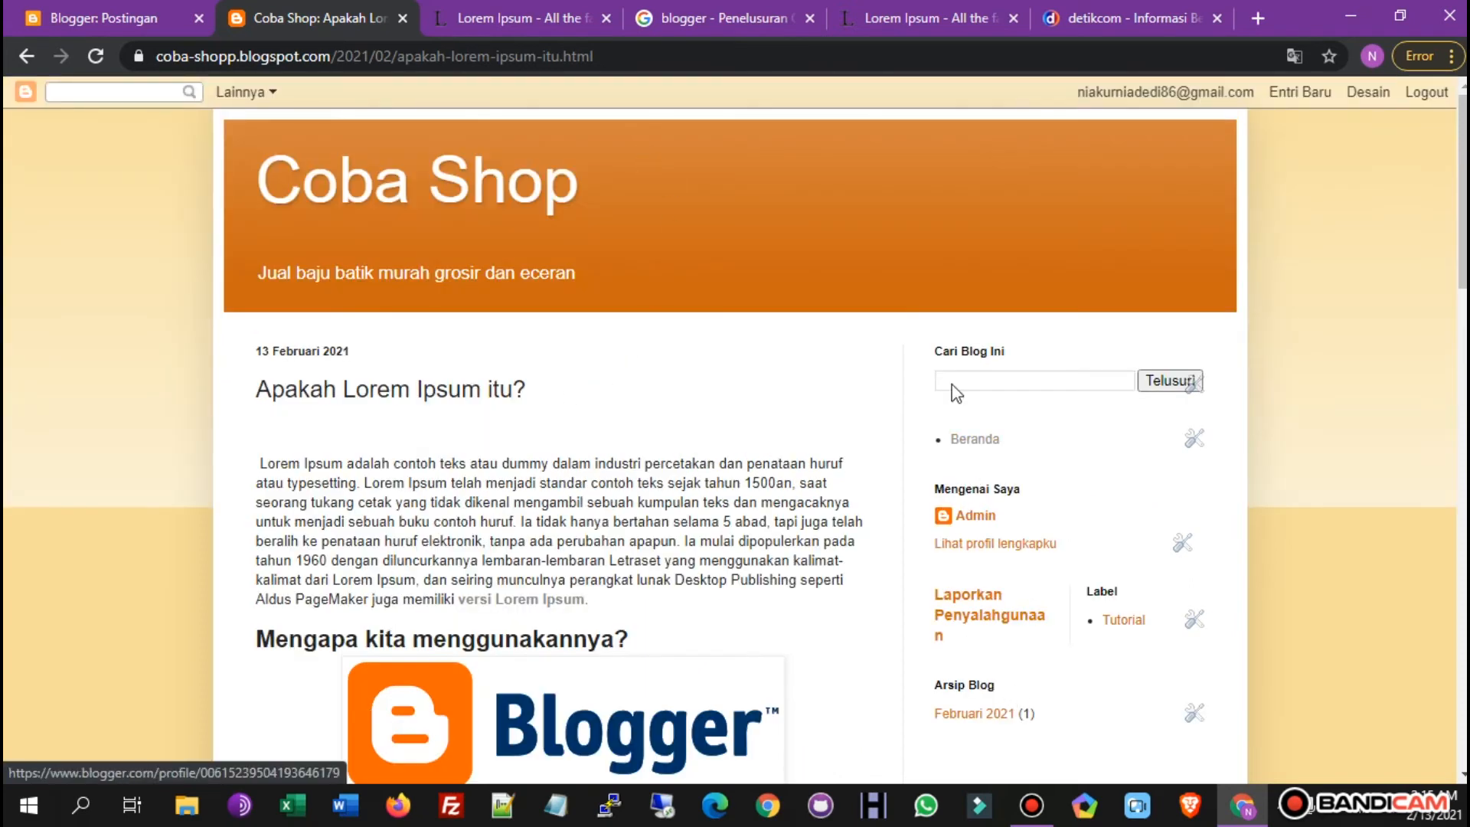
pyautogui.click(149, 14)
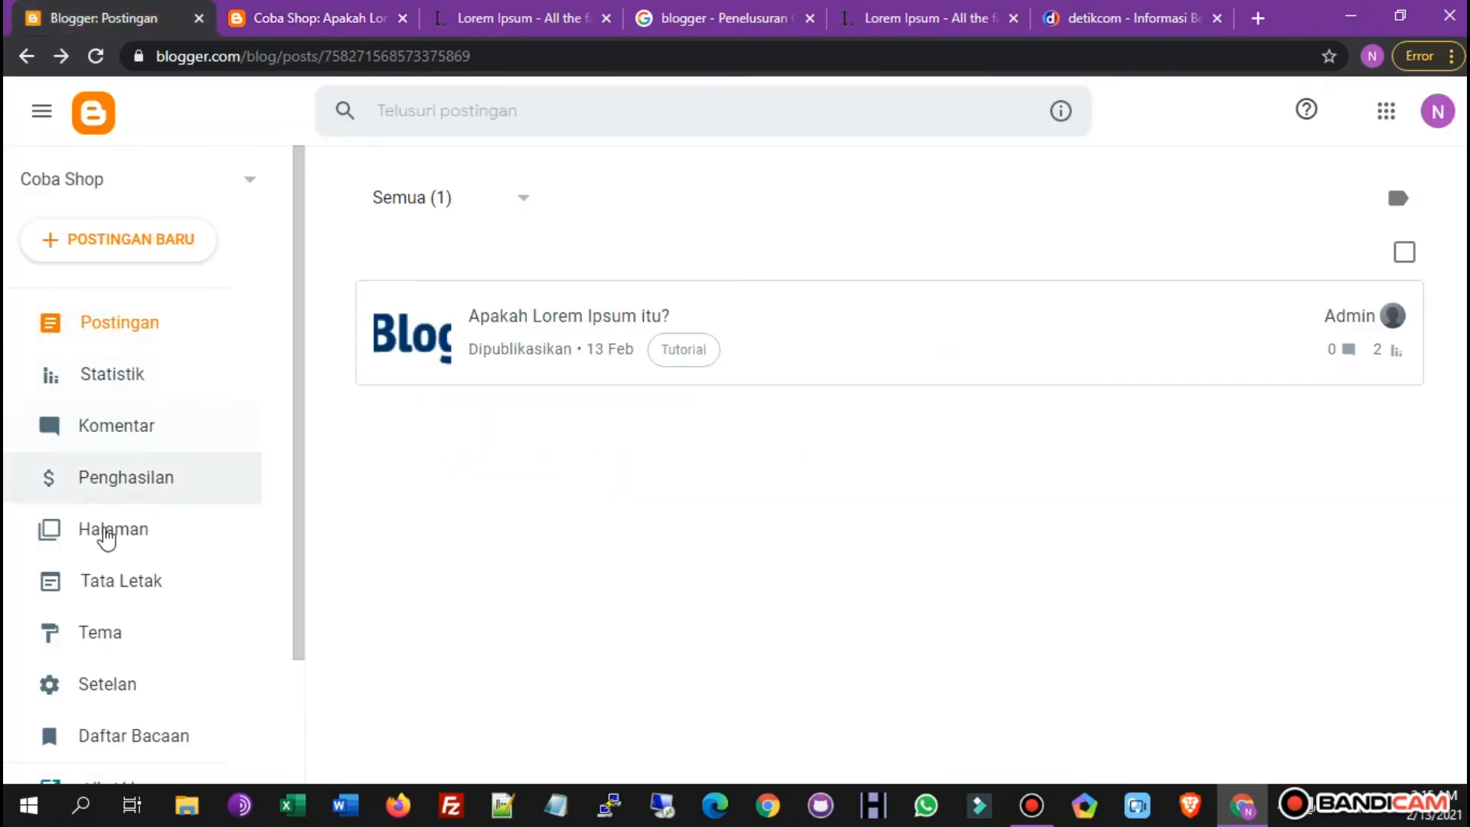
pyautogui.click(137, 600)
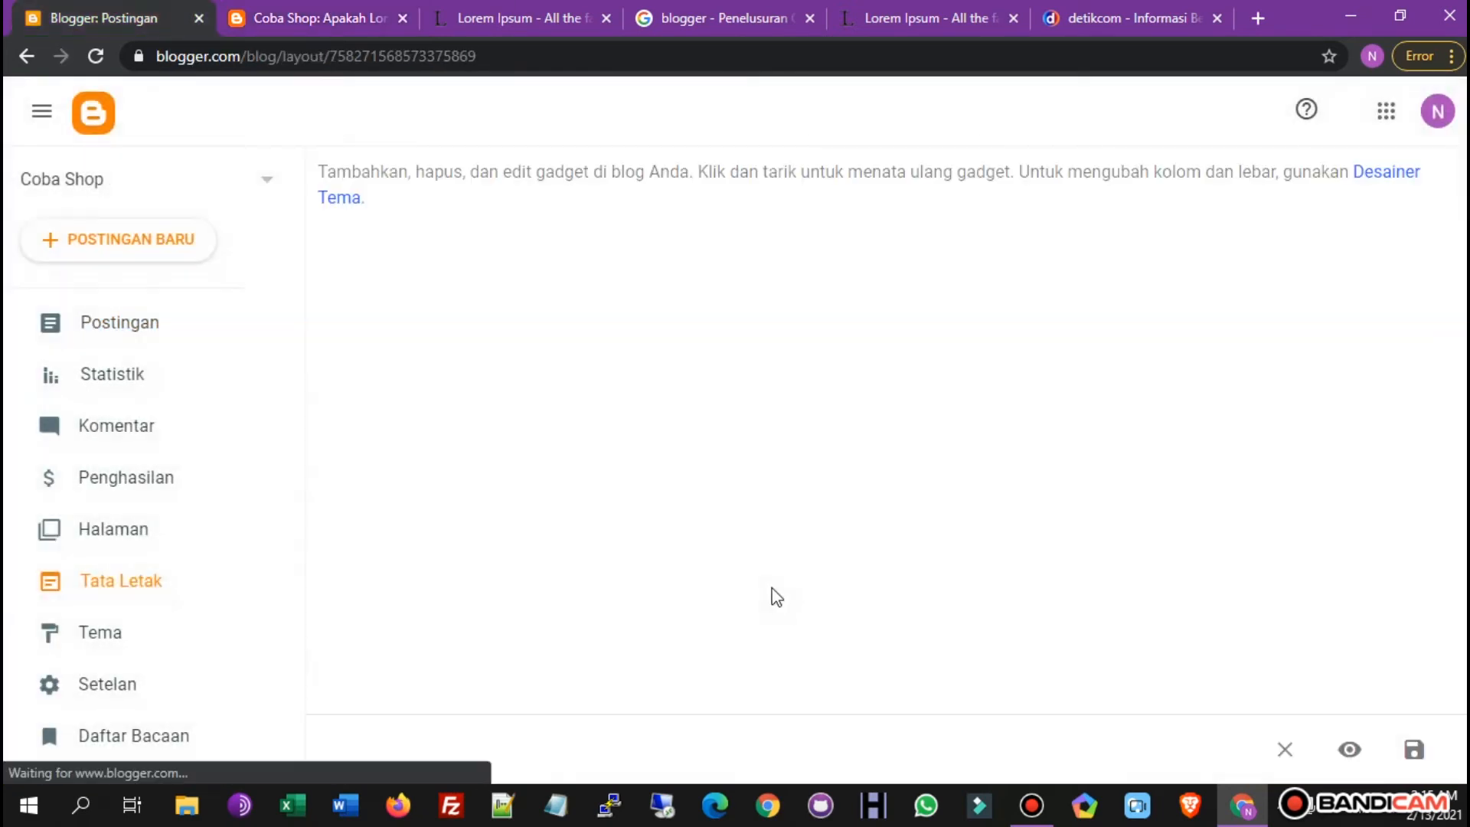
pyautogui.scroll(-3, 479, 360)
pyautogui.scroll(3, 480, 360)
# Open the untitled draft page from the blog's pages and title it "About".
pyautogui.click(110, 545)
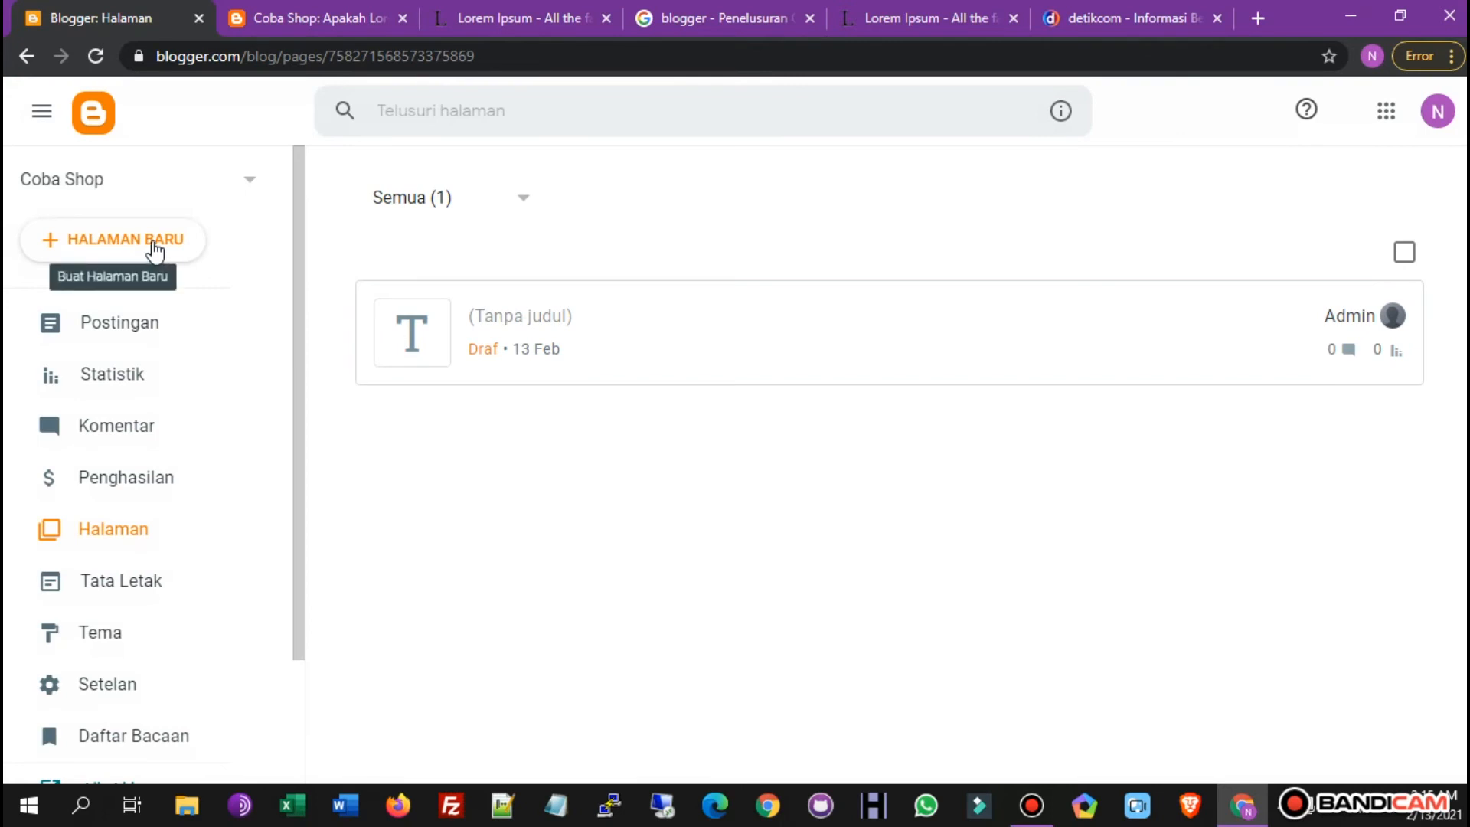
pyautogui.click(653, 349)
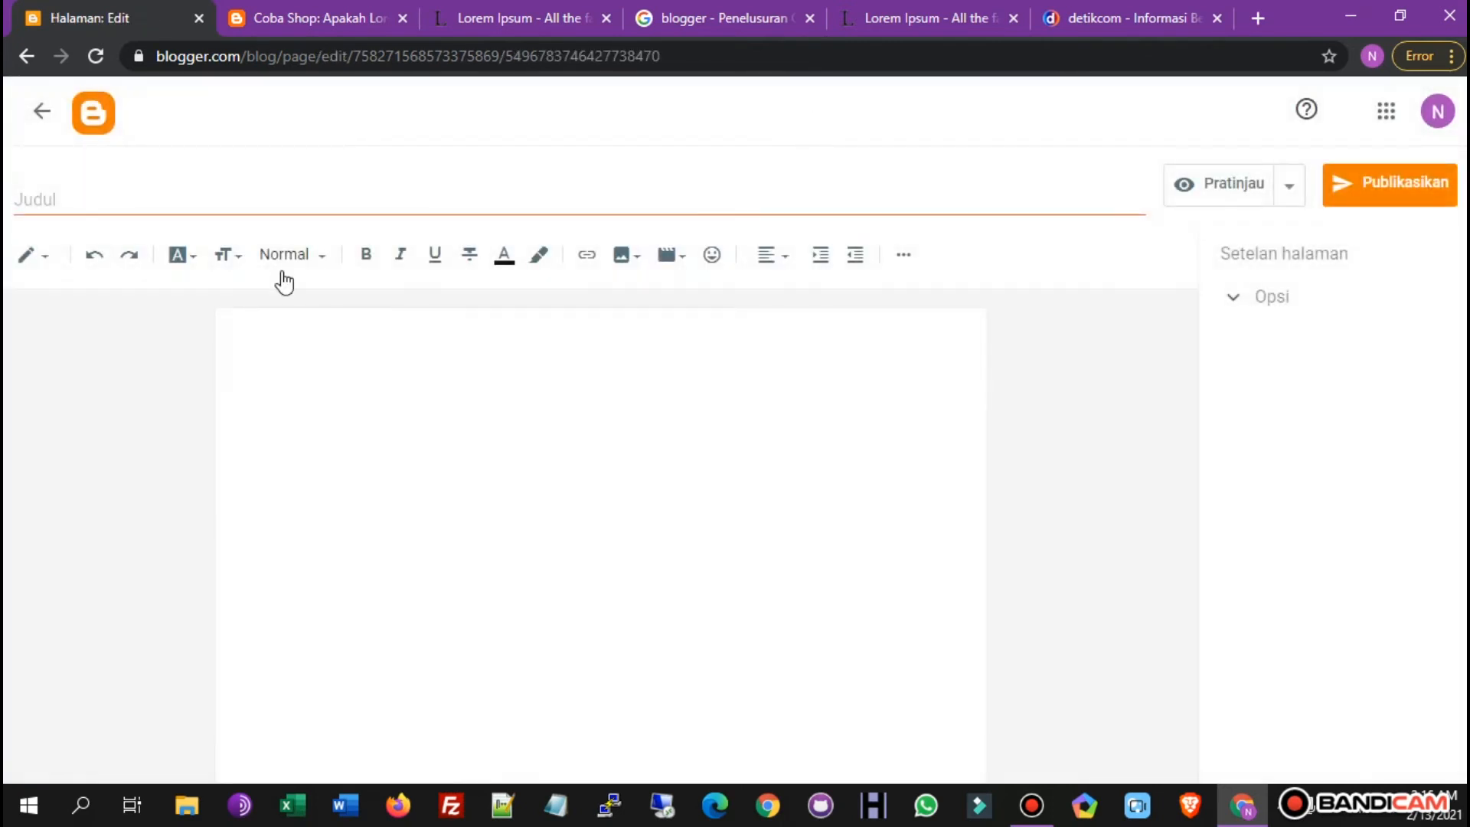
pyautogui.click(178, 205)
pyautogui.write('About')
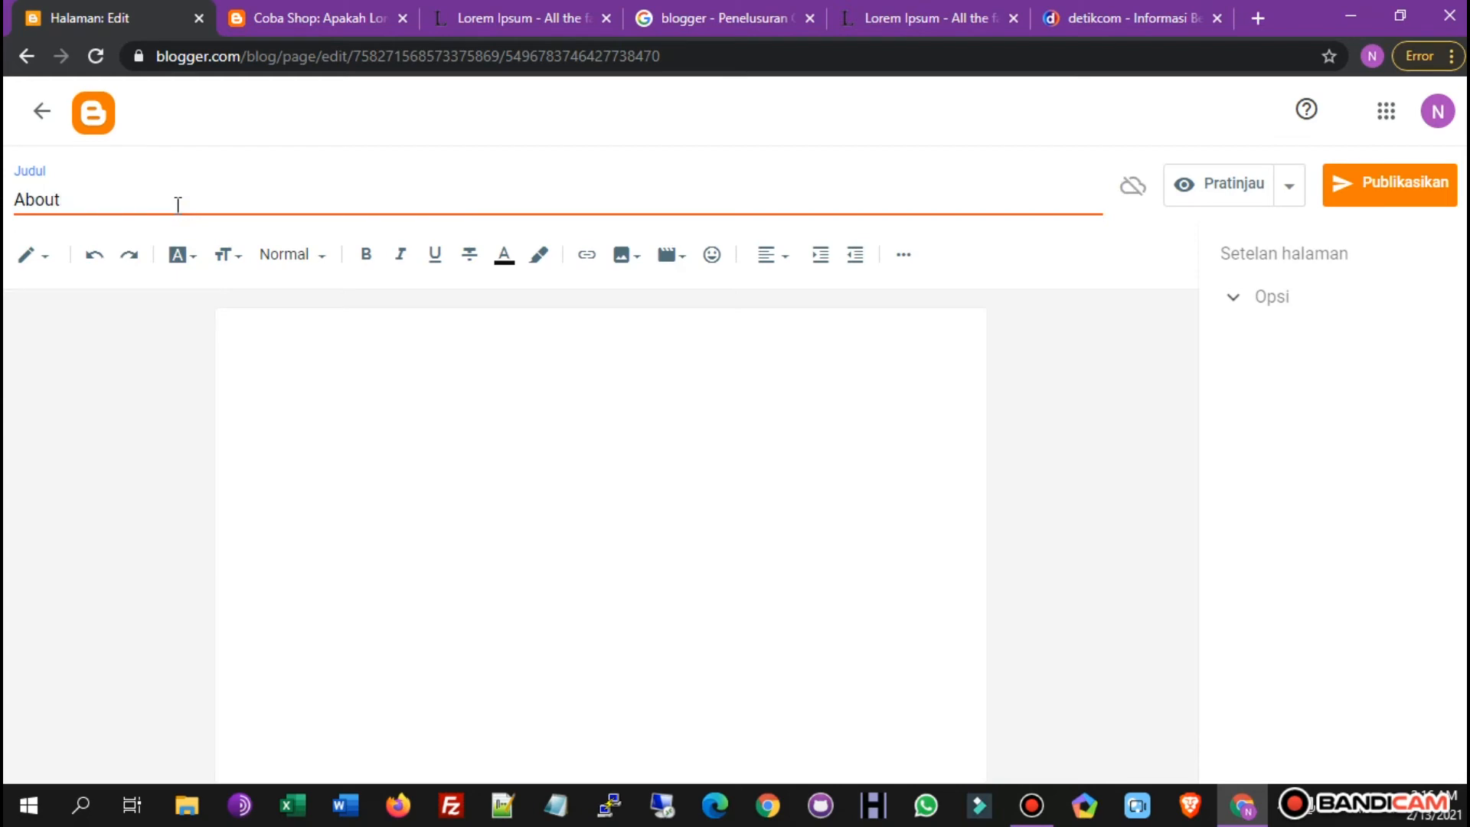
# Copy the section "Apakah Lorem Ipsum itu?" from id.lipsum.com into the body of the About page.
pyautogui.click(361, 448)
pyautogui.click(988, 15)
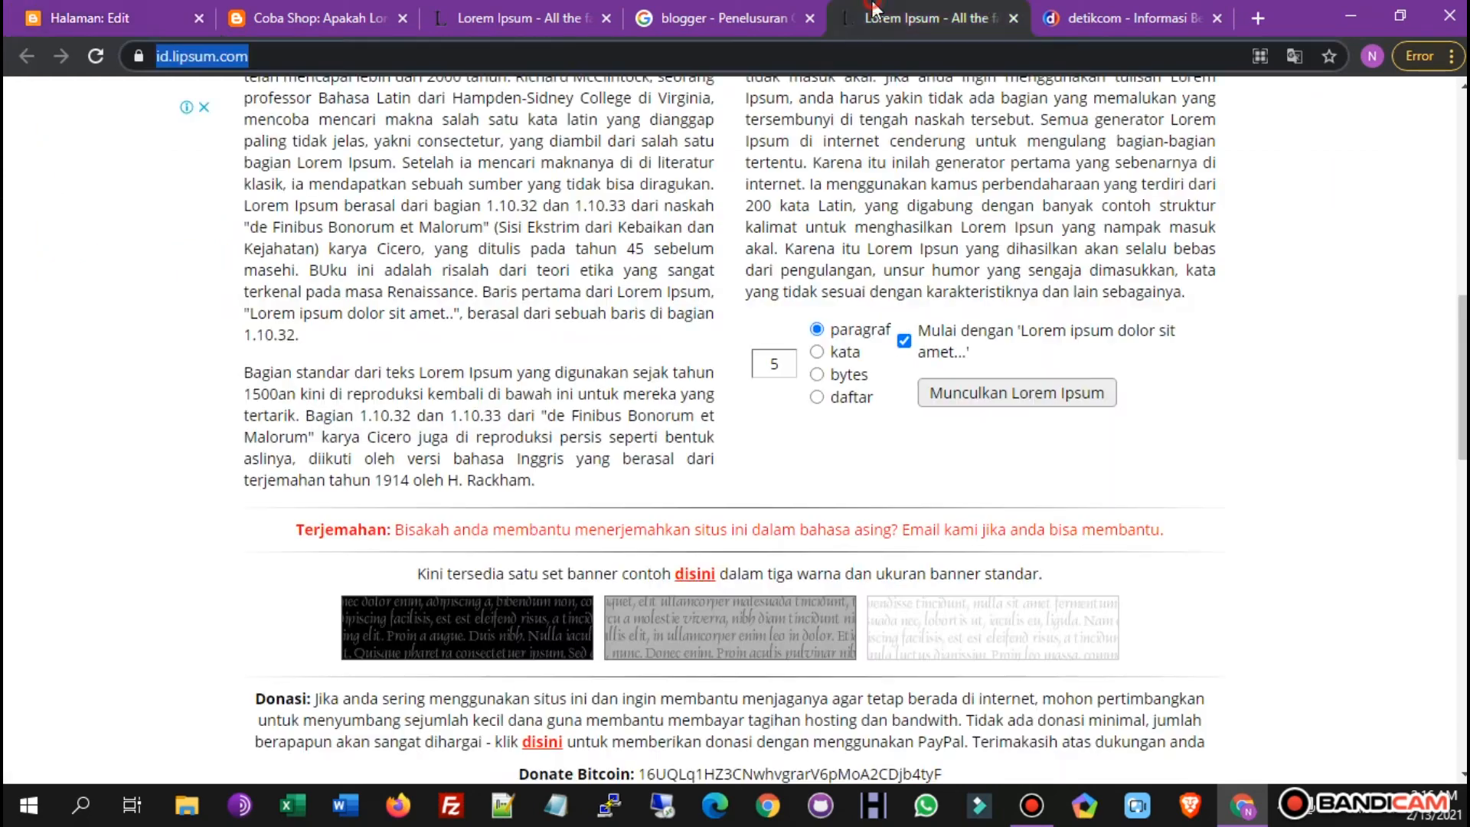
pyautogui.scroll(10, 317, 320)
pyautogui.moveTo(245, 291); pyautogui.dragTo(467, 574)
pyautogui.hotkey('ctrl', 'c')
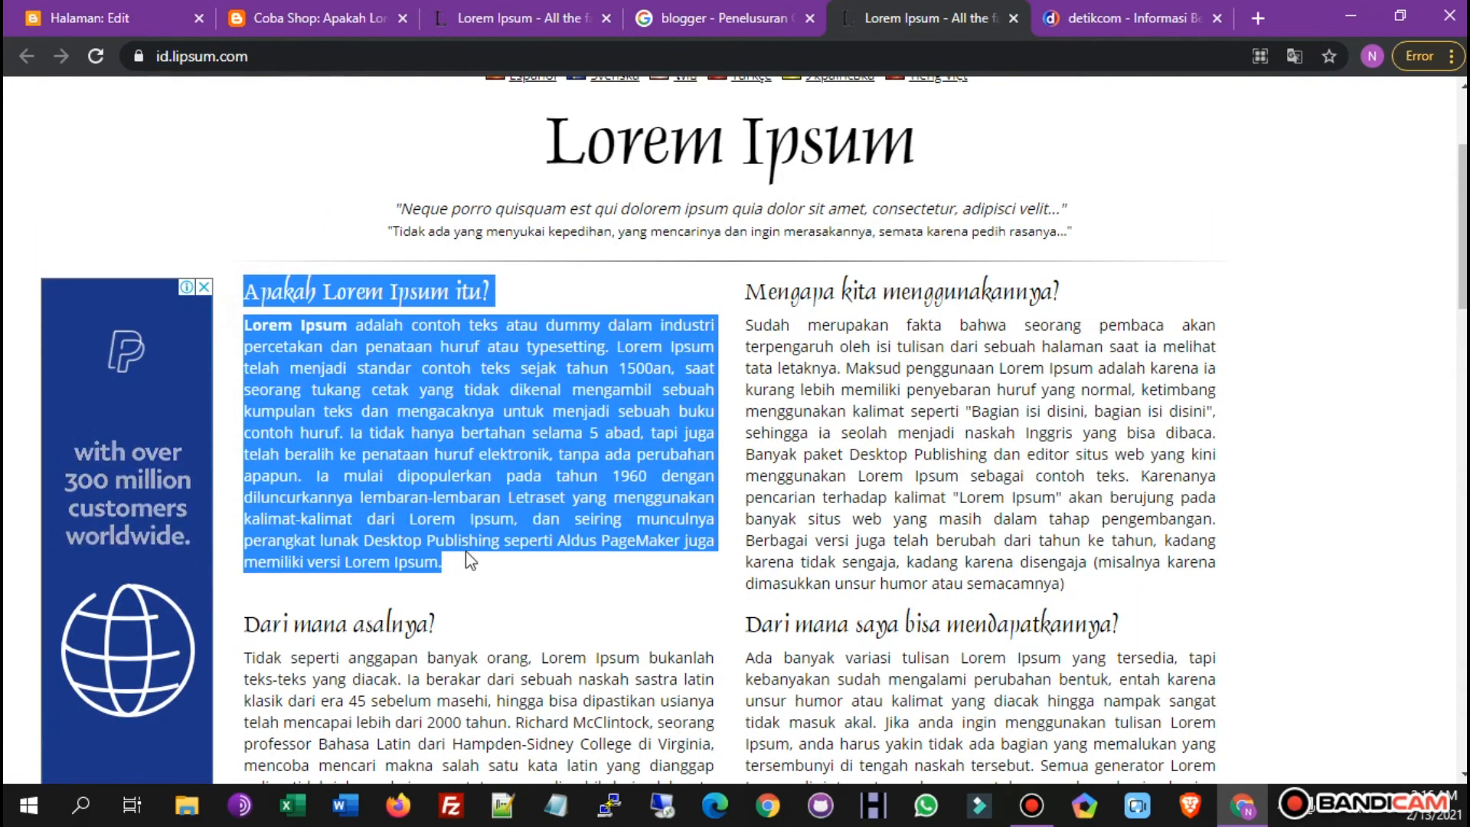
pyautogui.click(386, 11)
pyautogui.click(115, 17)
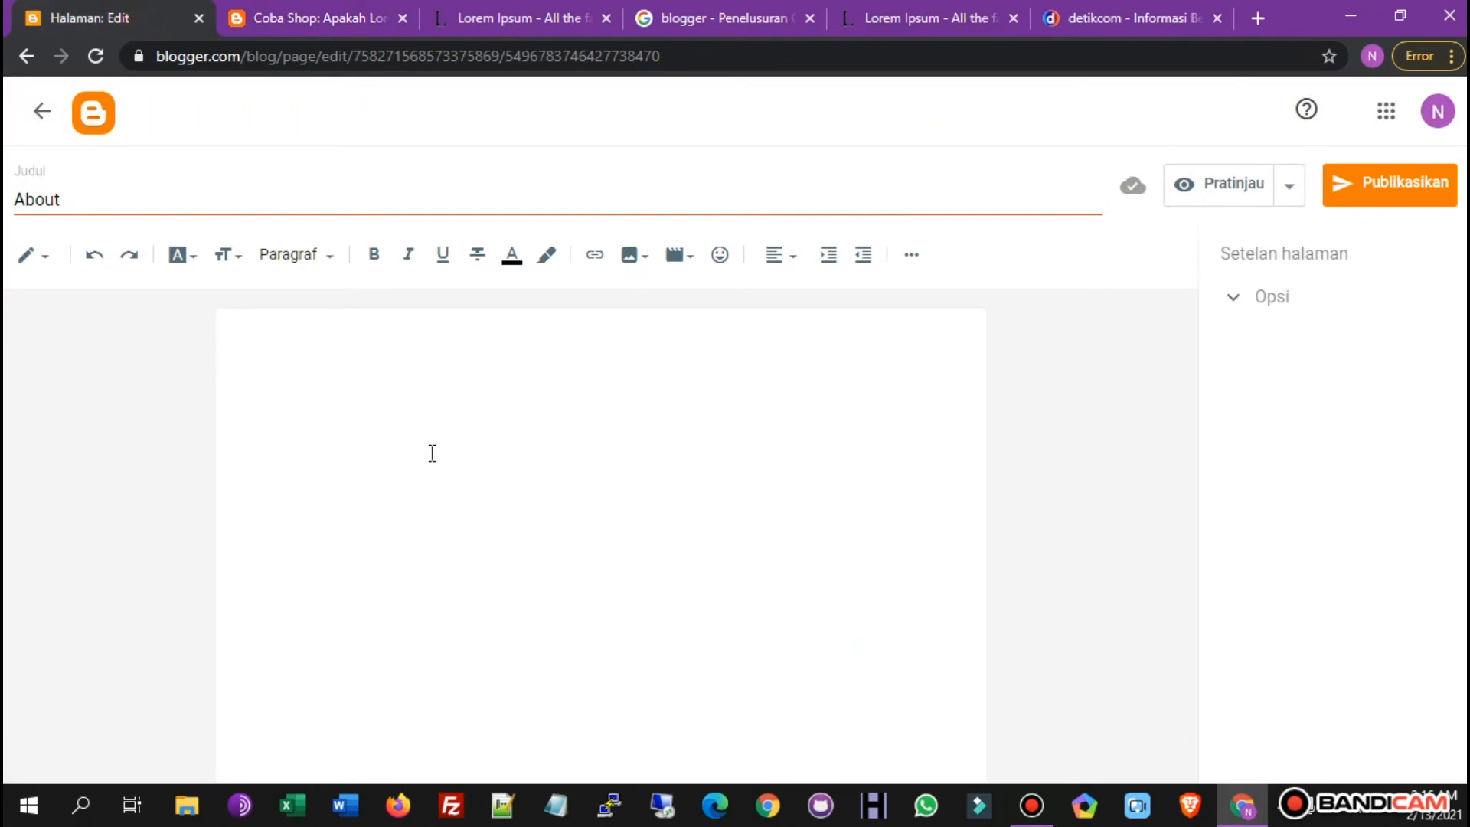
pyautogui.hotkey('ctrl', 'v')
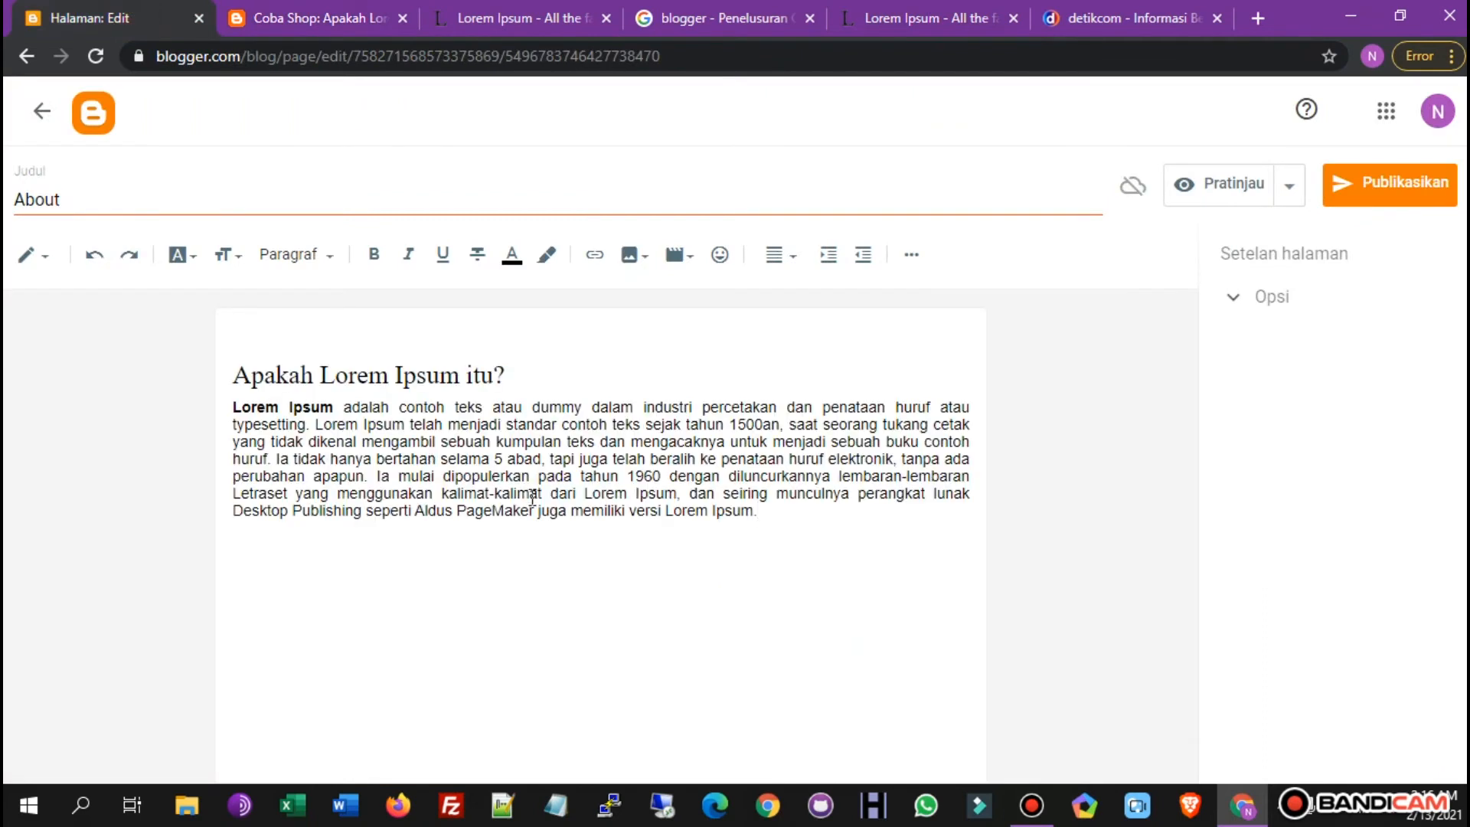
# Delete the pasted heading "Apakah Lorem Ipsum itu?" and the empty line above the paragraph.
pyautogui.moveTo(515, 378); pyautogui.dragTo(228, 381)
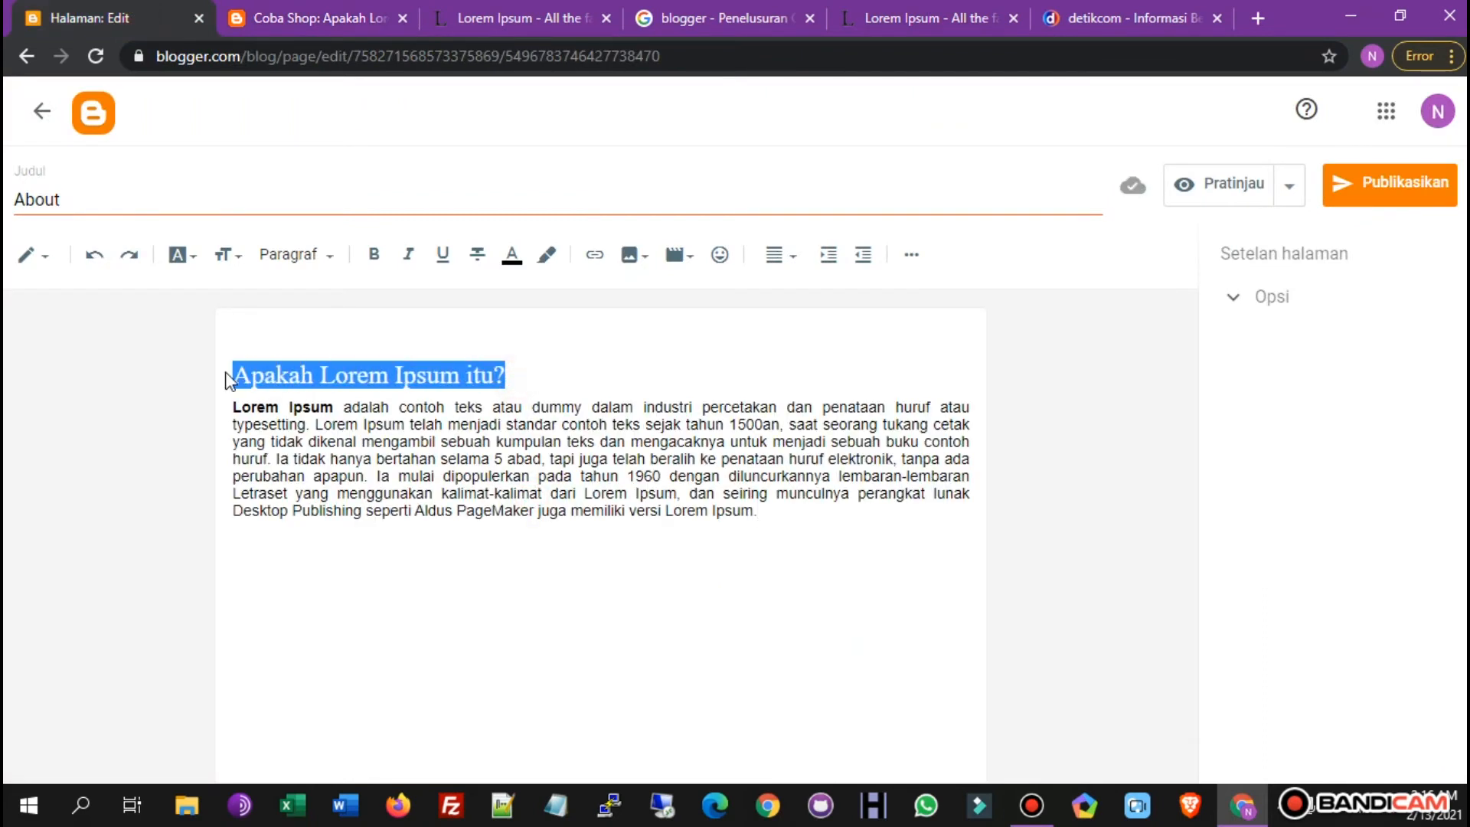
pyautogui.press('BackSpace')
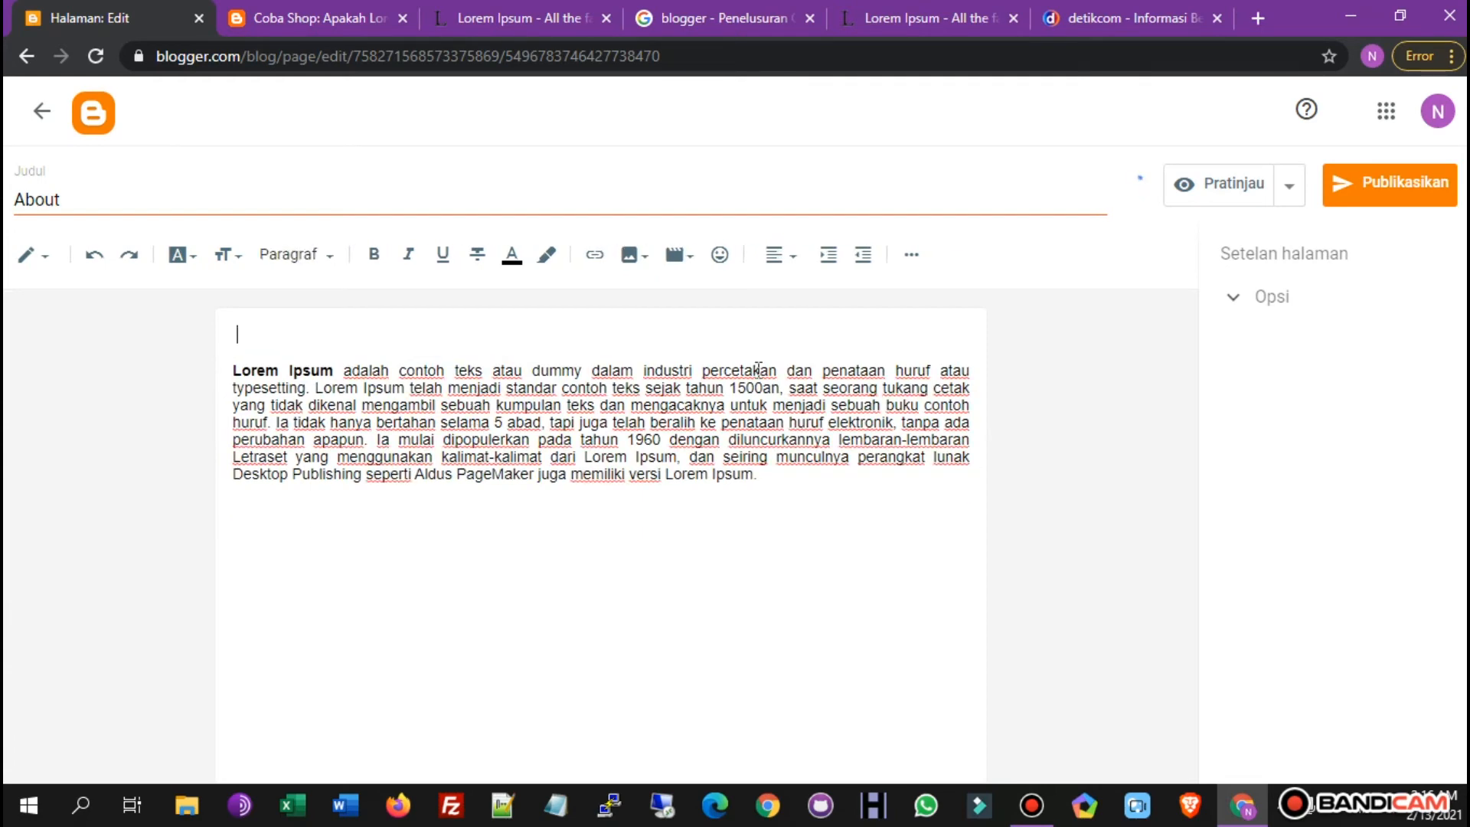
pyautogui.press('BackSpace')
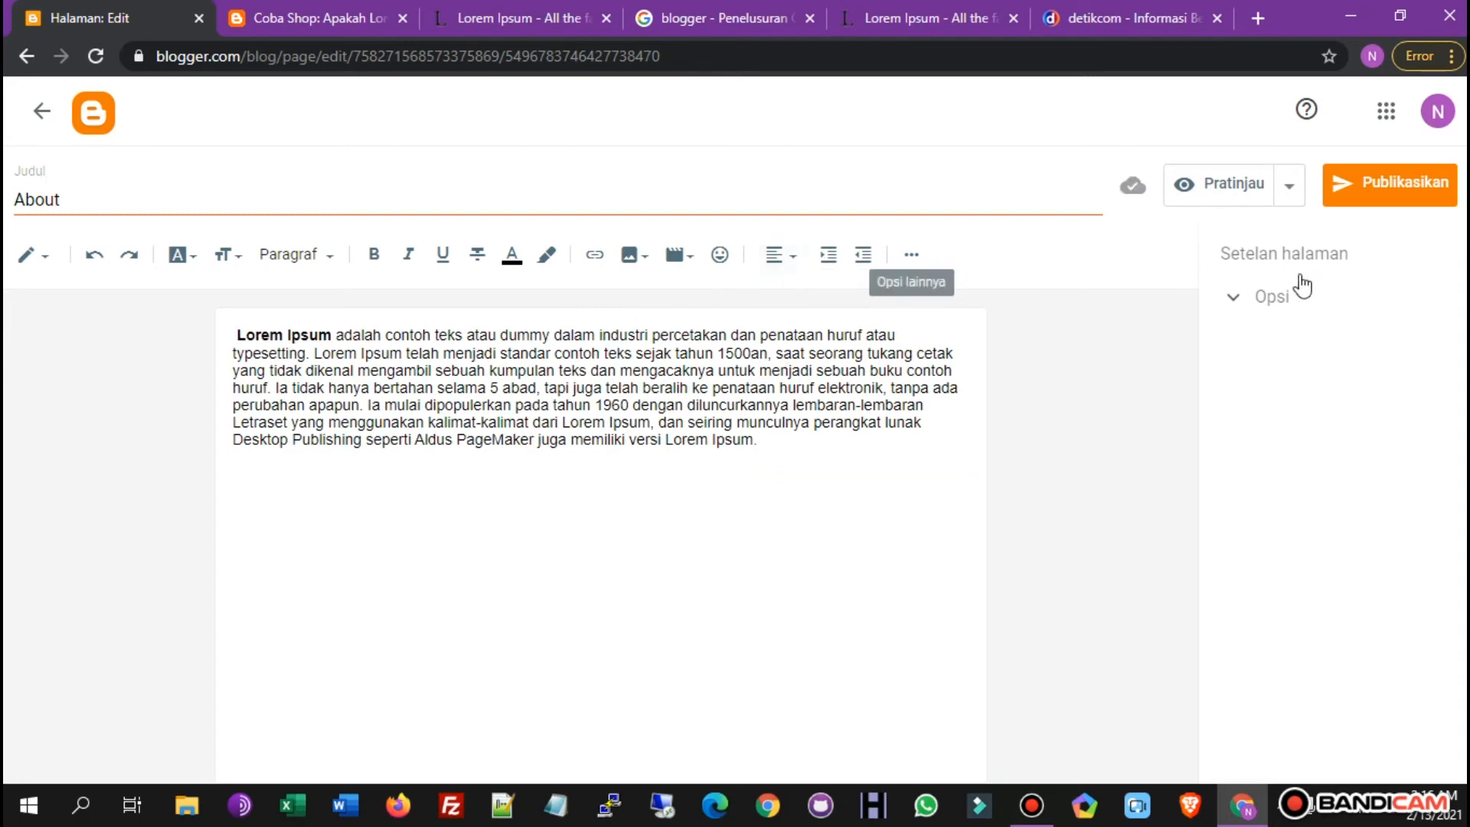
# Preview the About page and publish it.
pyautogui.click(1239, 300)
pyautogui.click(1240, 298)
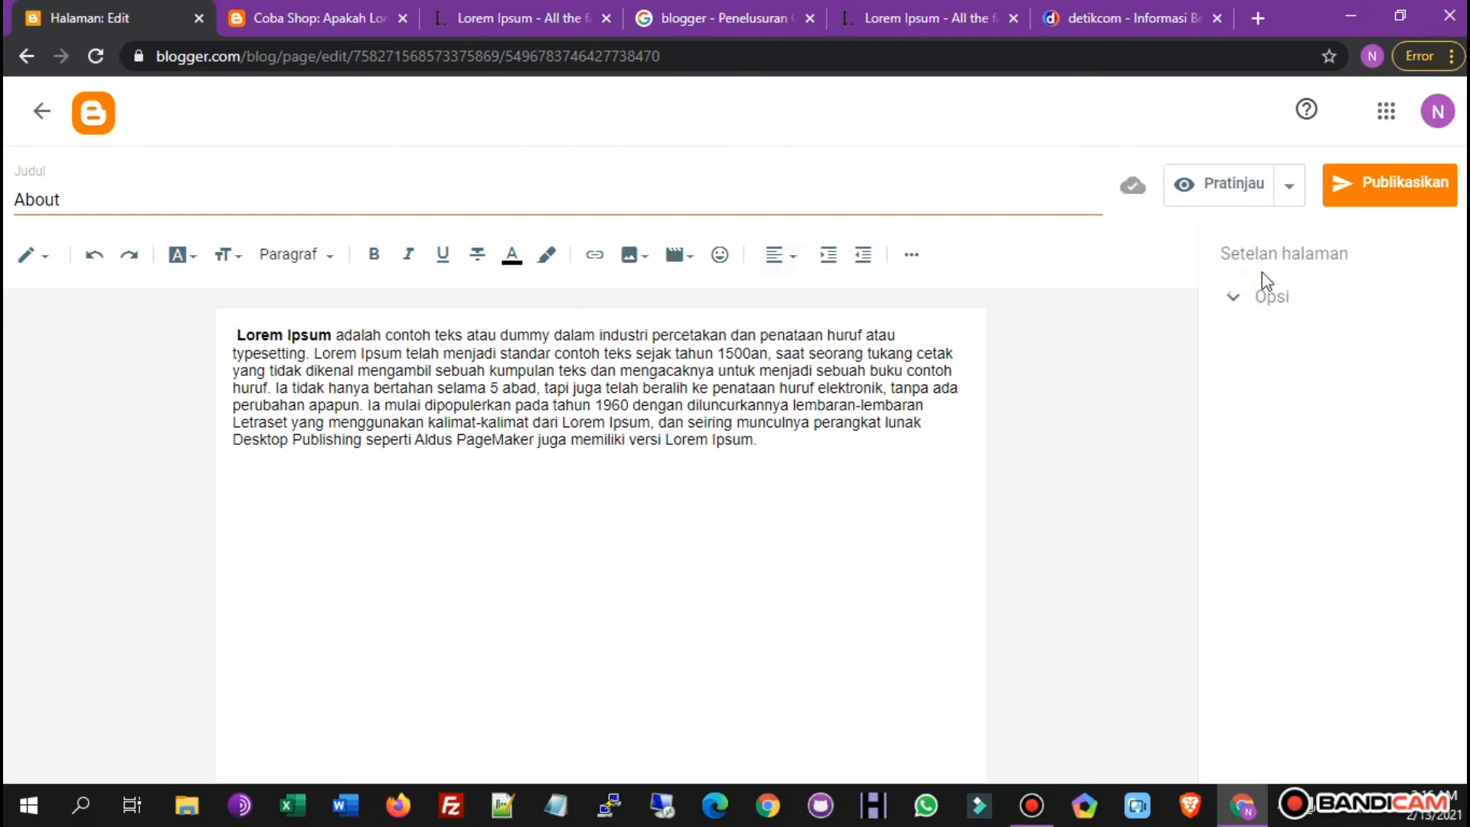
pyautogui.click(1223, 196)
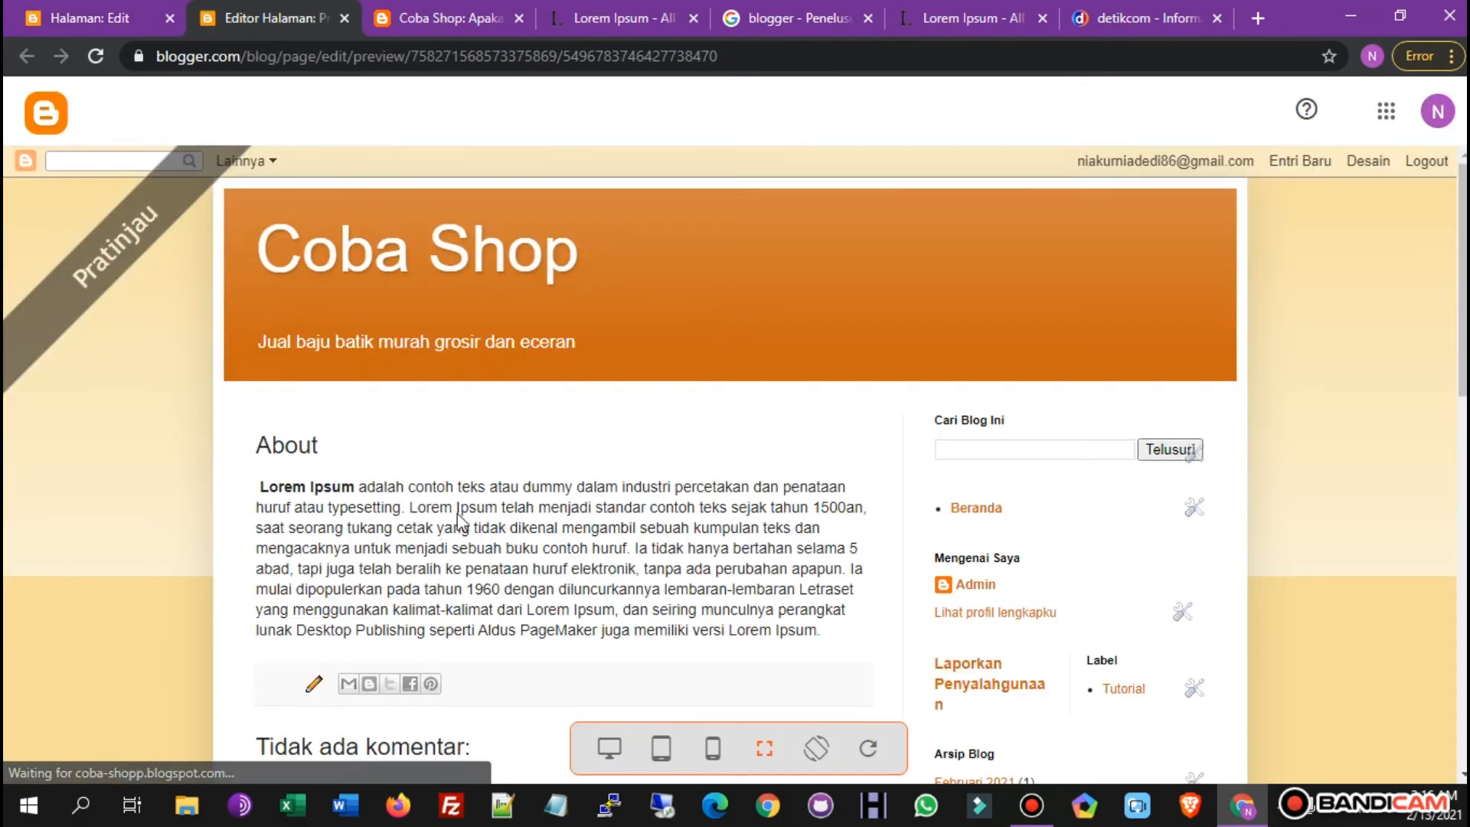
pyautogui.hotkey('ctrl', 'shift', 'Tab')
pyautogui.click(1373, 193)
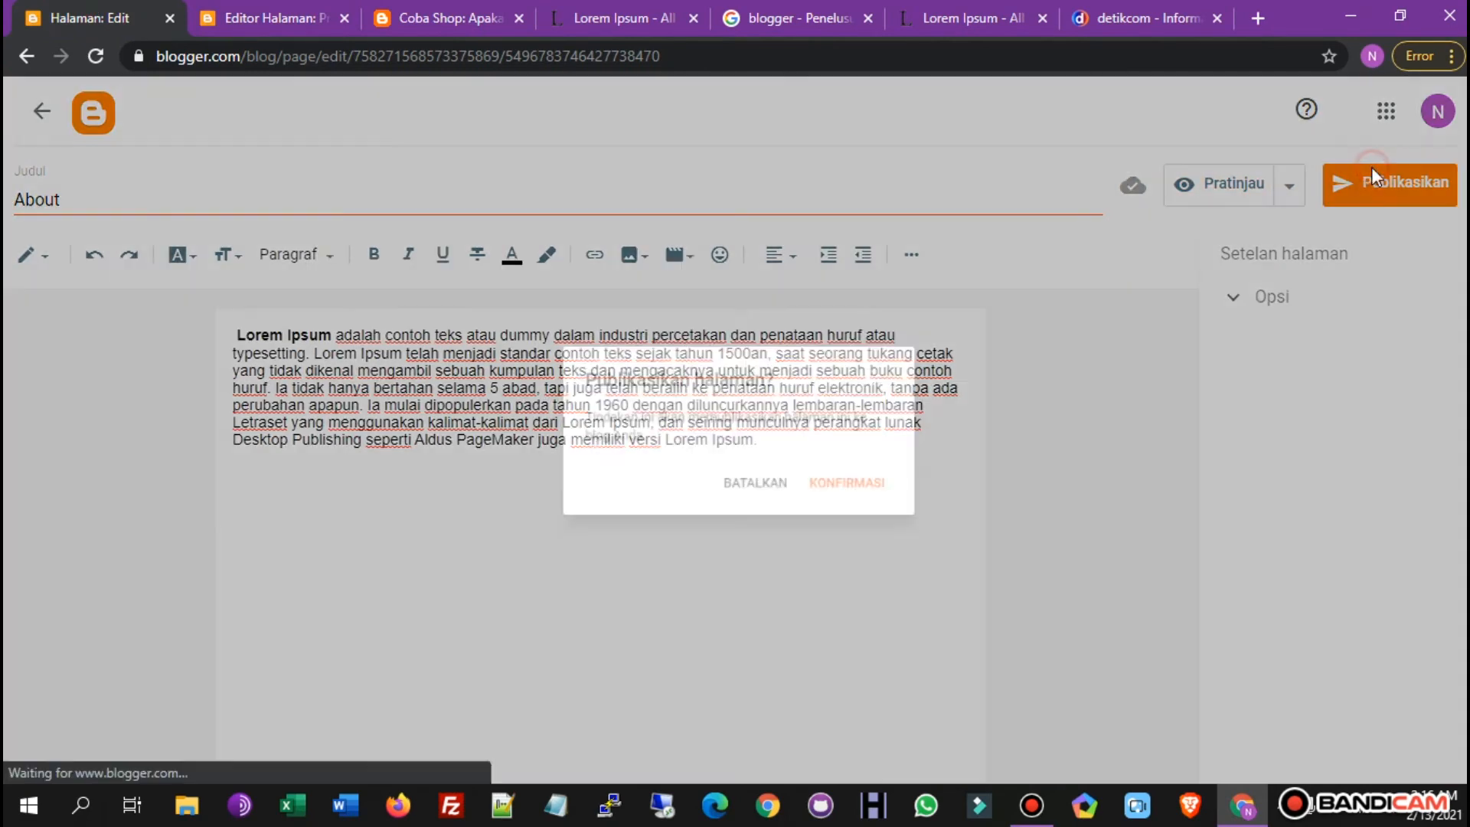
pyautogui.click(893, 505)
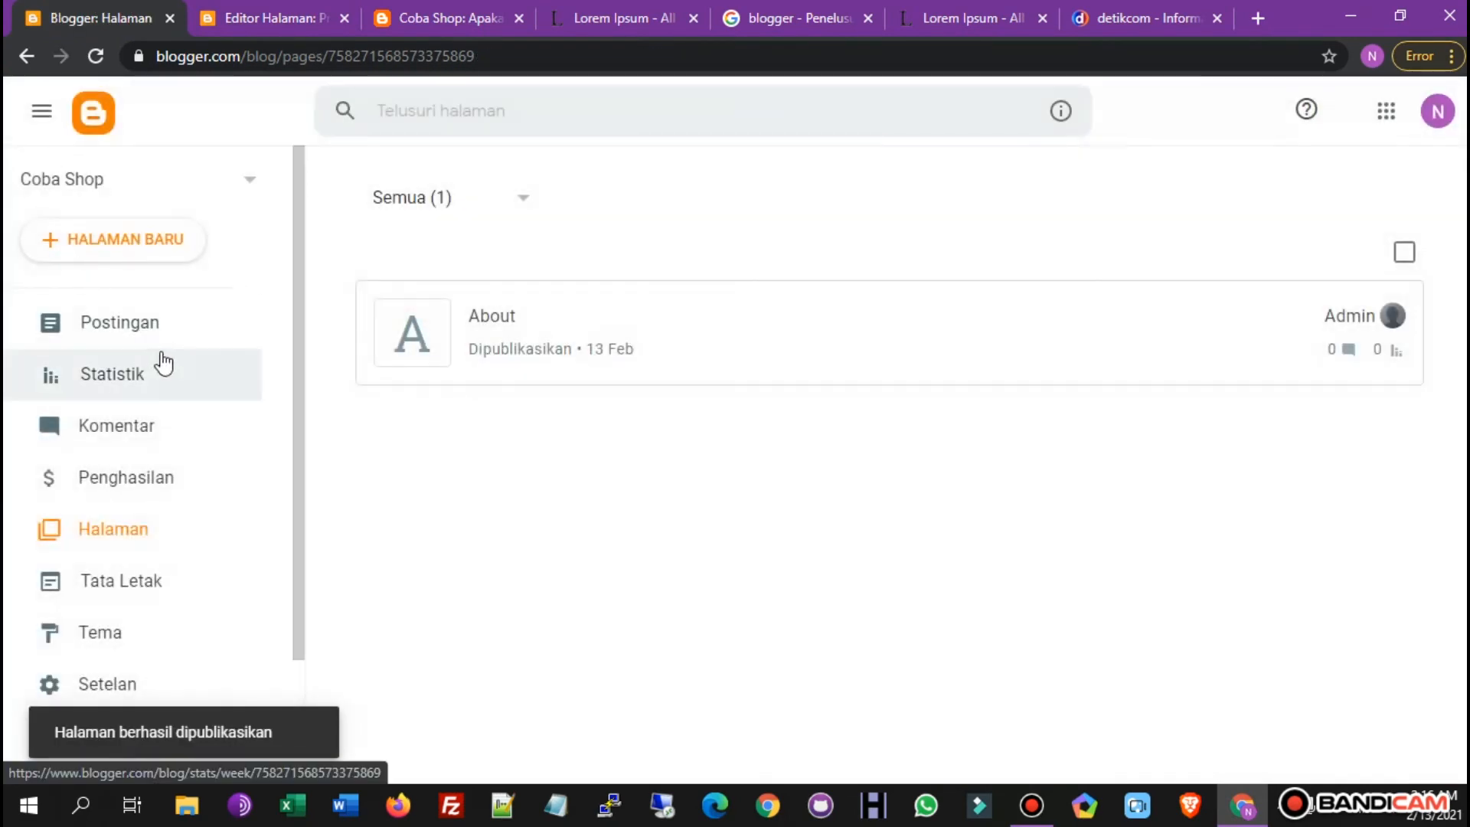
# Upload "Logo blogger.png" from Downloads as the image of the blog layout's header gadget and save the header.
pyautogui.click(202, 586)
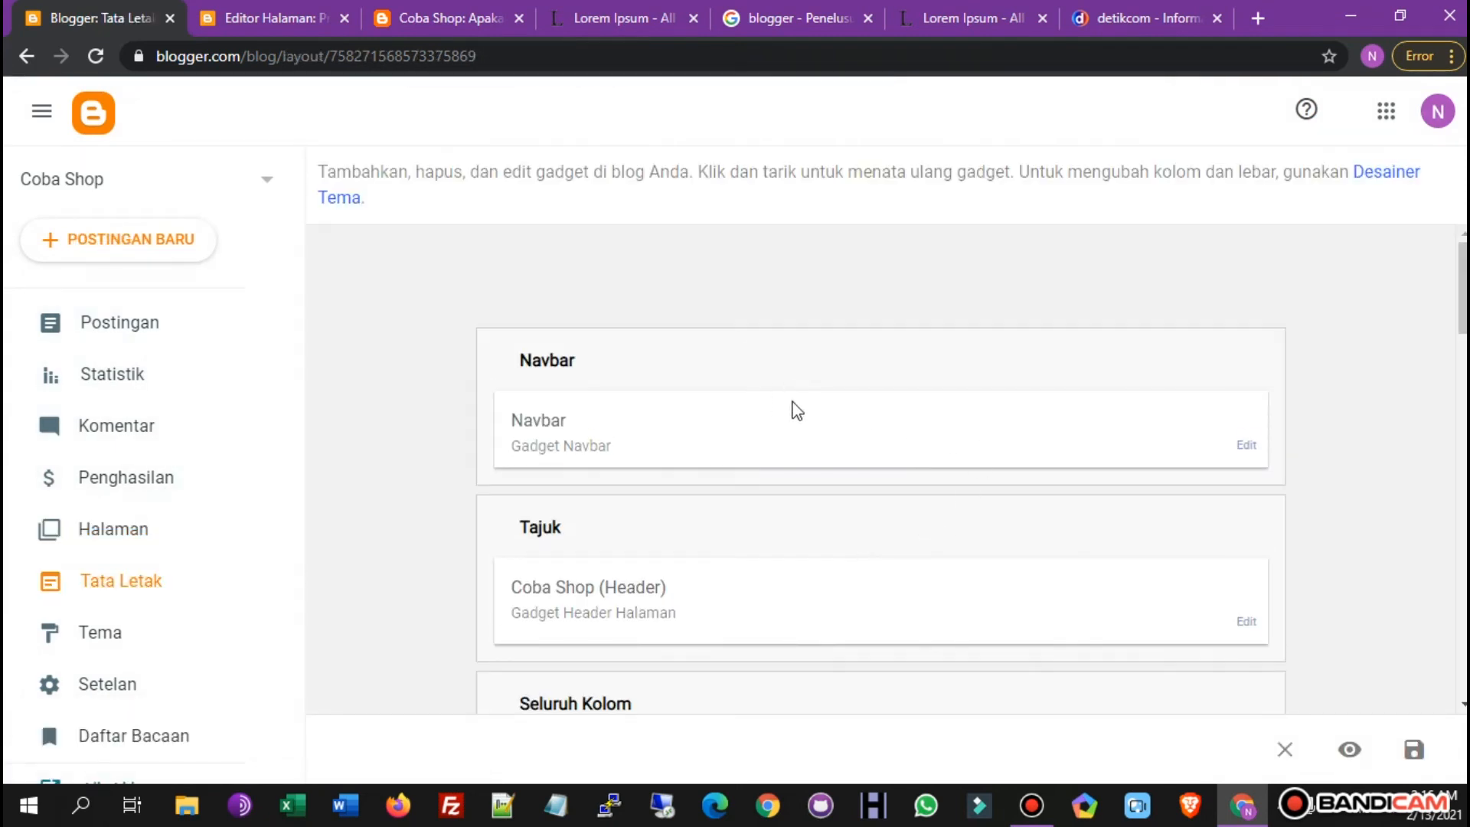
pyautogui.scroll(-1, 779, 440)
pyautogui.click(1246, 514)
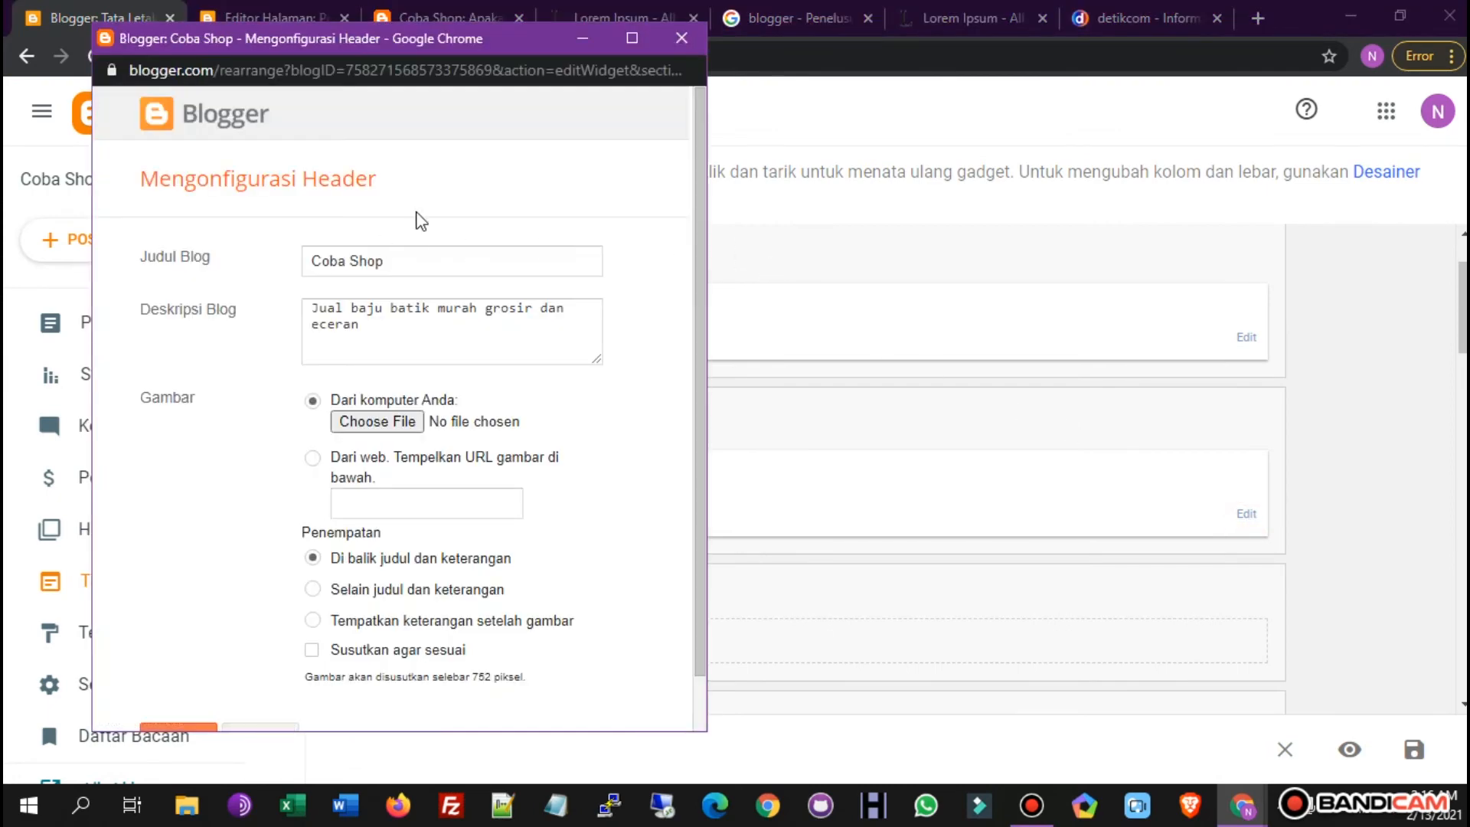
pyautogui.click(682, 37)
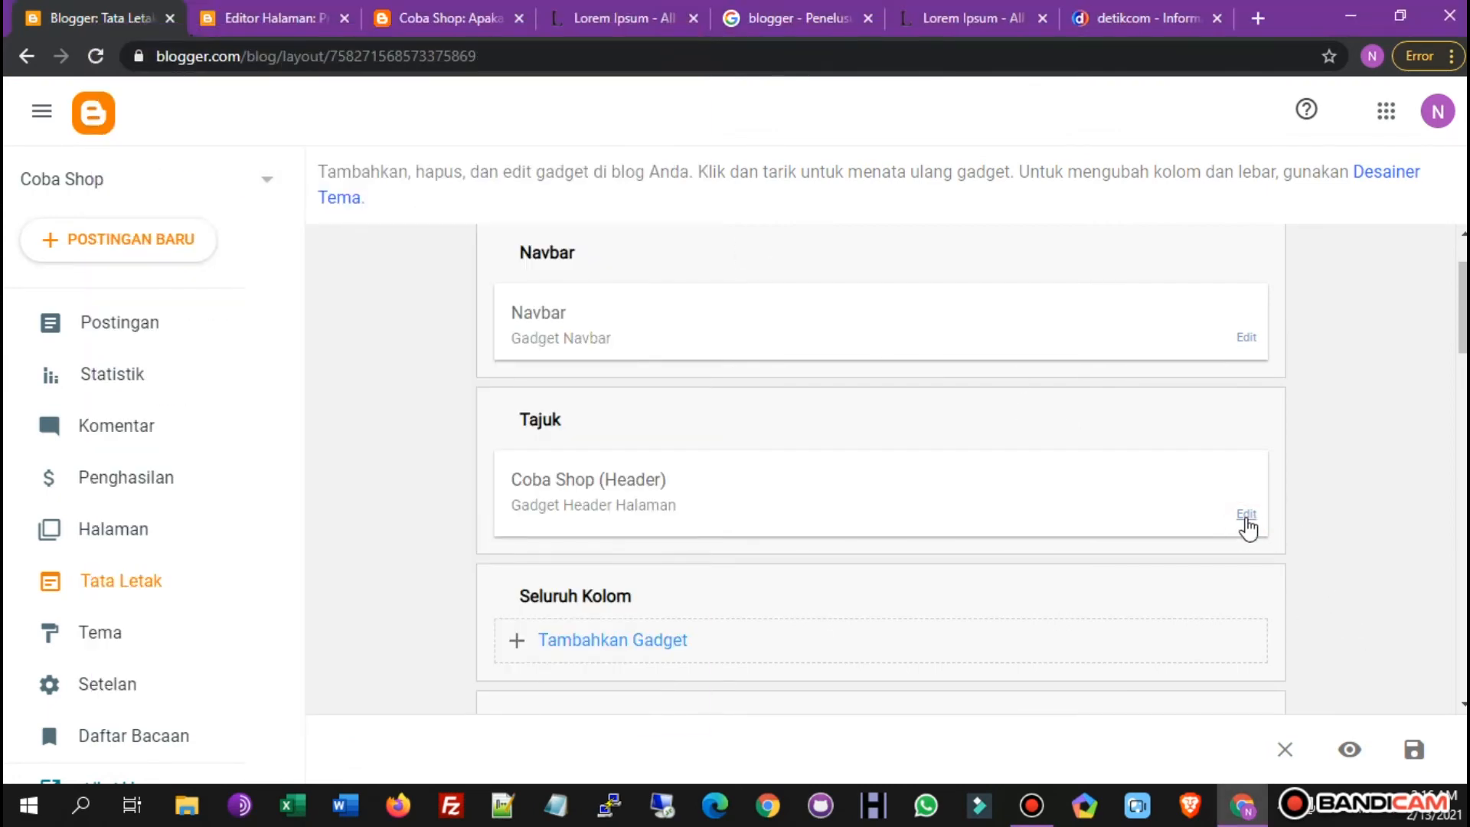
pyautogui.click(1246, 515)
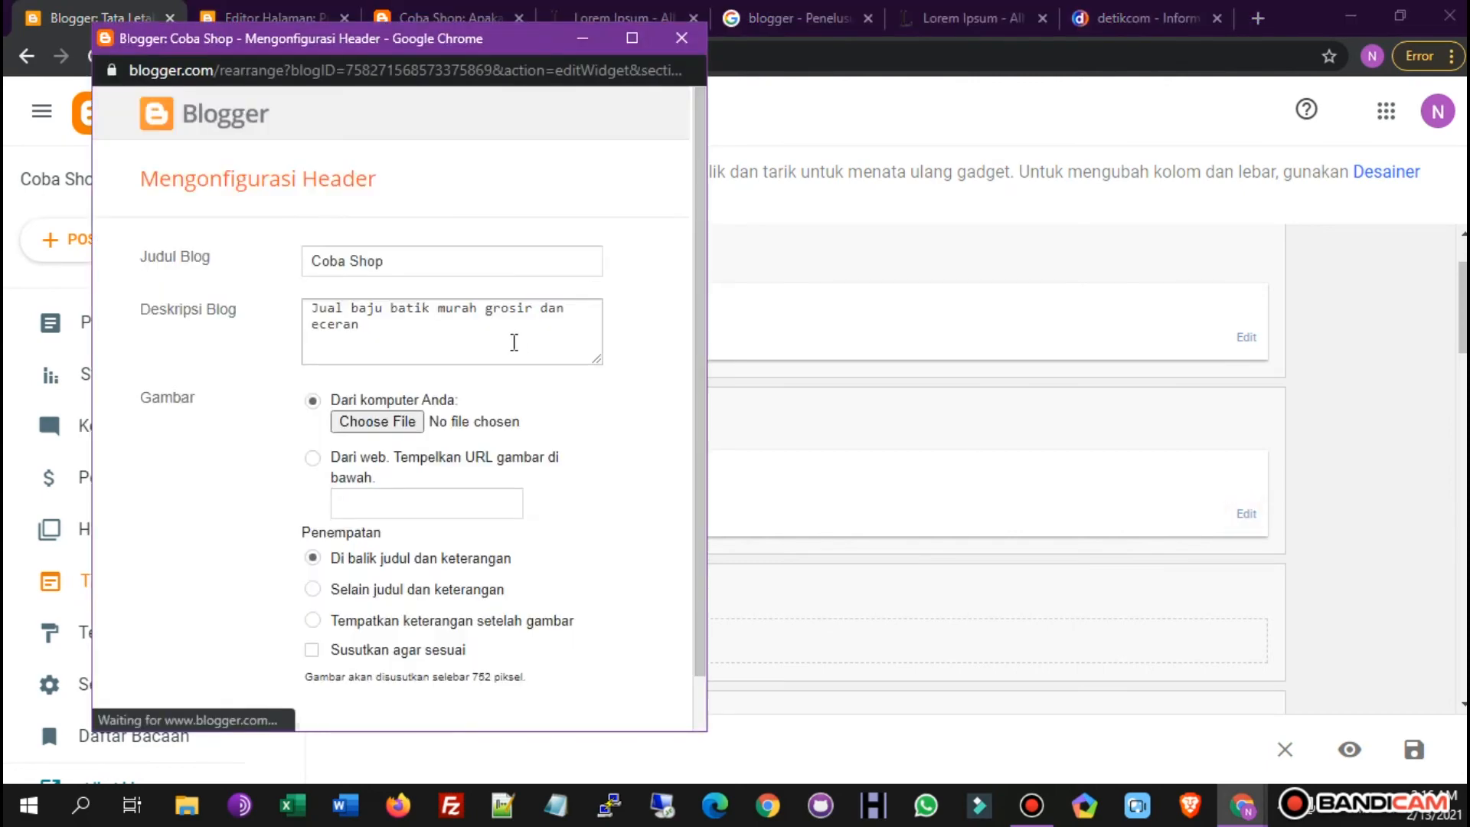
pyautogui.click(398, 420)
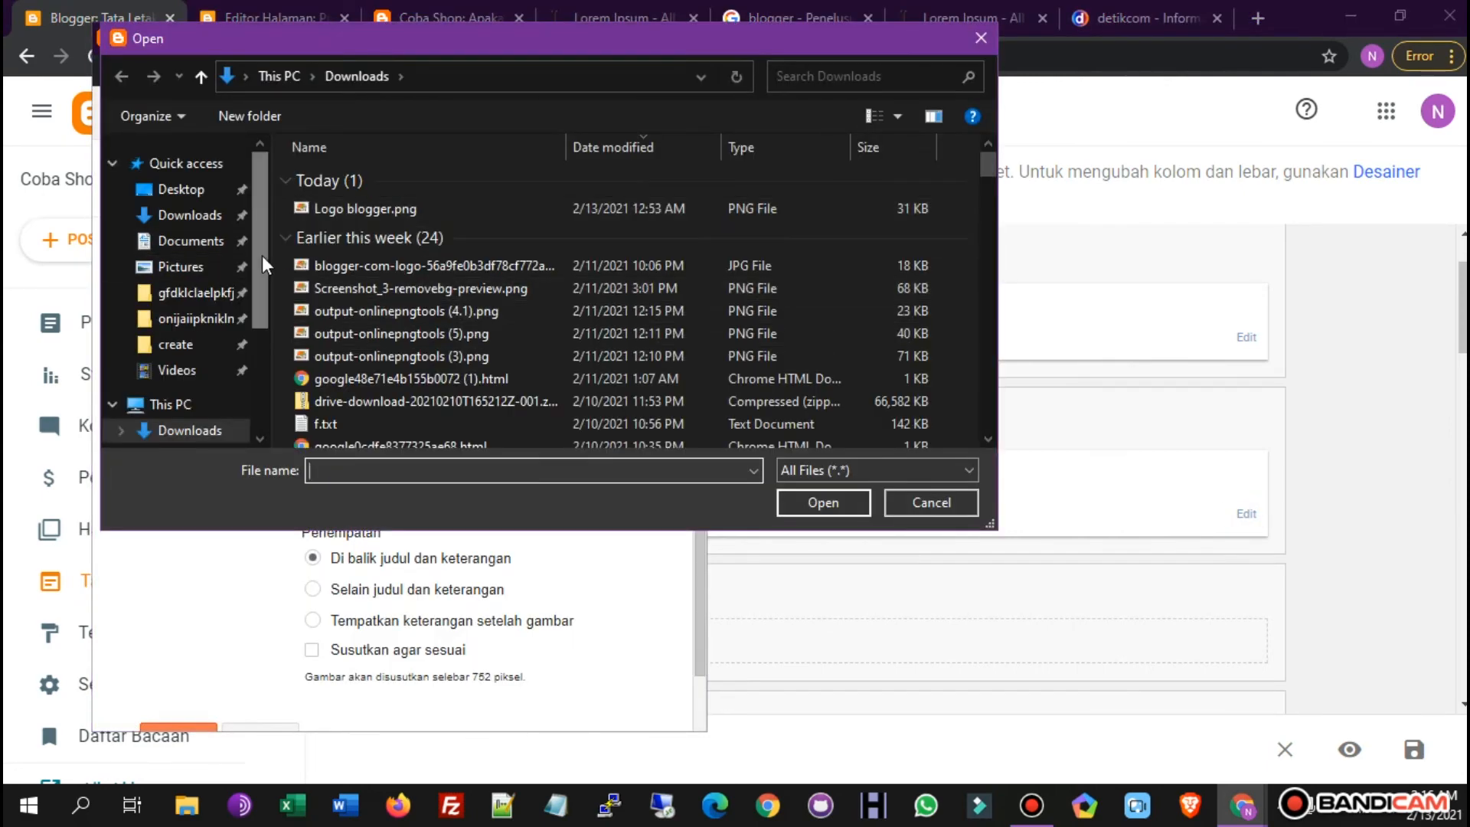
pyautogui.click(363, 212)
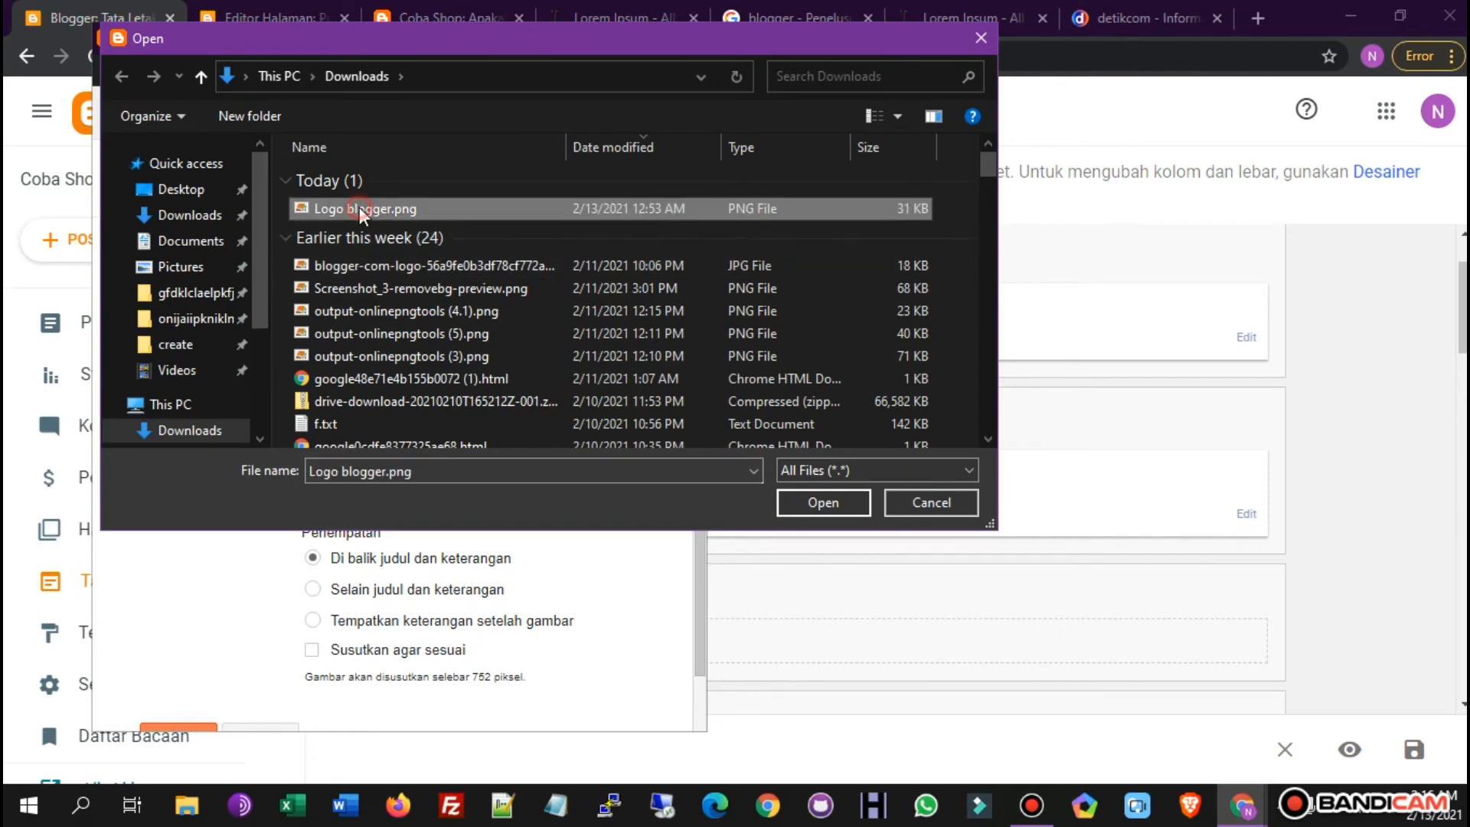
pyautogui.click(820, 502)
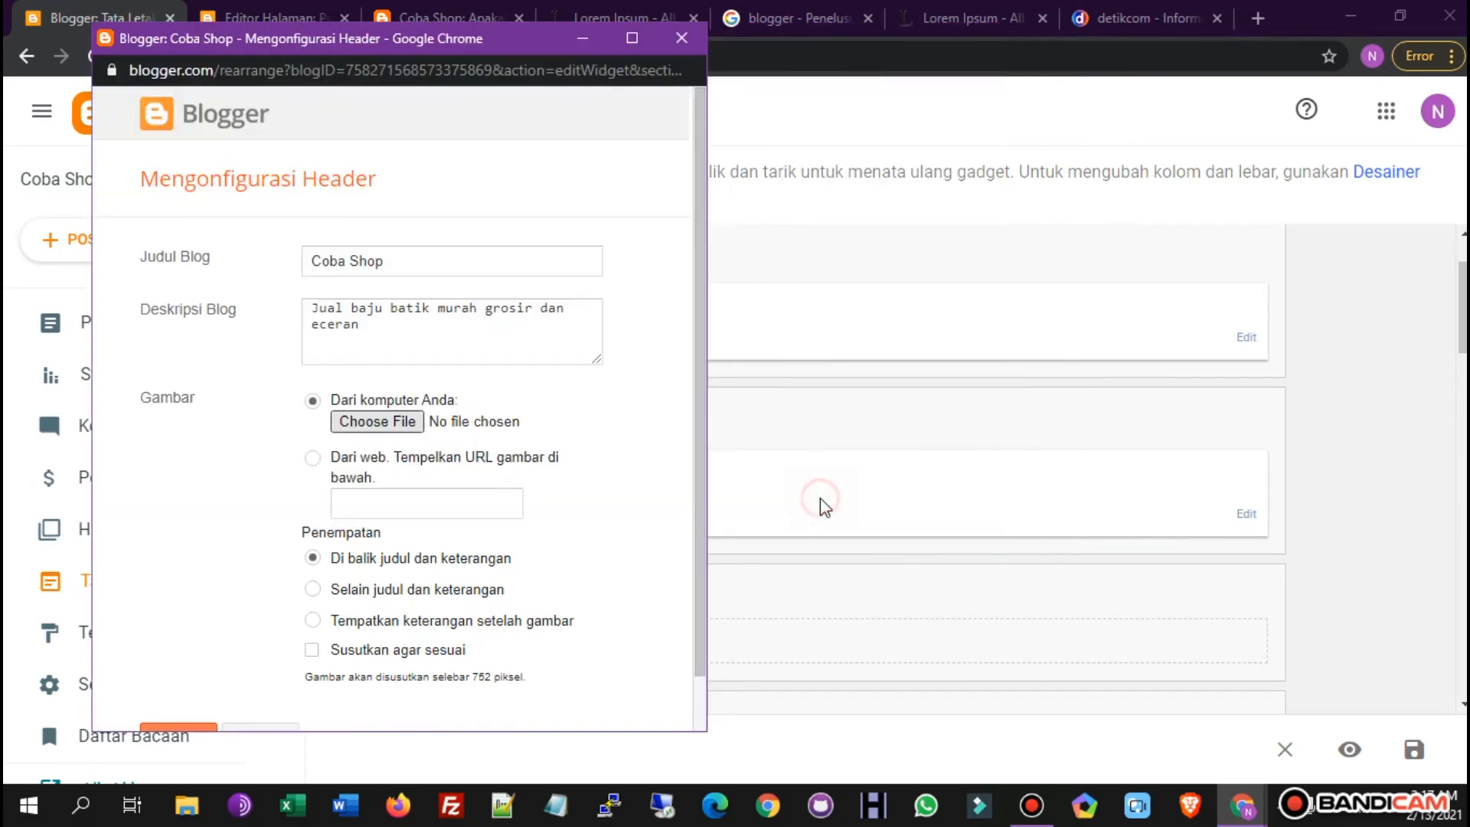
pyautogui.scroll(-3, 409, 517)
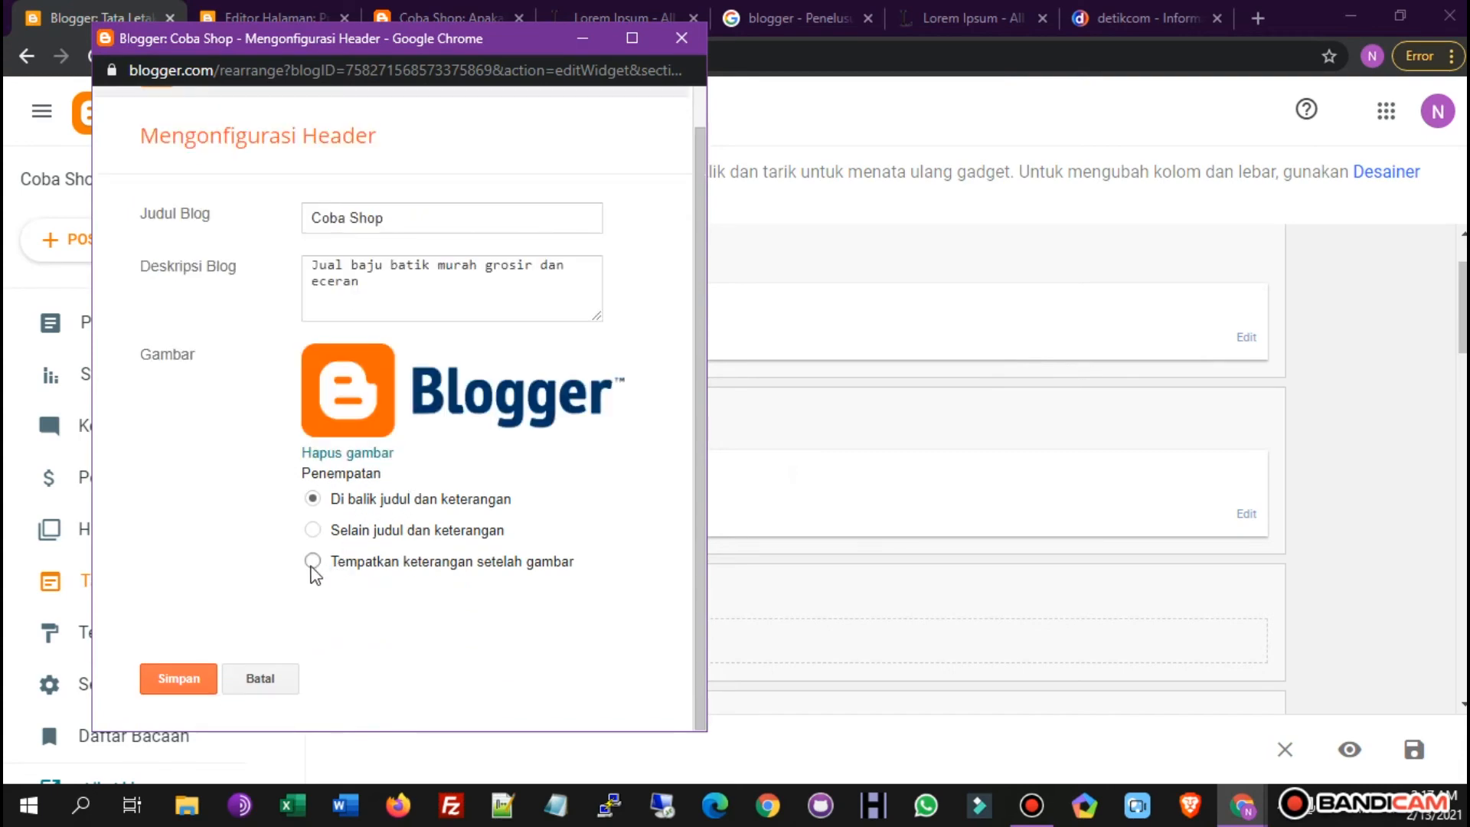
pyautogui.click(172, 684)
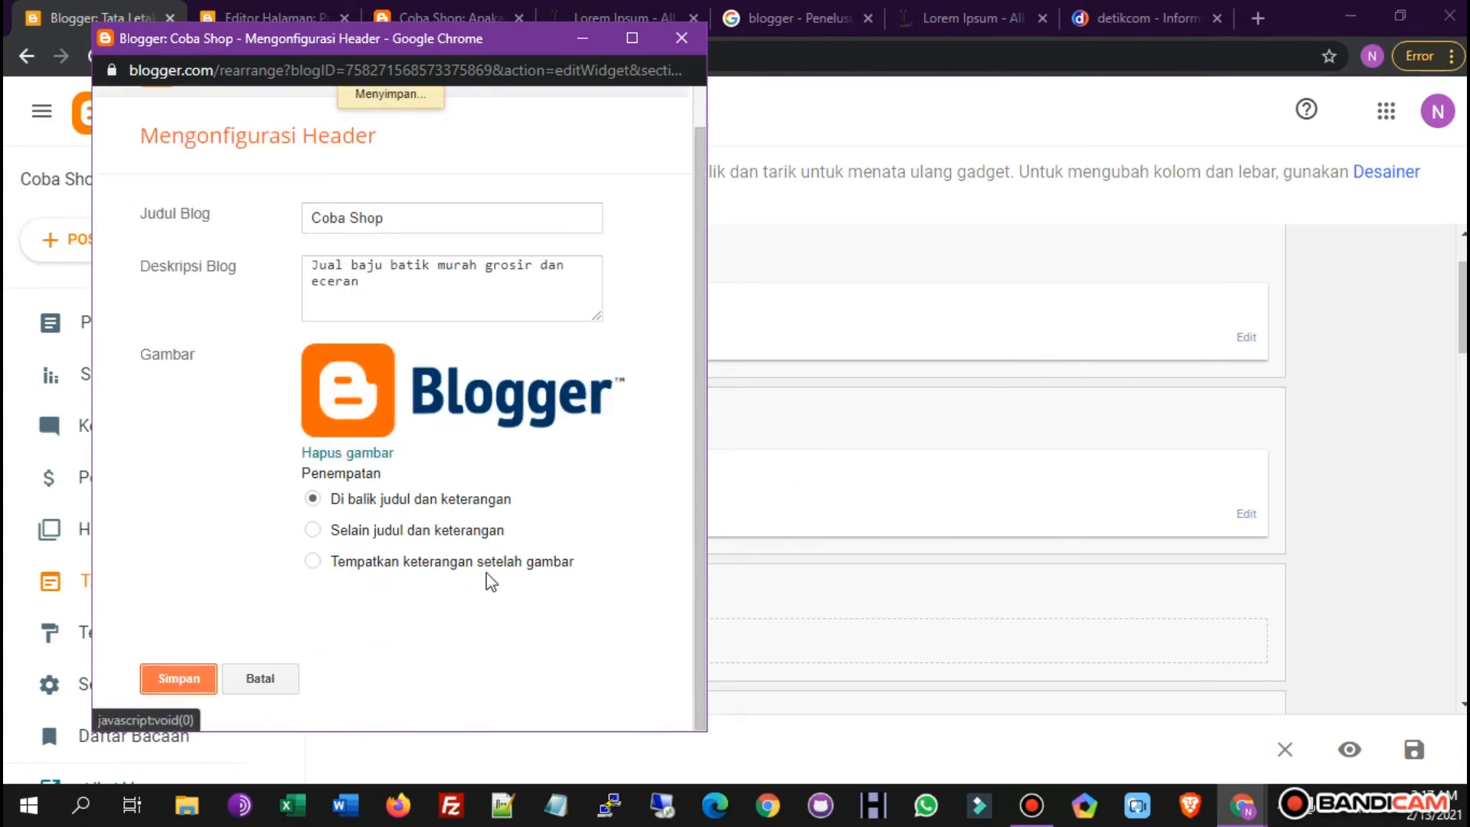
# Reload the published post to check the header image, close it, and return to the blog layout.
pyautogui.click(280, 11)
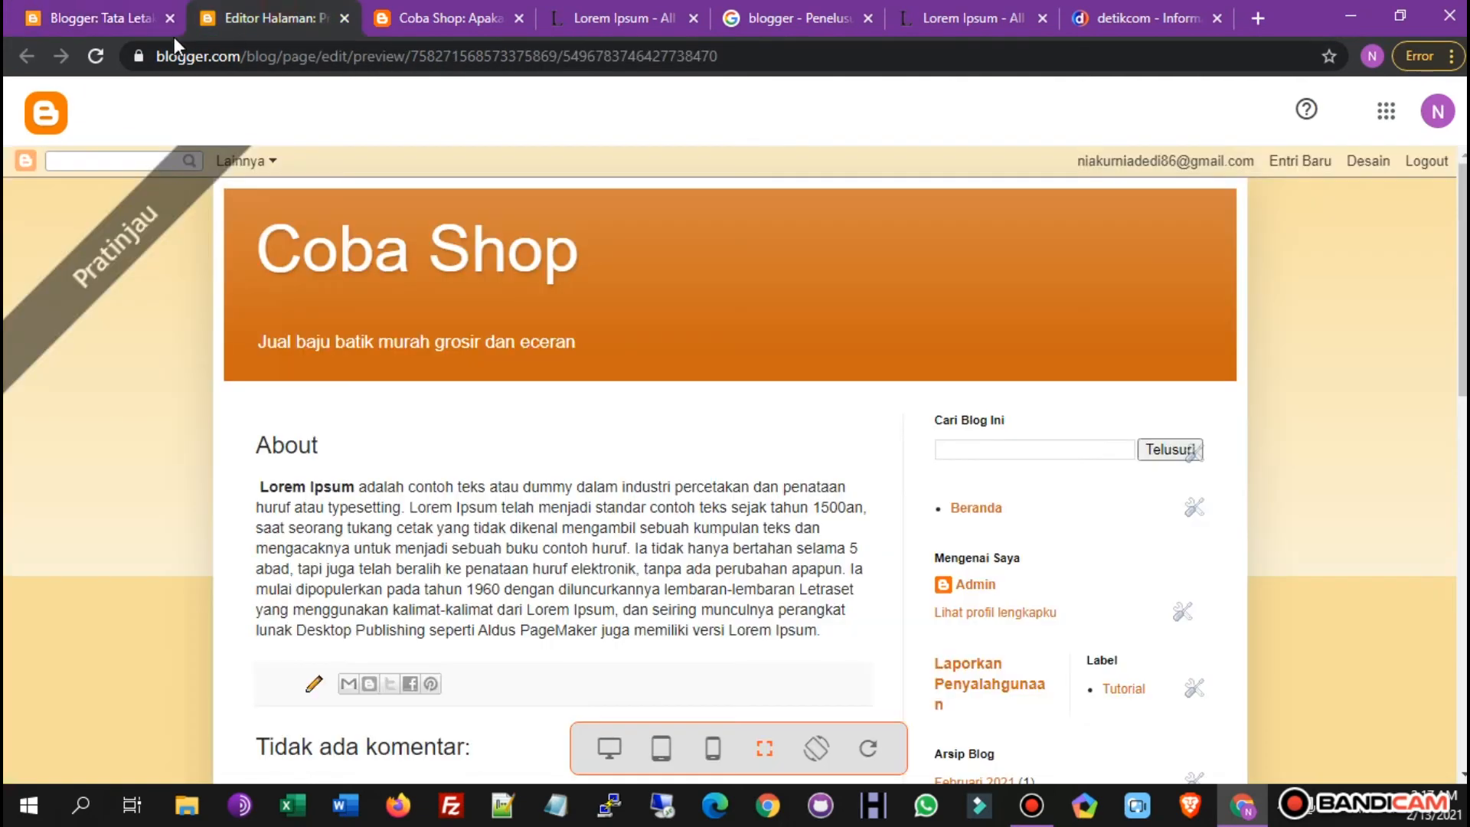
pyautogui.click(458, 11)
pyautogui.click(95, 56)
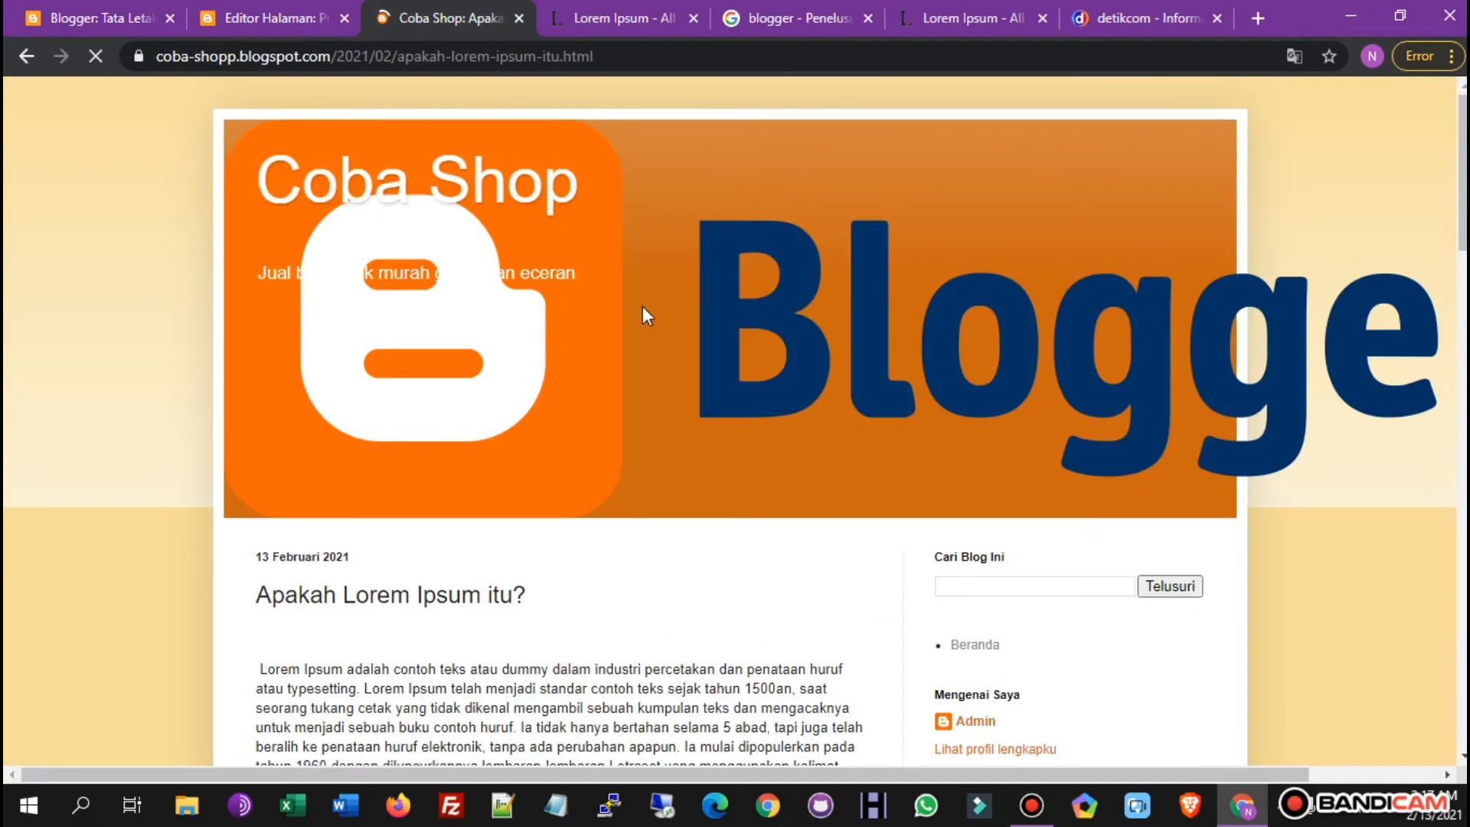
pyautogui.click(518, 18)
pyautogui.click(96, 14)
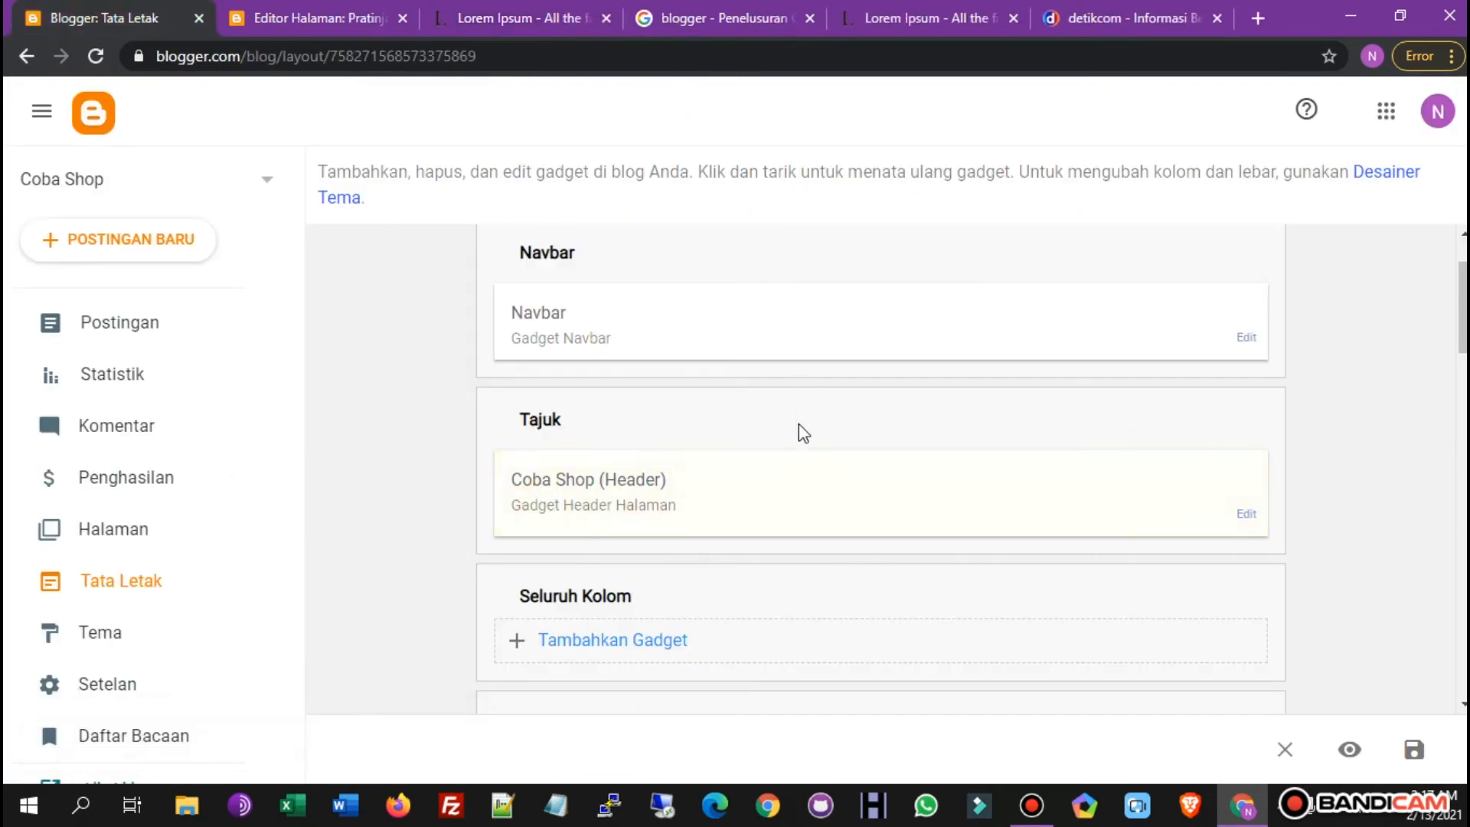
# Open the configuration of the Coba Shop header gadget in the Tajuk section and remove its image.
pyautogui.scroll(-3, 988, 540)
pyautogui.scroll(5, 1008, 530)
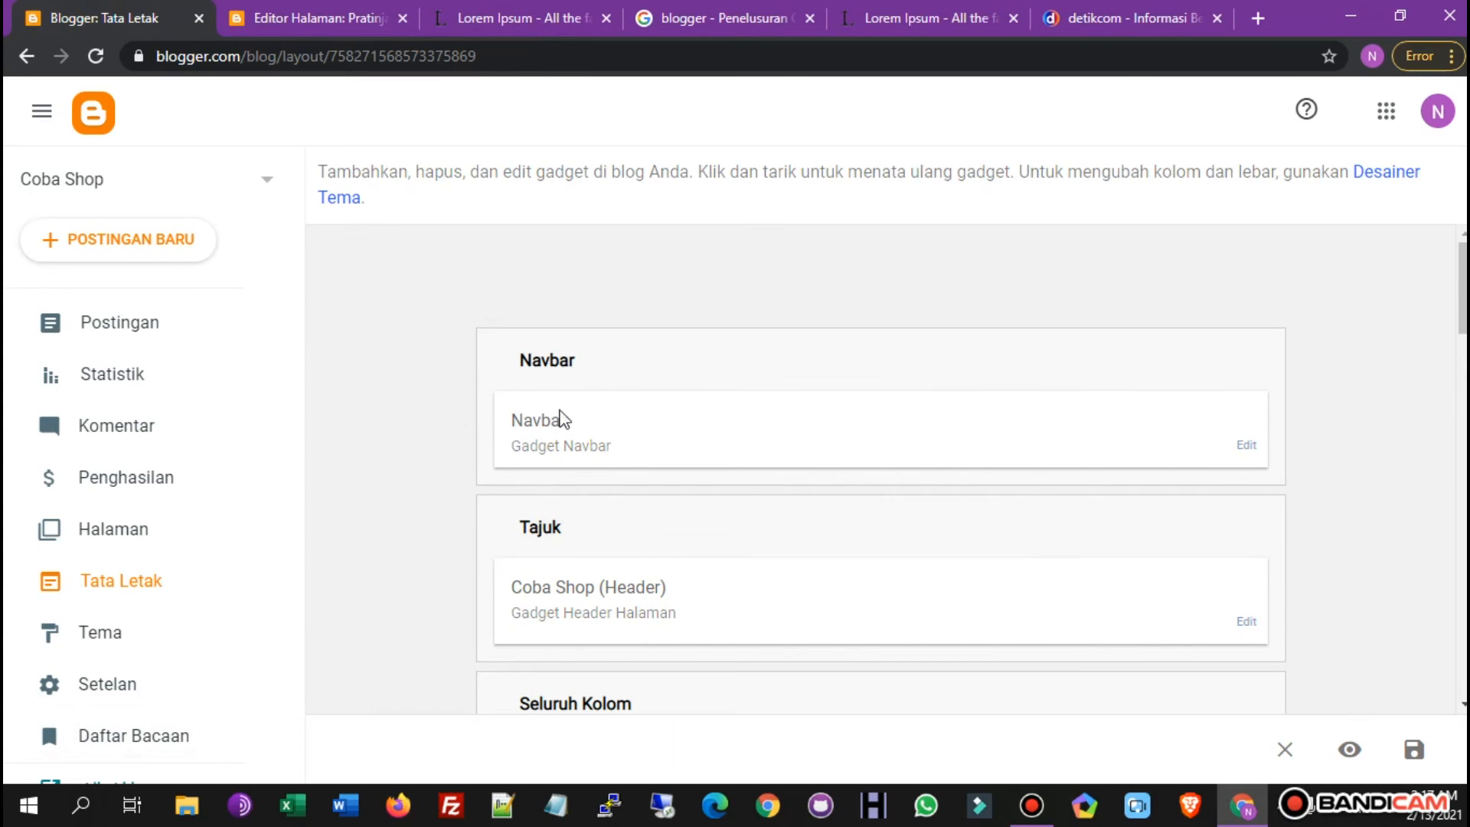
pyautogui.scroll(-3, 564, 419)
pyautogui.click(1246, 407)
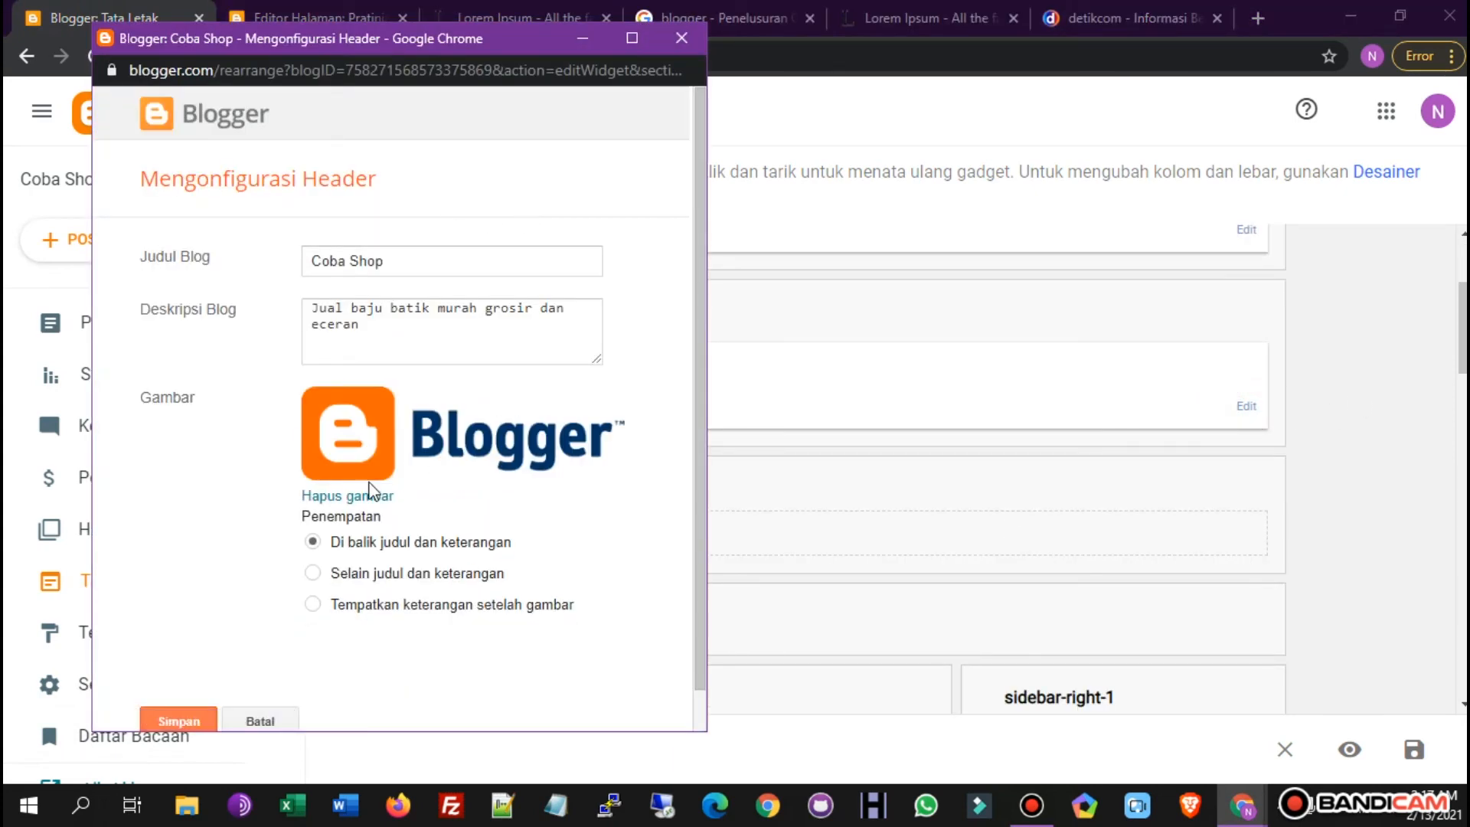
pyautogui.click(371, 497)
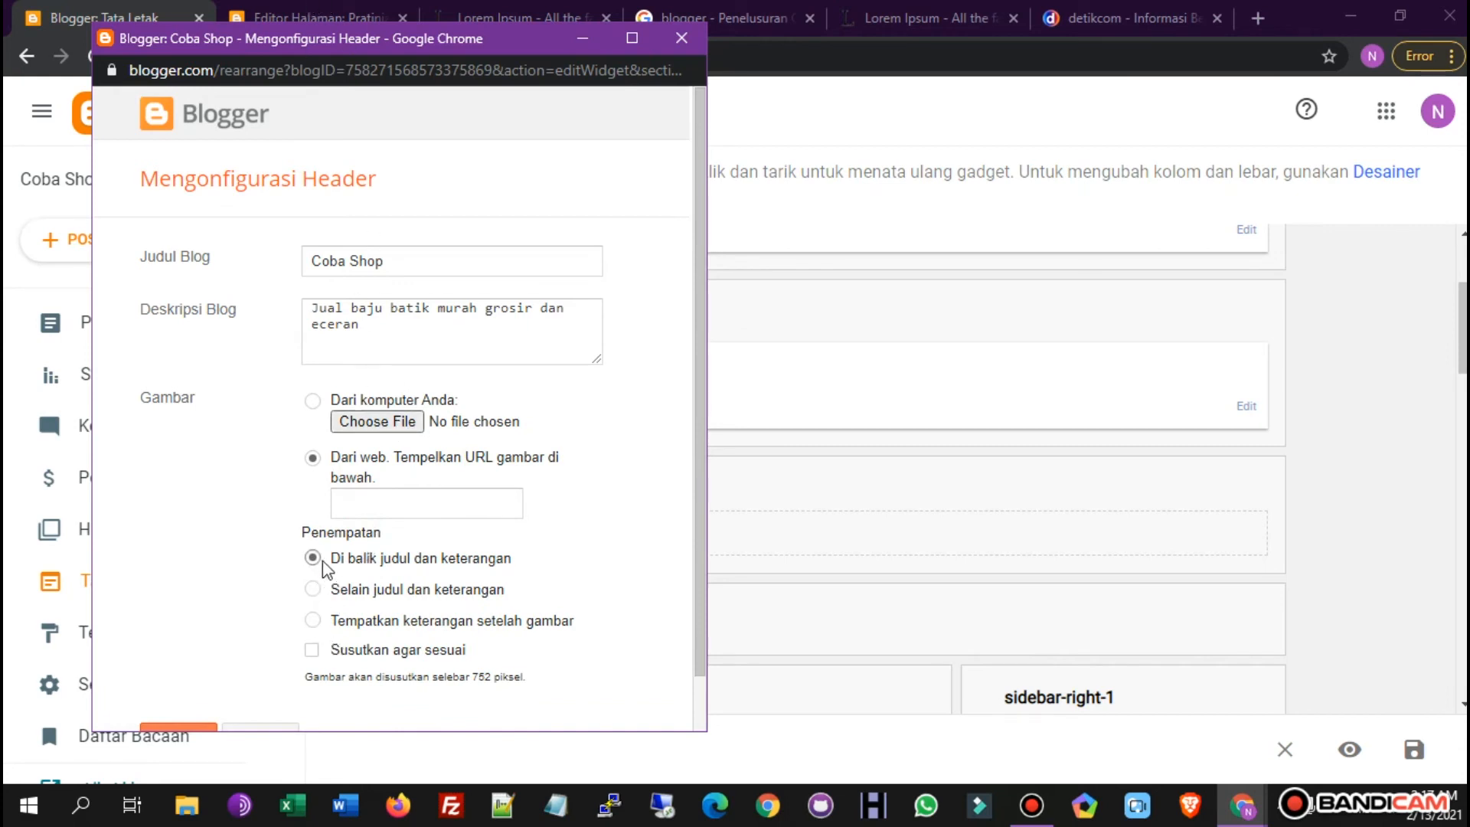
# Set the header image placement to "Selain judul dan keterangan", enable "Susutkan agar sesuai", and save the header.
pyautogui.click(313, 622)
pyautogui.click(396, 589)
pyautogui.scroll(-1, 466, 556)
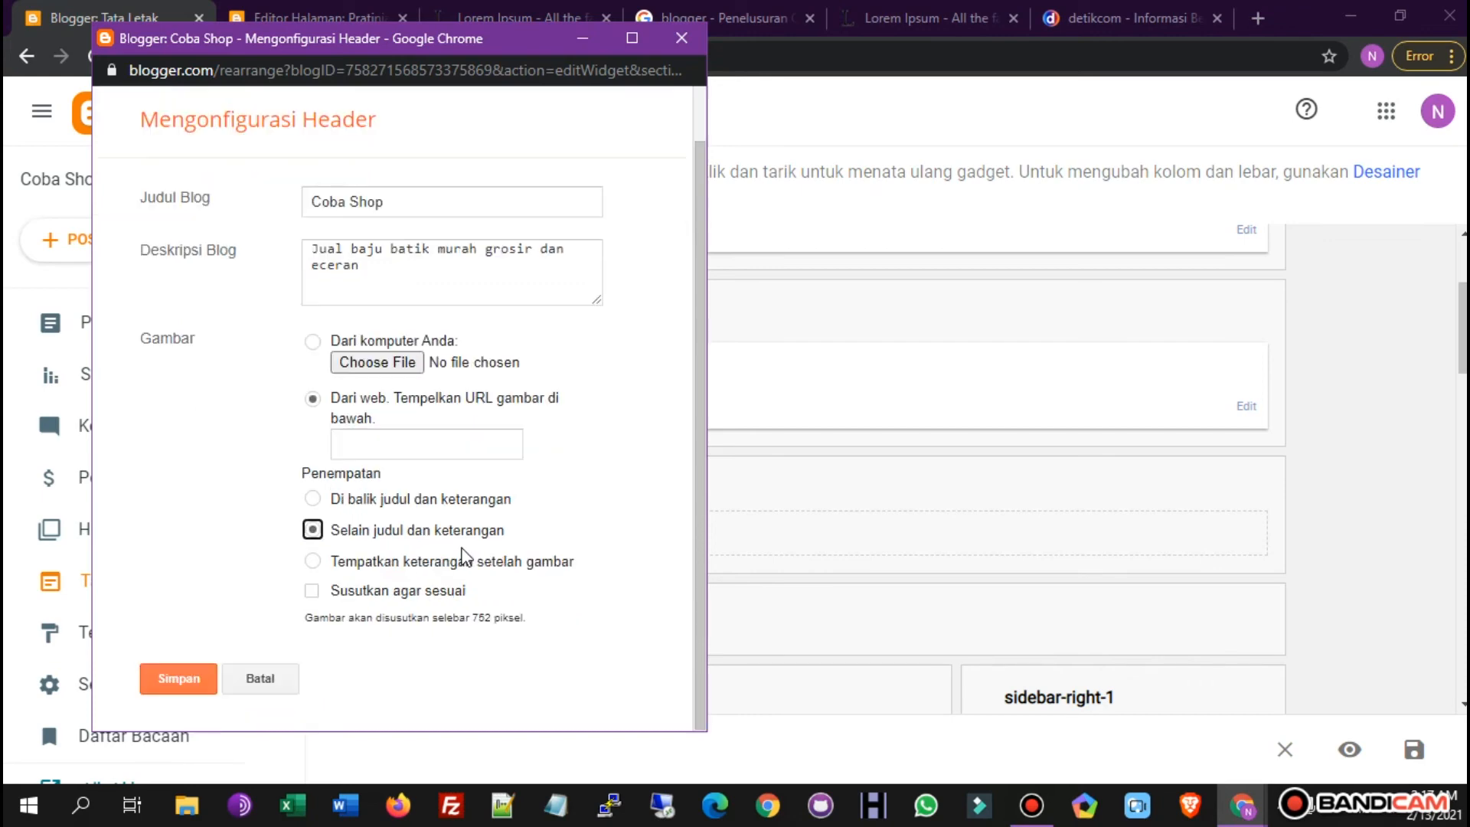
pyautogui.click(313, 592)
pyautogui.click(359, 201)
pyautogui.click(364, 248)
pyautogui.click(188, 678)
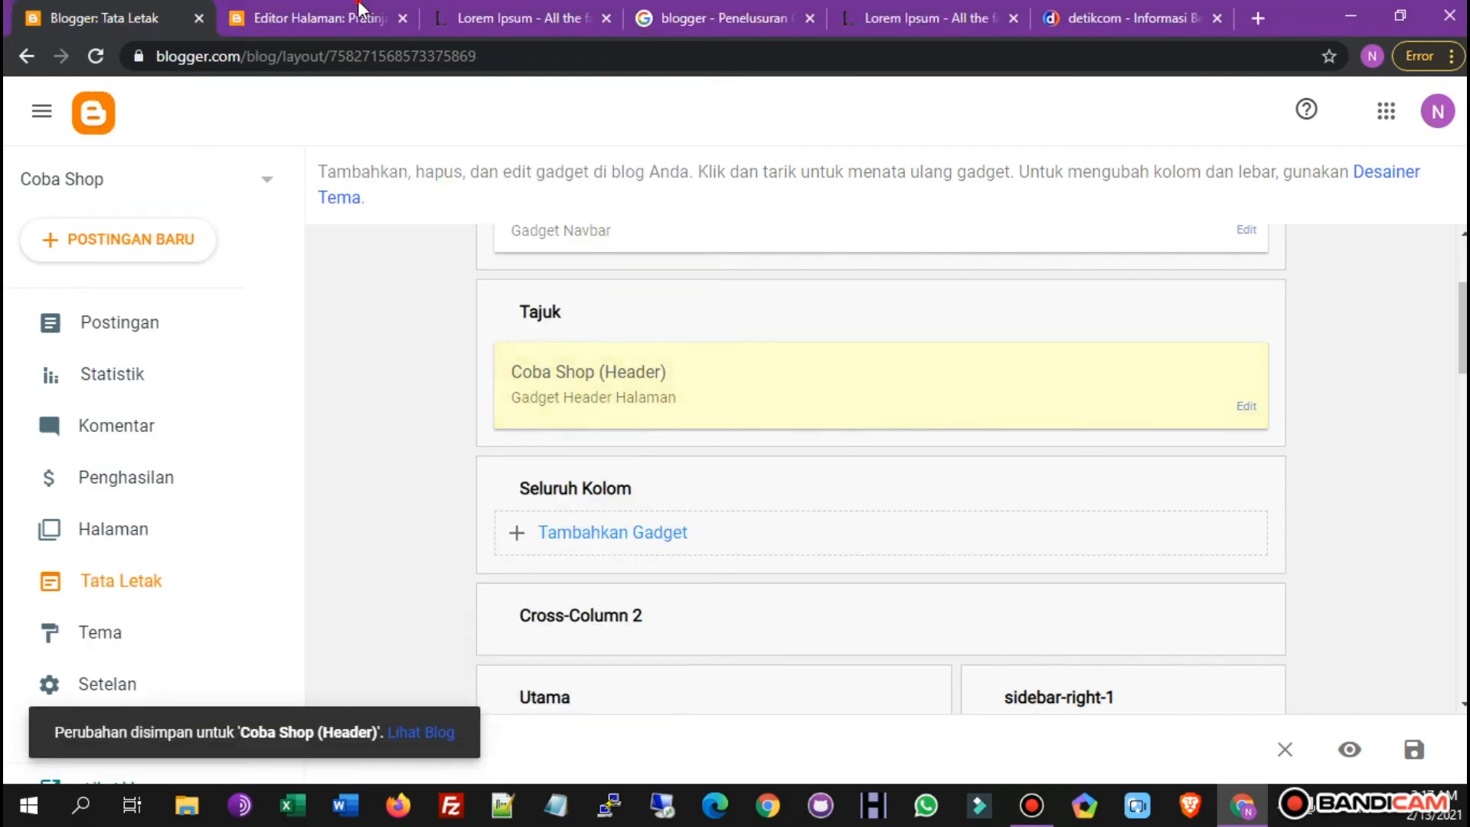
# Reload and close the About page preview, view the live blog to check the header, and return to the layout.
pyautogui.click(359, 10)
pyautogui.click(95, 56)
pyautogui.click(566, 12)
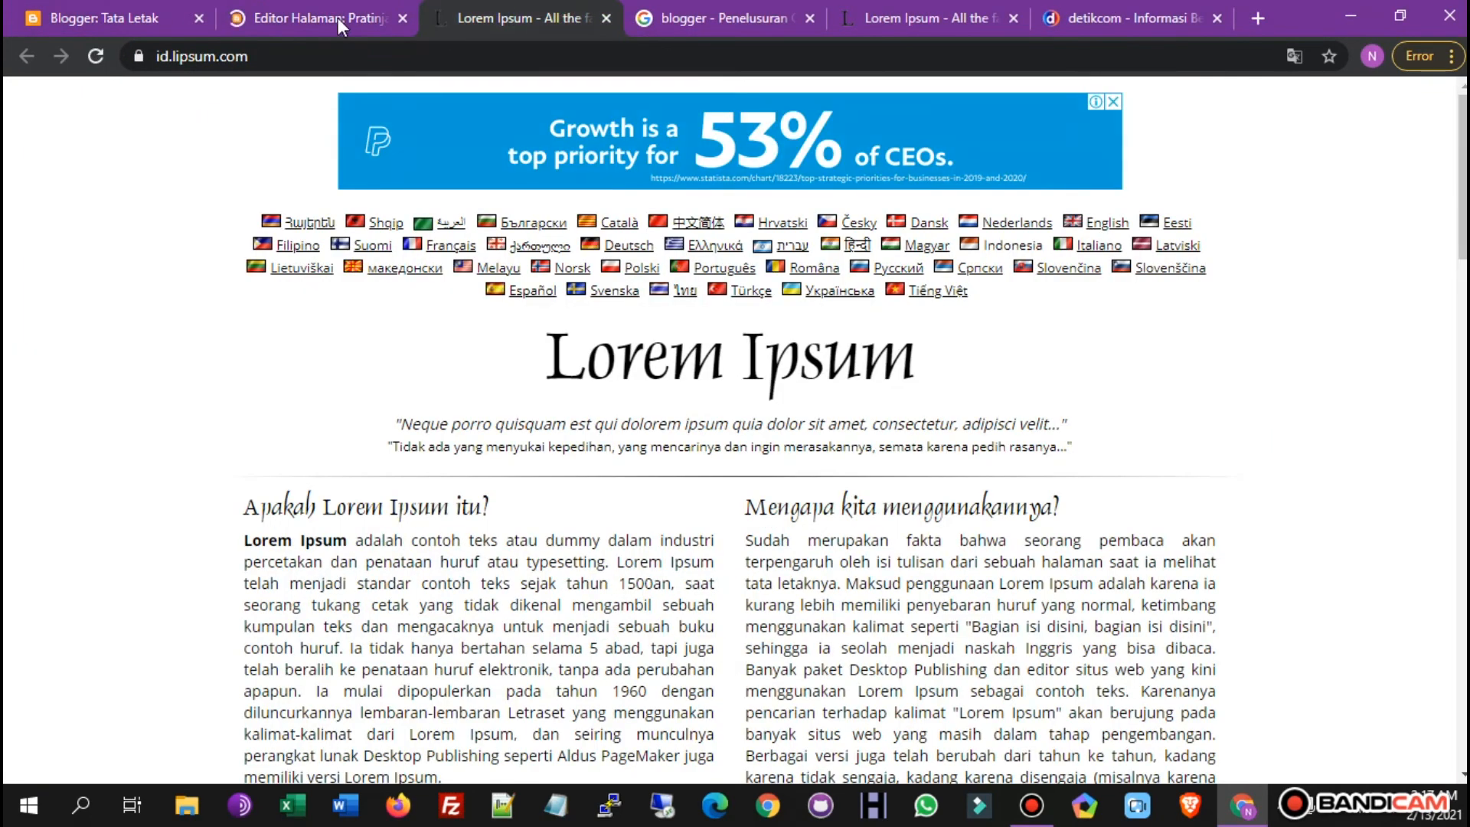
pyautogui.click(338, 17)
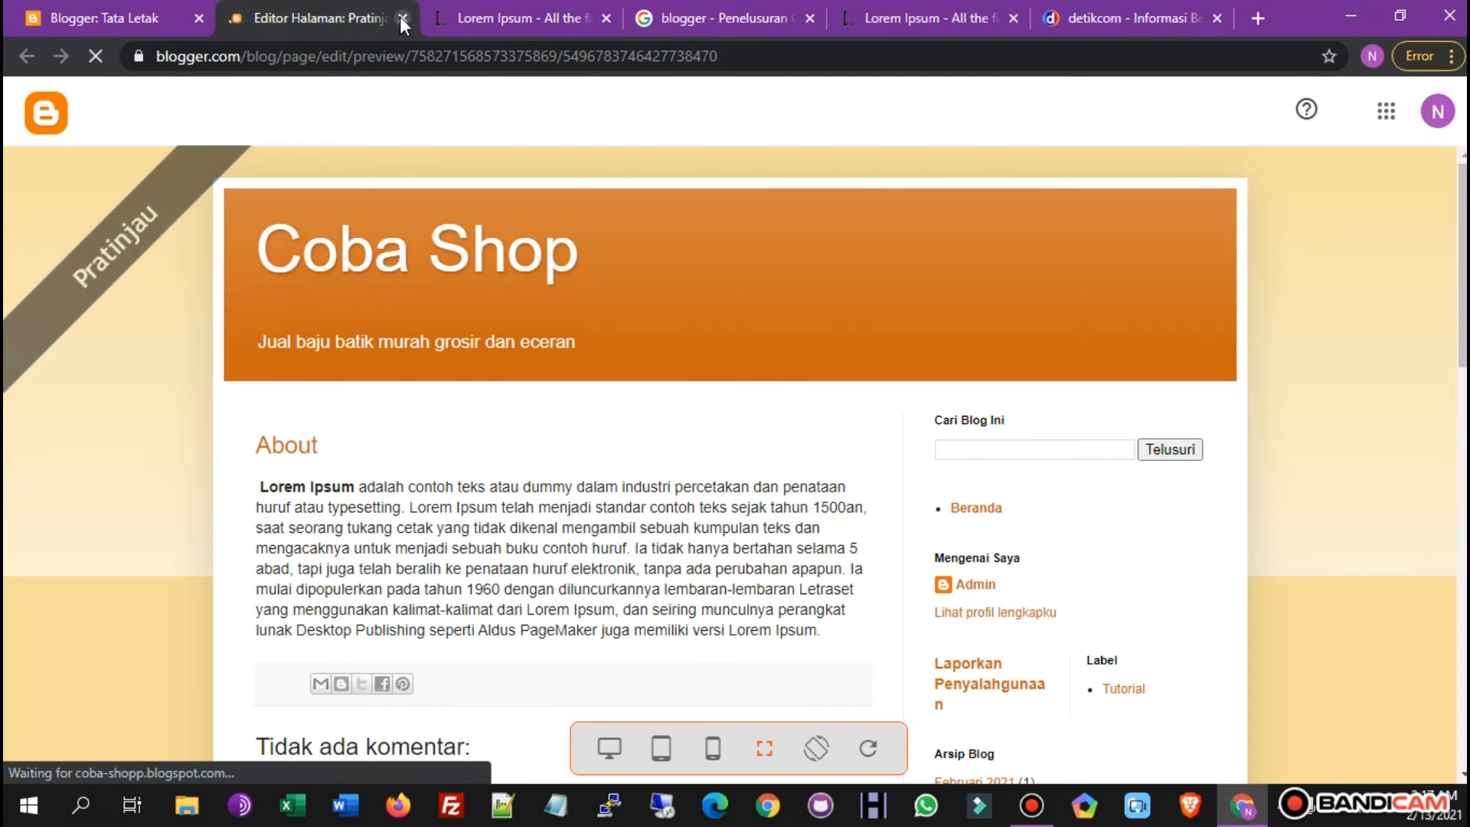
pyautogui.click(403, 19)
pyautogui.click(108, 17)
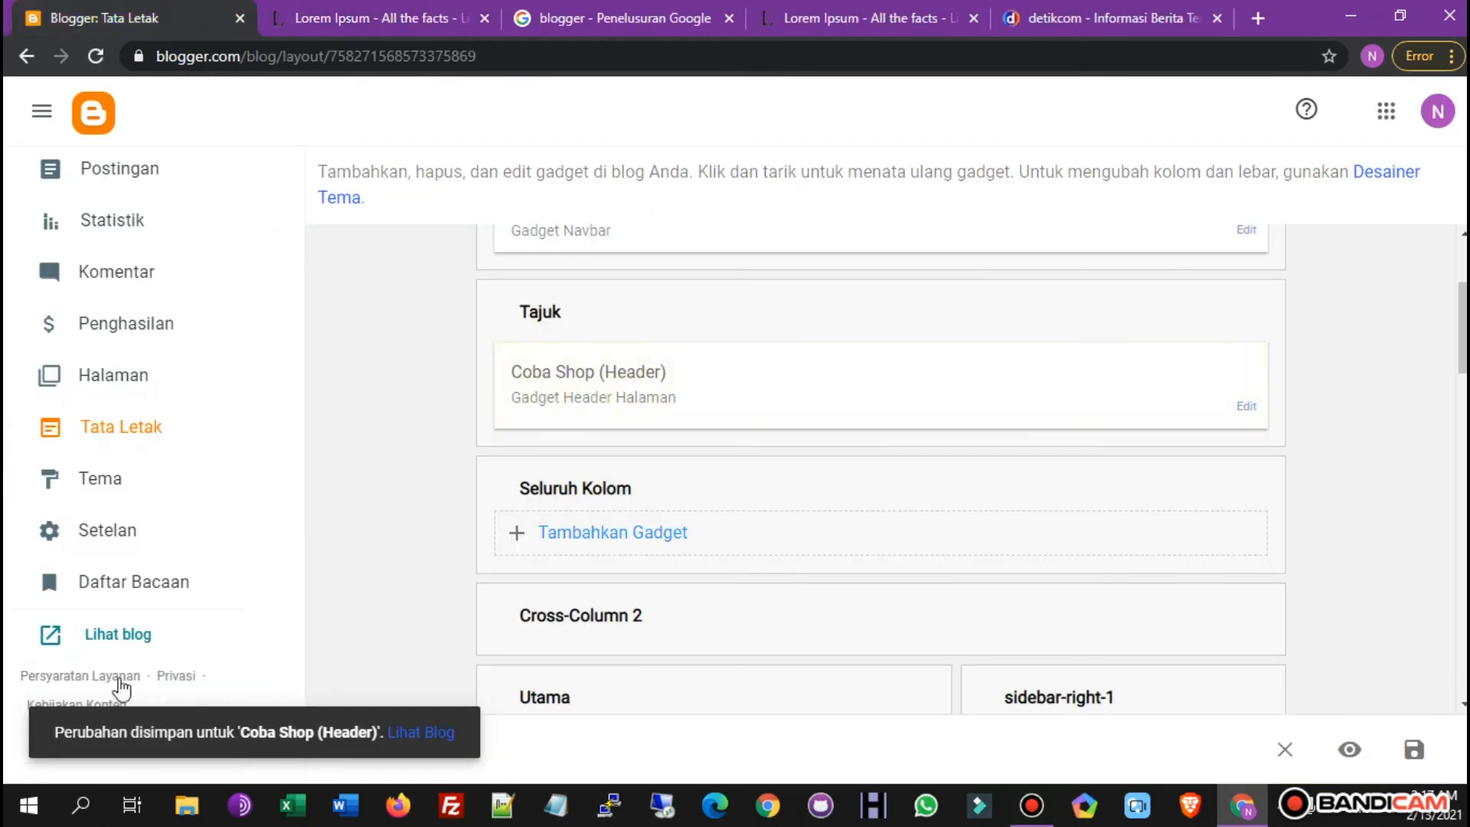
pyautogui.click(120, 635)
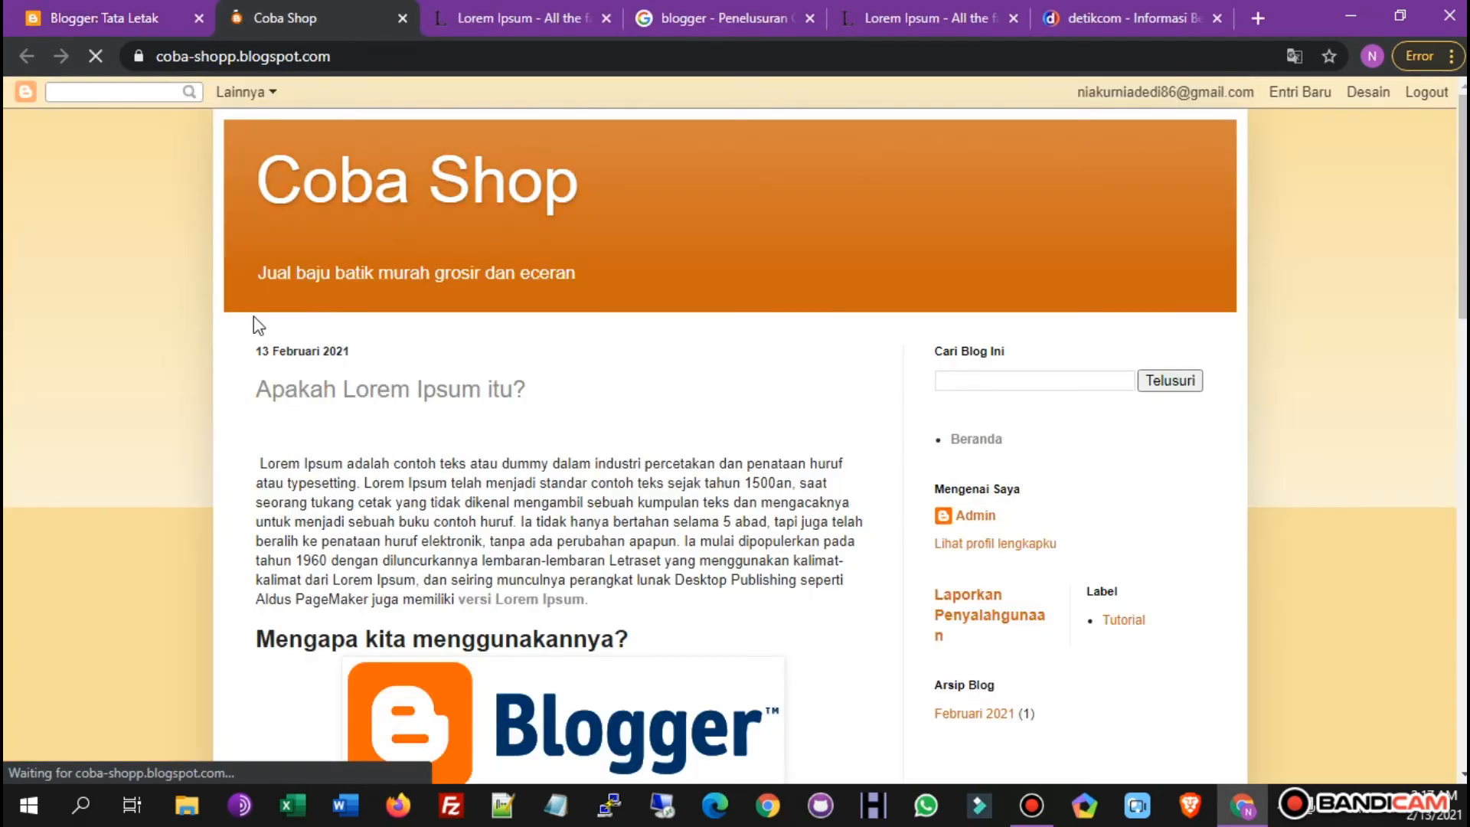
pyautogui.click(187, 10)
# Move the "Entri yang Diunggulkan" gadget and the "Postingan Populer" gadget above it to the start of sidebar-right-1.
pyautogui.scroll(-5, 781, 371)
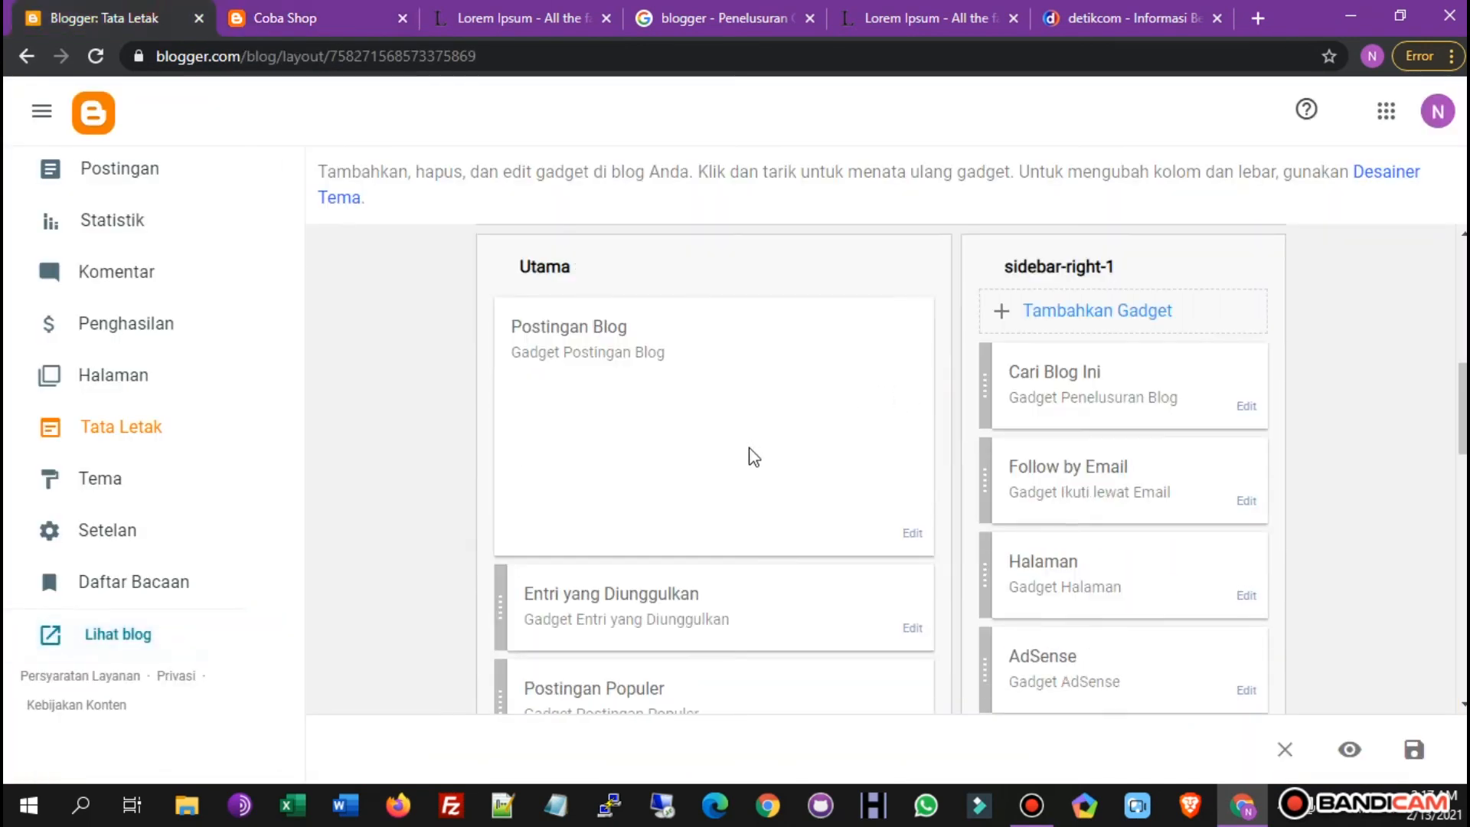
pyautogui.moveTo(1115, 381)
pyautogui.mouseDown()
pyautogui.moveTo(1117, 334)
pyautogui.moveTo(1126, 377)
pyautogui.mouseUp()
pyautogui.scroll(-3, 842, 520)
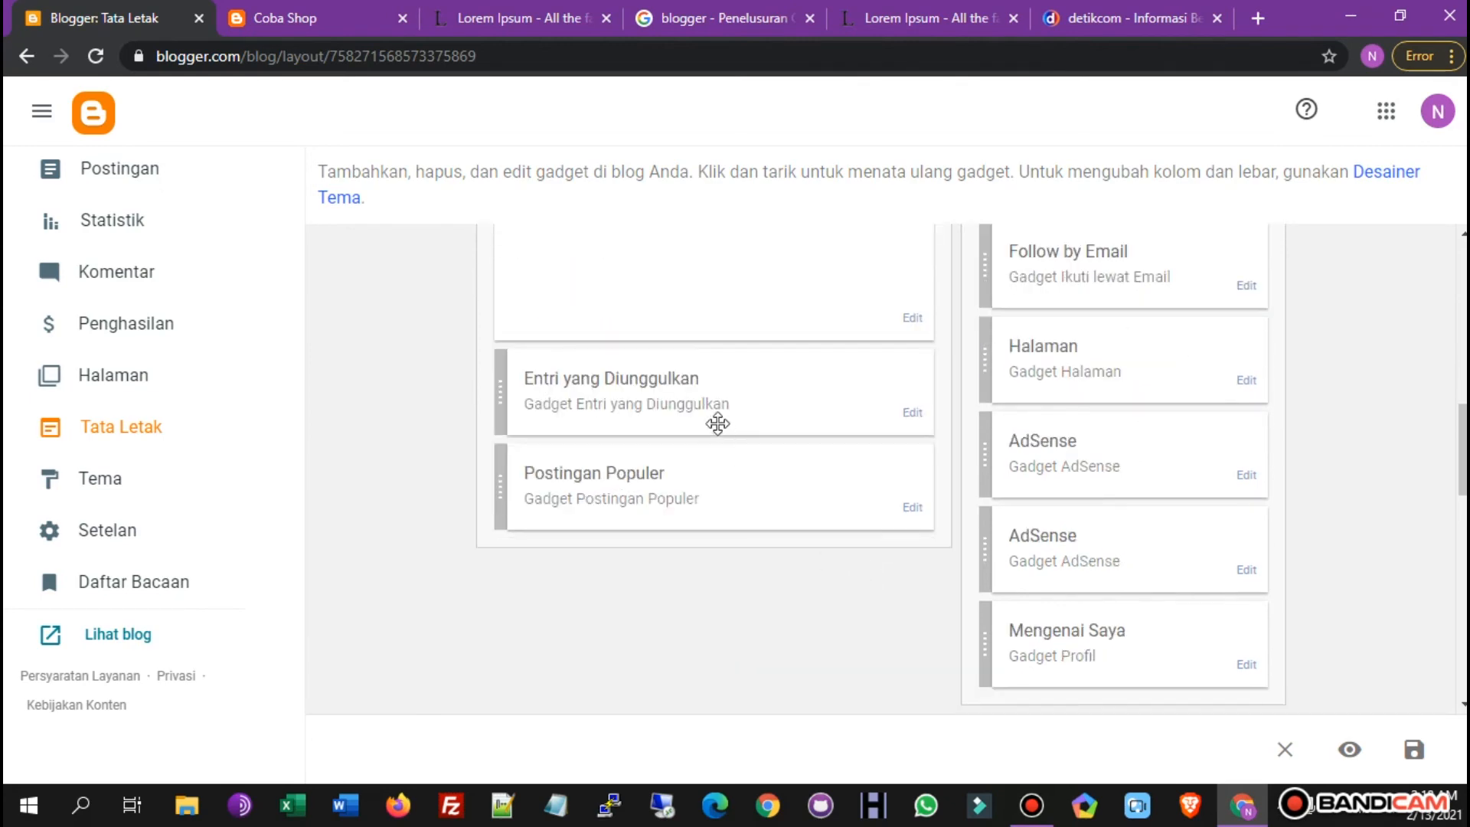
pyautogui.moveTo(732, 407); pyautogui.dragTo(1006, 493)
pyautogui.scroll(4, 1110, 437)
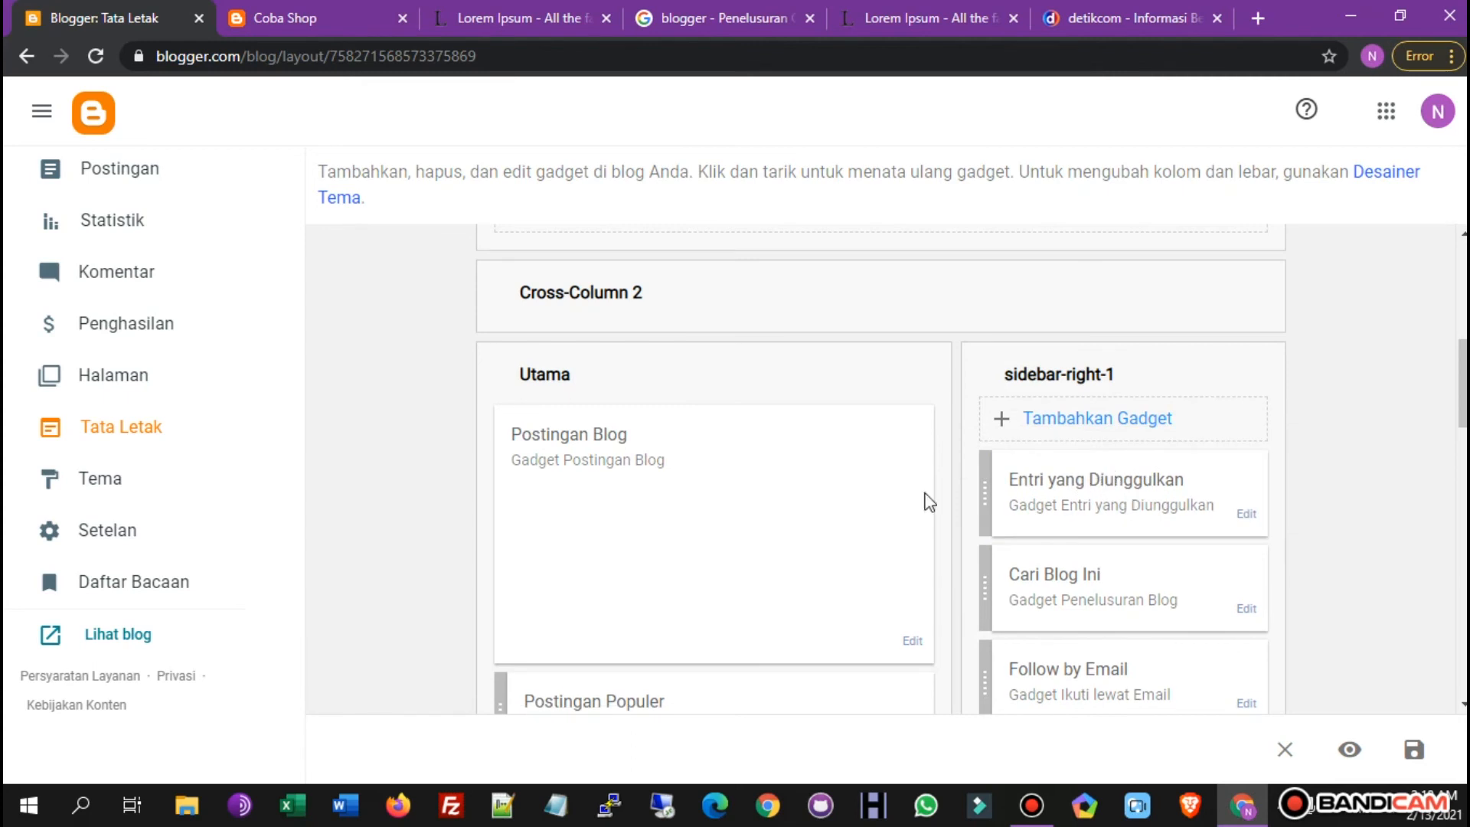
pyautogui.scroll(-3, 774, 551)
pyautogui.moveTo(699, 512); pyautogui.dragTo(1187, 299)
# Look through the remaining layout sections down to the footer, and reload the live blog to check the moved gadgets.
pyautogui.scroll(-5, 1026, 597)
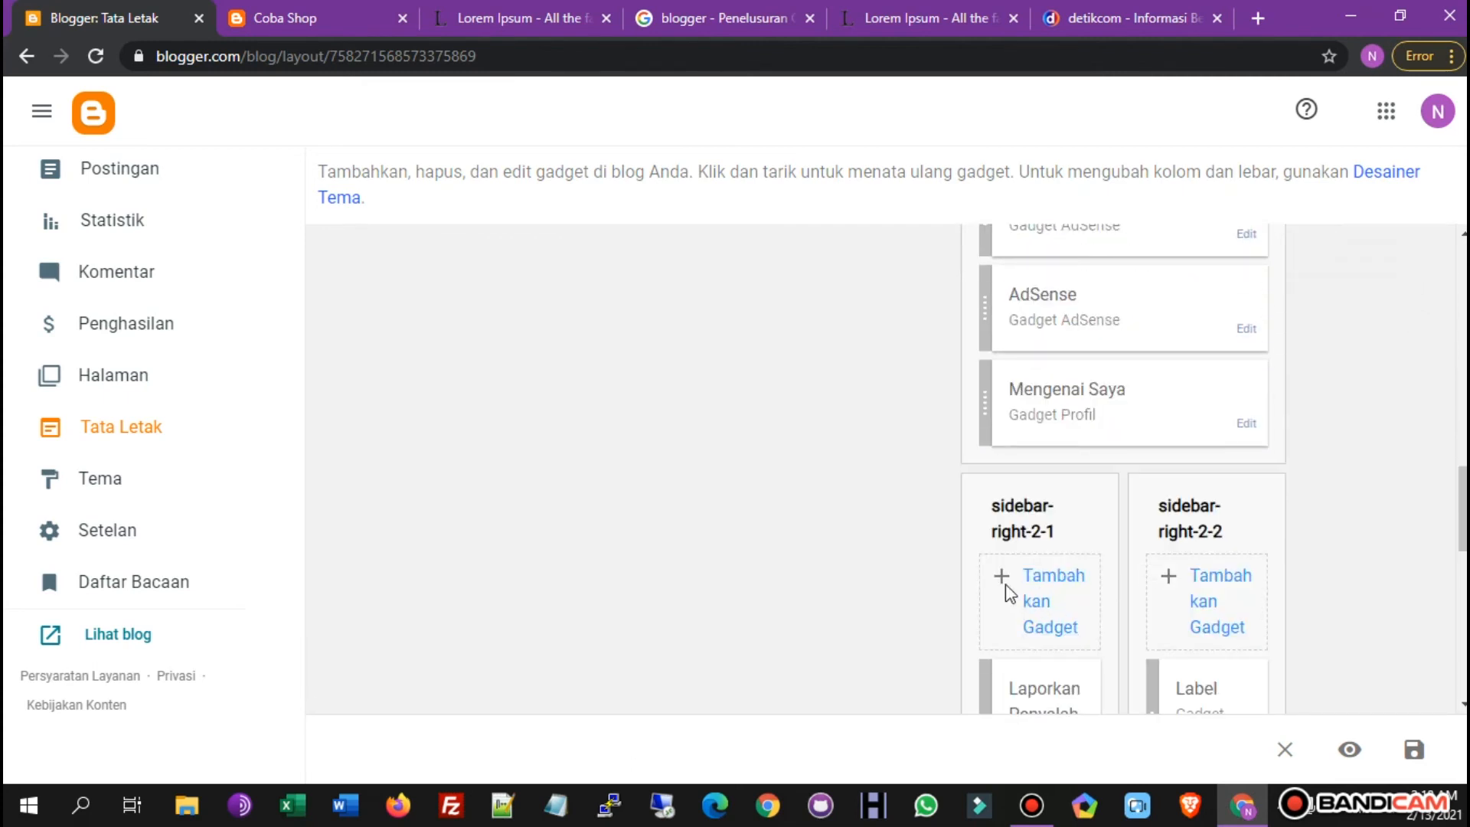
pyautogui.scroll(-7, 1026, 596)
pyautogui.scroll(3, 1033, 575)
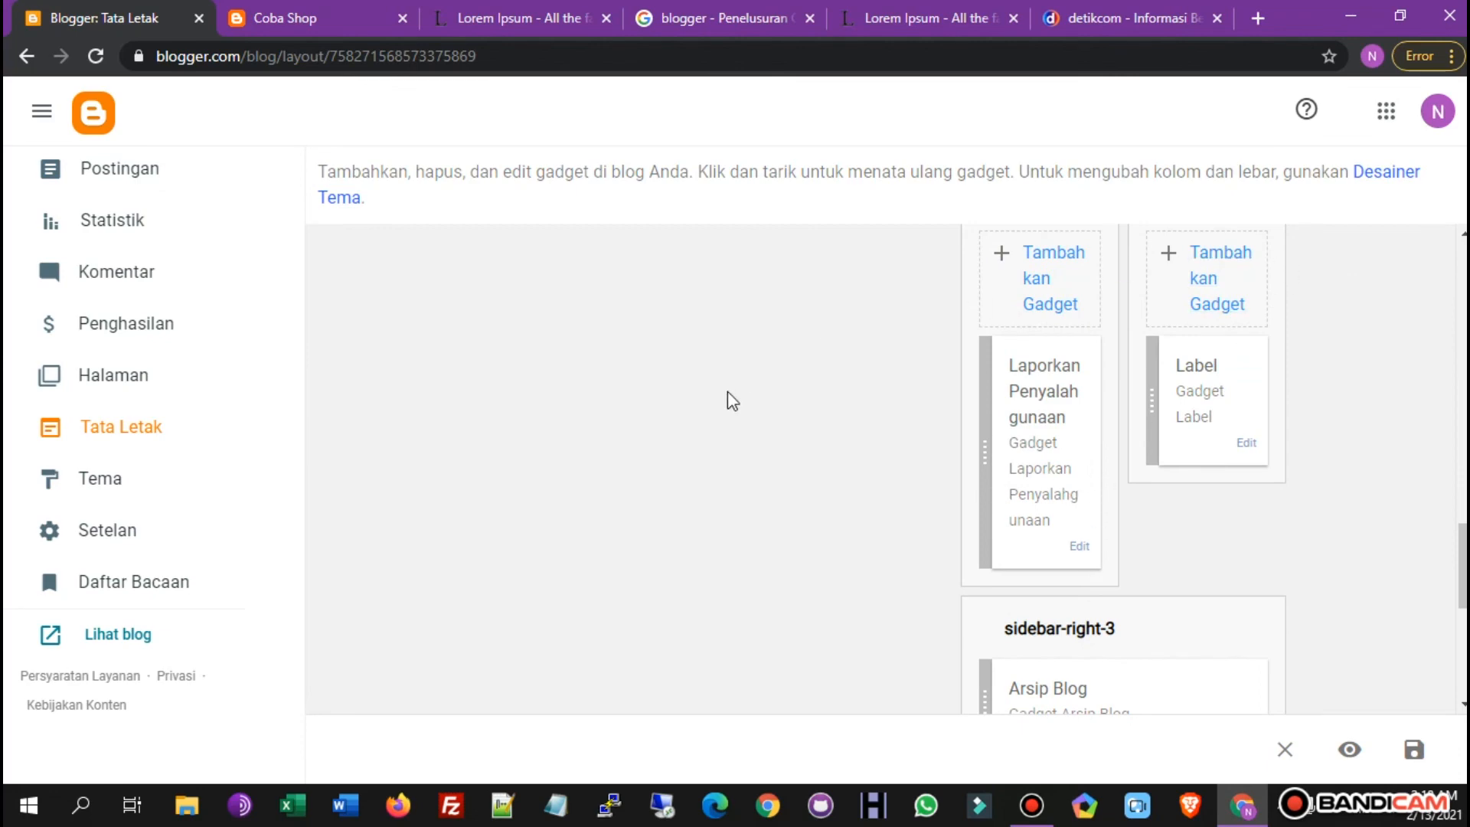
pyautogui.scroll(8, 765, 396)
pyautogui.scroll(-12, 916, 519)
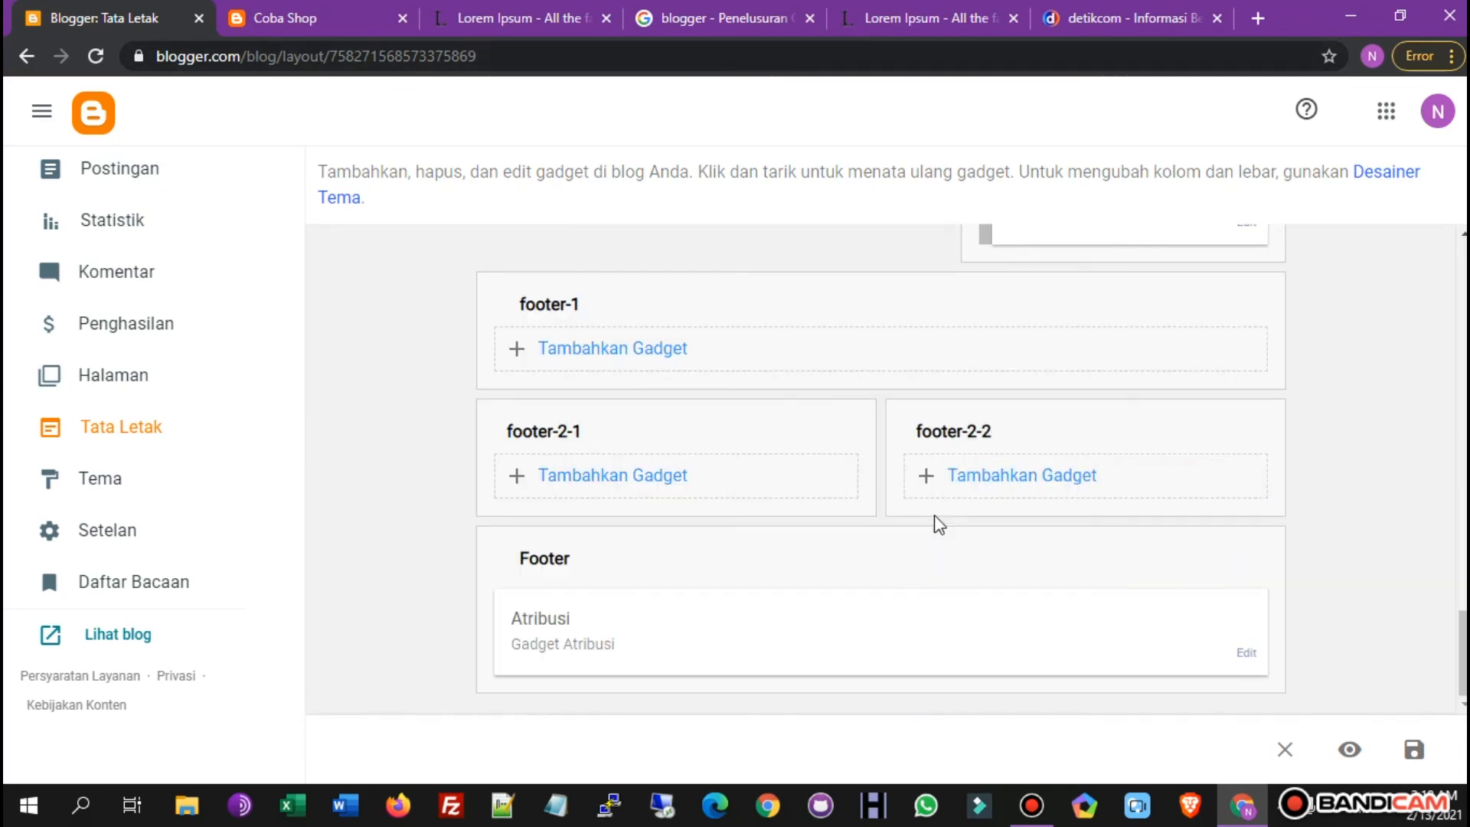
pyautogui.scroll(5, 670, 459)
pyautogui.click(342, 10)
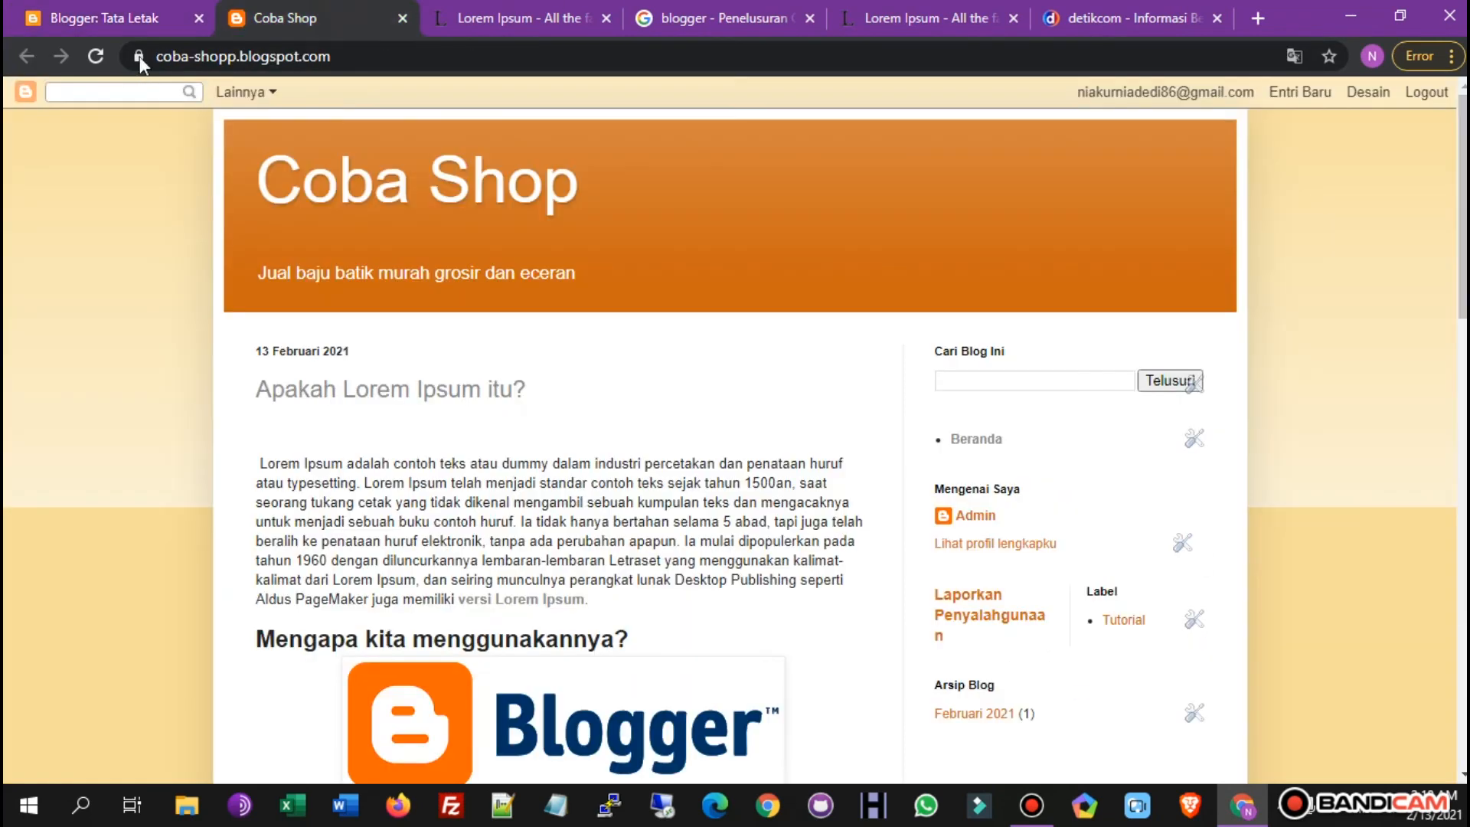
pyautogui.click(95, 56)
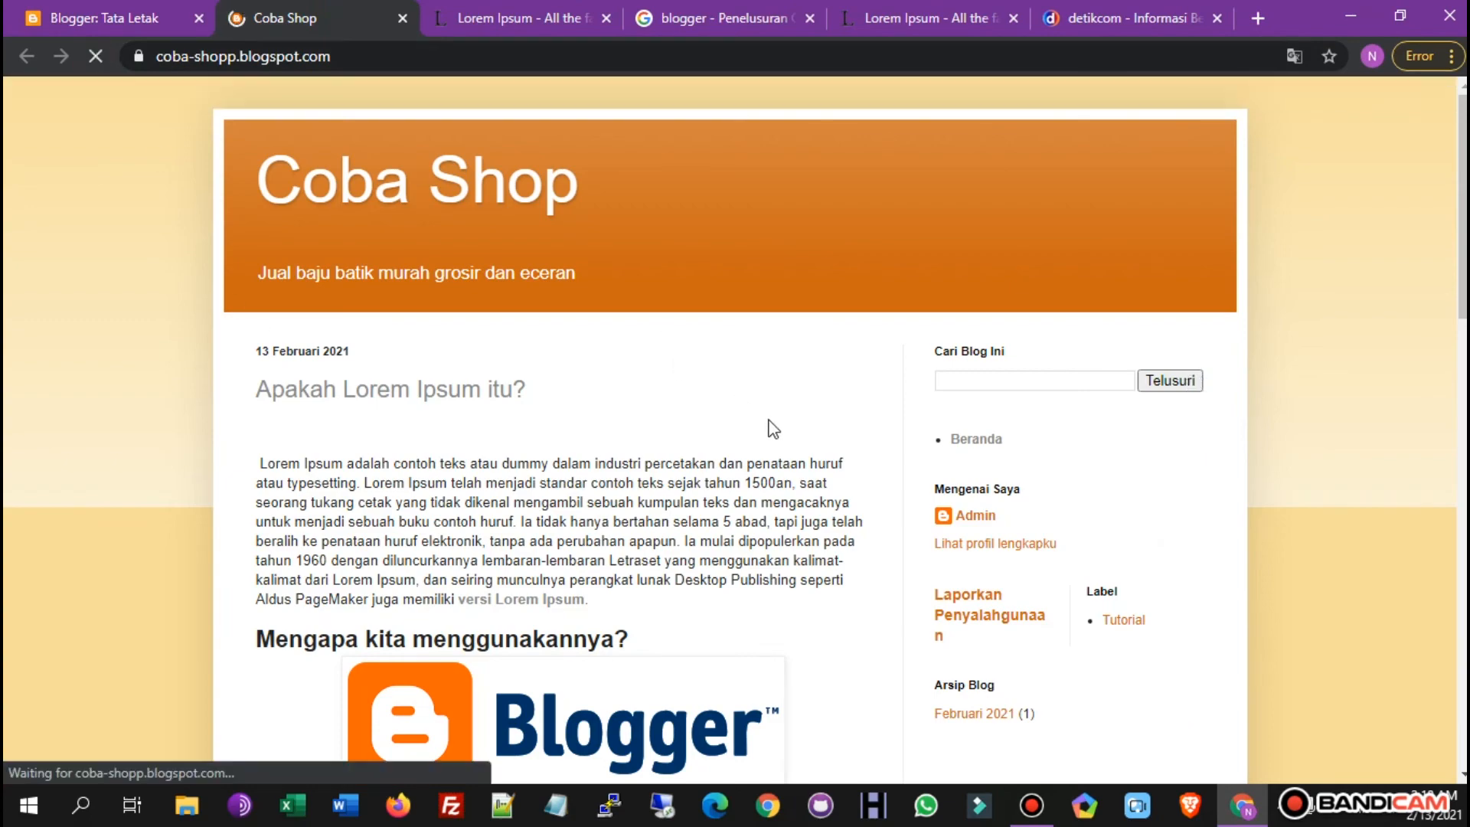
pyautogui.scroll(-12, 1013, 461)
pyautogui.scroll(-8, 971, 483)
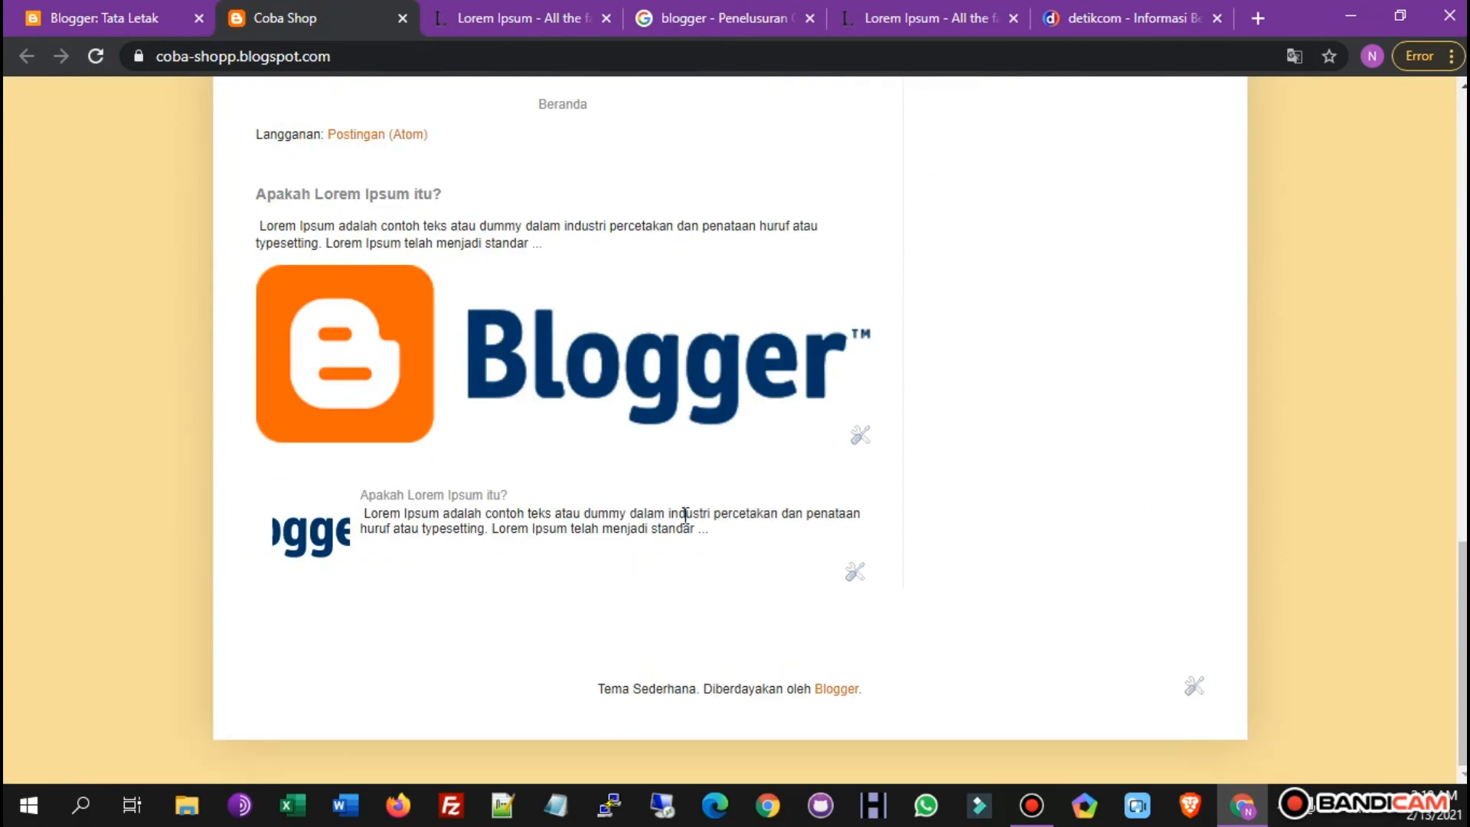
# Set the "Postingan Populer" gadget in the layout to posts most visited in "7 hari terakhir" and save it.
pyautogui.click(145, 9)
pyautogui.scroll(10, 1129, 558)
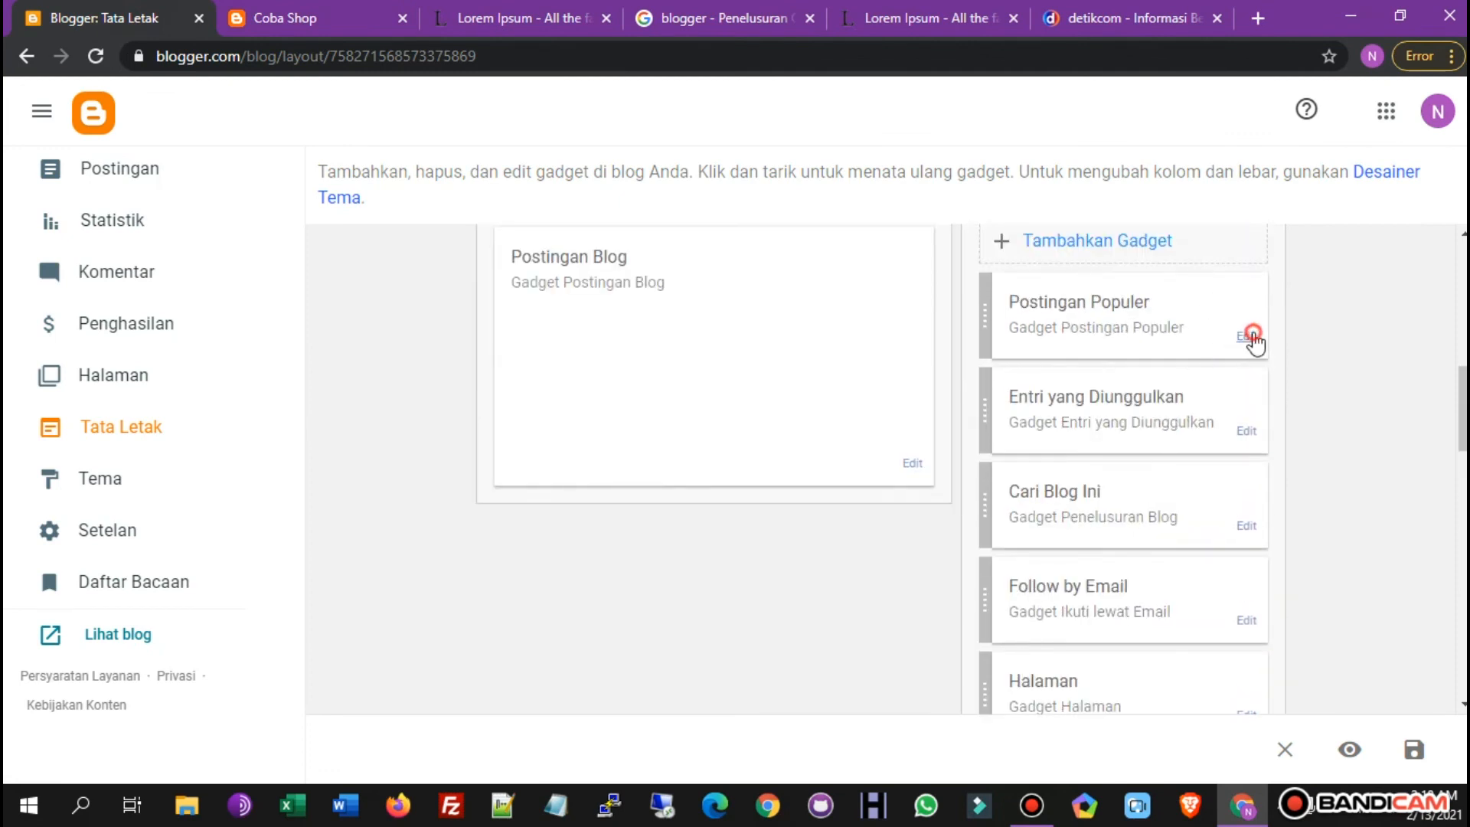
pyautogui.click(1246, 336)
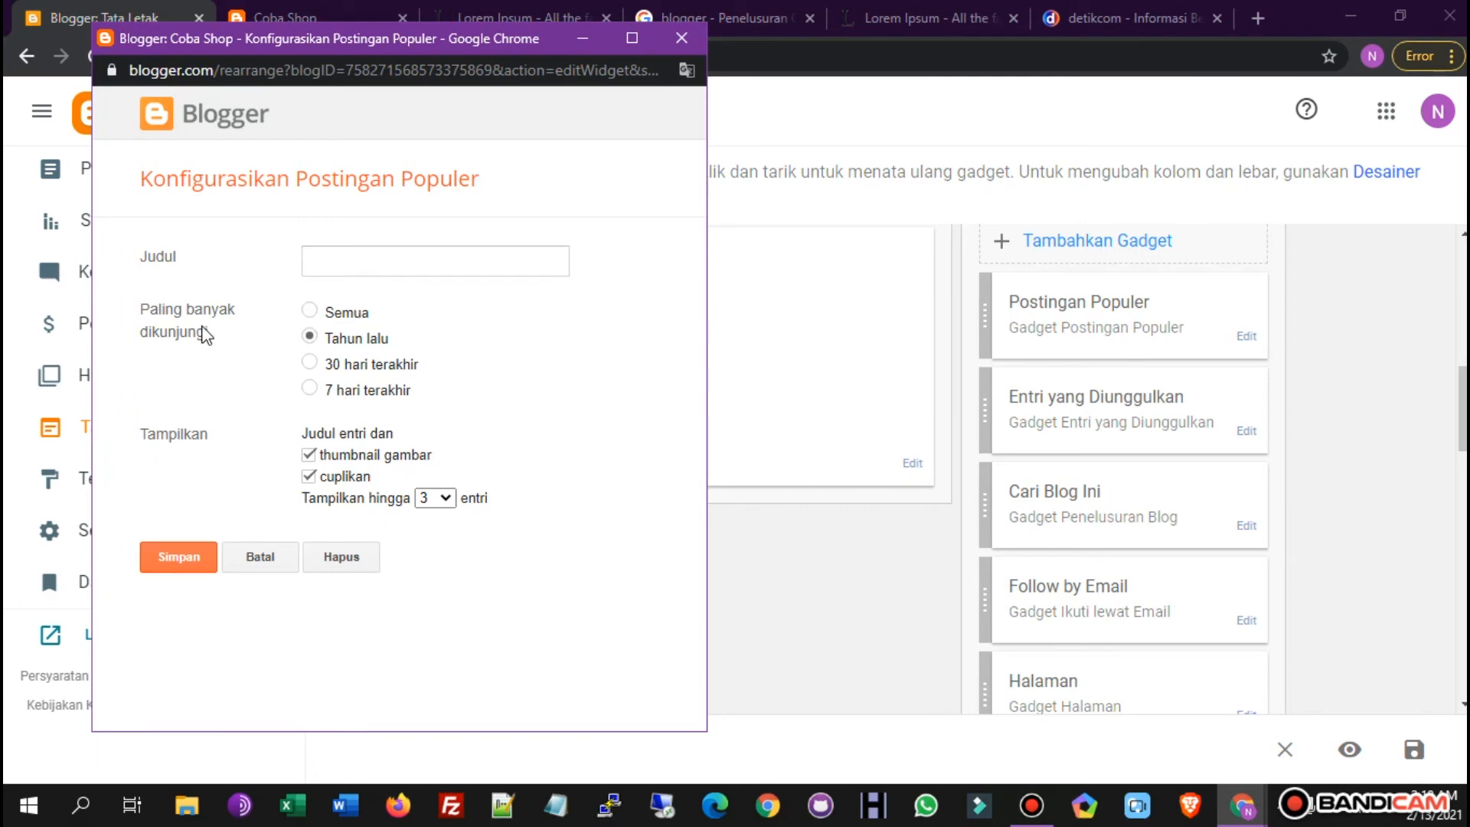
pyautogui.click(311, 312)
pyautogui.click(311, 389)
pyautogui.click(182, 565)
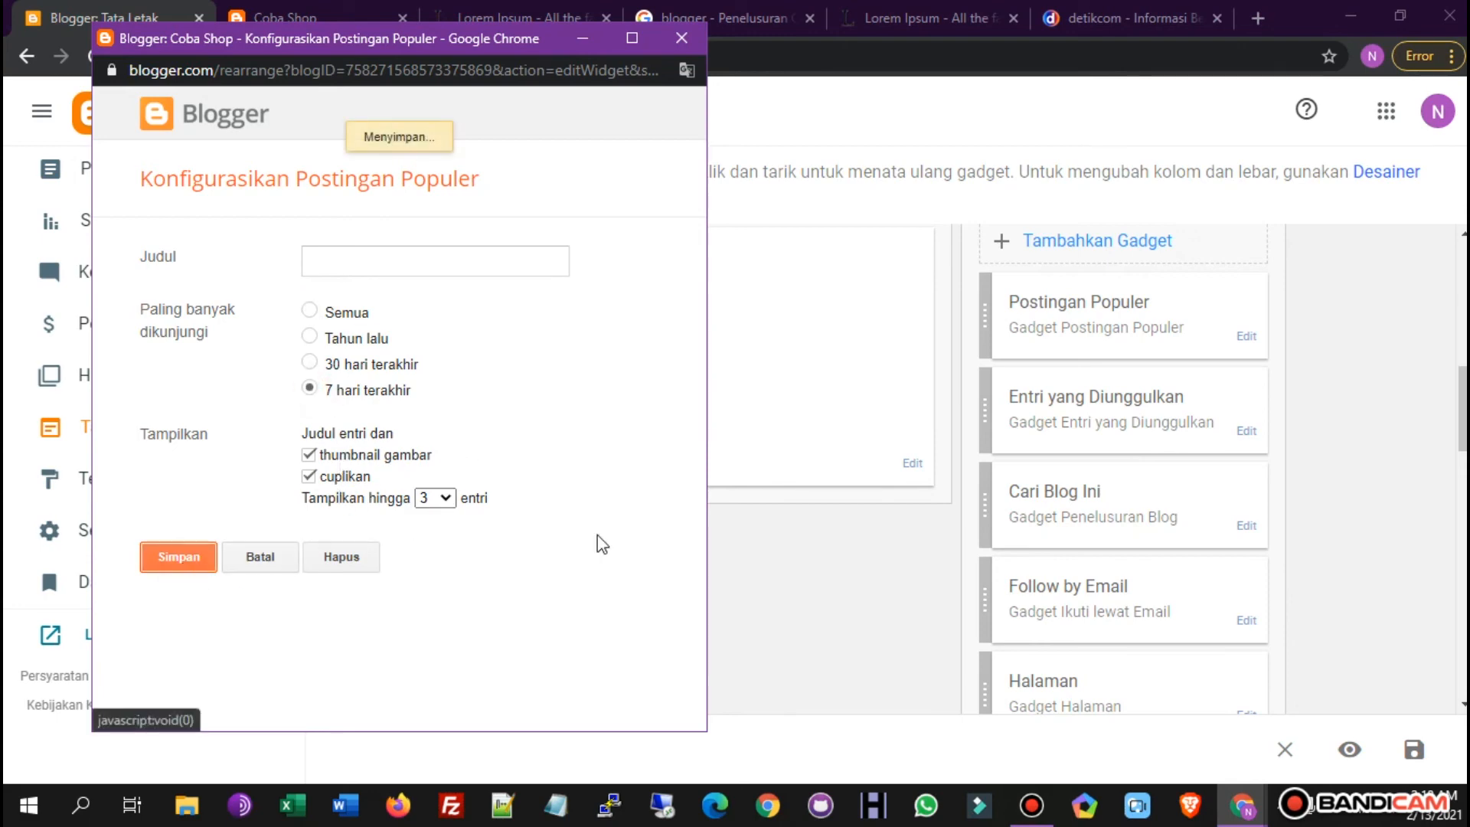
# Configure the "Entri yang Diunggulkan" gadget with "Pilih entri unggulan", choose the post "Apakah Lorem Ipsum itu?", and save it.
pyautogui.click(1246, 431)
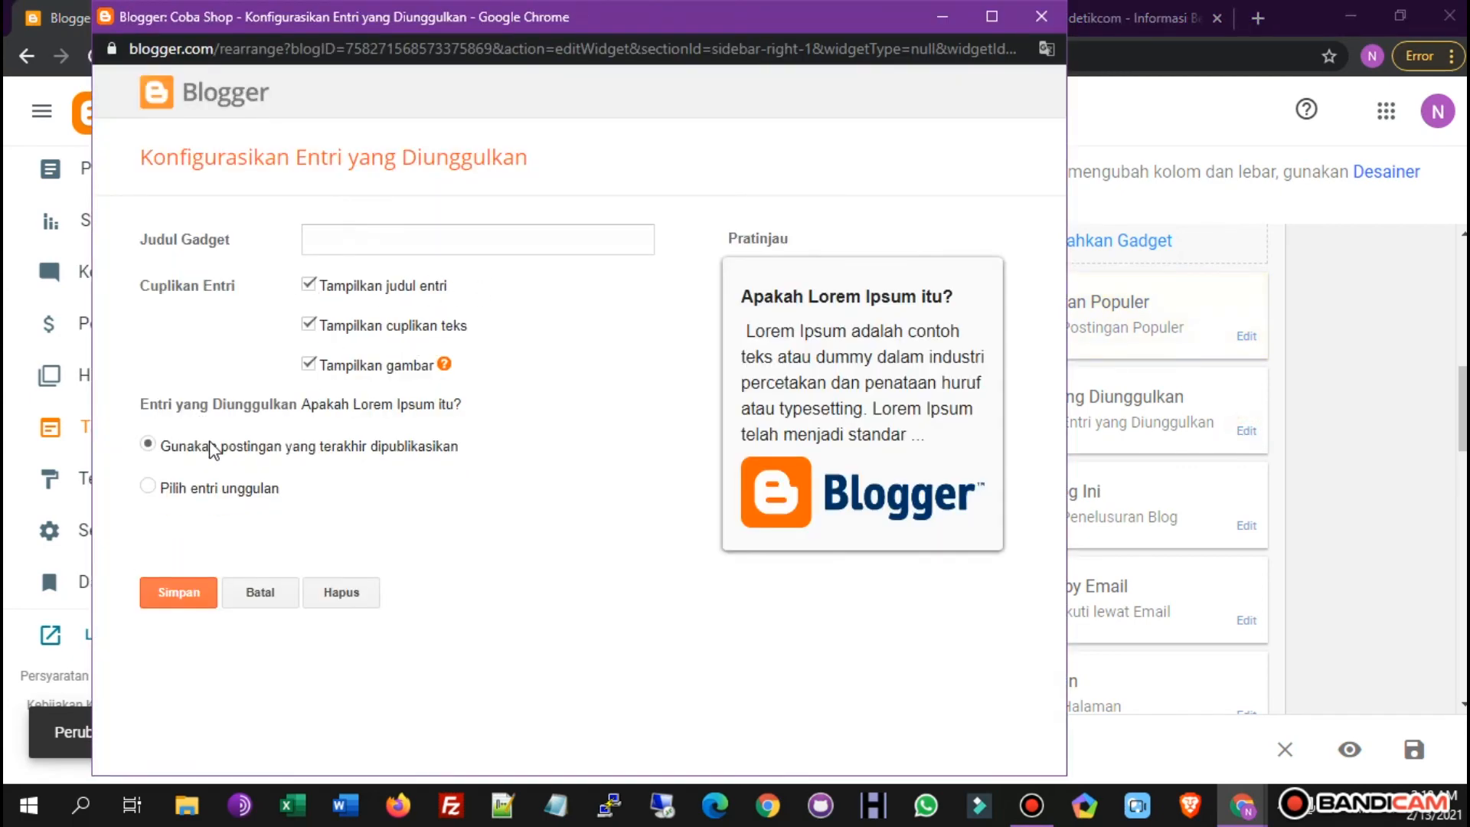
pyautogui.click(168, 494)
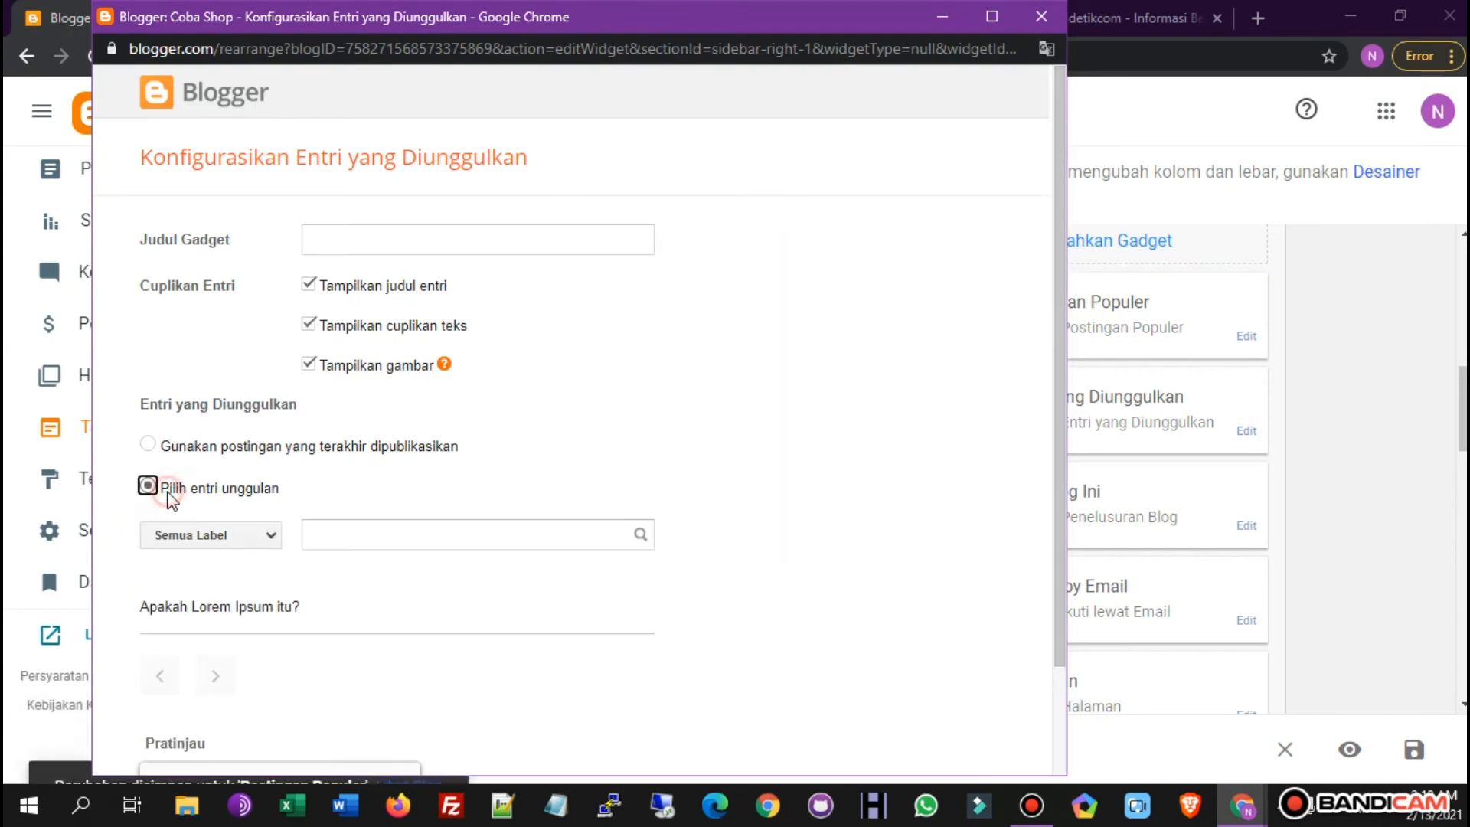
pyautogui.scroll(-2, 328, 499)
pyautogui.click(307, 517)
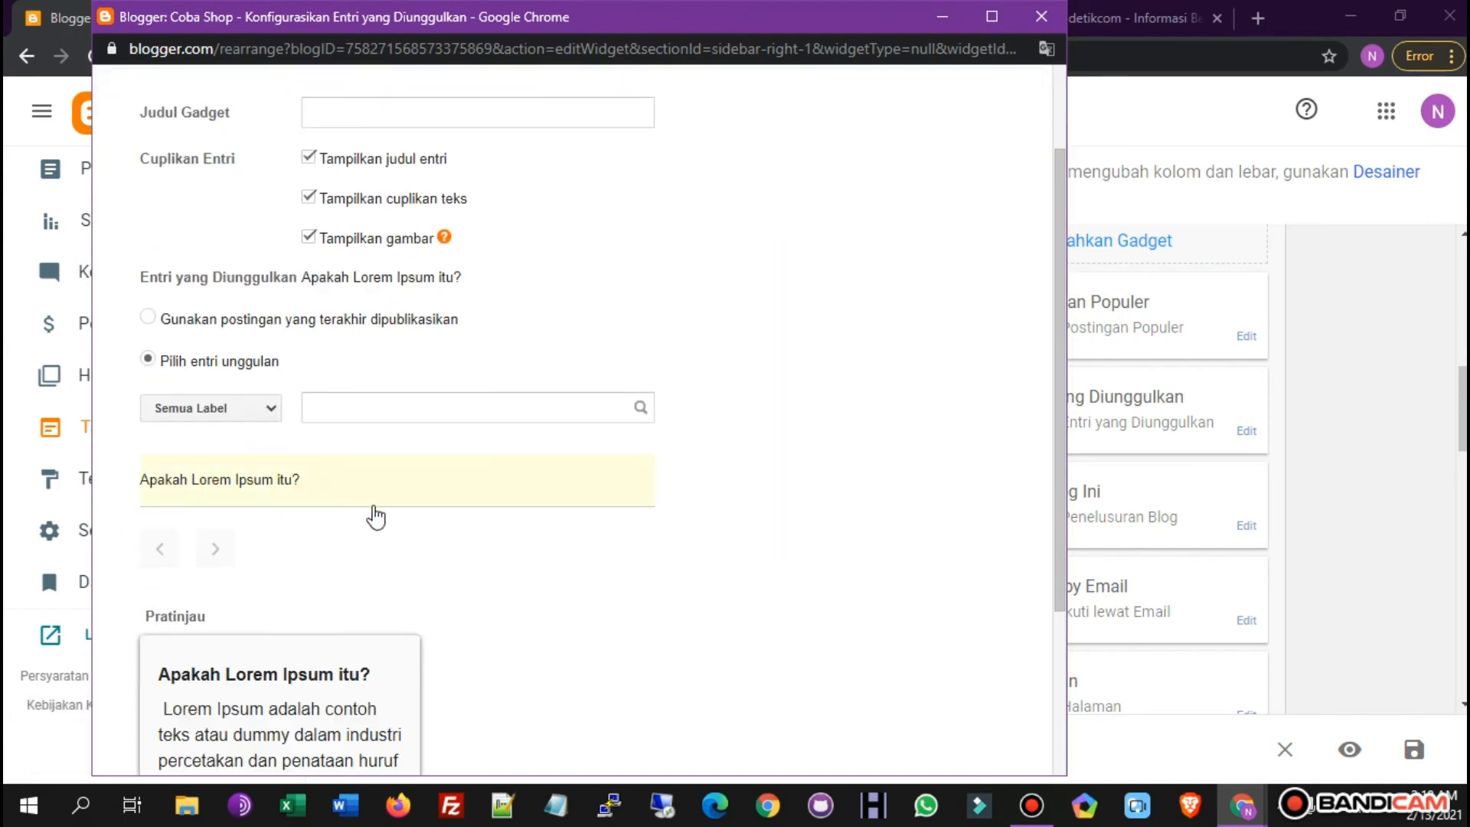
pyautogui.scroll(-4, 436, 529)
pyautogui.click(174, 737)
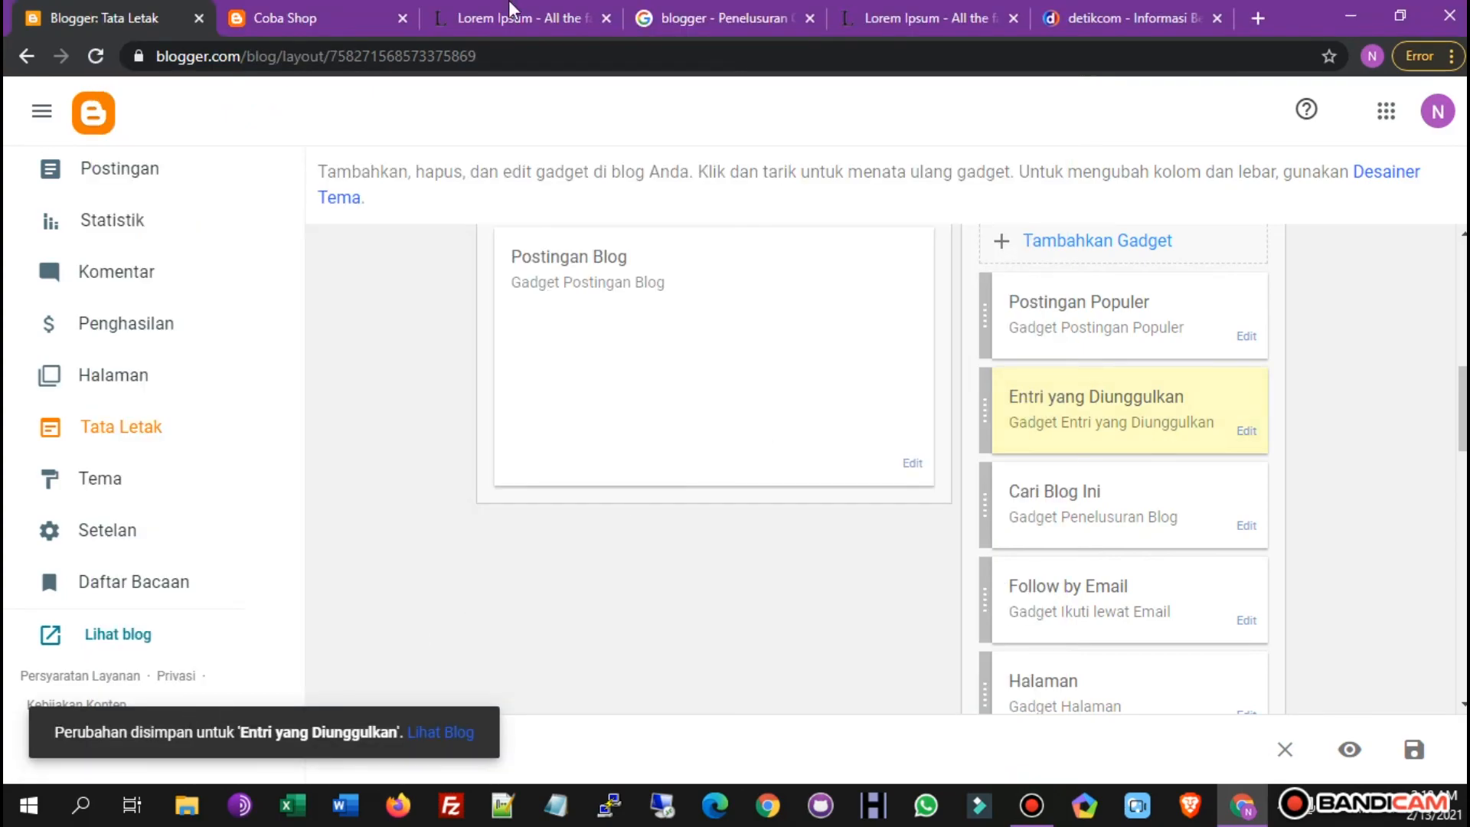
# Reload the live blog and inspect the whole page for the popular and featured post gadgets.
pyautogui.click(300, 12)
pyautogui.click(93, 53)
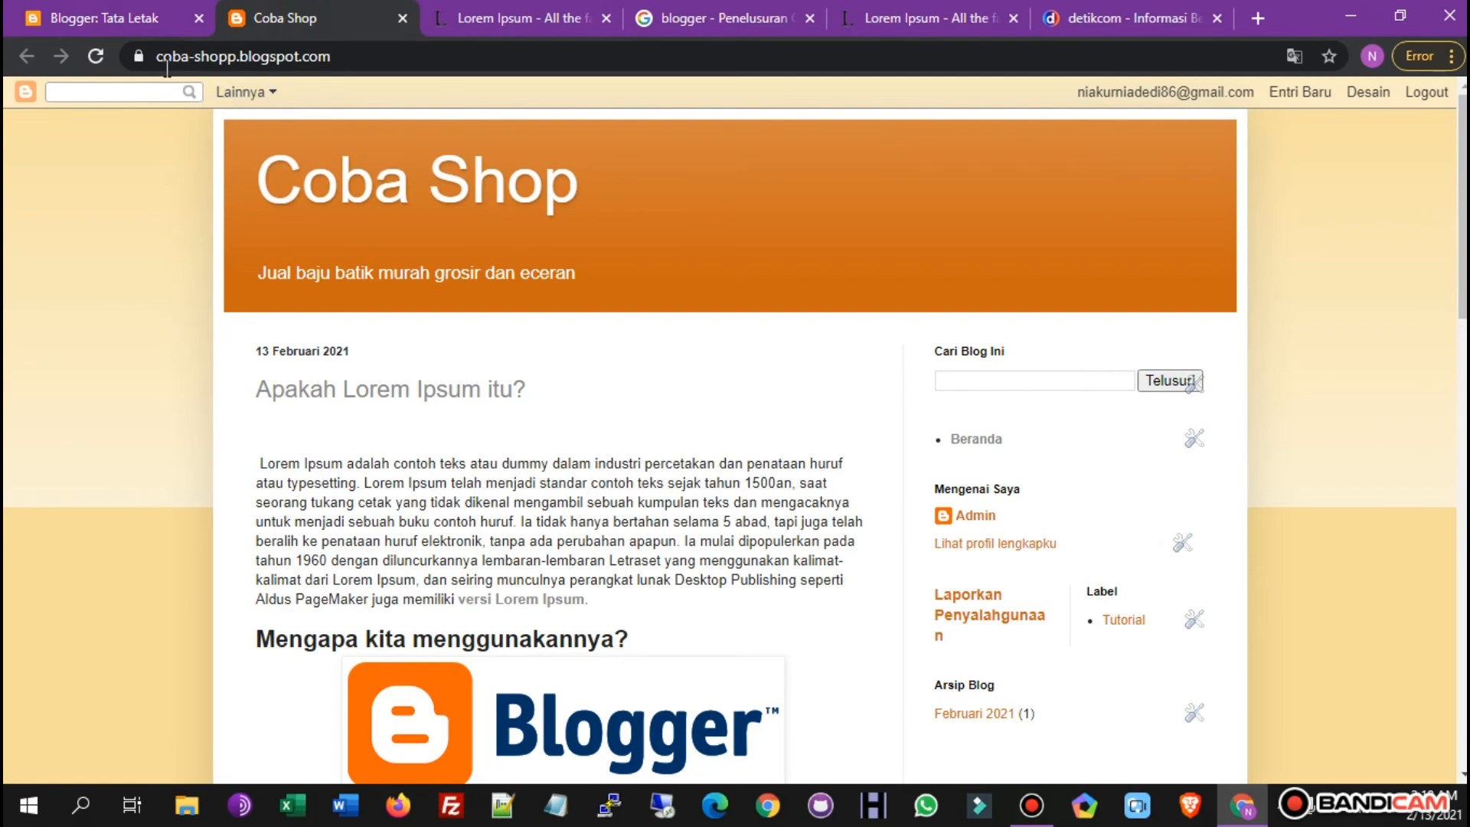
pyautogui.click(87, 53)
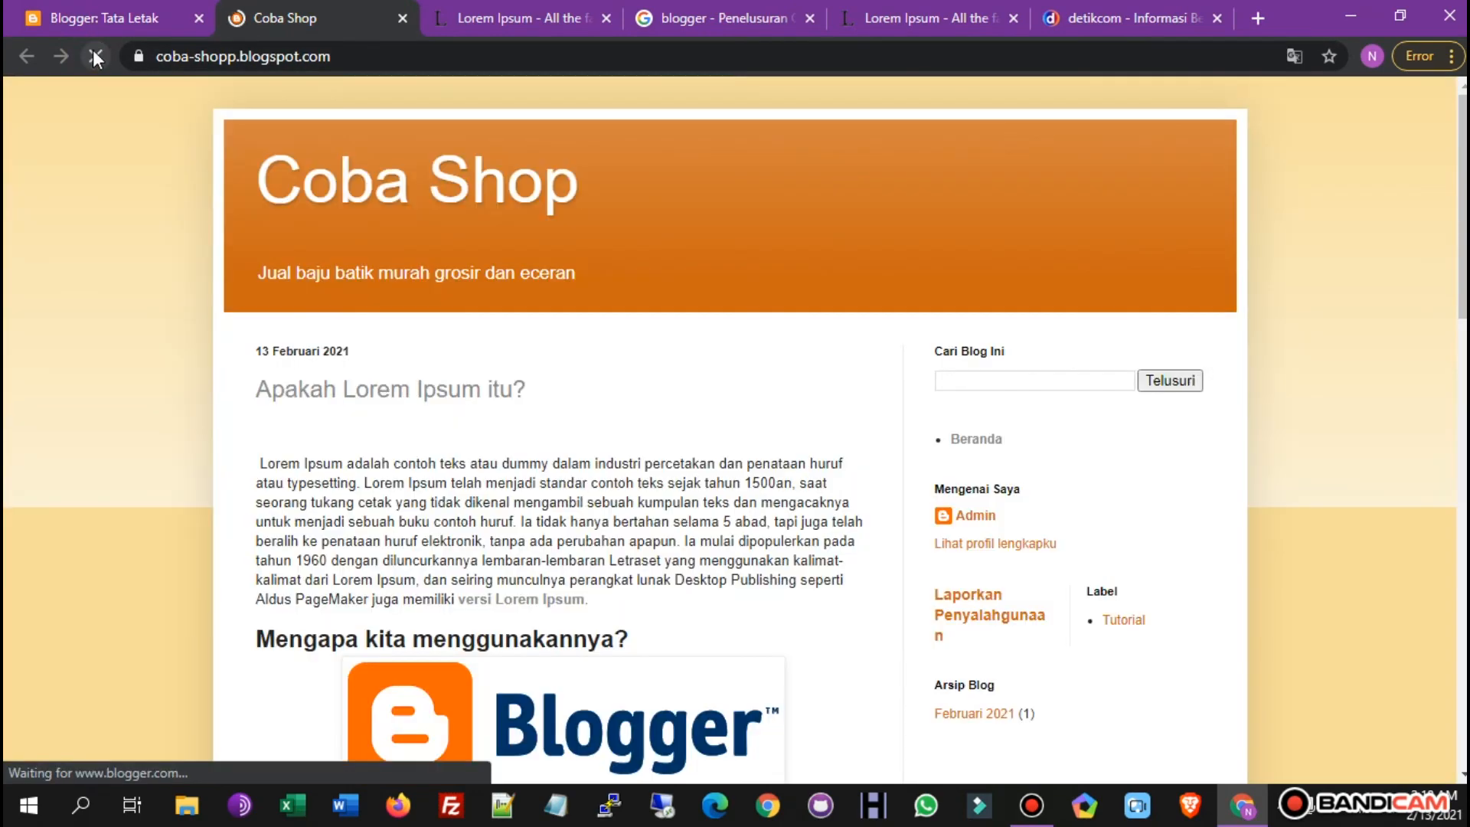
pyautogui.scroll(-10, 989, 373)
pyautogui.scroll(-8, 1037, 401)
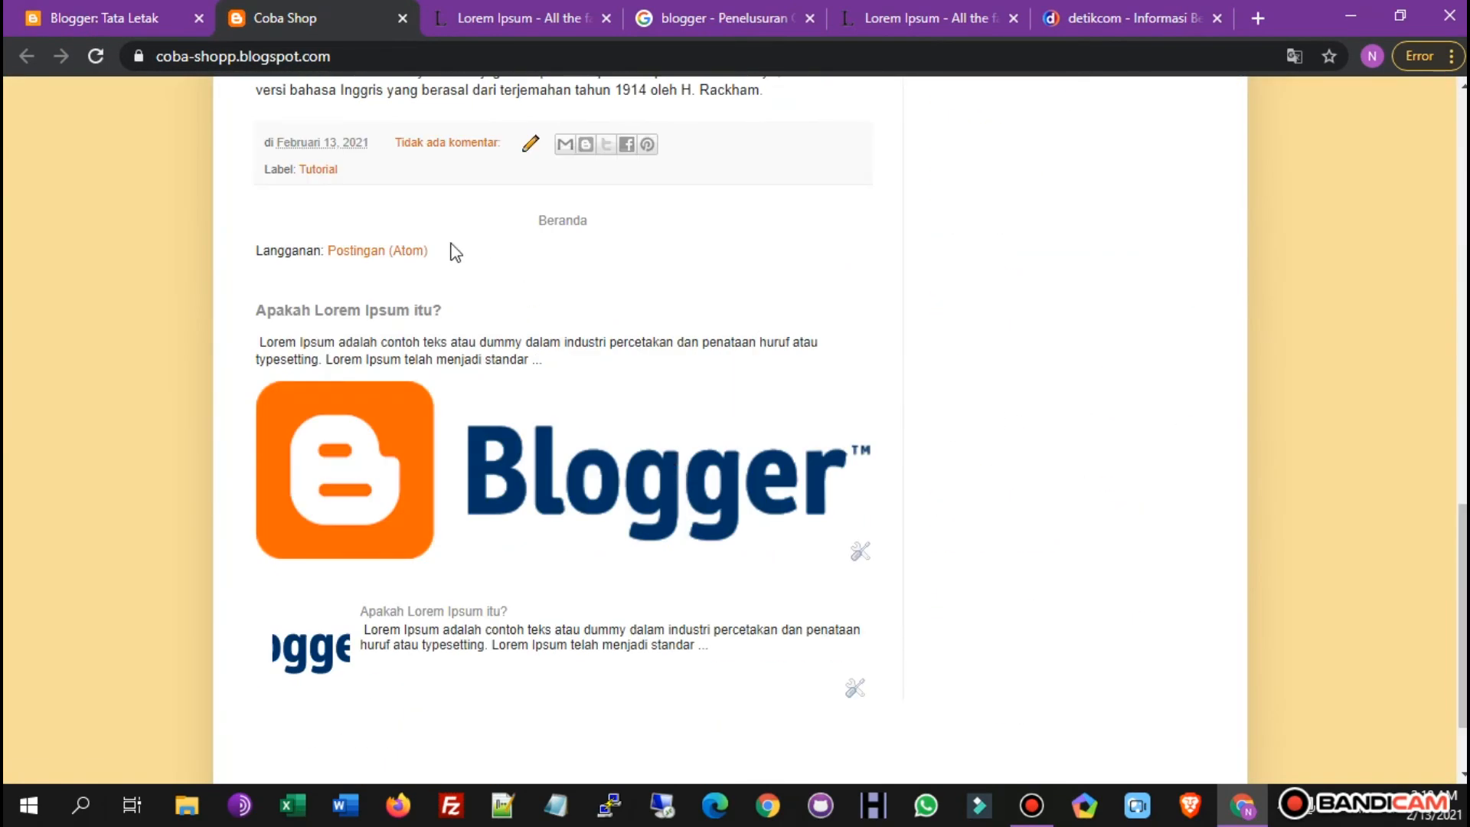
pyautogui.scroll(18, 343, 287)
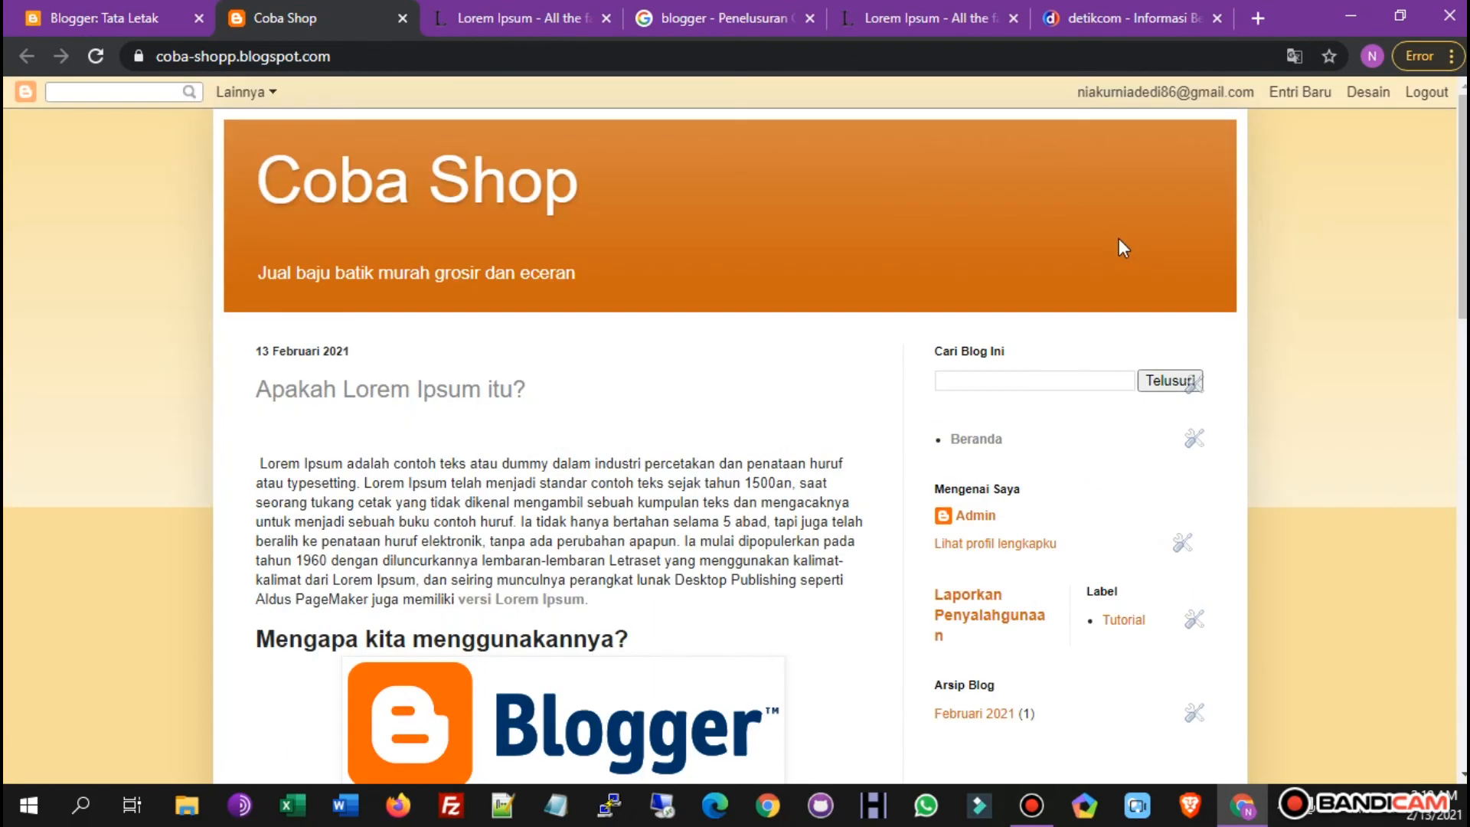
# Return to the blog layout, review its sections, and save the gadget arrangement.
pyautogui.click(191, 4)
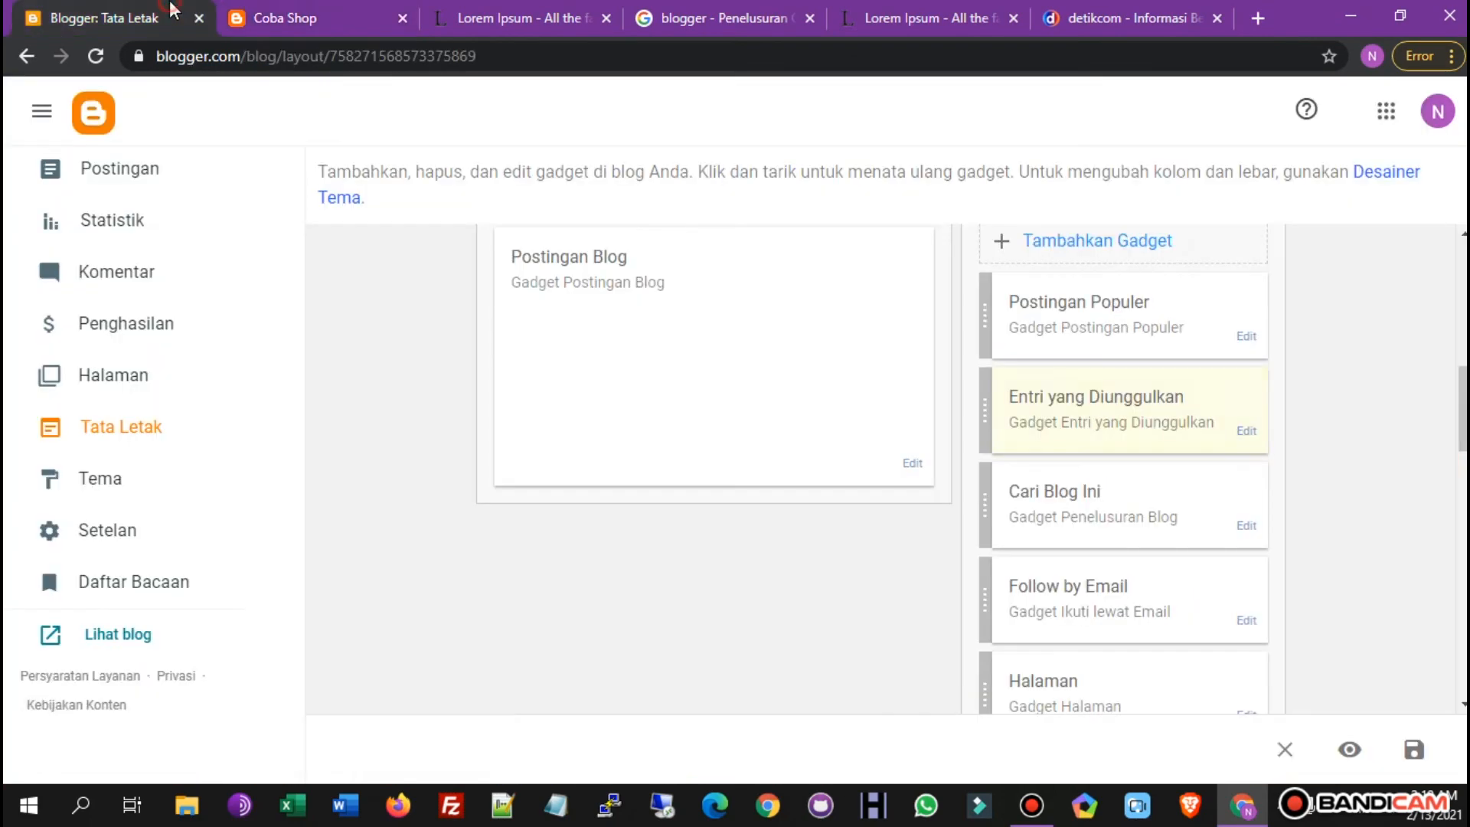
pyautogui.scroll(-5, 1072, 497)
pyautogui.scroll(-6, 1153, 499)
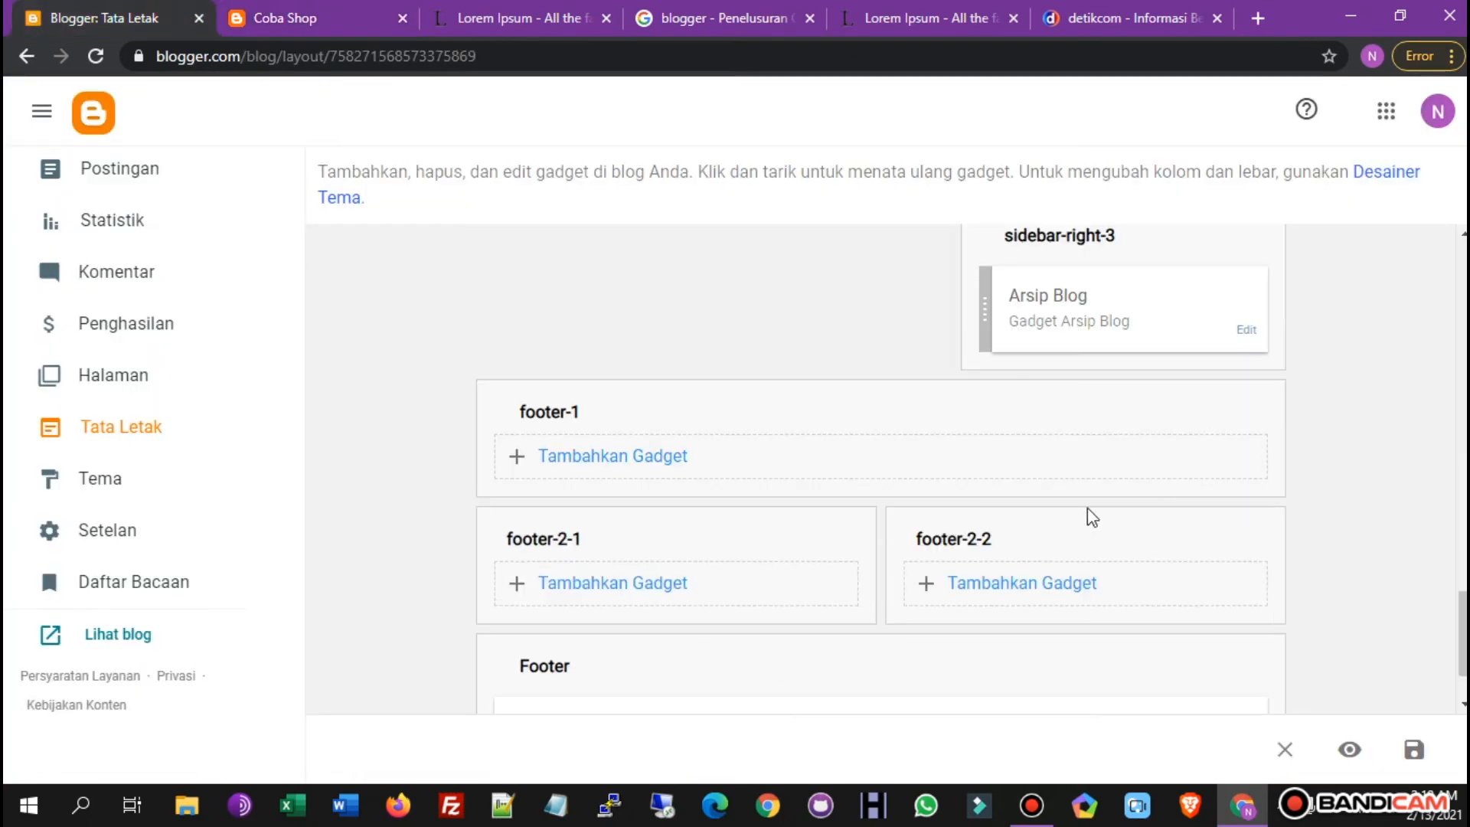
pyautogui.scroll(12, 1093, 383)
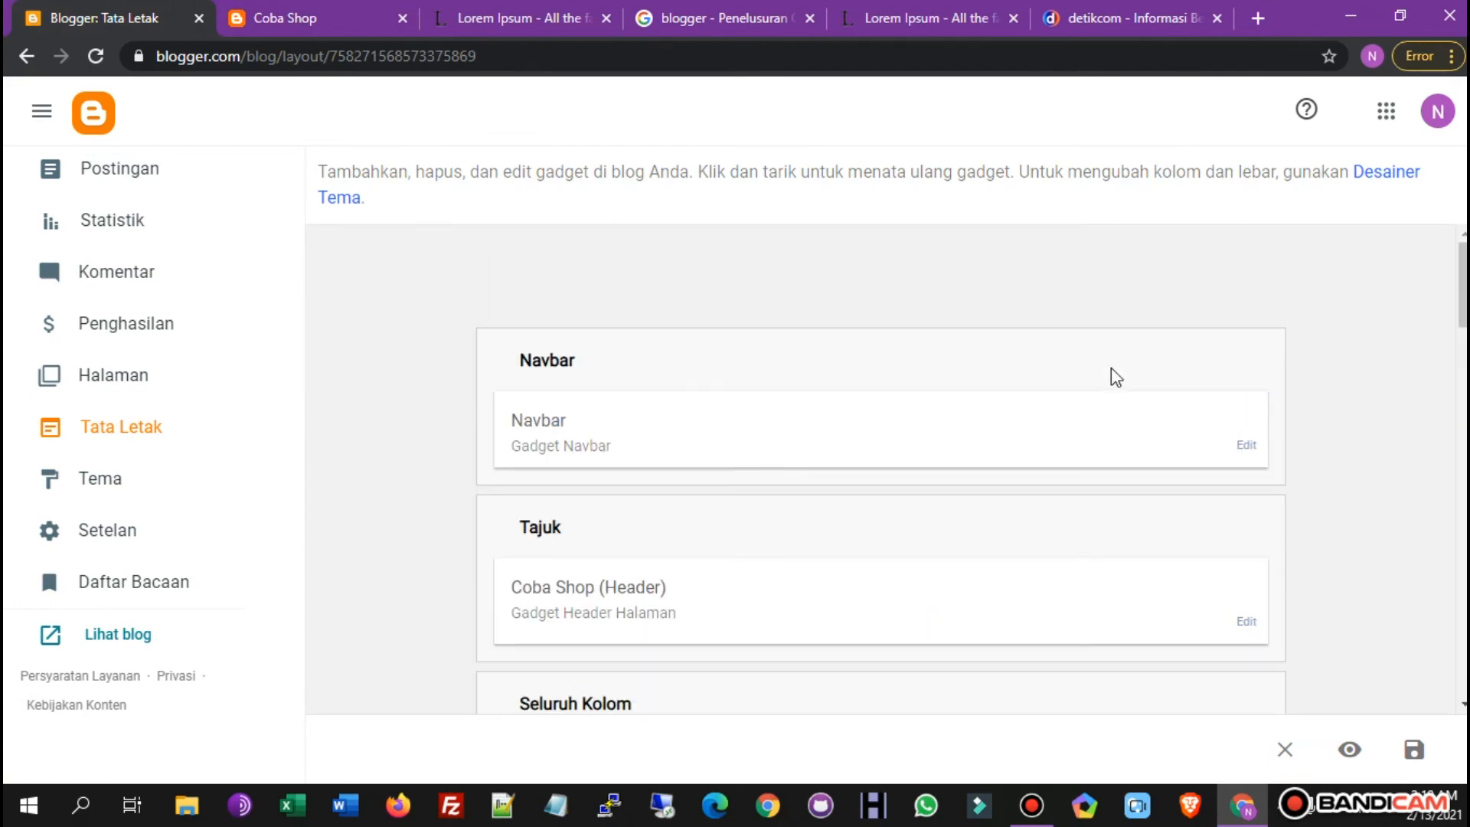
pyautogui.scroll(-5, 1370, 379)
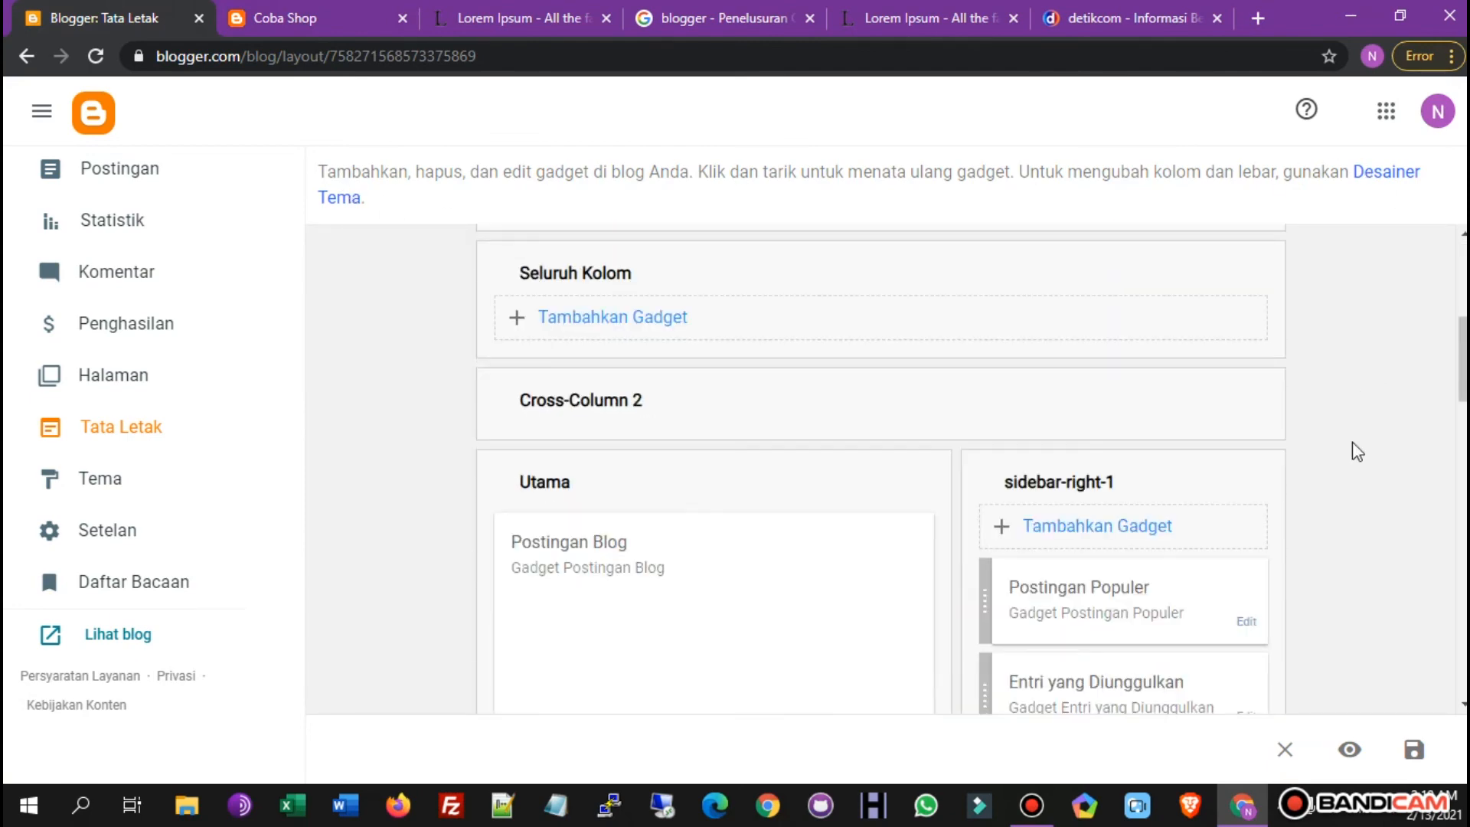
pyautogui.click(1414, 759)
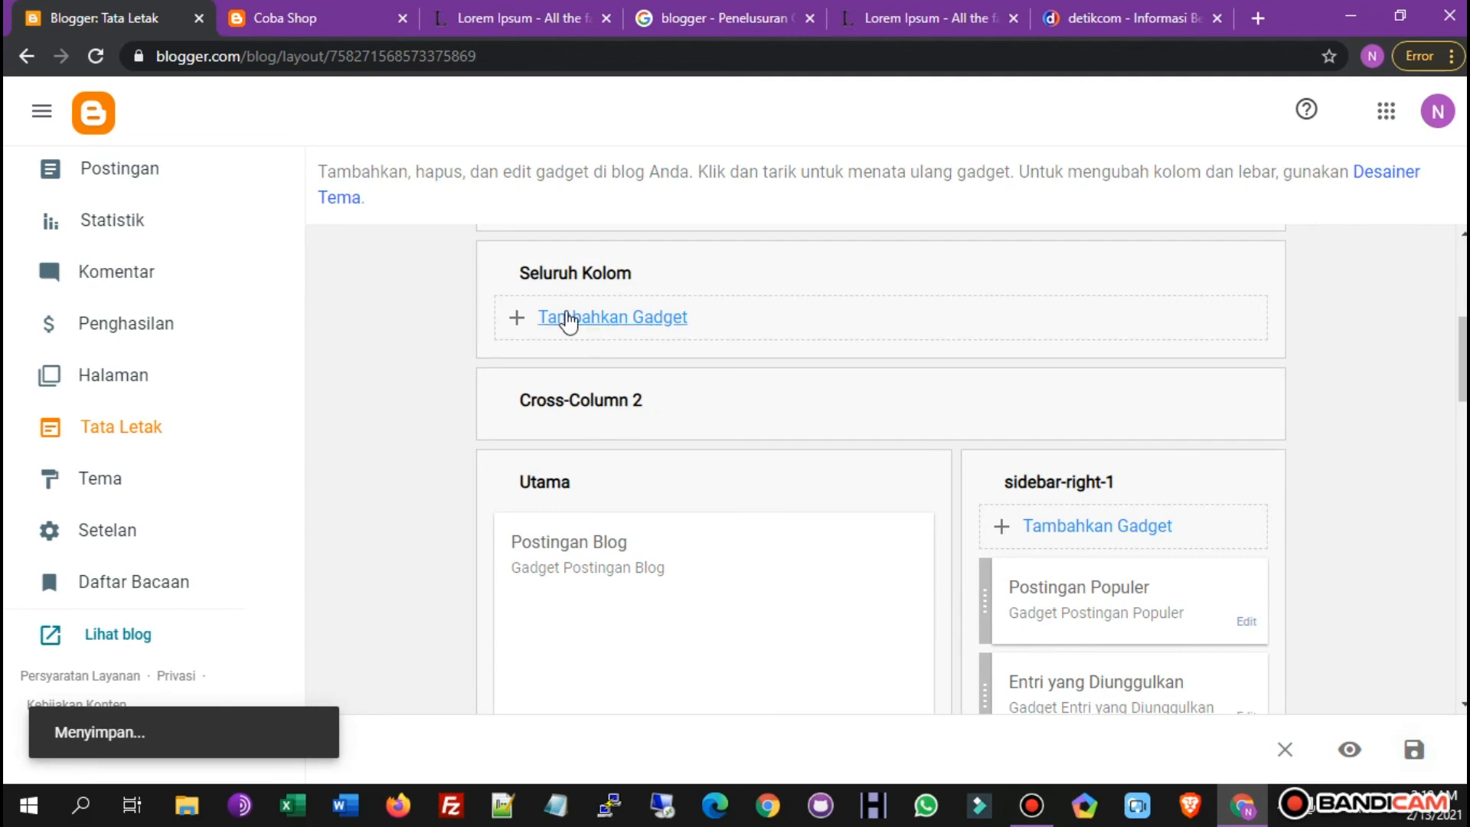
pyautogui.scroll(-10, 830, 504)
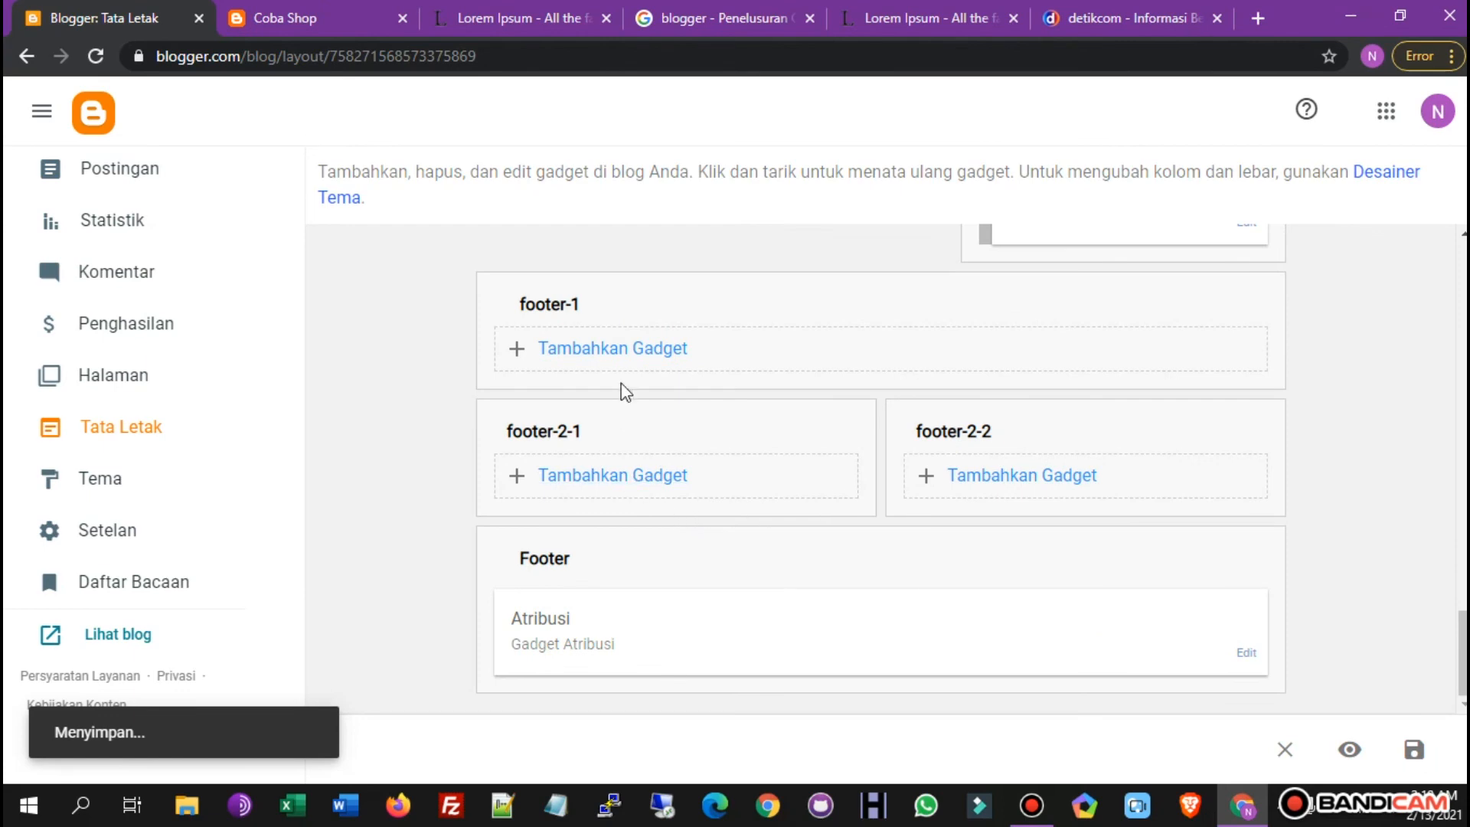
# Reload the live Coba Shop blog and check the popular and featured post gadgets in the sidebar.
pyautogui.scroll(4, 841, 440)
pyautogui.scroll(3, 850, 438)
pyautogui.click(299, 18)
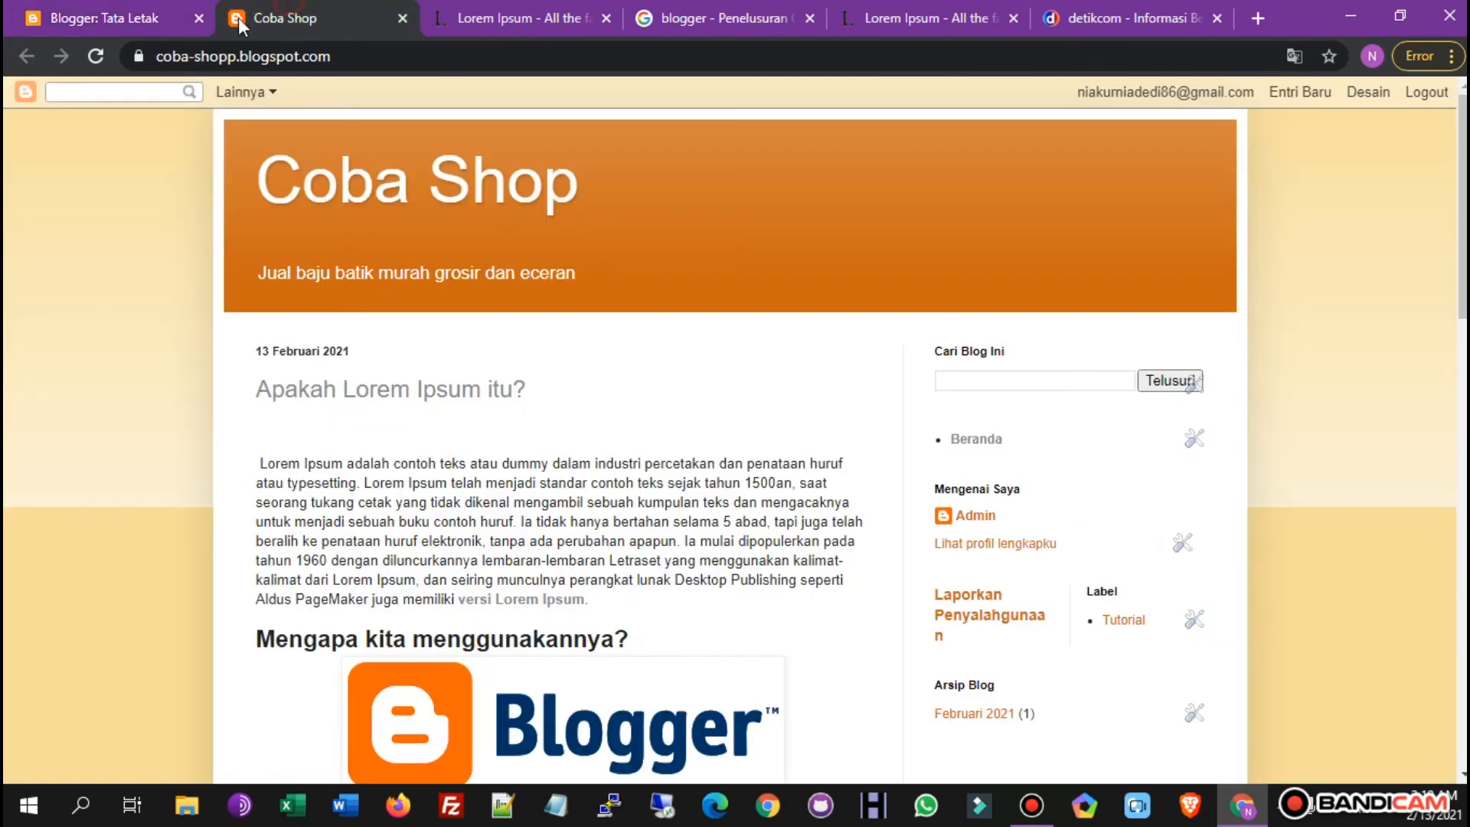
pyautogui.click(95, 55)
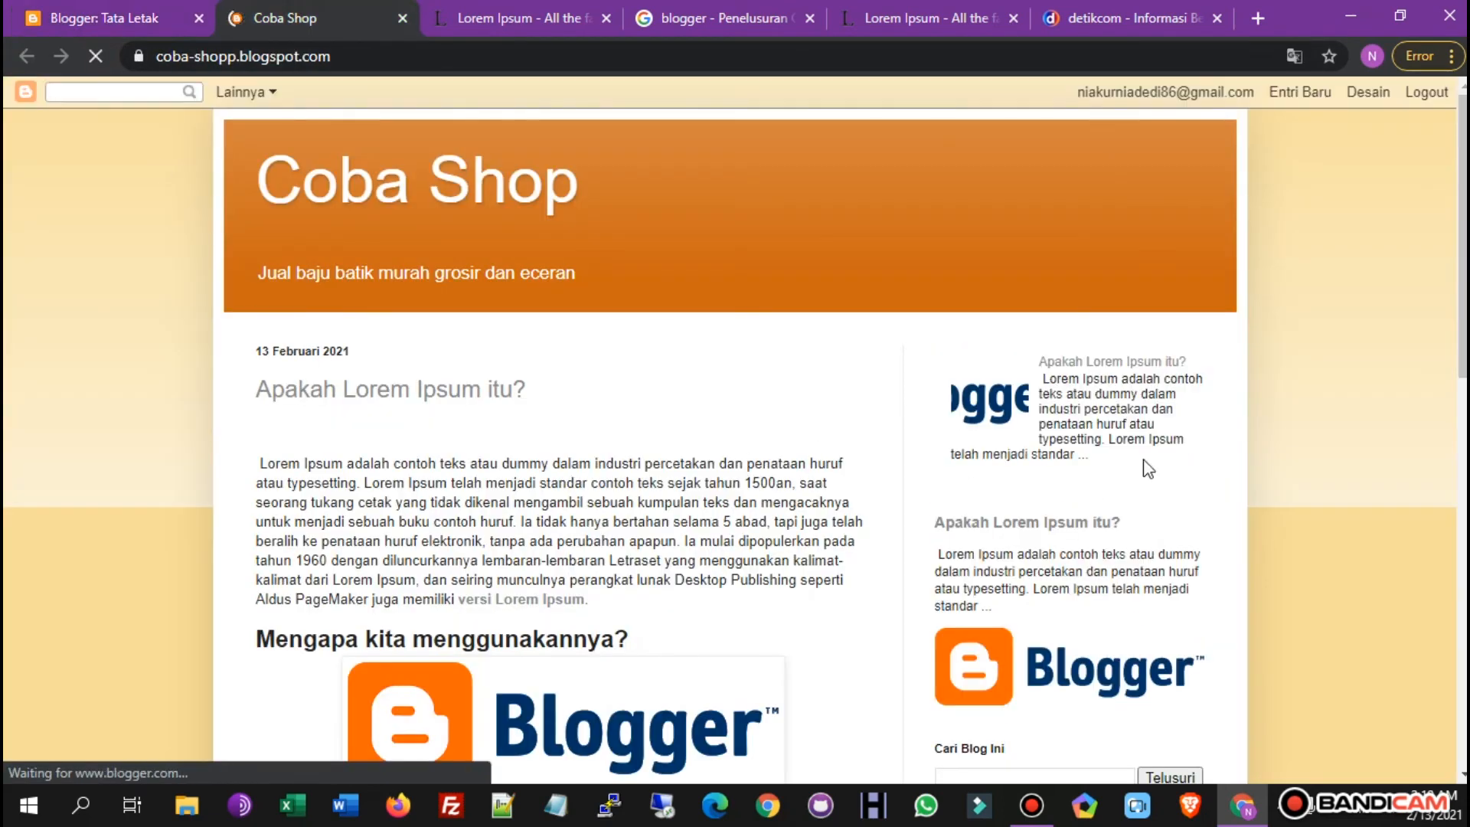
# Give the "Postingan Populer" gadget in sidebar-right-1 the title "Post Populer", then save the gadget and the layout.
pyautogui.click(187, 11)
pyautogui.scroll(3, 1202, 425)
pyautogui.scroll(8, 1202, 425)
pyautogui.scroll(-3, 1159, 436)
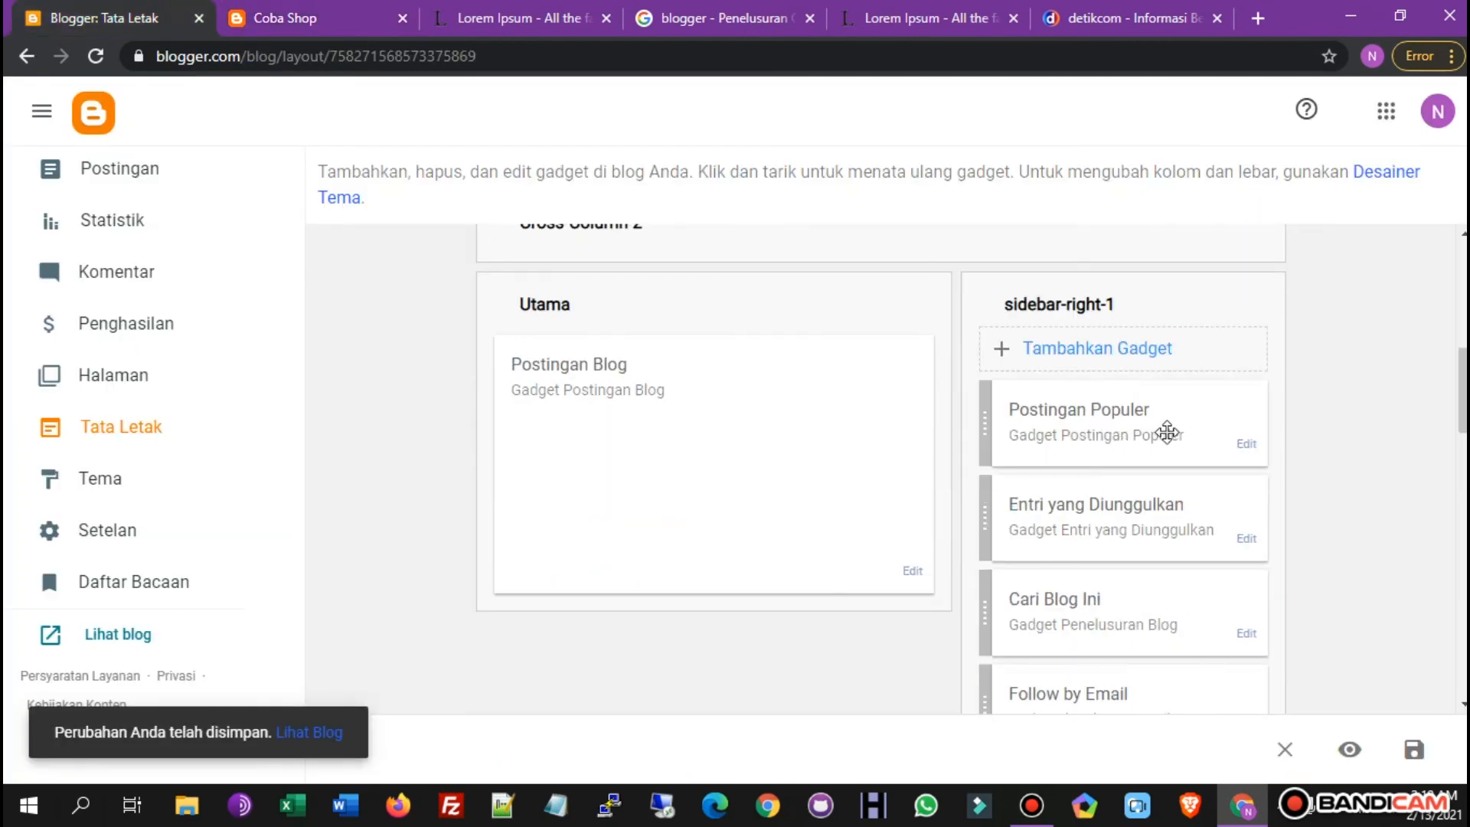
pyautogui.click(1245, 444)
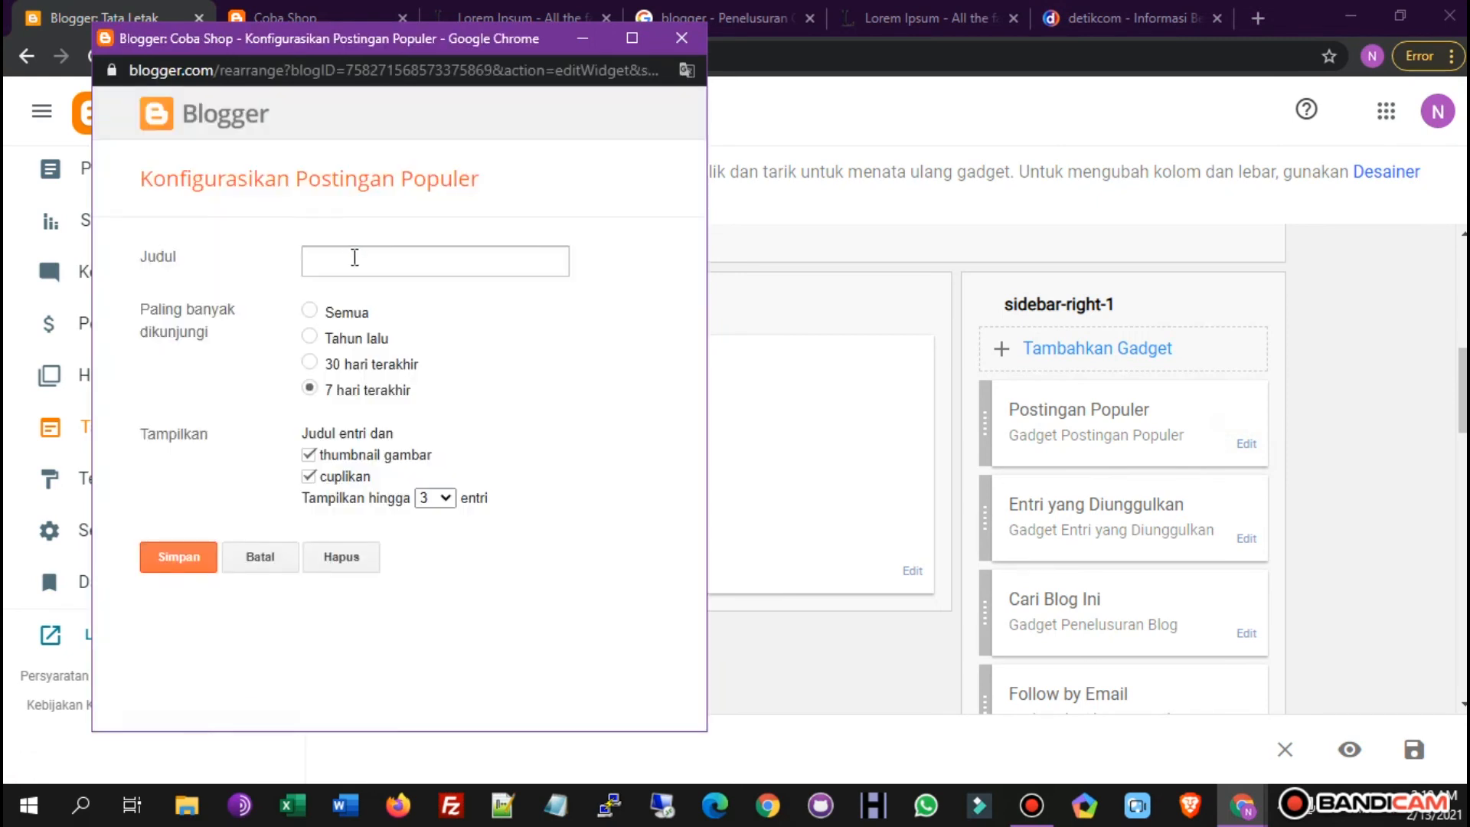
pyautogui.click(355, 257)
pyautogui.write('Po')
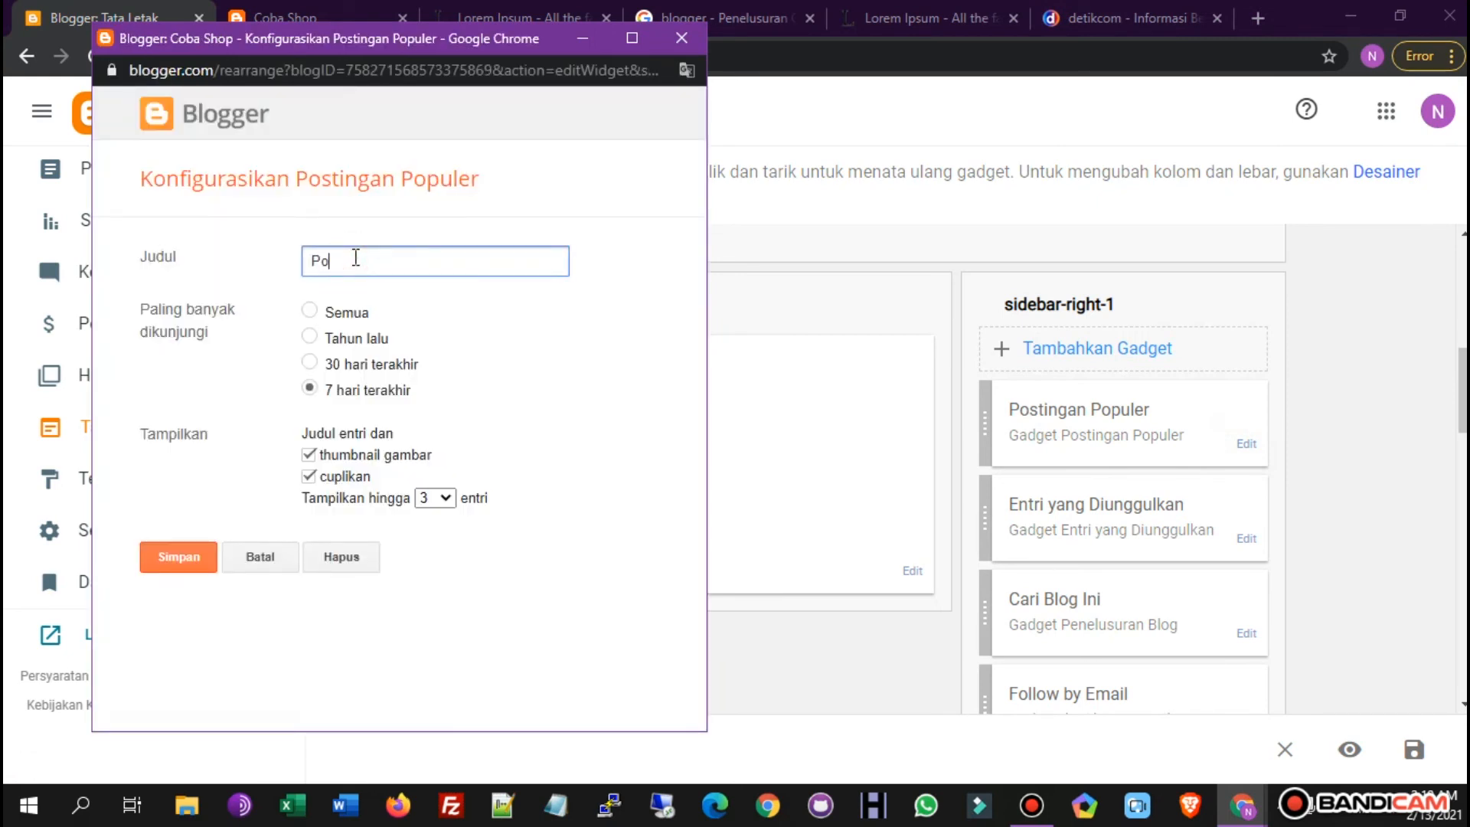
pyautogui.write('st Populer')
pyautogui.click(187, 553)
pyautogui.scroll(-5, 1188, 621)
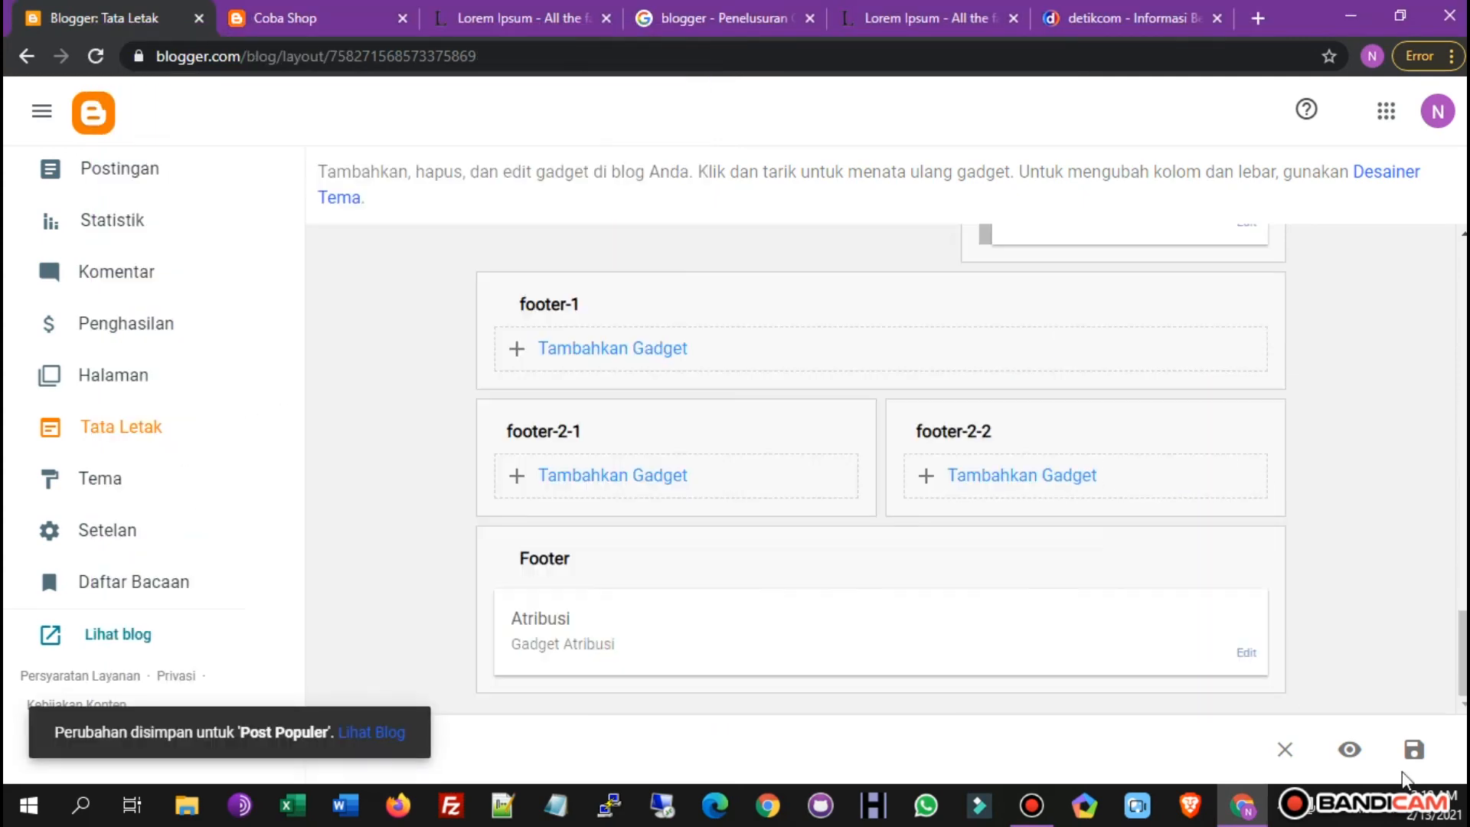
pyautogui.click(1411, 755)
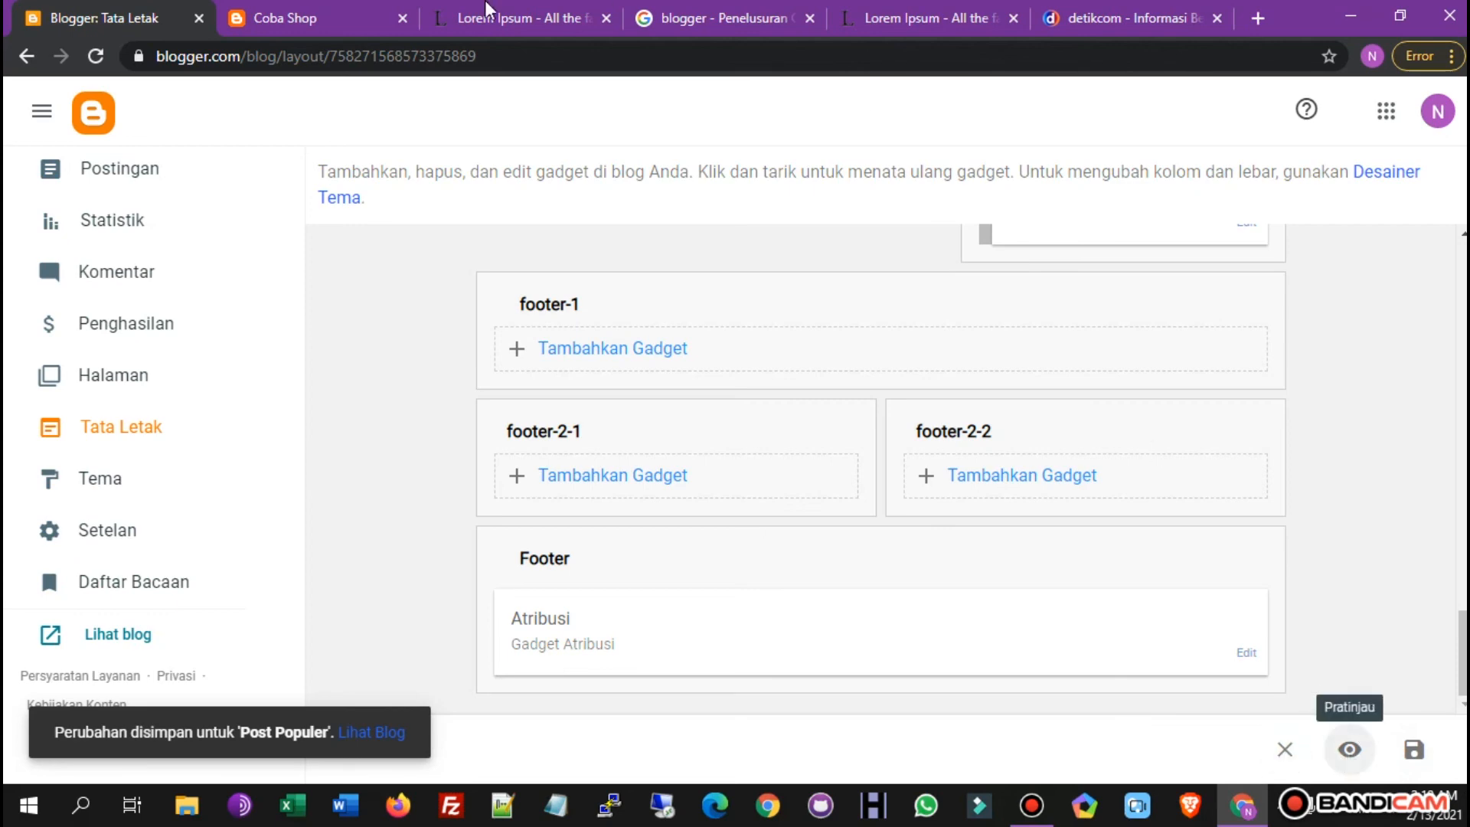
# Reload the live blog and check the popular posts gadget's title and the rest of the page.
pyautogui.click(1350, 751)
pyautogui.click(104, 51)
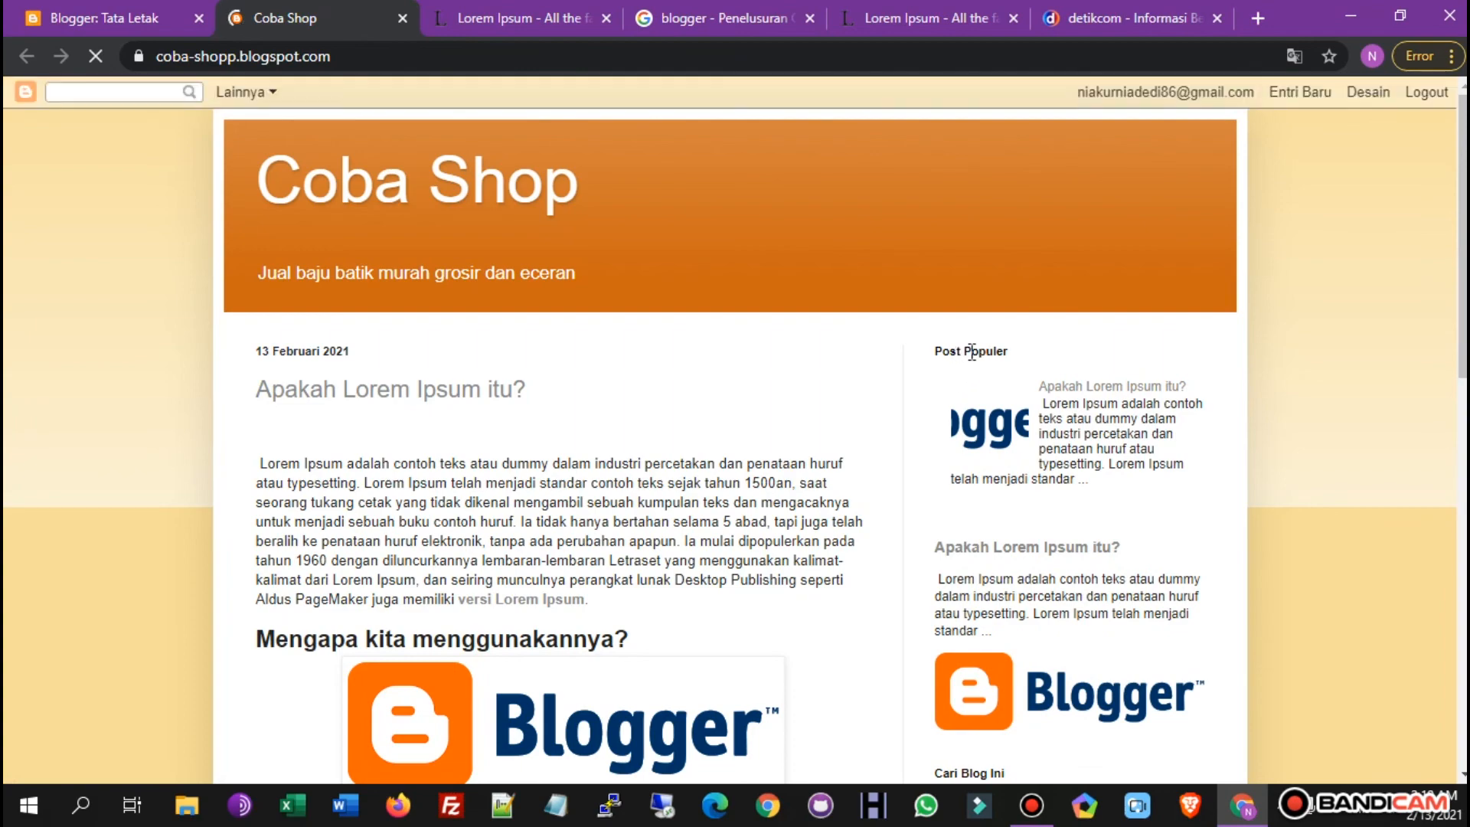
pyautogui.scroll(-10, 1030, 558)
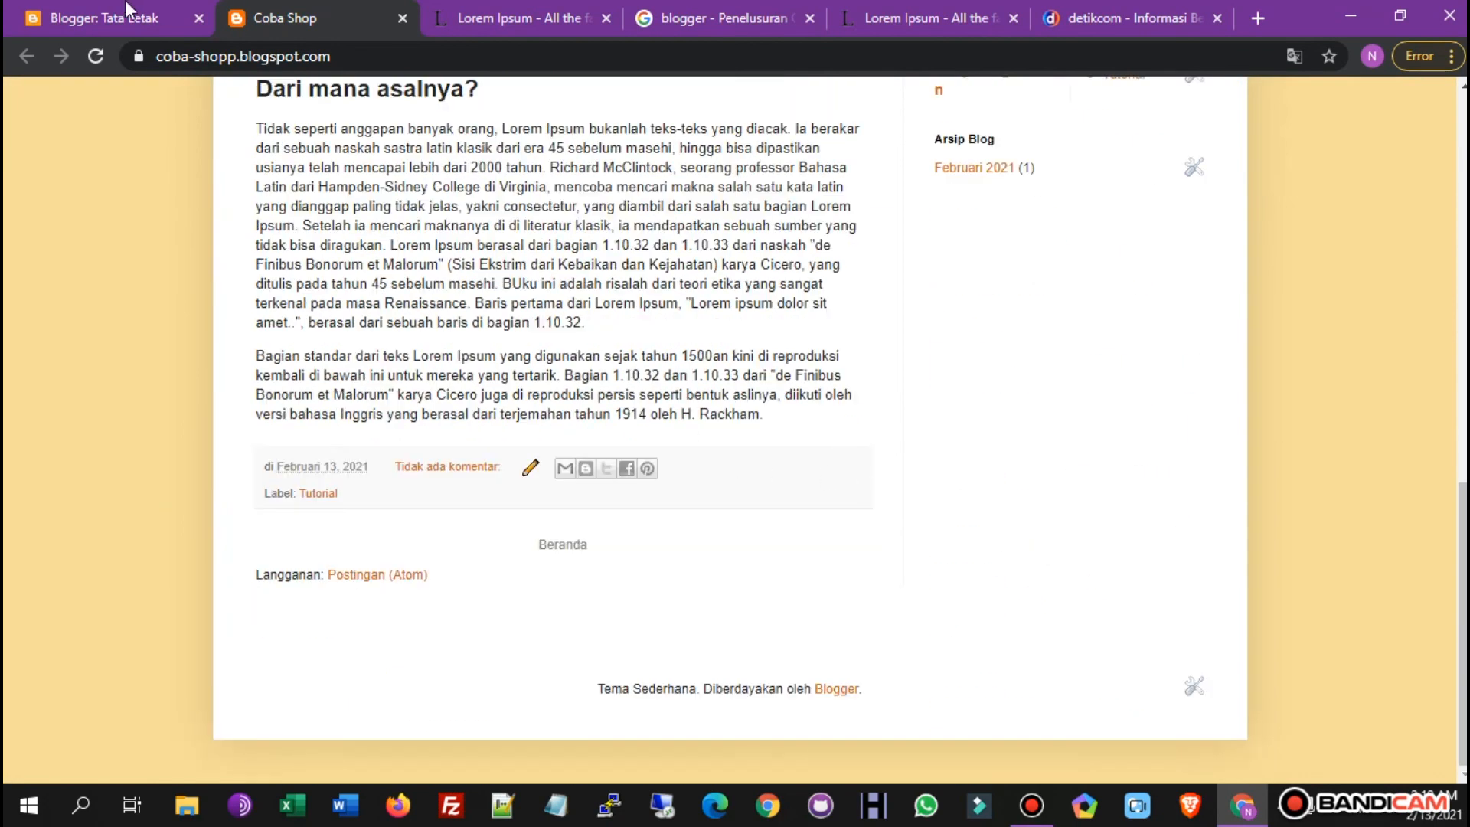
# Return to the blog layout, browse the gadgets available for the footer-2-1 section, and close the list without adding one.
pyautogui.click(76, 9)
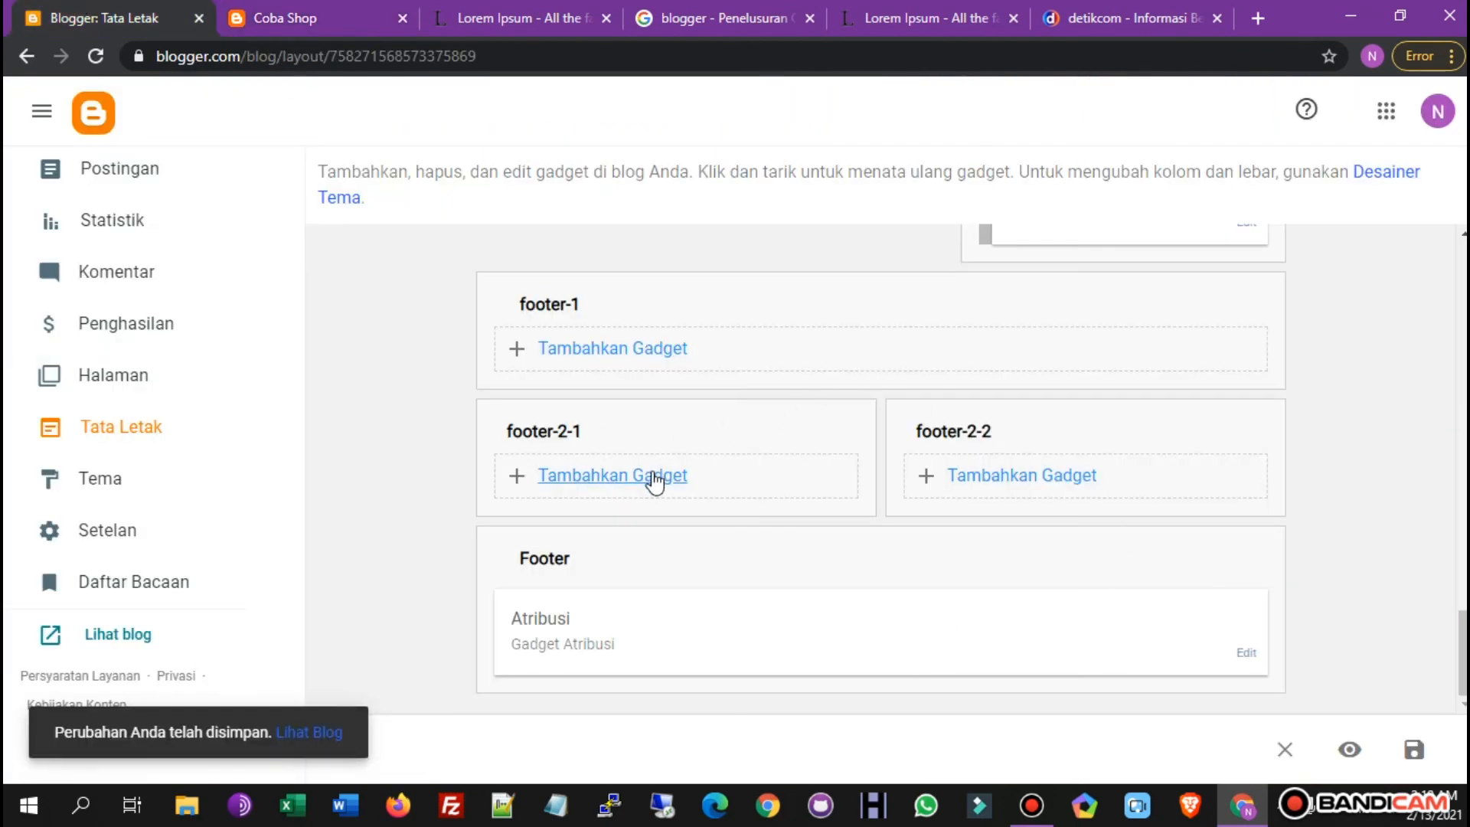
pyautogui.click(654, 476)
pyautogui.scroll(-8, 410, 414)
pyautogui.scroll(10, 506, 359)
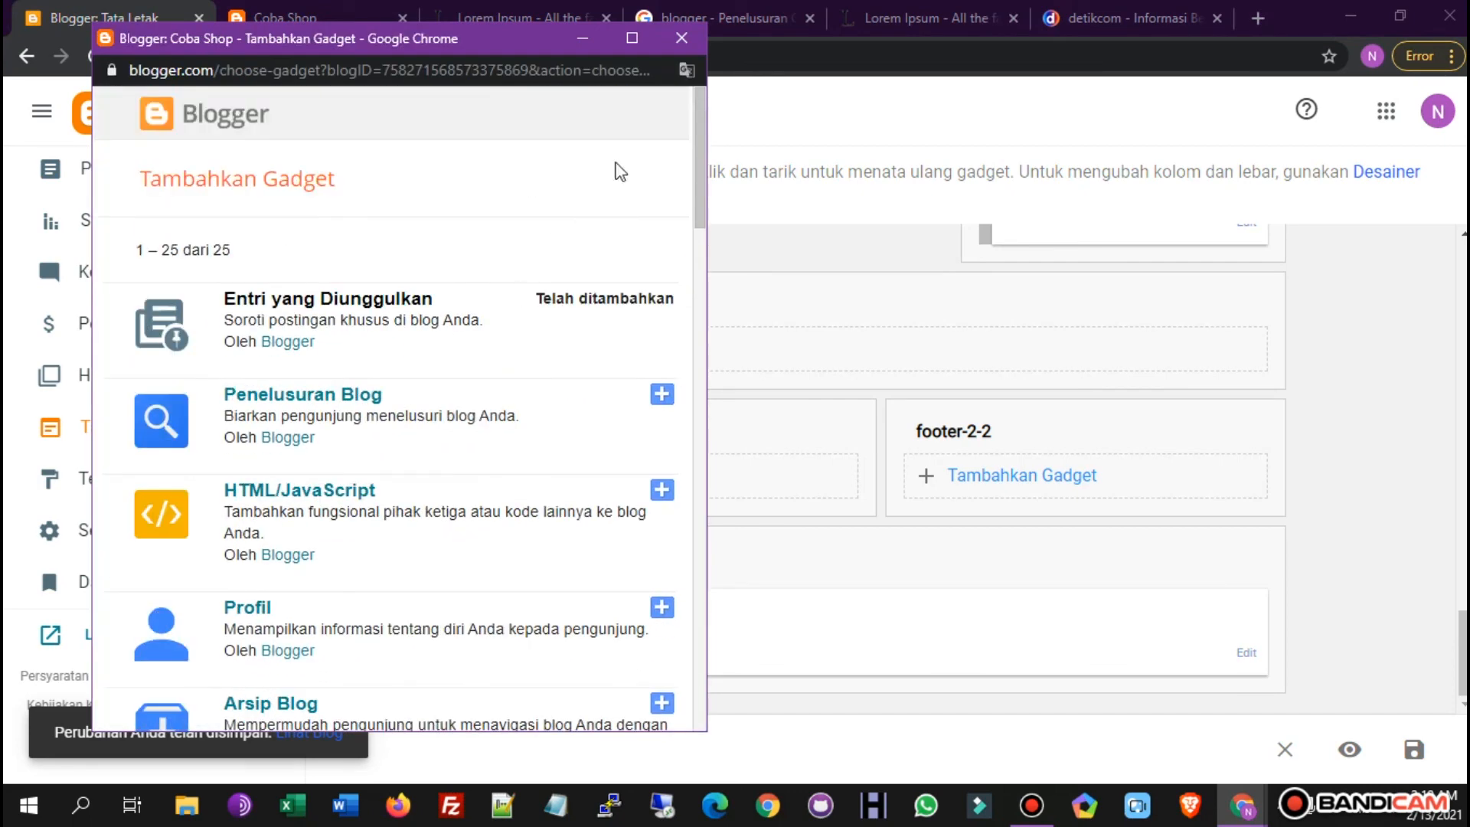
pyautogui.click(680, 45)
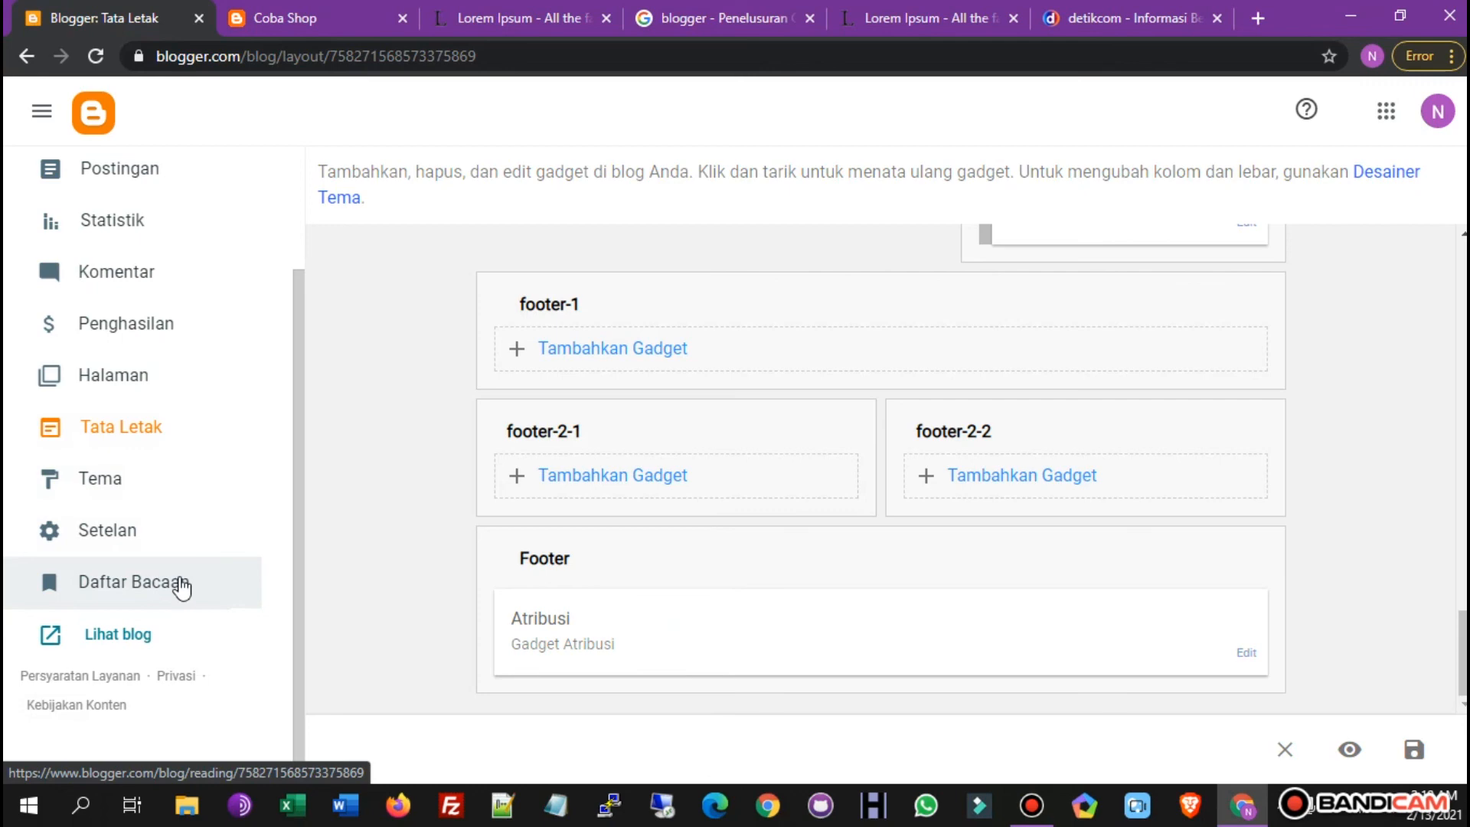
pyautogui.scroll(3, 180, 444)
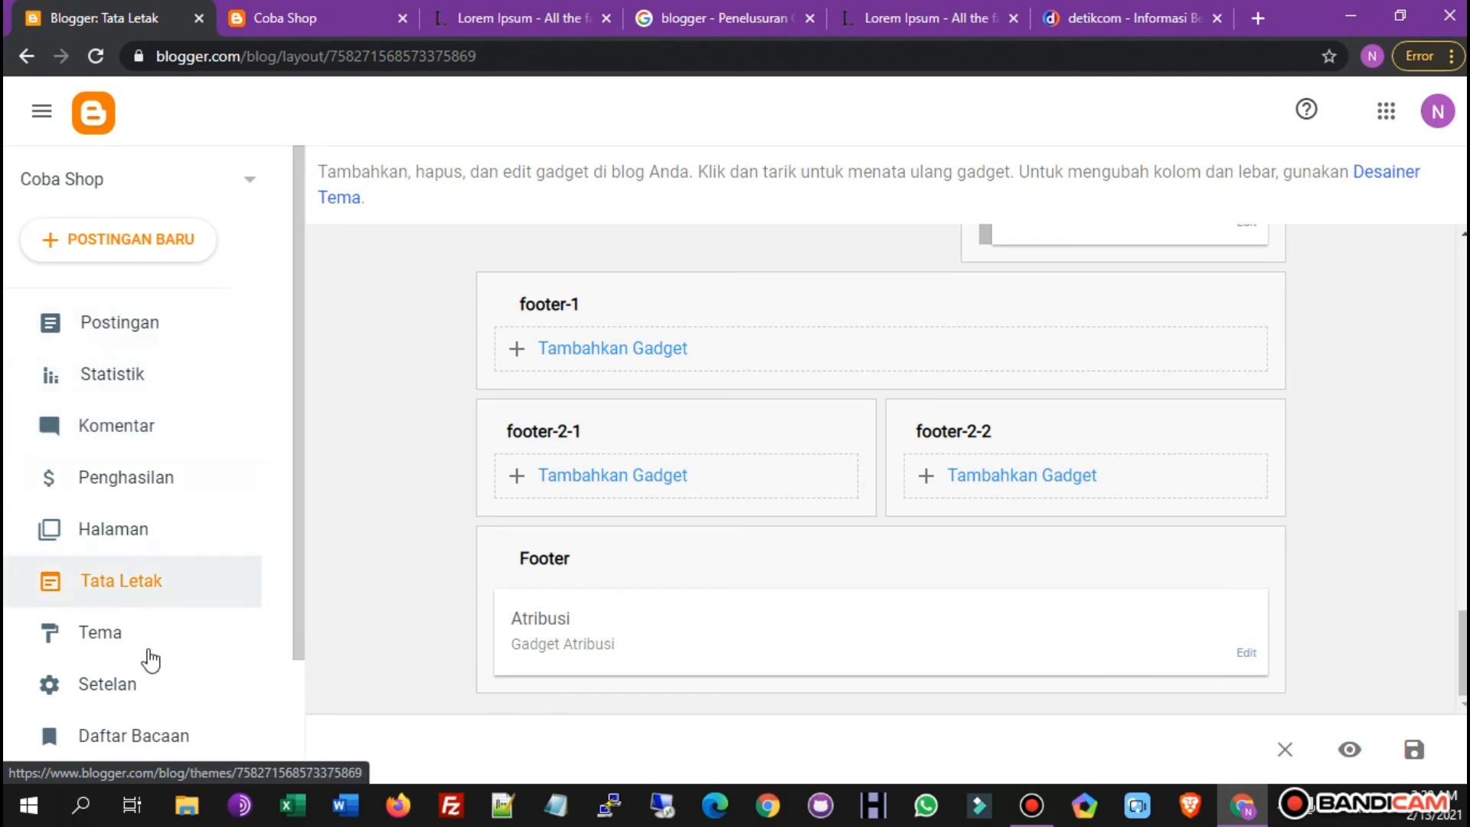
pyautogui.scroll(-2, 203, 545)
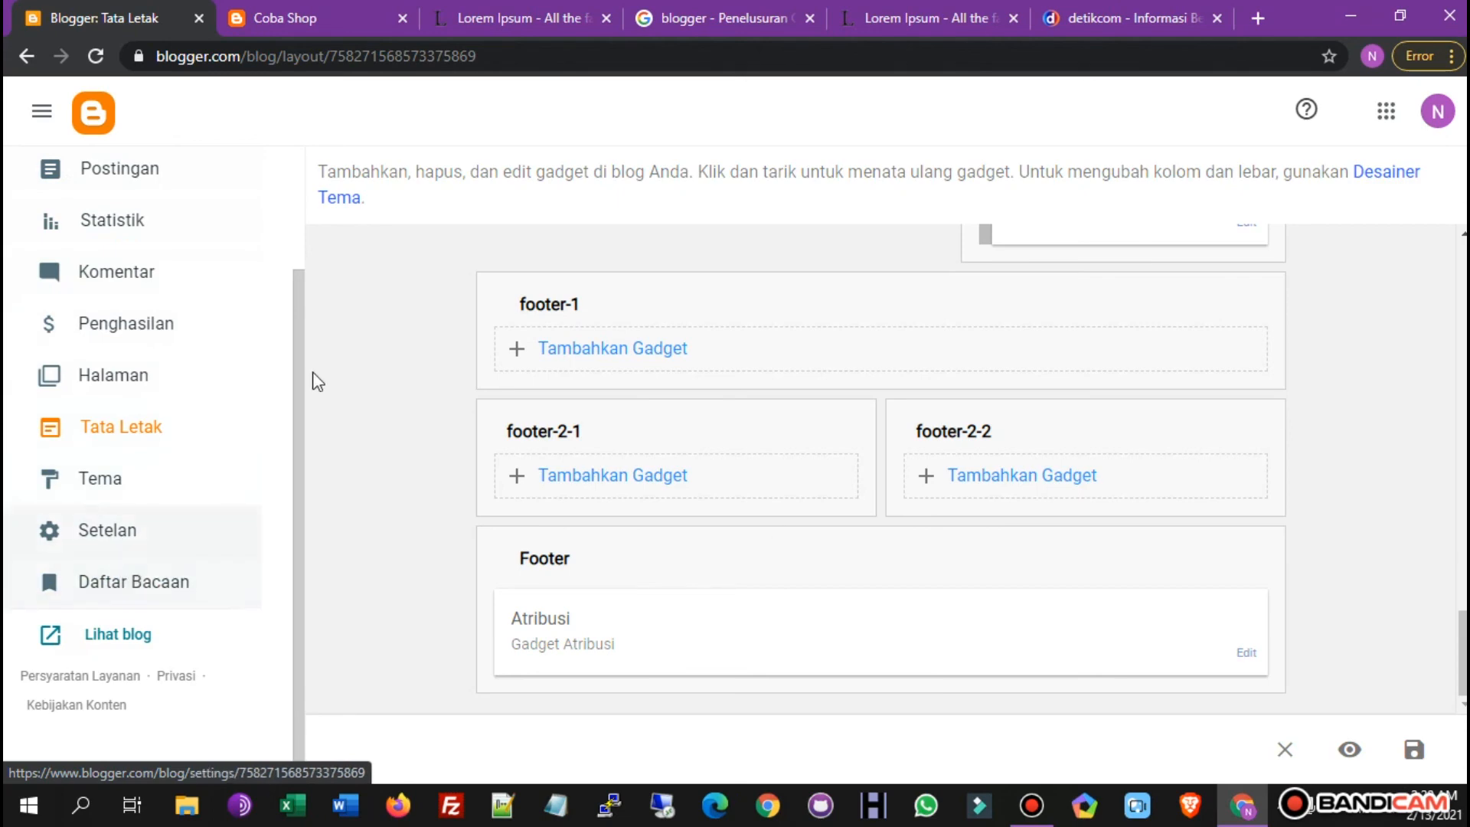
pyautogui.click(674, 8)
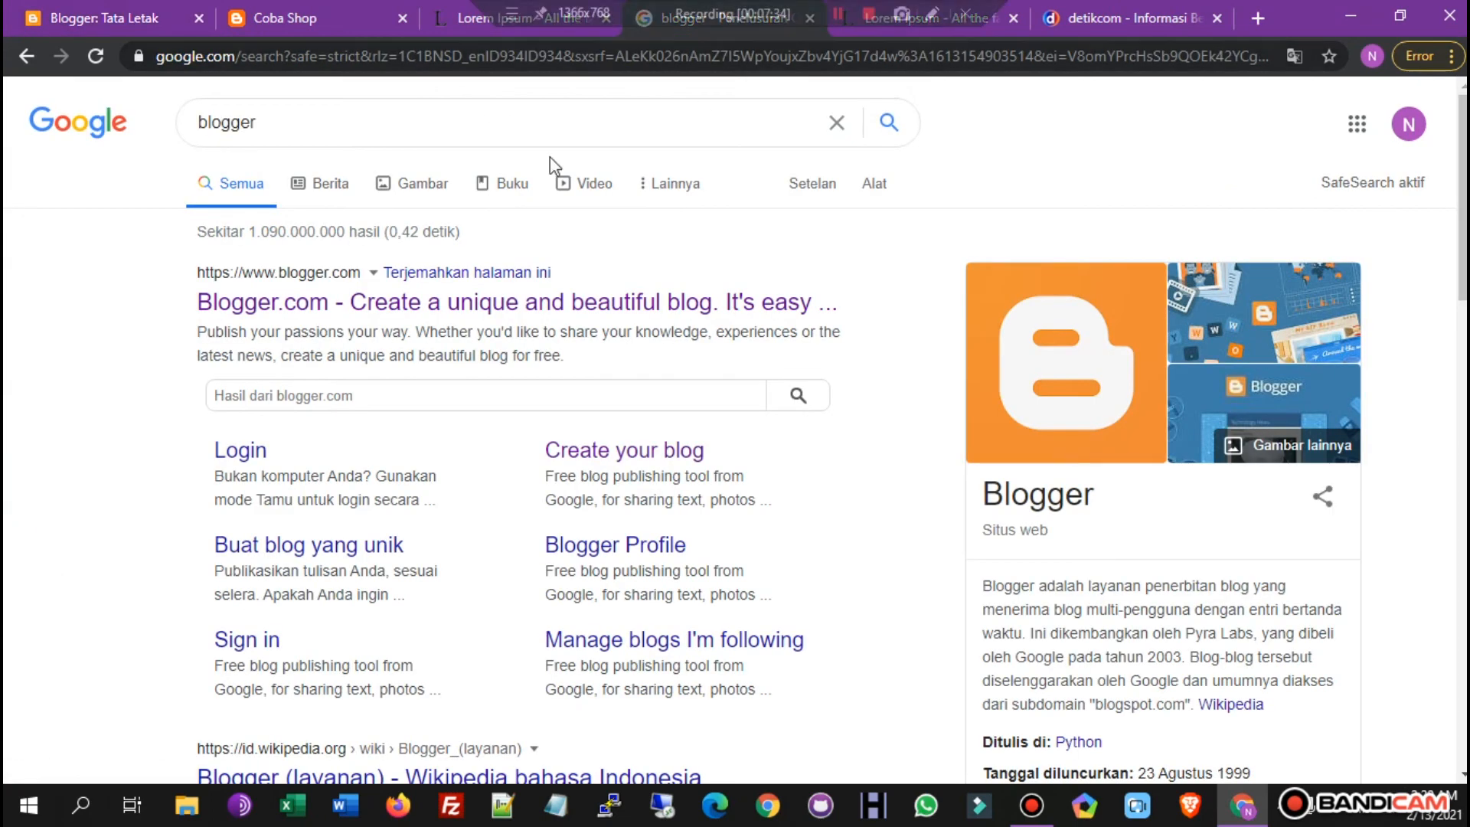
pyautogui.click(304, 116)
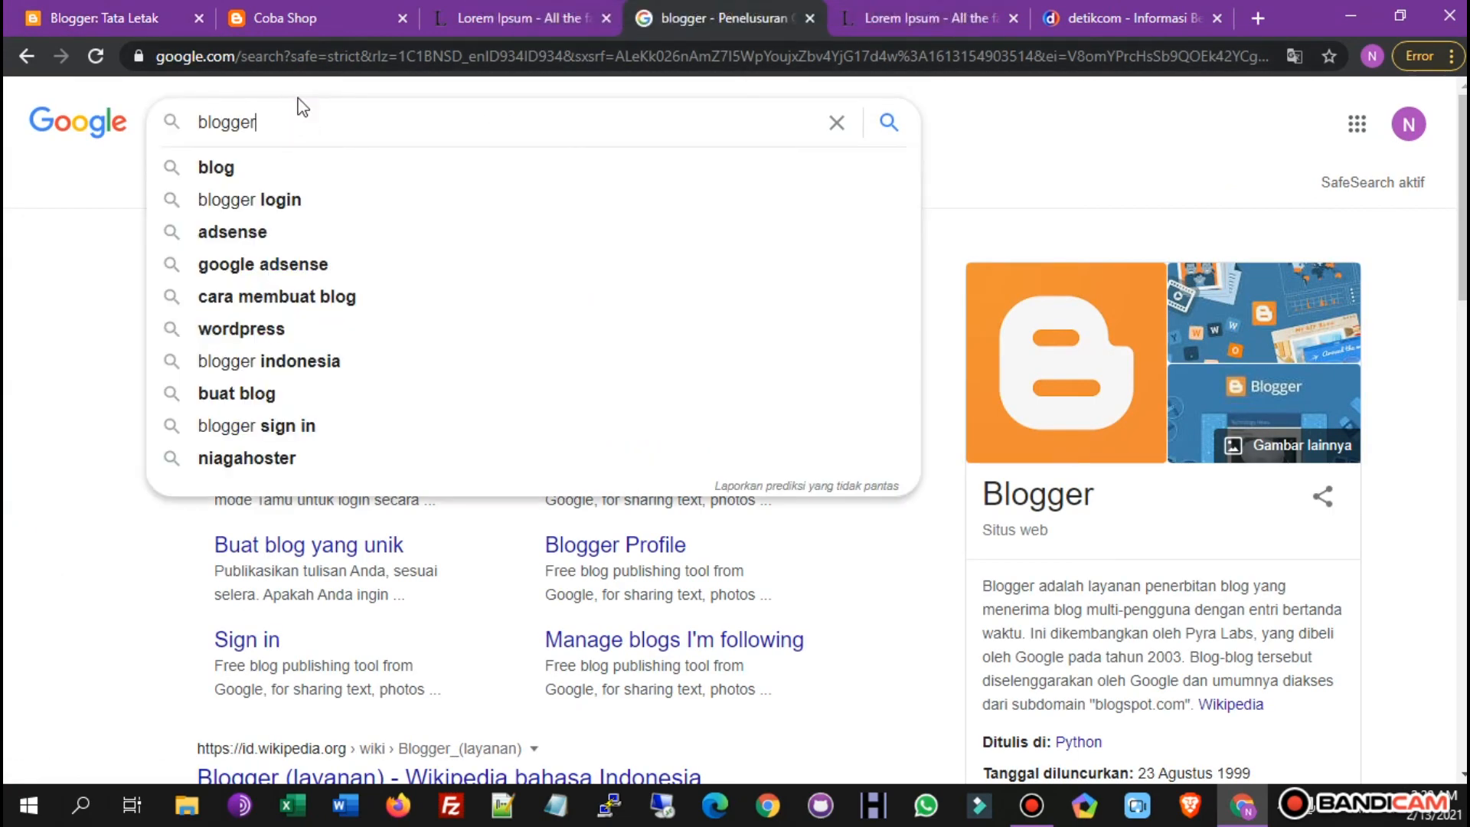
pyautogui.click(143, 11)
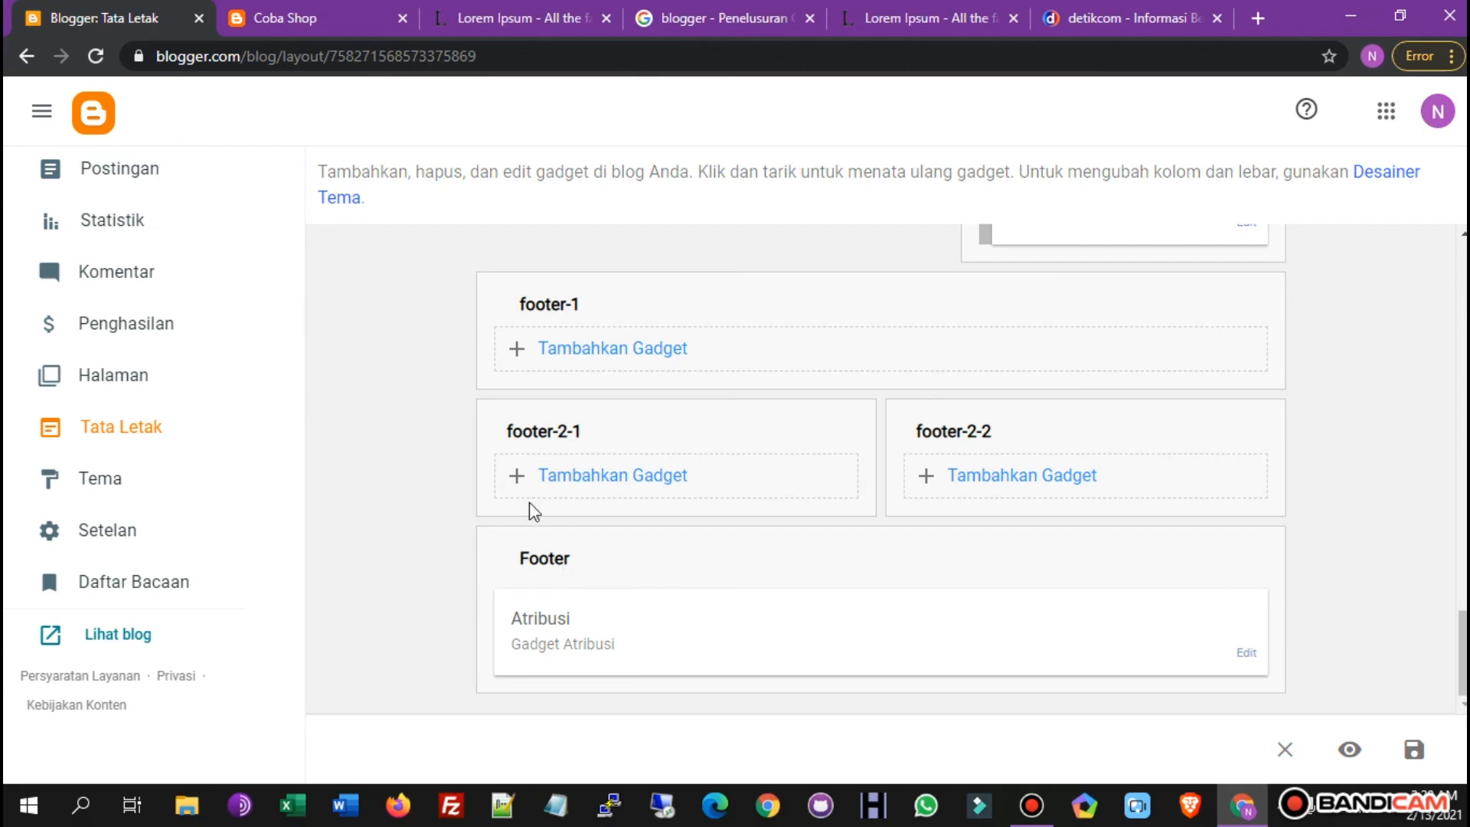
pyautogui.scroll(10, 424, 469)
pyautogui.scroll(6, 423, 460)
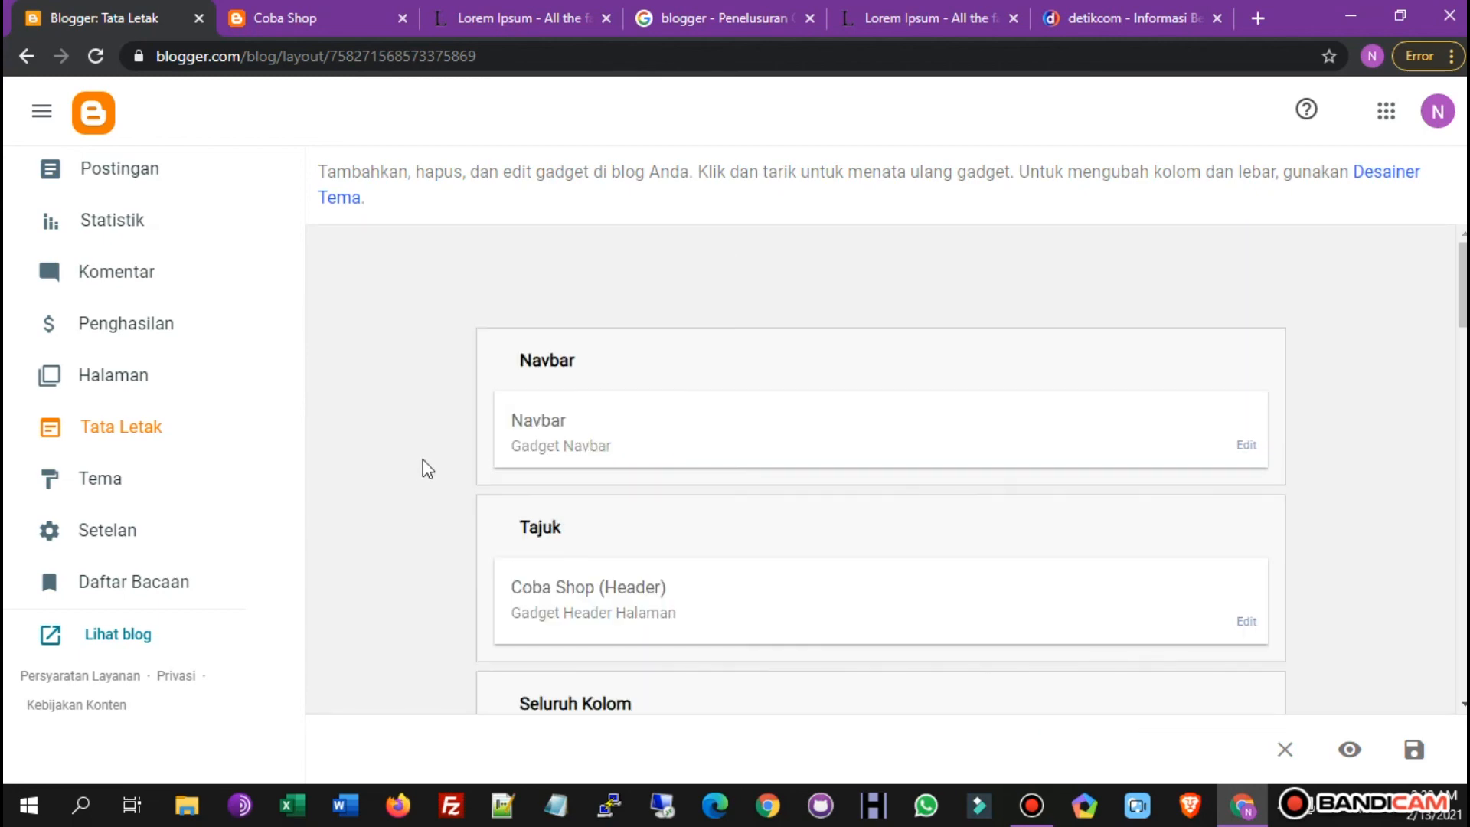